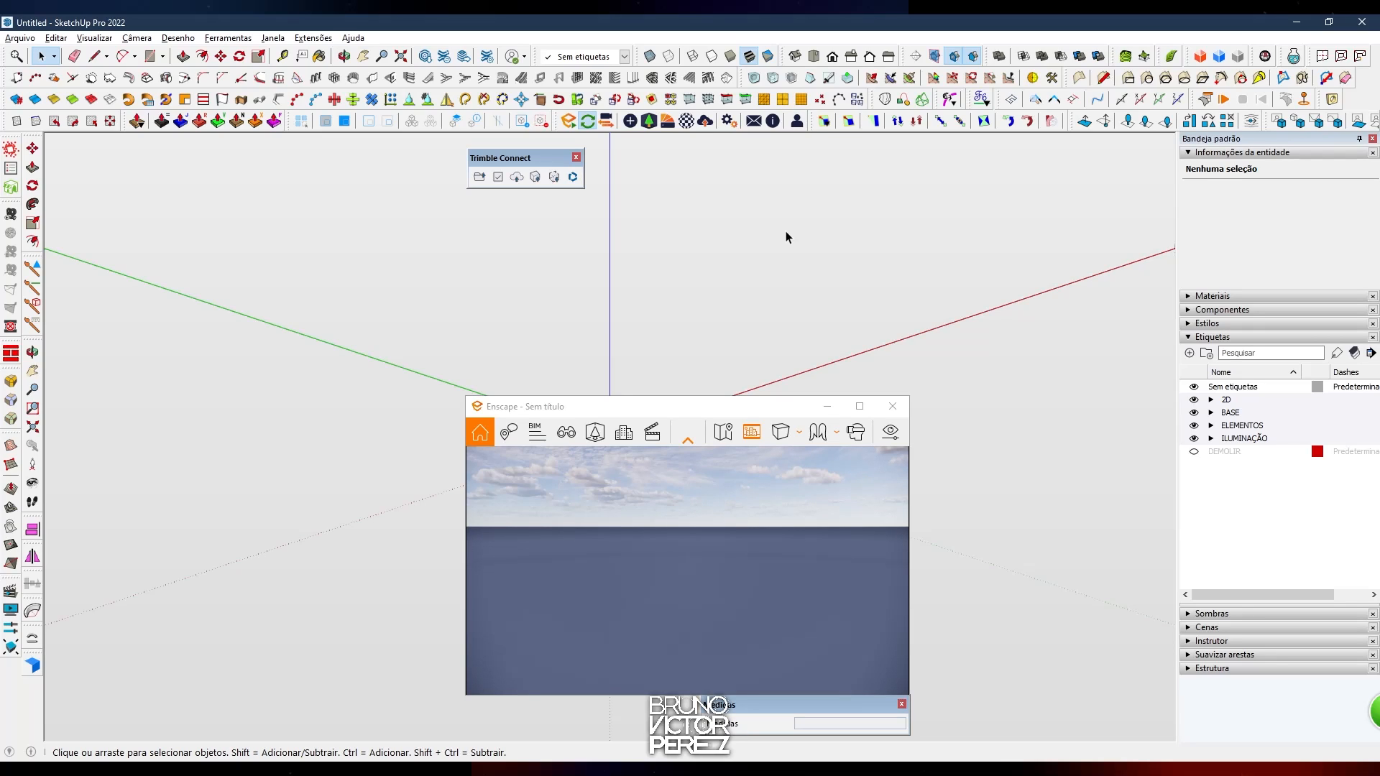
Draw a 40 m by 20 m rectangle flat on the ground plane around the origin
middle_click_drag(740, 293, 713, 278)
scroll(732, 270, "down", 4)
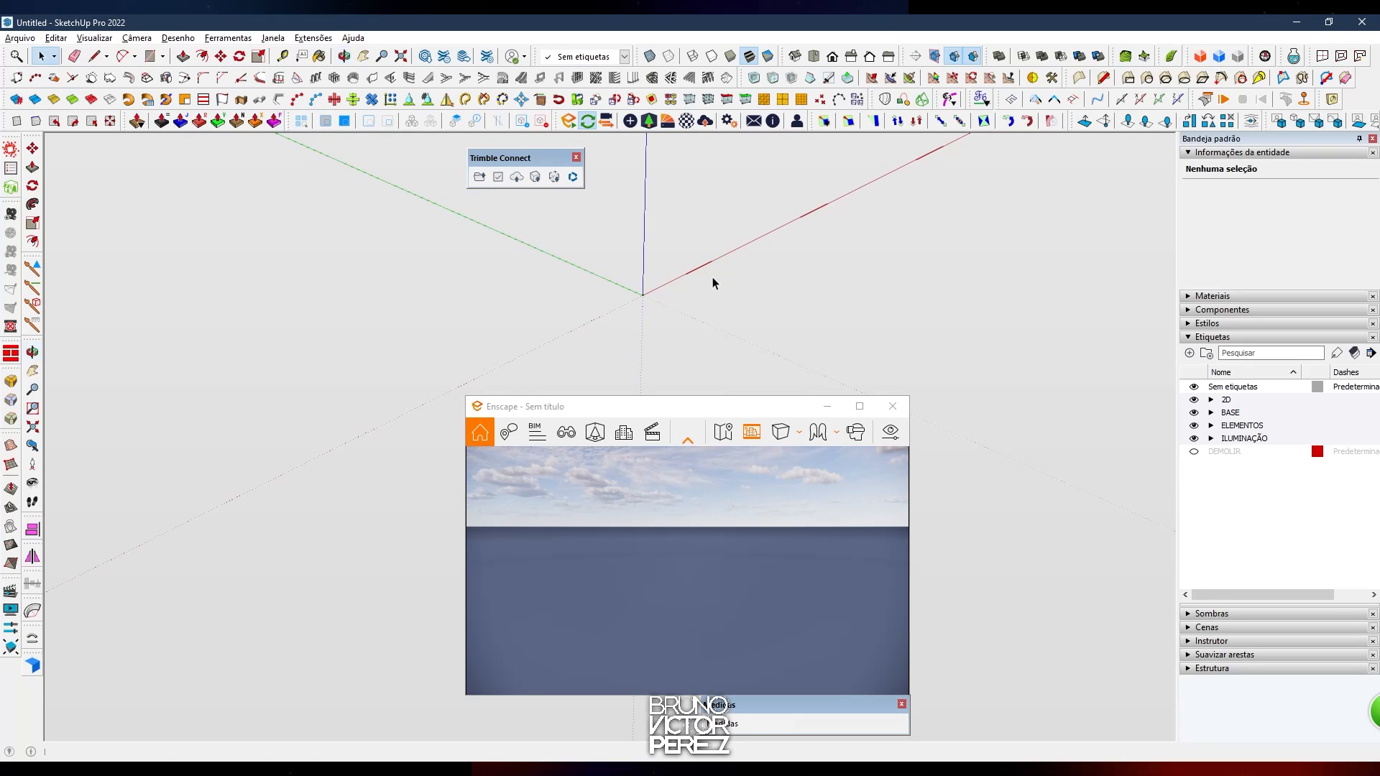
key("r")
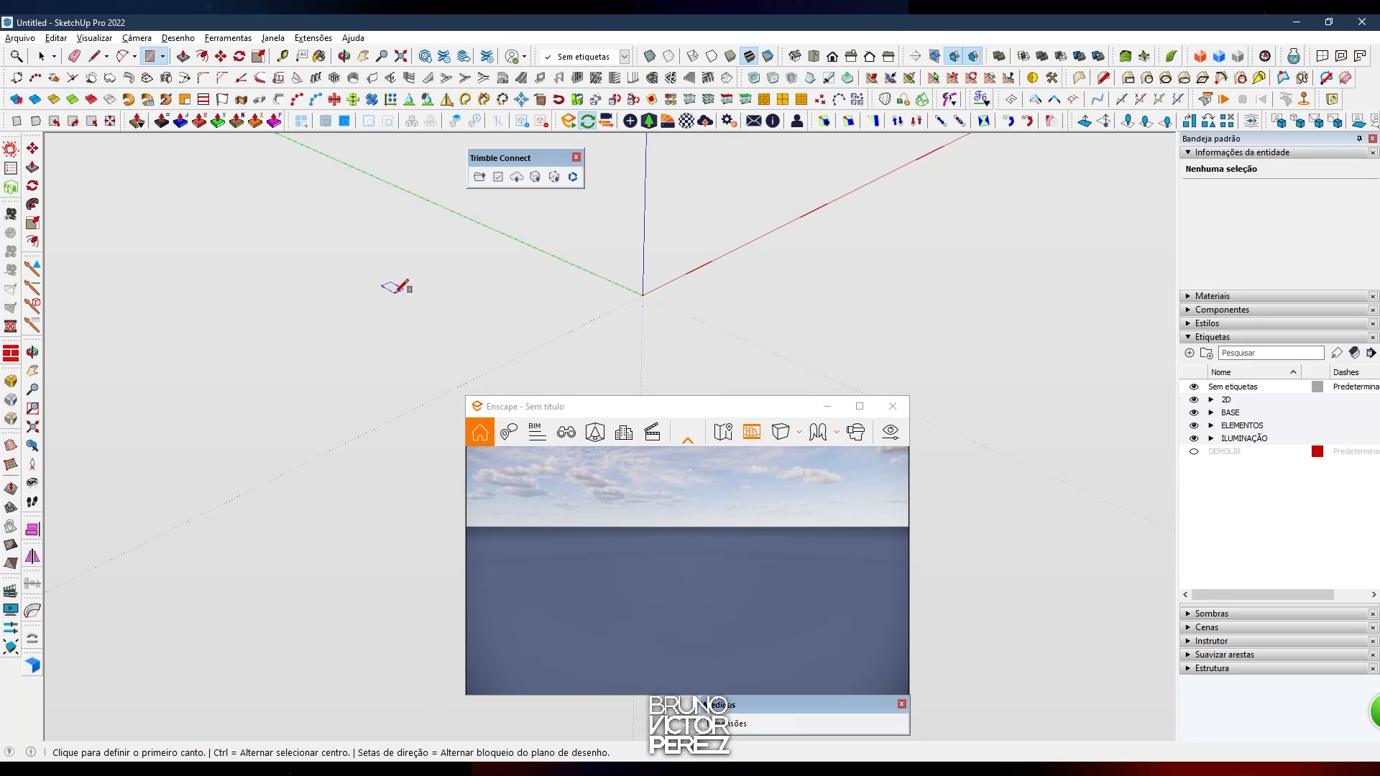
left_click(382, 313)
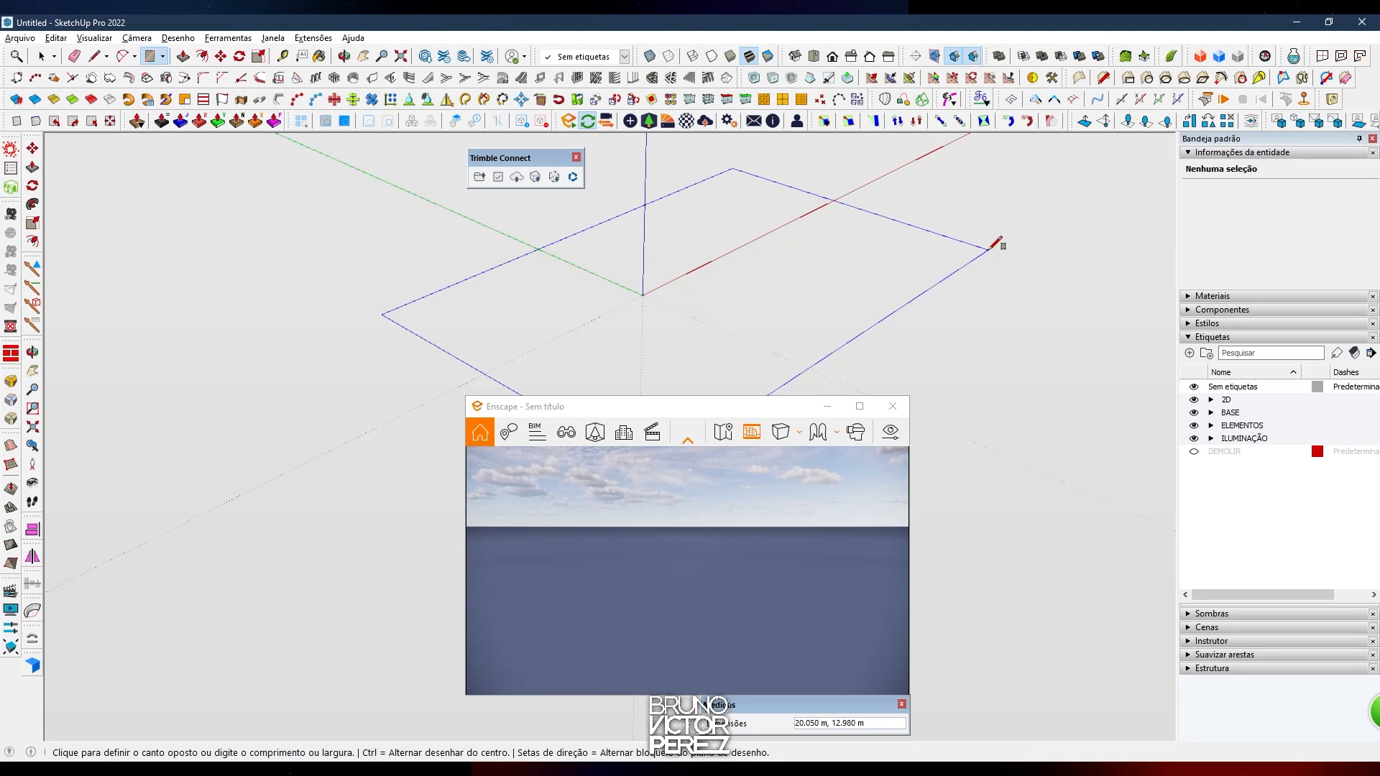
type("40,20")
key("Return")
key("space")
scroll(554, 317, "down", 3)
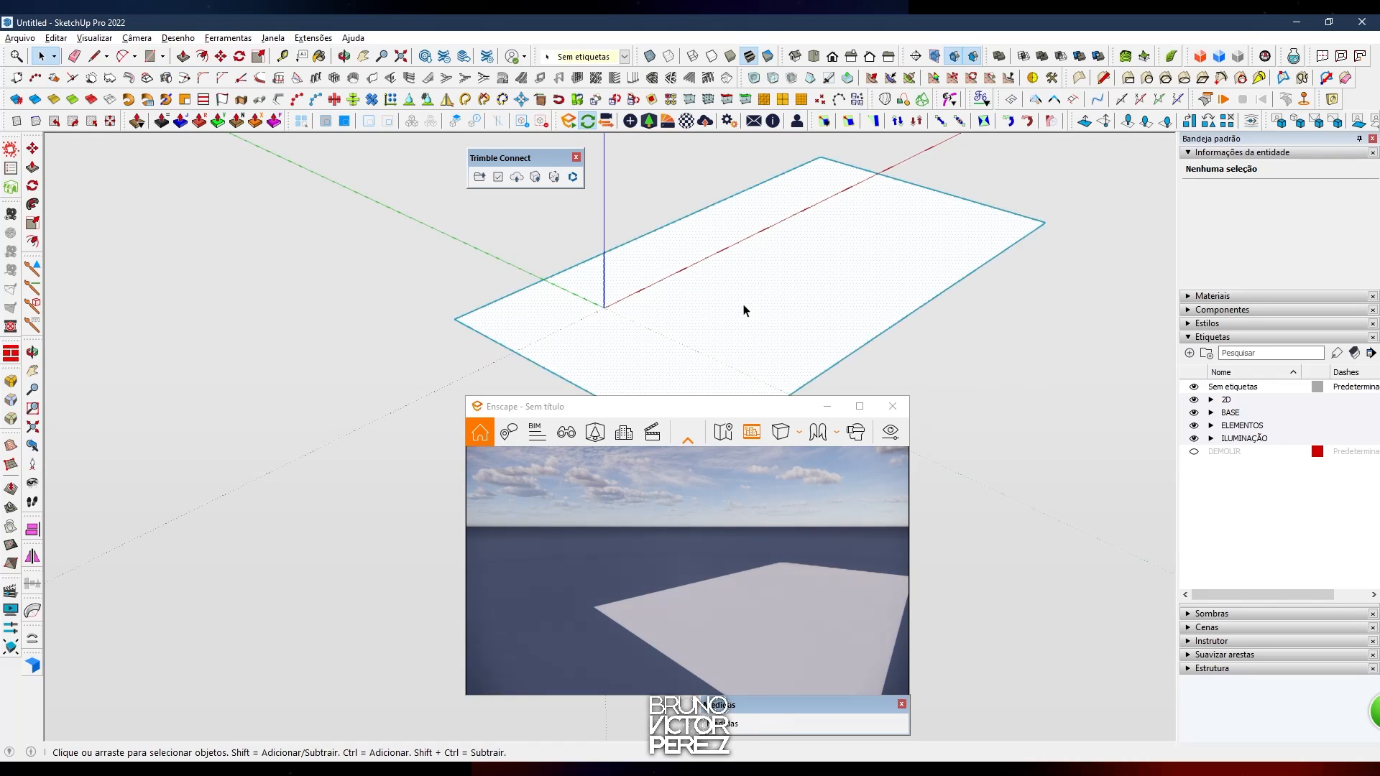
Group the ground rectangle's face together with its four edges
double_click(748, 309)
key("m")
left_click(1094, 322)
left_click(947, 363)
middle_click_drag(708, 351, 746, 267, "shift")
scroll(767, 234, "down", 3)
key("m")
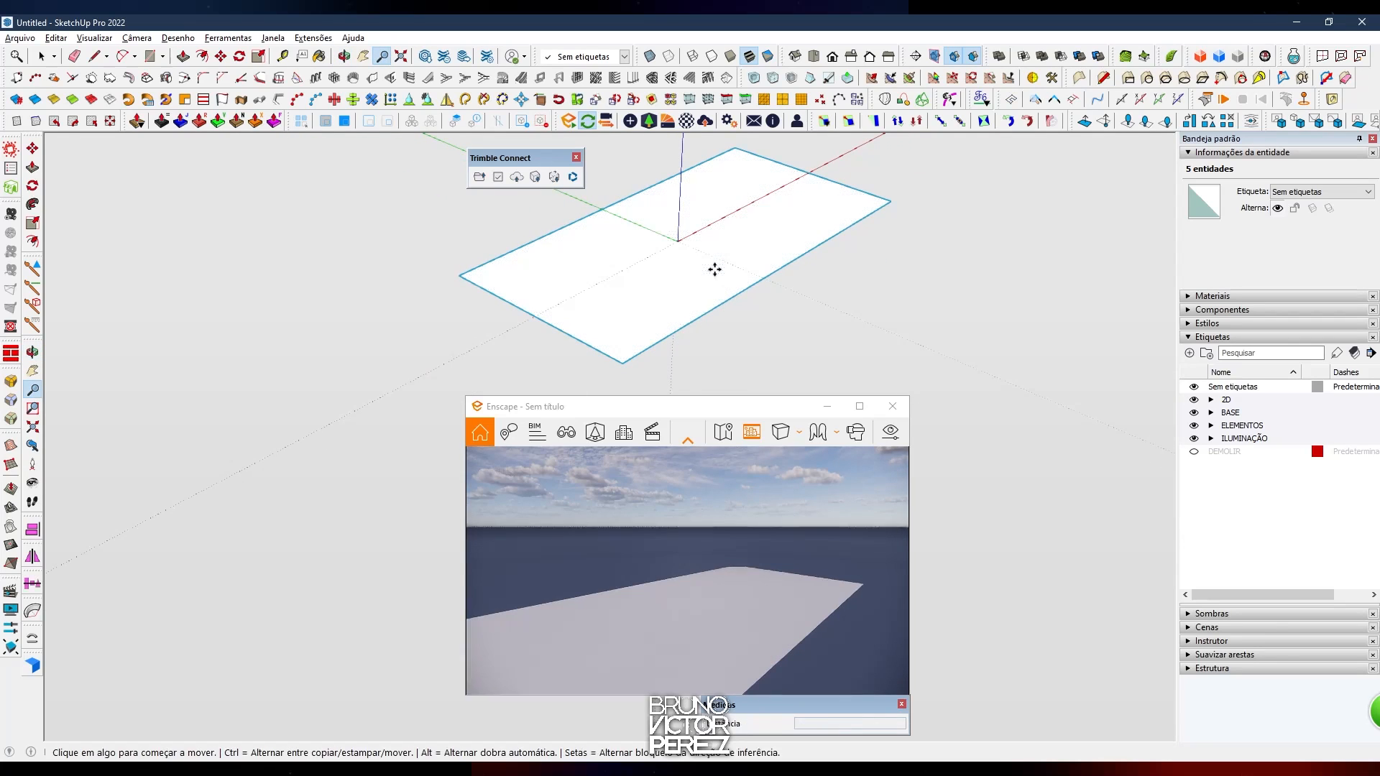
key("ctrl+g")
scroll(668, 225, "up", 1)
middle_click_drag(674, 229, 686, 260, "shift")
key("space")
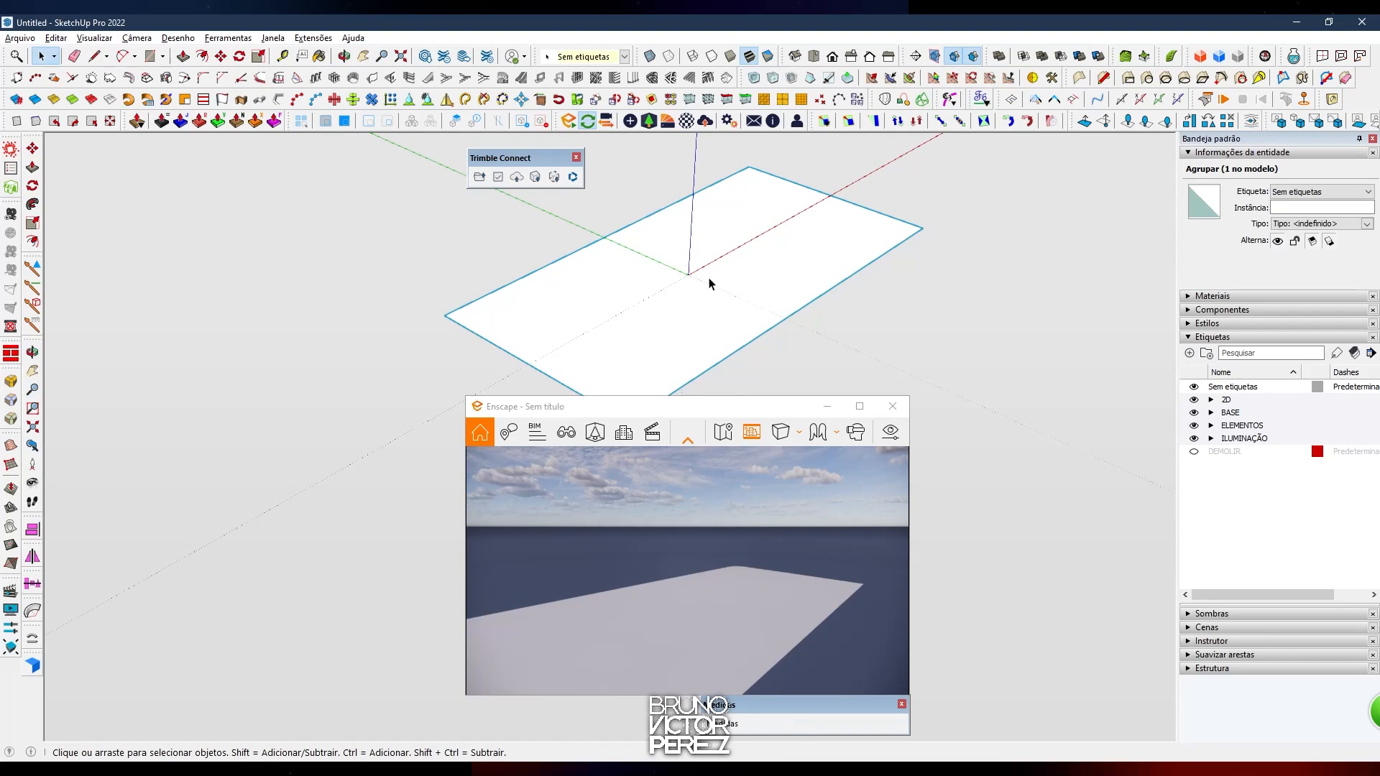
Offset the outline of the ground face 5 m inward inside the group
key("r")
scroll(692, 274, "up", 2)
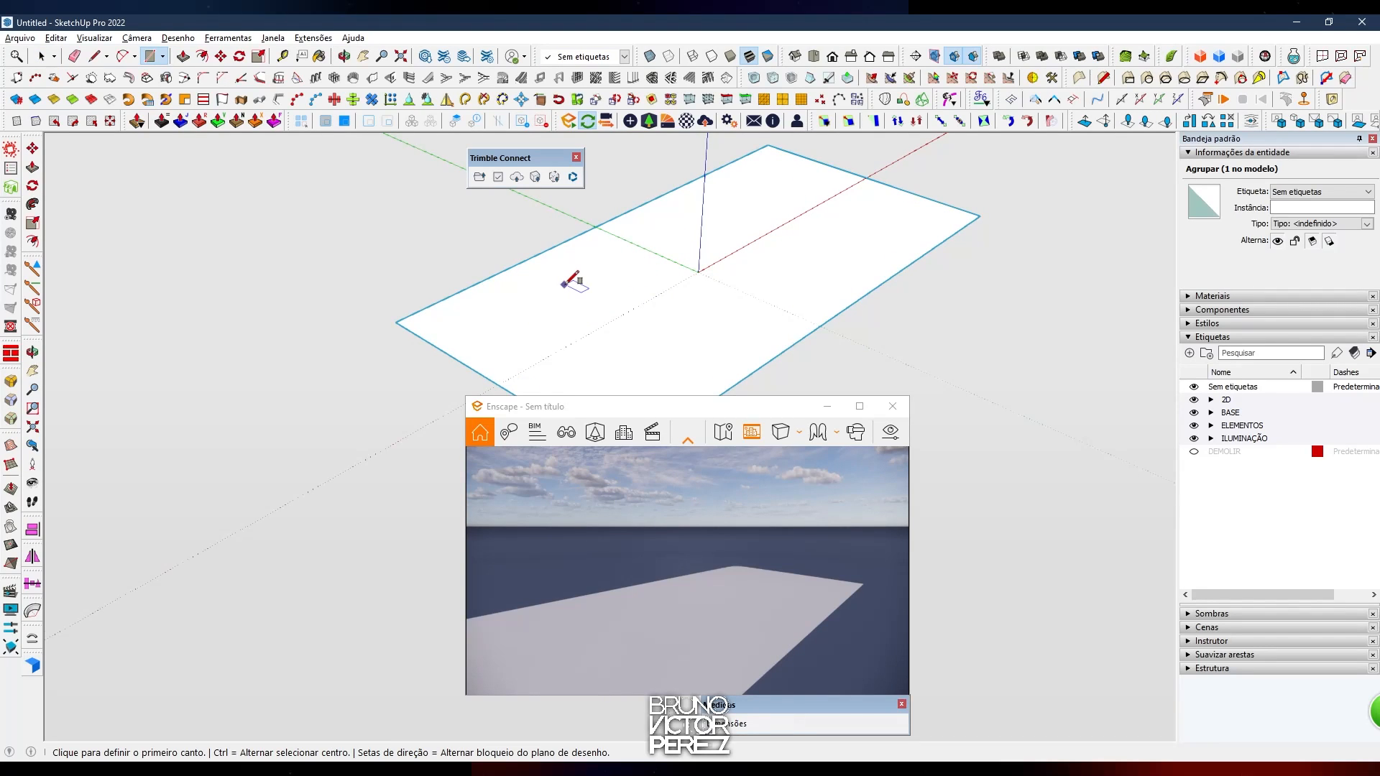
scroll(565, 278, "down", 2)
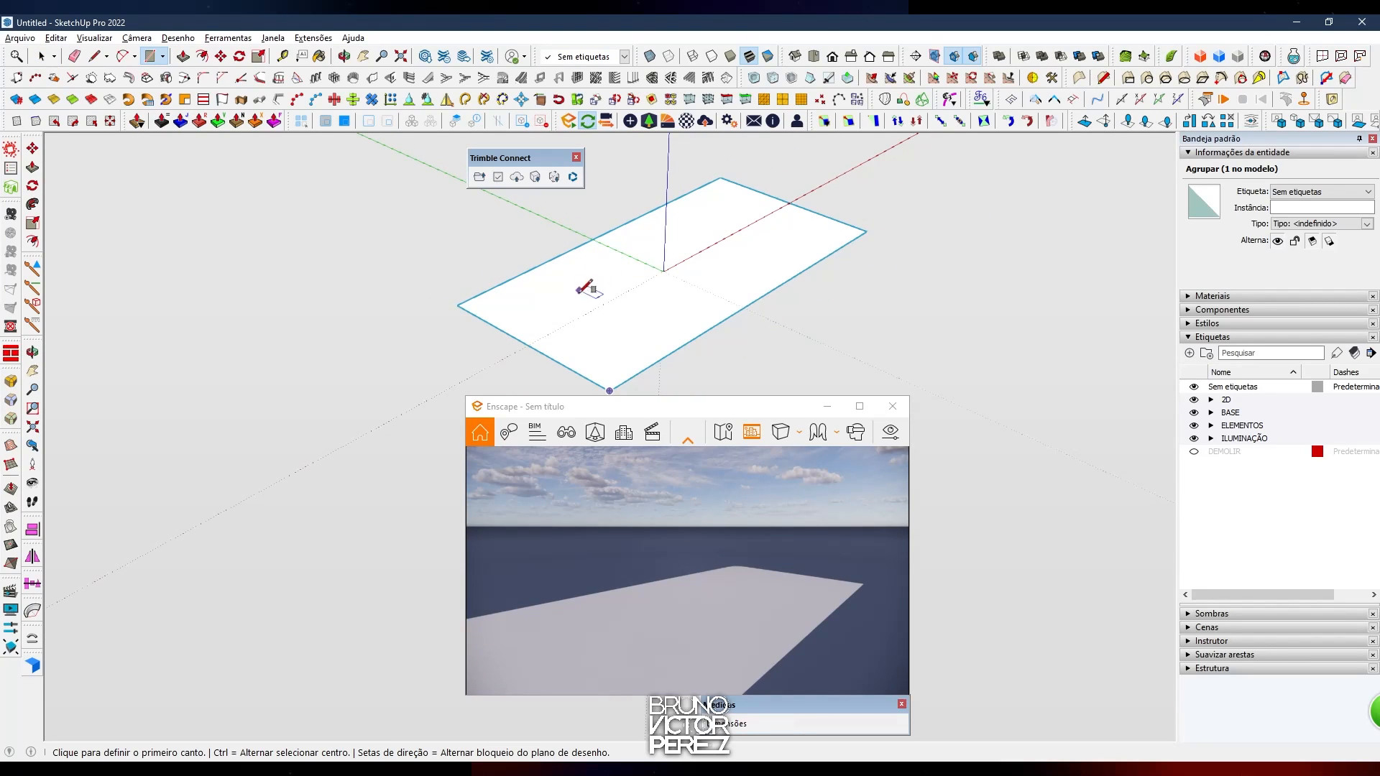
key("space")
double_click(619, 303)
left_click(625, 296)
key("f")
left_click(623, 294)
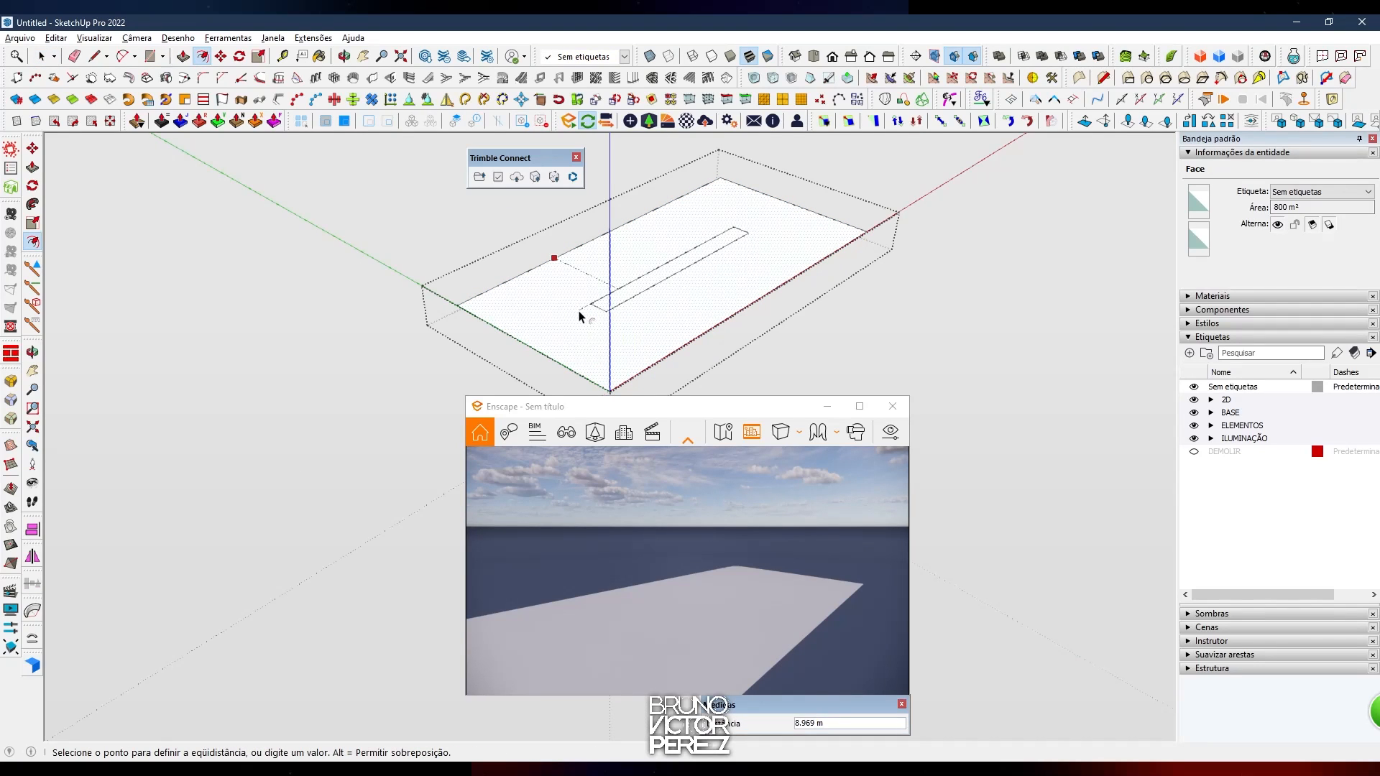
type("5")
key("Return")
key("space")
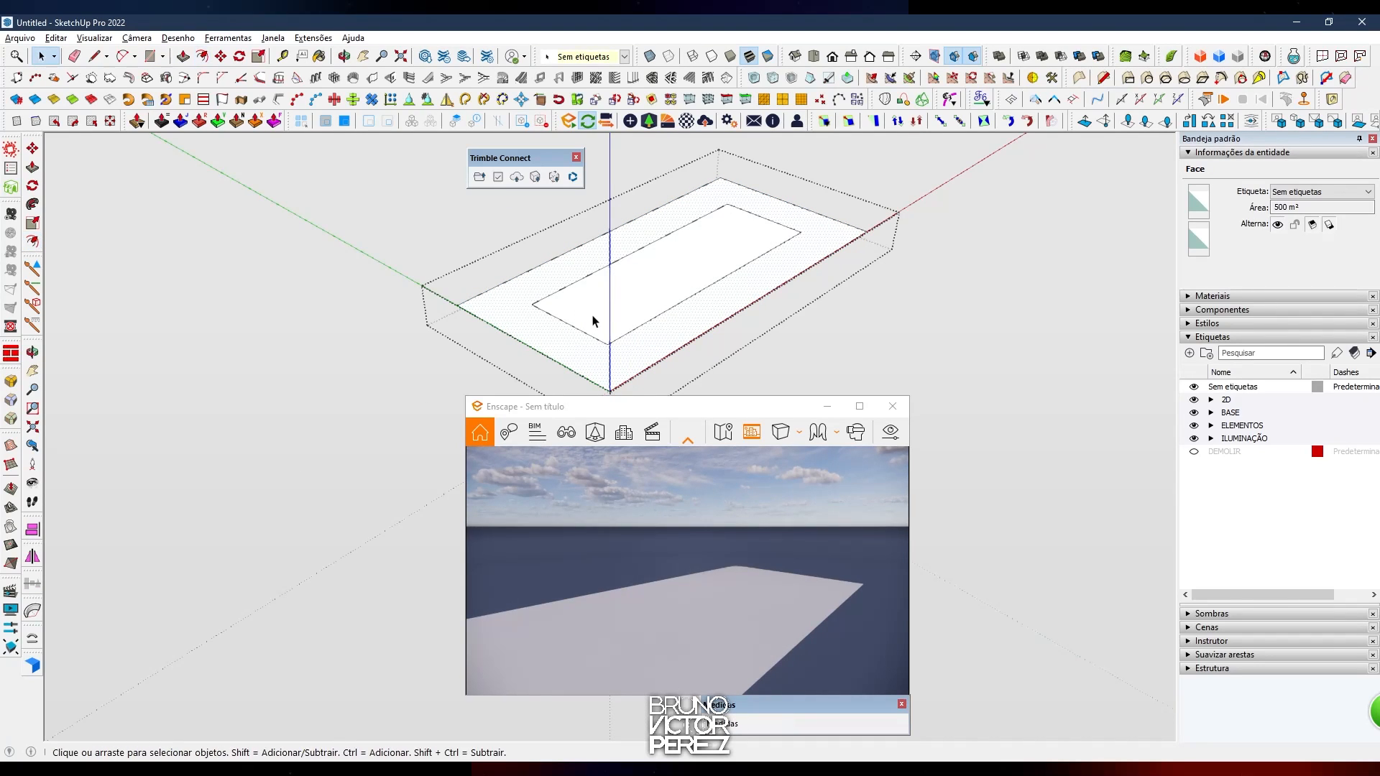
Move both short edges of the offset inner rectangle 5 m toward its centre
left_click(589, 333)
key("m")
left_click(604, 307)
type("5")
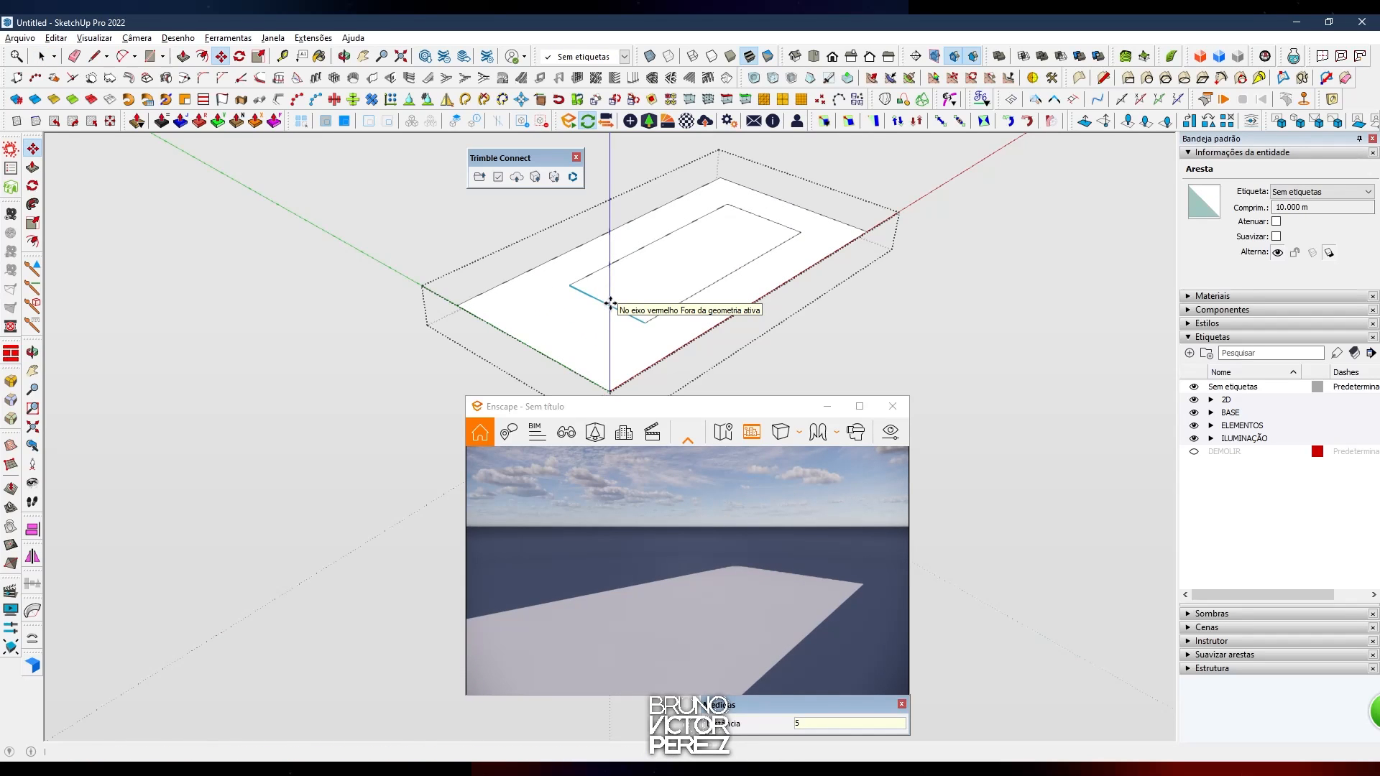
key("Return")
left_click(763, 219)
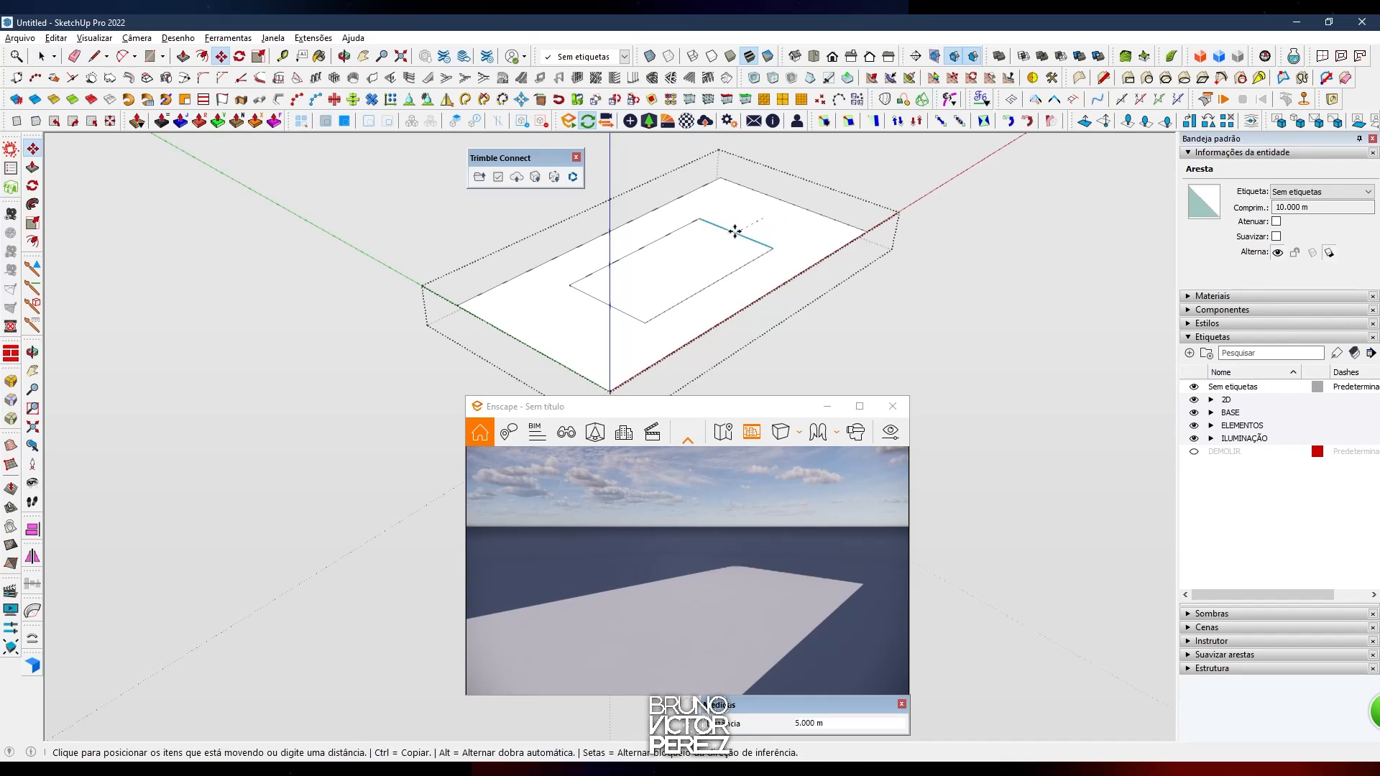
key("space")
Take the inner rectangle's four edges without its face and paste them in place outside the ground group
left_click(661, 270)
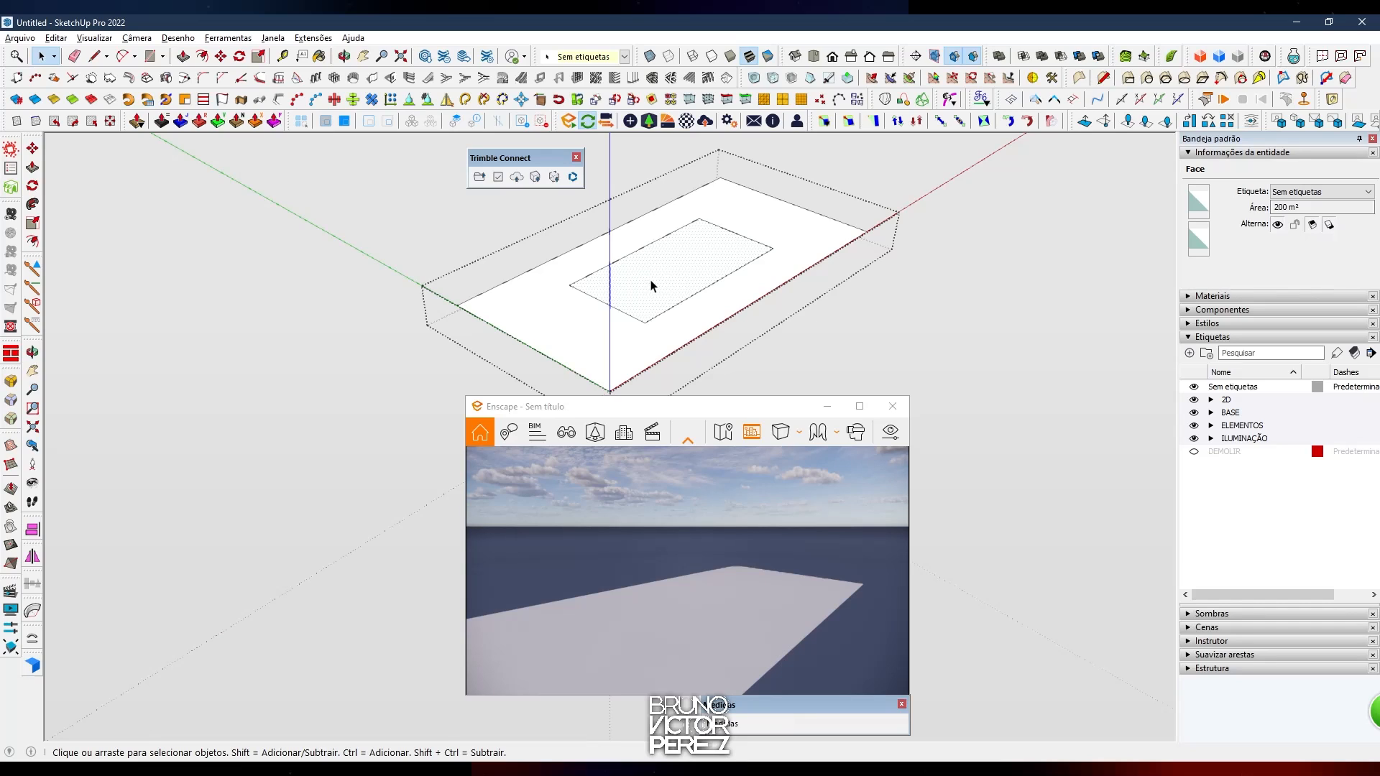
double_click(657, 276)
left_click(665, 276, "shift")
key("Delete")
key("Escape")
key("ctrl+shift+v")
left_click(815, 336)
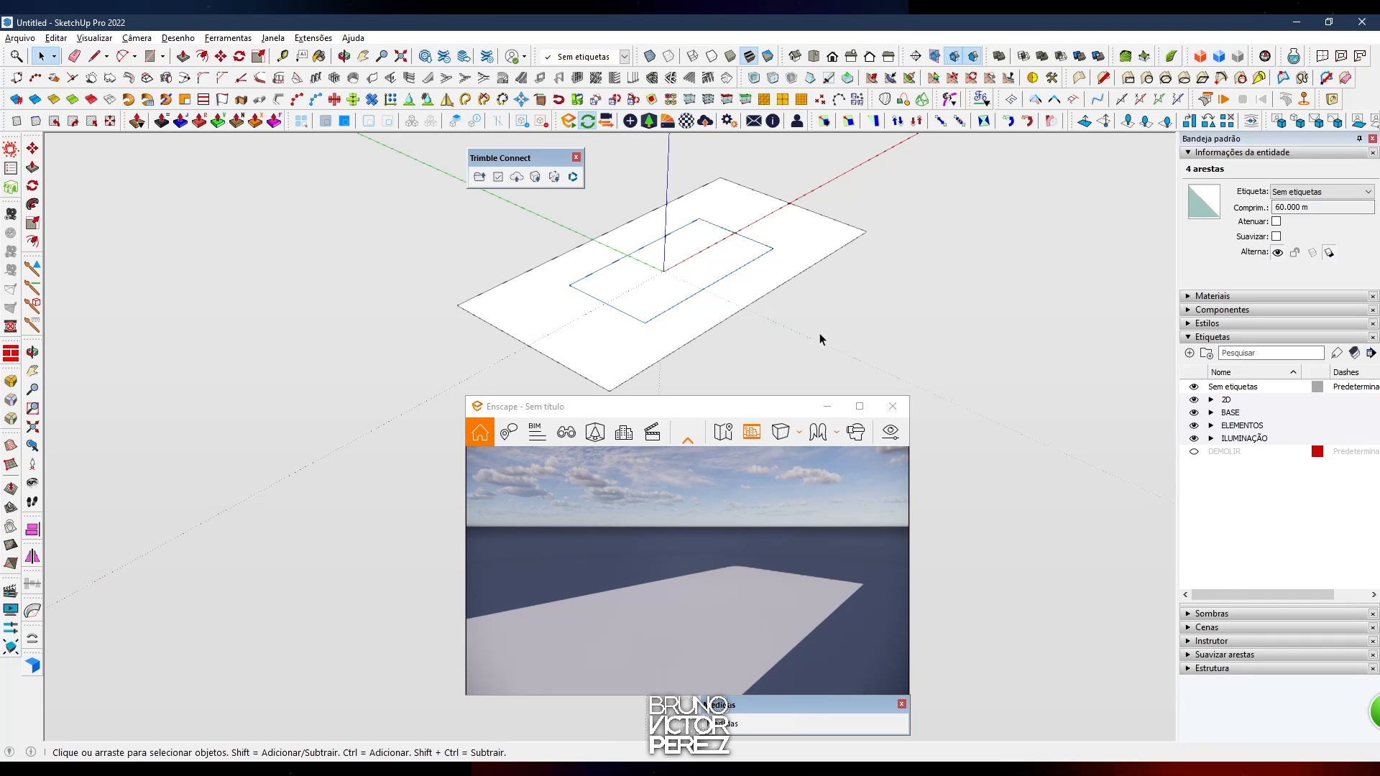
scroll(773, 261, "up", 2)
middle_click_drag(623, 343, 696, 353)
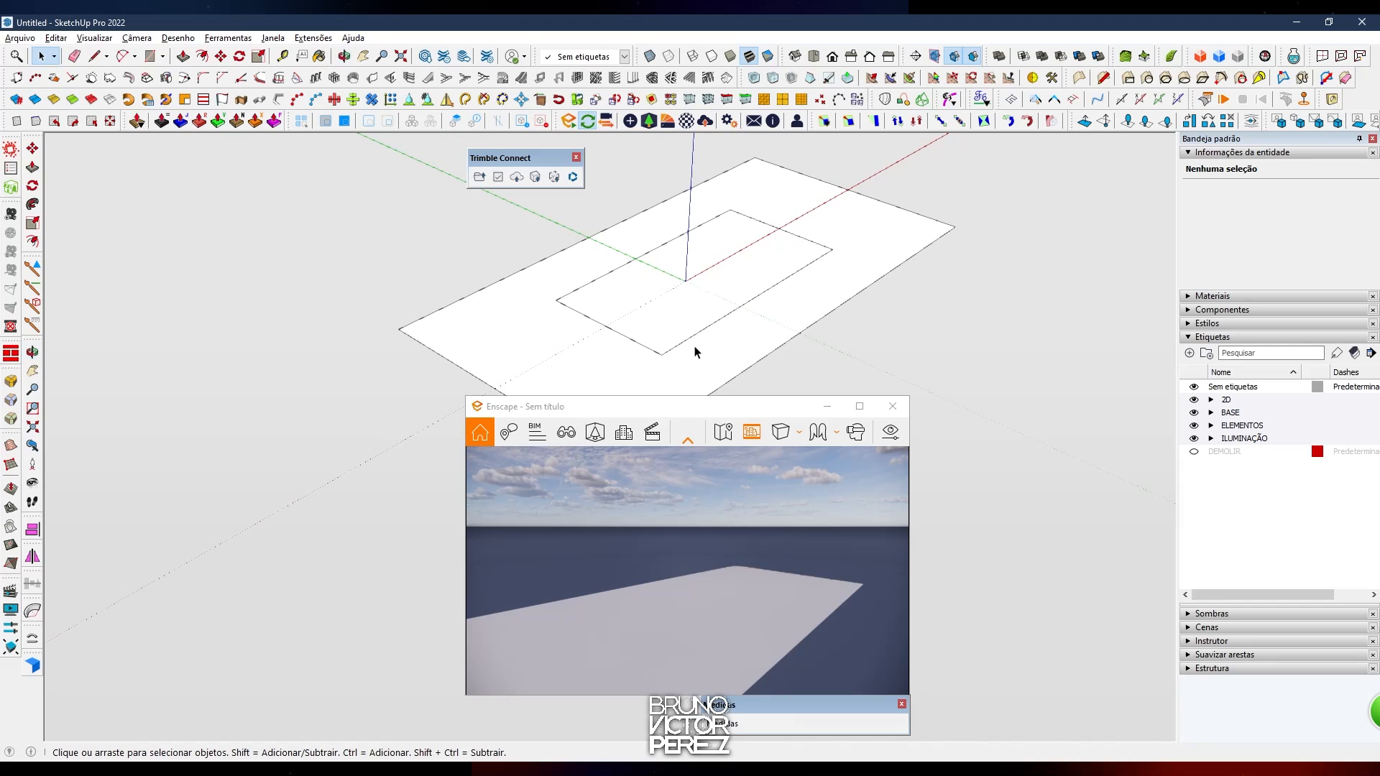
mouse_move(696, 323)
middle_mouse_down()
mouse_move(695, 276)
mouse_move(704, 317)
middle_mouse_up()
scroll(697, 278, "up", 2)
key("r")
key("space")
left_click(549, 282)
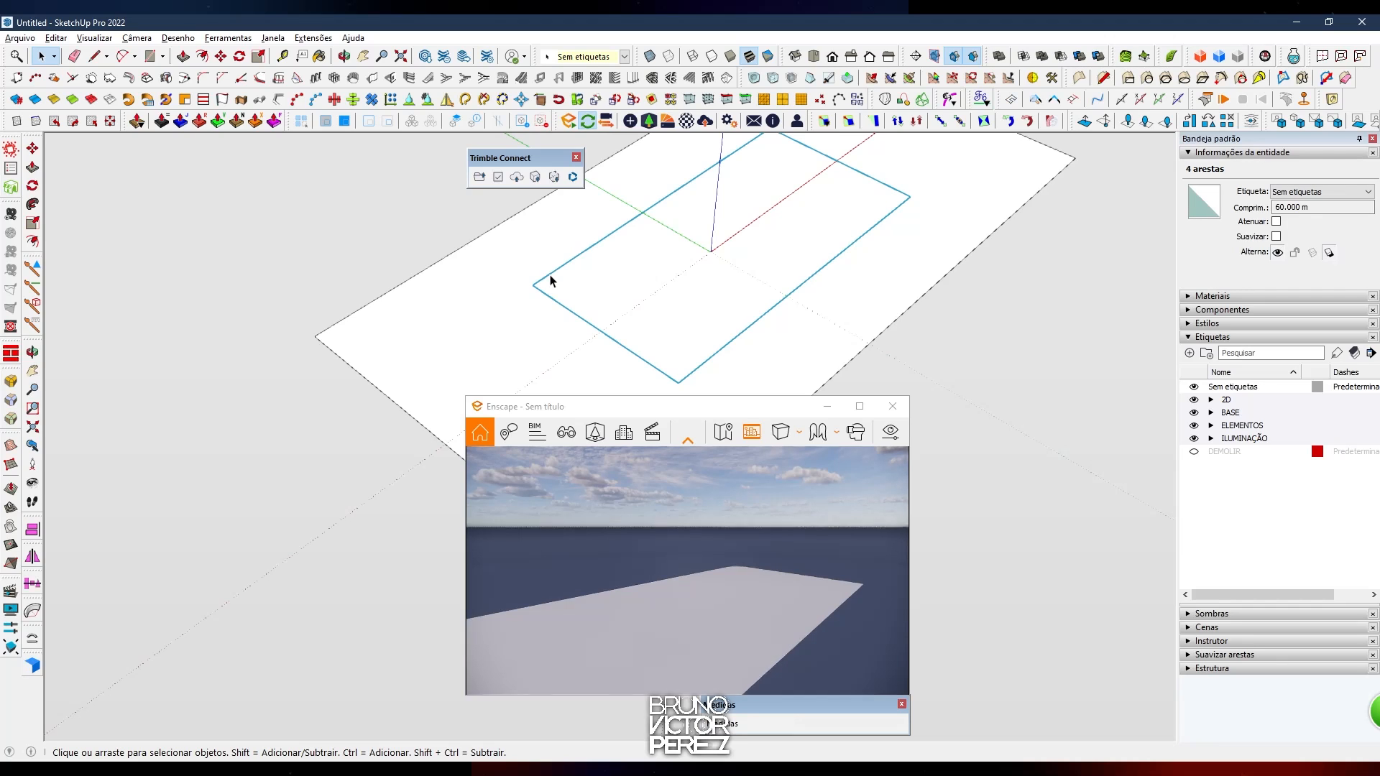
left_click(1022, 336)
left_click(853, 294)
left_click(931, 343)
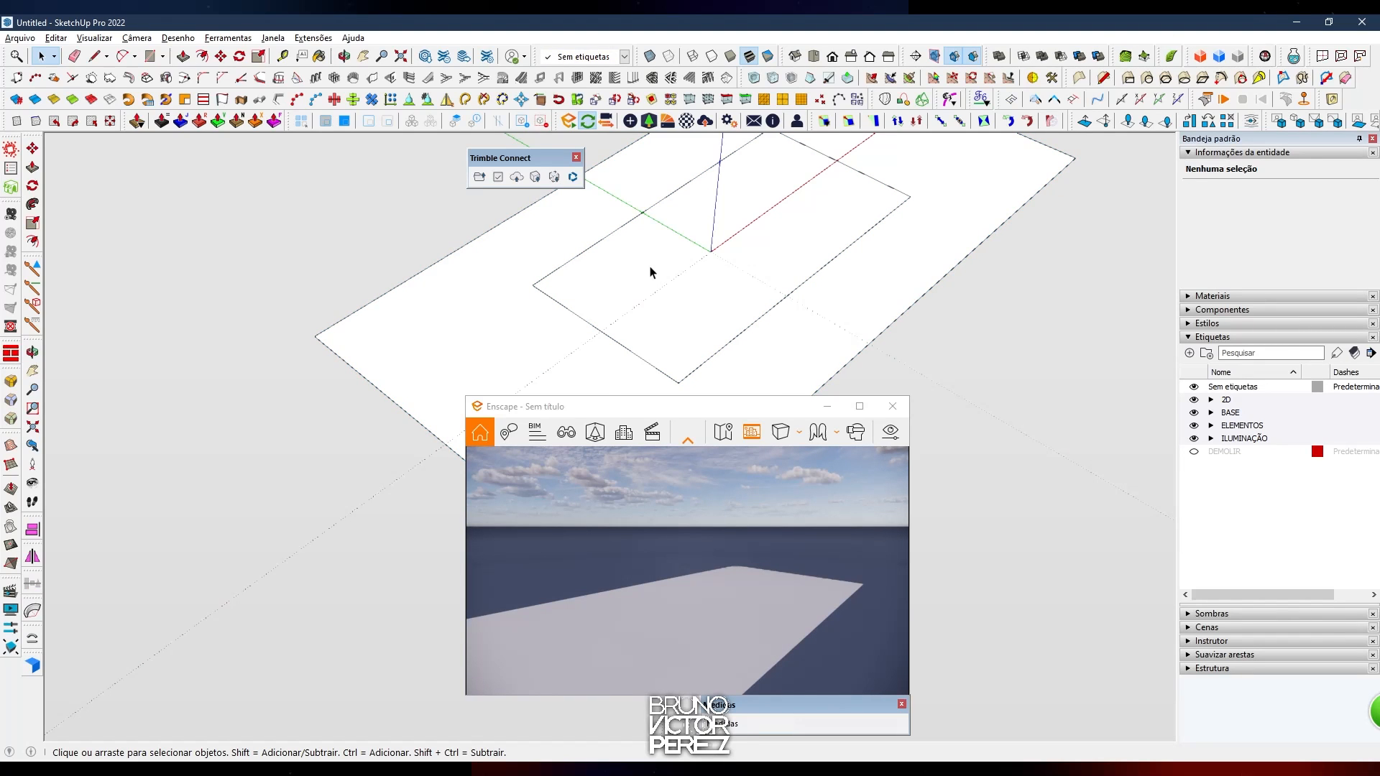
Draw a small 36-sided circle centred on one corner of the inner rectangle
scroll(651, 268, "up", 3)
scroll(535, 275, "up", 3)
scroll(487, 290, "down", 2)
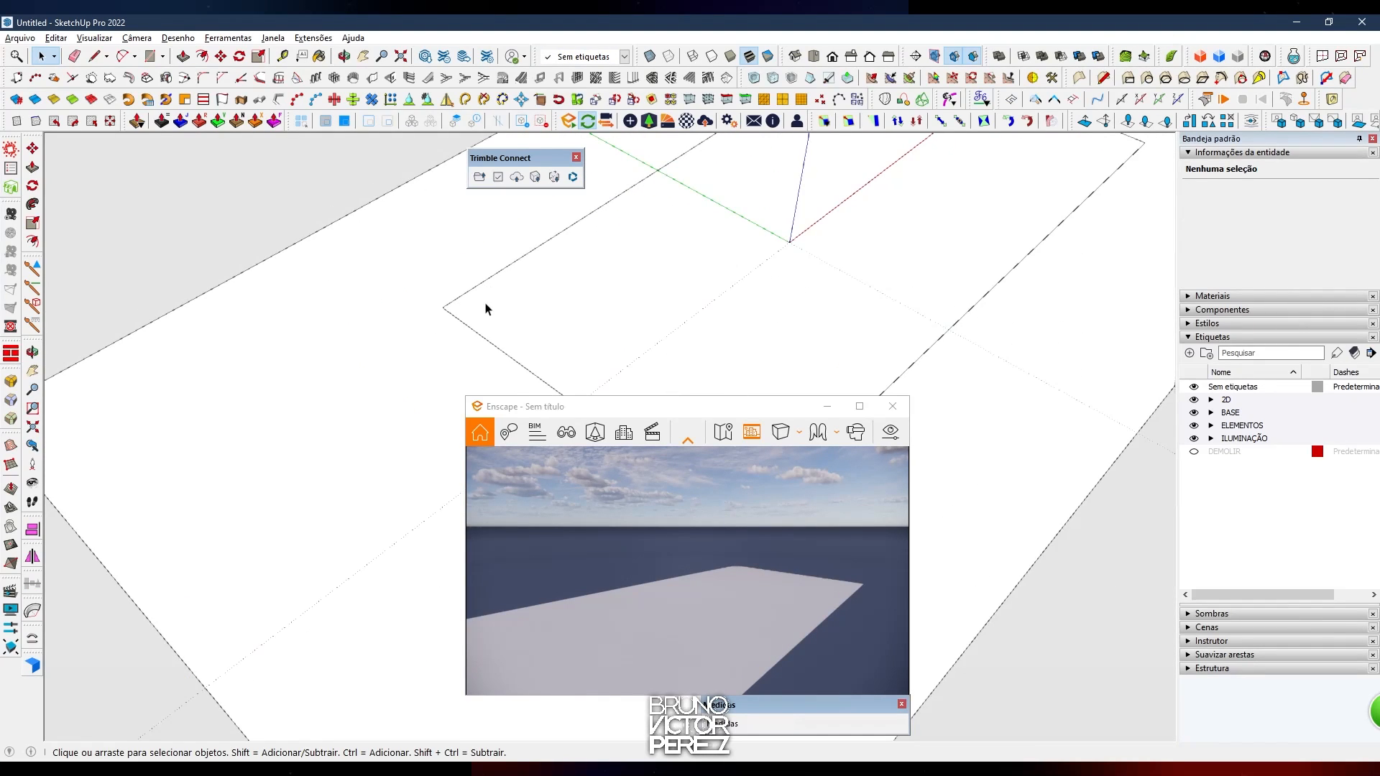
middle_click_drag(487, 306, 483, 324)
scroll(431, 316, "up", 2)
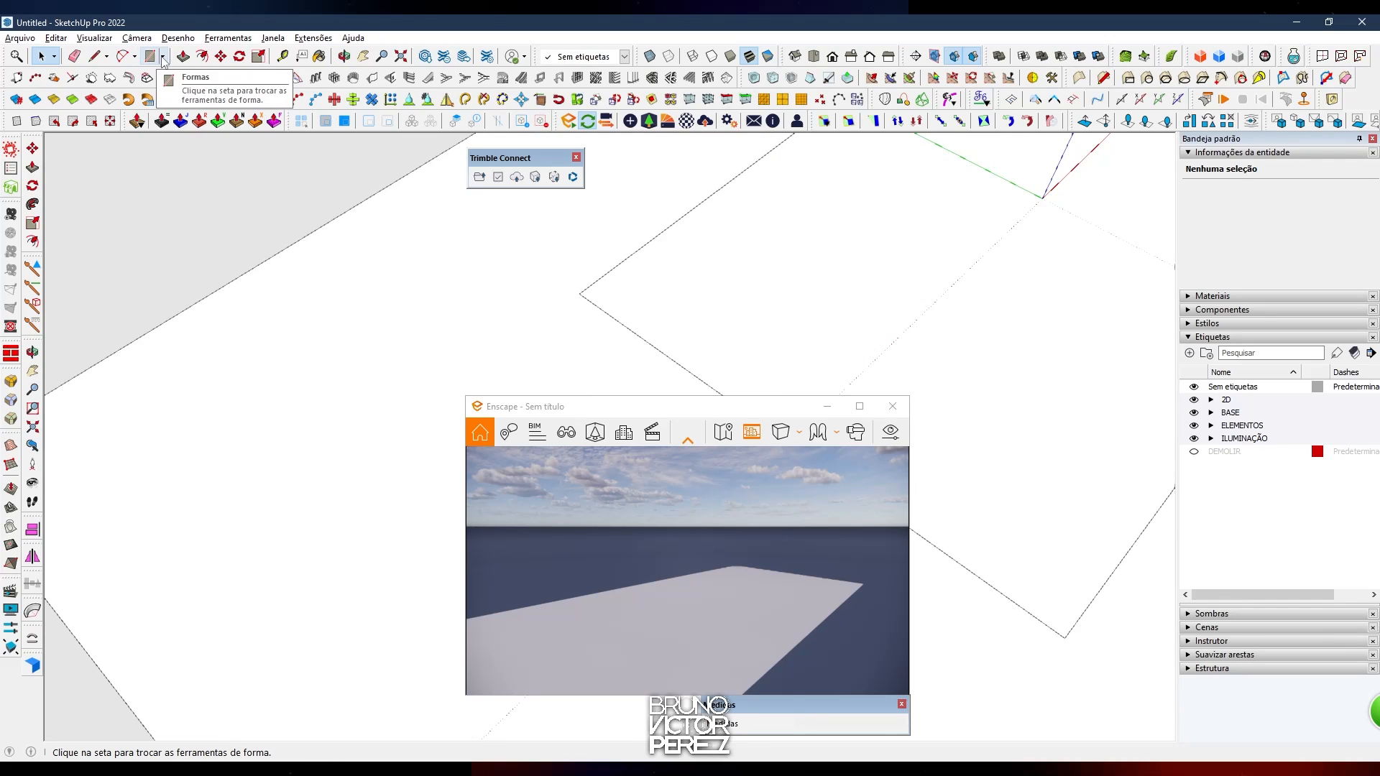
left_click(163, 56)
left_click(184, 110)
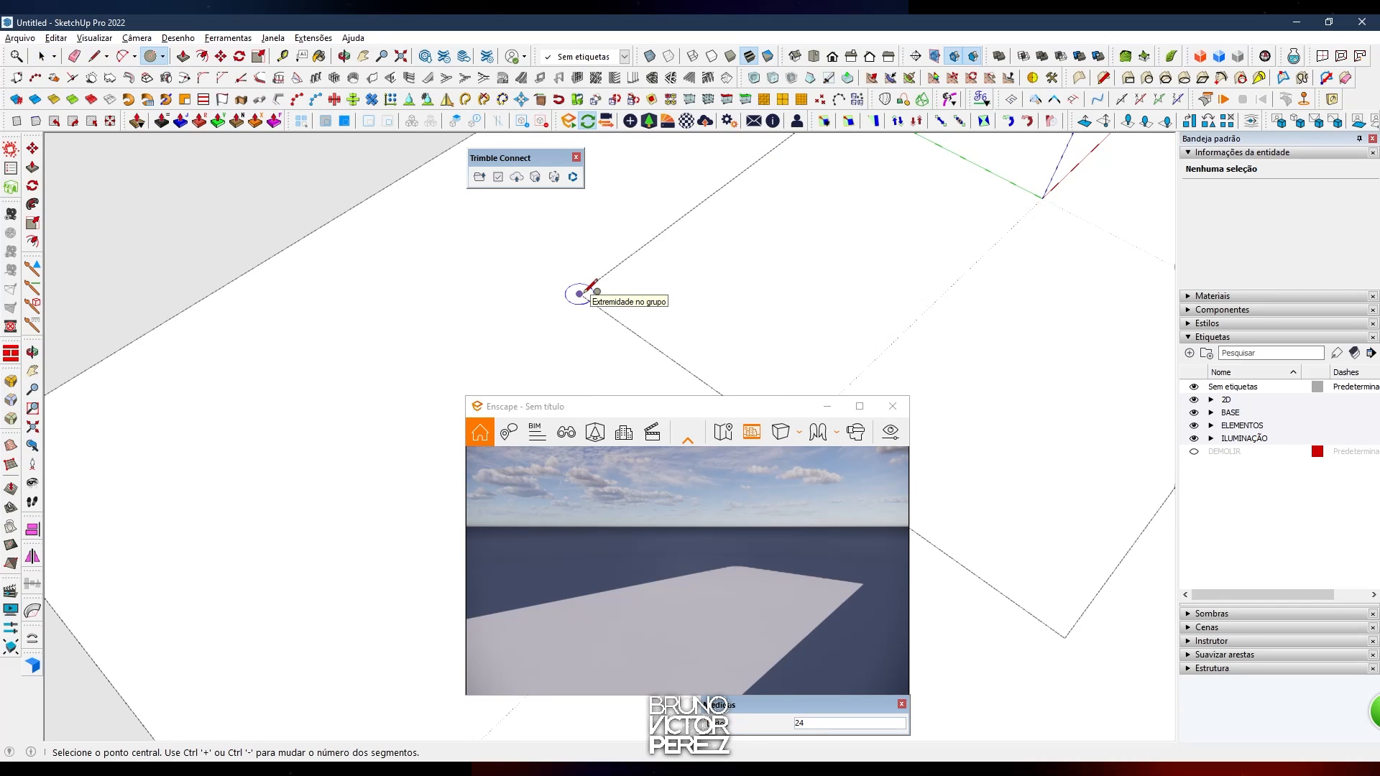
key("Return")
left_click(579, 294)
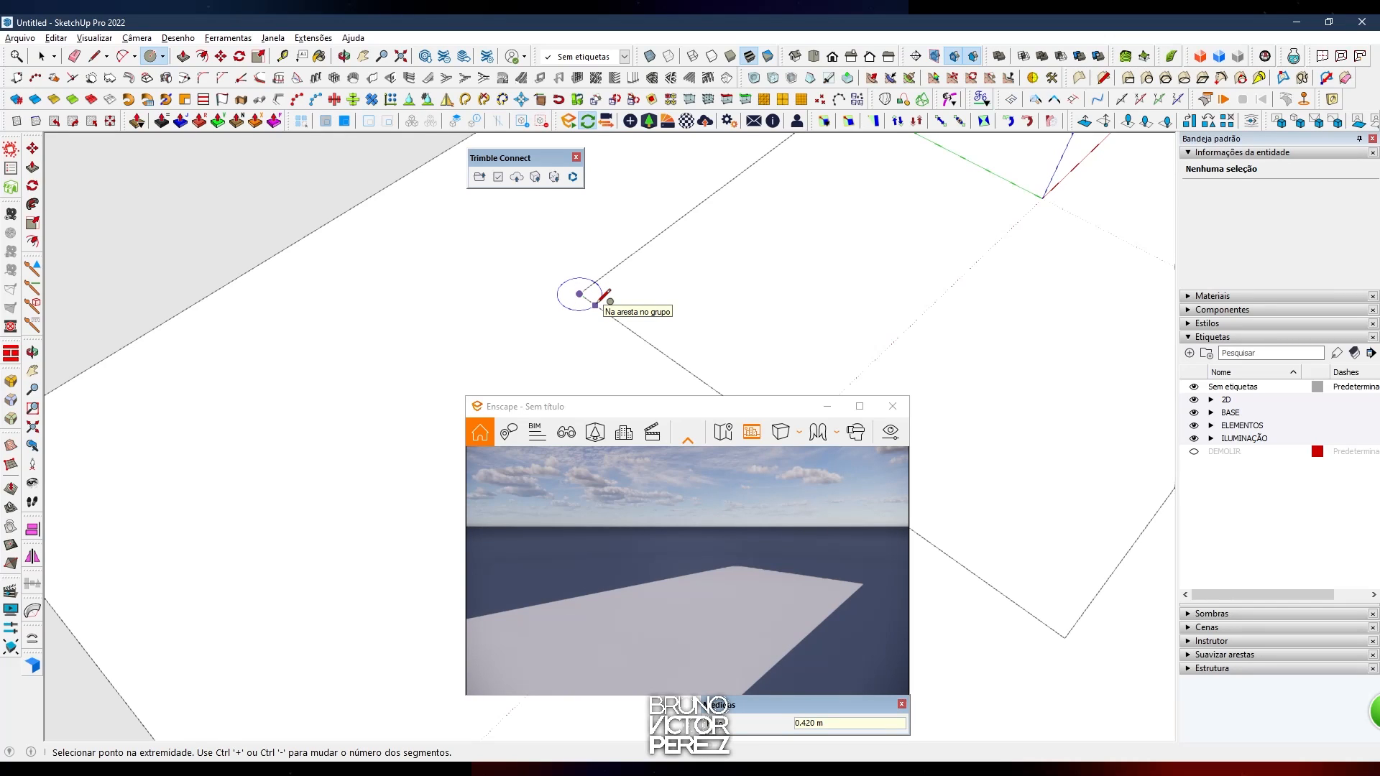
key("Return")
key("space")
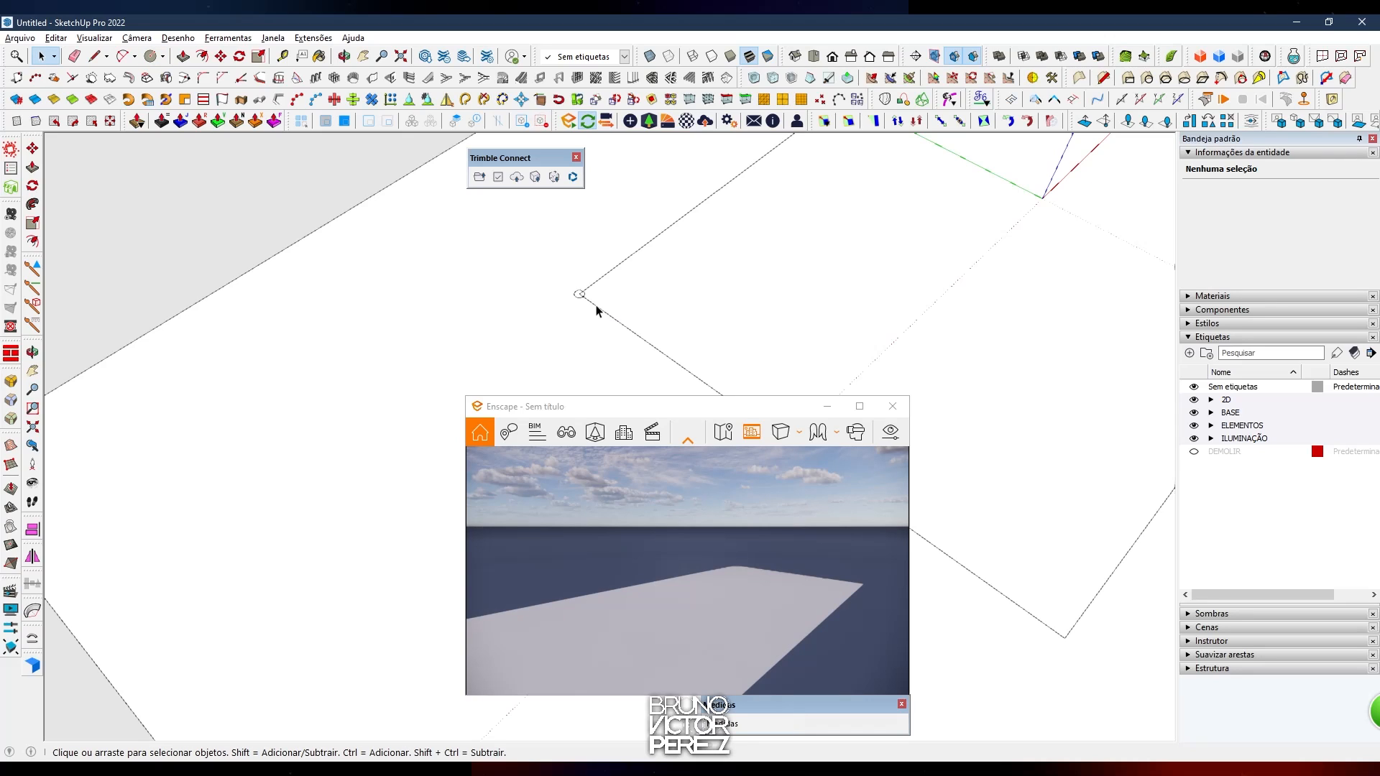
Make the circle a component named Pilar with its axes origin at the circle's centre
scroll(574, 298, "up", 3)
triple_click(580, 301)
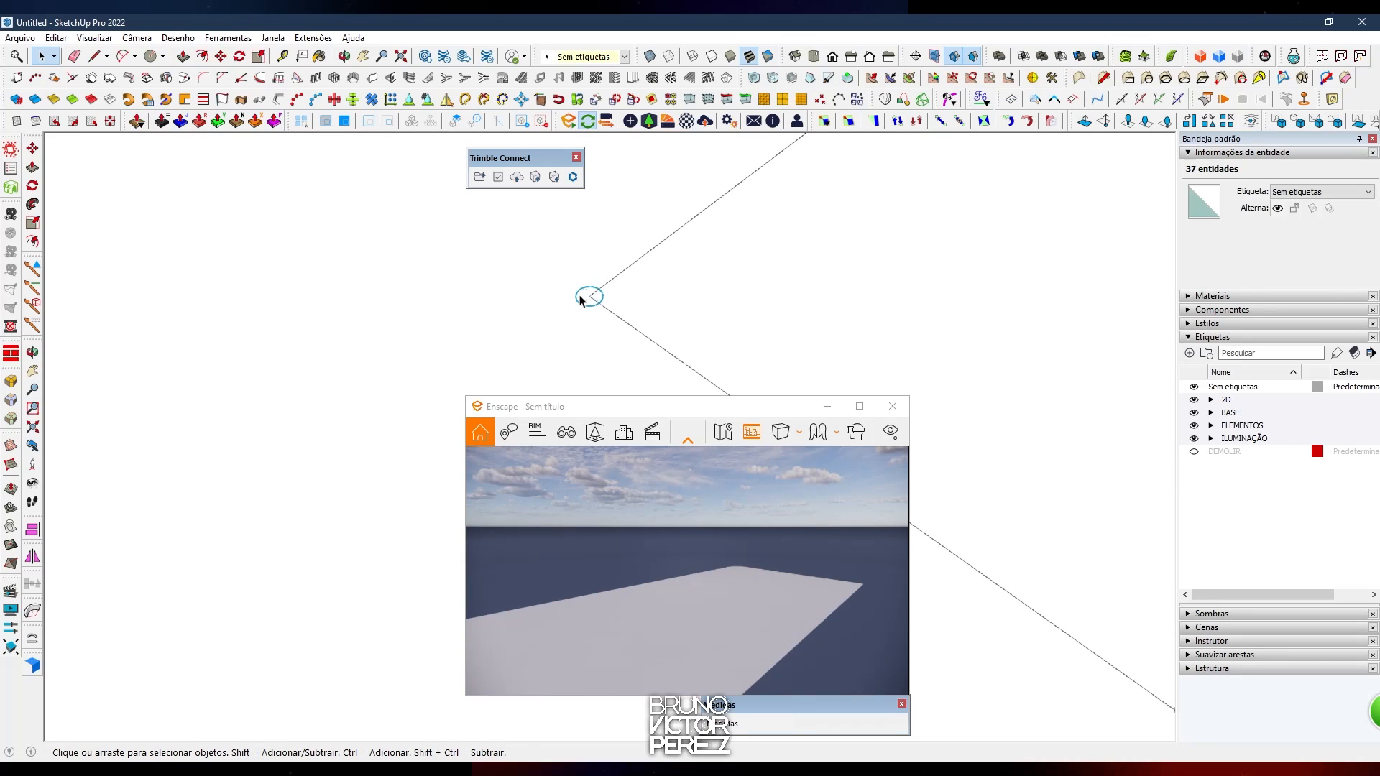
key("g")
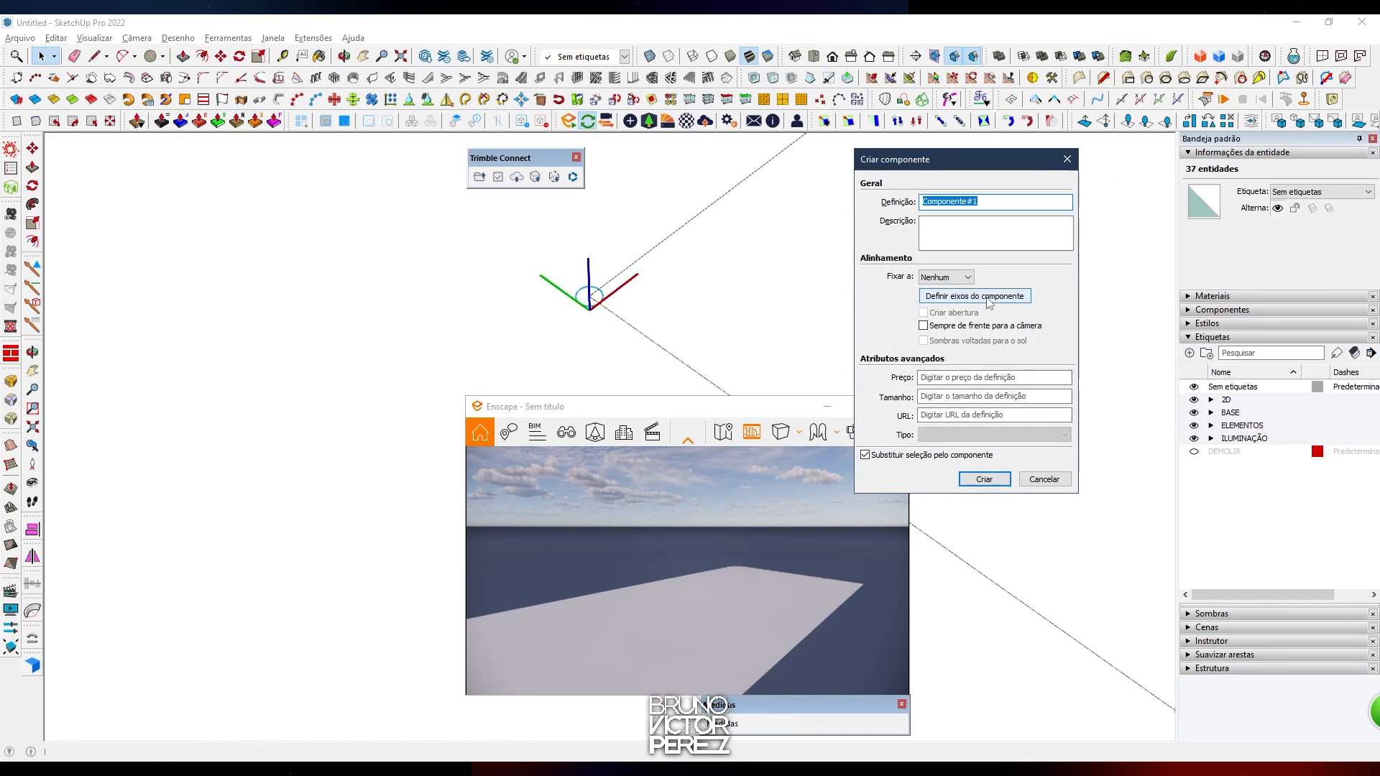
left_click(990, 301)
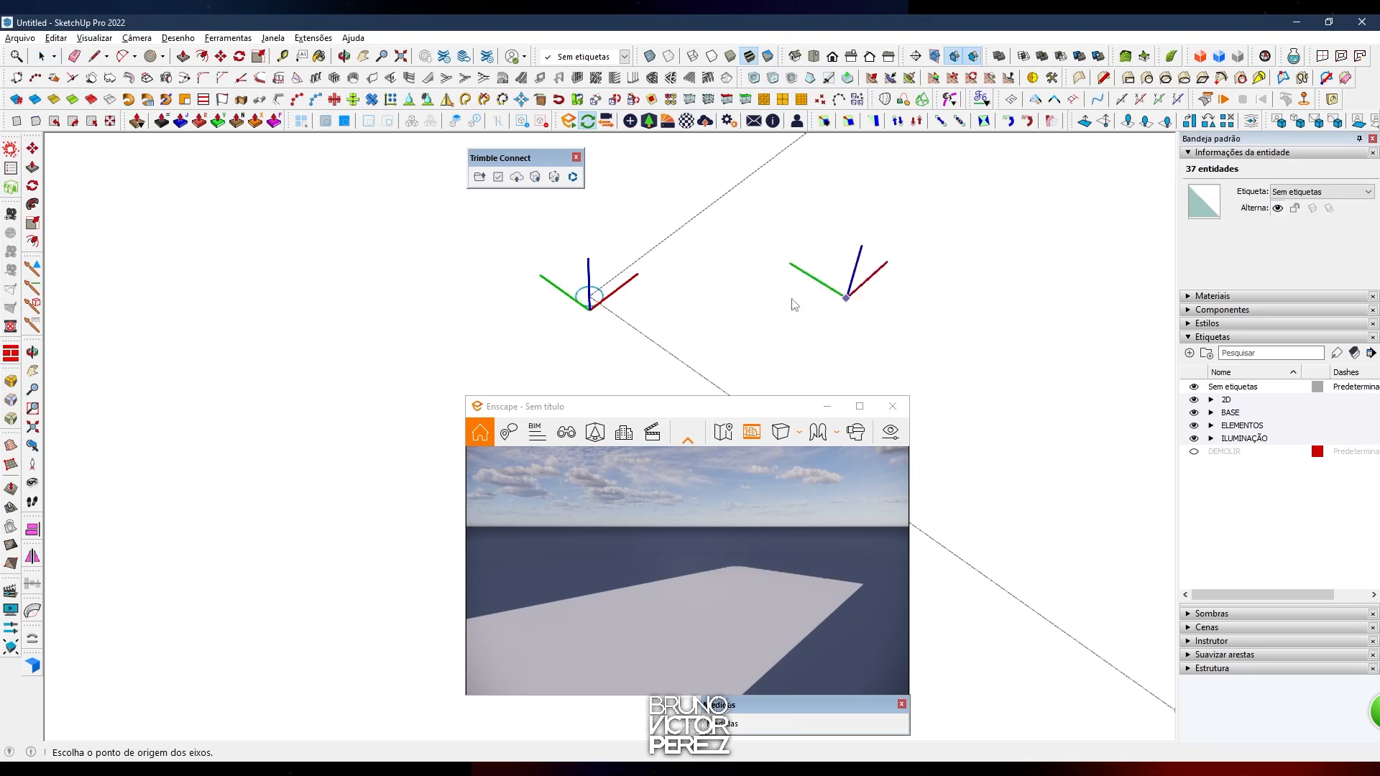
double_click(590, 297)
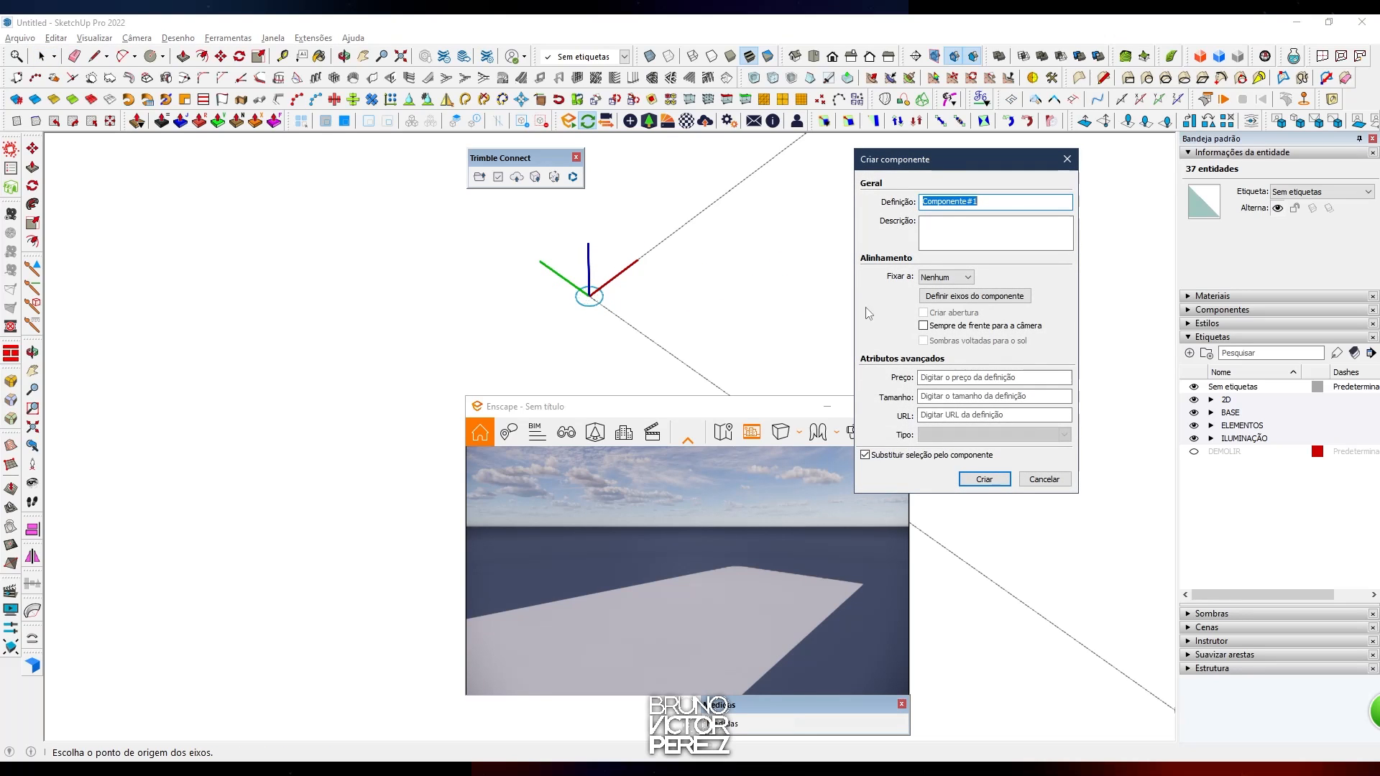
type("P")
left_click_drag(994, 168, 679, 207)
type("ilar")
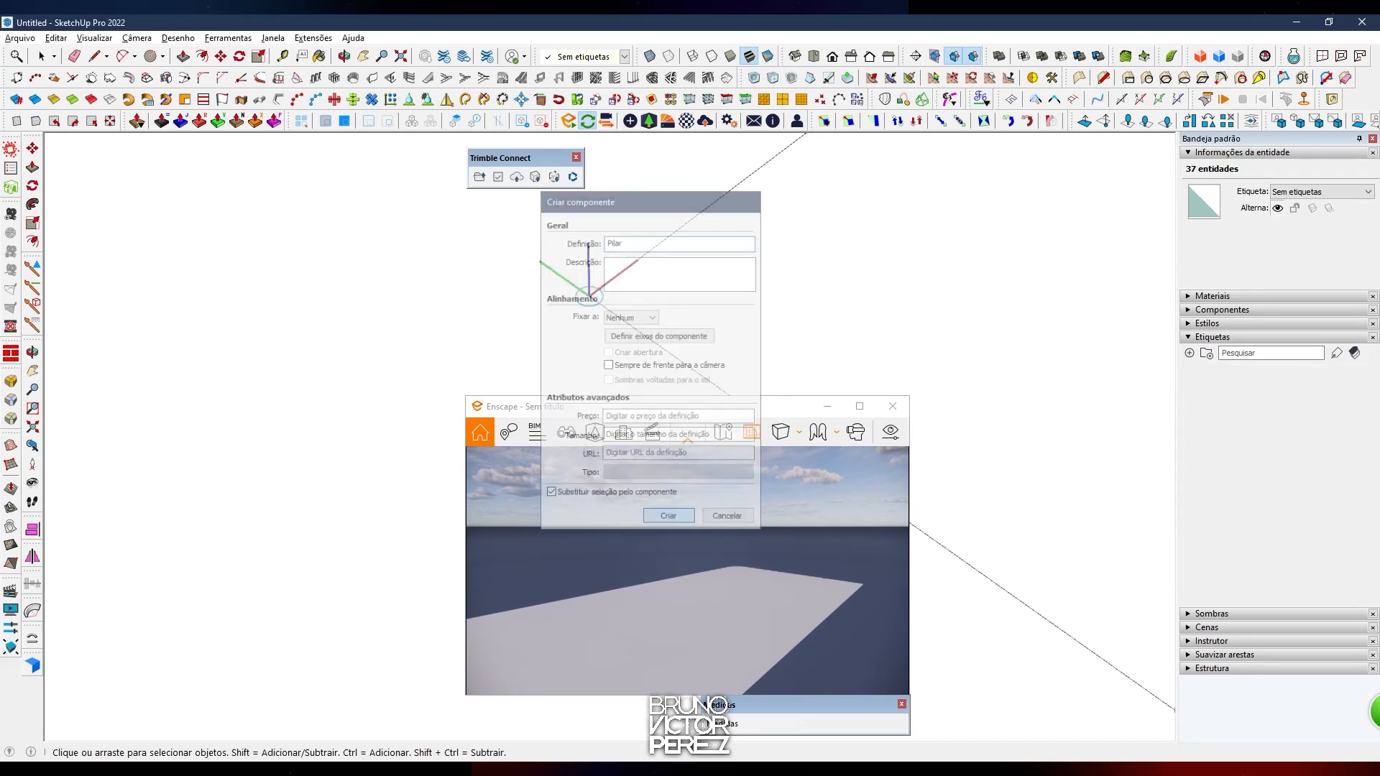
key("Return")
Copy the Pilar component 10 m along the inner rectangle's short edge to the adjacent corner
key("m")
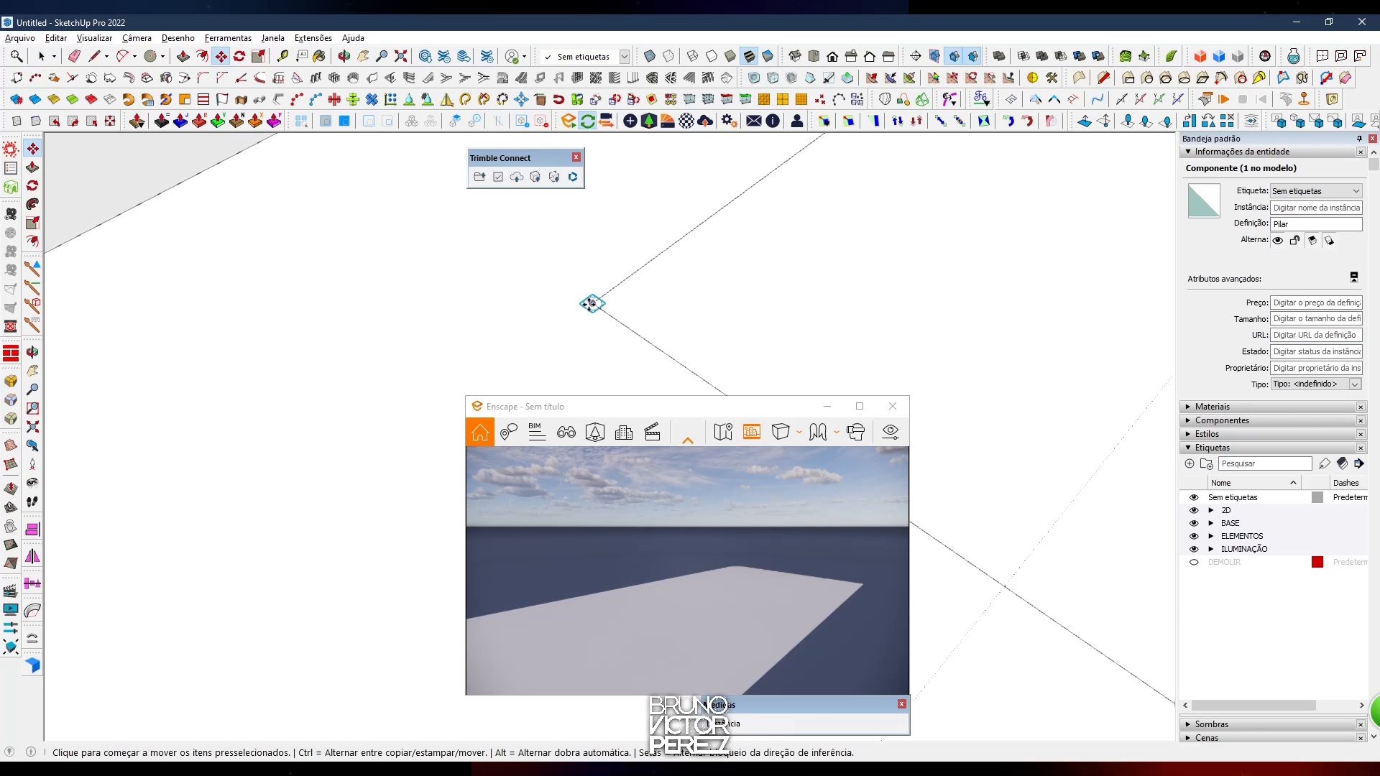
left_click(592, 304)
key("ctrl")
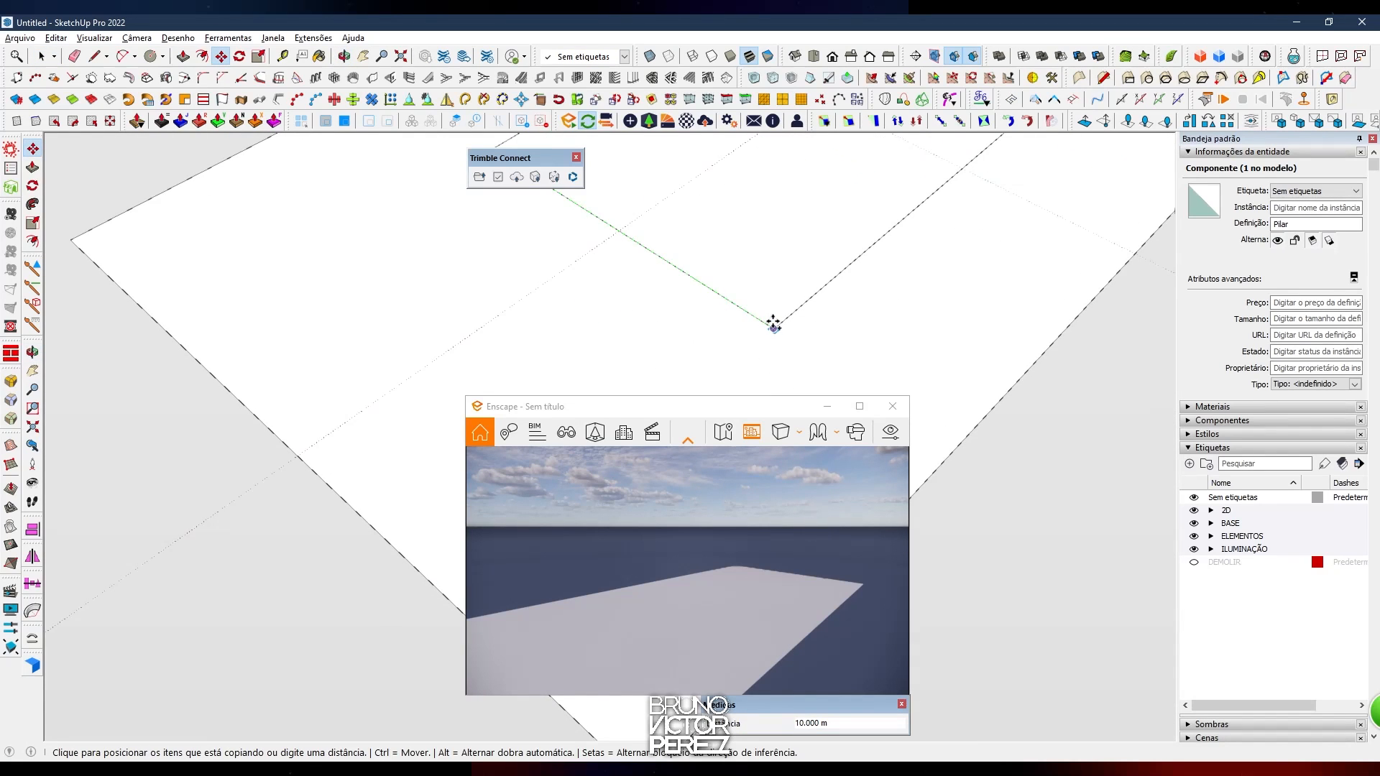
left_click(774, 325)
scroll(783, 270, "down", 3)
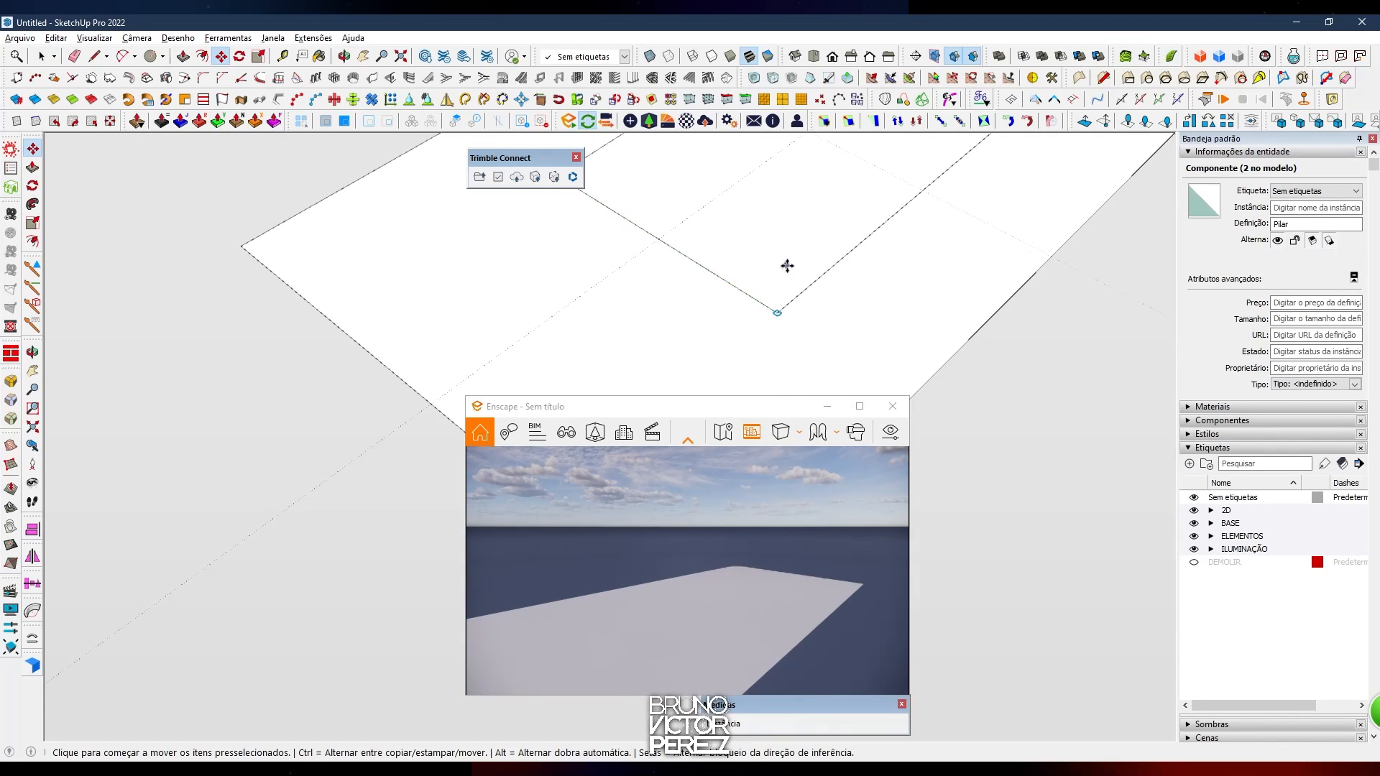
Copy the corner Pilar component to the midpoint of the inner rectangle's short edge
key("space")
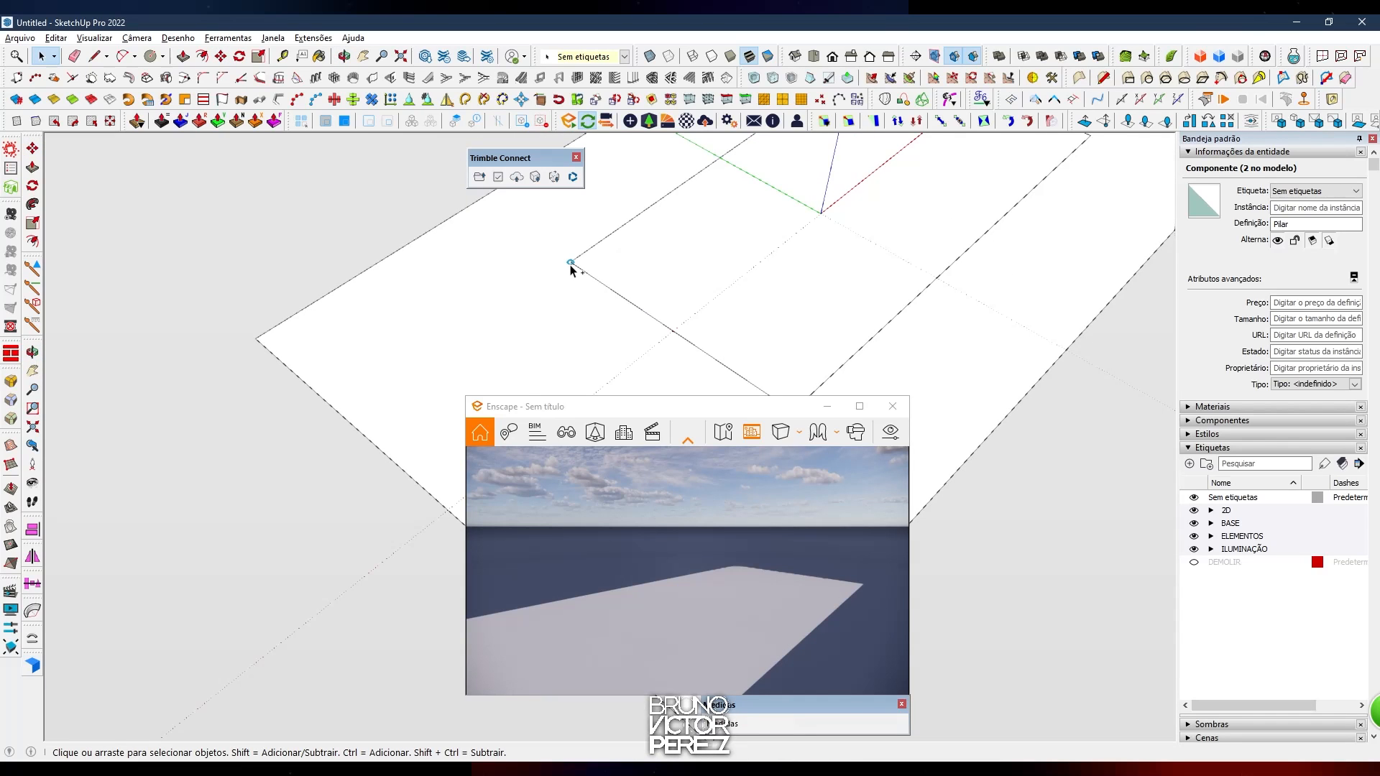
left_click(570, 265, "ctrl")
scroll(574, 267, "down", 2)
middle_click_drag(575, 268, 986, 421)
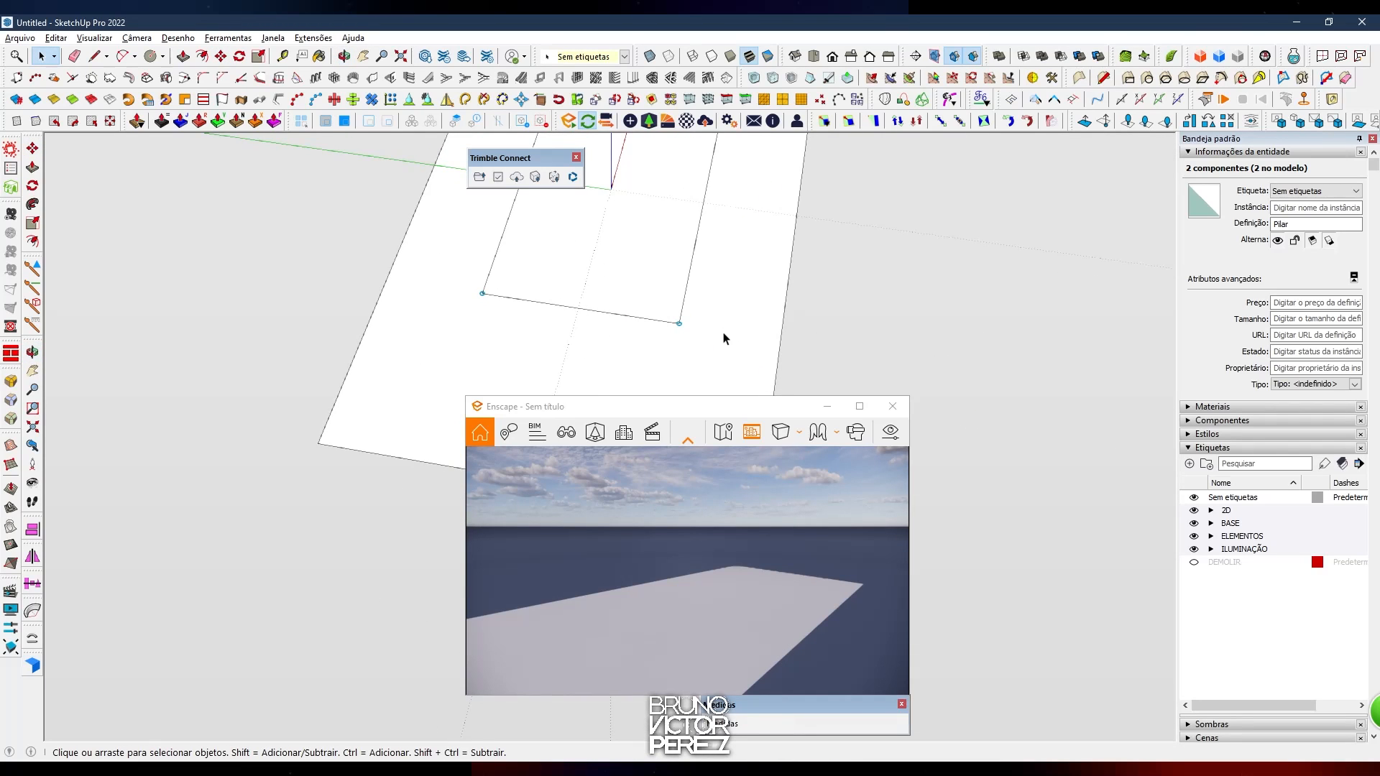
scroll(726, 340, "up", 2)
left_click(701, 333)
scroll(699, 335, "up", 2)
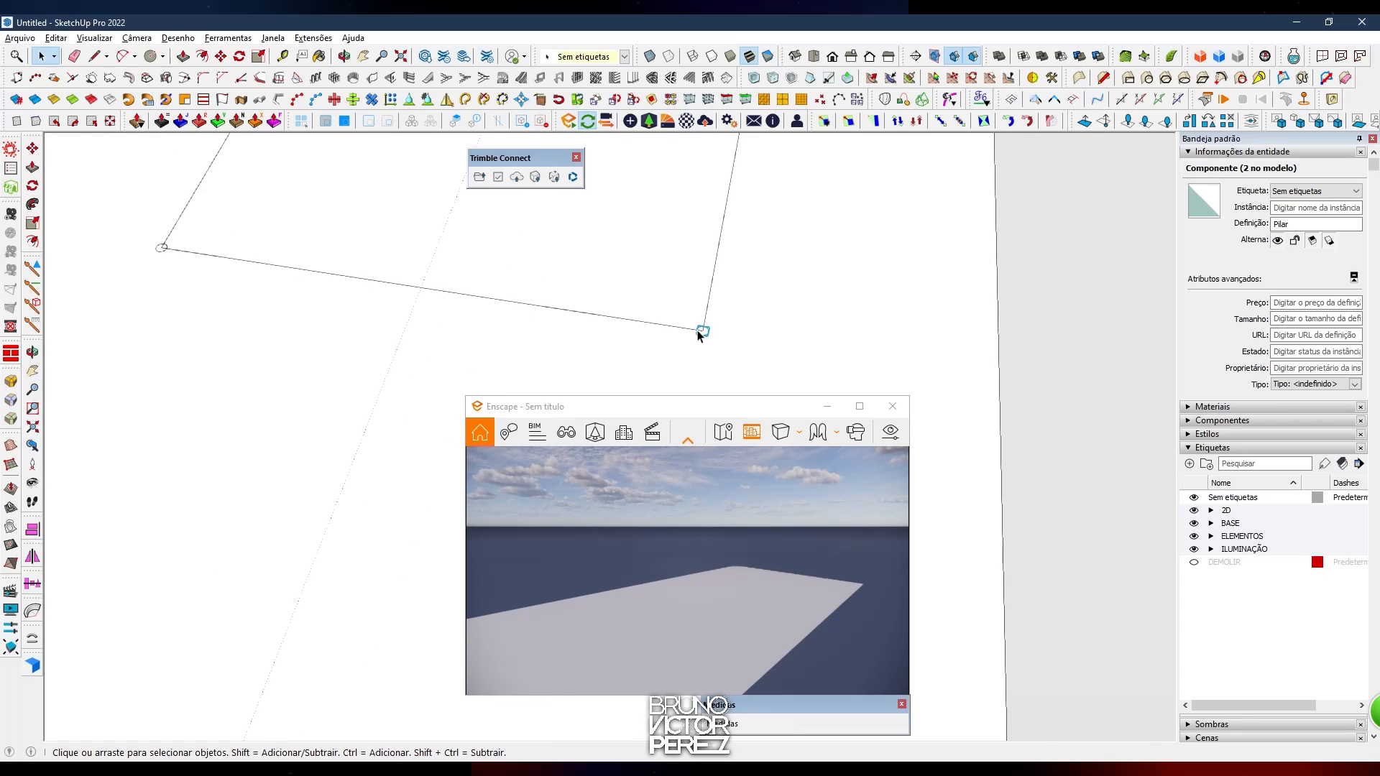
key("m")
scroll(701, 333, "down", 1)
left_click(703, 332)
key("ctrl")
left_click(466, 296)
scroll(466, 296, "down", 2)
Copy the row of three Pilar components 5 m along the inner rectangle's long side
key("space")
left_click_drag(291, 249, 688, 340)
middle_click_drag(679, 341, 668, 311)
scroll(653, 311, "up", 4)
key("m")
key("ctrl")
left_click(612, 322)
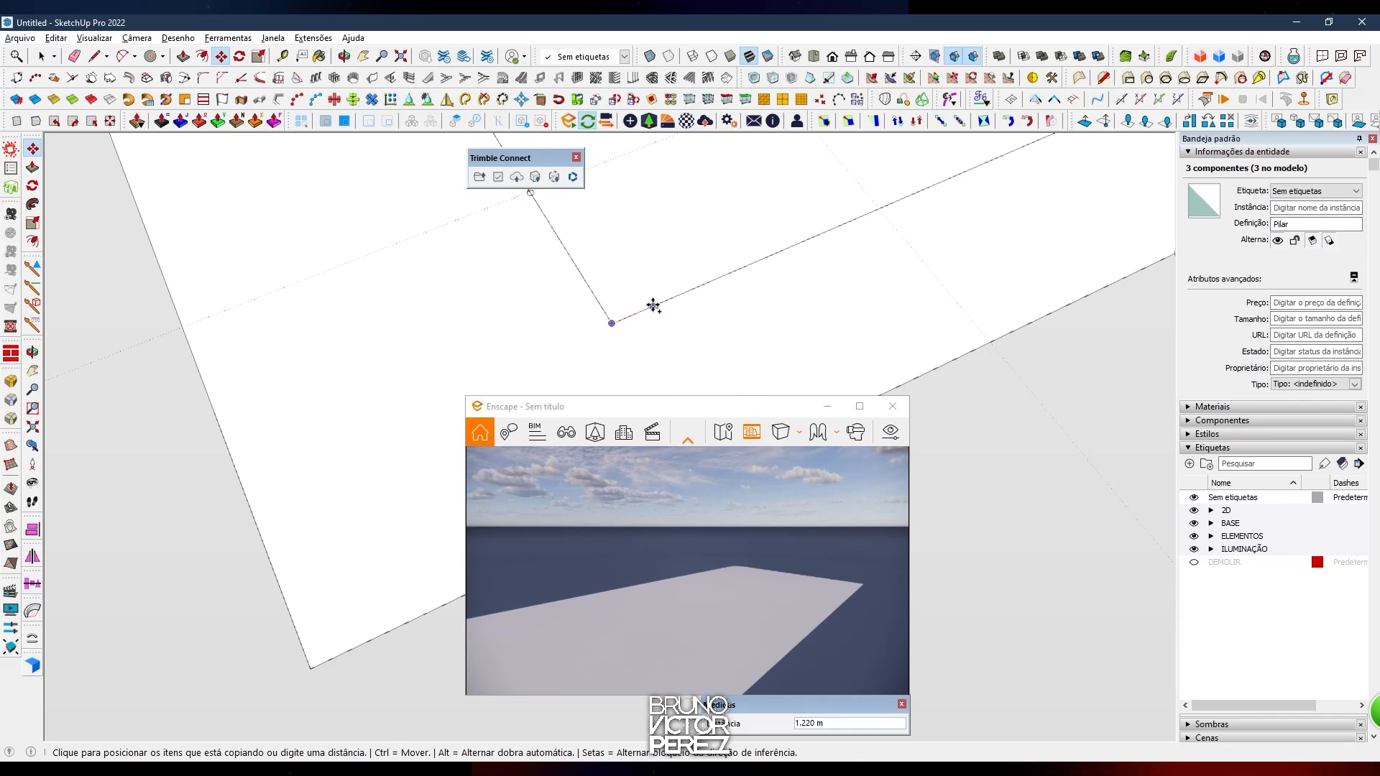
type("5x")
key("BackSpace")
key("Return")
scroll(651, 318, "down", 5)
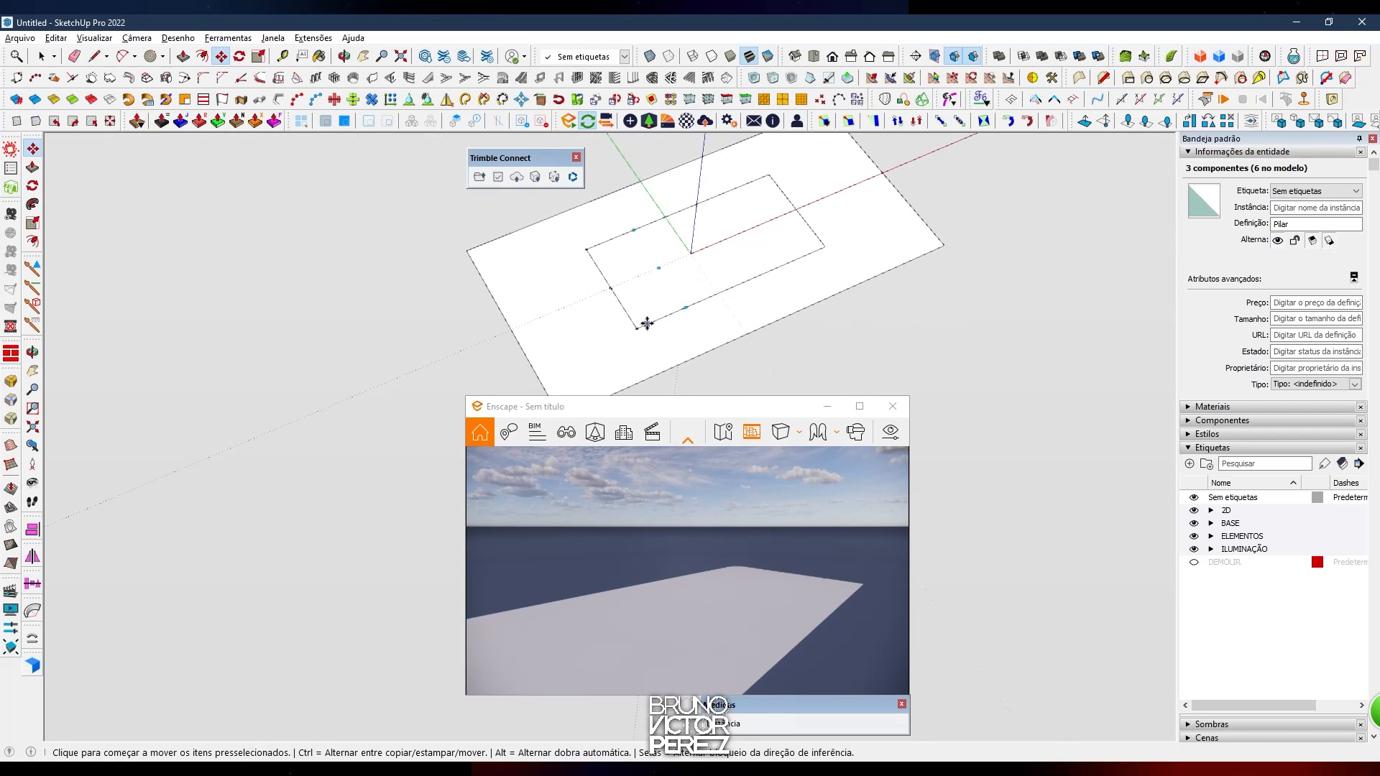
Repeat the copied row of three Pilar components four times along the inner rectangle's long side
type("4x")
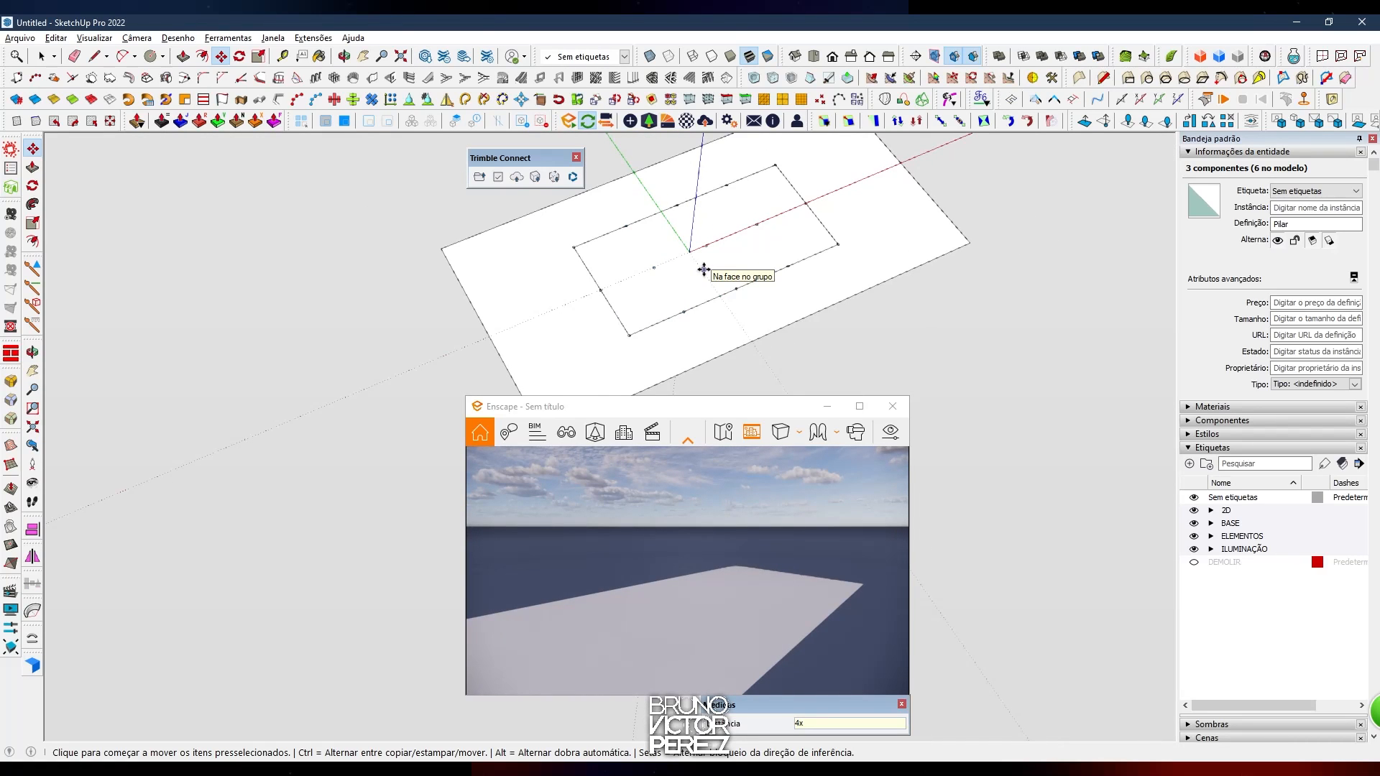
key("Return")
key("space")
Open the Pilar component at the inner rectangle's near corner and extrude its circle 7 m upward
scroll(810, 203, "up", 6)
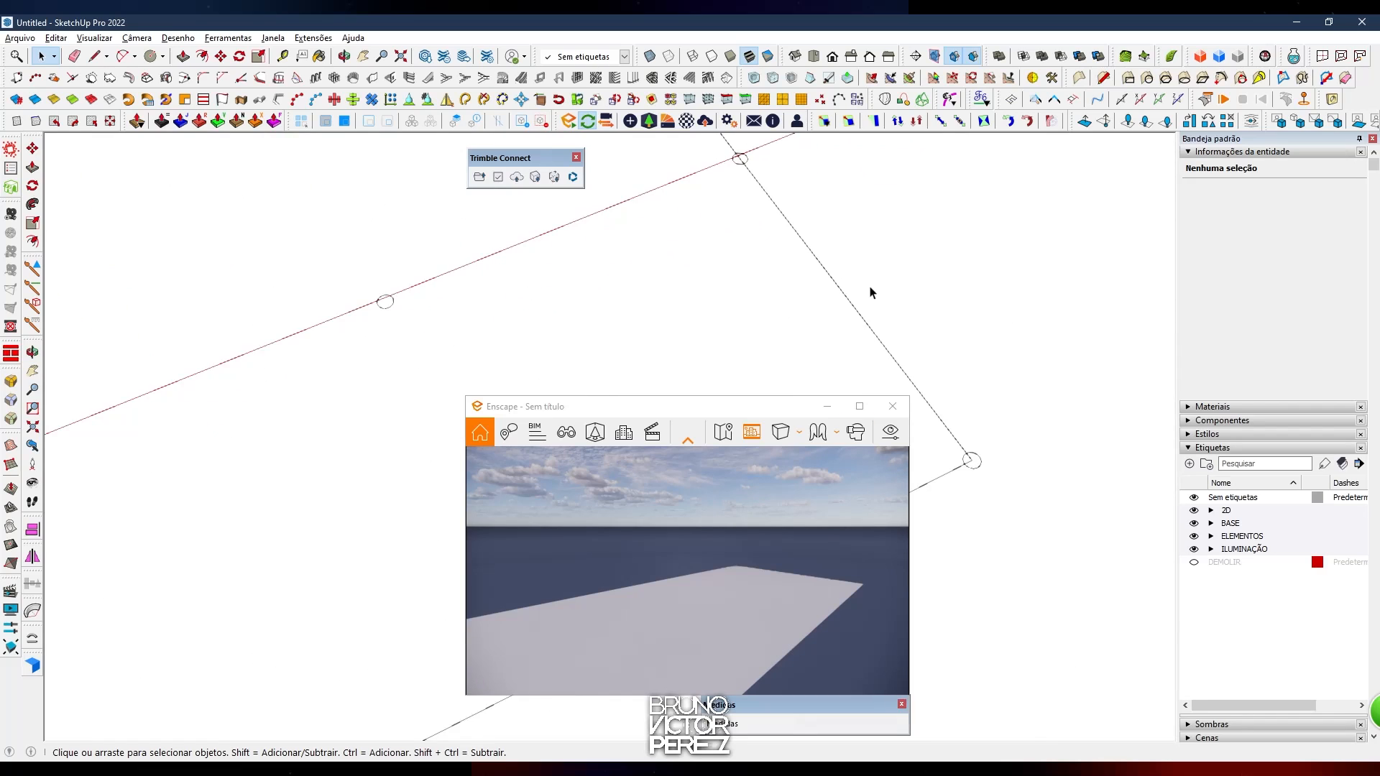
scroll(604, 391, "down", 5)
middle_click_drag(604, 391, 675, 265)
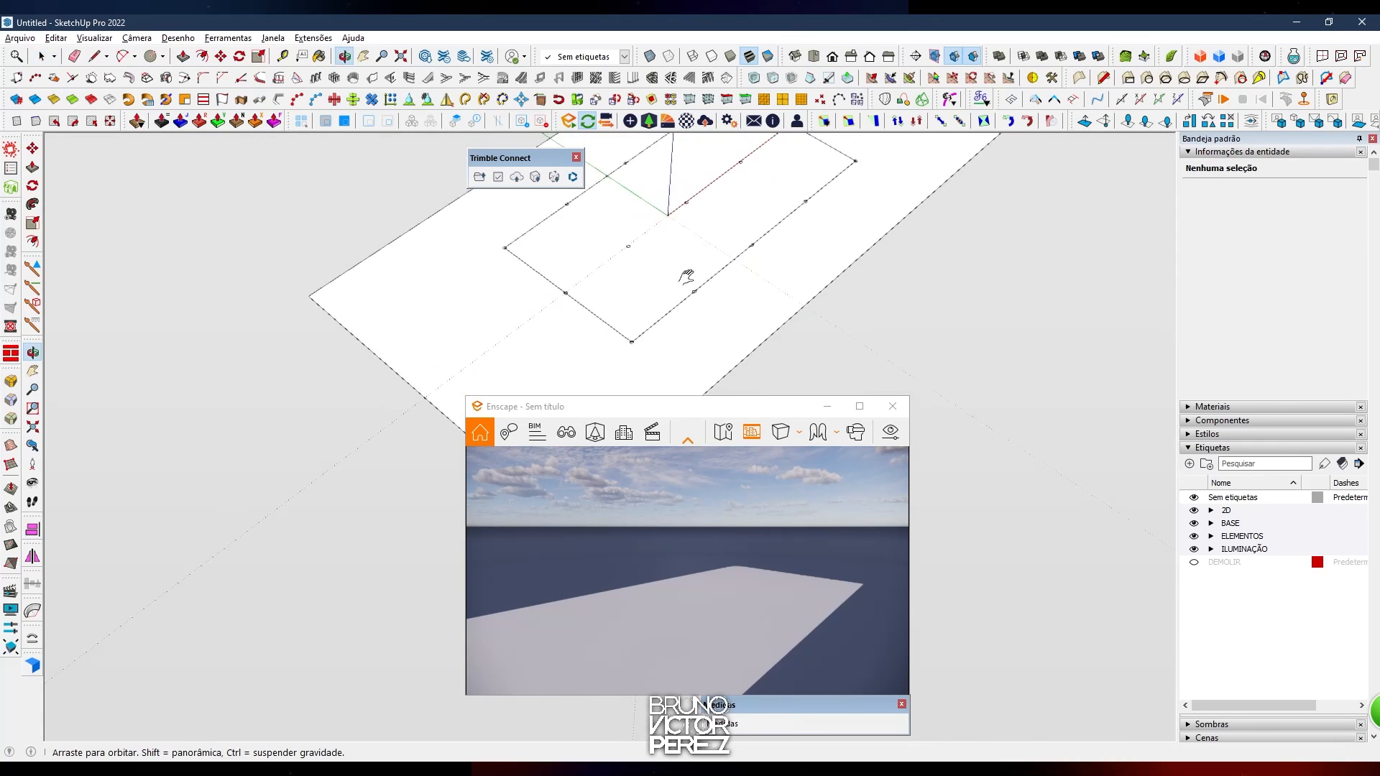
scroll(668, 360, "up", 3)
scroll(668, 361, "up", 8)
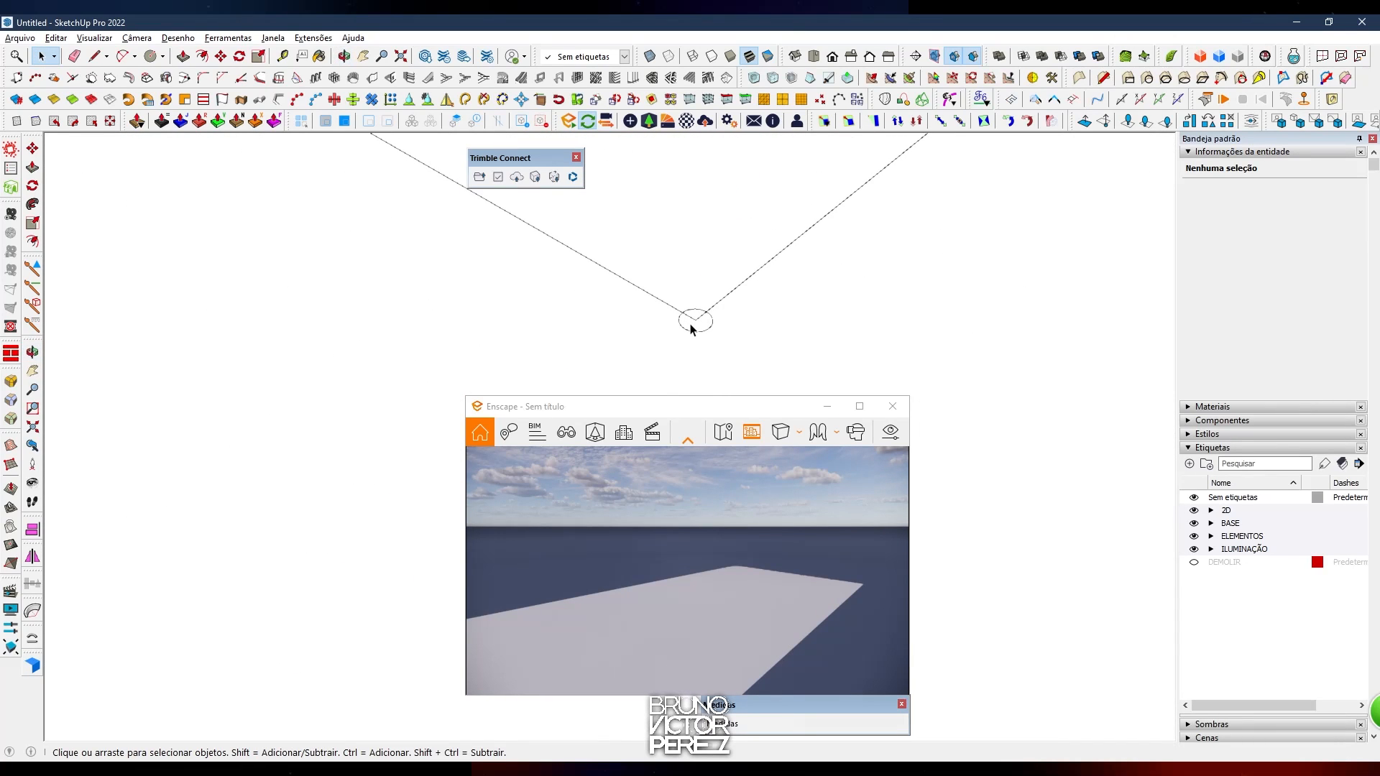
double_click(692, 325)
key("p")
left_click(696, 327)
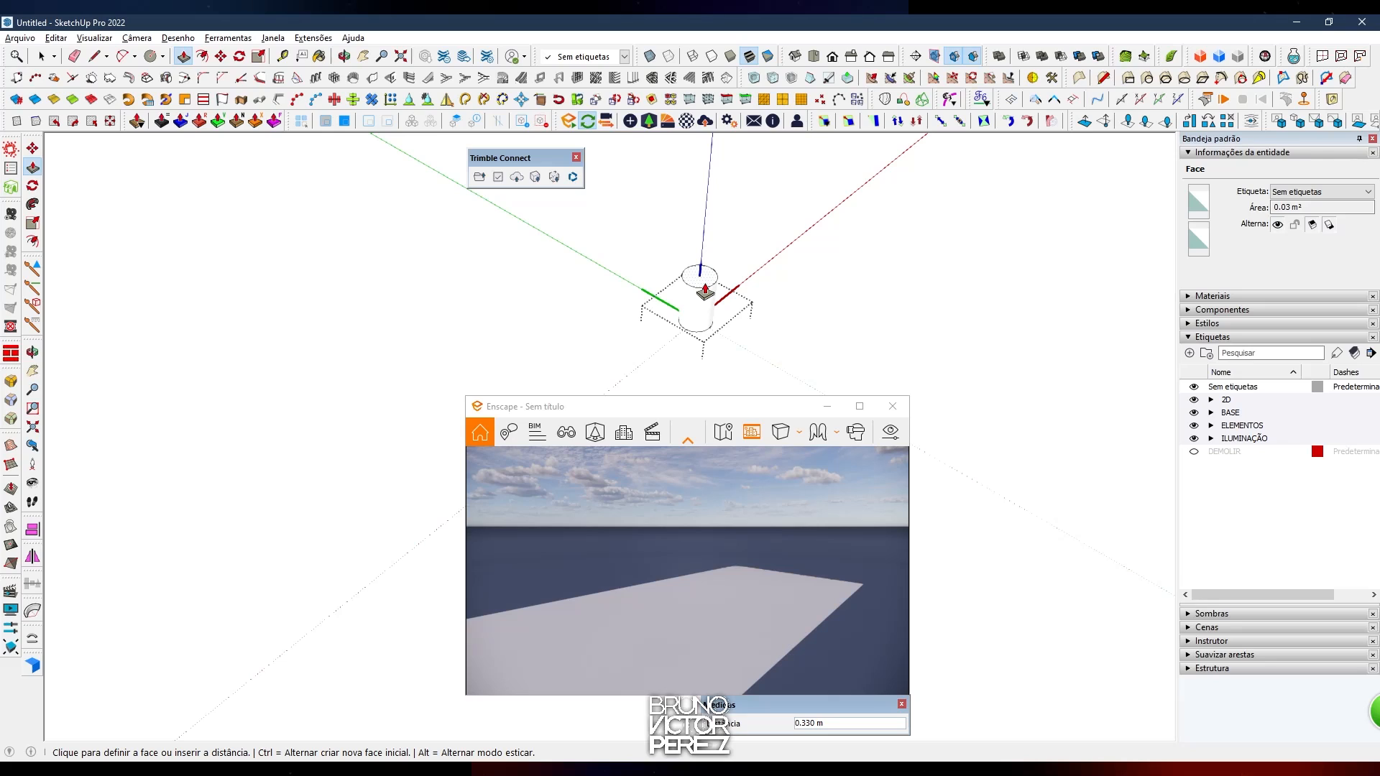
key("Return")
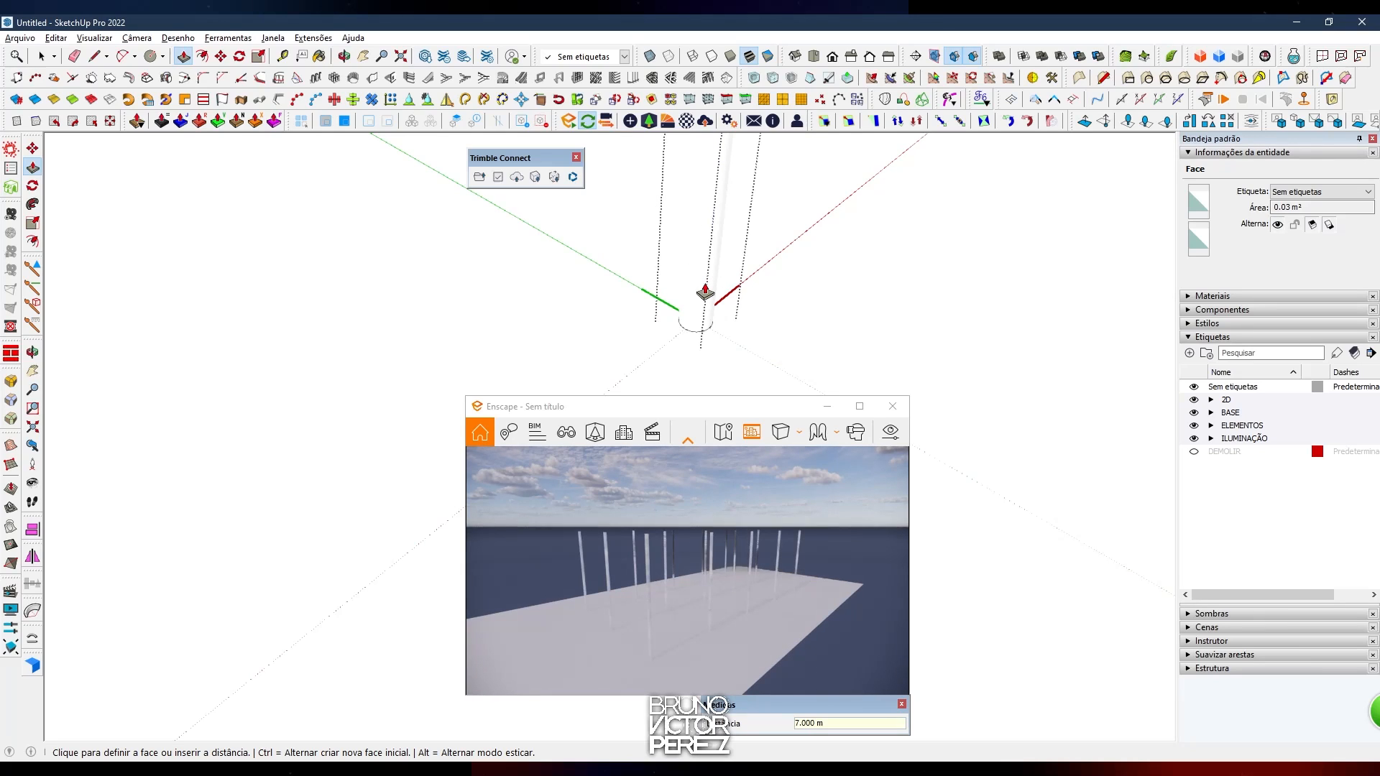
key("space")
Adjust the Enscape view to frame the base with all the pillars, and leave the Pilar component's editing
scroll(751, 280, "down", 3)
left_click_drag(762, 575, 747, 649)
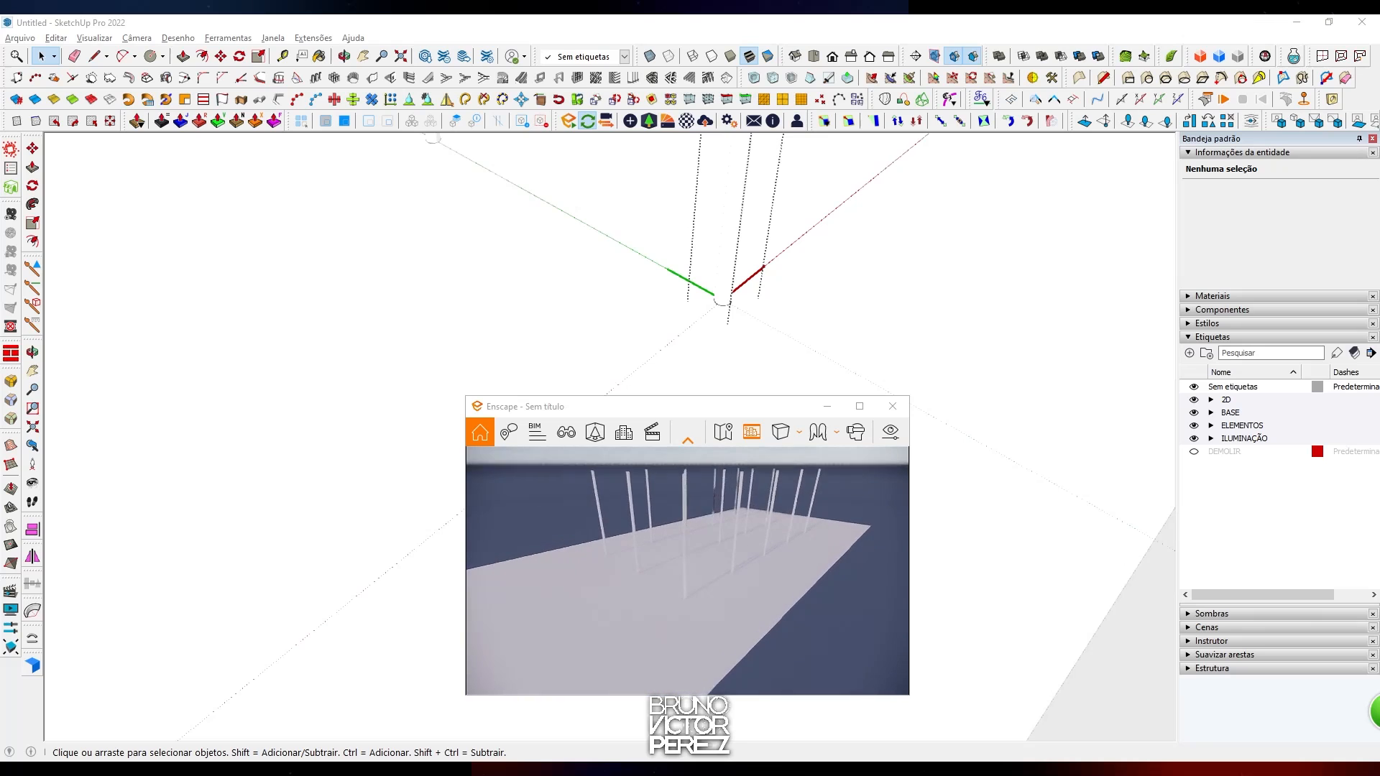
scroll(747, 453, "up", 3)
scroll(747, 454, "down", 4)
mouse_move(718, 276)
middle_mouse_down()
mouse_move(712, 252)
mouse_move(726, 248)
mouse_move(718, 363)
middle_mouse_up()
scroll(730, 255, "down", 4)
key("Escape")
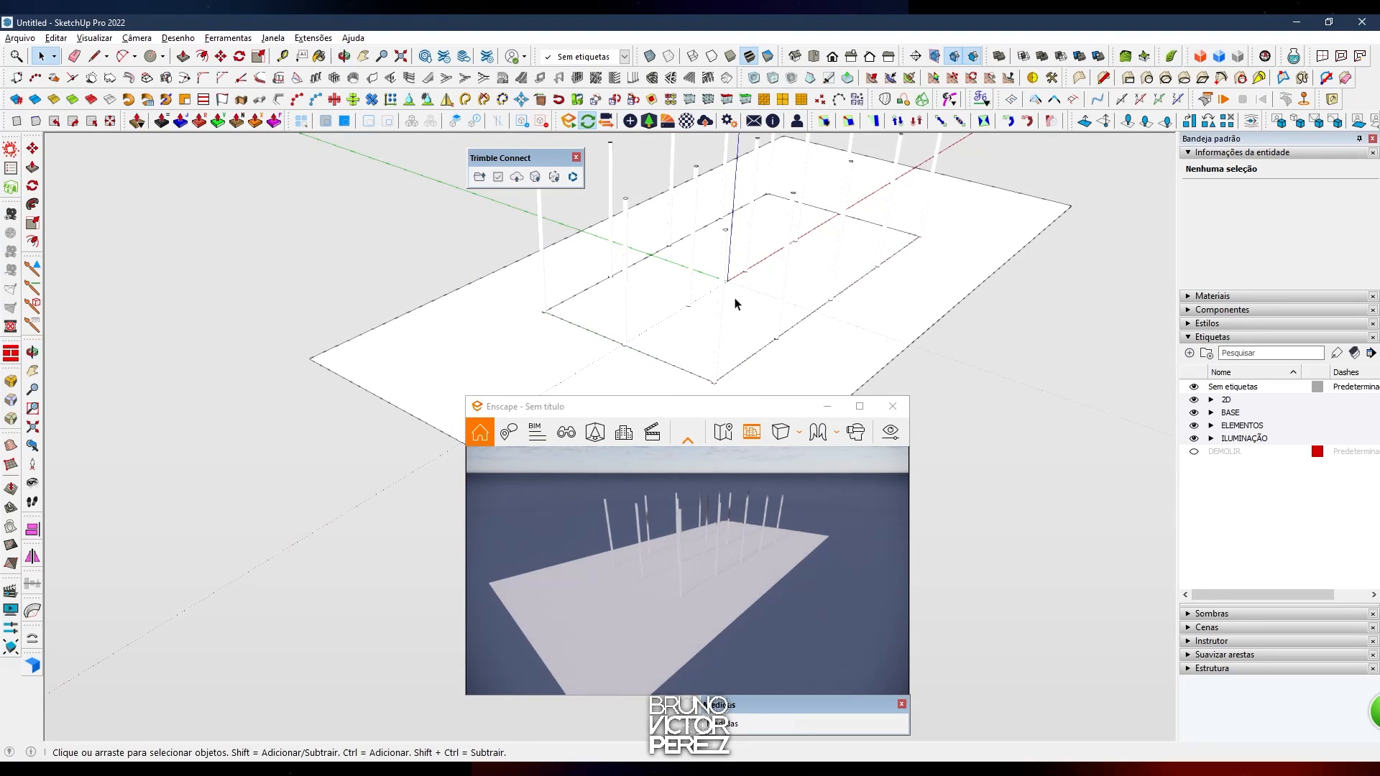
Offset the inner rectangle's four edges outward to form a 10.3 by 20.3 m outline around the pillar bases
scroll(753, 245, "down", 2)
middle_click_drag(749, 259, 788, 285)
double_click(680, 350)
left_click(680, 350)
scroll(683, 351, "up", 2)
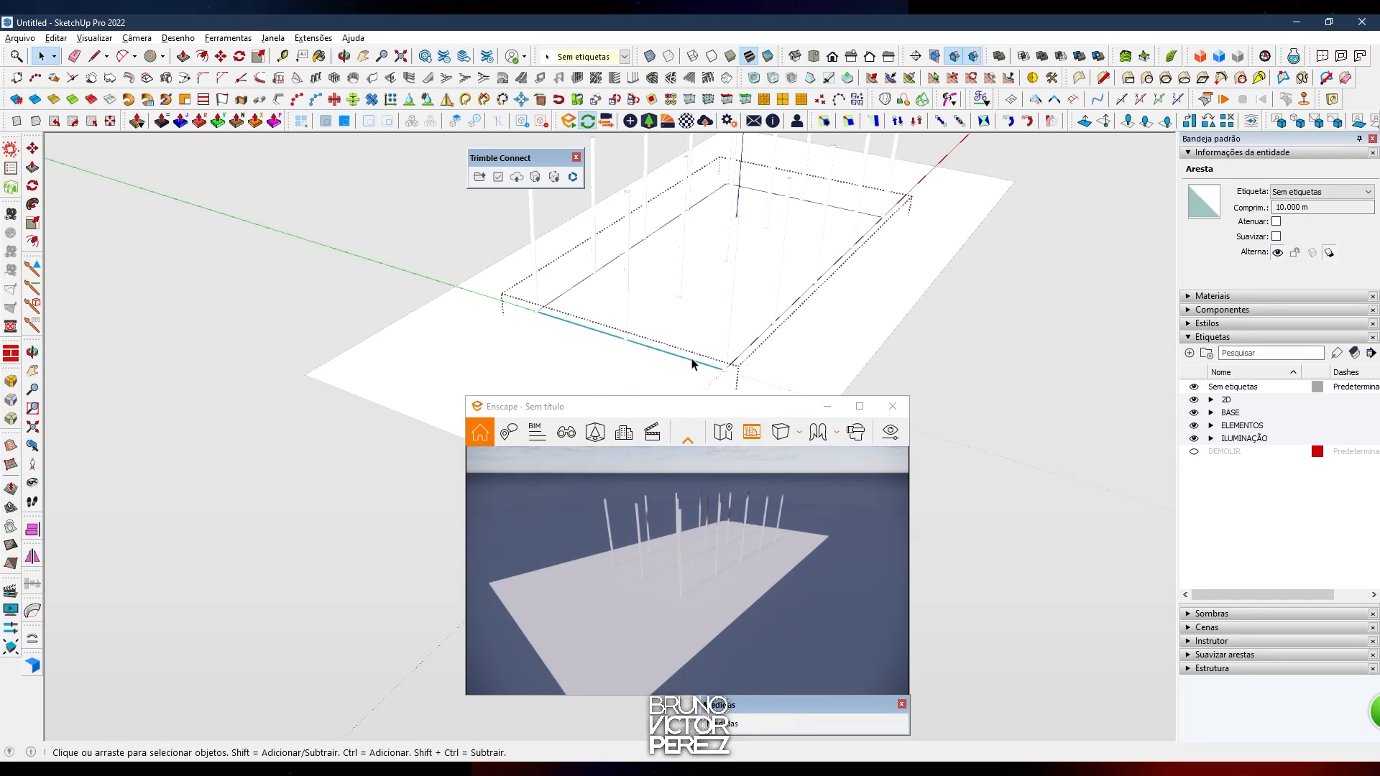
triple_click(693, 360)
key("Escape")
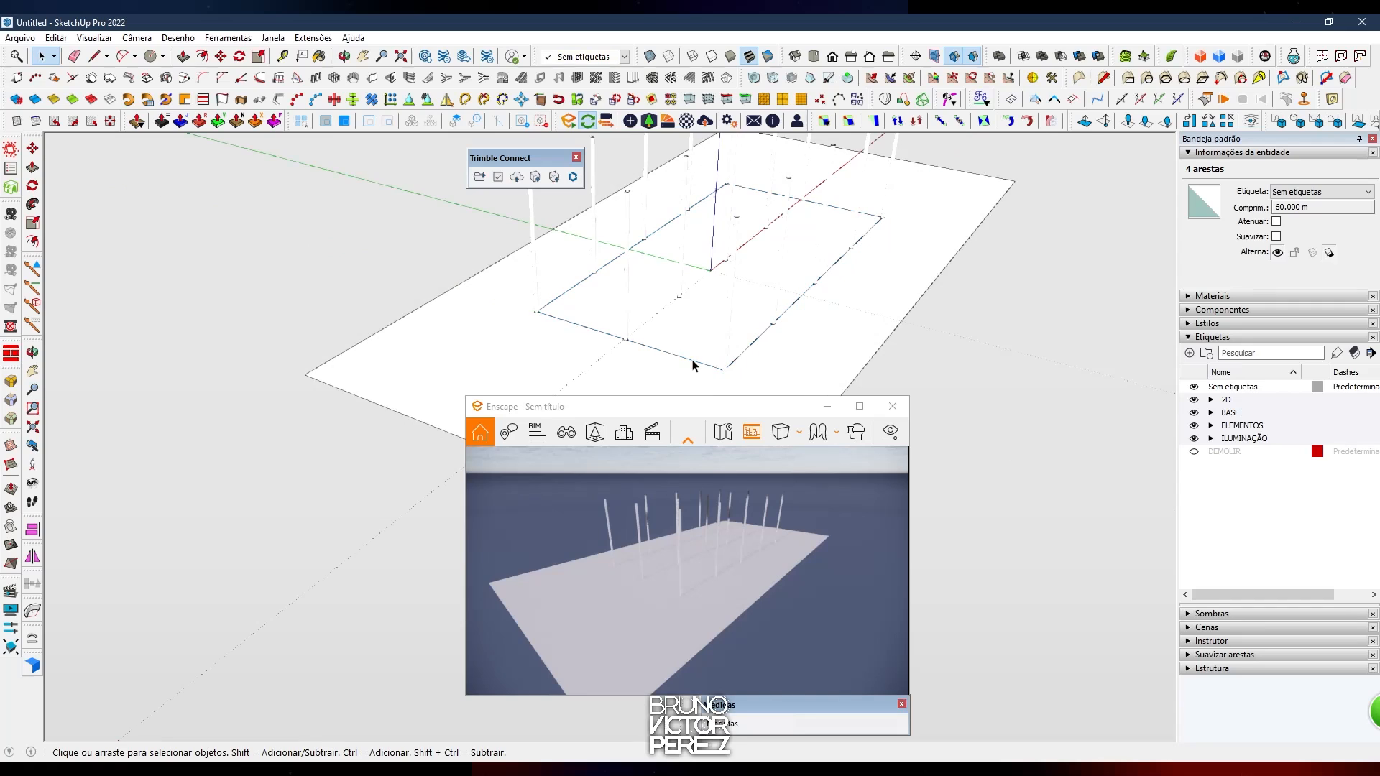
triple_click(693, 360)
scroll(693, 361, "up", 2)
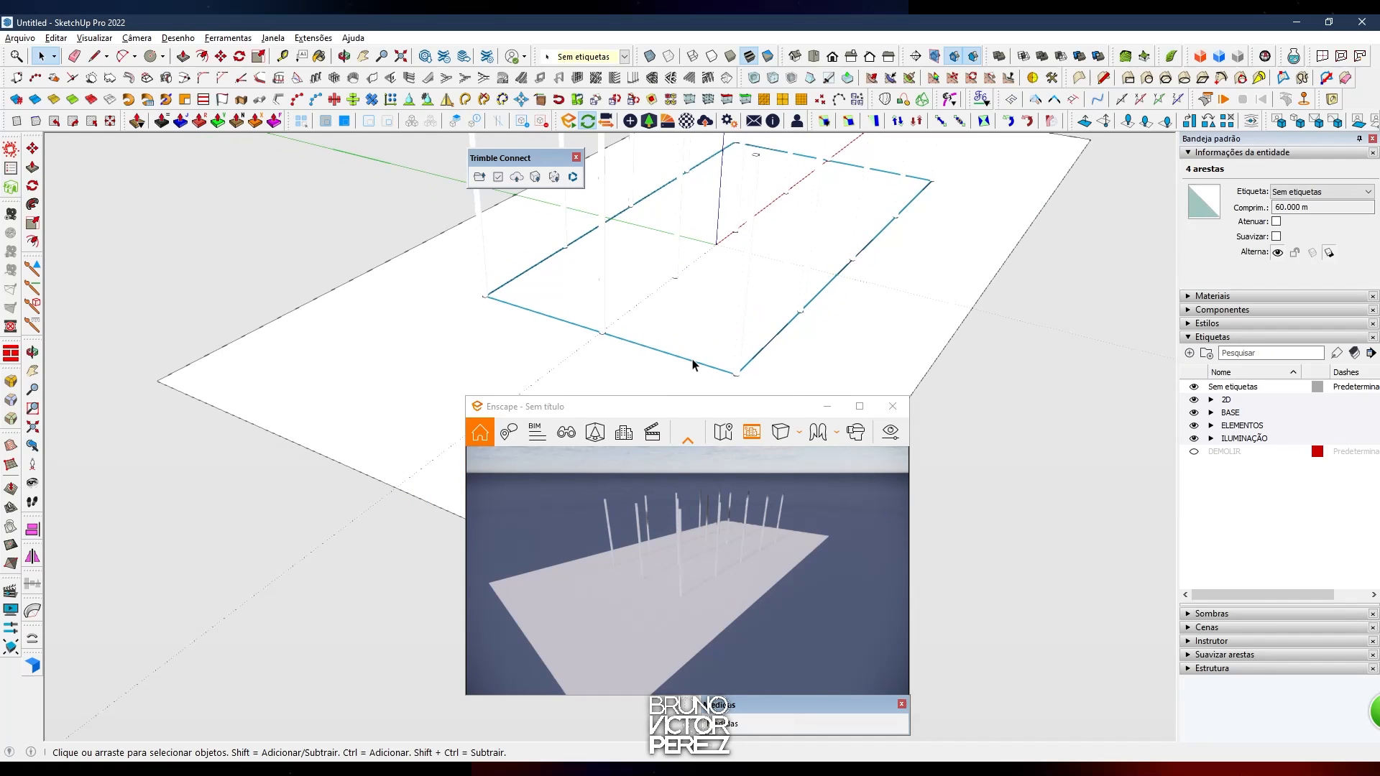
scroll(693, 363, "up", 2)
key("f")
left_click(693, 361)
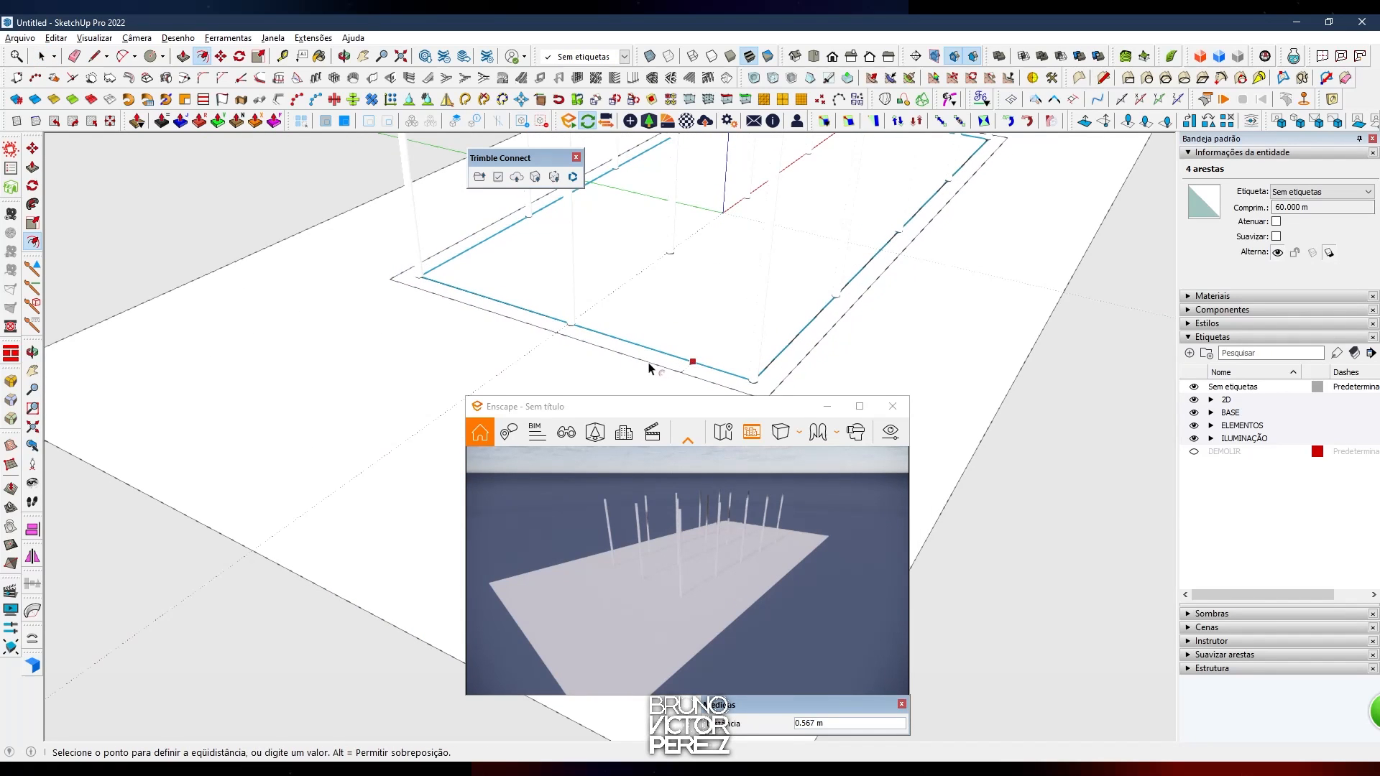
scroll(605, 351, "up", 4)
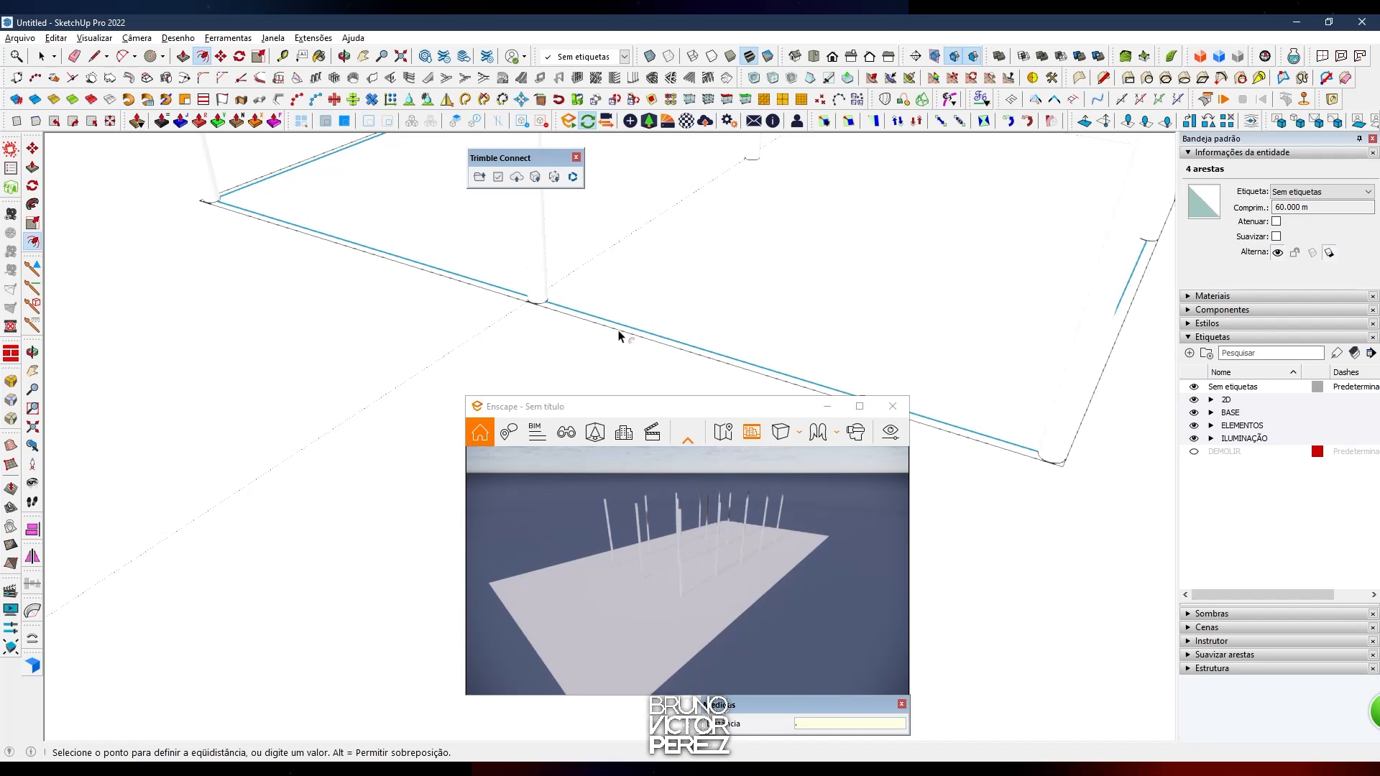
key("Return")
key("space")
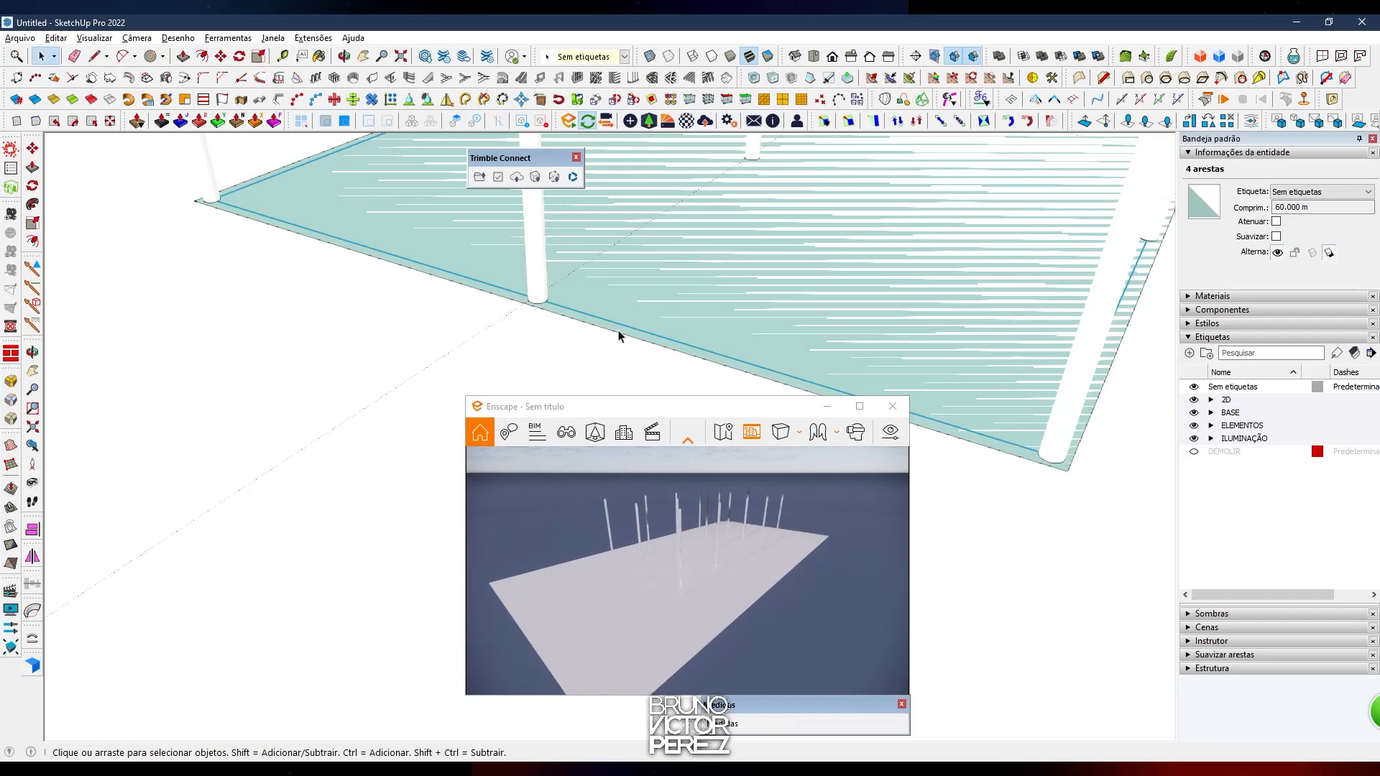
Fill the co-planar loop of the inner 10 by 20 m rectangle with a face
scroll(619, 329, "down", 5)
mouse_move(668, 357)
middle_mouse_down()
mouse_move(716, 275)
mouse_move(729, 377)
mouse_move(702, 307)
middle_mouse_up()
scroll(729, 319, "up", 2)
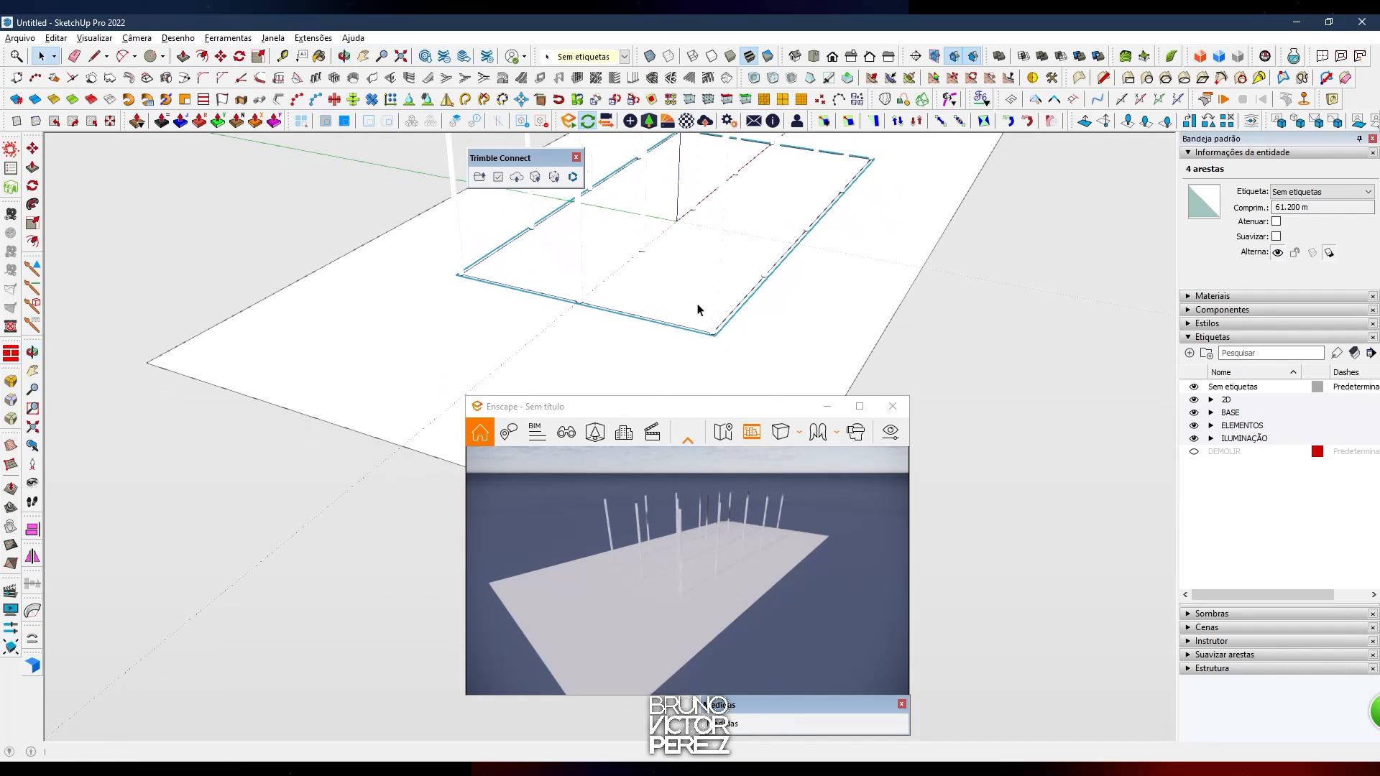
scroll(697, 321, "up", 2)
left_click(691, 343)
left_click(696, 348)
triple_click(699, 350)
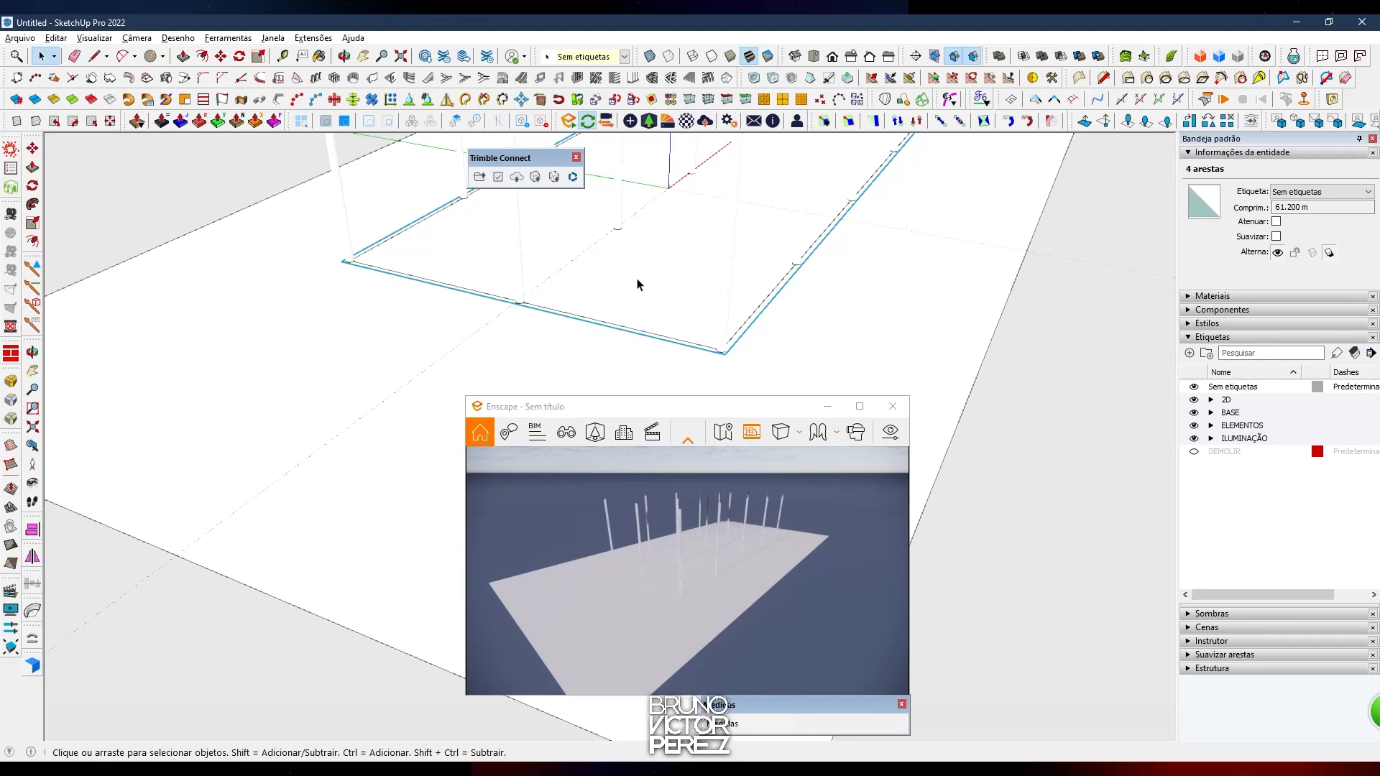
triple_click(658, 337)
left_click(616, 206)
left_click(672, 291)
left_click(638, 333)
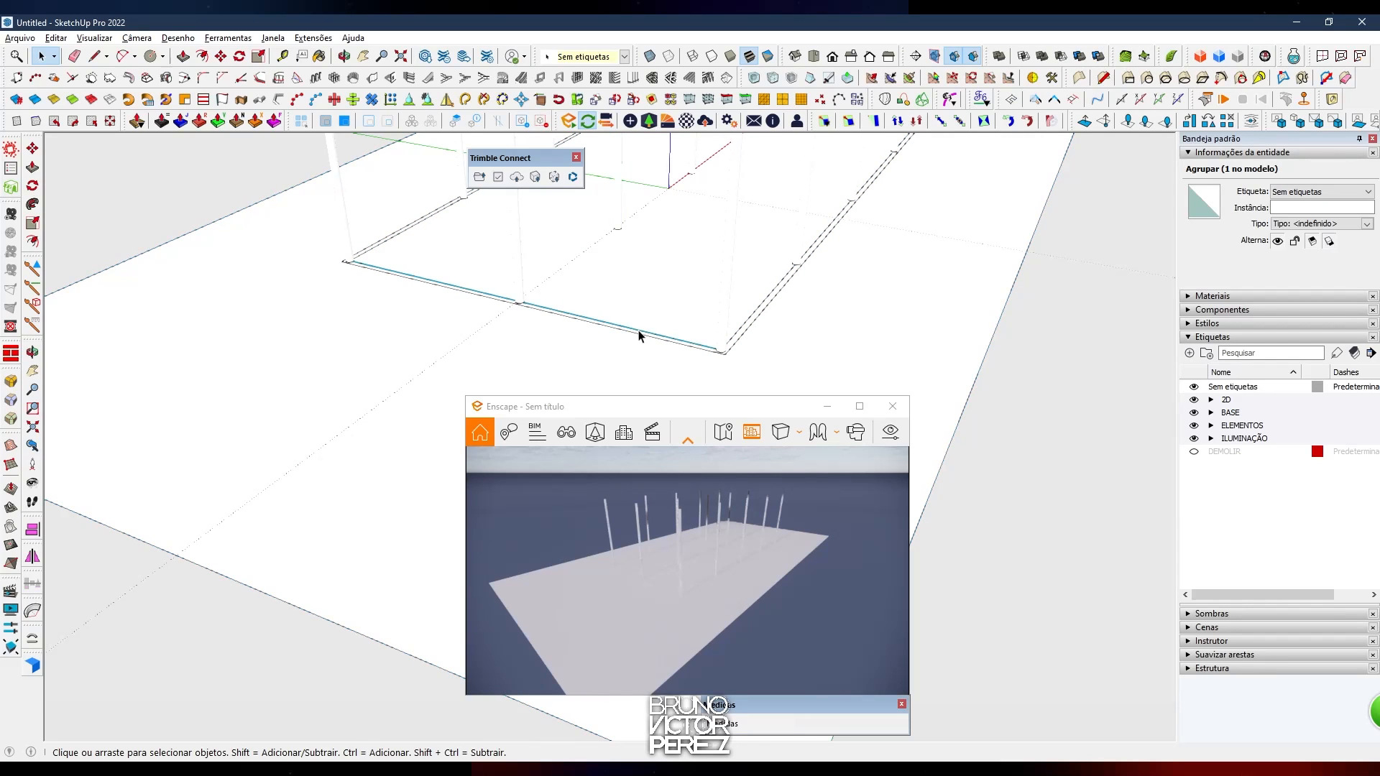
left_click(182, 105)
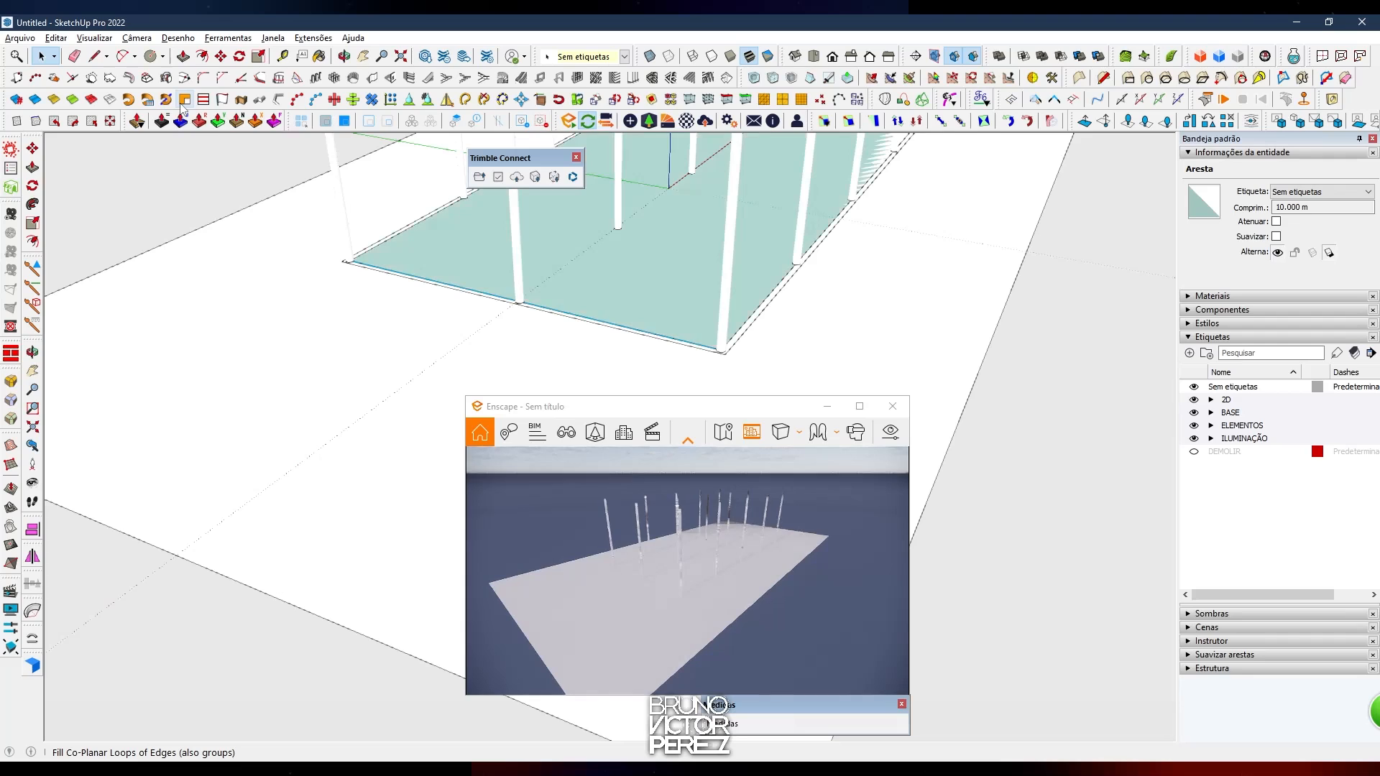
Move the filled rectangular face straight up the blue axis to about mid-height of the pillars
left_click(585, 289)
scroll(714, 283, "down", 3)
middle_click_drag(683, 285, 656, 314, "shift")
scroll(697, 356, "up", 1)
scroll(656, 313, "up", 1)
key("m")
left_click(657, 322)
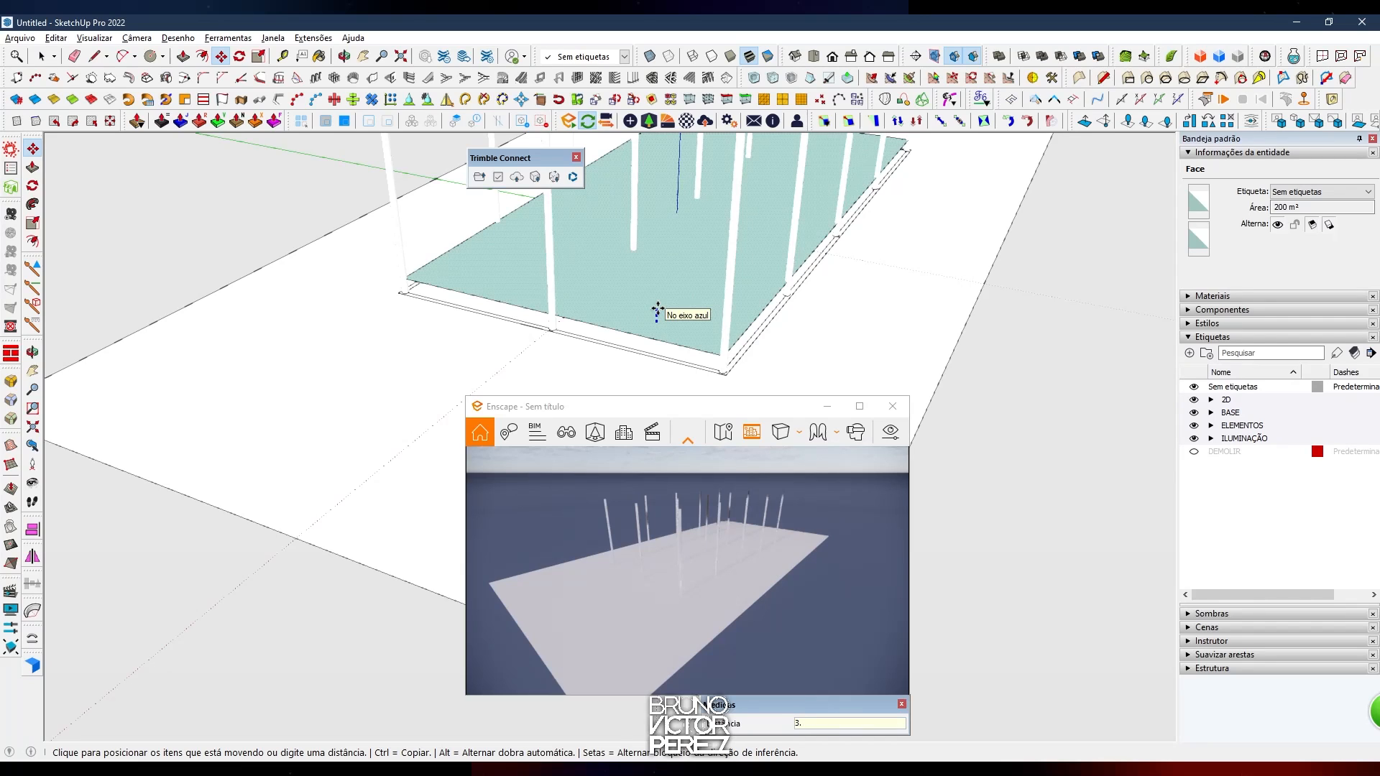
type("3.")
key("Return")
Extrude the raised face upward into a slab 0.5 m thick
middle_click_drag(656, 309, 685, 347)
key("p")
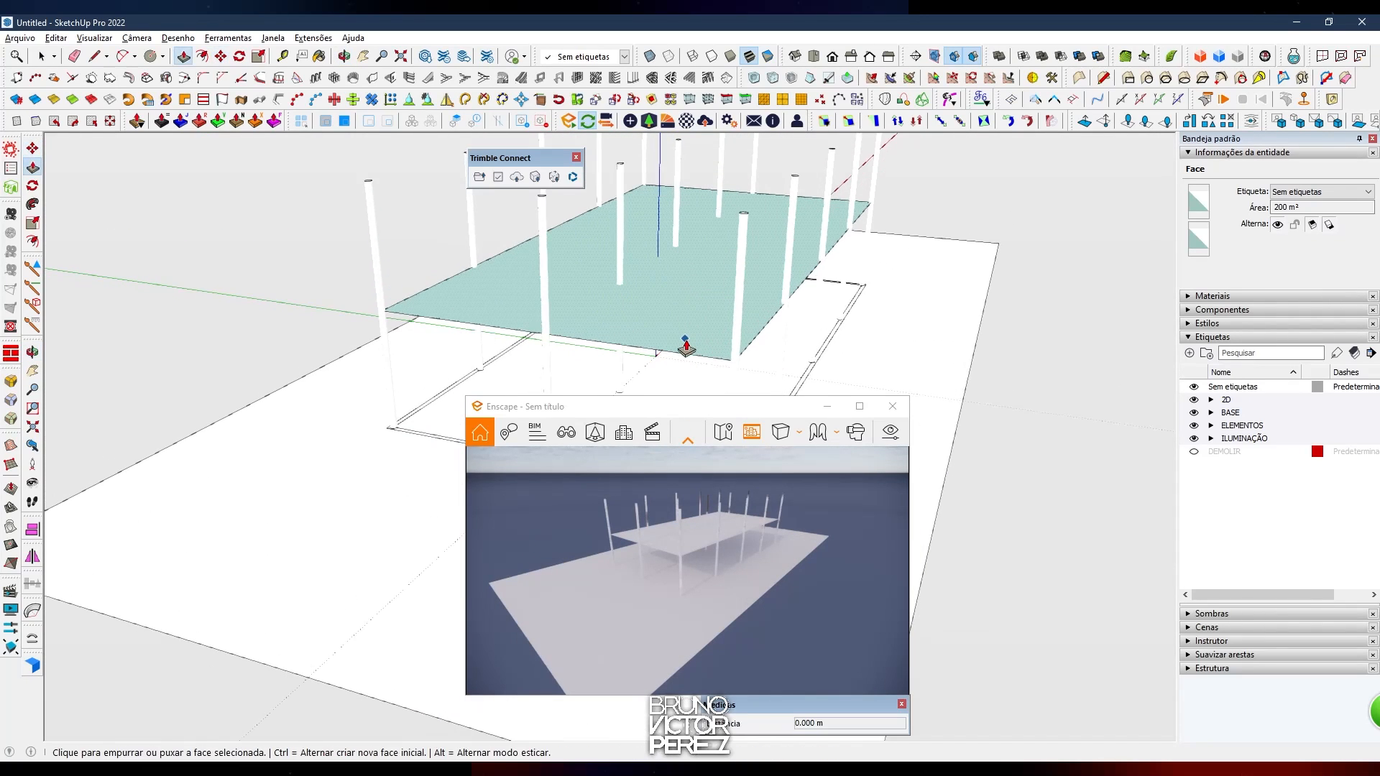
left_click(685, 347)
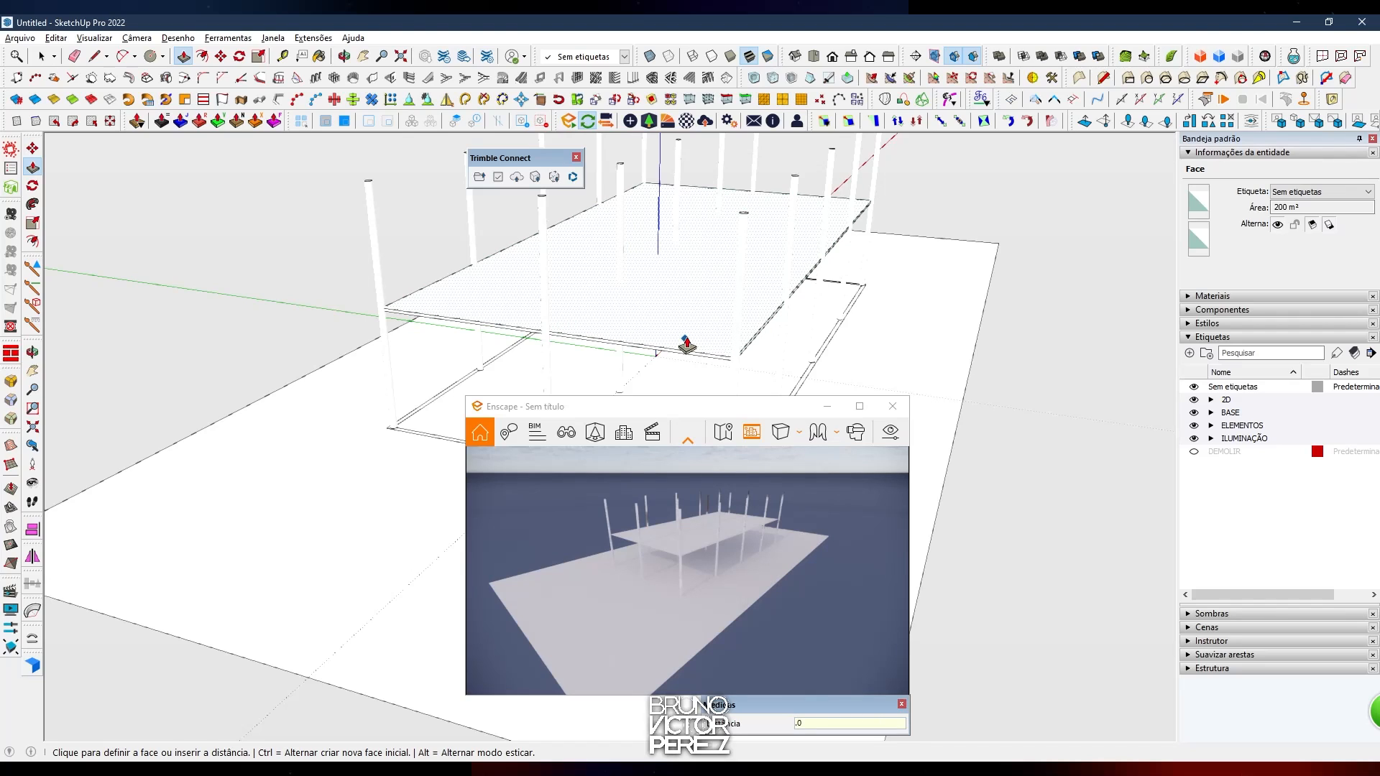
type(".5")
key("Return")
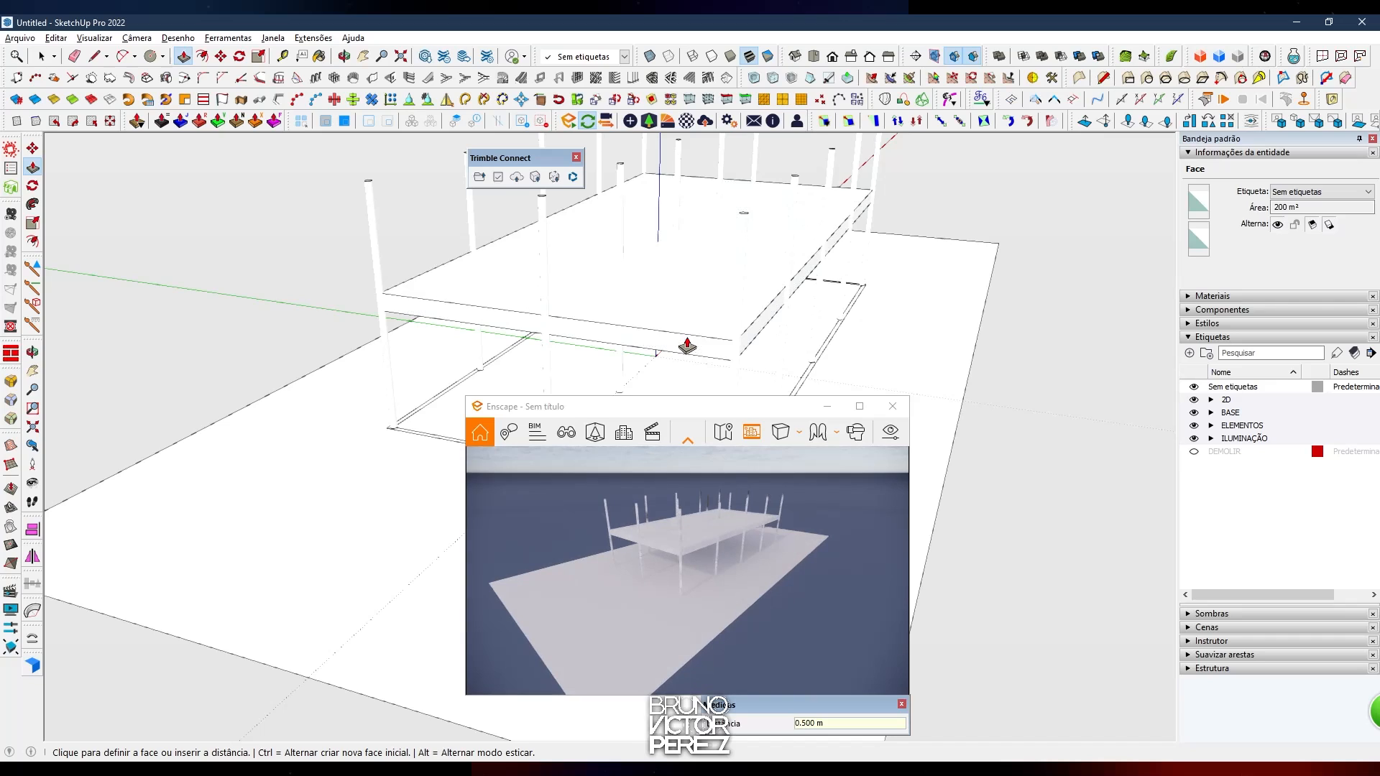
Group the slab and copy it upward, leaving 3 m clear between the two slabs
key("space")
left_click(686, 343)
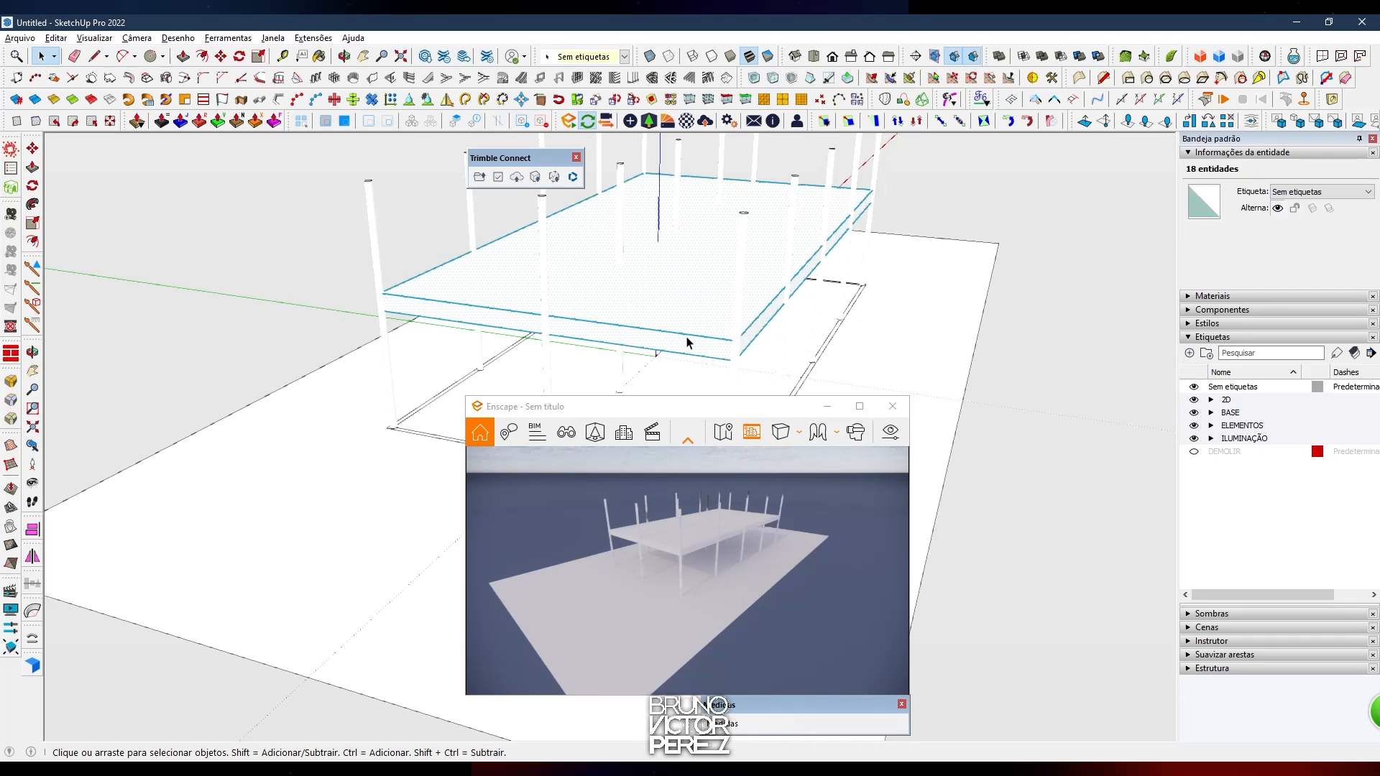
key("m")
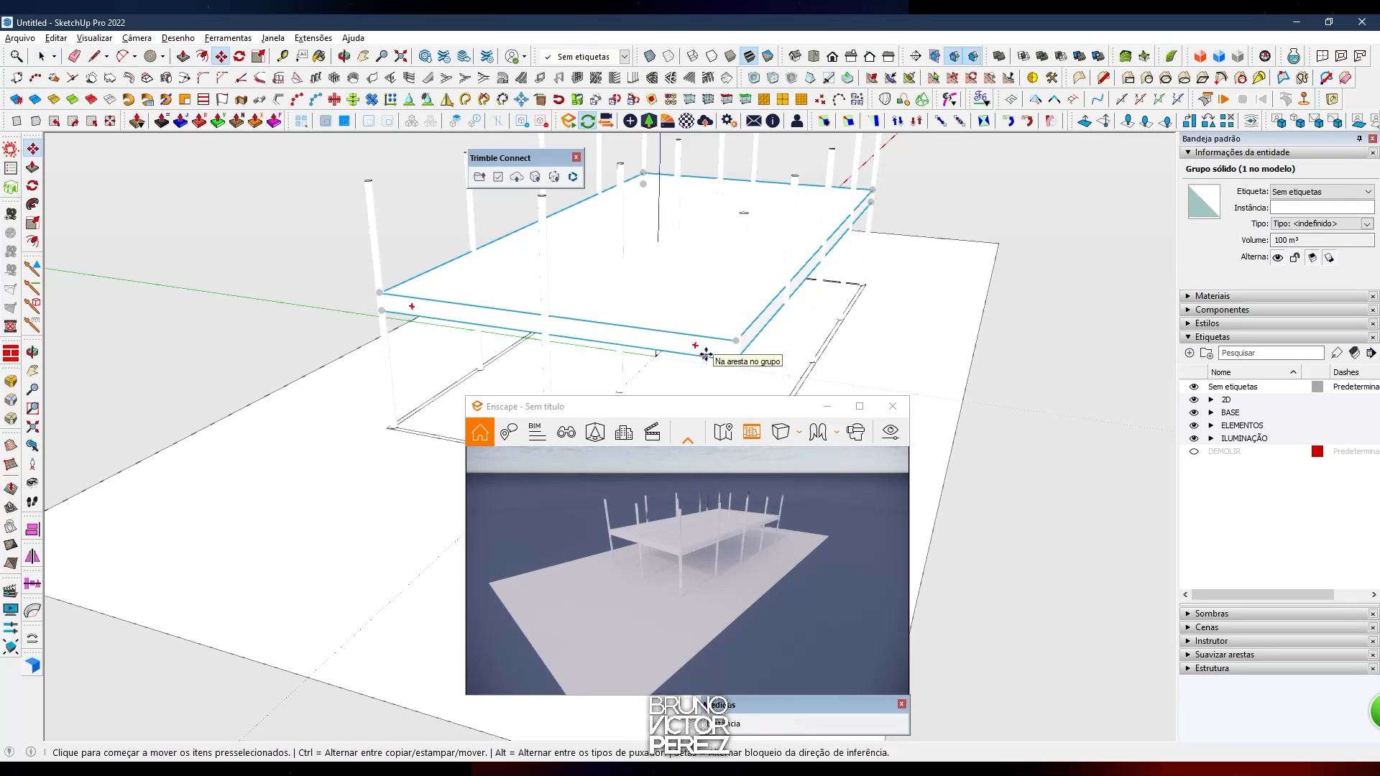
left_click(707, 354)
key("ctrl")
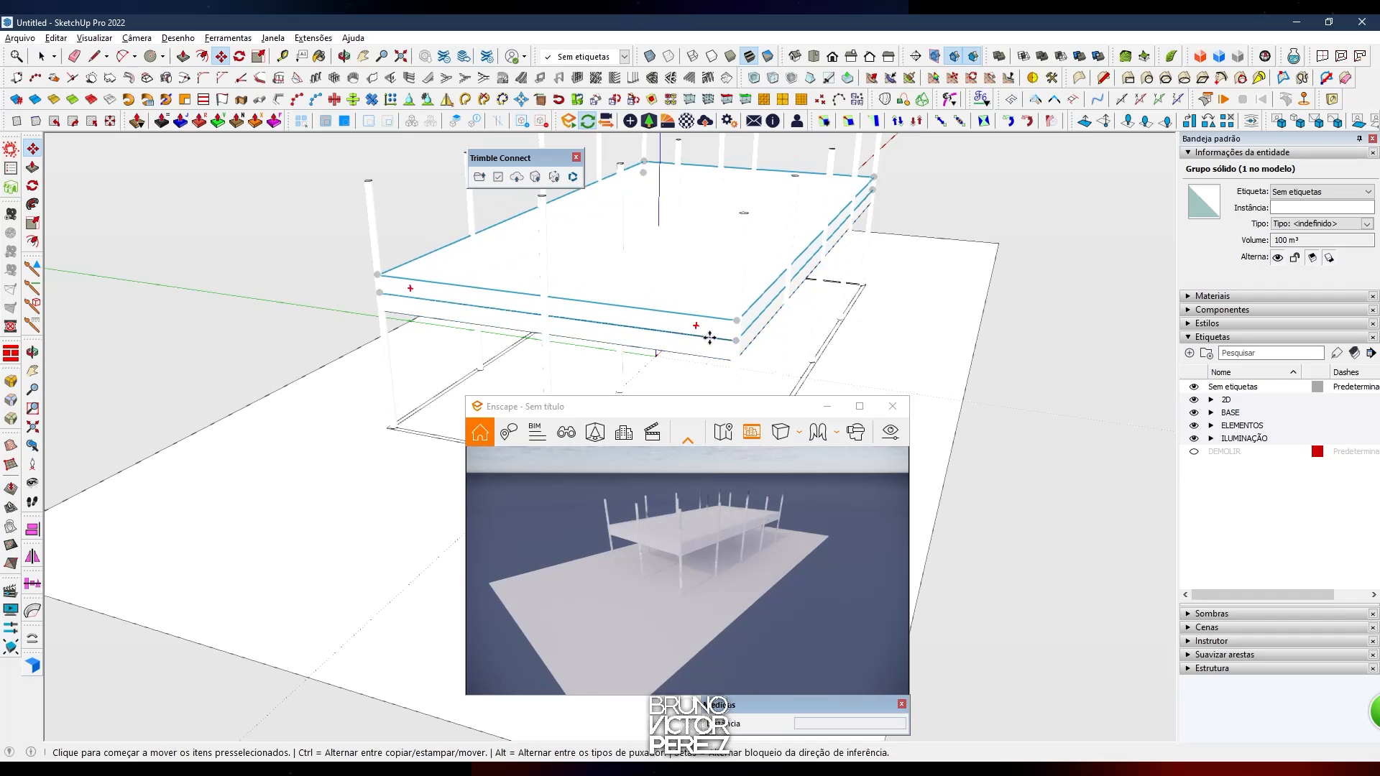
type("3")
key("Return")
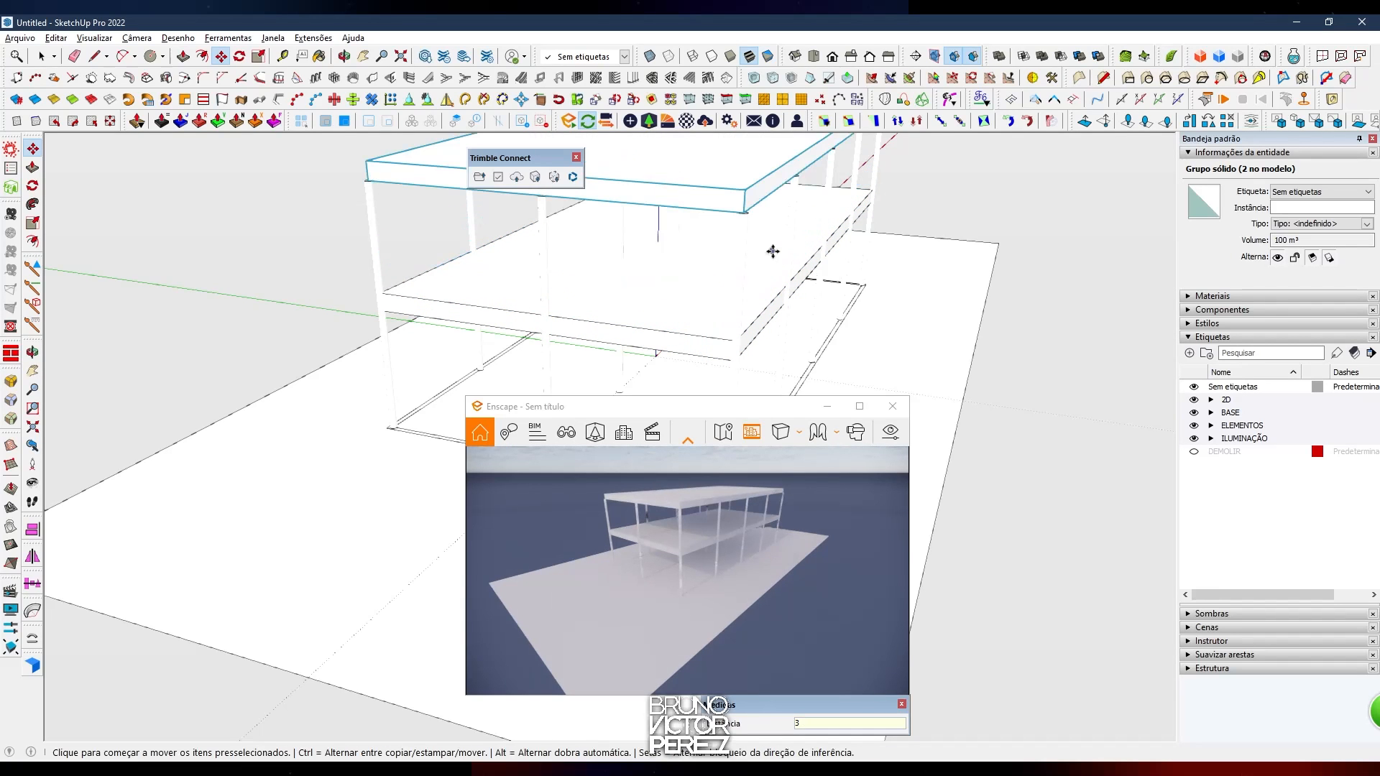
Select the offset outline's four edges on the base and inspect them around the pillar feet
scroll(774, 253, "down", 2)
middle_click_drag(774, 323, 333, 374)
scroll(333, 374, "up", 3)
triple_click(394, 417)
scroll(426, 378, "down", 2)
middle_click_drag(426, 378, 697, 404)
scroll(725, 388, "up", 5)
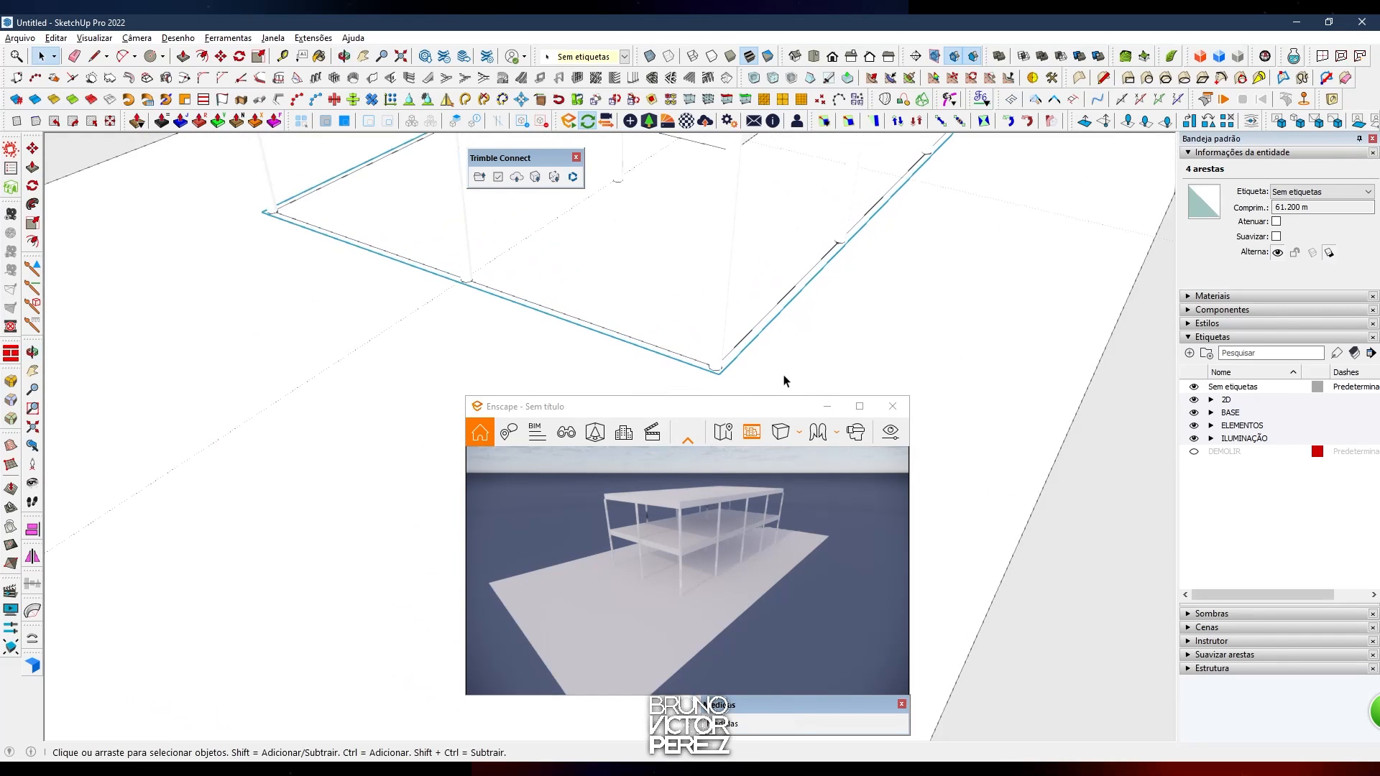
middle_click_drag(786, 373, 748, 309)
scroll(632, 364, "down", 3)
middle_click_drag(637, 365, 724, 361)
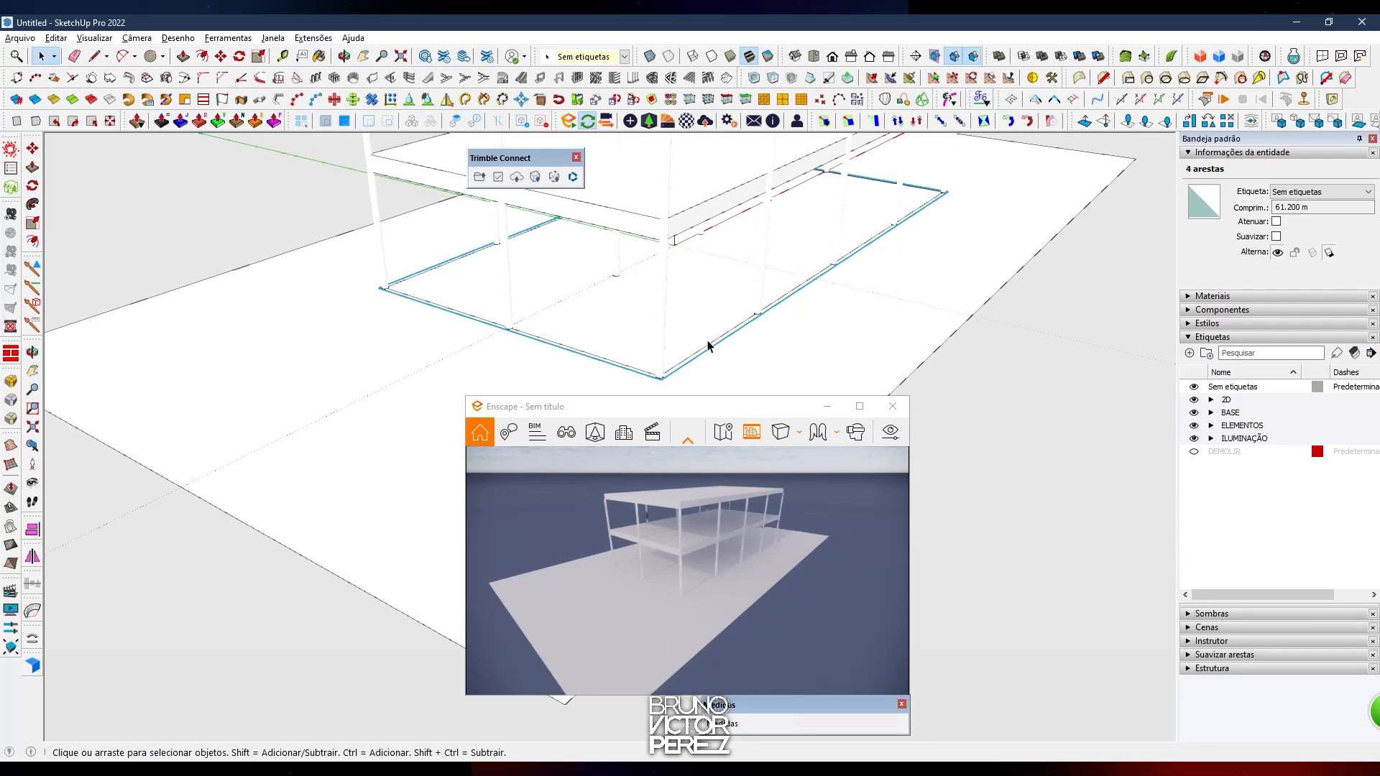
scroll(717, 335, "down", 2)
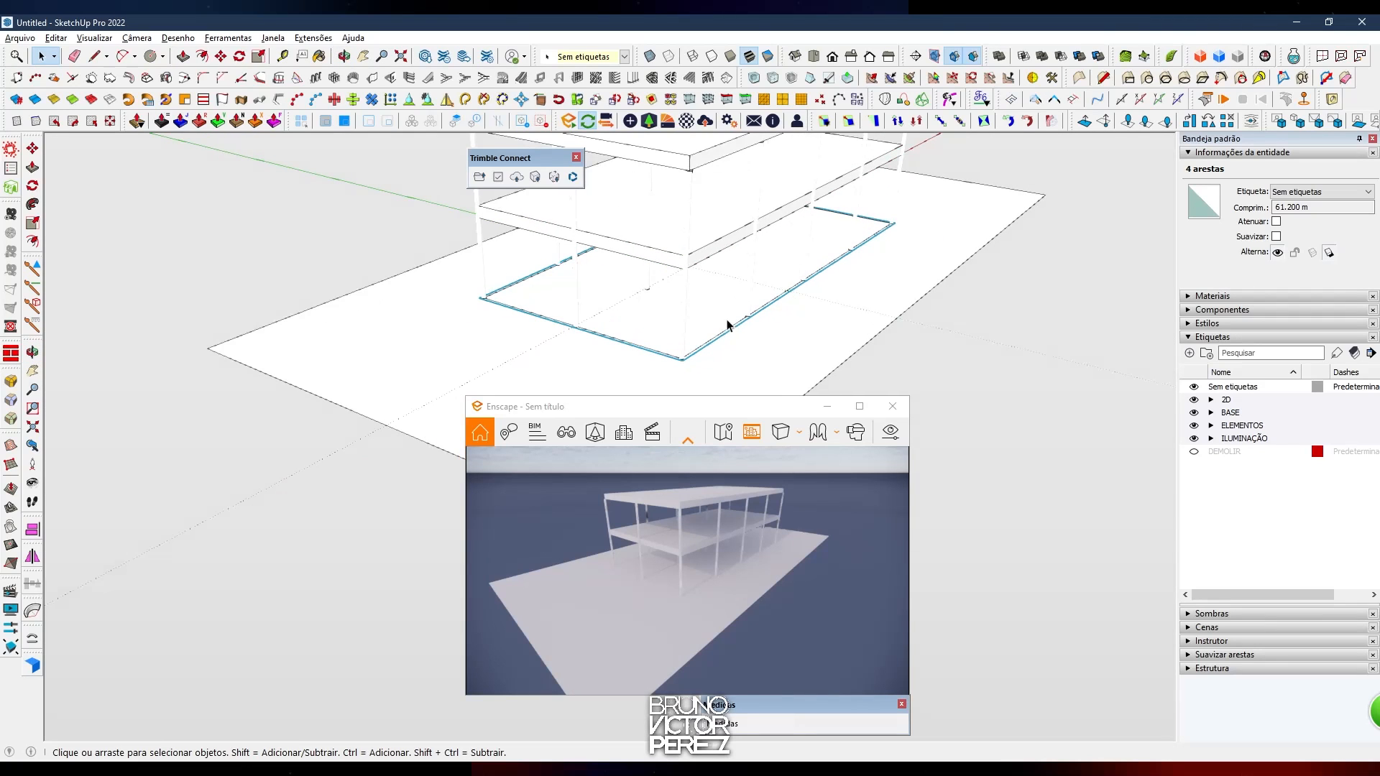
middle_click_drag(728, 325, 671, 368)
Check the lengths of the outline's short and long edges, and view the structure from several sides
left_click(672, 365)
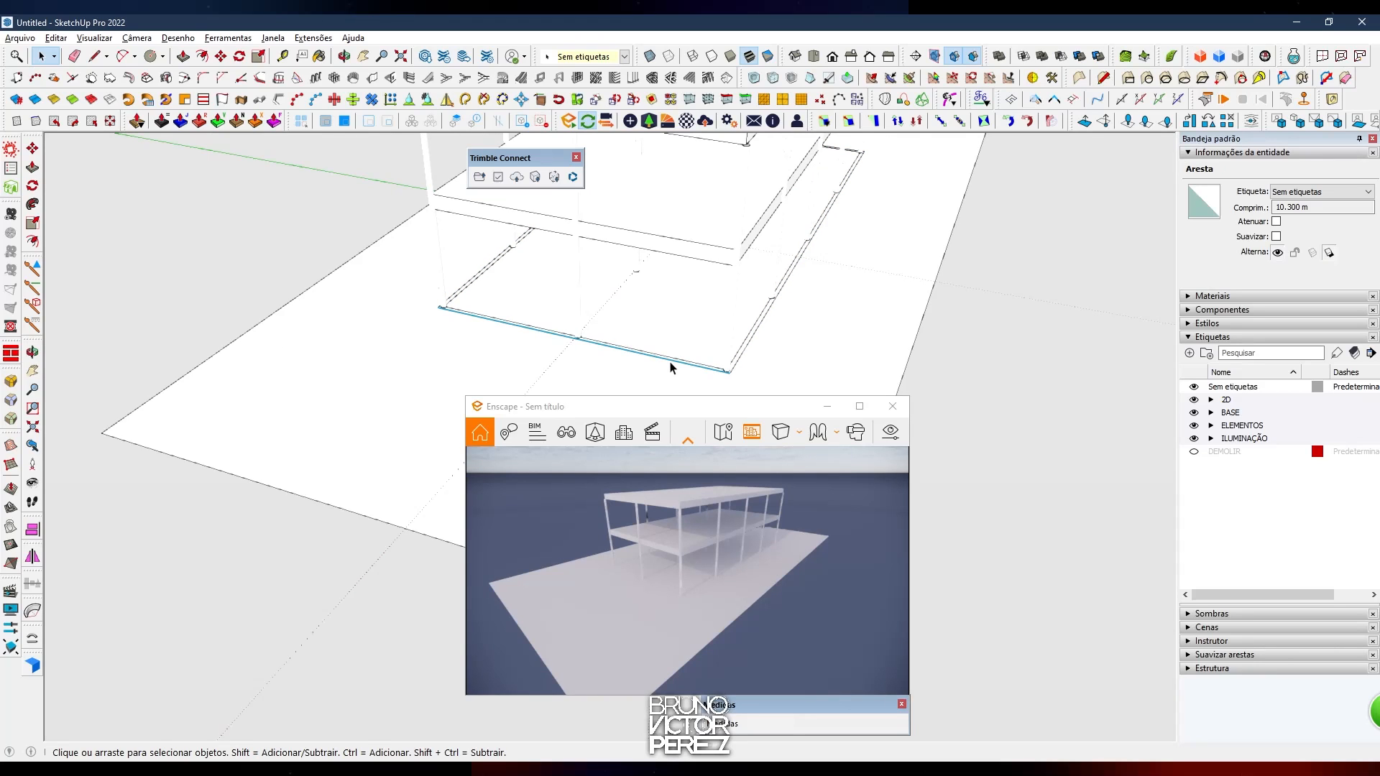
scroll(673, 367, "down", 2)
scroll(674, 366, "up", 3)
left_click(749, 350)
scroll(749, 350, "down", 2)
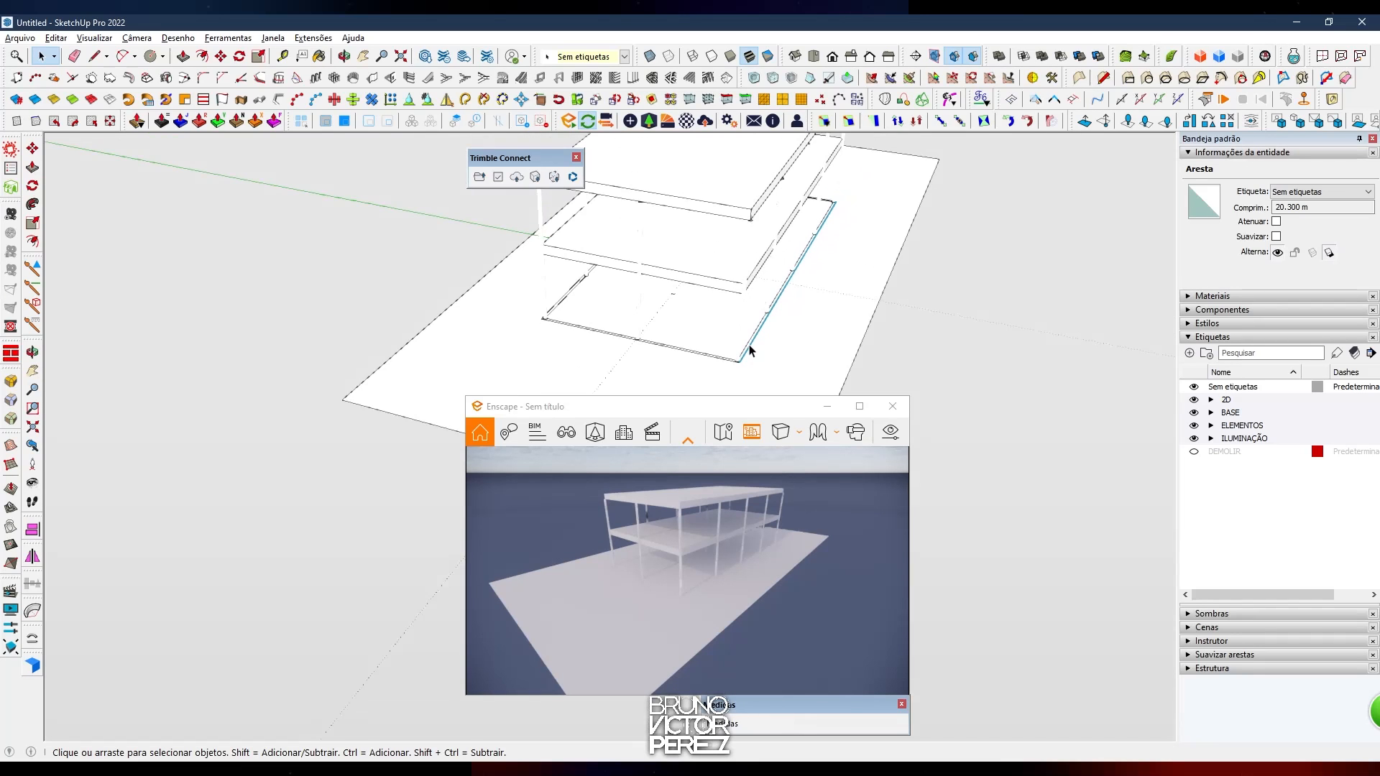
mouse_move(749, 350)
middle_mouse_down()
mouse_move(616, 323)
mouse_move(817, 345)
mouse_move(817, 385)
mouse_move(683, 385)
mouse_move(688, 225)
mouse_move(717, 272)
middle_mouse_up()
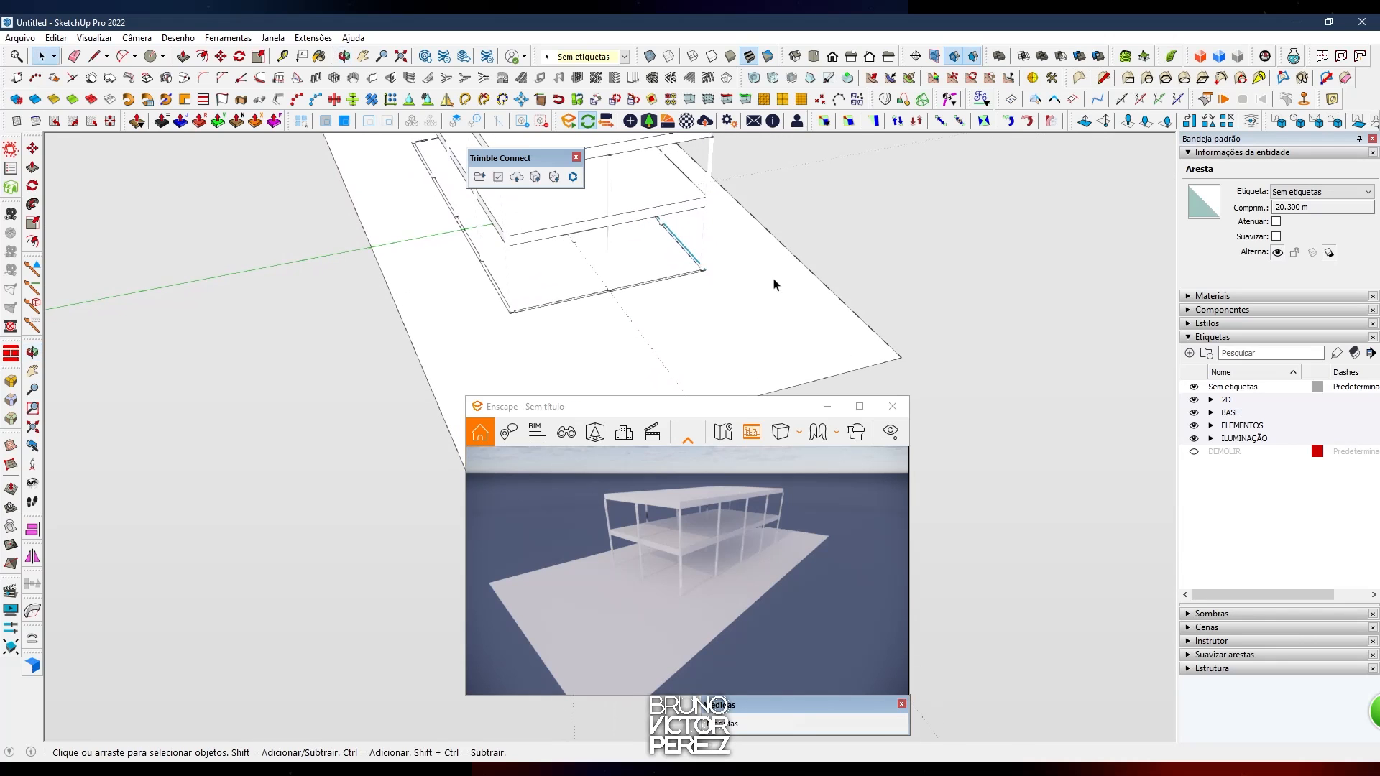
left_click(952, 310)
mouse_move(747, 317)
middle_mouse_down()
mouse_move(659, 317)
mouse_move(650, 215)
mouse_move(640, 327)
middle_mouse_up()
scroll(683, 296, "up", 3)
middle_click_drag(640, 327, 609, 293)
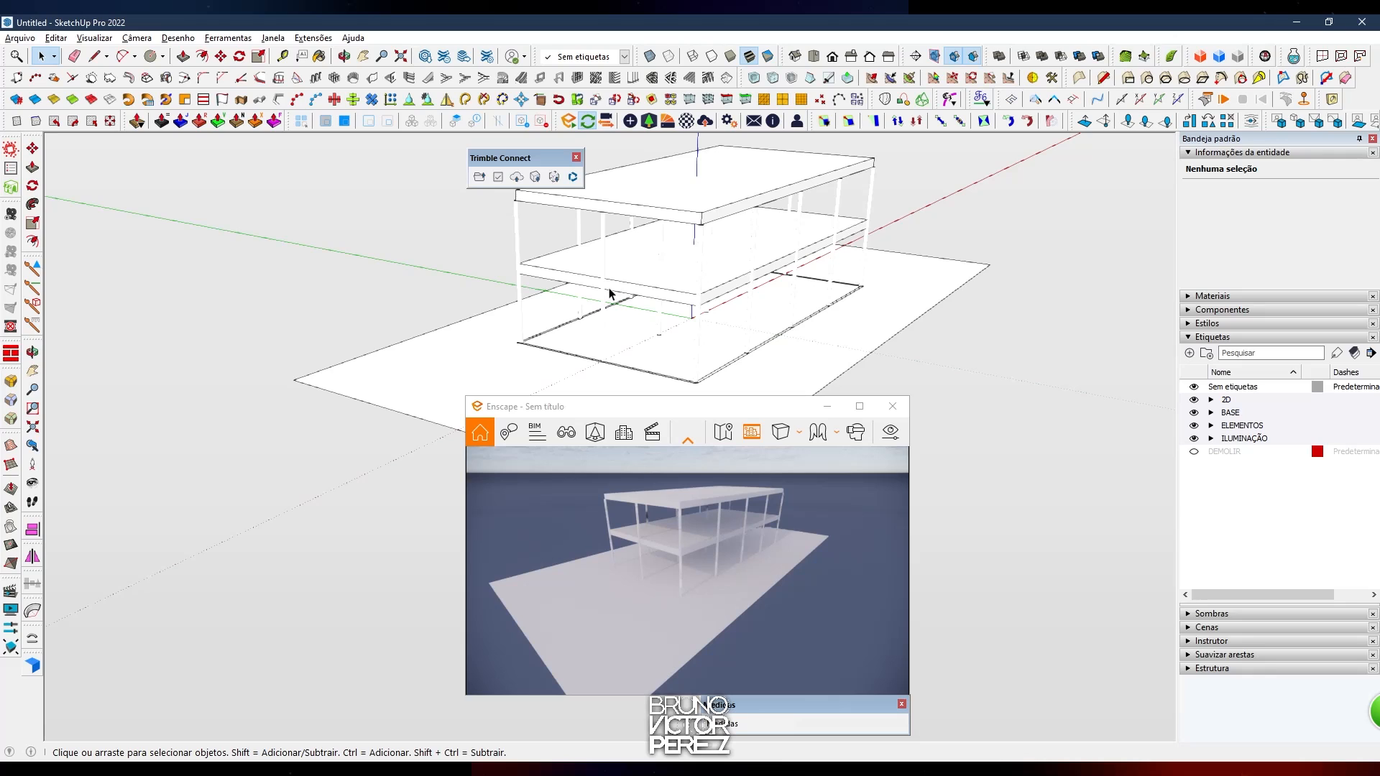
Mute the system's audio output
left_click(1252, 770)
left_click(1137, 741)
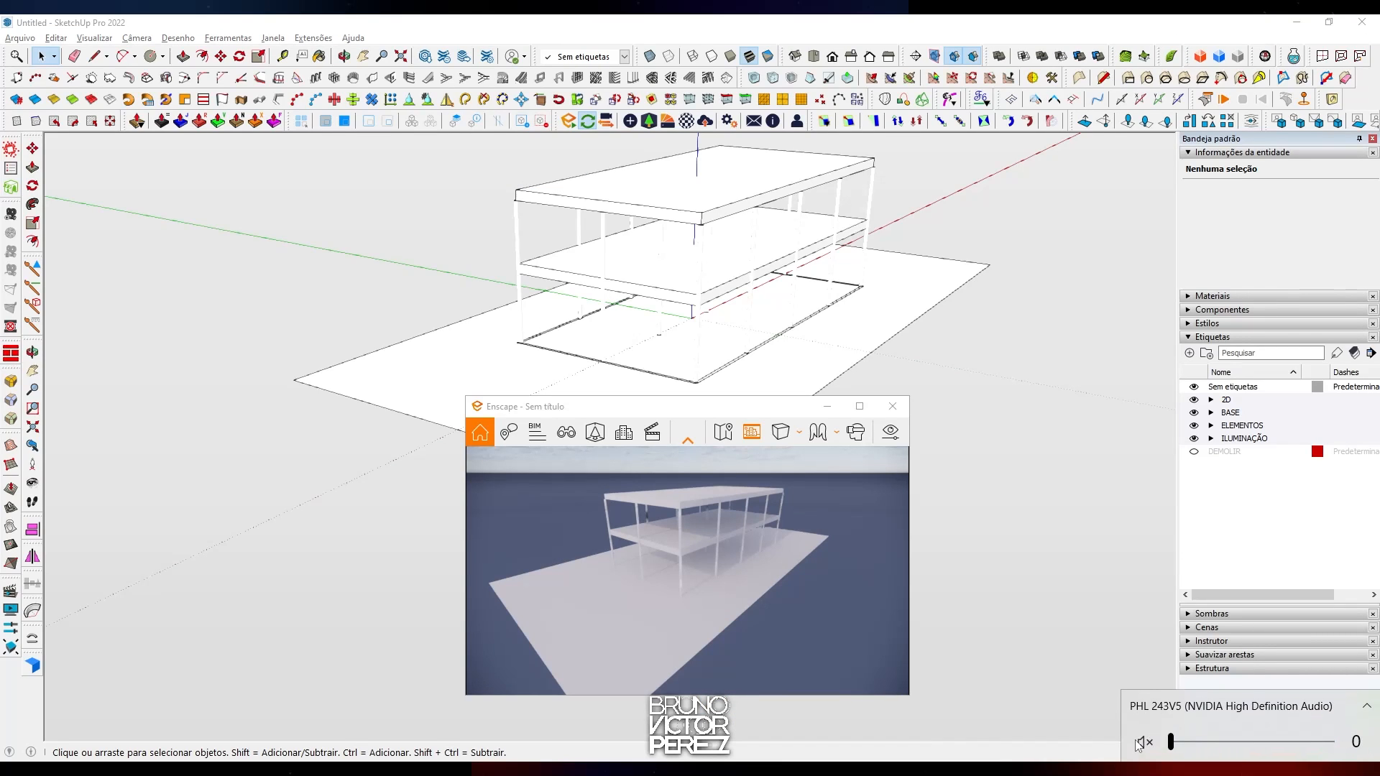
left_click(1098, 608)
Weld the four edges of the offset outline around the pillar feet into one curve and select the curve
mouse_move(716, 311)
middle_mouse_down()
mouse_move(742, 357)
mouse_move(795, 342)
mouse_move(852, 362)
middle_mouse_up()
scroll(535, 355, "up", 3)
mouse_move(536, 355)
middle_mouse_down()
mouse_move(795, 339)
mouse_move(644, 357)
middle_mouse_up()
triple_click(627, 356)
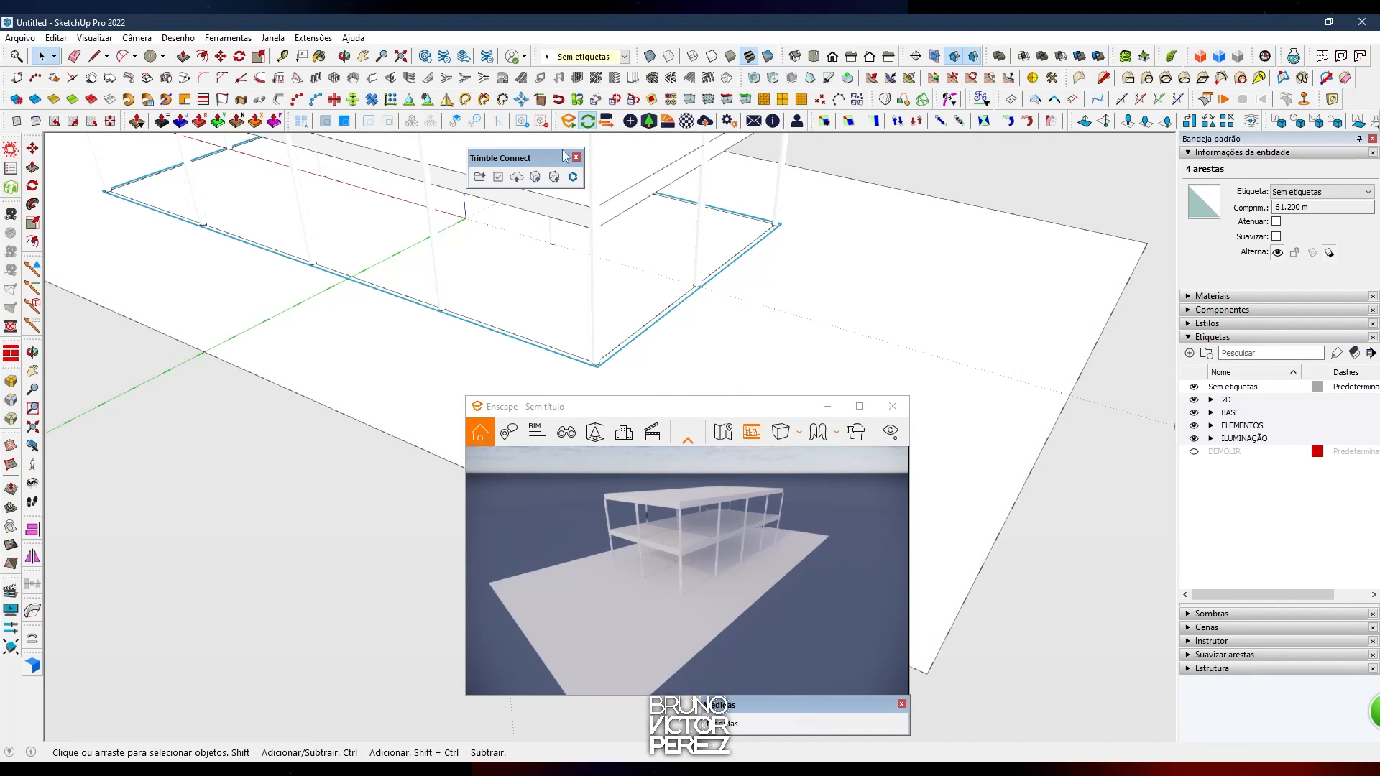
scroll(660, 294, "down", 1)
mouse_move(661, 294)
middle_mouse_down()
mouse_move(656, 312)
mouse_move(666, 299)
middle_mouse_up()
scroll(666, 299, "up", 1)
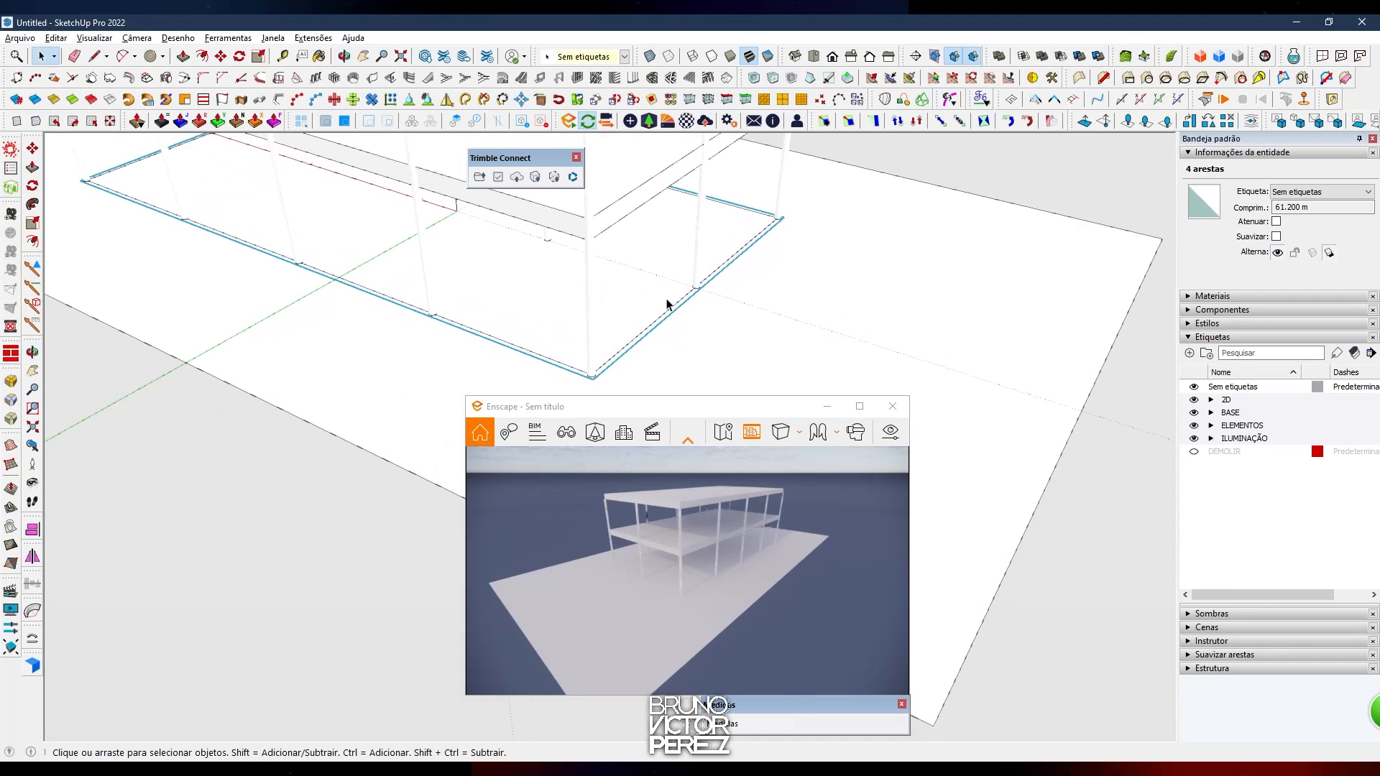
scroll(610, 253, "down", 2)
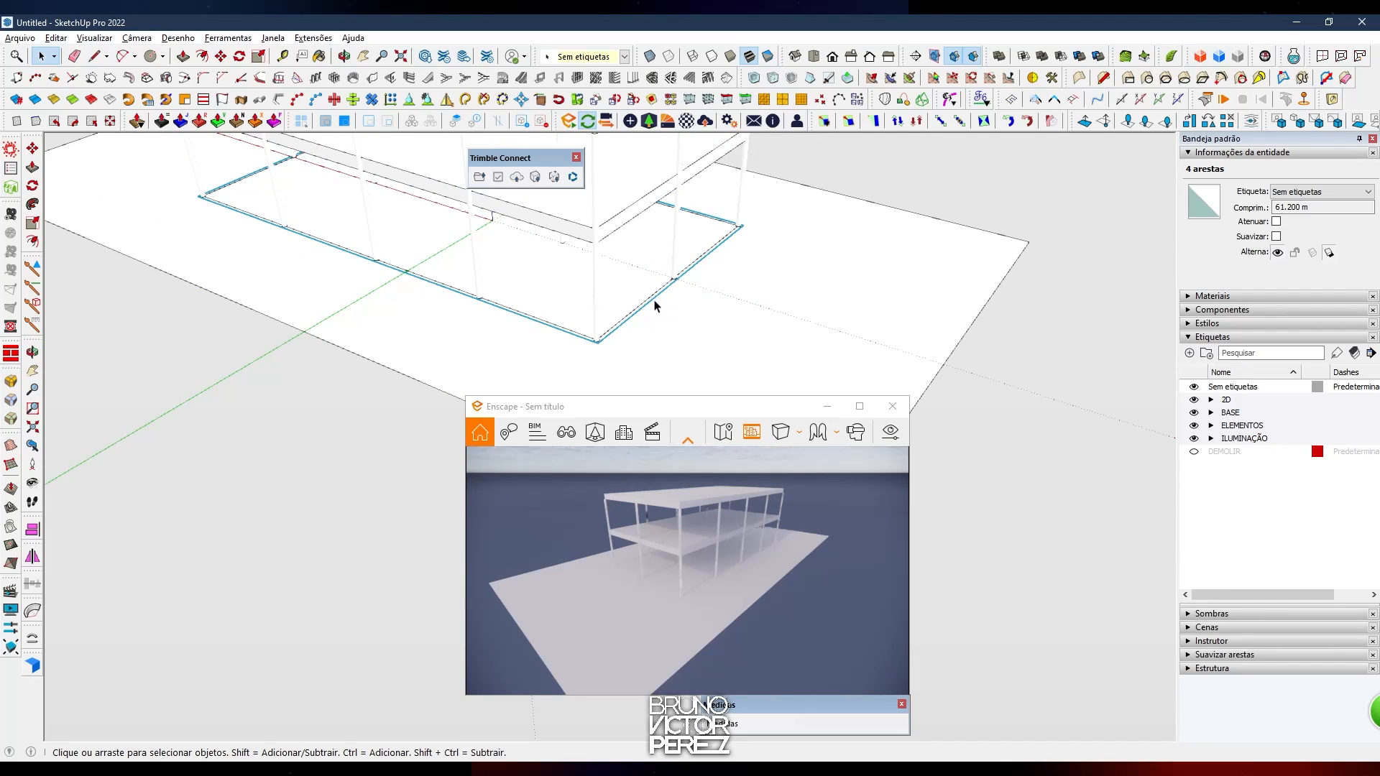
scroll(642, 332, "up", 1)
right_click(628, 322)
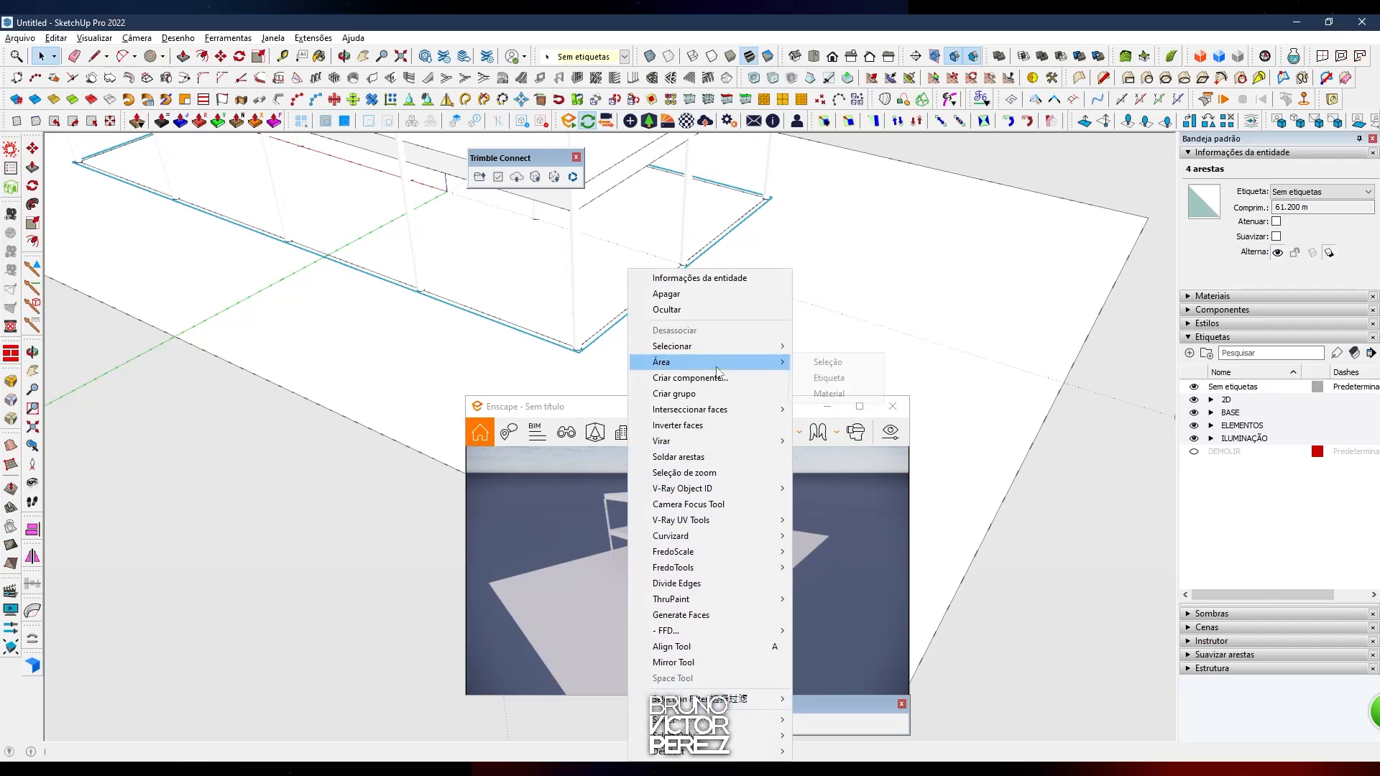
left_click(715, 456)
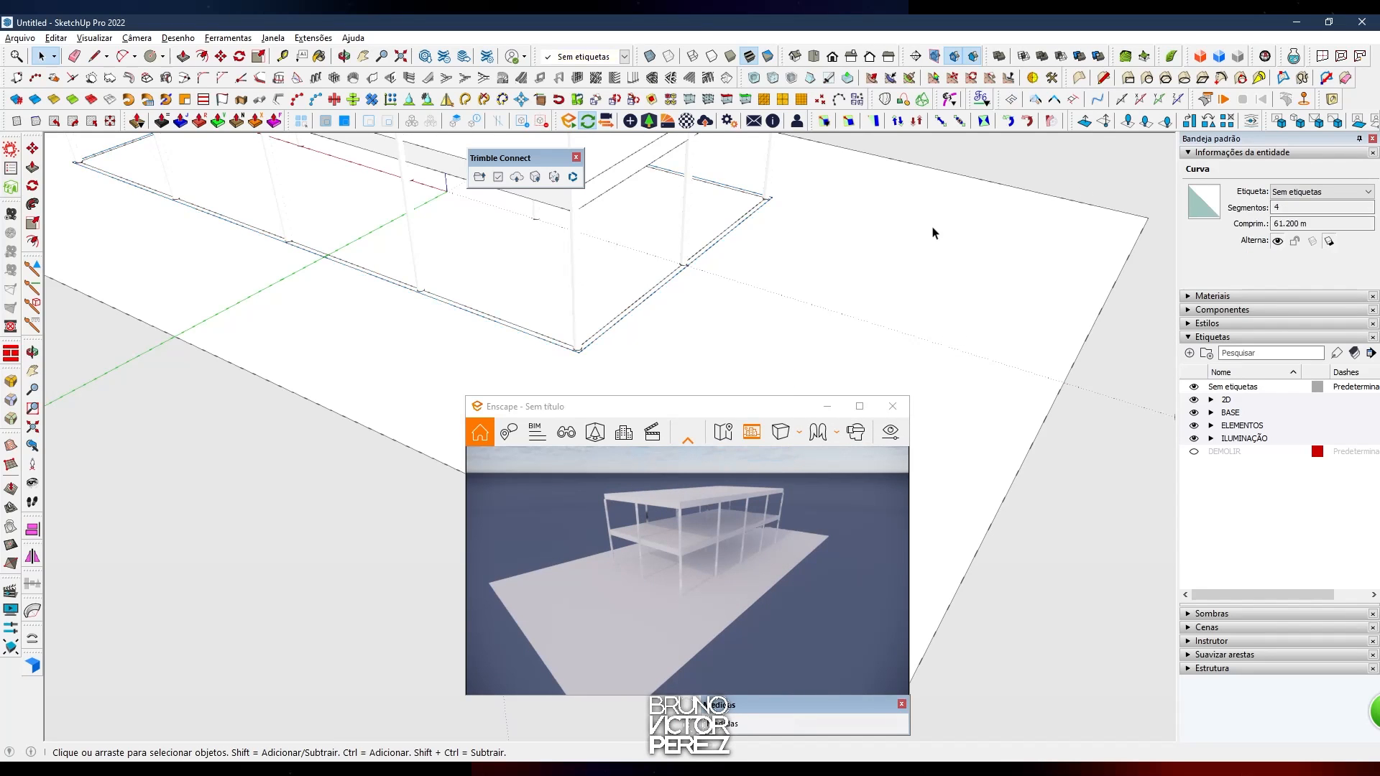
left_click(743, 236)
left_click(735, 230)
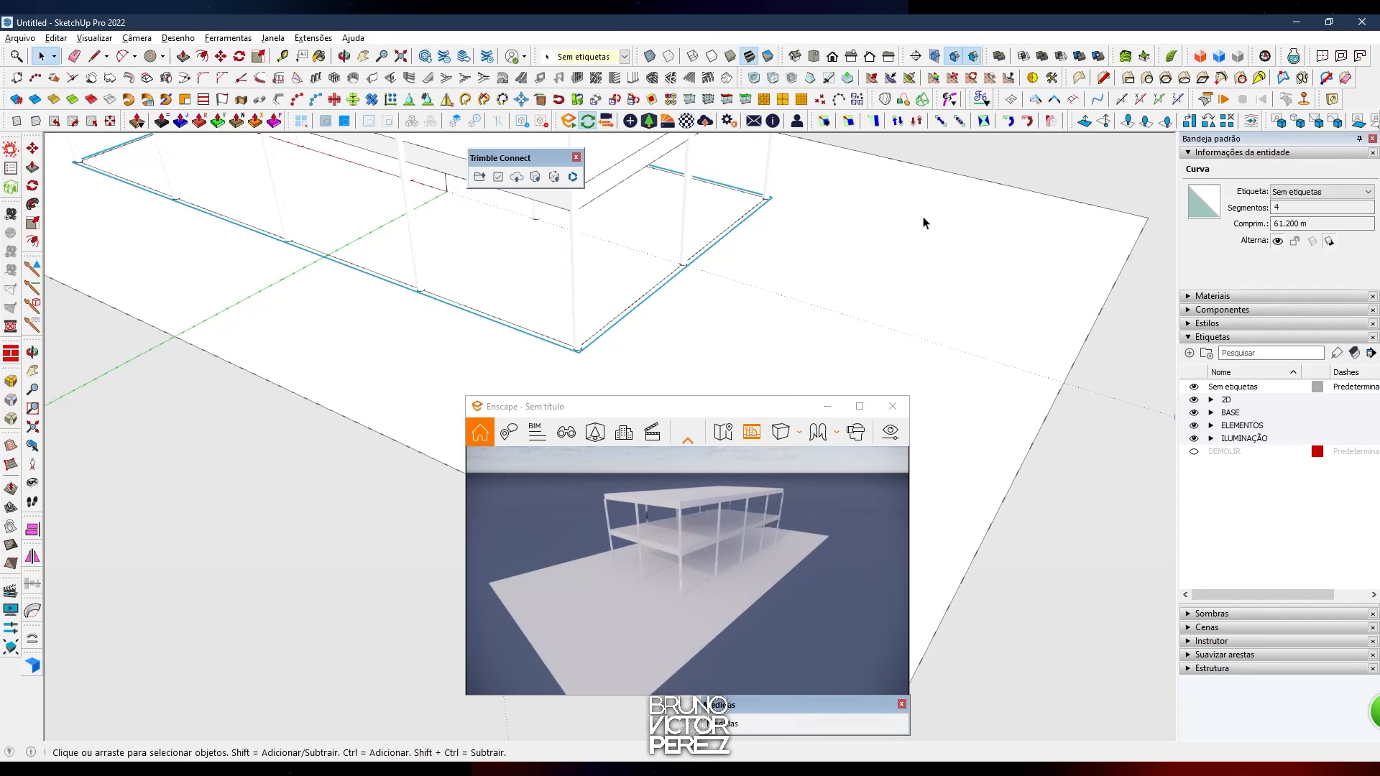
Draw a small rectangle with a 0.15 m side on the base, just outside the outline's corner pillar
middle_click_drag(375, 294, 578, 330)
scroll(578, 302, "up", 4)
scroll(527, 310, "up", 2)
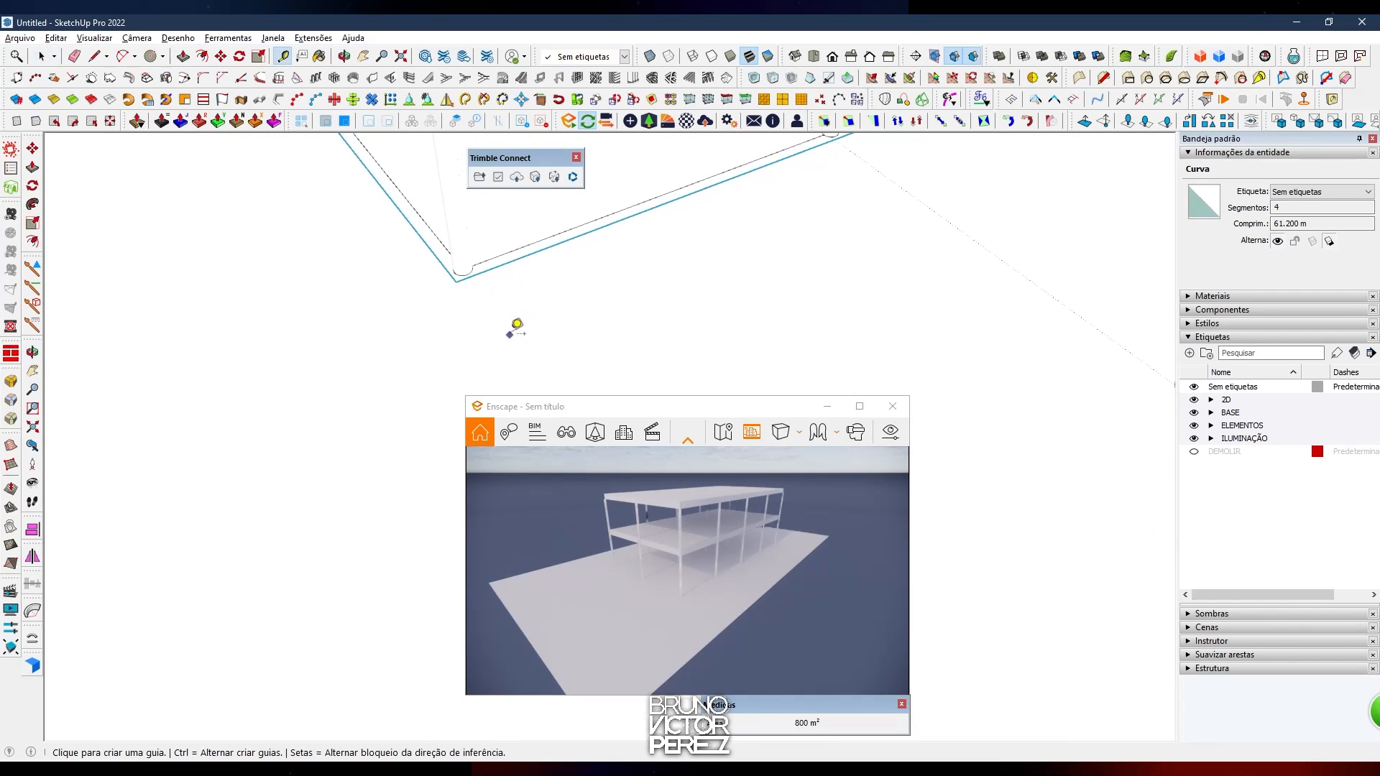
key("r")
scroll(503, 314, "up", 3)
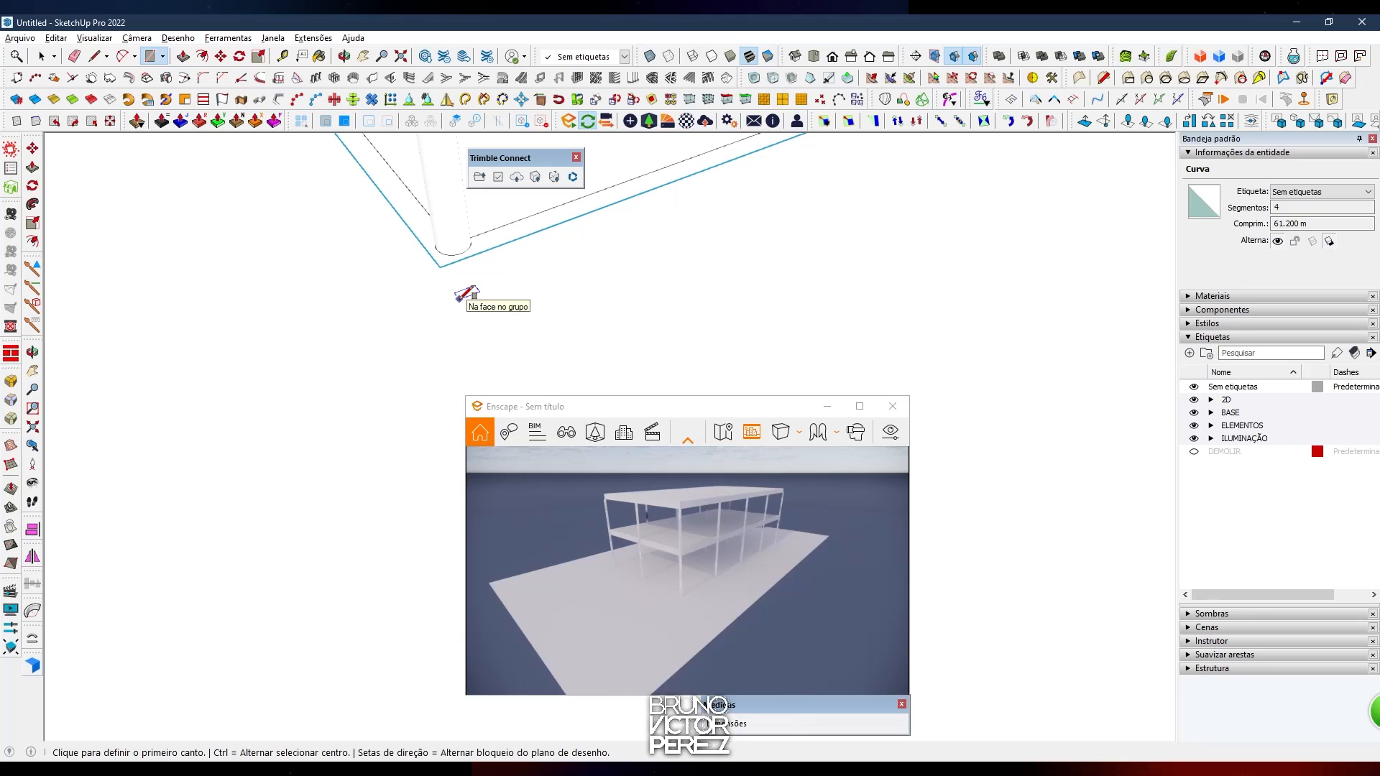
left_click(459, 298)
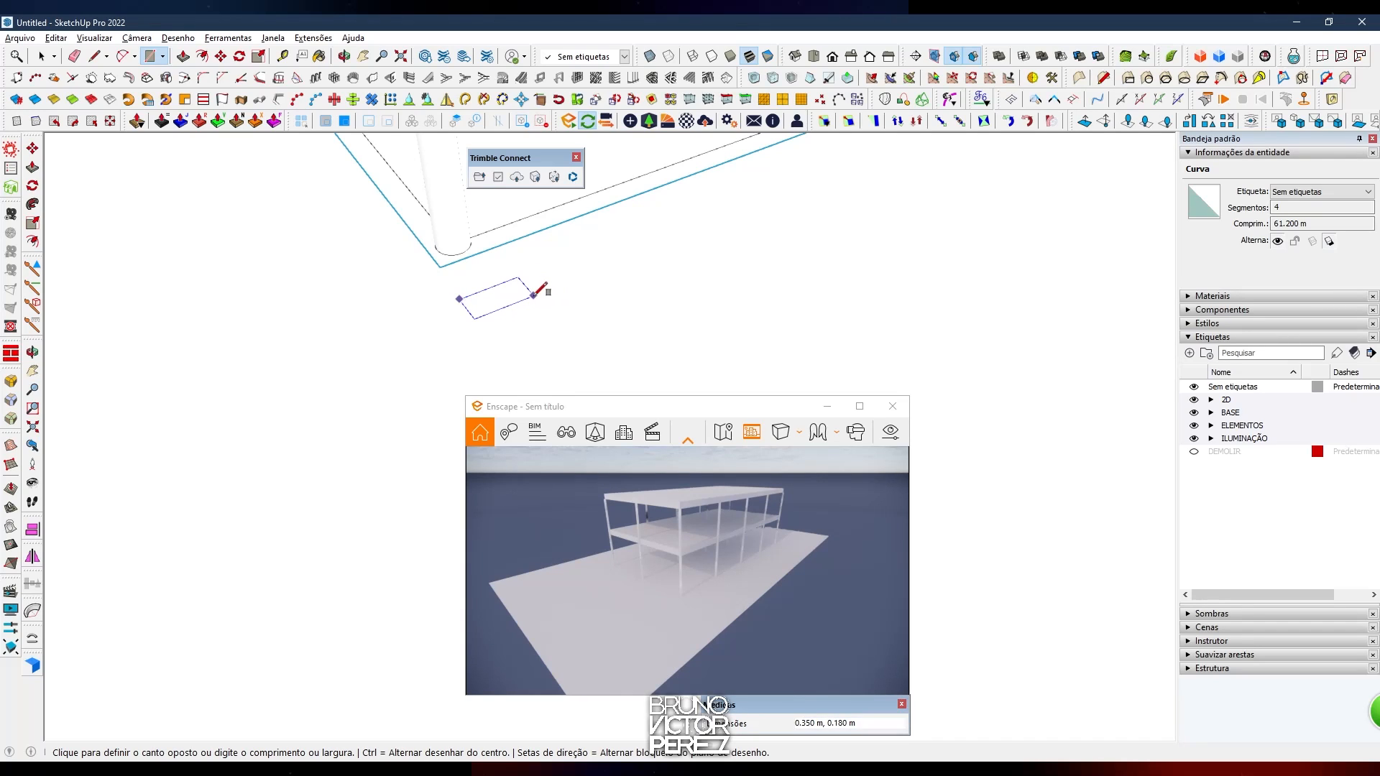
scroll(539, 288, "down", 3)
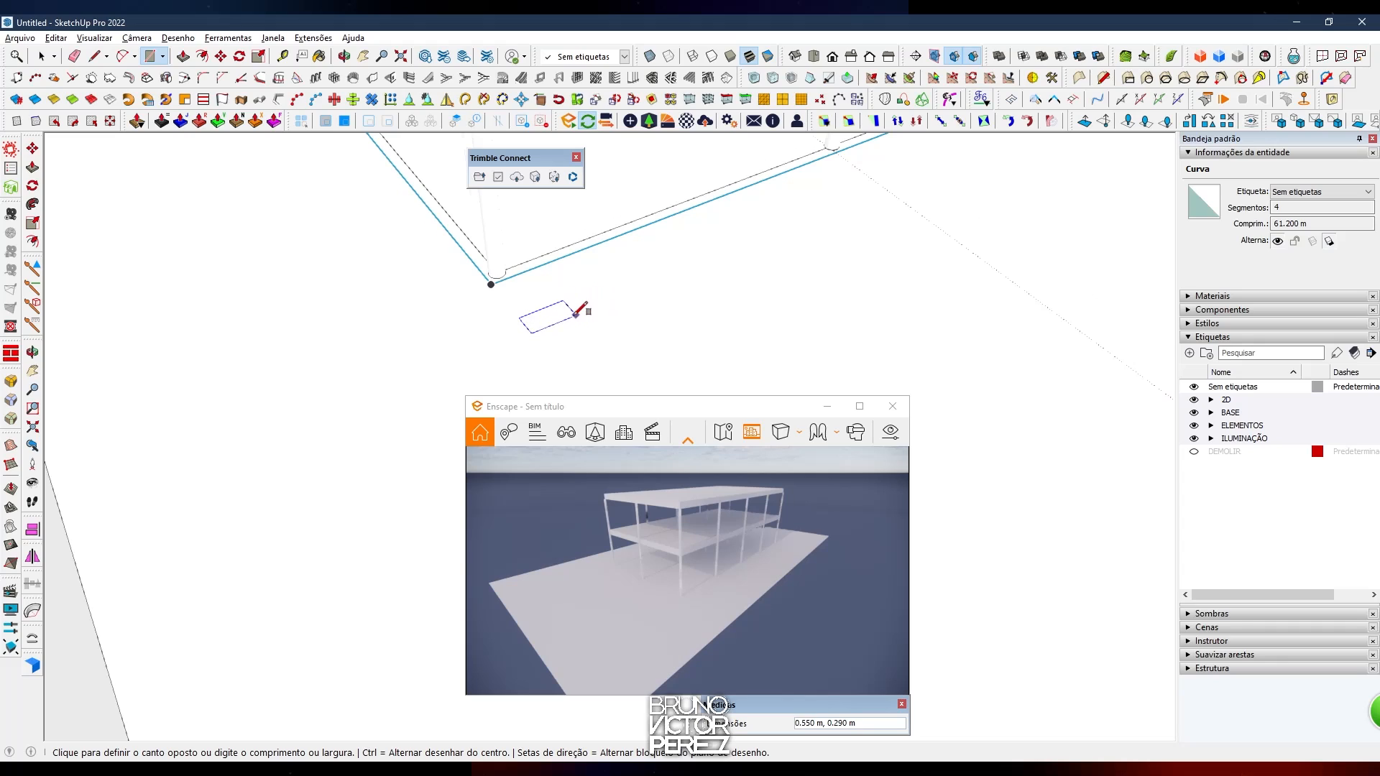
scroll(575, 313, "up", 3)
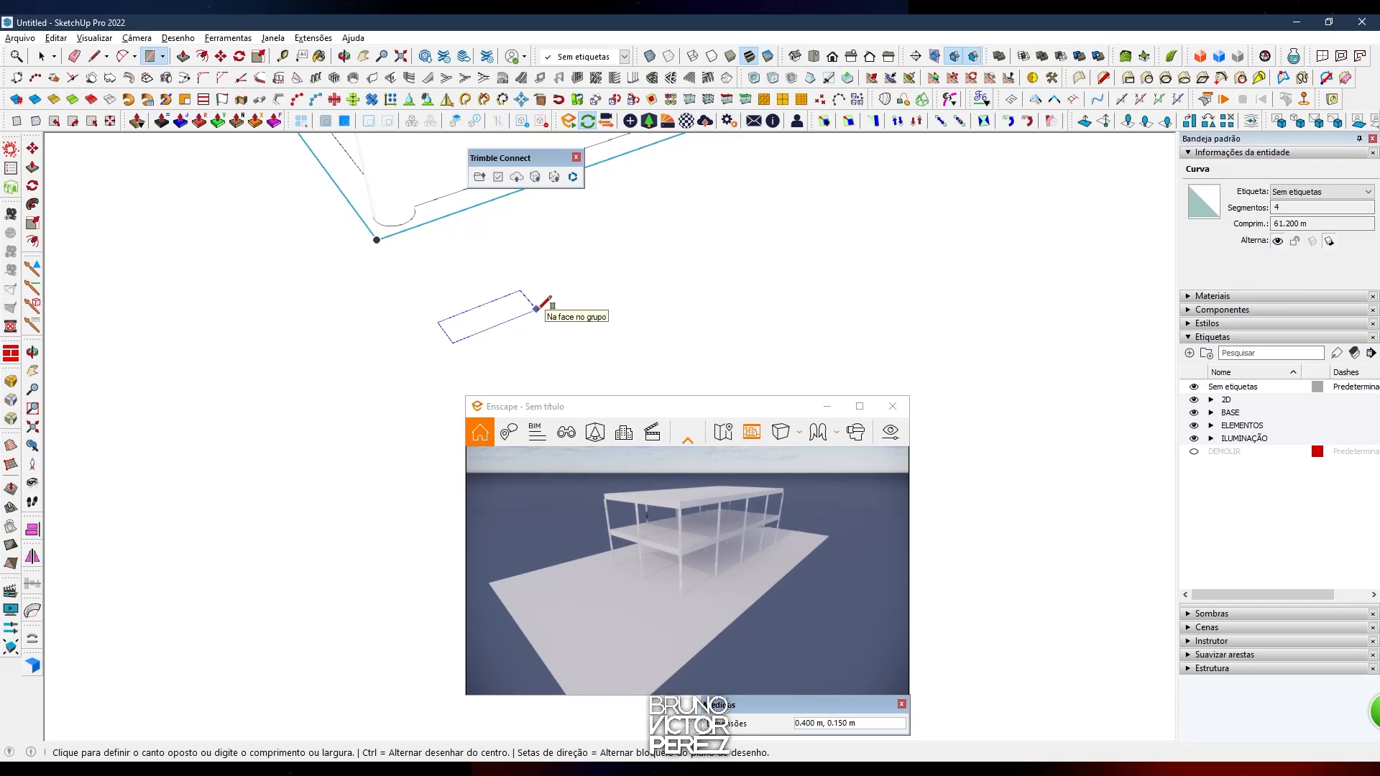
type(",.15")
key("Return")
key("space")
scroll(561, 305, "down", 1)
scroll(516, 307, "up", 2)
middle_click_drag(720, 323, 611, 320)
Make the rectangle's face a component named Policarbonato modulo, with its axes origin at a corner of the rectangle
left_click(530, 310)
scroll(566, 294, "up", 2)
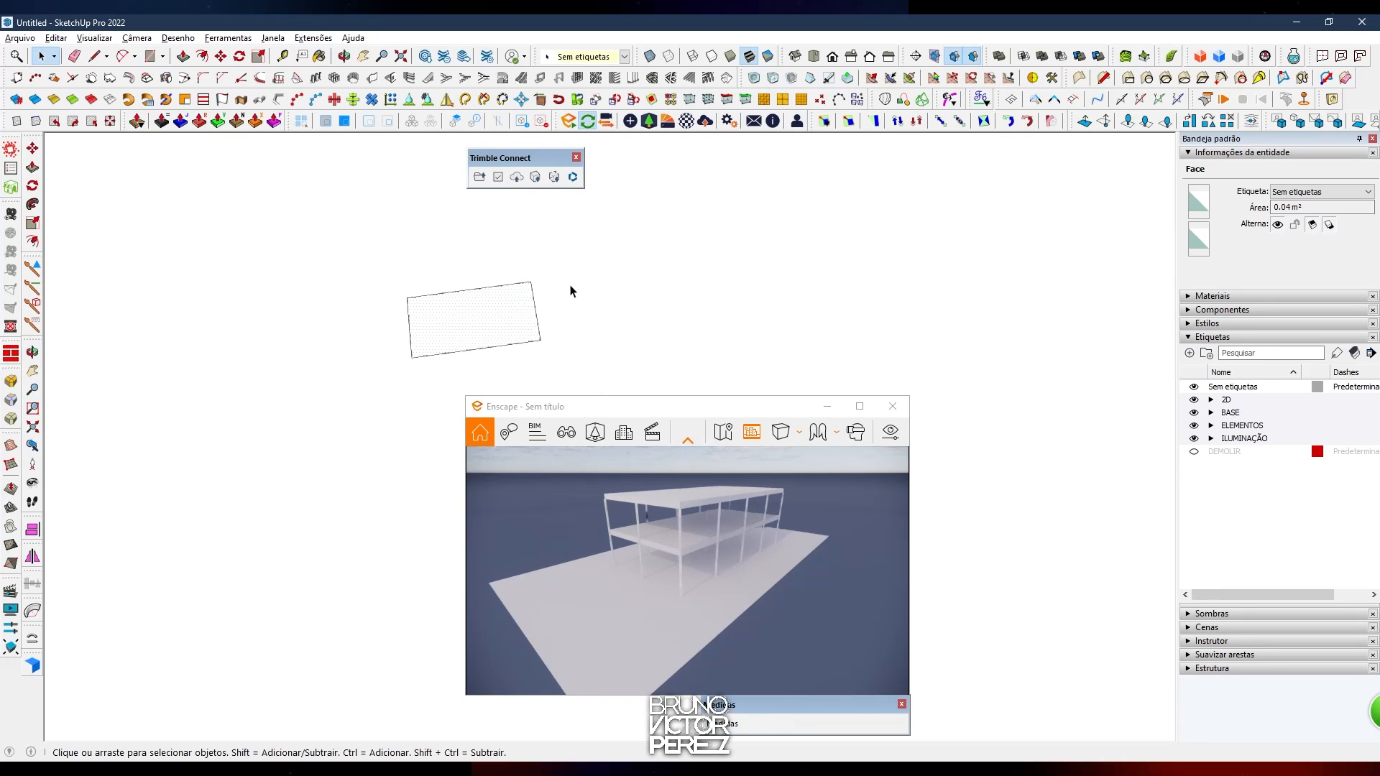
scroll(571, 290, "down", 1)
scroll(516, 309, "up", 3)
scroll(508, 308, "down", 5)
key("g")
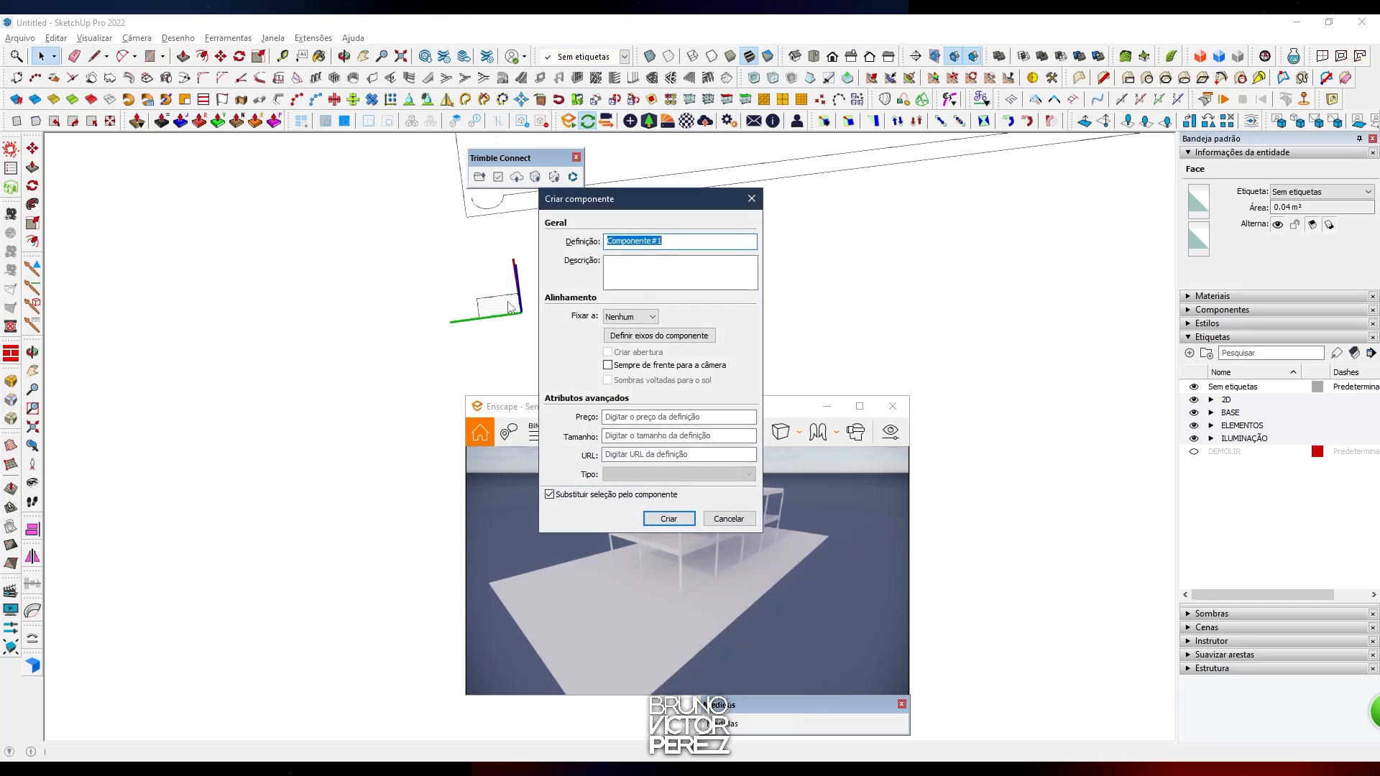
left_click(627, 335)
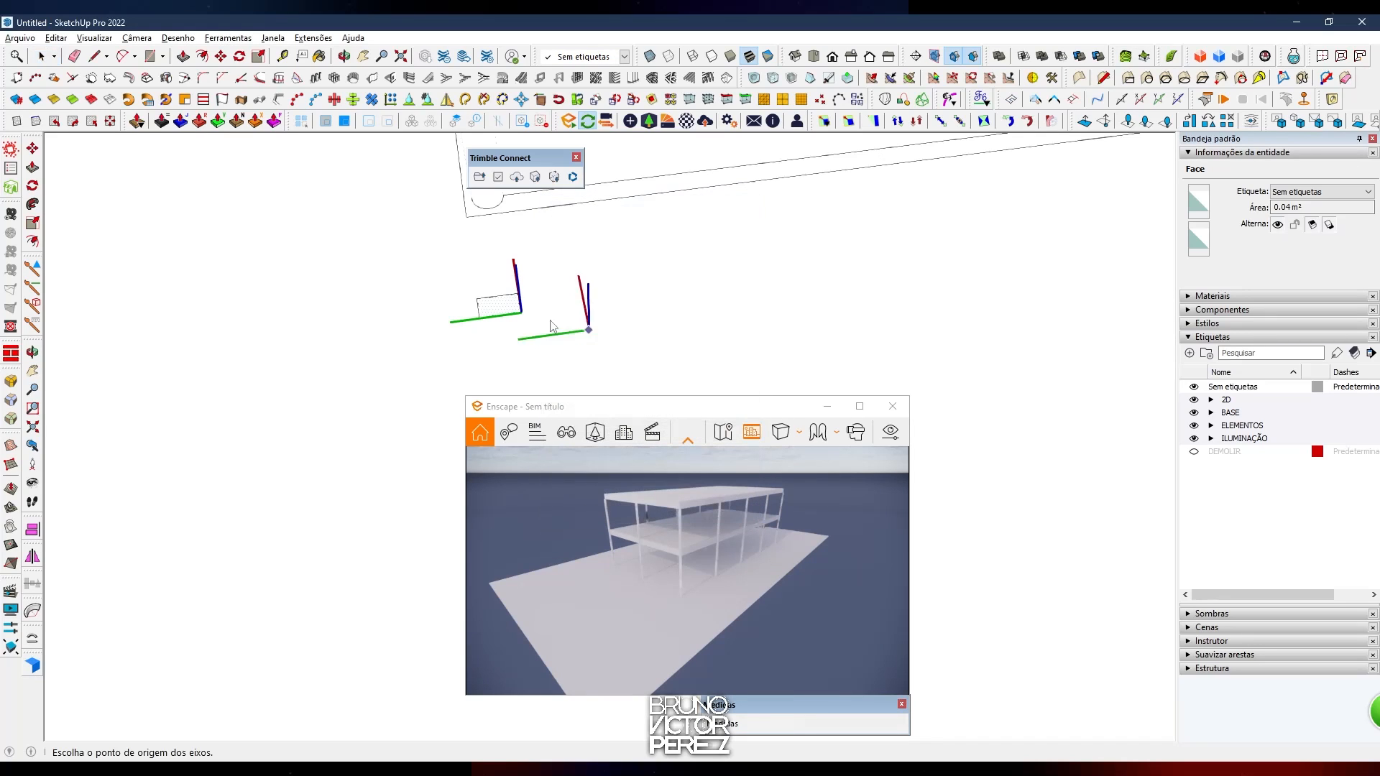
left_click(486, 304)
double_click(485, 299)
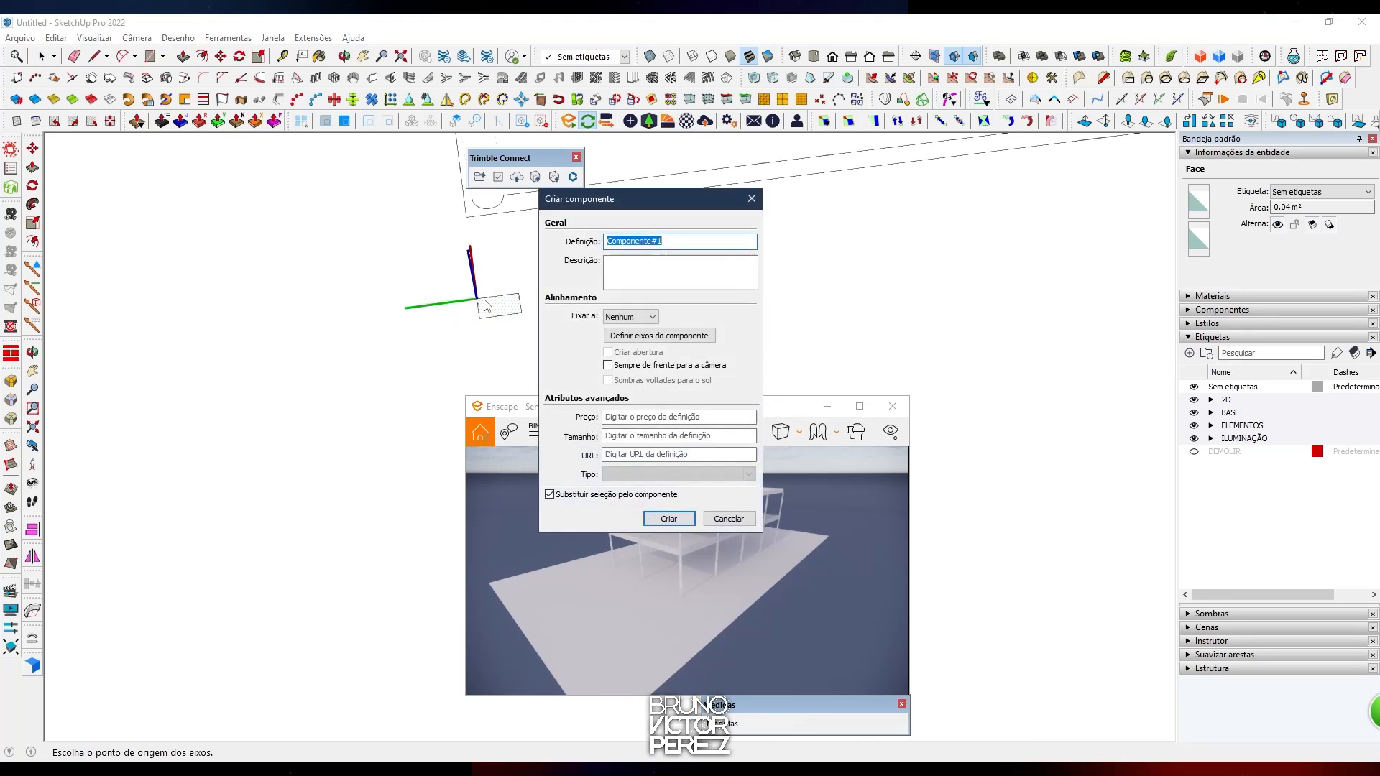
type("Po")
key("Return")
Copy the Policarbonato modulo component along the outline curve with Copy Along Path
mouse_move(690, 355)
middle_mouse_down()
mouse_move(619, 367)
mouse_move(708, 404)
mouse_move(606, 274)
mouse_move(619, 388)
mouse_move(536, 327)
mouse_move(540, 439)
mouse_move(436, 263)
middle_mouse_up()
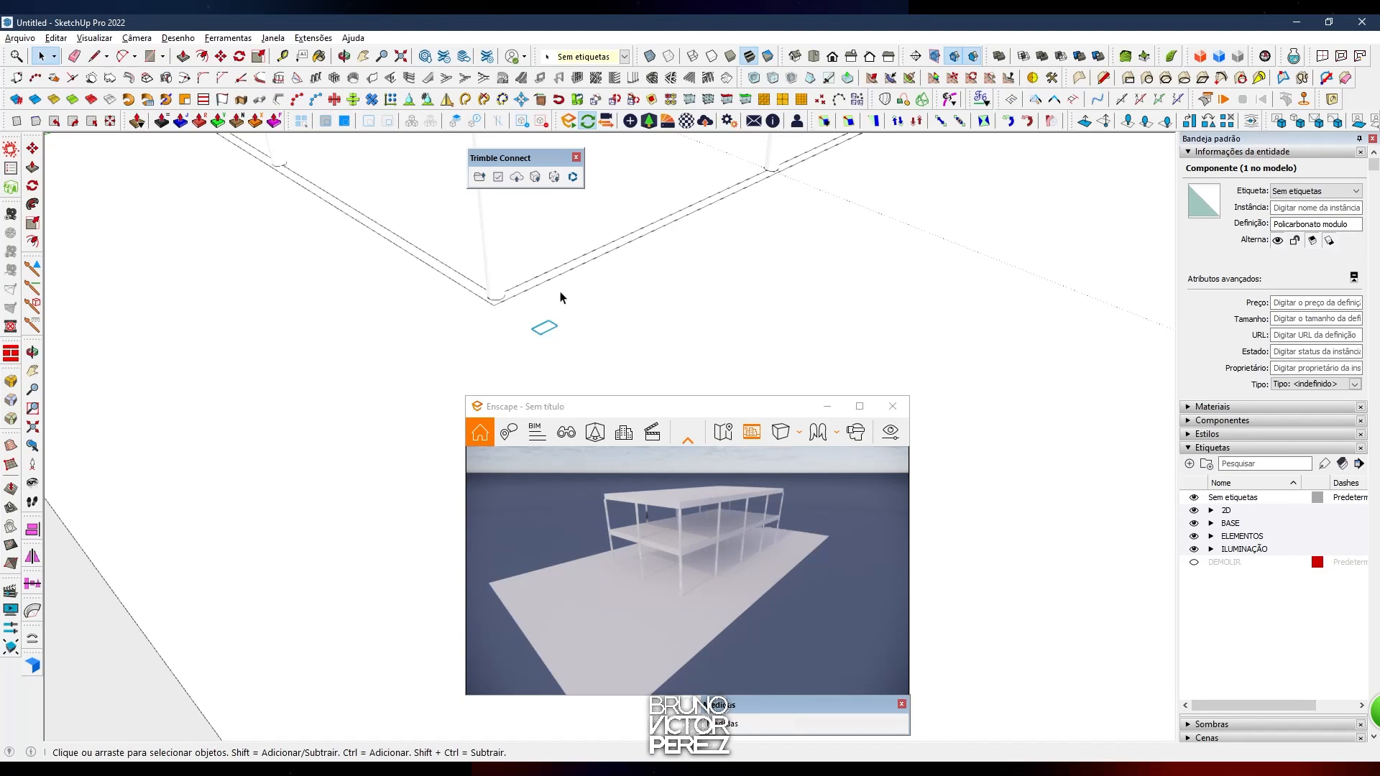
scroll(505, 310, "down", 2)
left_click(204, 554)
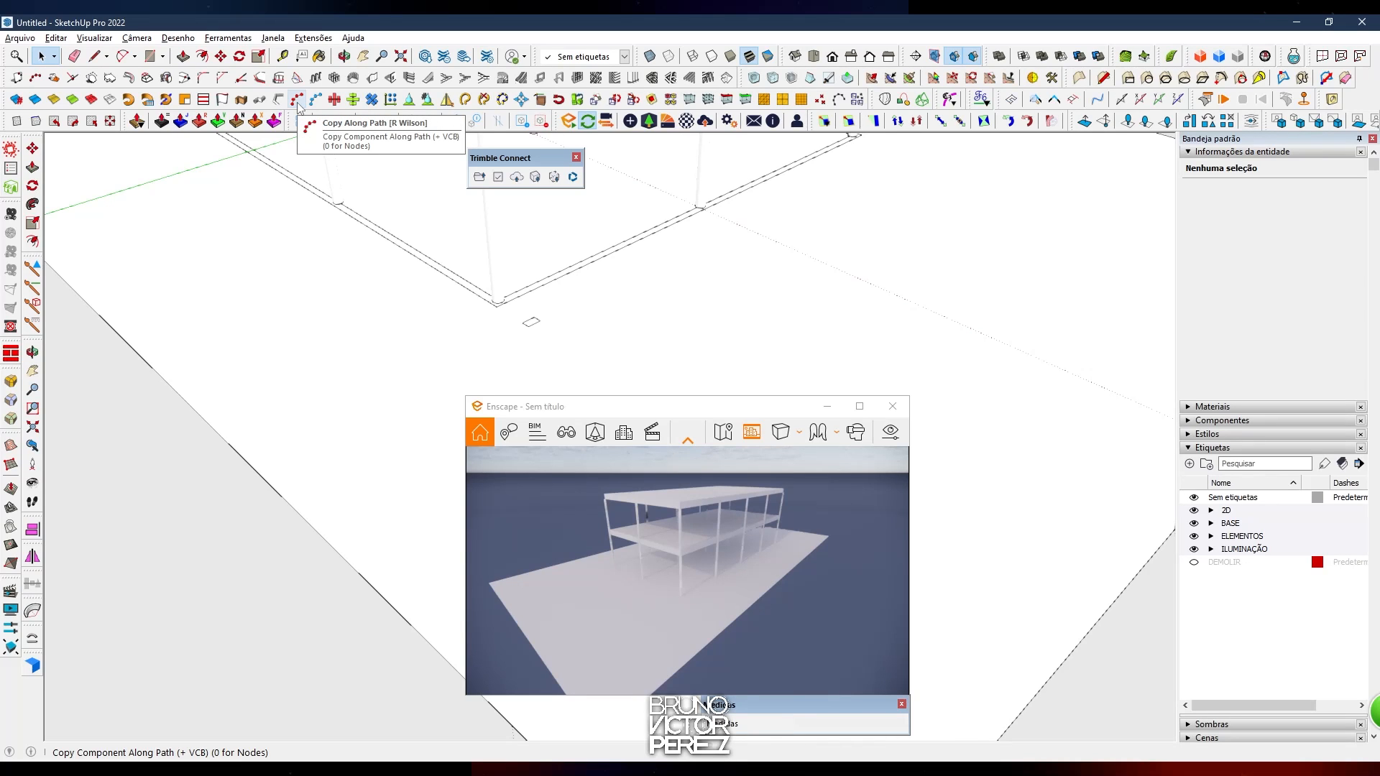
left_click(565, 278)
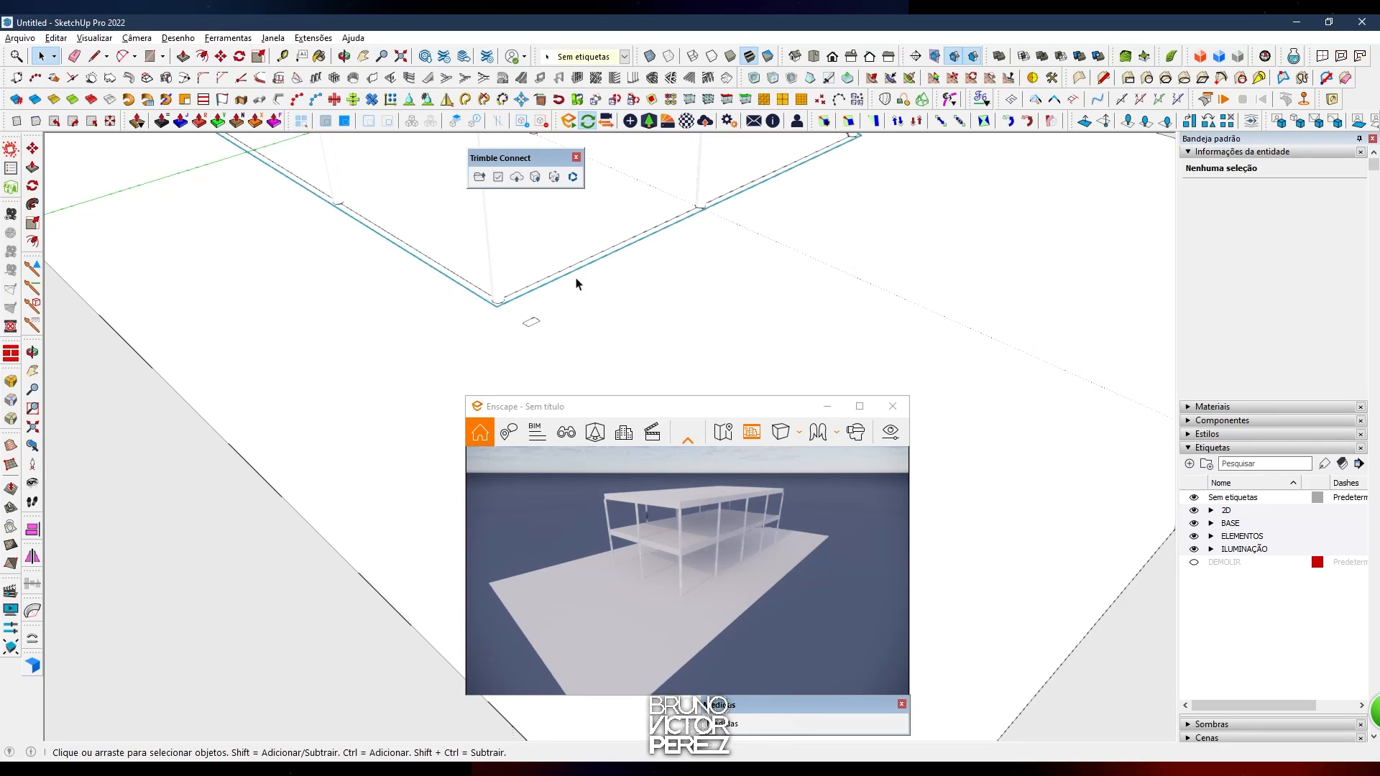
left_click(297, 98)
scroll(521, 334, "up", 2)
left_click(521, 334)
scroll(521, 334, "up", 1)
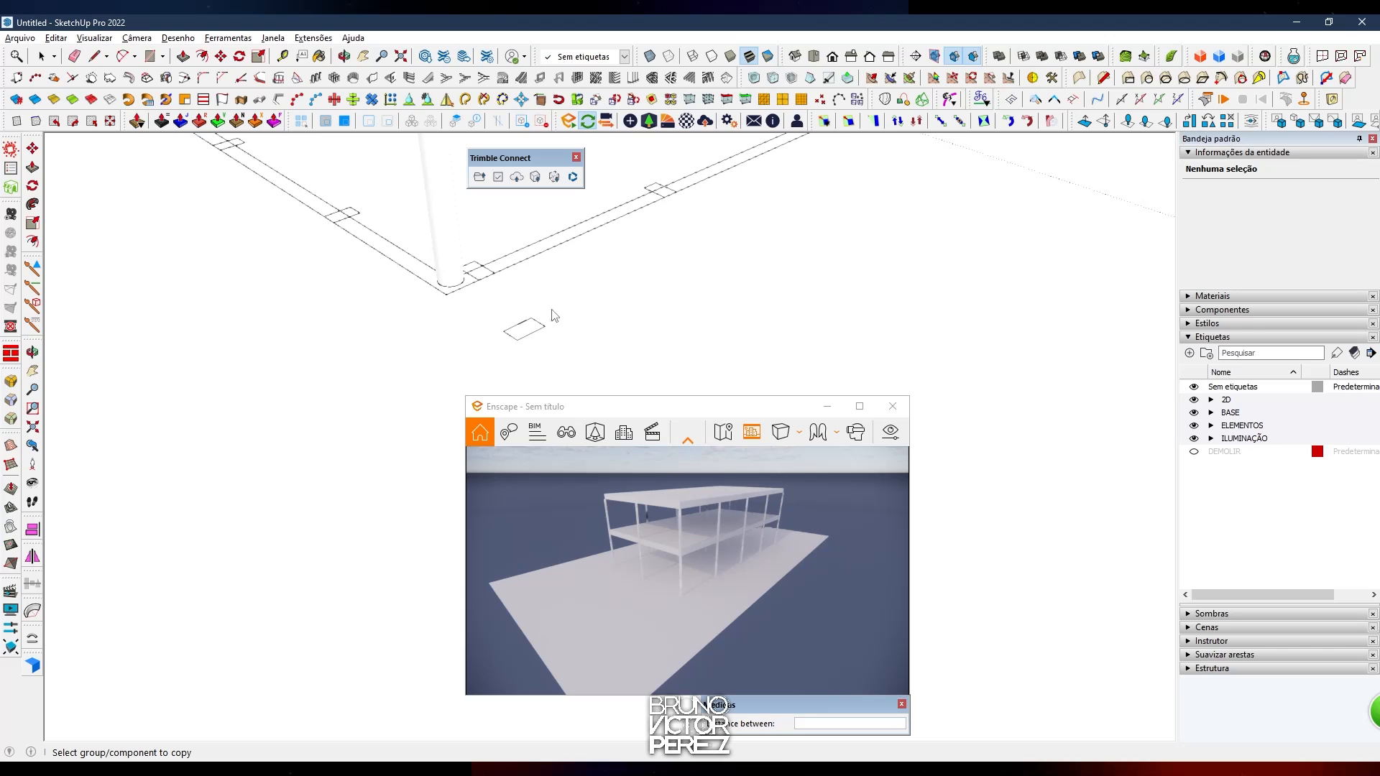
Inspect how the module copies sit against the outline near the corner pillar, and view one copy's component axes
scroll(536, 338, "down", 3)
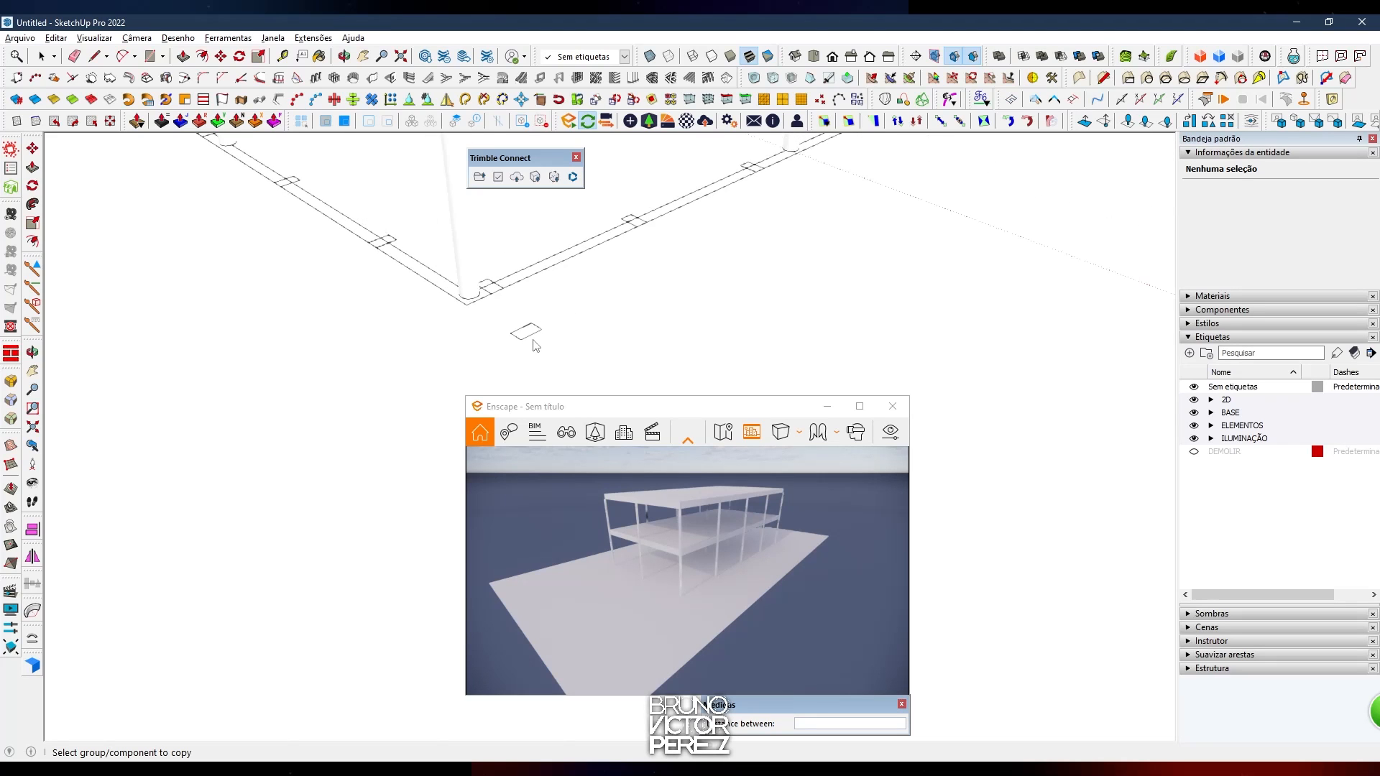
scroll(529, 296, "up", 3)
middle_click_drag(572, 376, 586, 233, "shift")
scroll(587, 233, "up", 1)
scroll(568, 216, "up", 2)
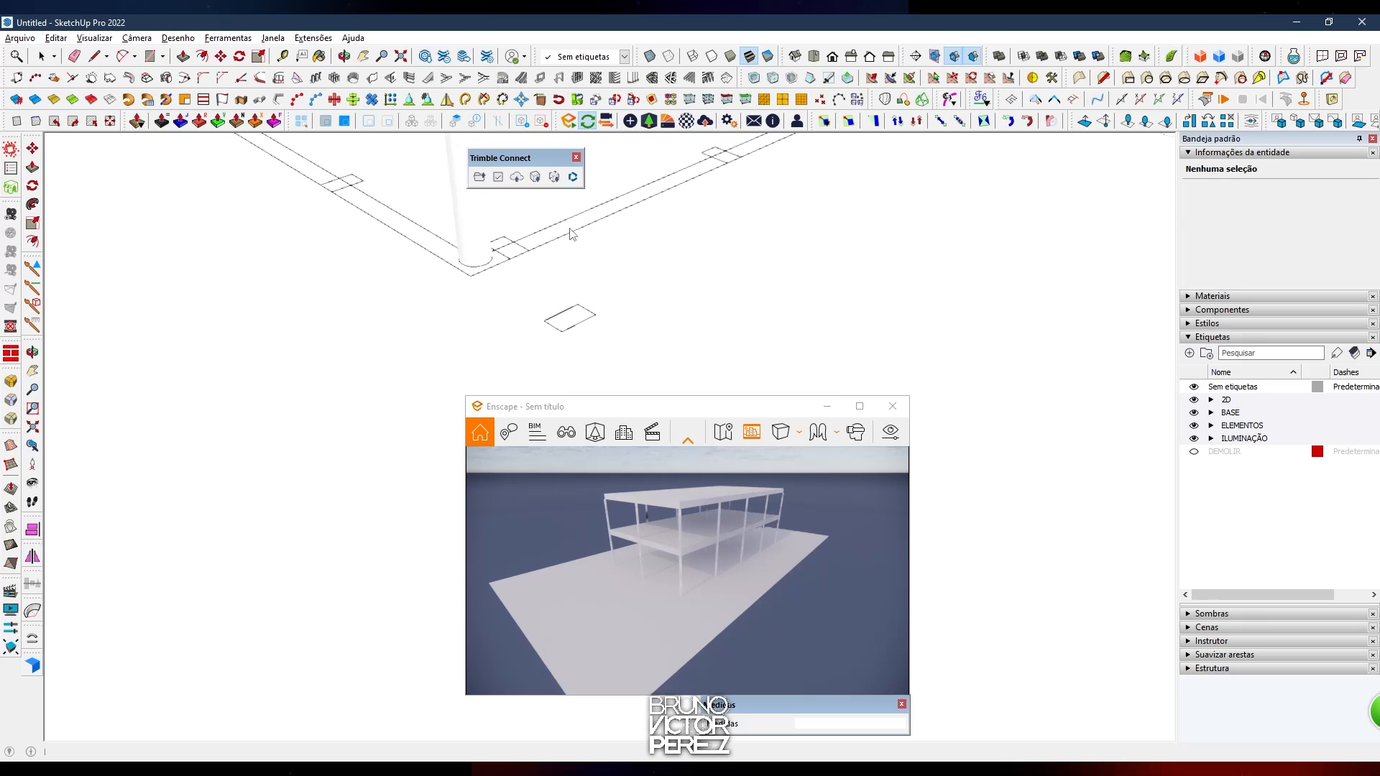
scroll(514, 273, "down", 3)
scroll(518, 287, "up", 2)
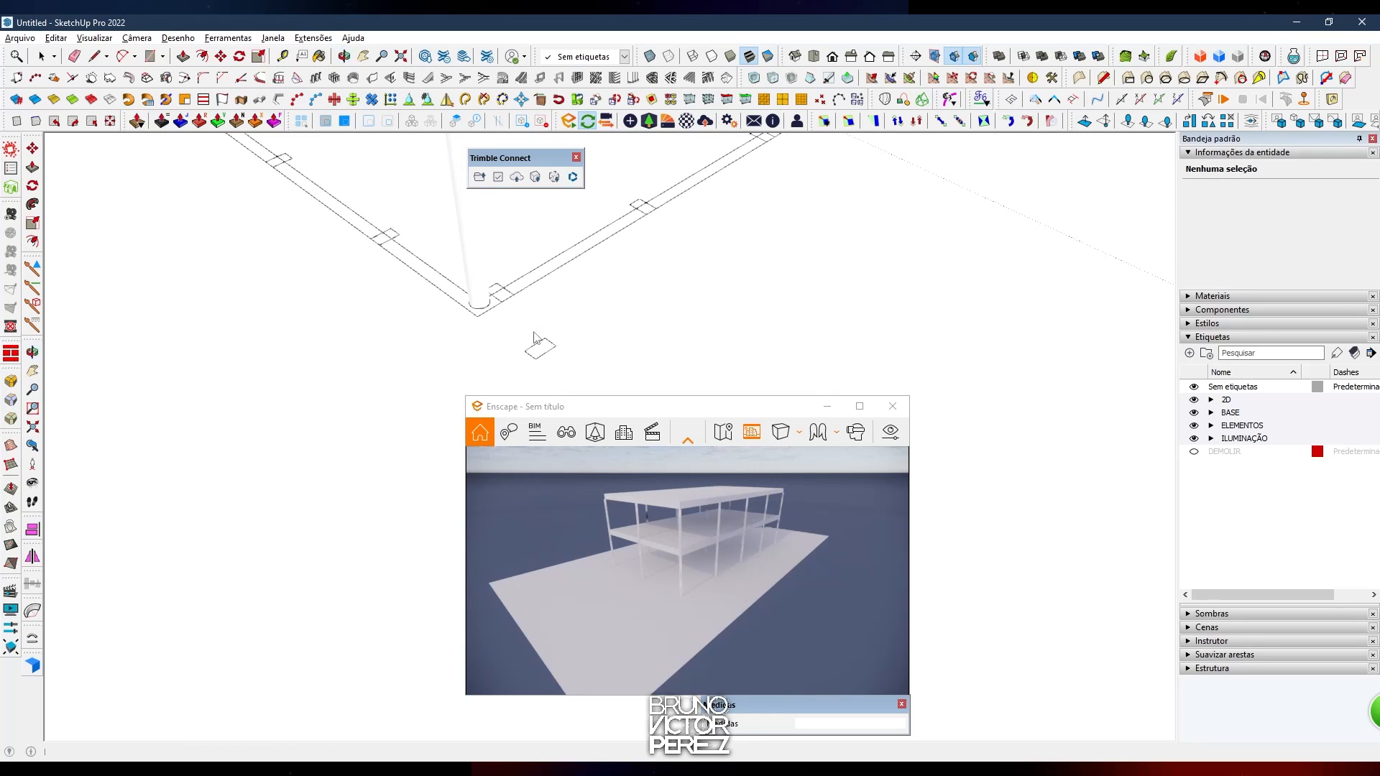
key("space")
double_click(485, 281)
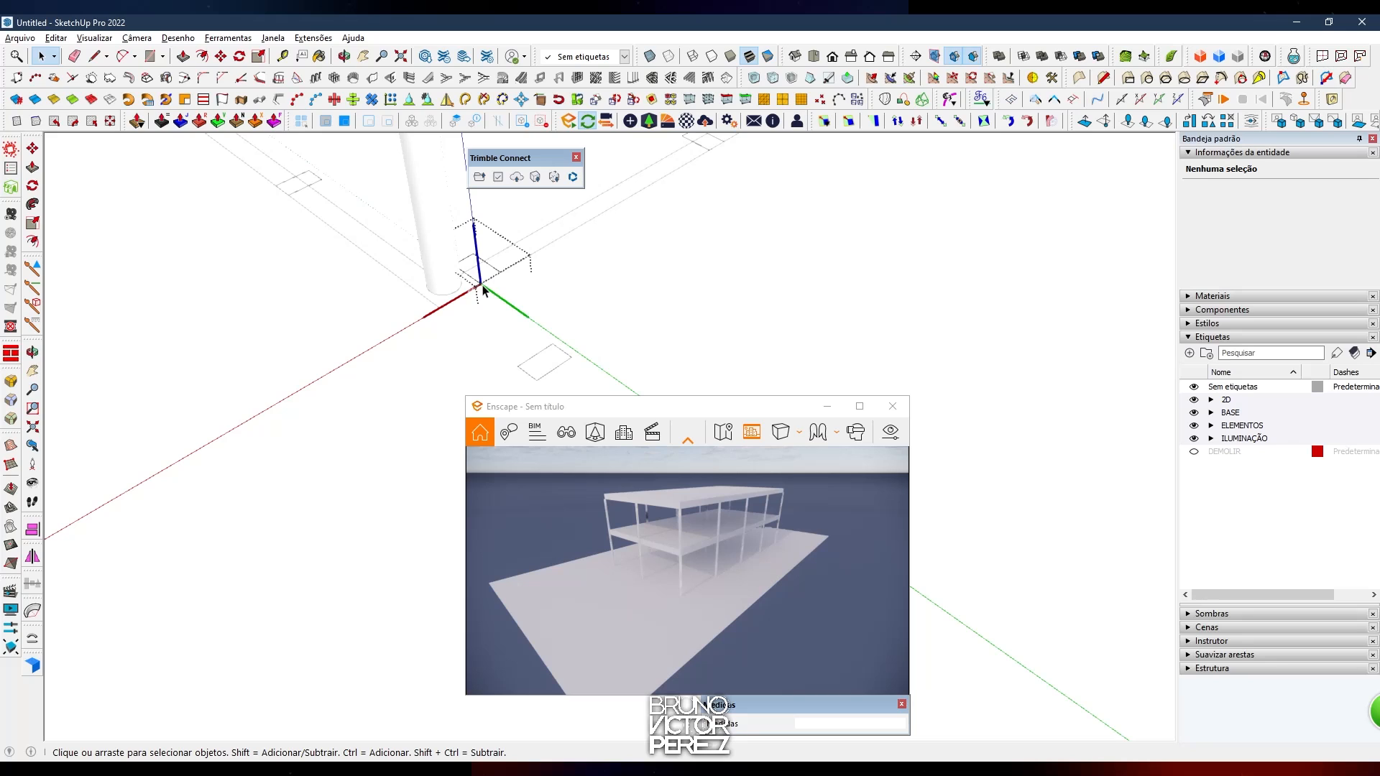
scroll(494, 308, "down", 1)
scroll(513, 318, "up", 2)
key("Escape")
Open the original module component and rotate its rectangle a quarter turn about the component's axes origin
double_click(548, 367)
scroll(539, 279, "down", 1)
scroll(536, 318, "up", 1)
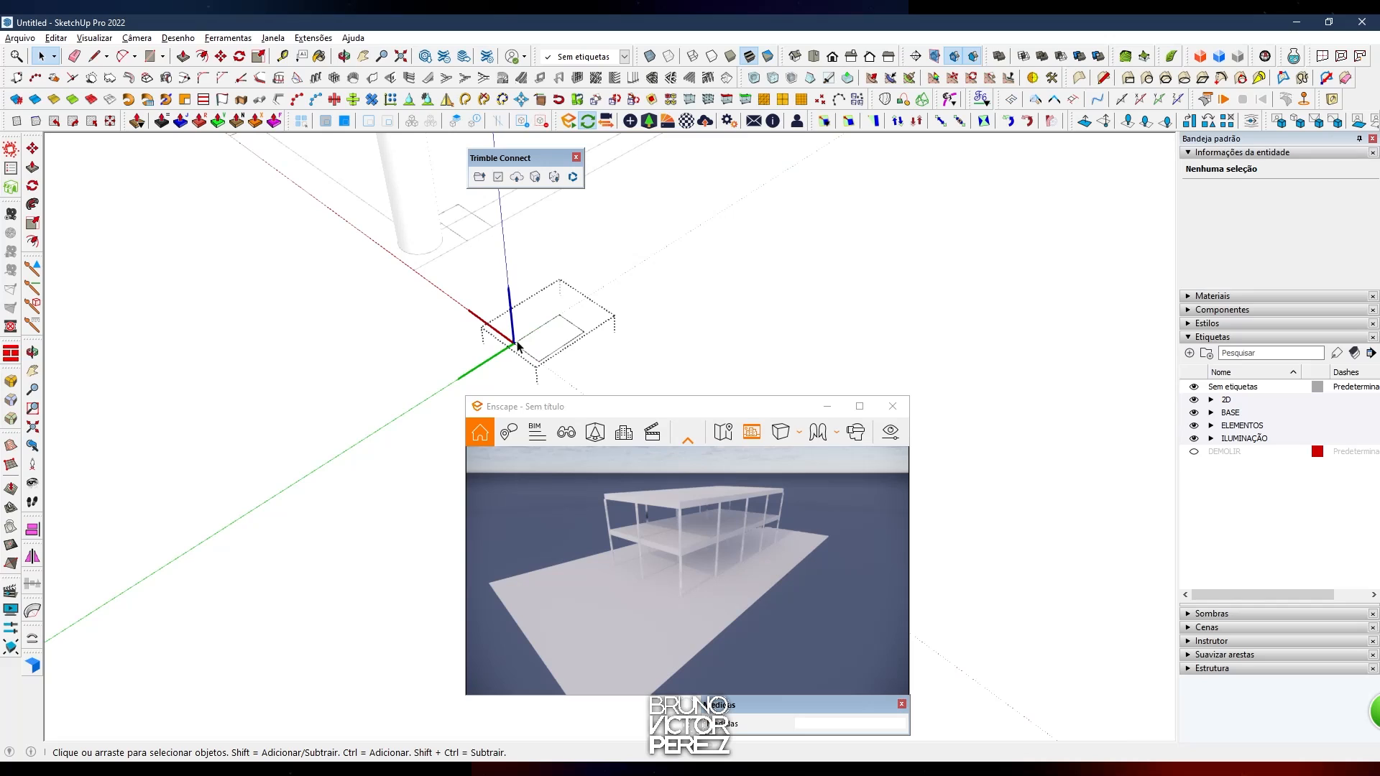
scroll(496, 321, "down", 1)
scroll(509, 330, "up", 1)
double_click(524, 332)
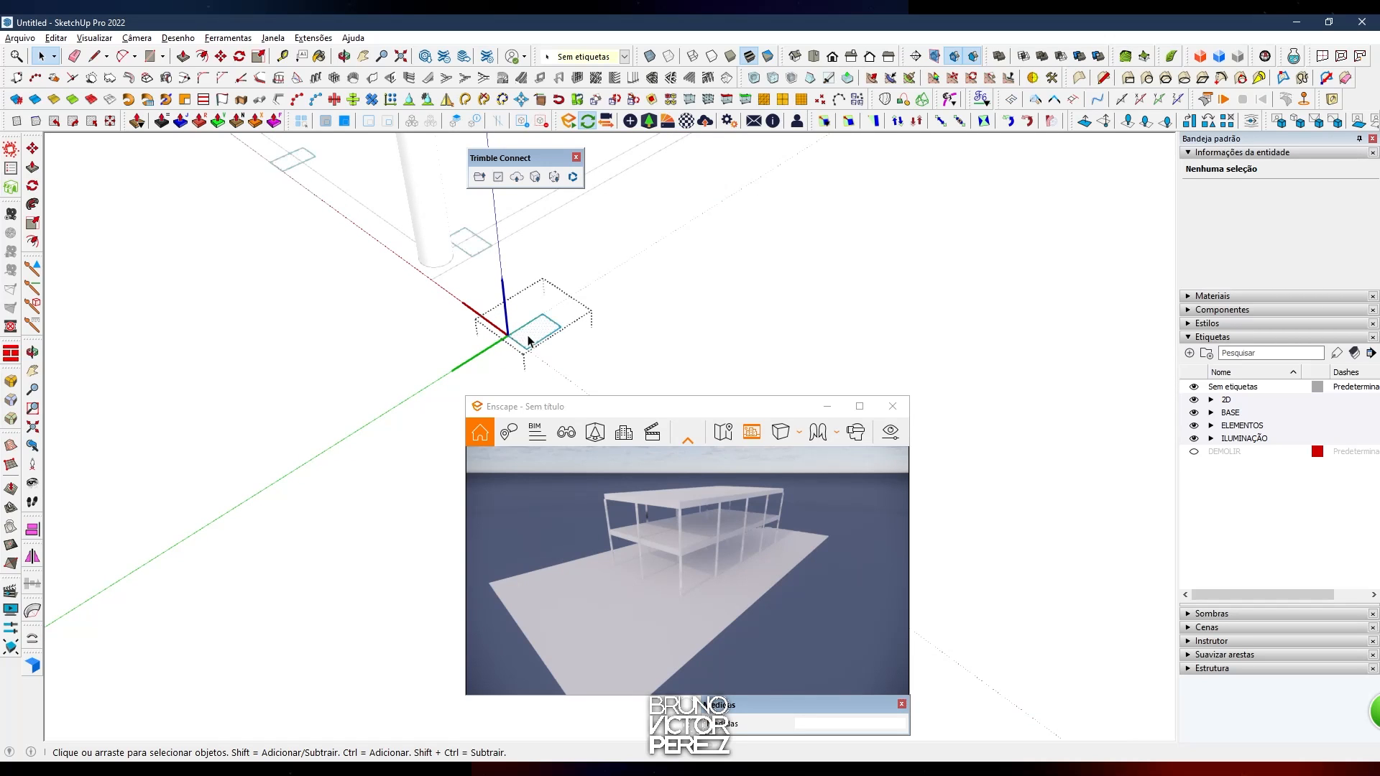
key("q")
left_click(508, 335)
left_click(527, 342)
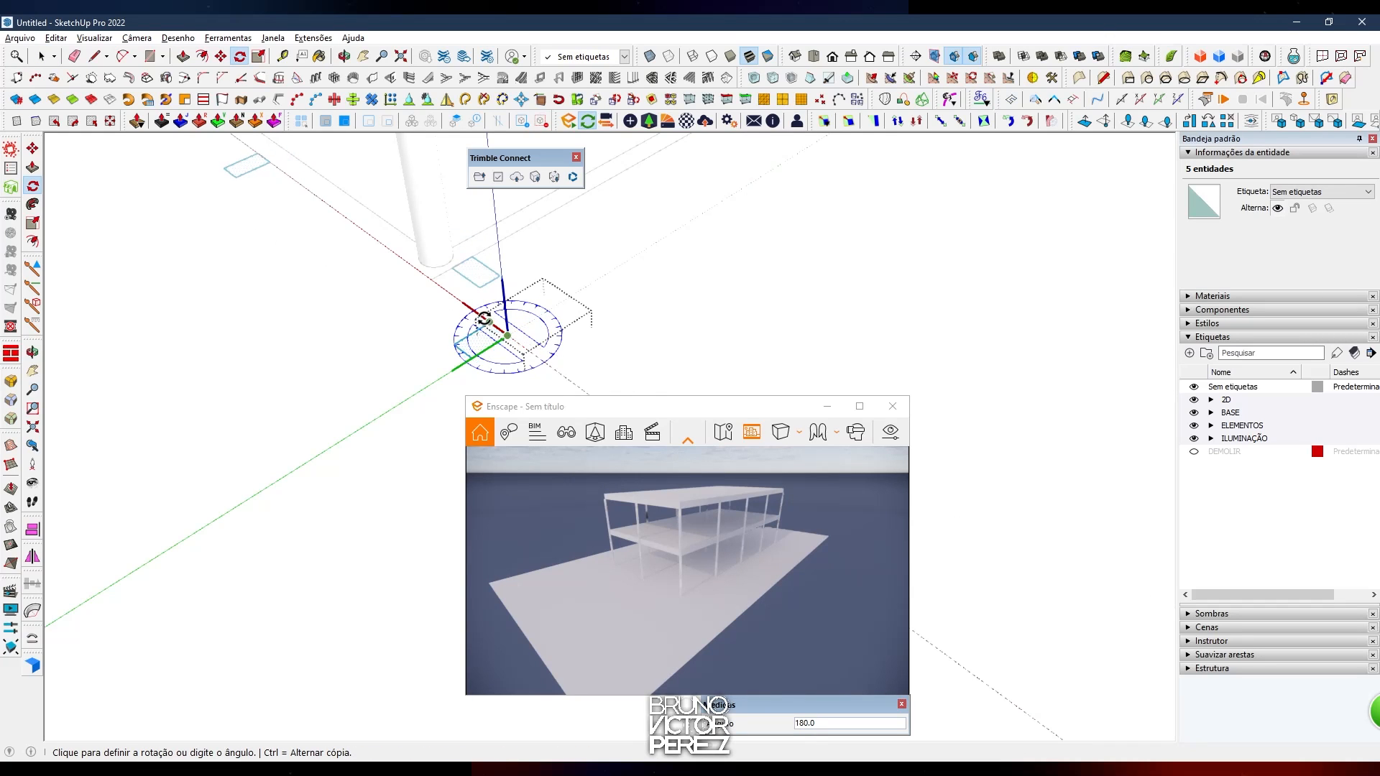
left_click(476, 354)
scroll(560, 288, "up", 5)
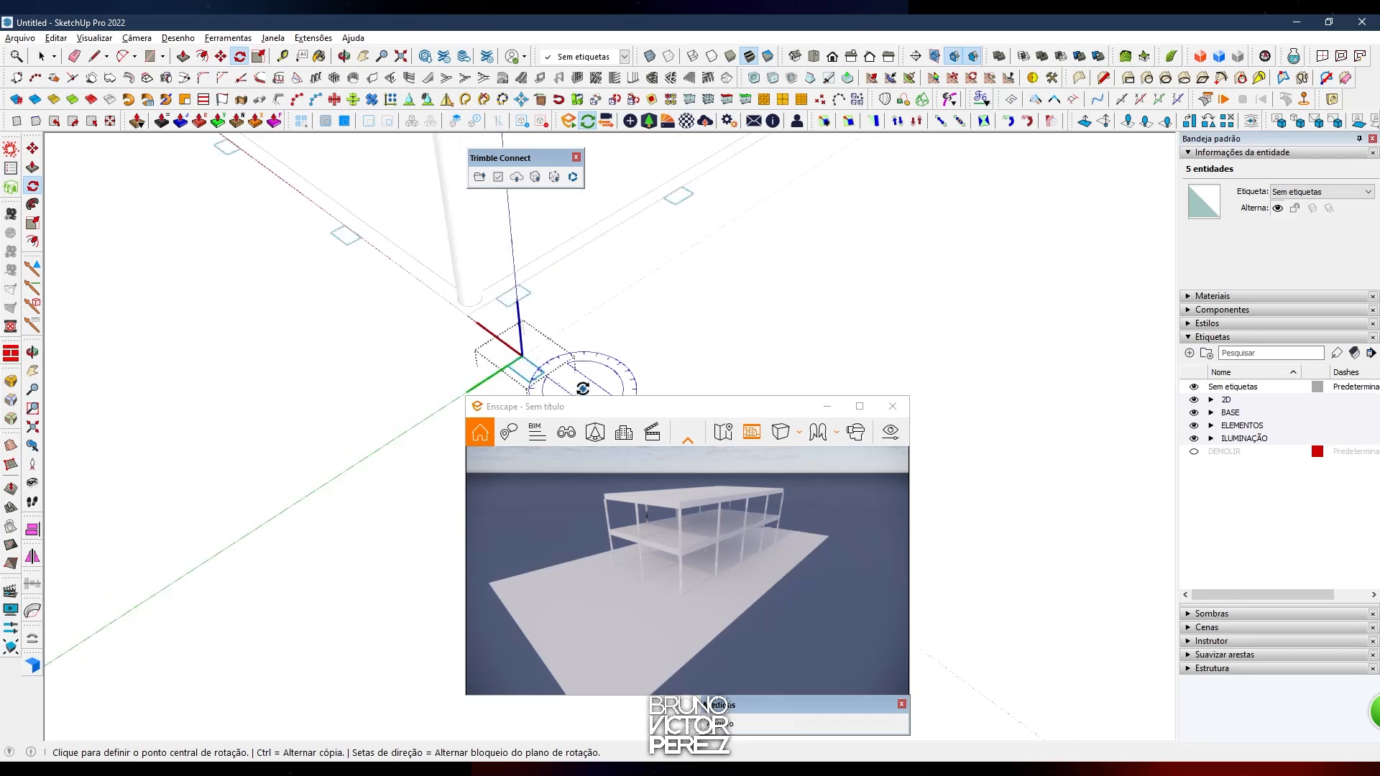
key("space")
scroll(572, 353, "up", 4)
left_click(613, 334)
middle_click_drag(610, 332, 627, 342)
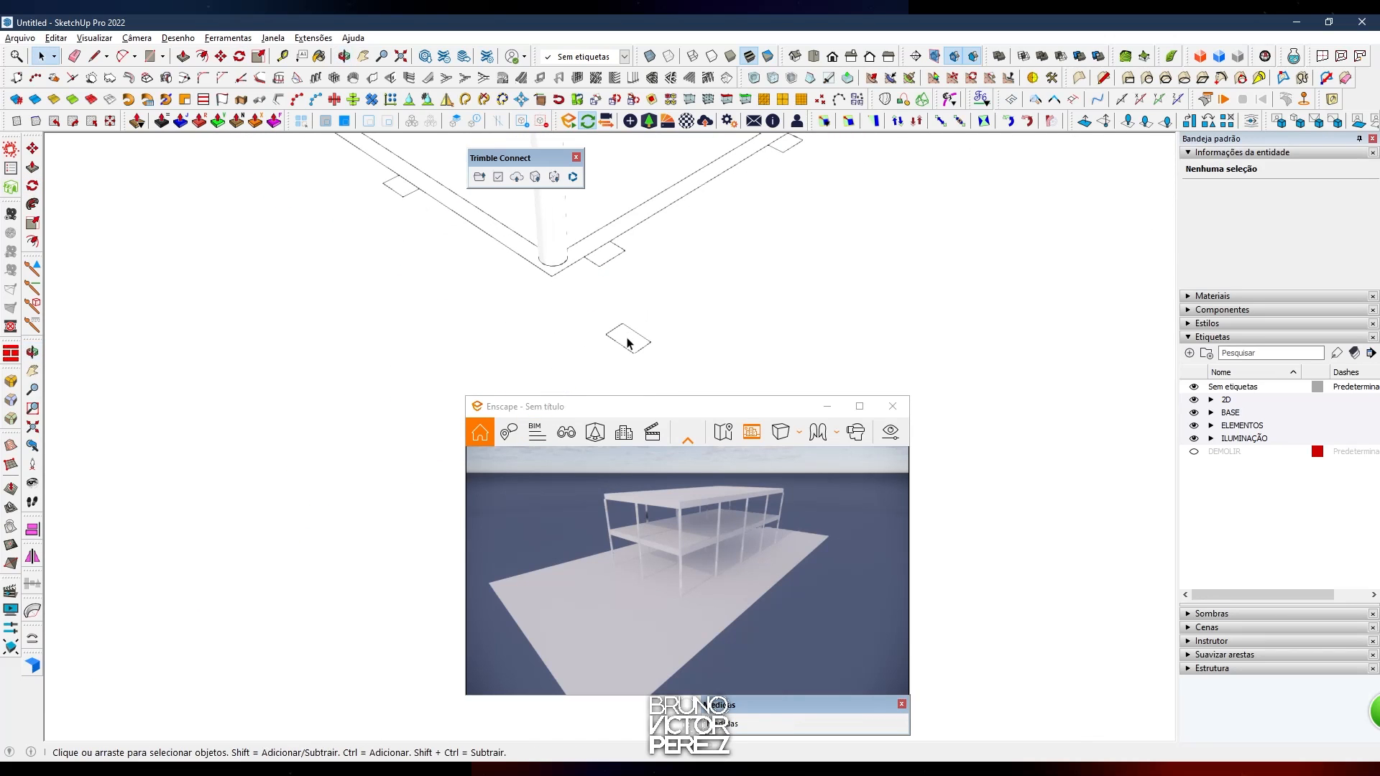
Select all module instances except the original and delete the copies along the outline
left_click(482, 123)
scroll(593, 348, "down", 2)
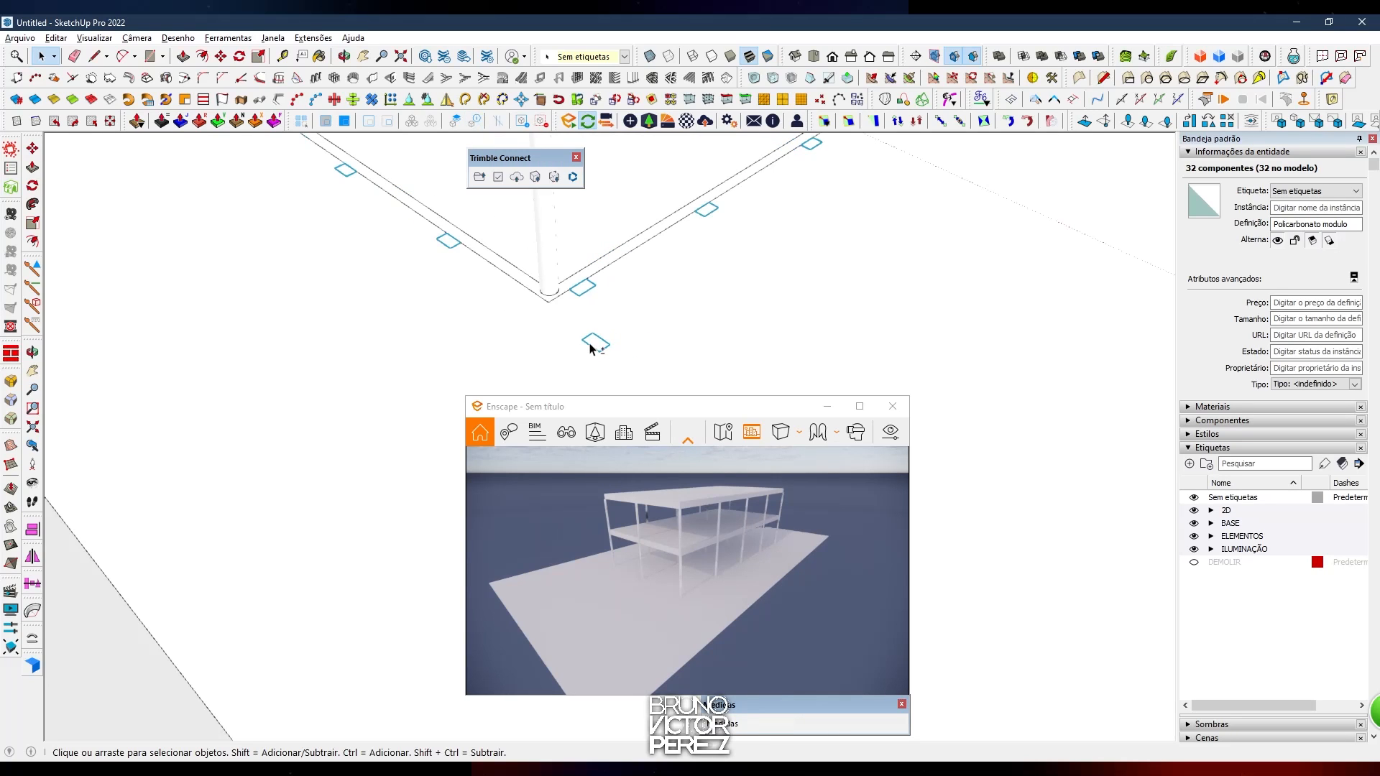
scroll(589, 345, "down", 1)
key("Delete")
scroll(588, 298, "up", 1)
scroll(682, 315, "down", 2)
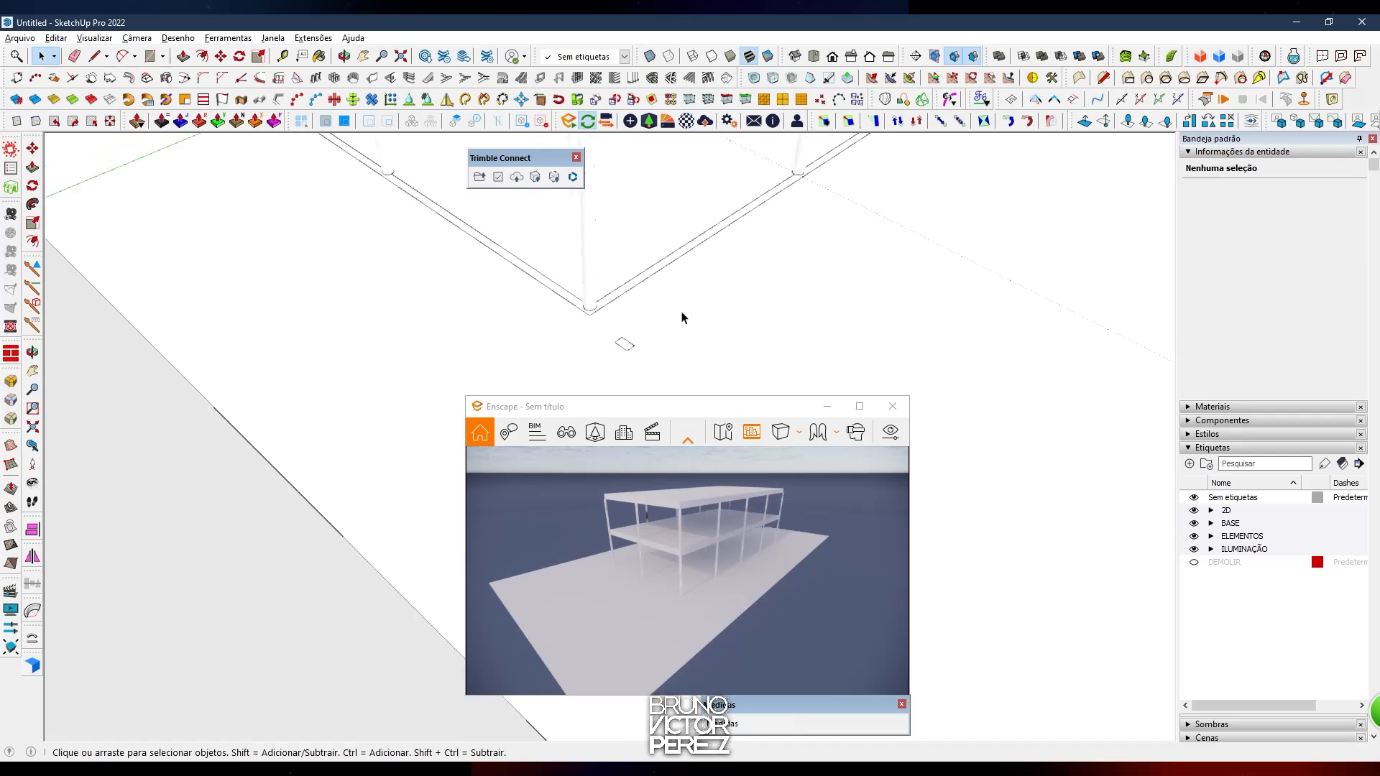
Copy the rotated module along the outline curve with Copy Along Path, using a distance of 0.27 m between copies
scroll(669, 318, "up", 2)
left_click(609, 287)
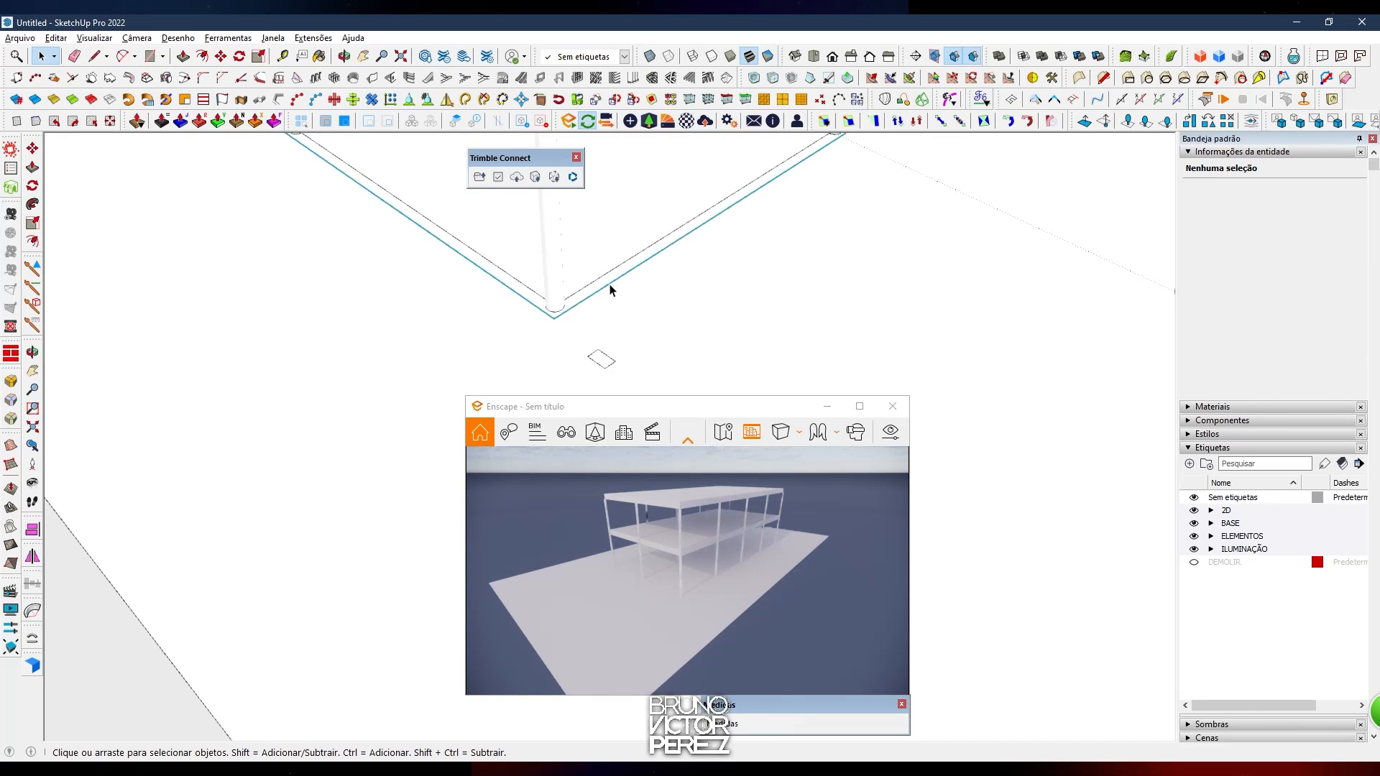
left_click(299, 100)
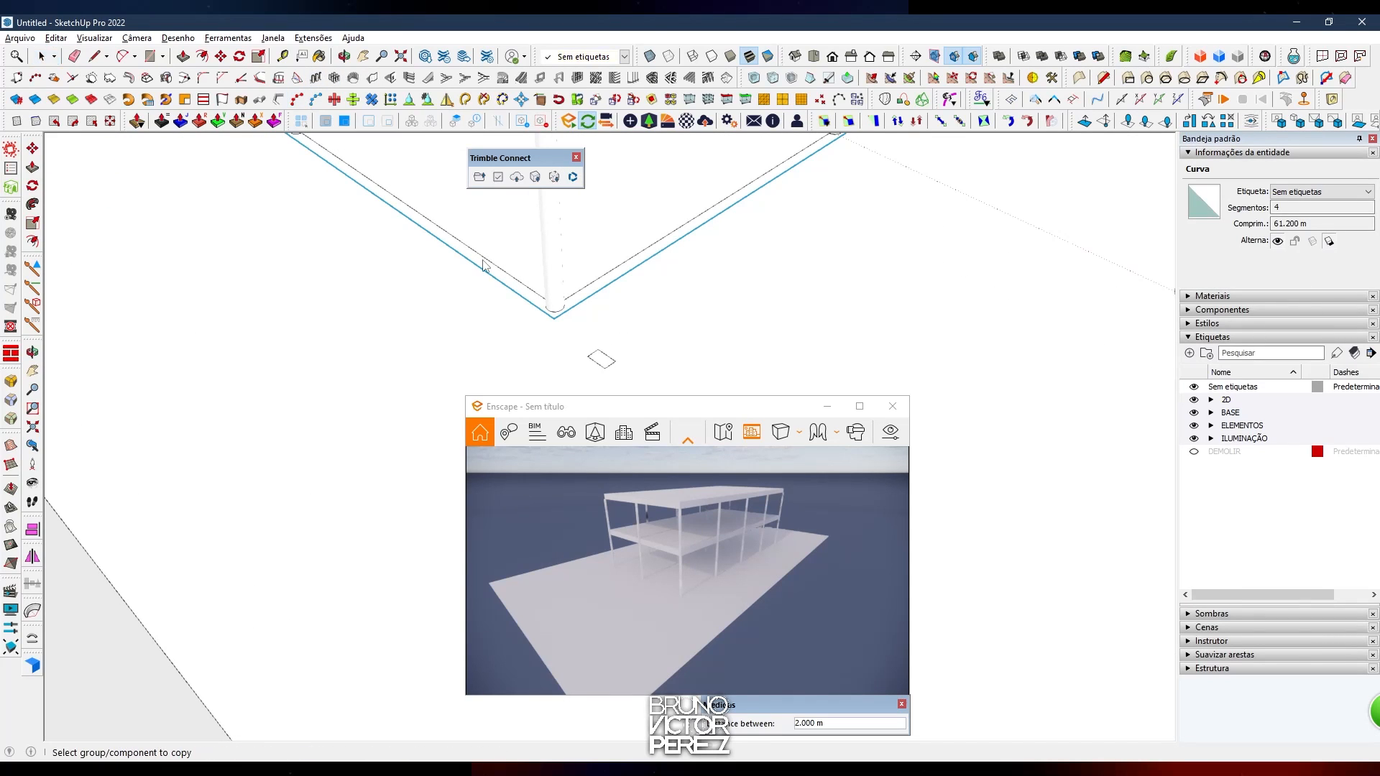
left_click(604, 363)
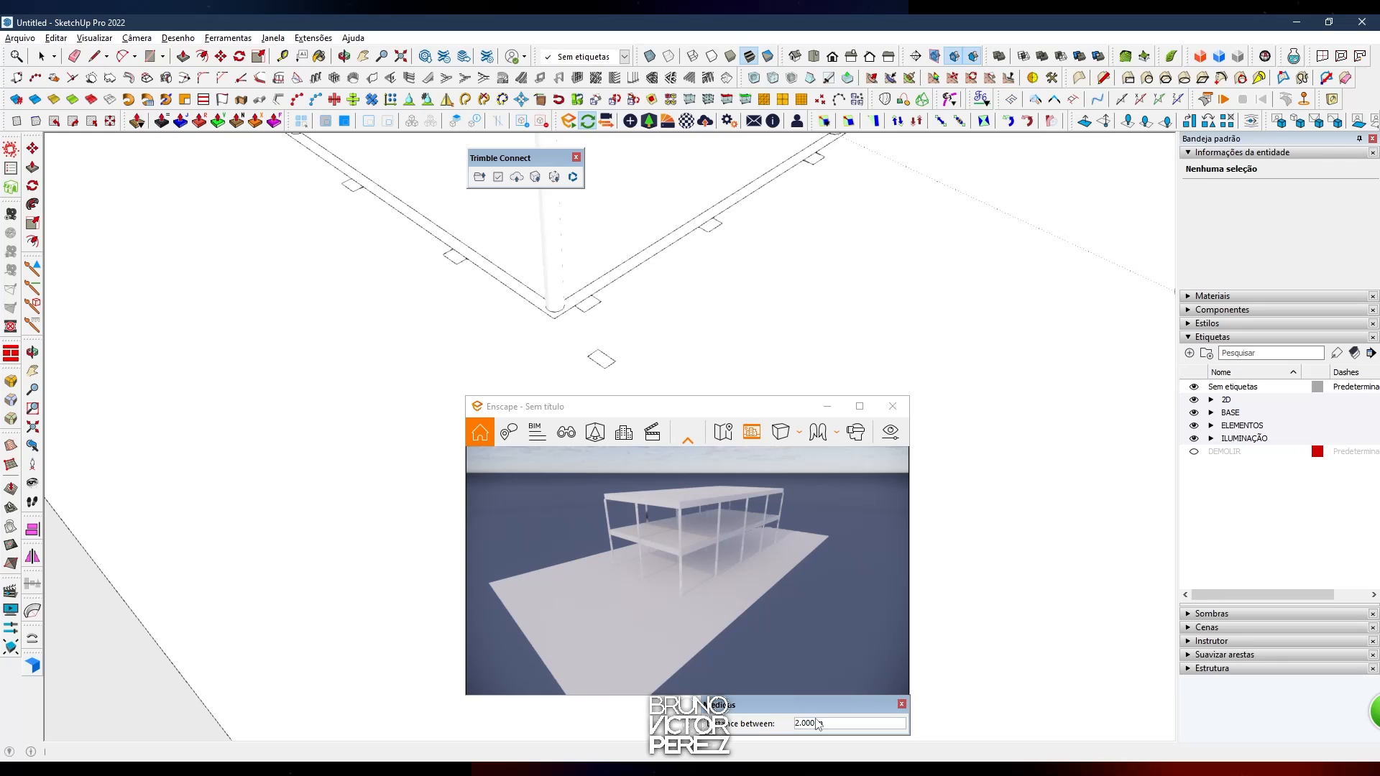
key("Return")
middle_click_drag(503, 240, 609, 251)
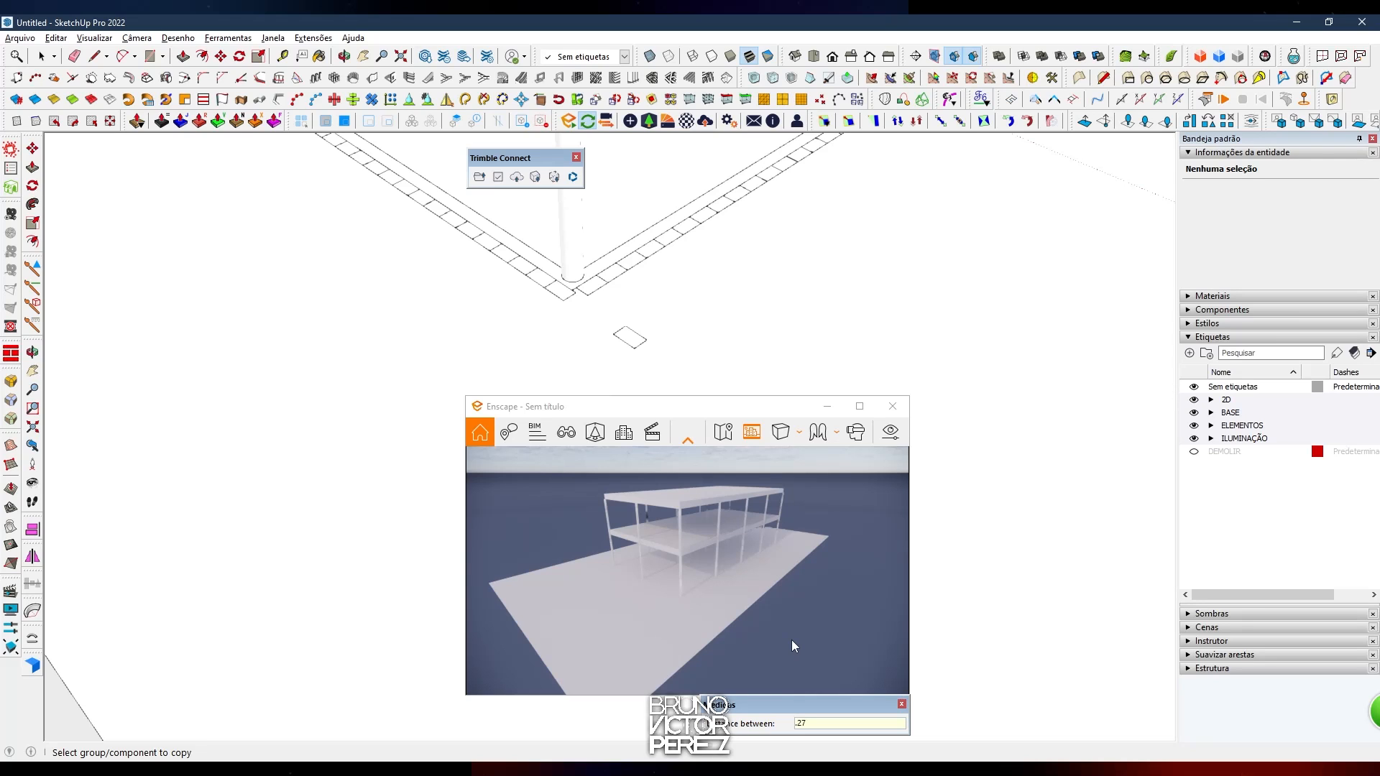
scroll(616, 291, "up", 6)
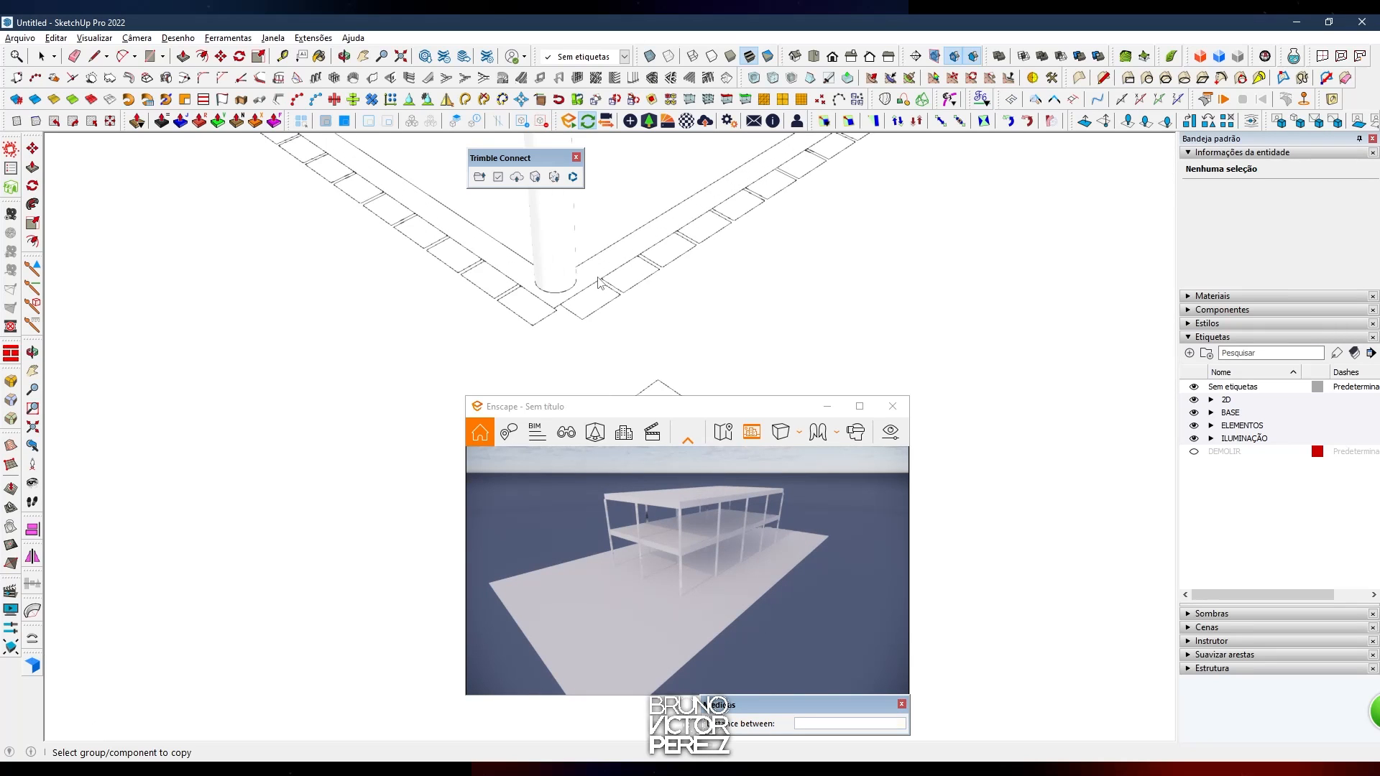
Select the loose original module lying outside the building corner and delete it
scroll(574, 277, "down", 5)
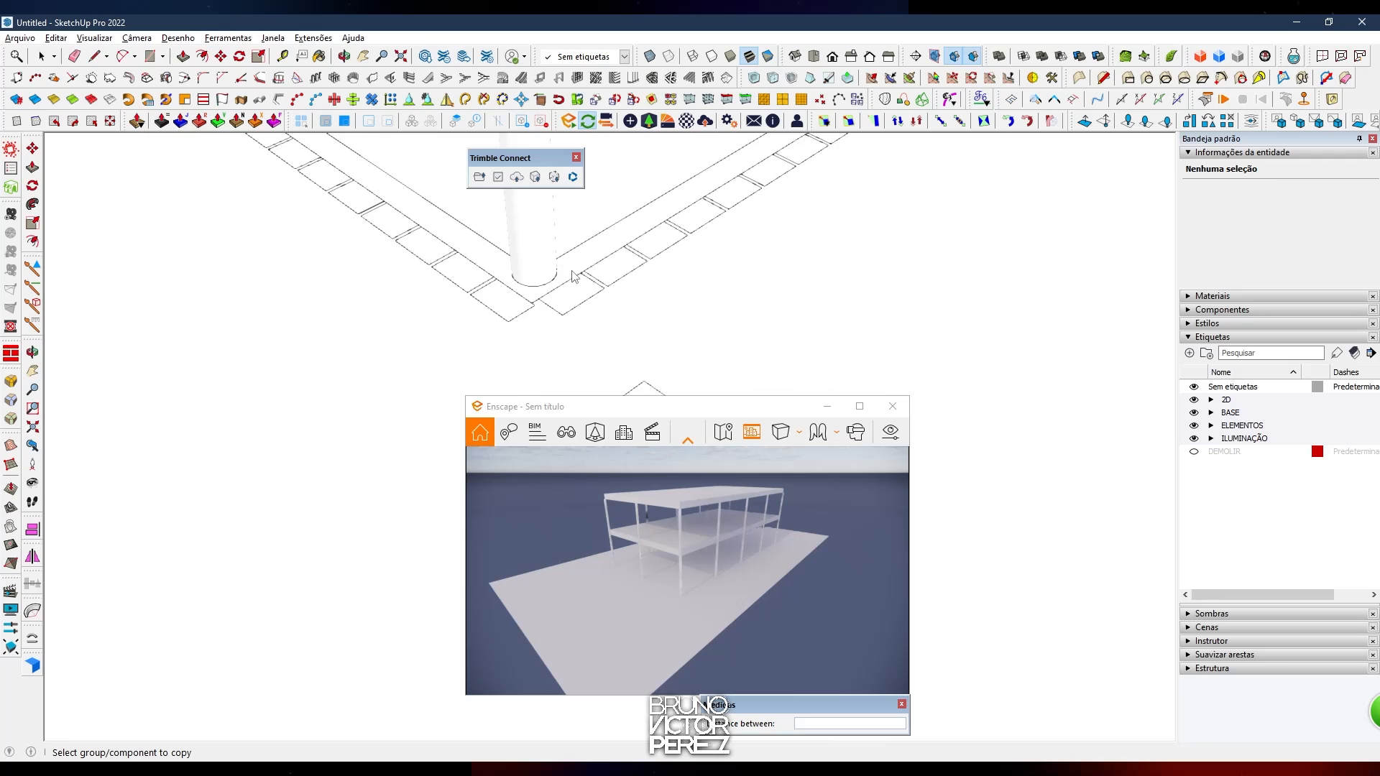
scroll(632, 317, "down", 4)
key("space")
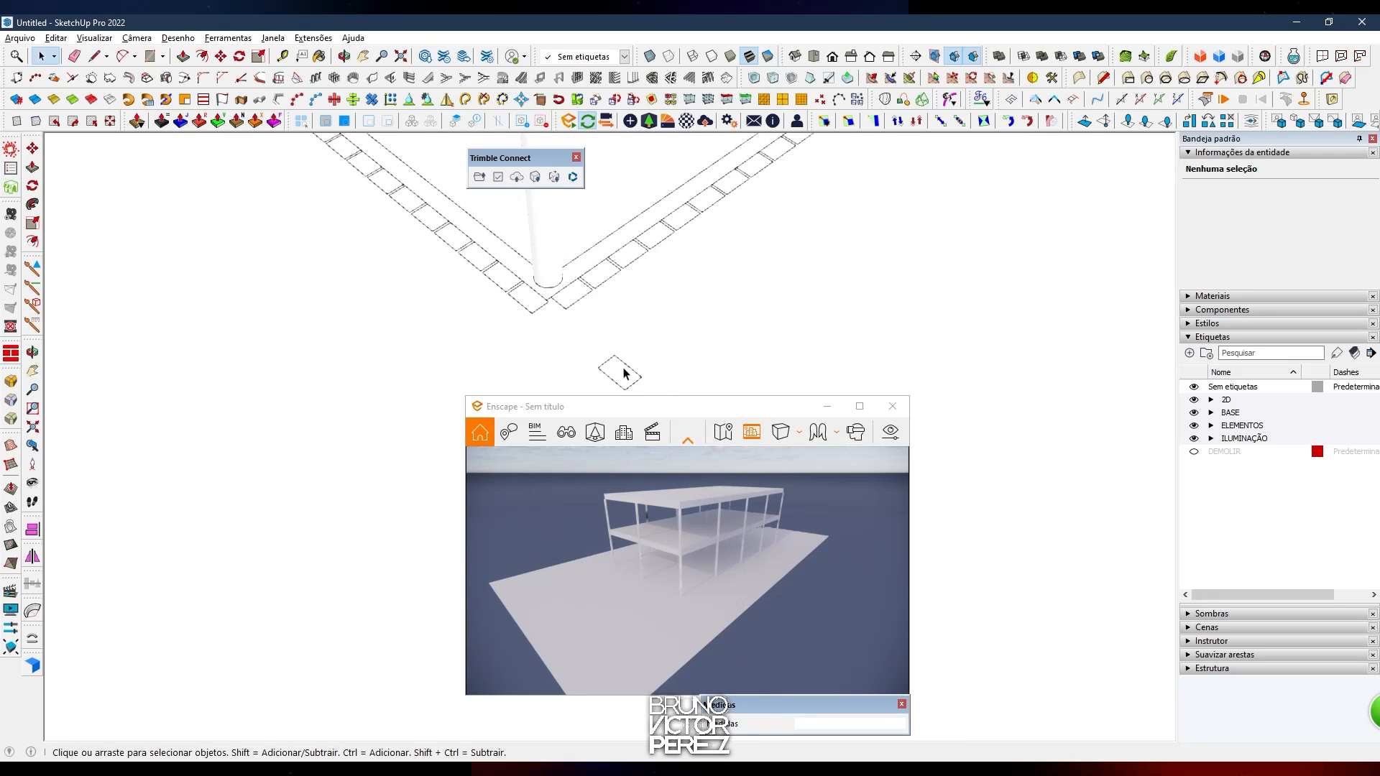
scroll(624, 373, "down", 2)
left_click(622, 370)
scroll(624, 369, "down", 5)
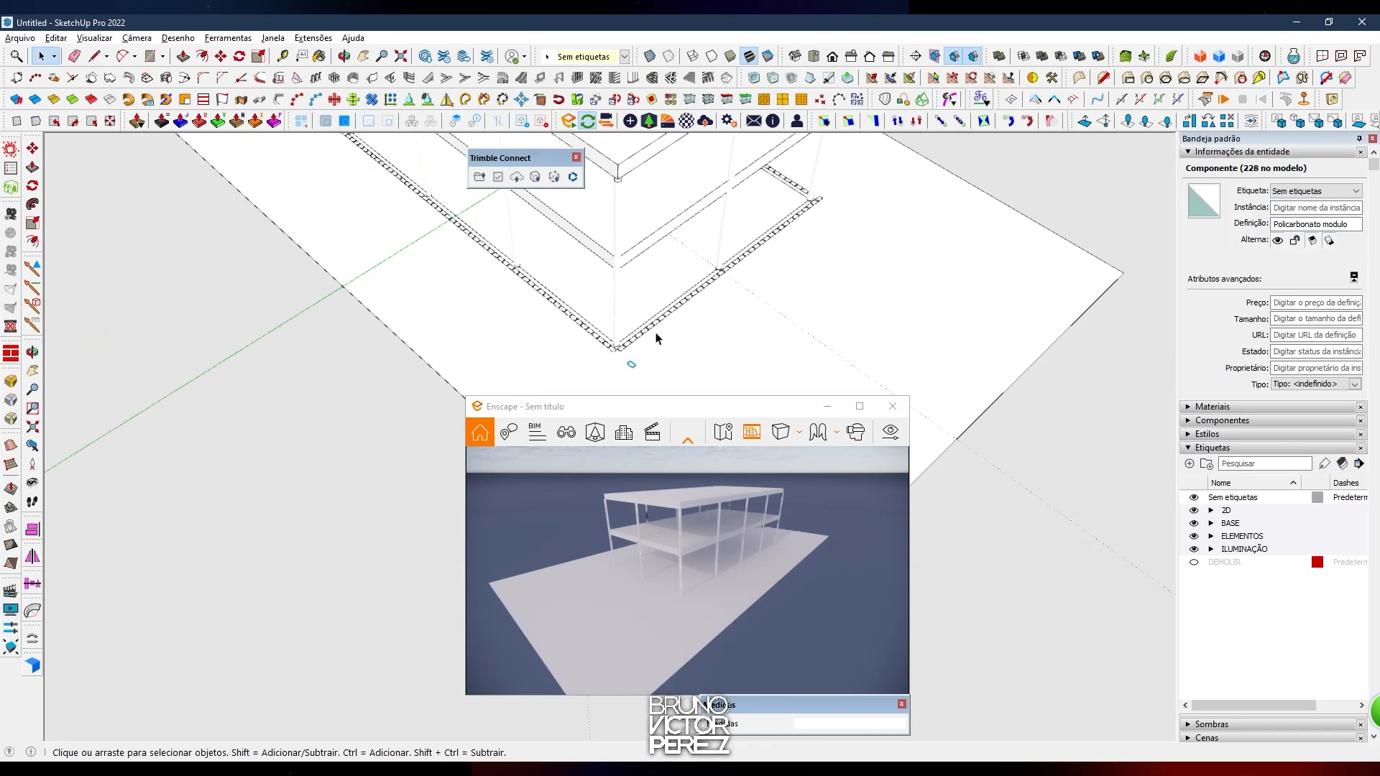
key("Delete")
Open the module copy beside the corner pillar and offset its rectangle inward to form a thin frame profile
middle_click_drag(640, 296, 932, 340)
middle_click_drag(868, 382, 724, 397, "shift")
scroll(831, 333, "up", 4)
middle_click_drag(836, 339, 1012, 144, "shift")
middle_click_drag(560, 249, 874, 257, "shift")
scroll(627, 235, "up", 3)
scroll(627, 234, "up", 6)
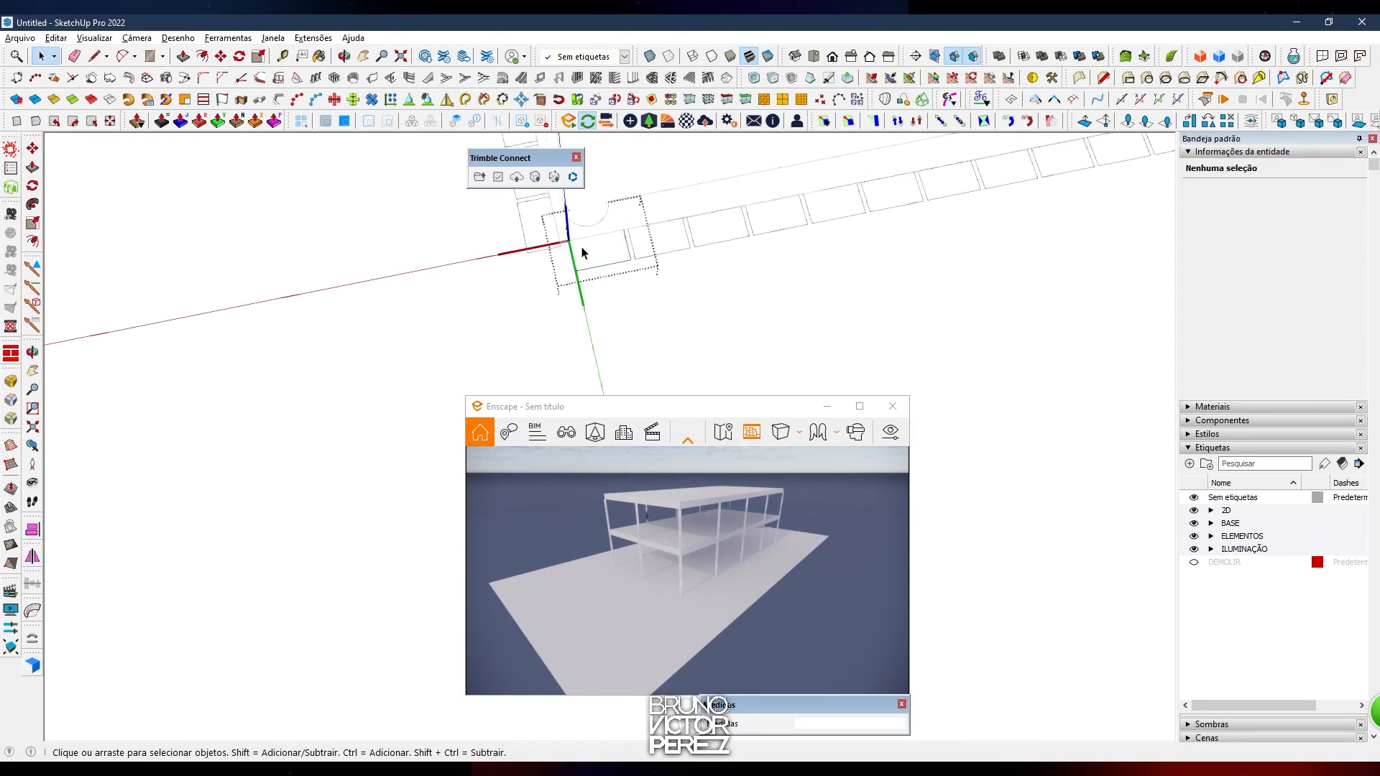
left_click(603, 244)
scroll(616, 250, "up", 4)
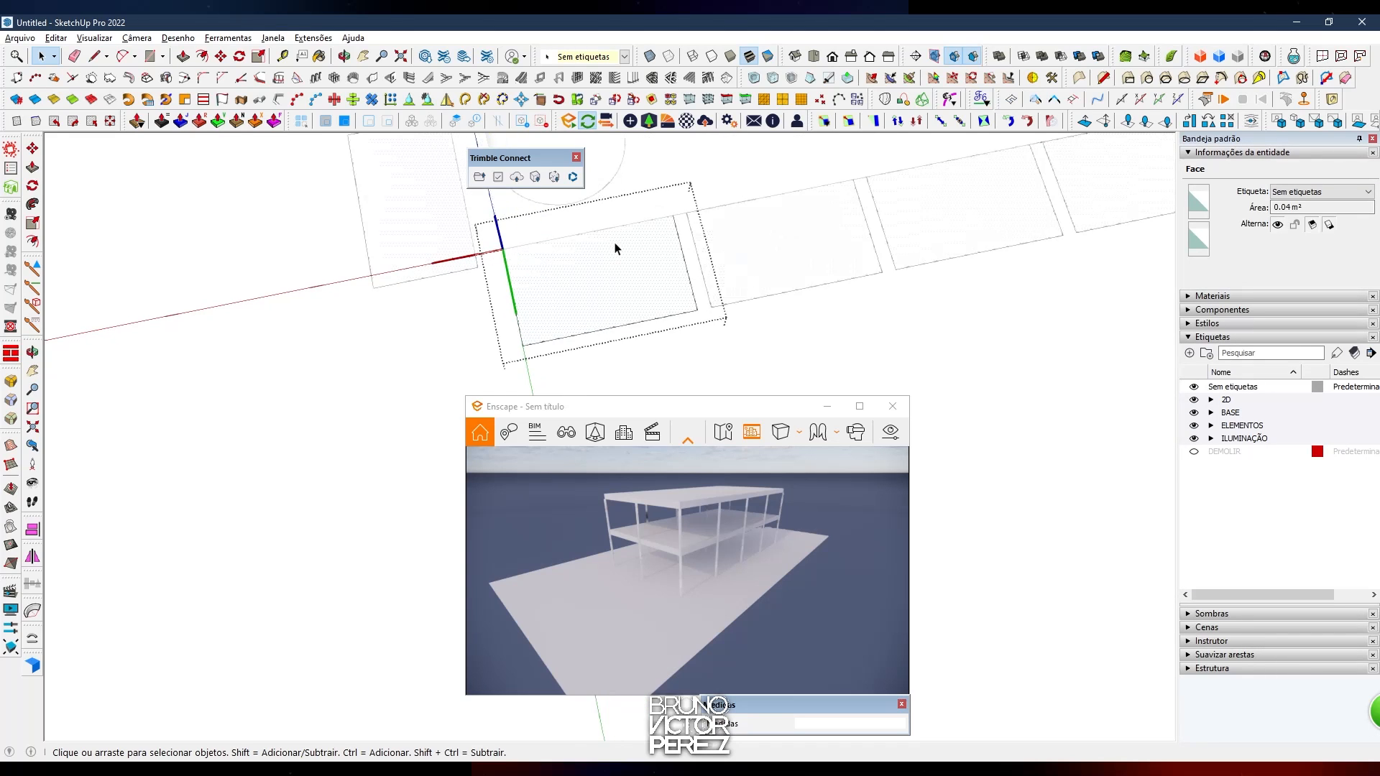
key("f")
left_click(538, 261)
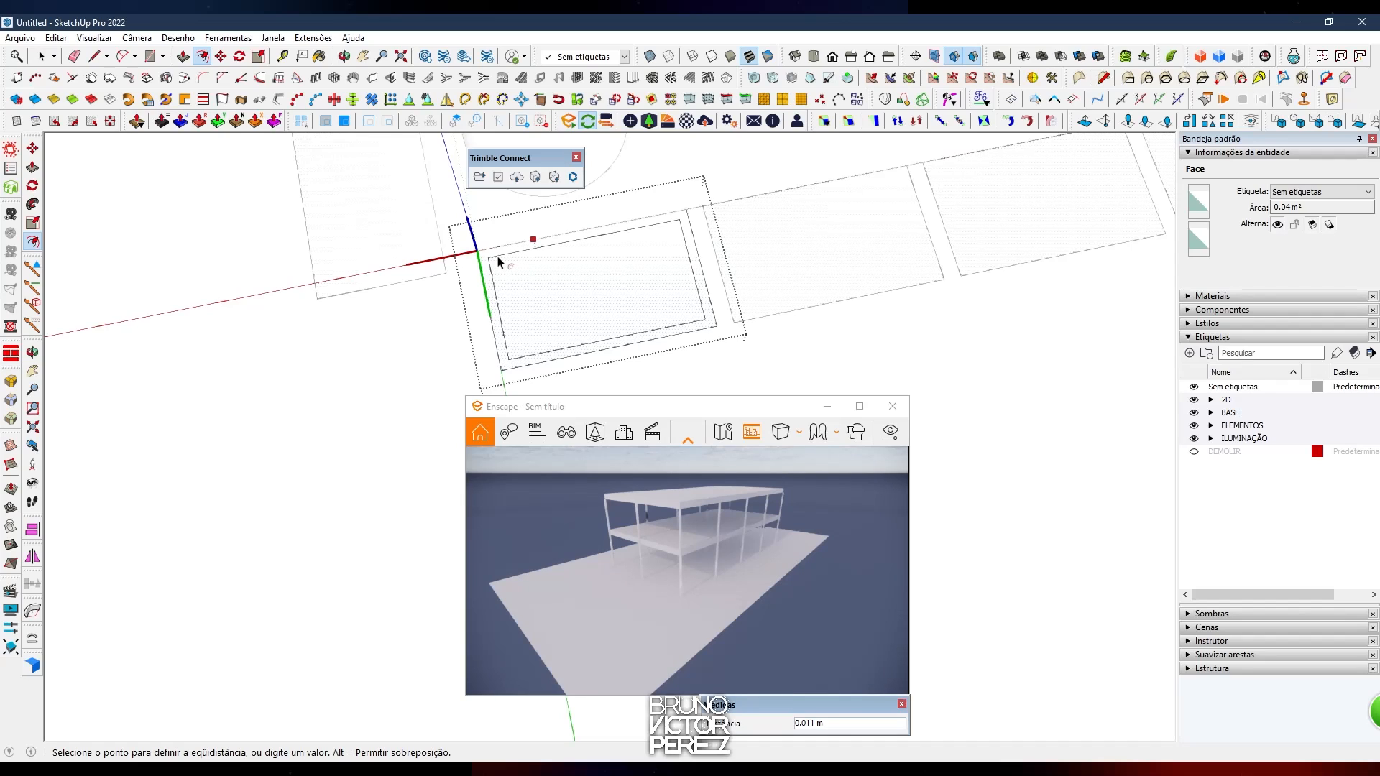
key("Return")
key("space")
scroll(669, 213, "up", 2)
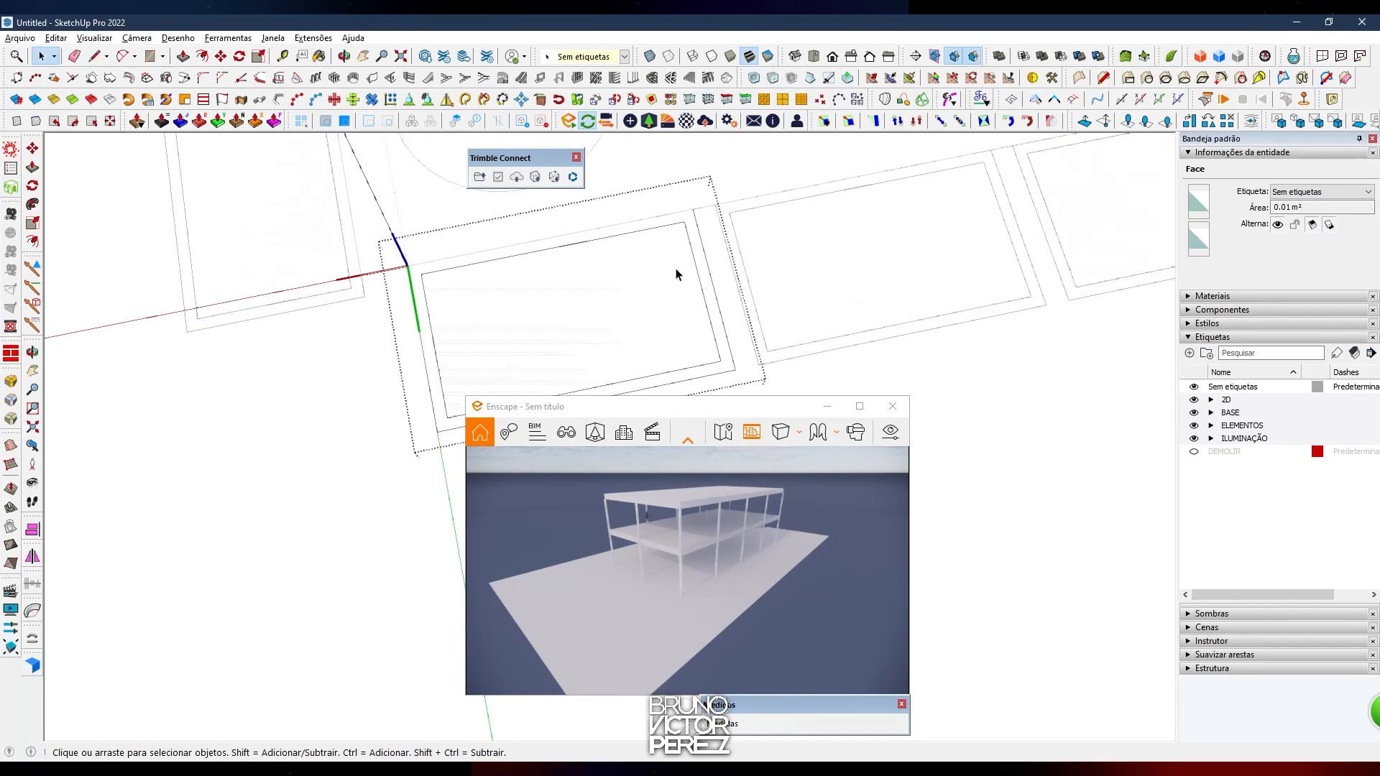
left_click(782, 272)
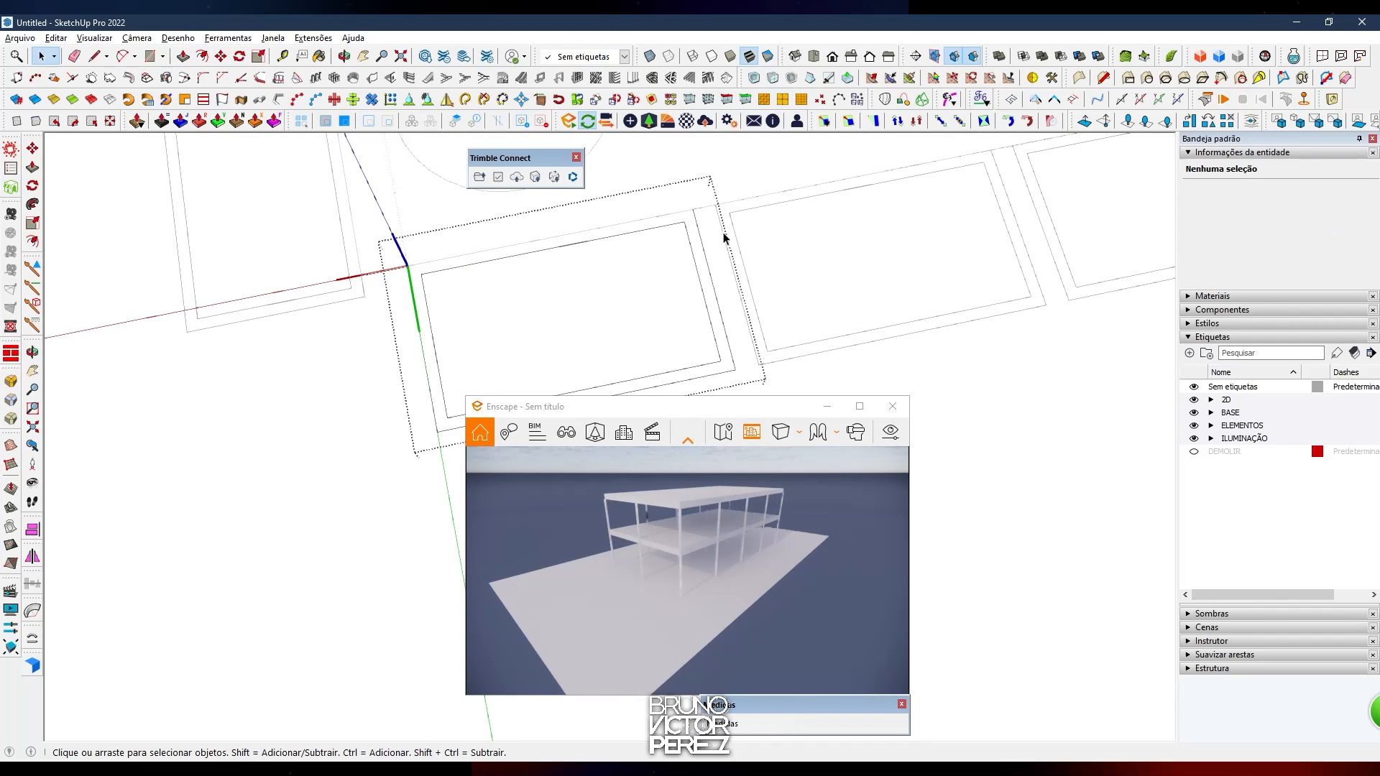
Draw a short line inside the module from its outer edge across the gap to the neighbouring copy
scroll(725, 237, "up", 1)
key("l")
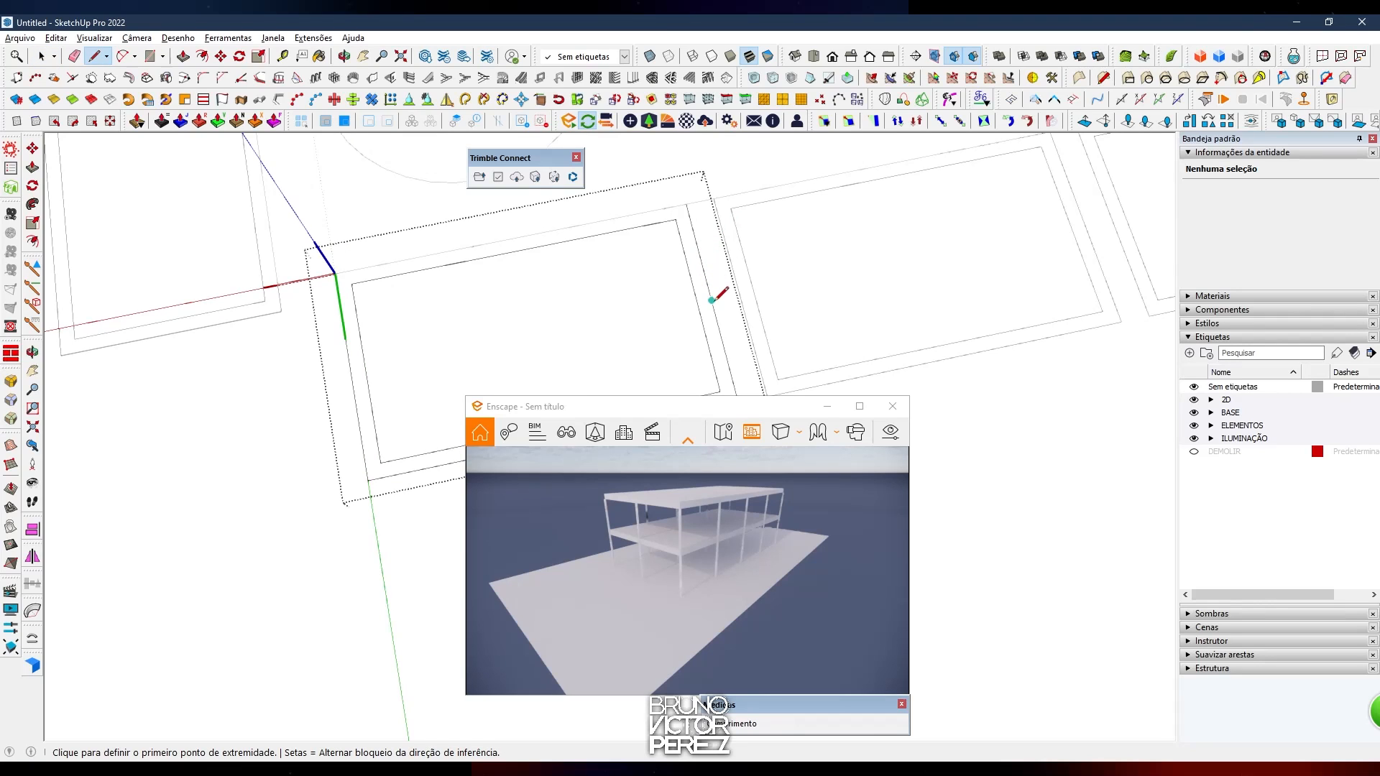
left_click(713, 302)
left_click(740, 295)
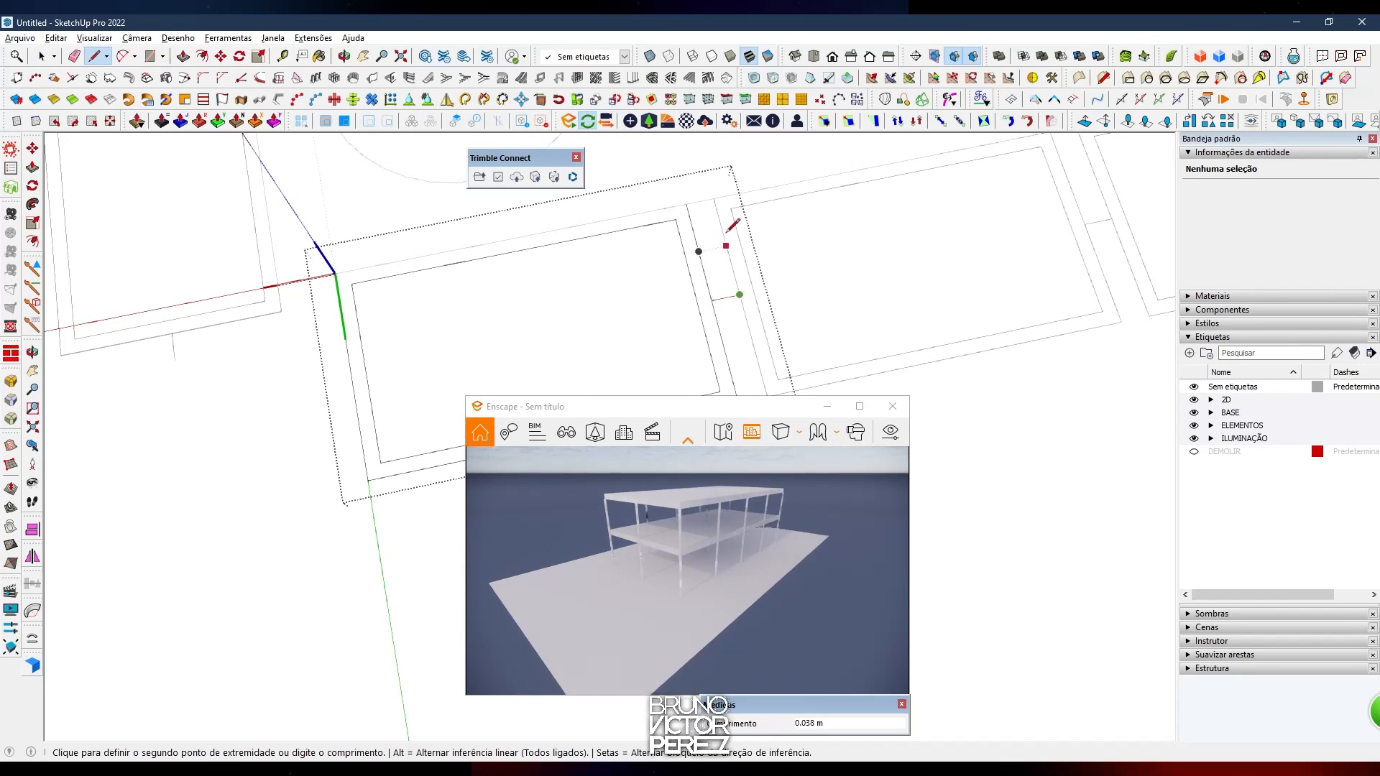
scroll(698, 215, "down", 1)
key("space")
scroll(697, 234, "down", 2)
scroll(696, 240, "down", 3)
left_click(704, 244)
scroll(704, 244, "down", 2)
middle_click_drag(704, 245, 658, 233)
middle_click_drag(652, 316, 679, 269)
scroll(694, 256, "down", 2)
key("m")
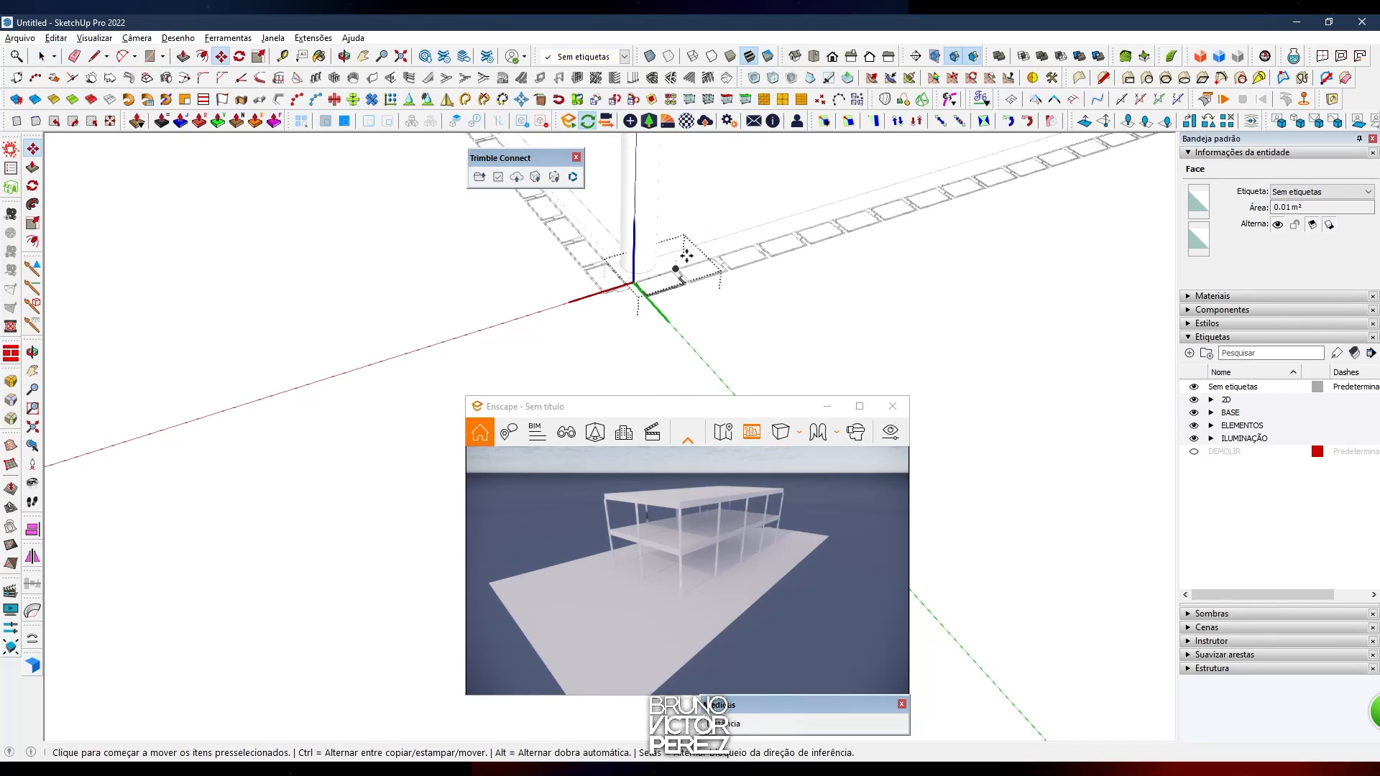
left_click(681, 263)
key("space")
middle_click_drag(681, 239, 679, 262)
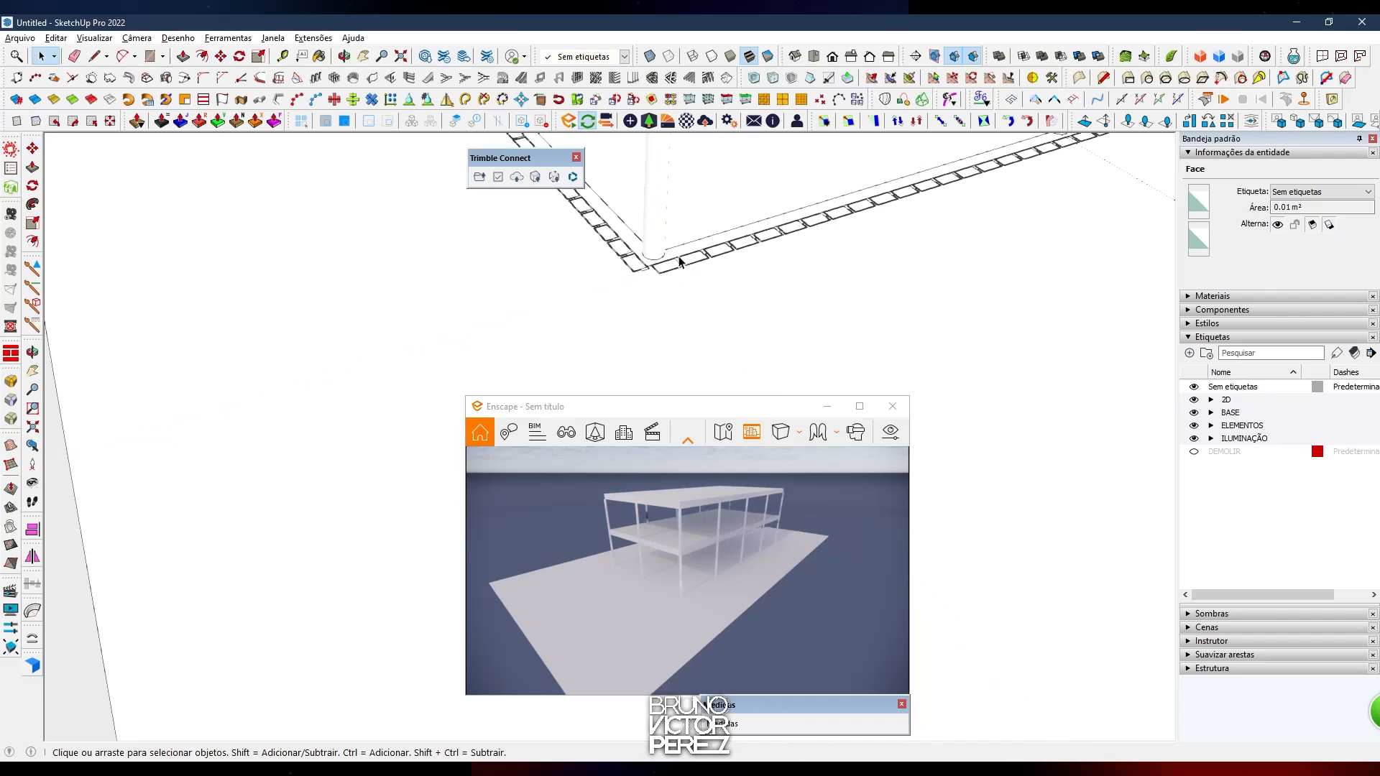
Select all instances of the module and move them straight up 3.5 m from the ground to the intermediate slab
left_click(680, 266)
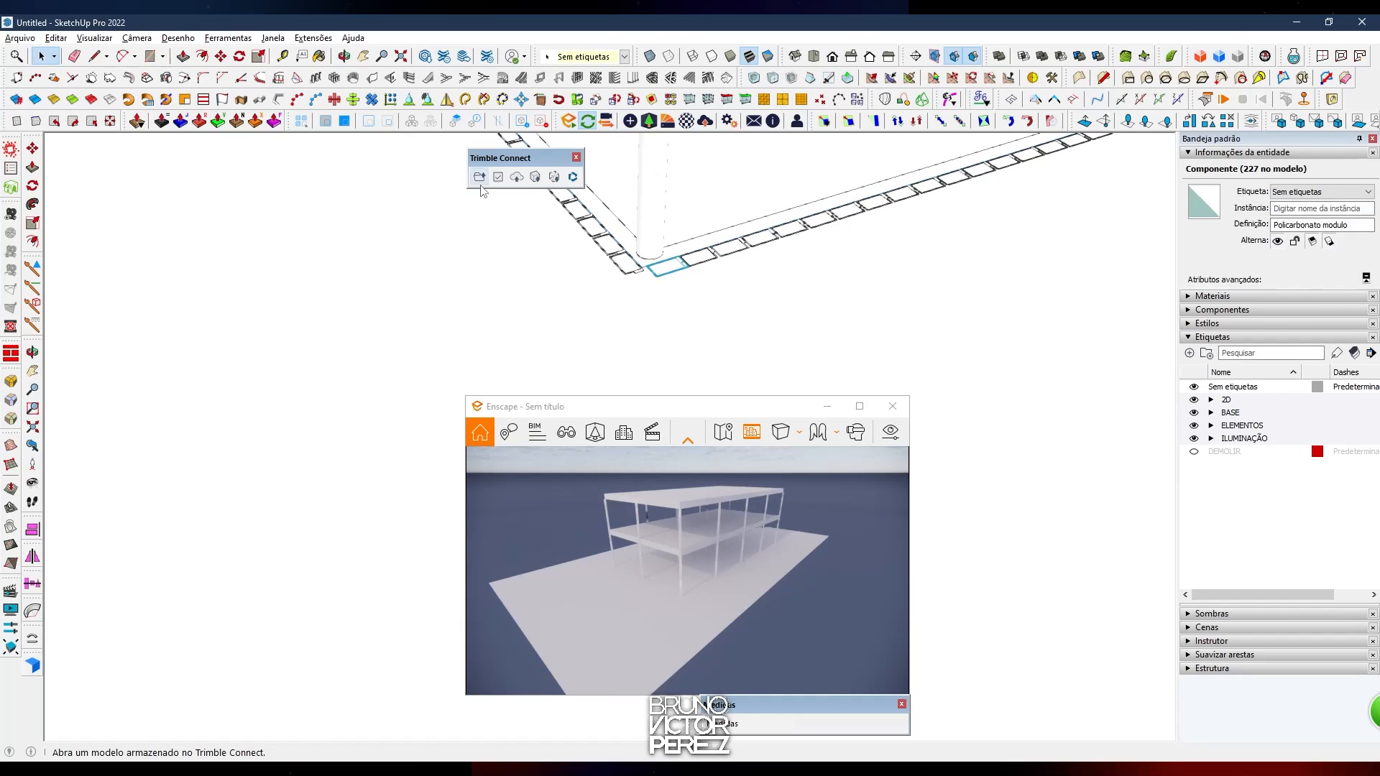
left_click(478, 121)
key("m")
scroll(647, 248, "up", 5)
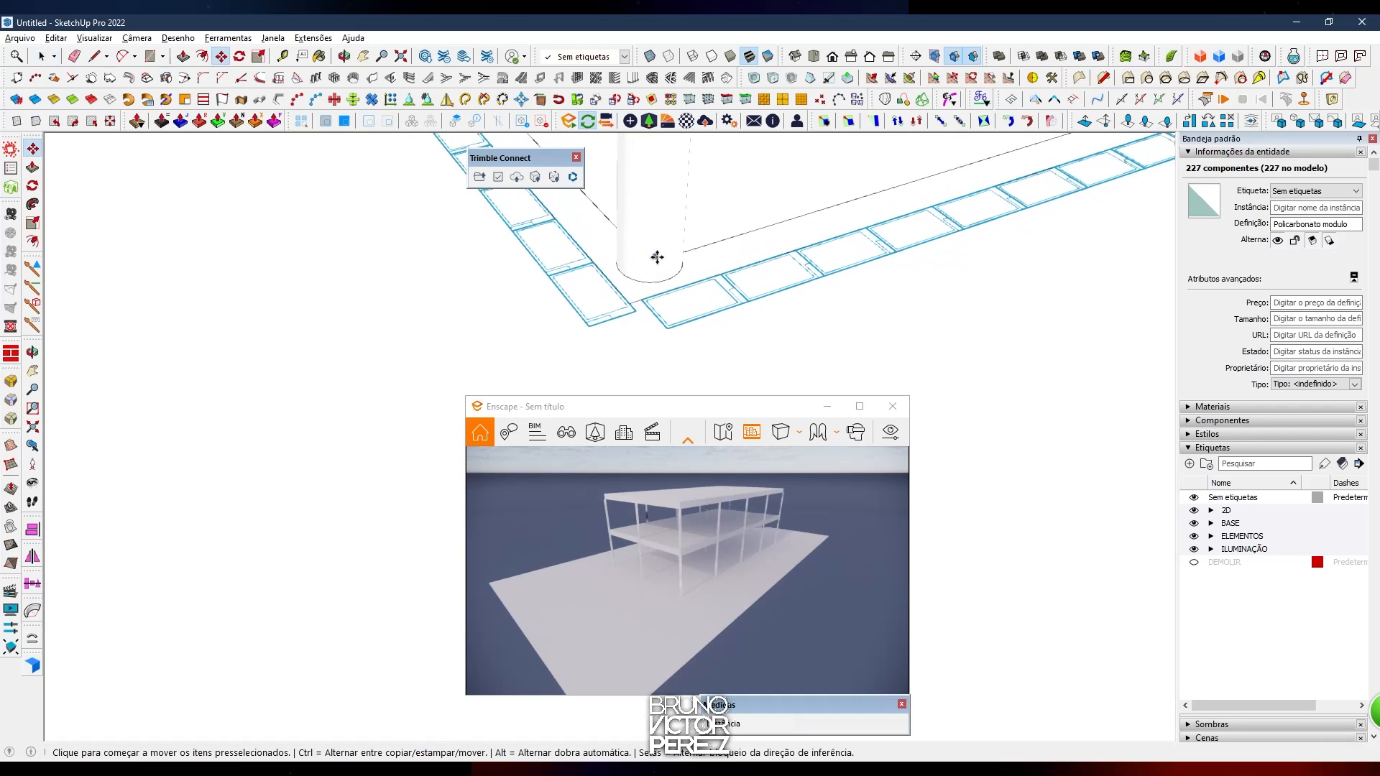
middle_click_drag(627, 303, 750, 281)
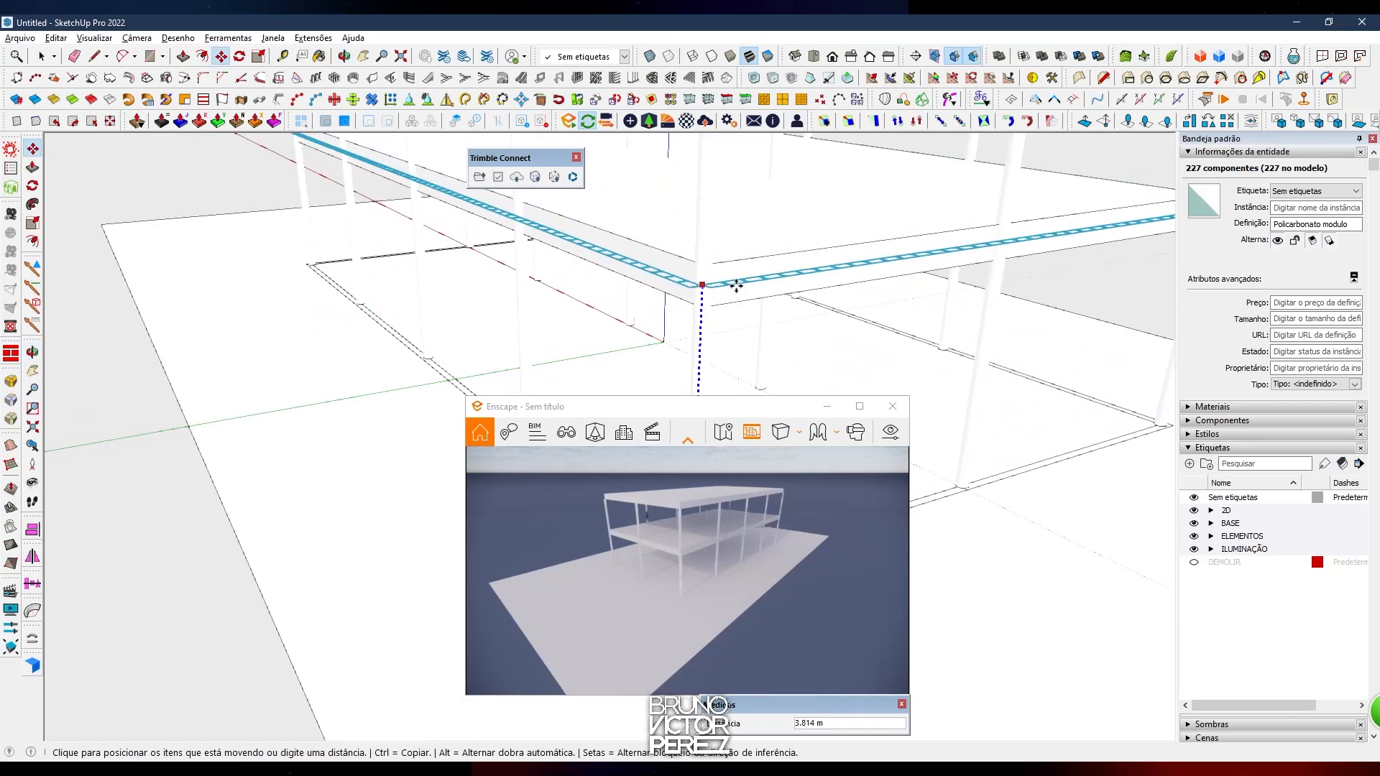
scroll(732, 281, "up", 2)
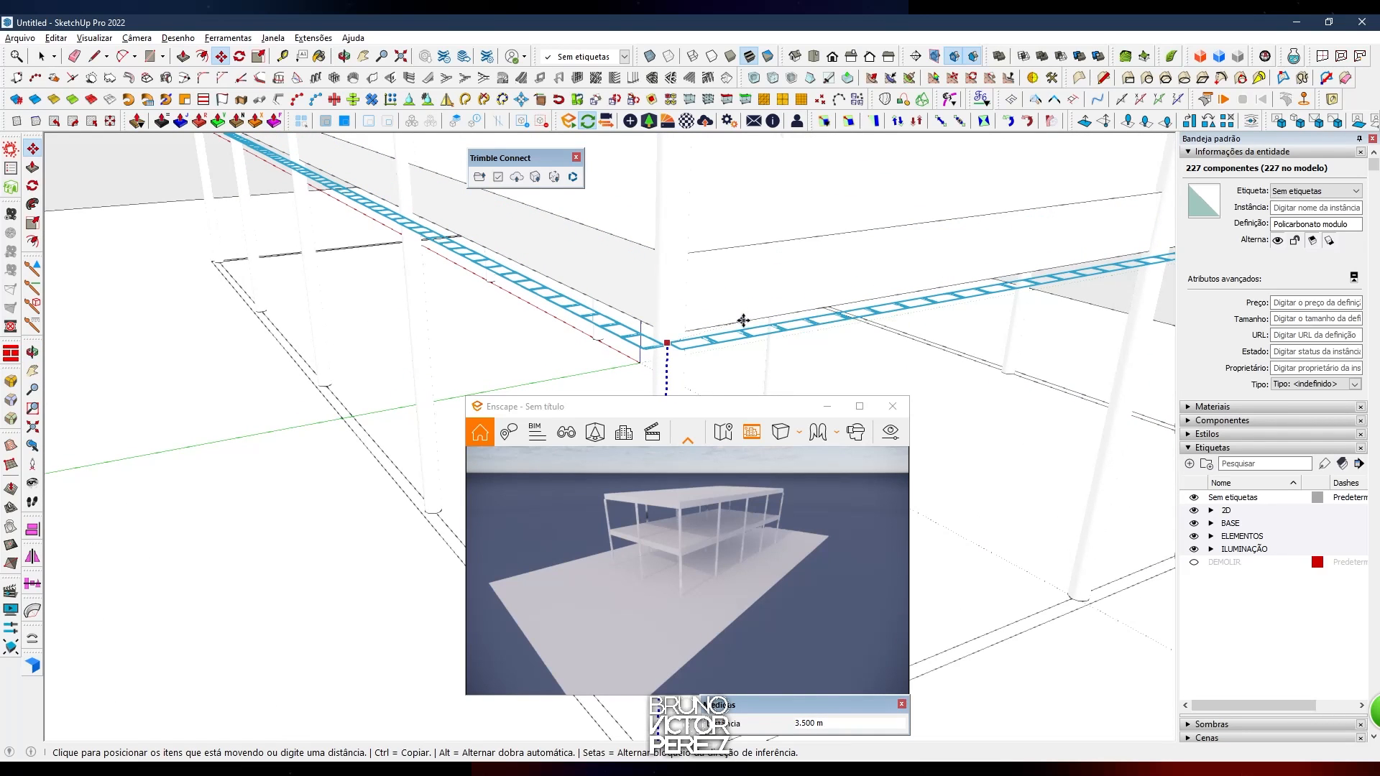
middle_click_drag(752, 320, 699, 330)
scroll(765, 302, "up", 3)
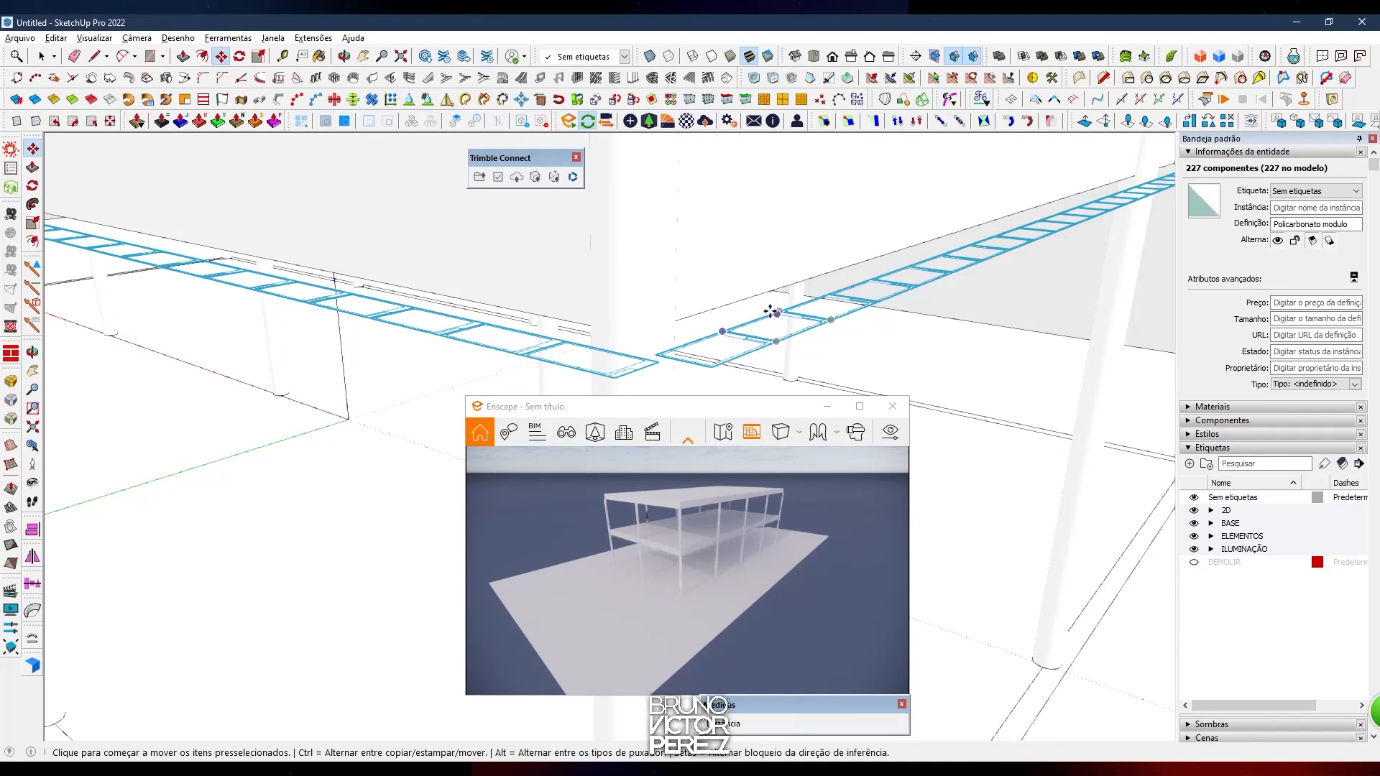
Lower all selected modules 0.25 m along the blue axis
left_click(779, 309)
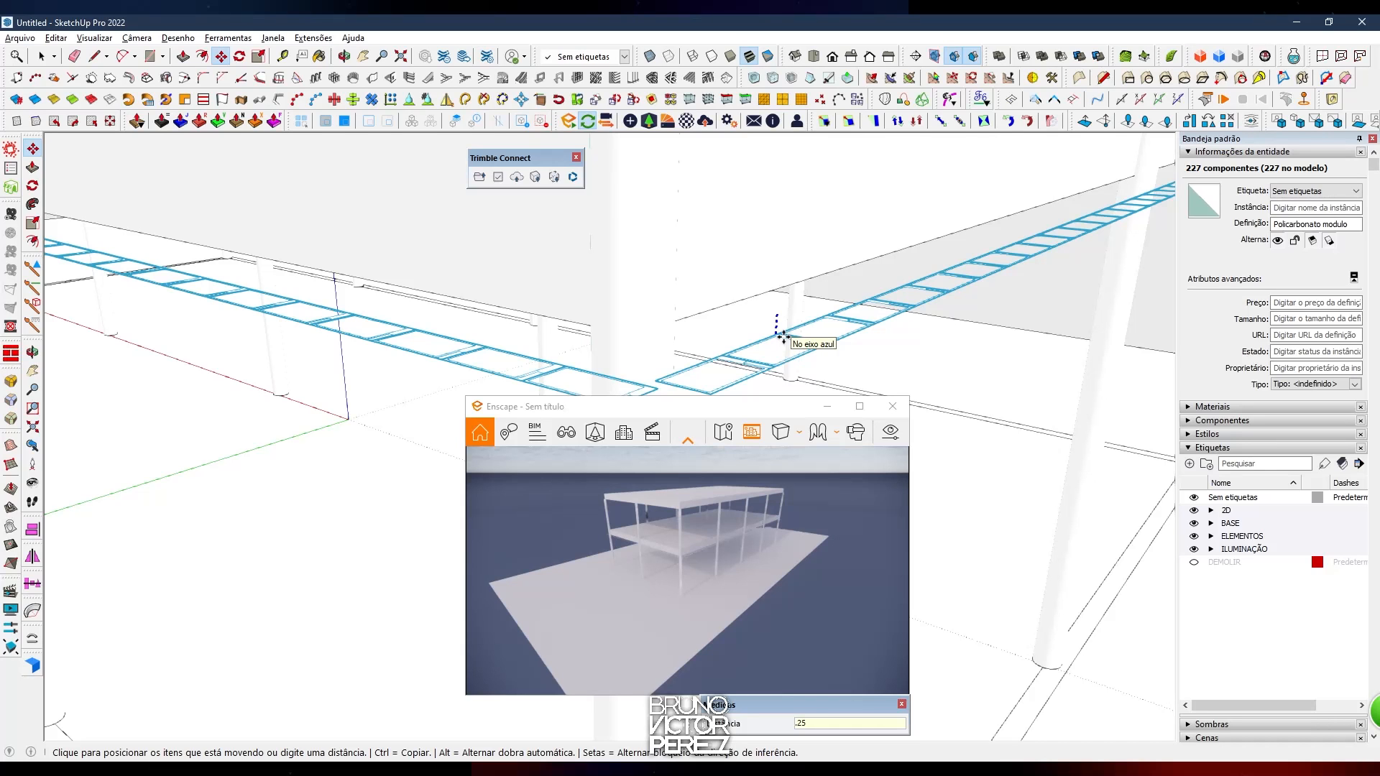
key("Return")
key("space")
Draw a short vertical reference line upward from the edge of the roof slab along the blue axis
middle_click_drag(790, 341, 756, 397)
scroll(764, 295, "up", 1)
key("l")
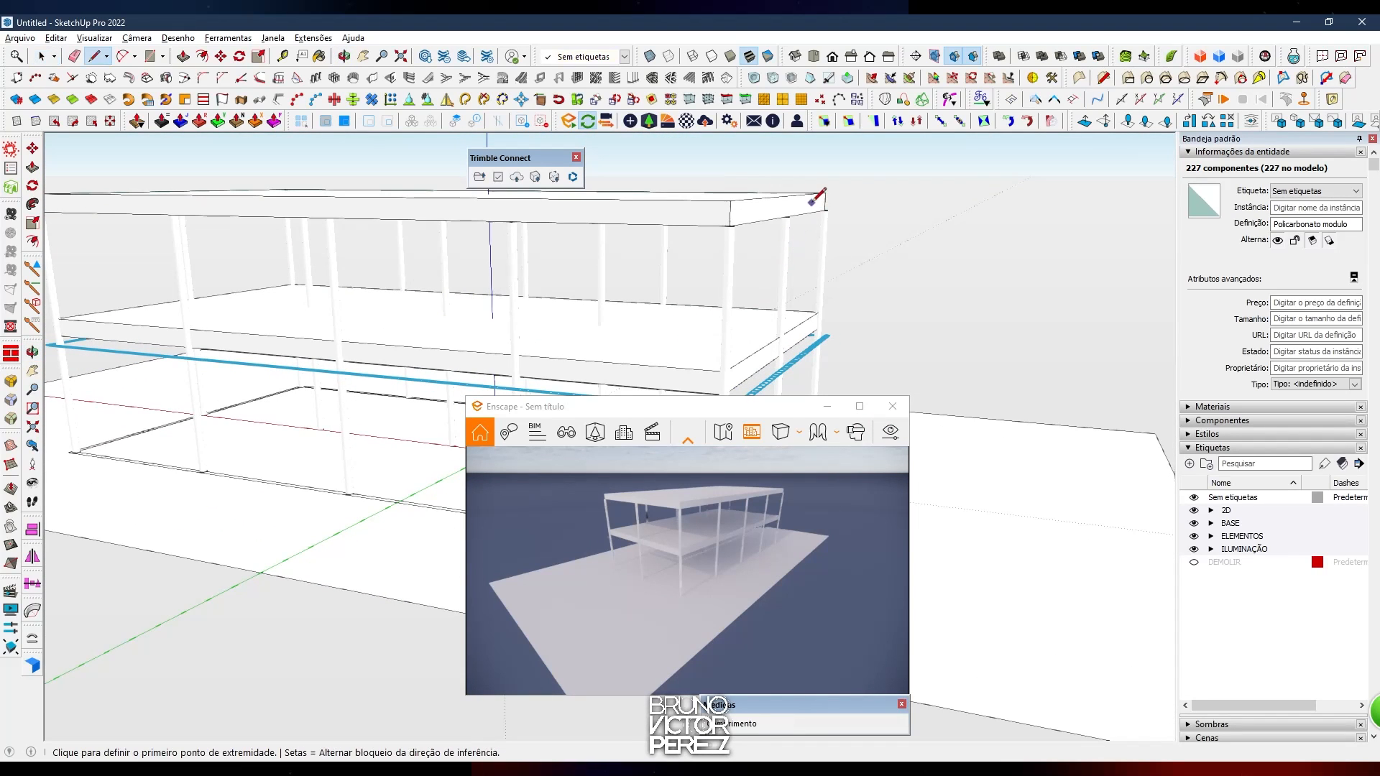
left_click(786, 196)
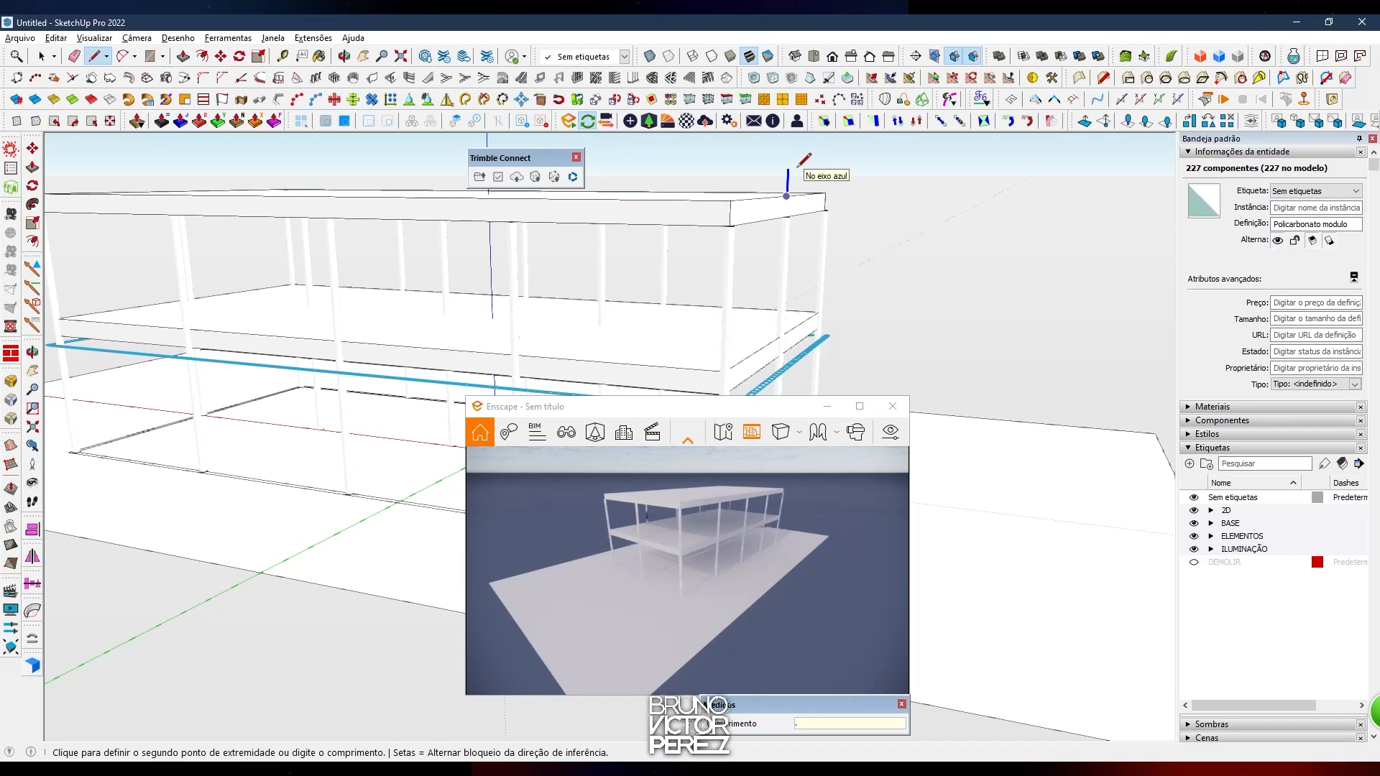
key("space")
Open one module, extrude its frame profile 4.75 m up to the end of the reference line, and close the component
middle_click_drag(787, 270, 776, 229, "shift")
middle_click_drag(820, 312, 690, 379)
double_click(795, 330)
scroll(704, 331, "up", 10)
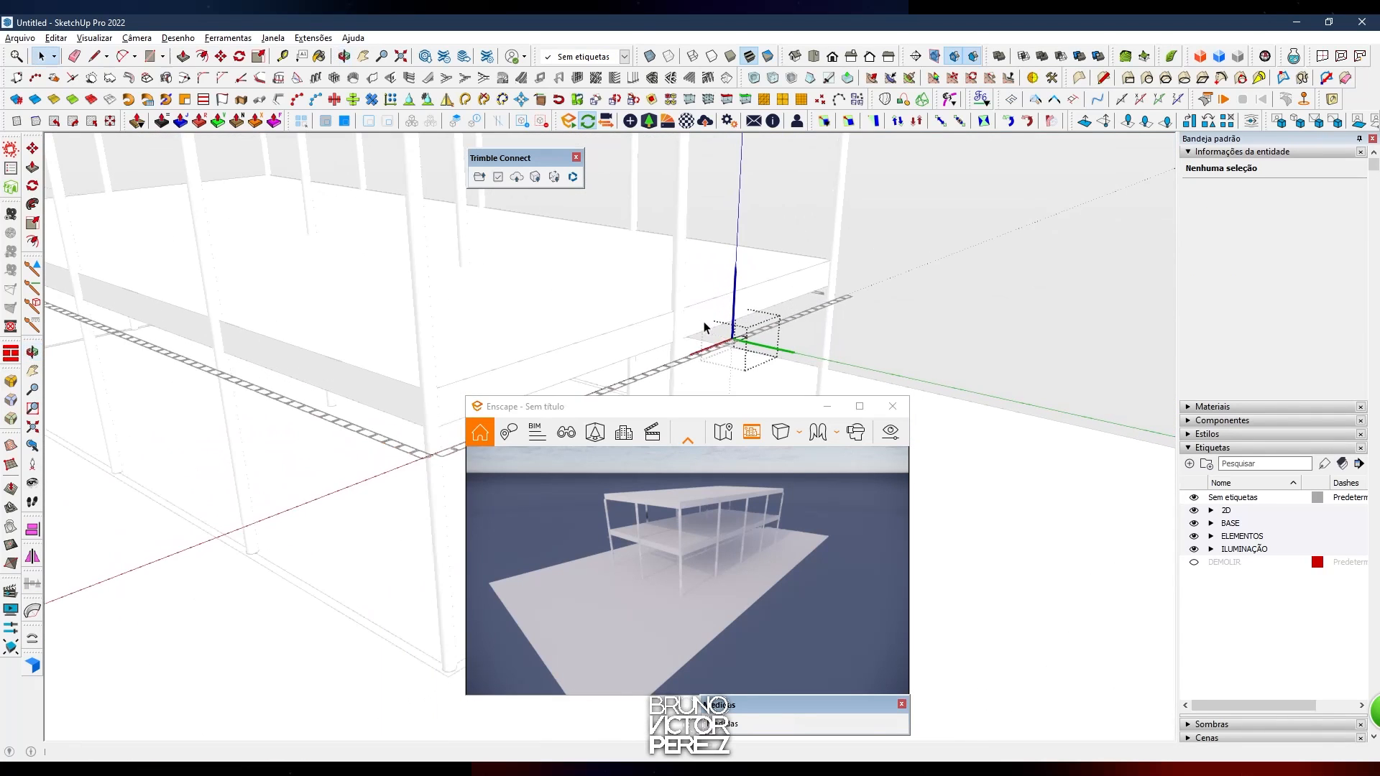
key("p")
middle_click_drag(750, 343, 791, 336)
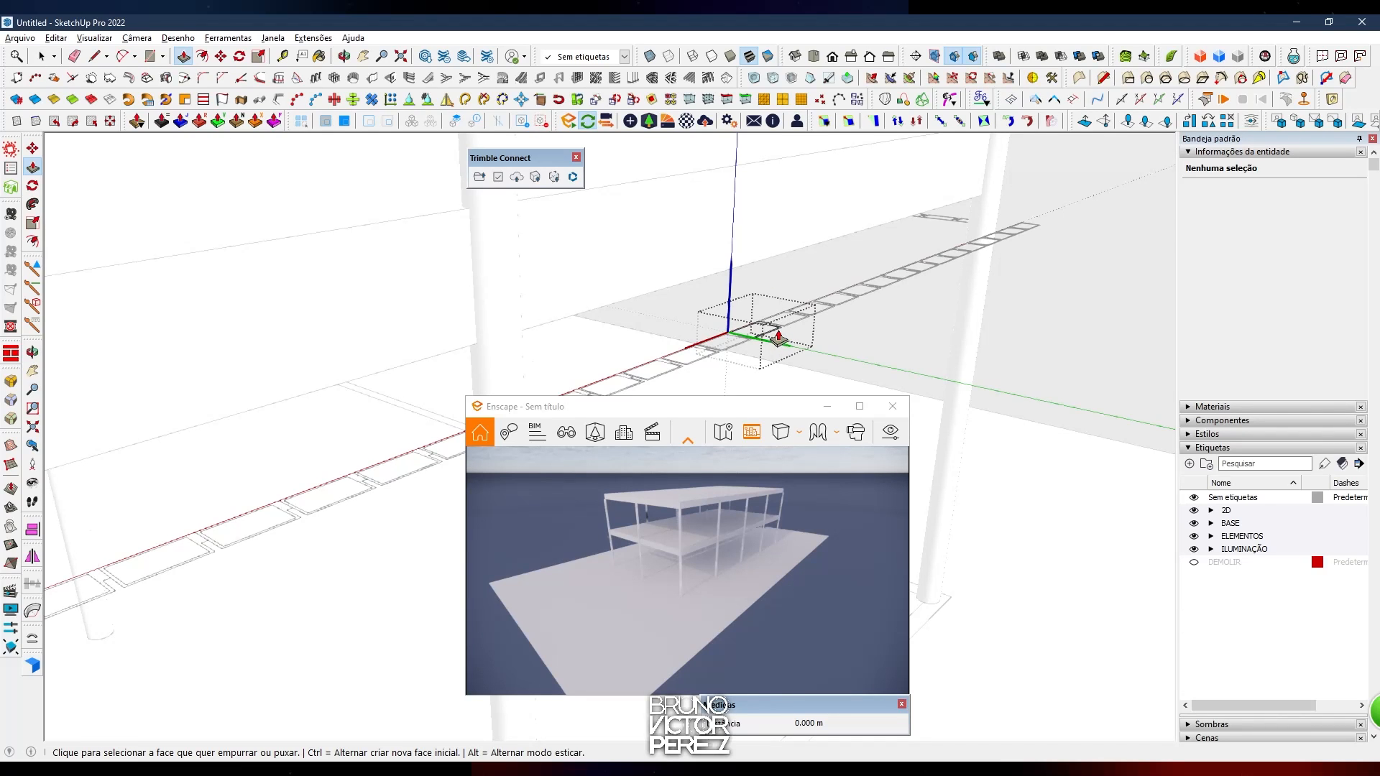
left_click(778, 333)
middle_click_drag(797, 209, 839, 308)
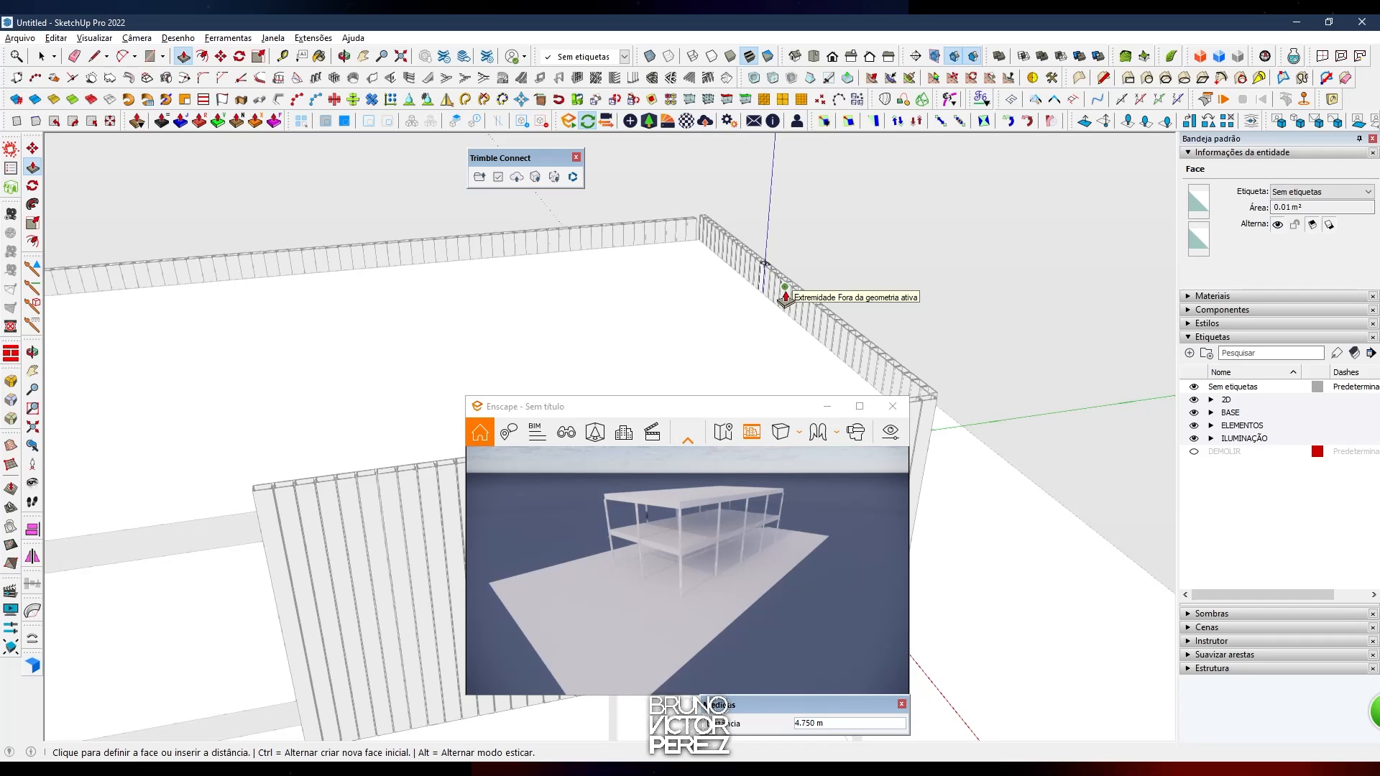
left_click(785, 296)
middle_click_drag(786, 299, 738, 124)
middle_click_drag(398, 298, 705, 262, "shift")
scroll(575, 299, "down", 3)
key("space")
key("Escape")
Select all module instances and scale their height along the blue axis by a factor of 0.5
left_click(581, 290)
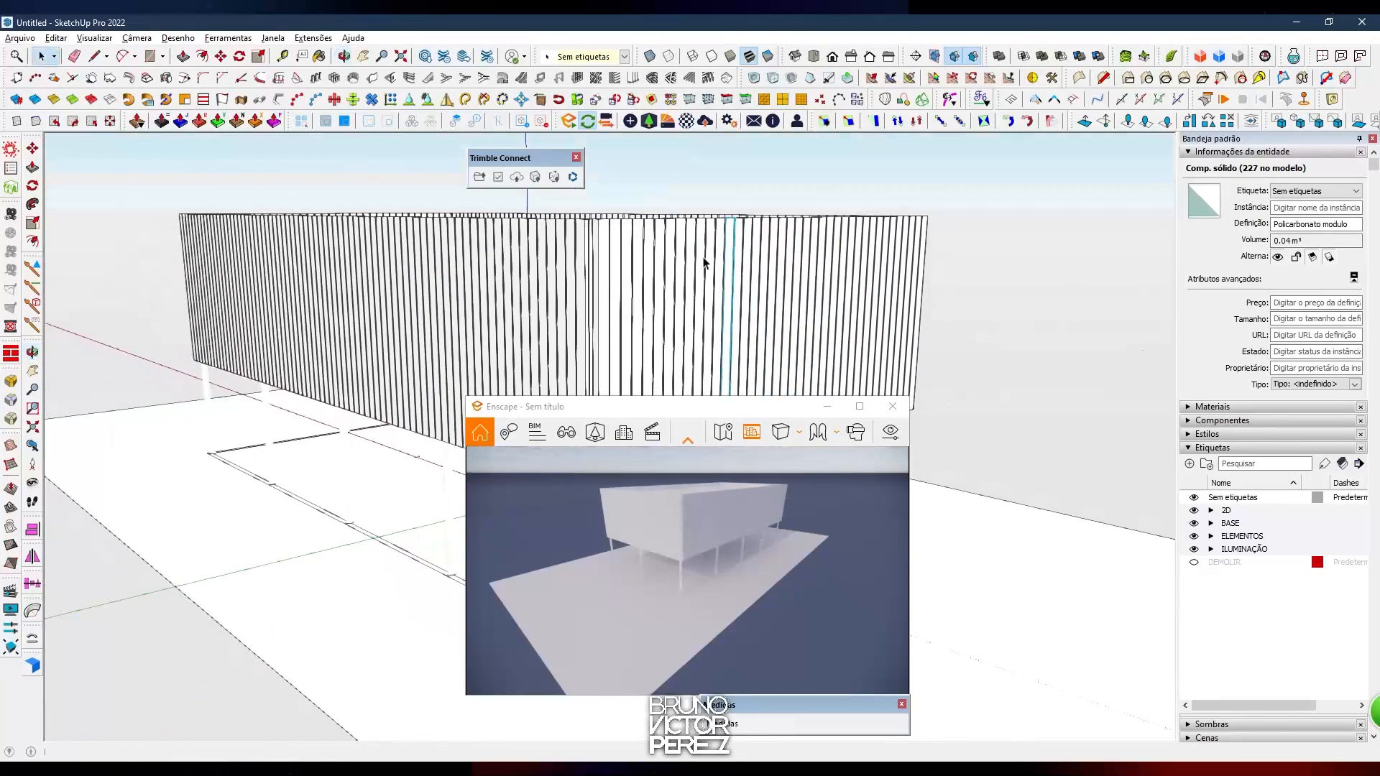
left_click(475, 121)
scroll(671, 314, "down", 2)
key("s")
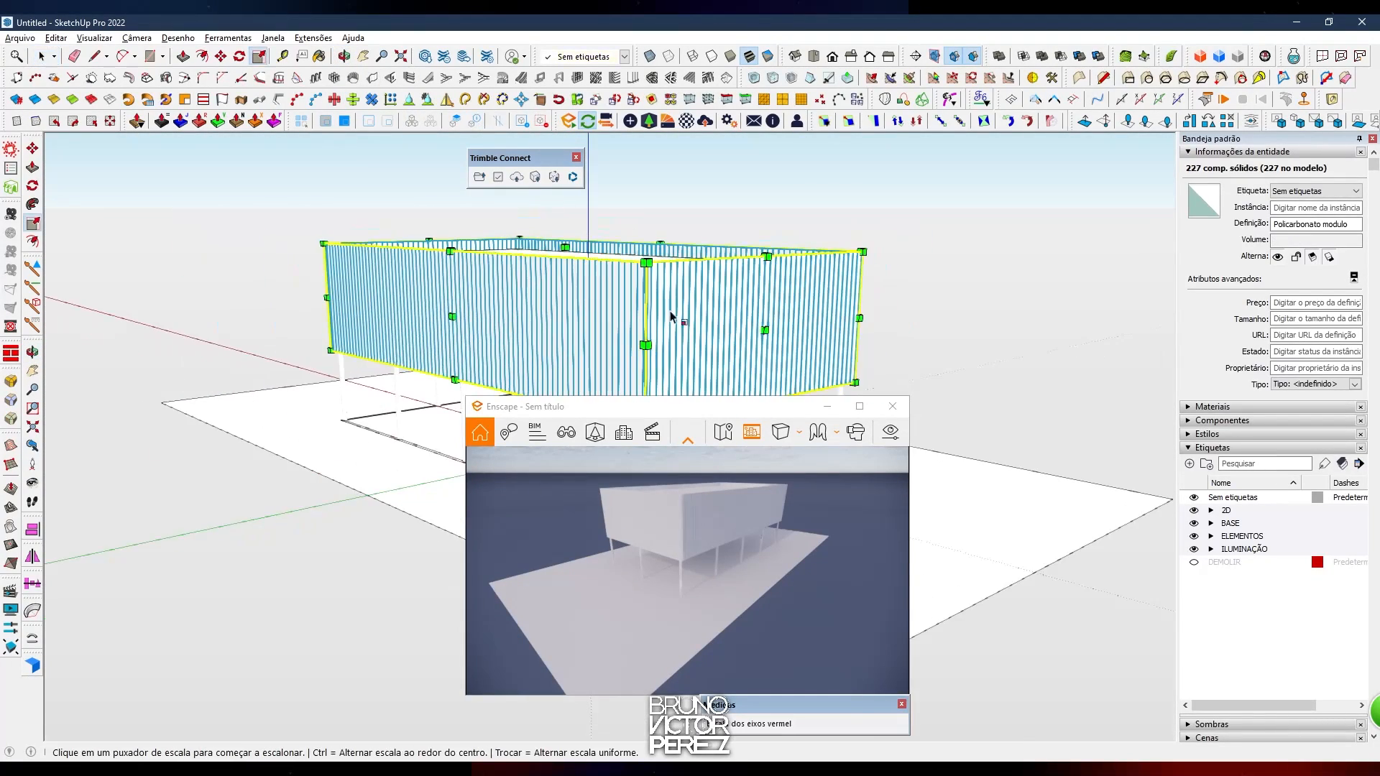
scroll(585, 281, "up", 1)
left_click(558, 238)
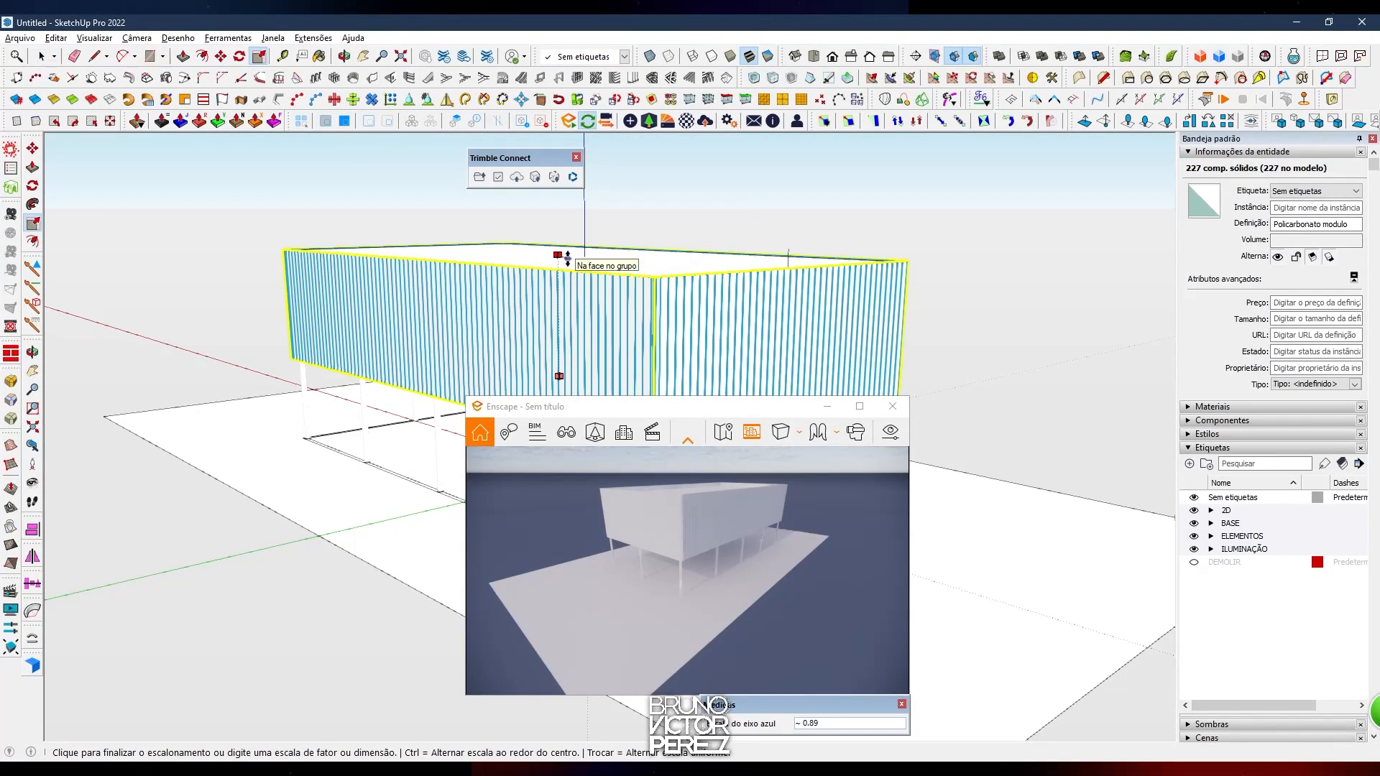
middle_click_drag(622, 237, 690, 230)
type(".5")
key("Return")
key("space")
Copy the half-height modules up 2.375 m so the second row sits on top of the first
middle_click_drag(769, 285, 759, 178, "shift")
scroll(759, 181, "up", 5)
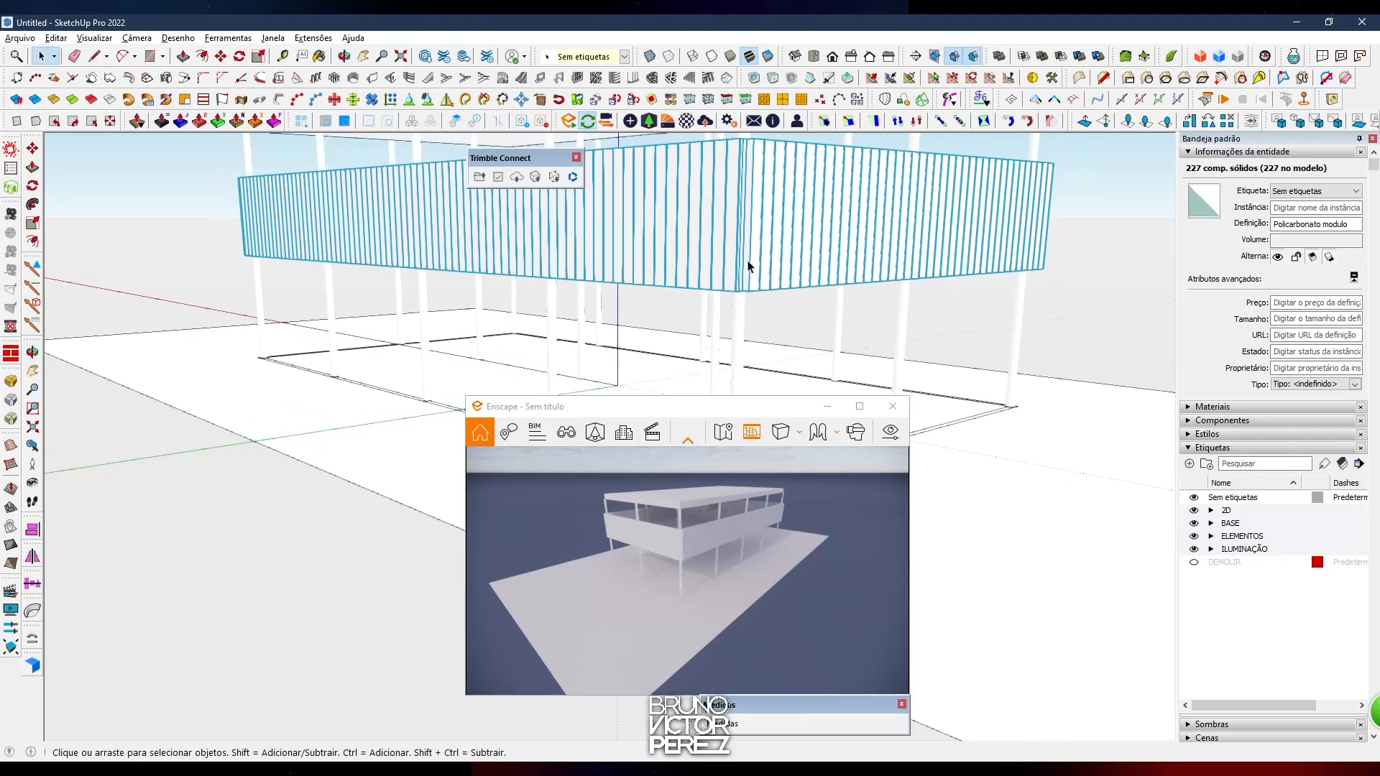
scroll(755, 293, "up", 2)
key("m")
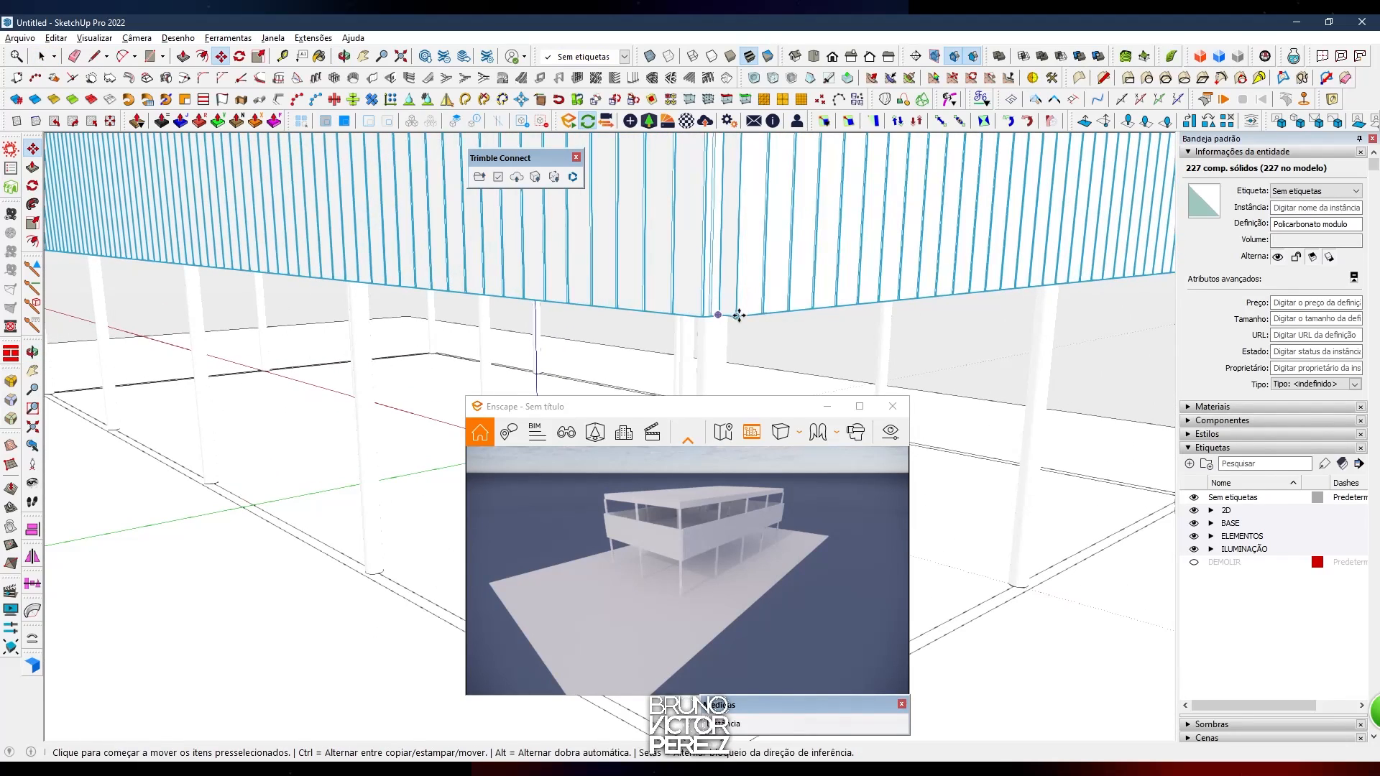
left_click(740, 314)
key("ctrl")
middle_click_drag(764, 185, 752, 386, "shift")
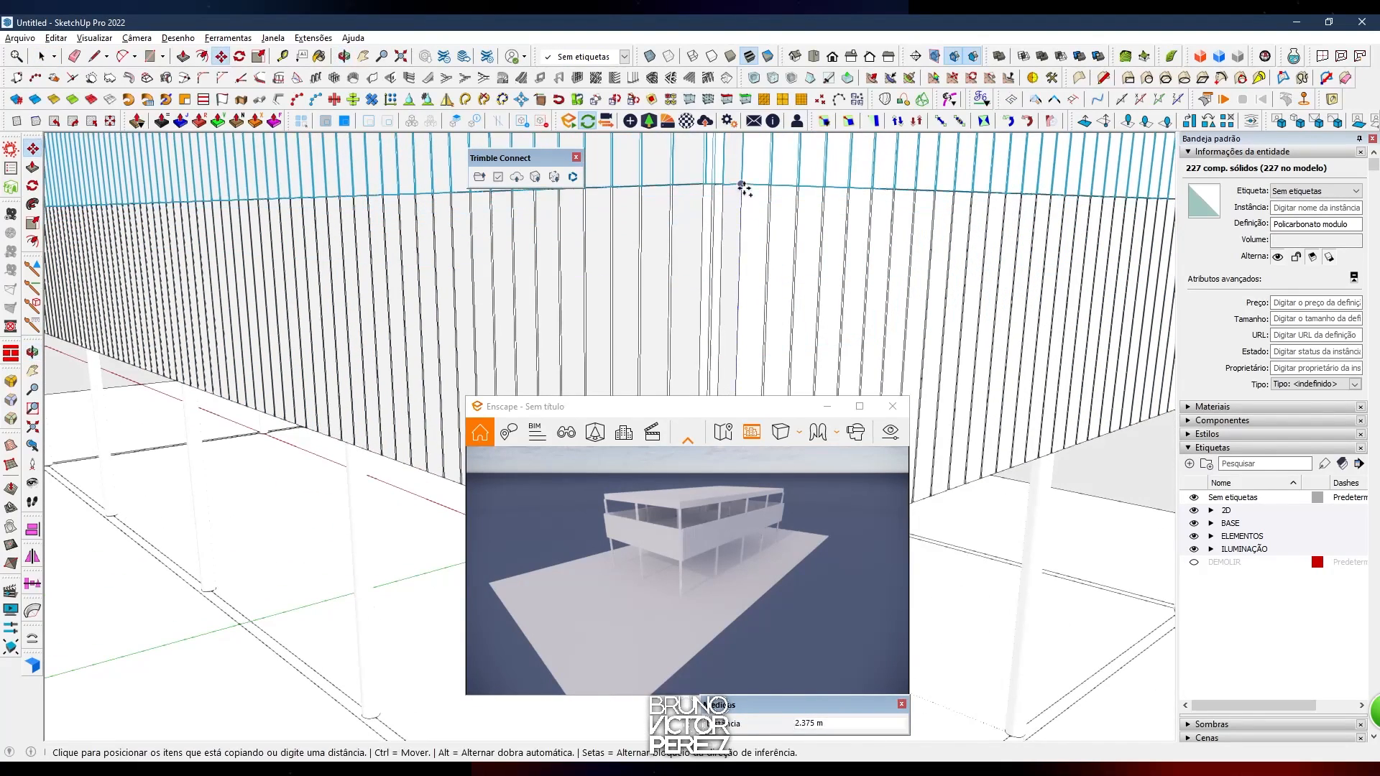
left_click(742, 185)
Move the upper row of modules slightly up along the blue axis to leave a joint above the lower row
middle_click_drag(742, 184, 762, 305, "shift")
scroll(762, 305, "up", 2)
left_click(747, 295)
scroll(747, 288, "up", 2)
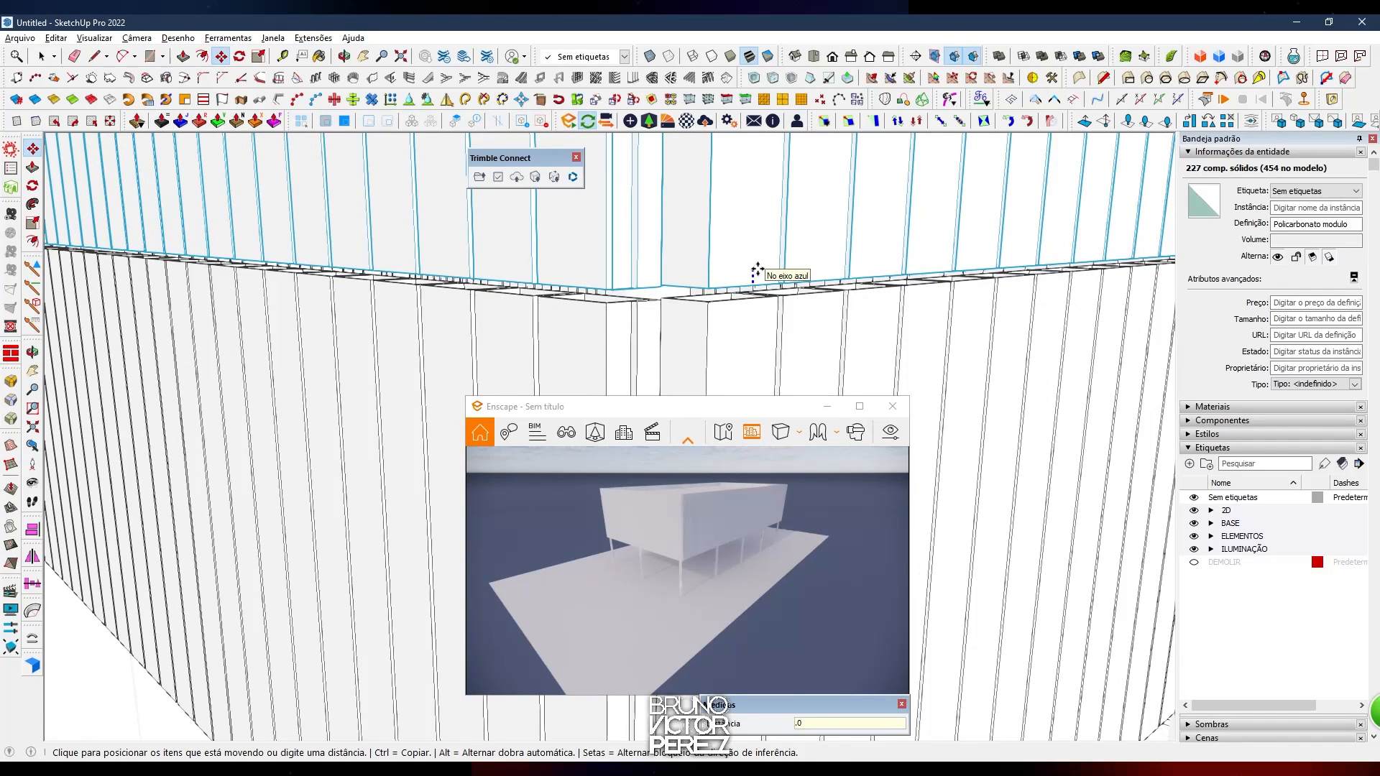
key("Escape")
key("Return")
key("space")
scroll(757, 270, "down", 3)
left_click(758, 271)
Select every Policarbonato modulo instance on the facade and show the model in top view
scroll(762, 272, "down", 4)
mouse_move(768, 273)
middle_mouse_down()
mouse_move(865, 267)
mouse_move(890, 287)
mouse_move(582, 317)
mouse_move(739, 314)
mouse_move(444, 333)
mouse_move(388, 389)
mouse_move(331, 417)
mouse_move(159, 427)
mouse_move(379, 376)
mouse_move(653, 502)
mouse_move(818, 536)
mouse_move(683, 316)
mouse_move(493, 335)
mouse_move(1085, 360)
mouse_move(877, 269)
mouse_move(920, 350)
middle_mouse_up()
scroll(920, 350, "up", 3)
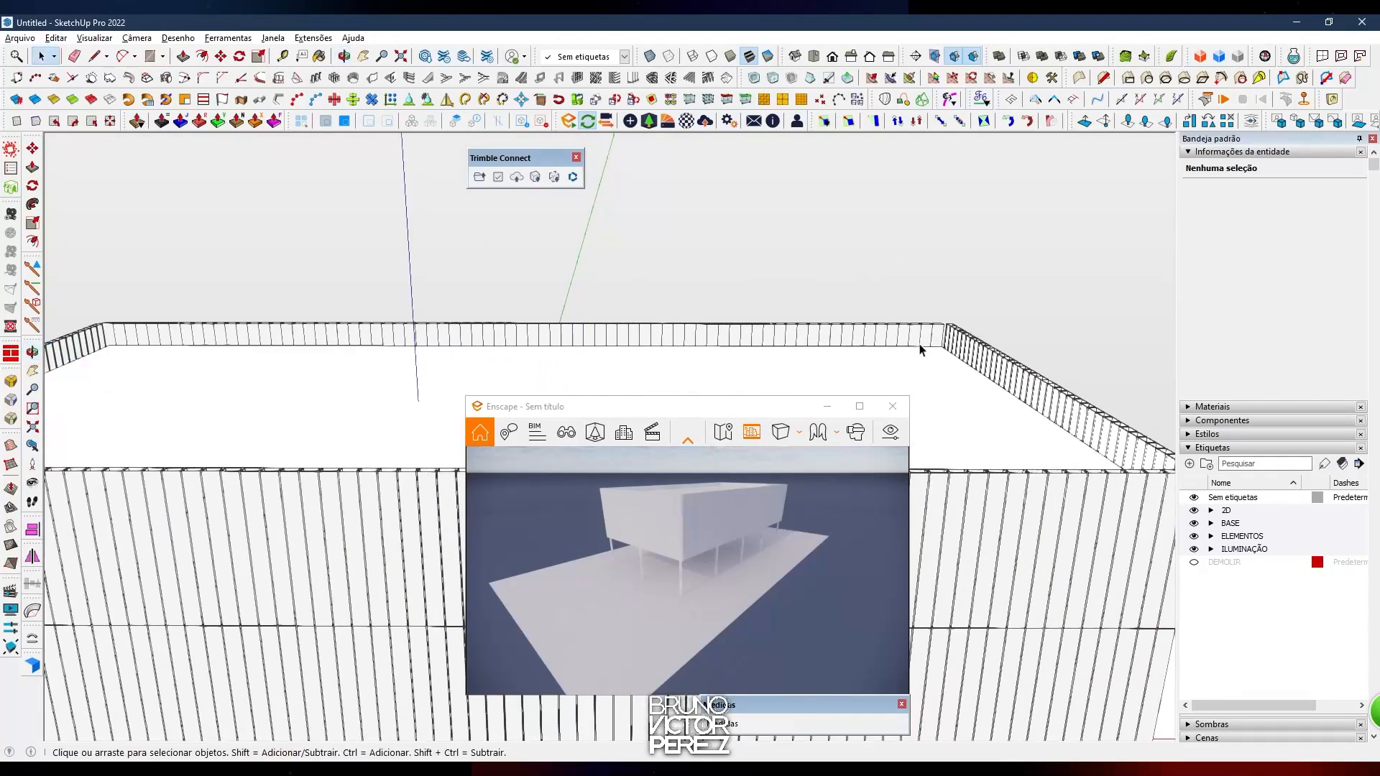
scroll(817, 246, "down", 5)
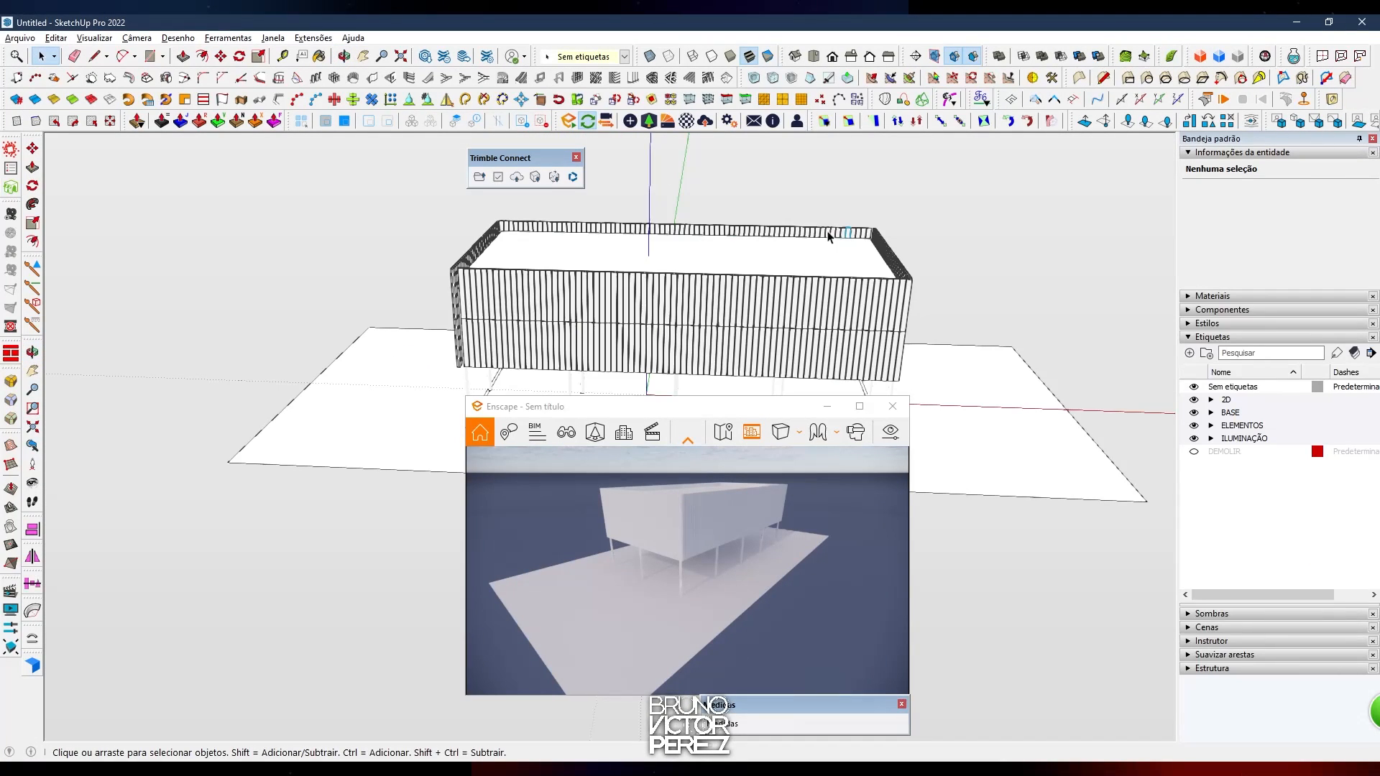
left_click(828, 237)
scroll(715, 281, "down", 1)
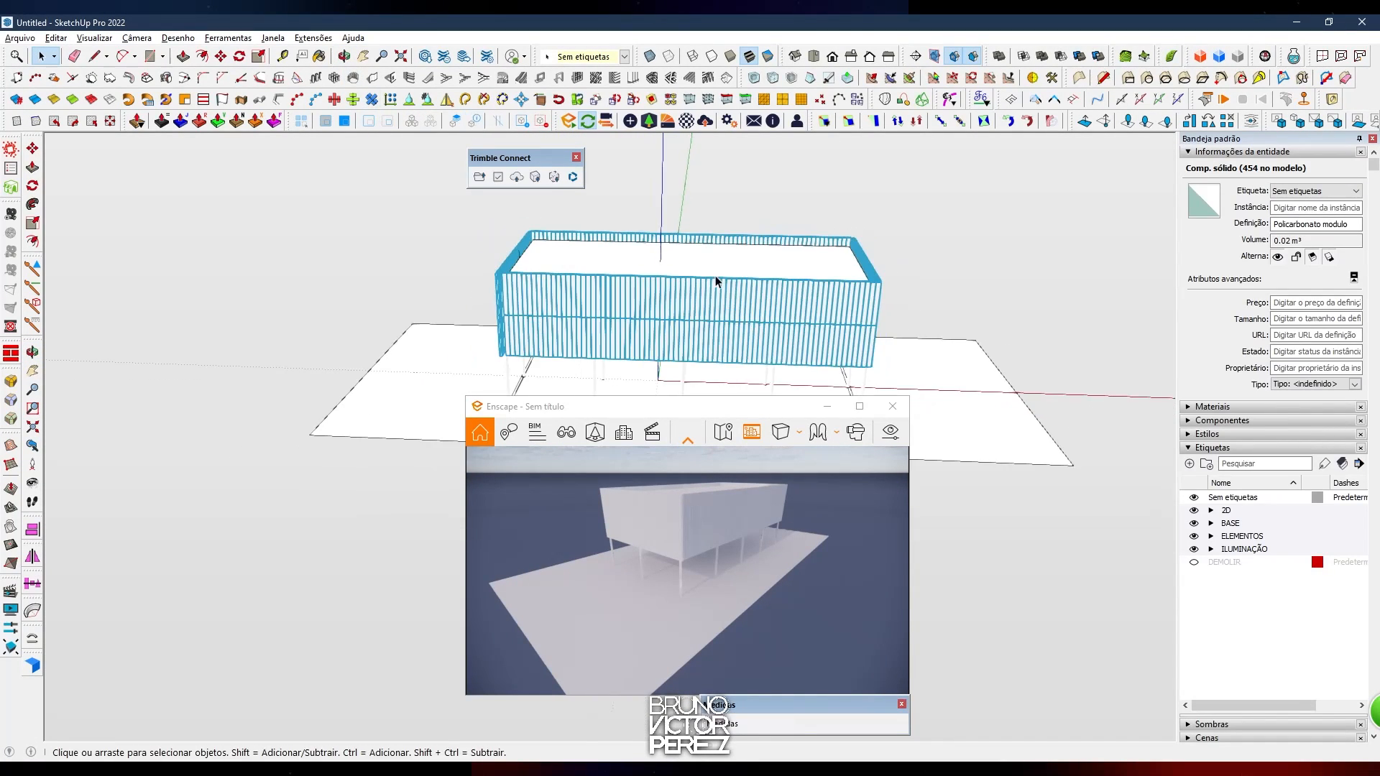
key("F3")
scroll(743, 231, "down", 4)
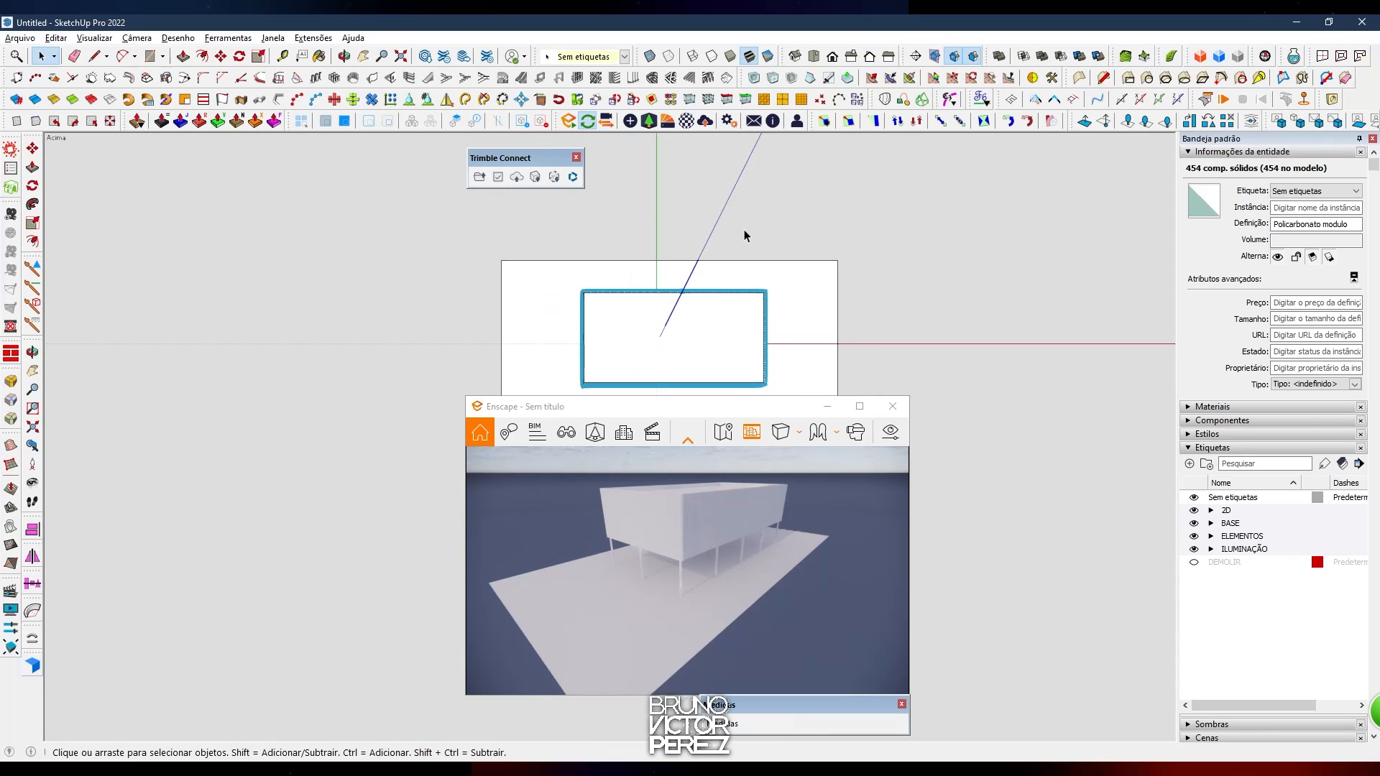
Reduce the selection to the modules along one long facade and make them a component named placa policarbonato
scroll(741, 288, "up", 3)
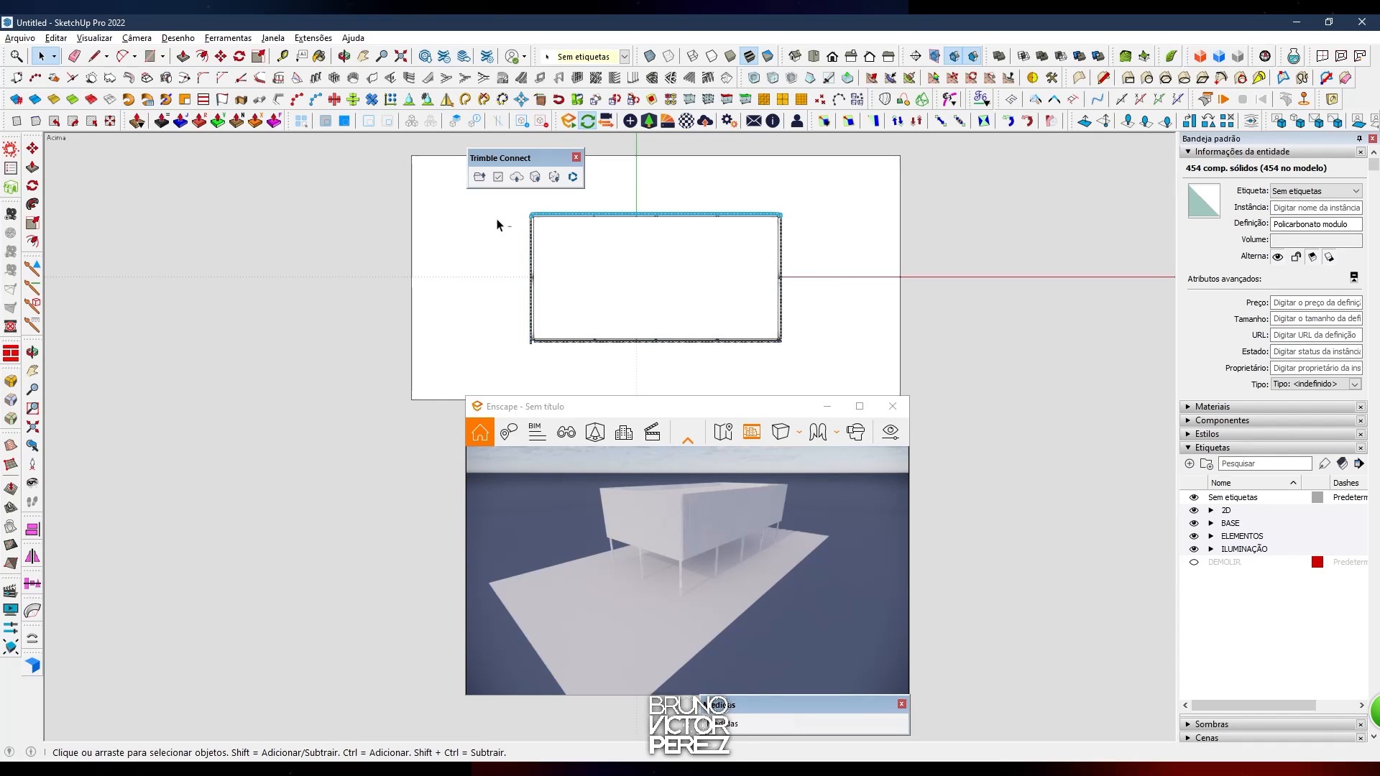
scroll(754, 209, "up", 5)
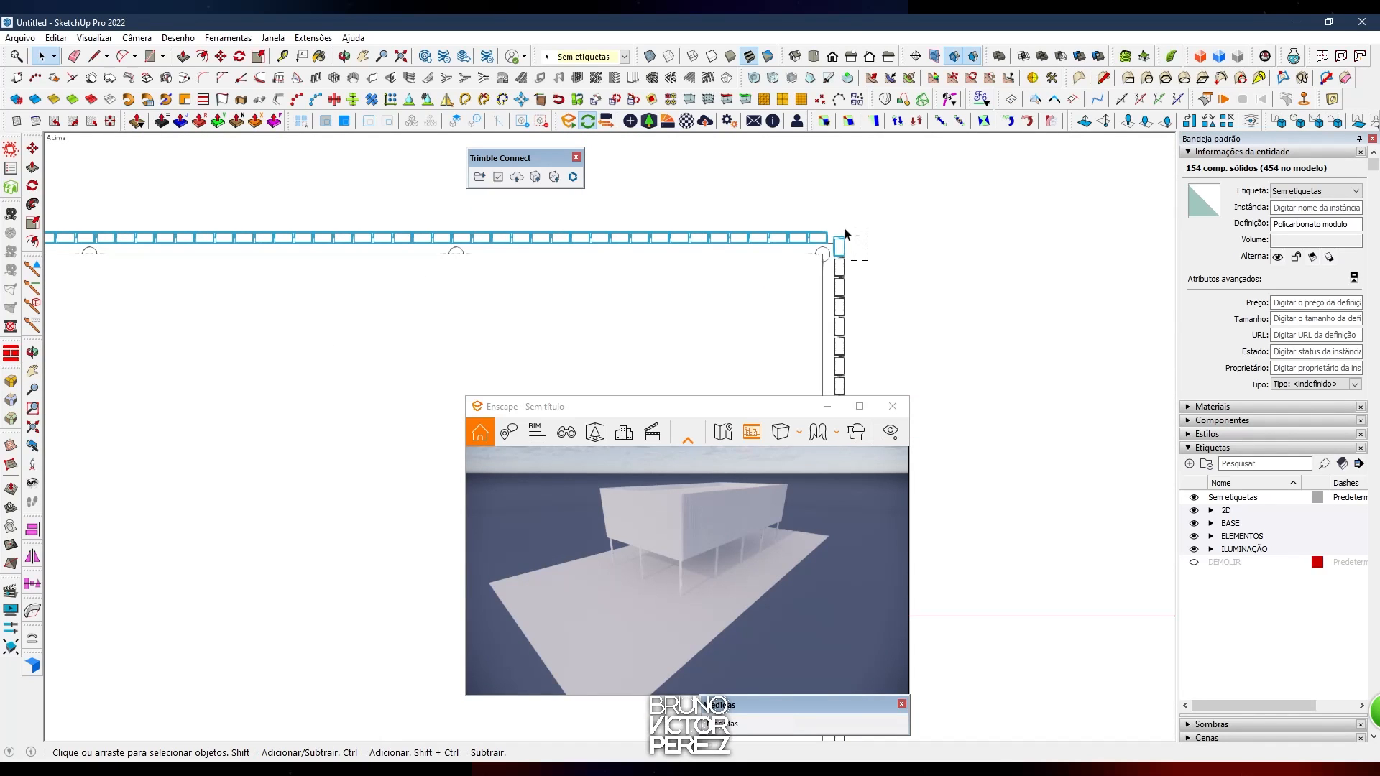
scroll(919, 243, "down", 5)
scroll(496, 266, "up", 5)
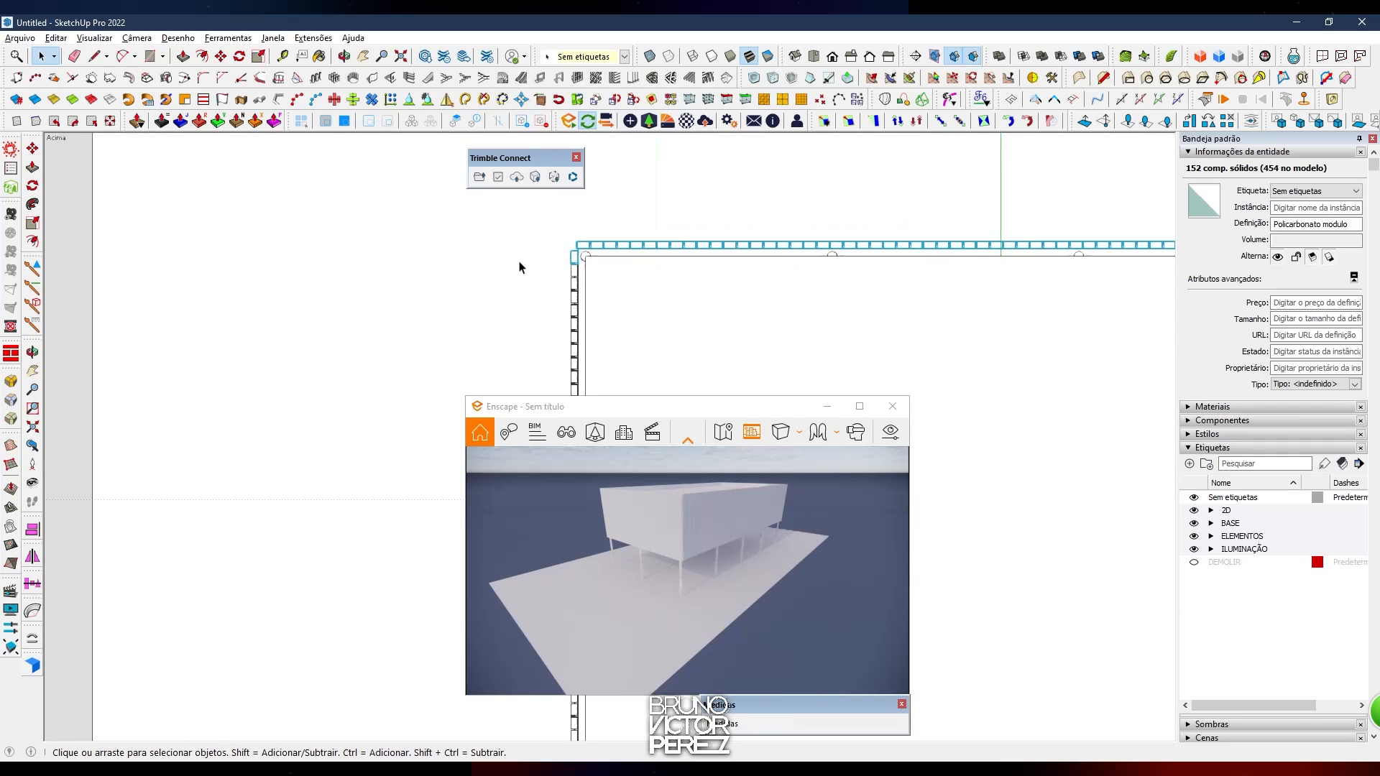
scroll(574, 260, "down", 6)
middle_click_drag(548, 302, 470, 255)
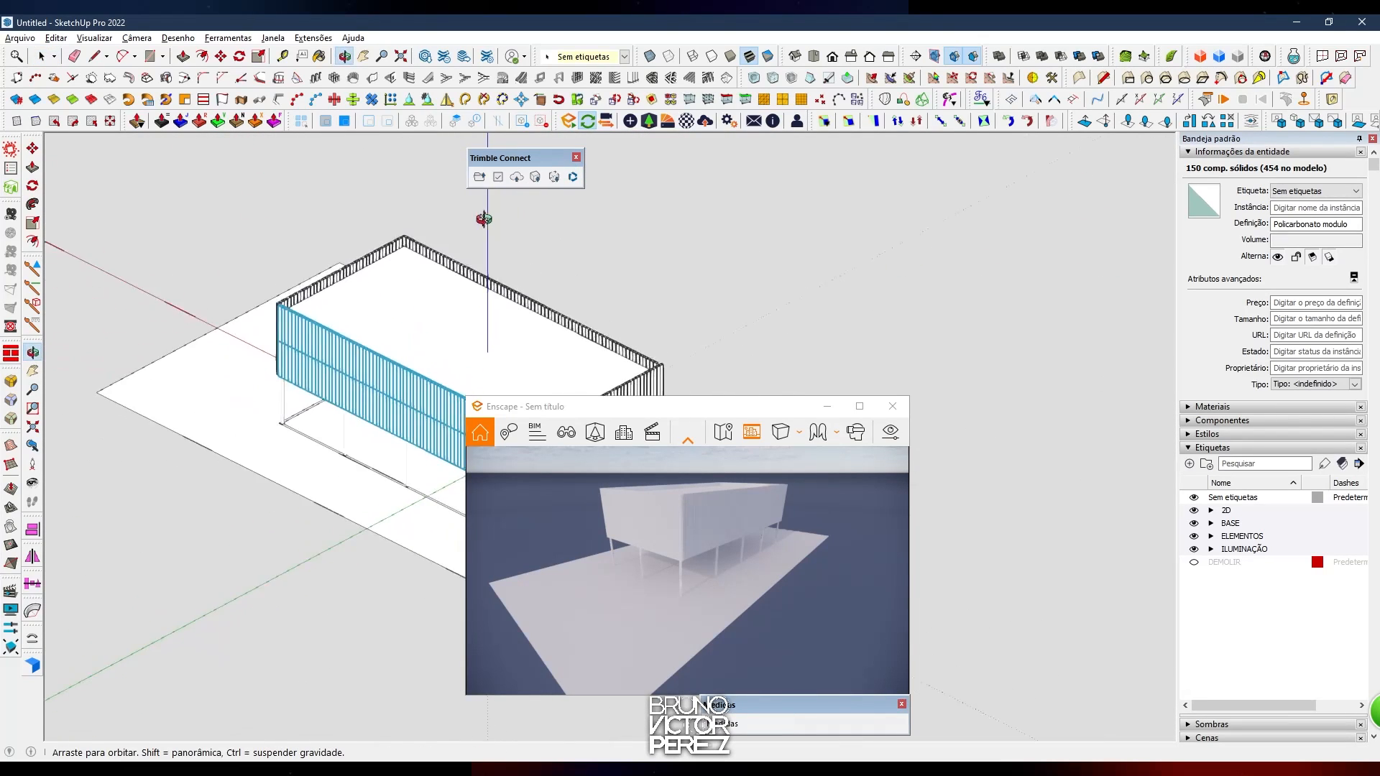
key("g")
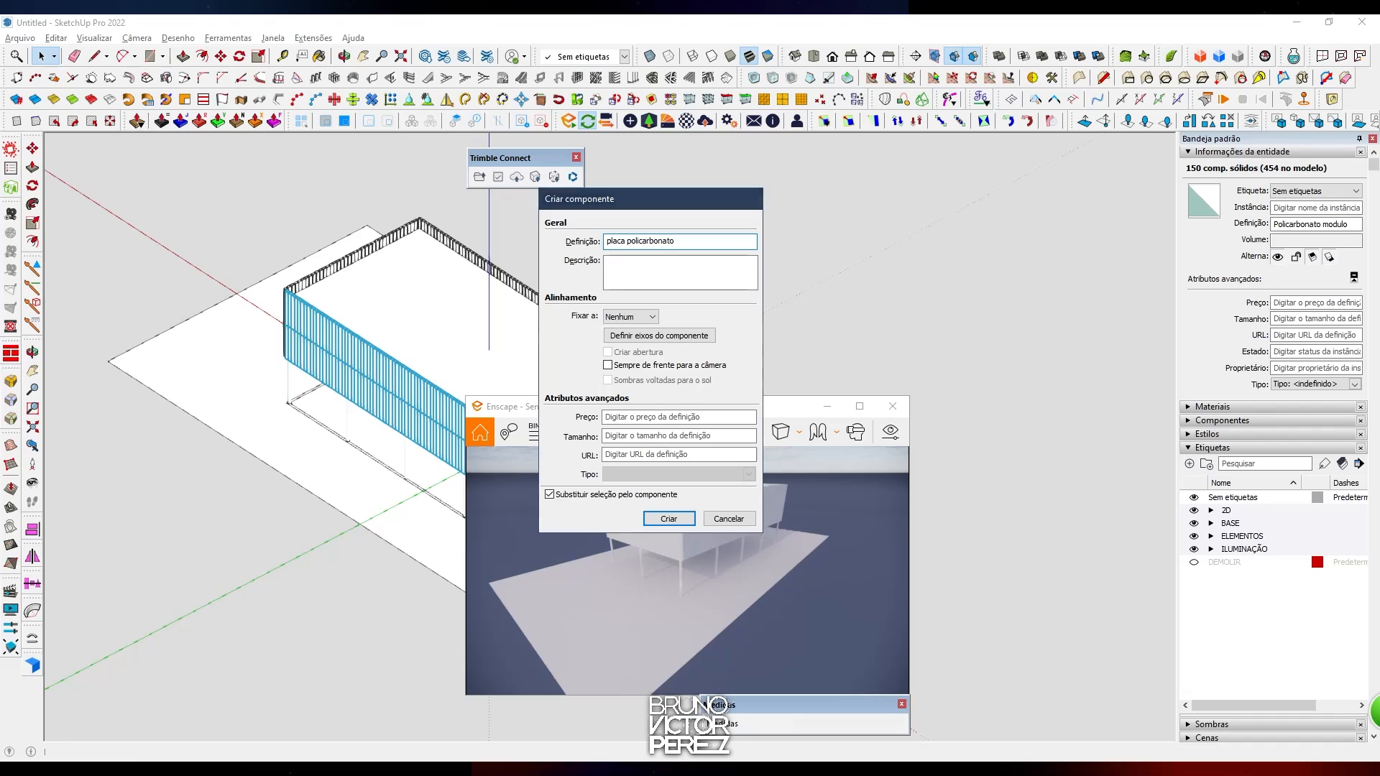
type("placa policarbonato")
key("Return")
Examine the facade corners where the long and short rows of modules meet
middle_click_drag(693, 374, 940, 330)
left_click(813, 315)
scroll(812, 316, "down", 2)
middle_click_drag(812, 316, 1069, 321)
mouse_move(636, 216)
middle_mouse_down()
mouse_move(761, 234)
mouse_move(745, 170)
mouse_move(627, 191)
middle_mouse_up()
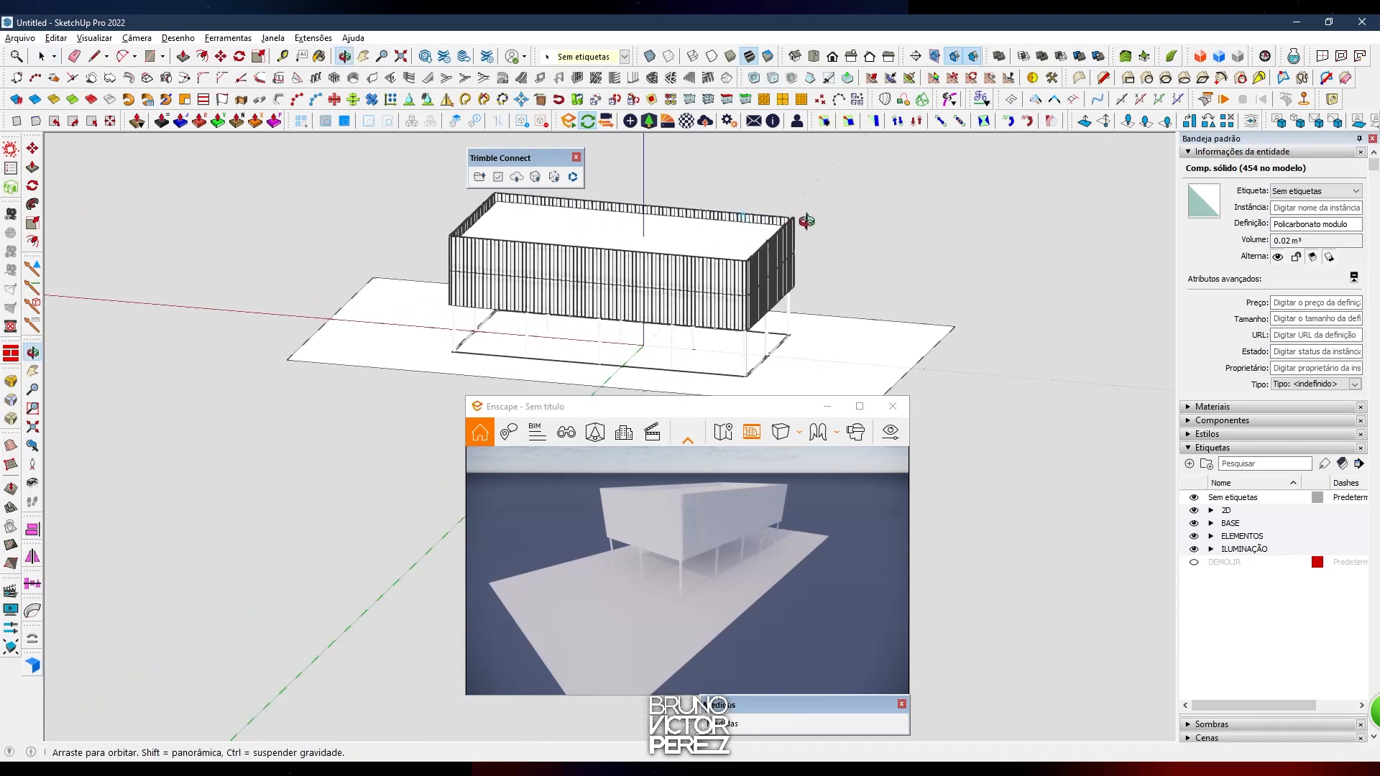
scroll(808, 222, "up", 5)
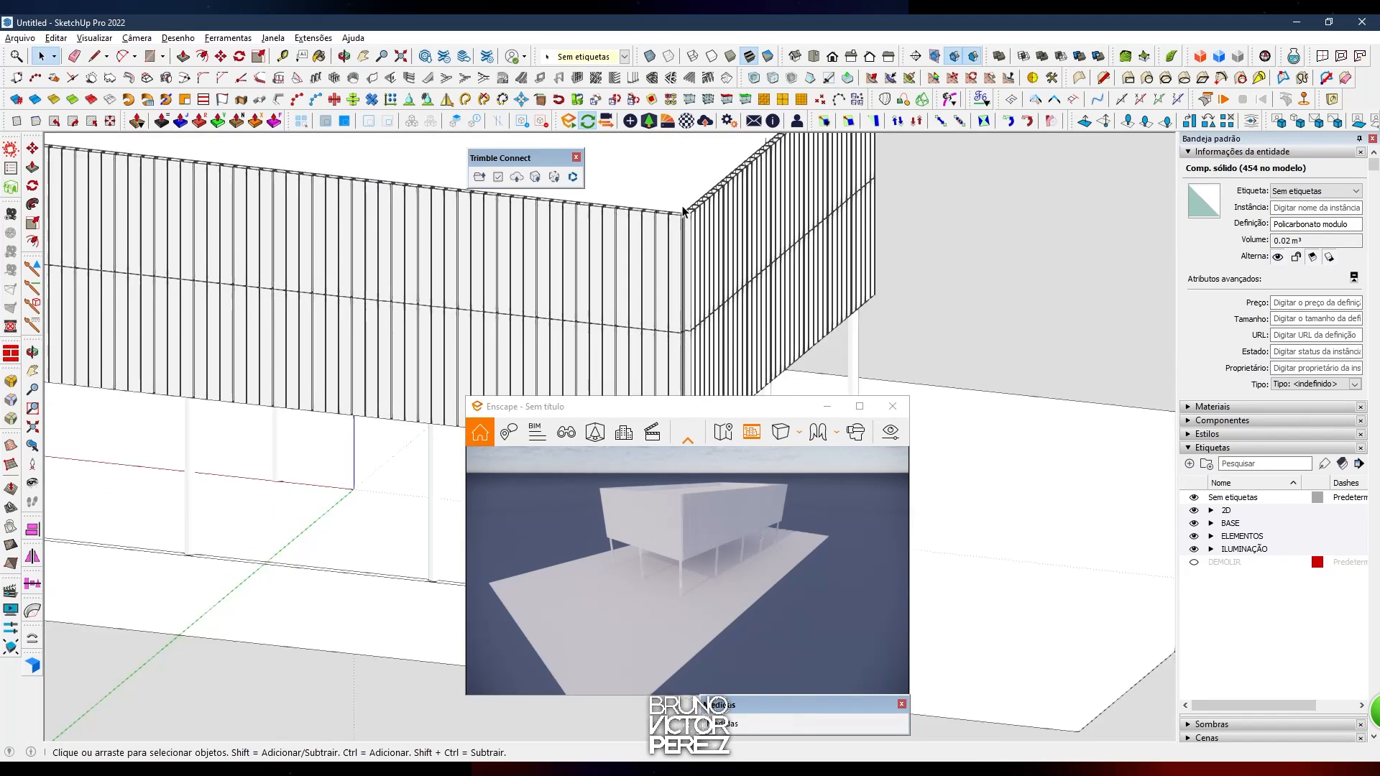
middle_click_drag(683, 212, 499, 265)
scroll(499, 266, "down", 2)
scroll(467, 306, "up", 6)
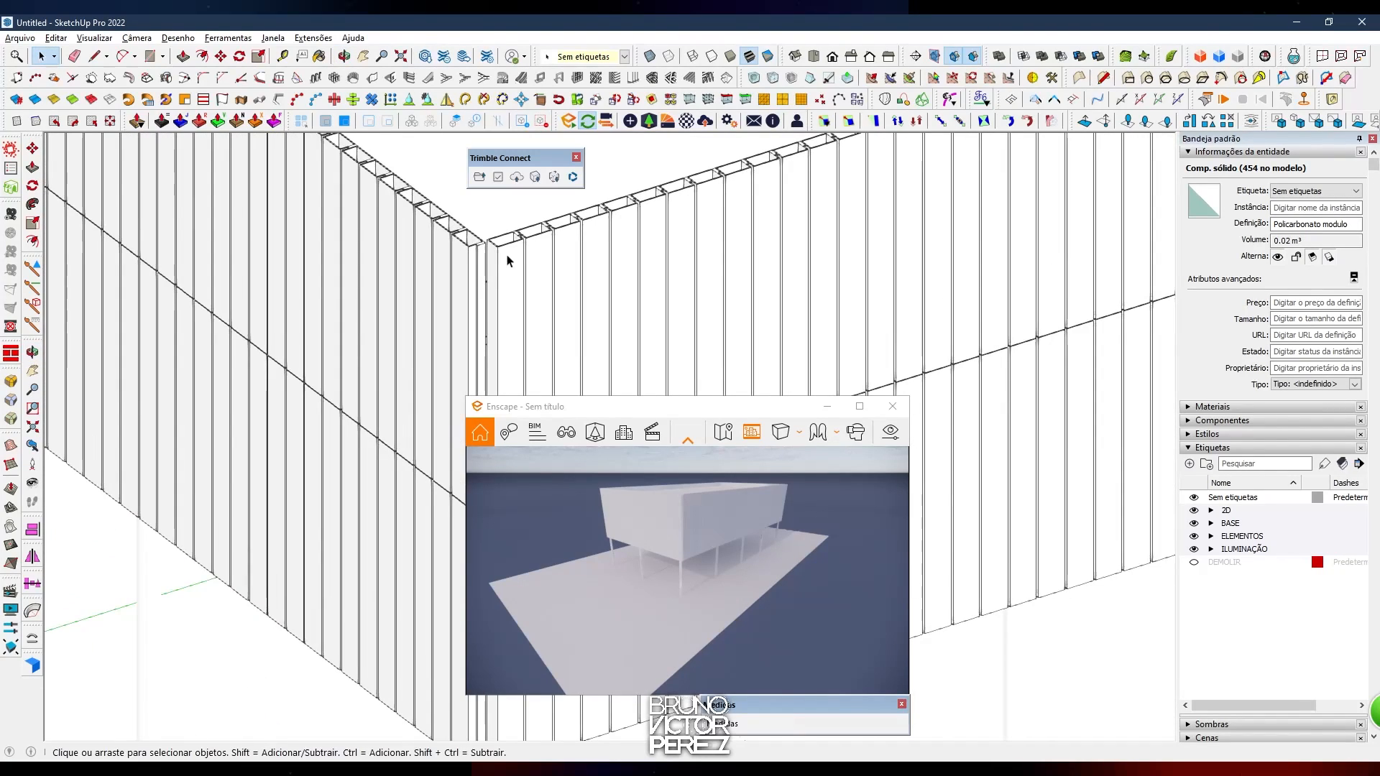
scroll(468, 271, "down", 8)
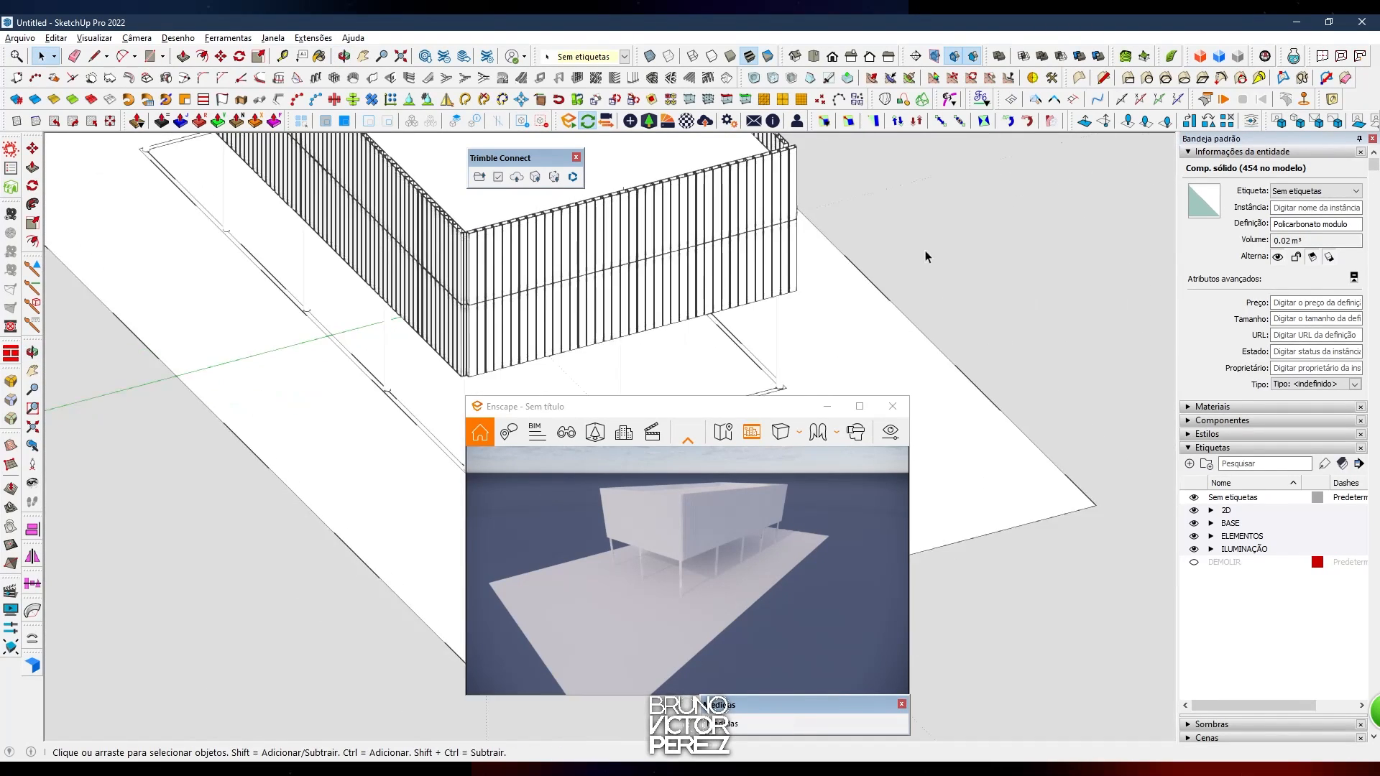
Select both rows of modules on one short facade and make them a component named placa policarbonato front
middle_click_drag(926, 257, 726, 280)
middle_click_drag(496, 321, 528, 384)
scroll(341, 340, "up", 3)
left_click(339, 344)
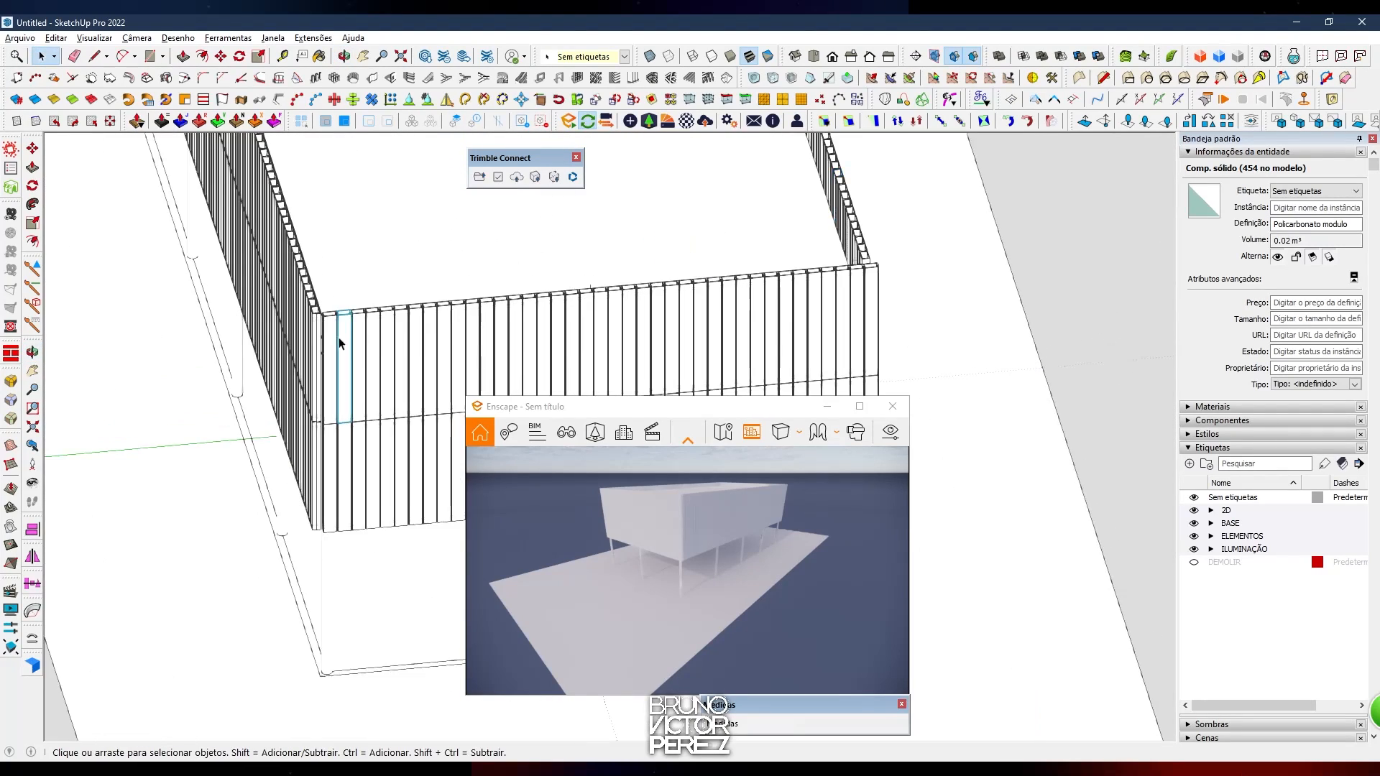
scroll(339, 344, "down", 5)
middle_click_drag(564, 298, 631, 247)
scroll(701, 287, "up", 5)
middle_click_drag(694, 301, 687, 281)
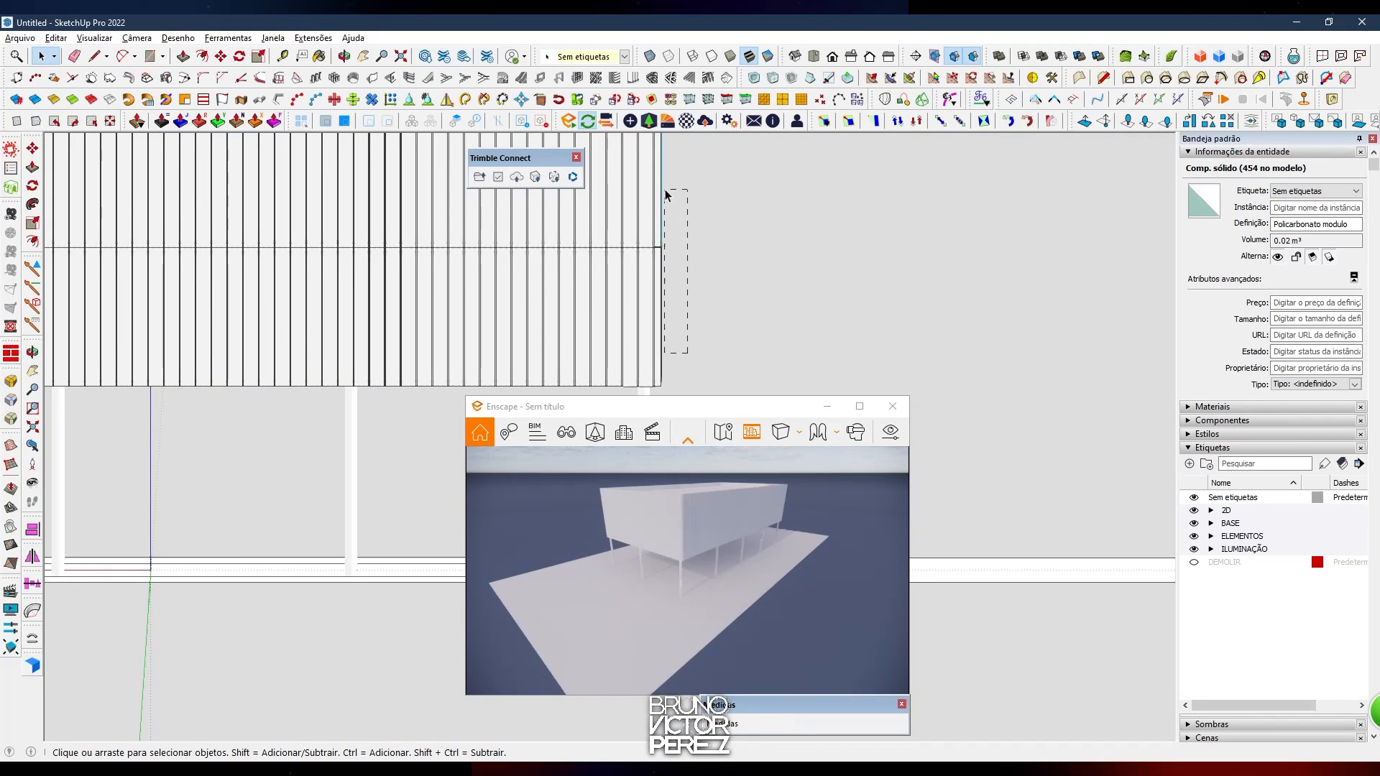
middle_click_drag(676, 199, 503, 293)
scroll(497, 320, "down", 2)
key("g")
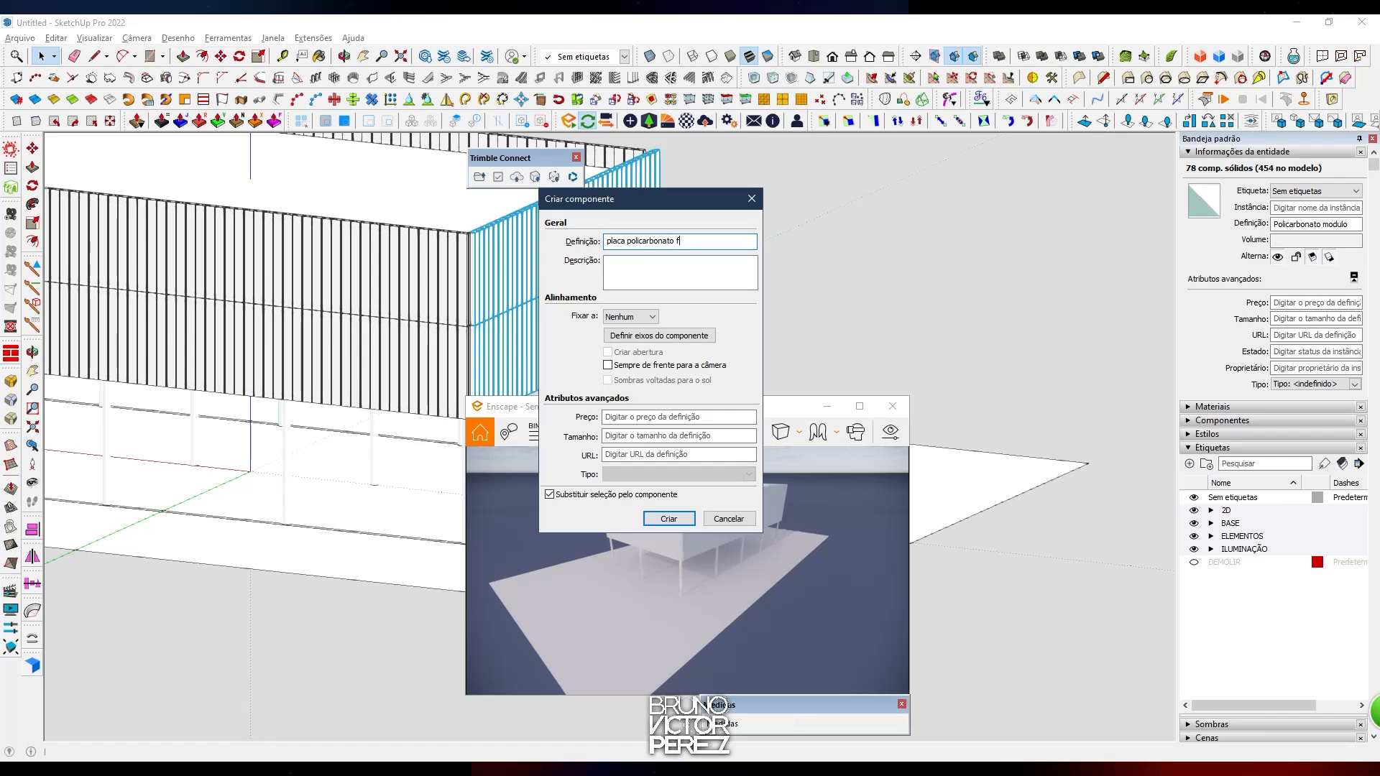
key("Return")
Align the short facade component with the midpoint of the adjacent roof slab edge
middle_click_drag(501, 312, 764, 388)
scroll(450, 351, "up", 2)
key("a")
scroll(699, 260, "up", 6)
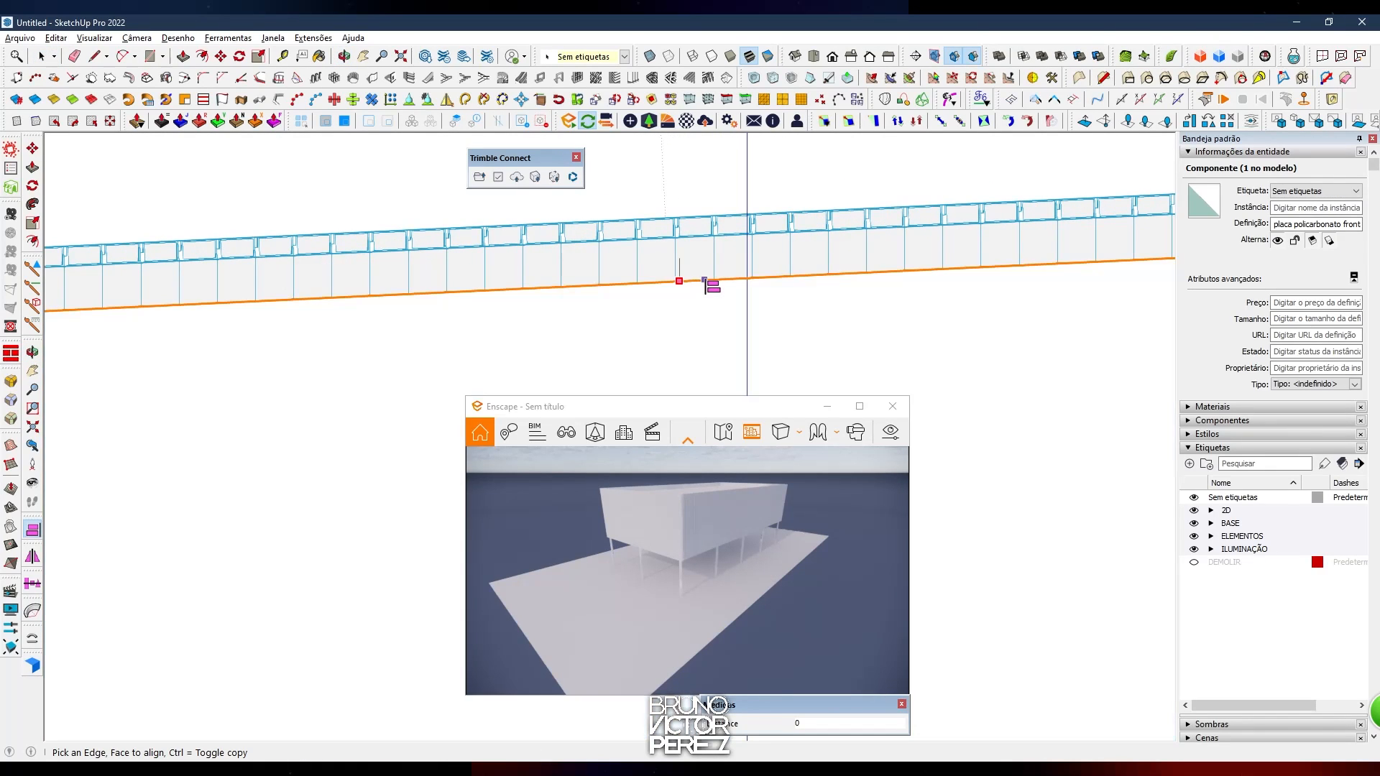
left_click(701, 286)
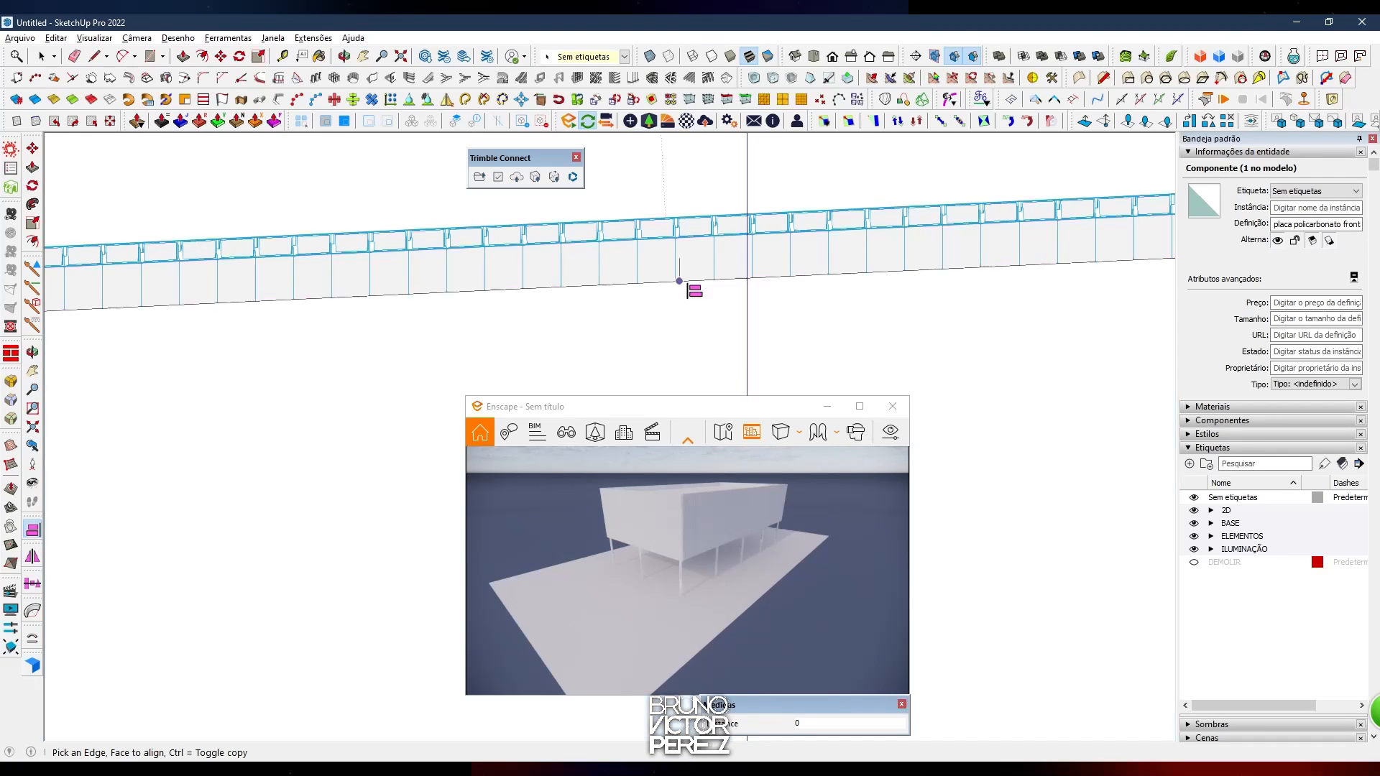
left_click(679, 281)
scroll(672, 282, "down", 4)
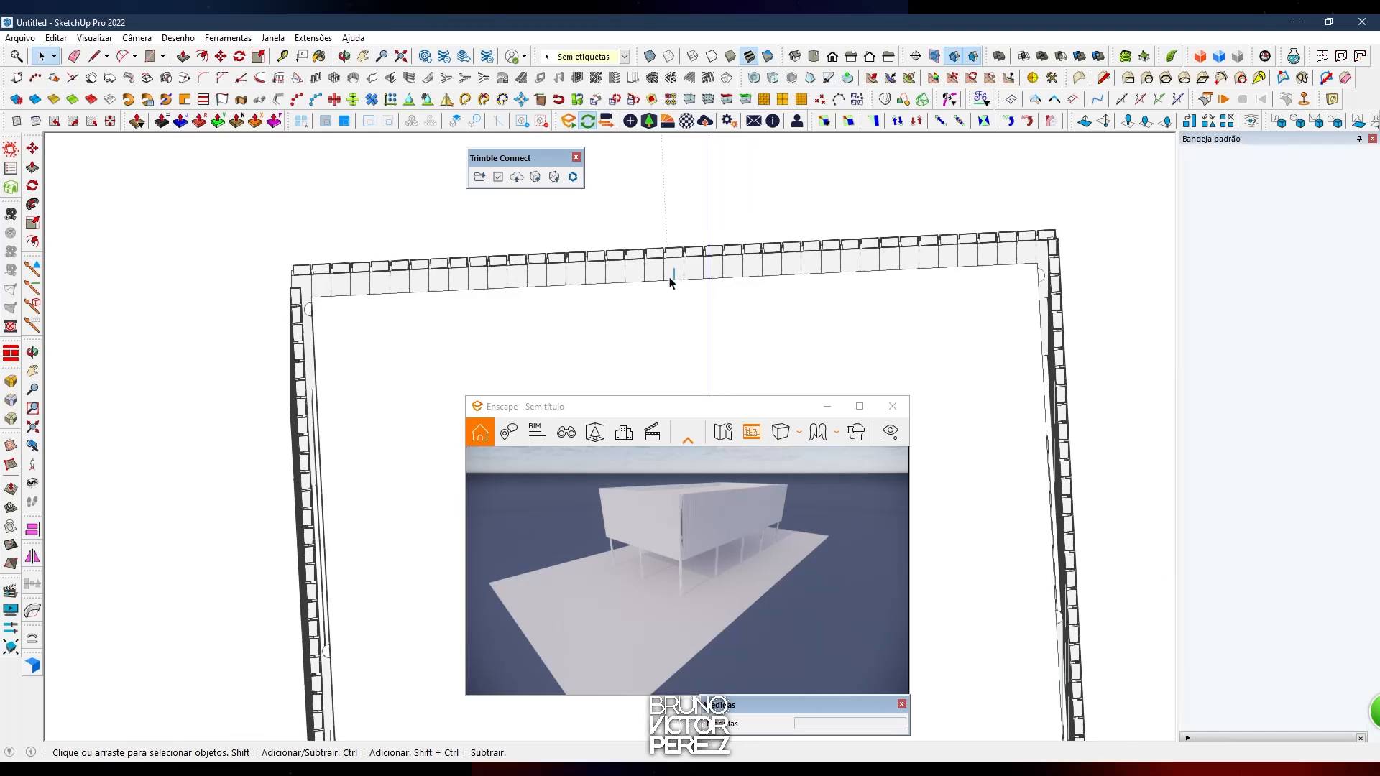
Replace the roof slab's geometry with only its rectangular face and edges, pasted in place
middle_click_drag(668, 282, 524, 283)
key("shift+t")
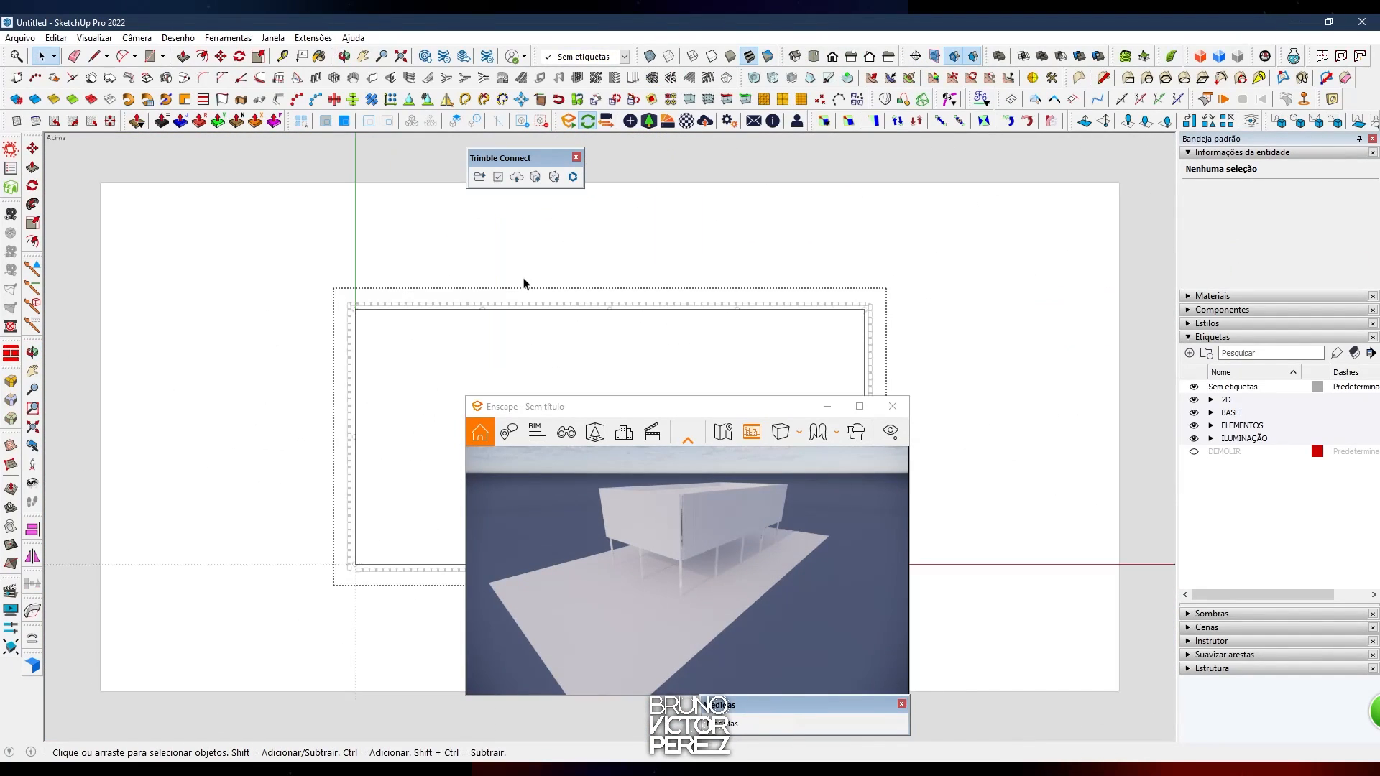
scroll(524, 283, "down", 3)
middle_click_drag(524, 283, 595, 173, "shift")
scroll(544, 219, "up", 3)
scroll(544, 220, "down", 2)
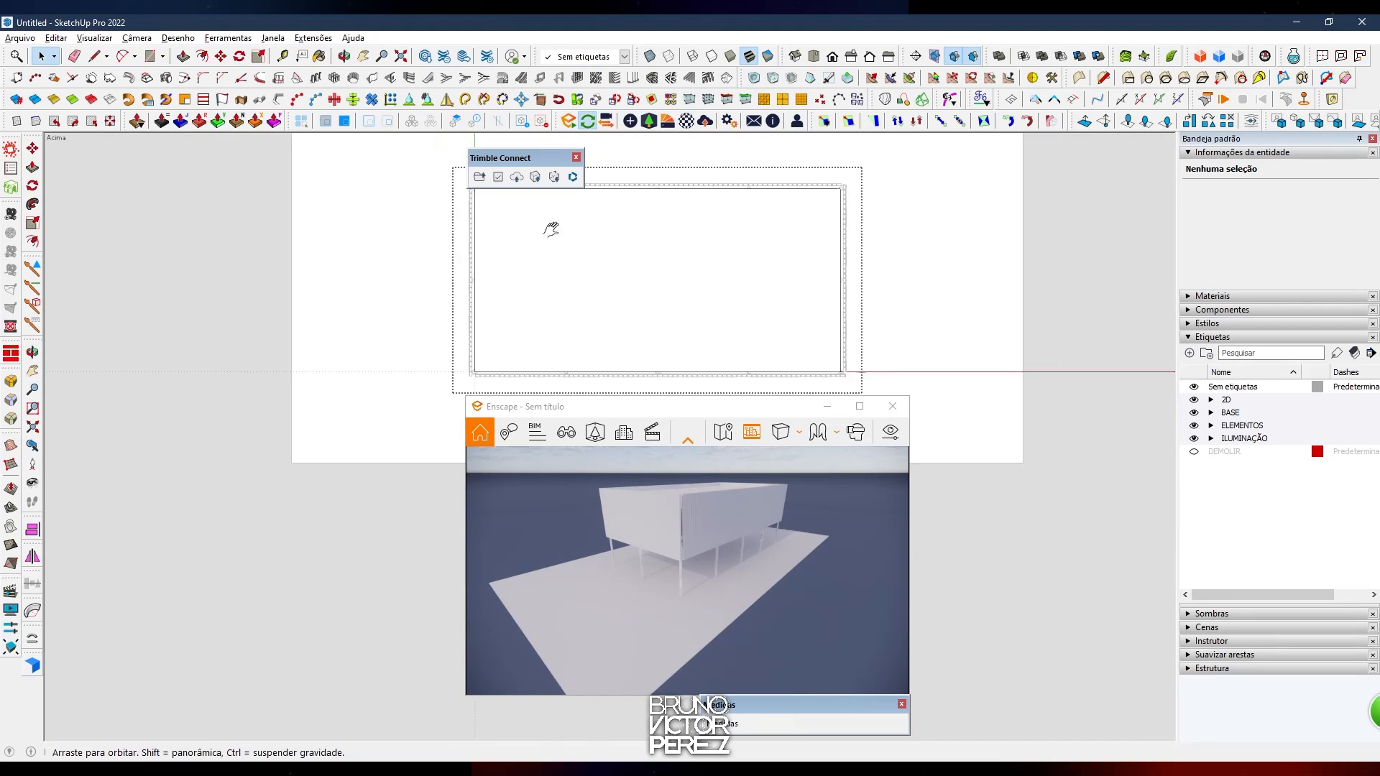
middle_click_drag(548, 235, 657, 248, "shift")
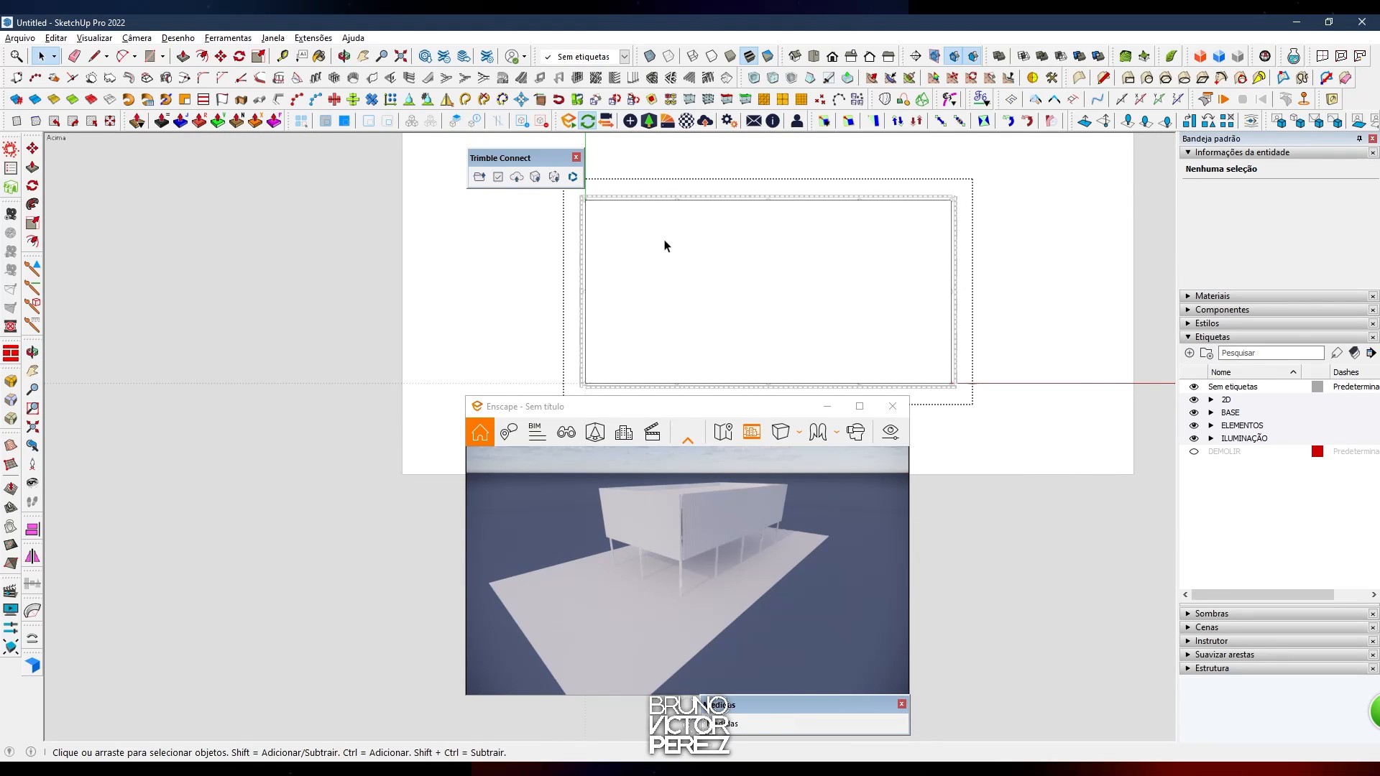
left_click(701, 319)
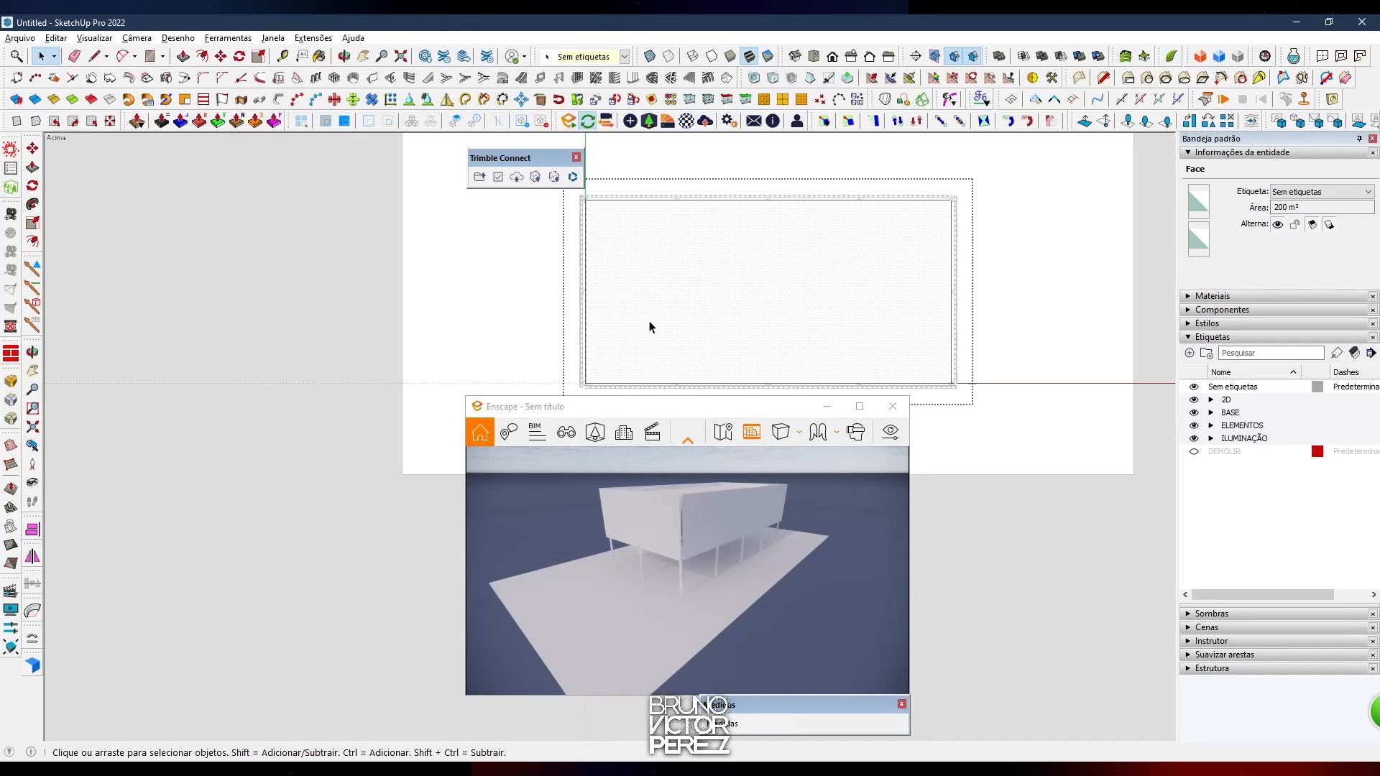
key("Delete")
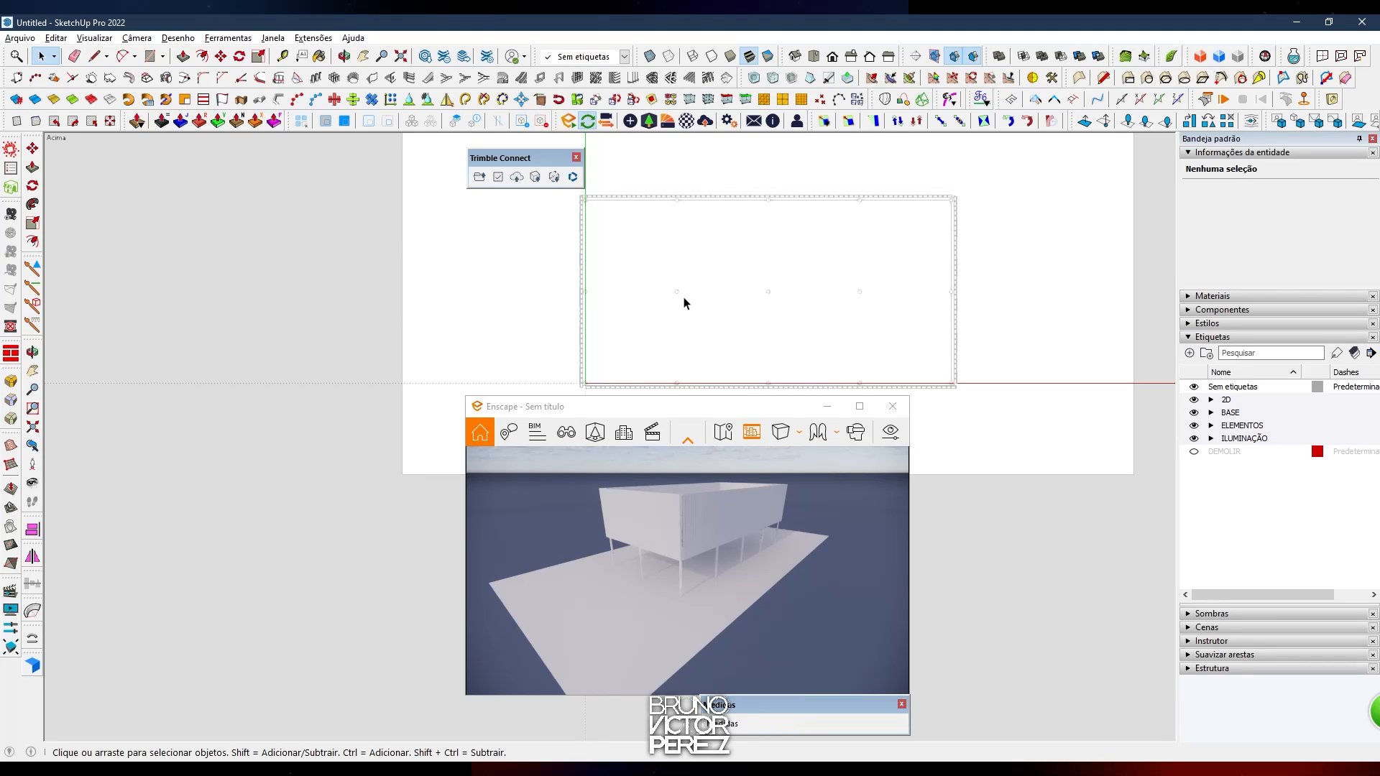
left_click(51, 38)
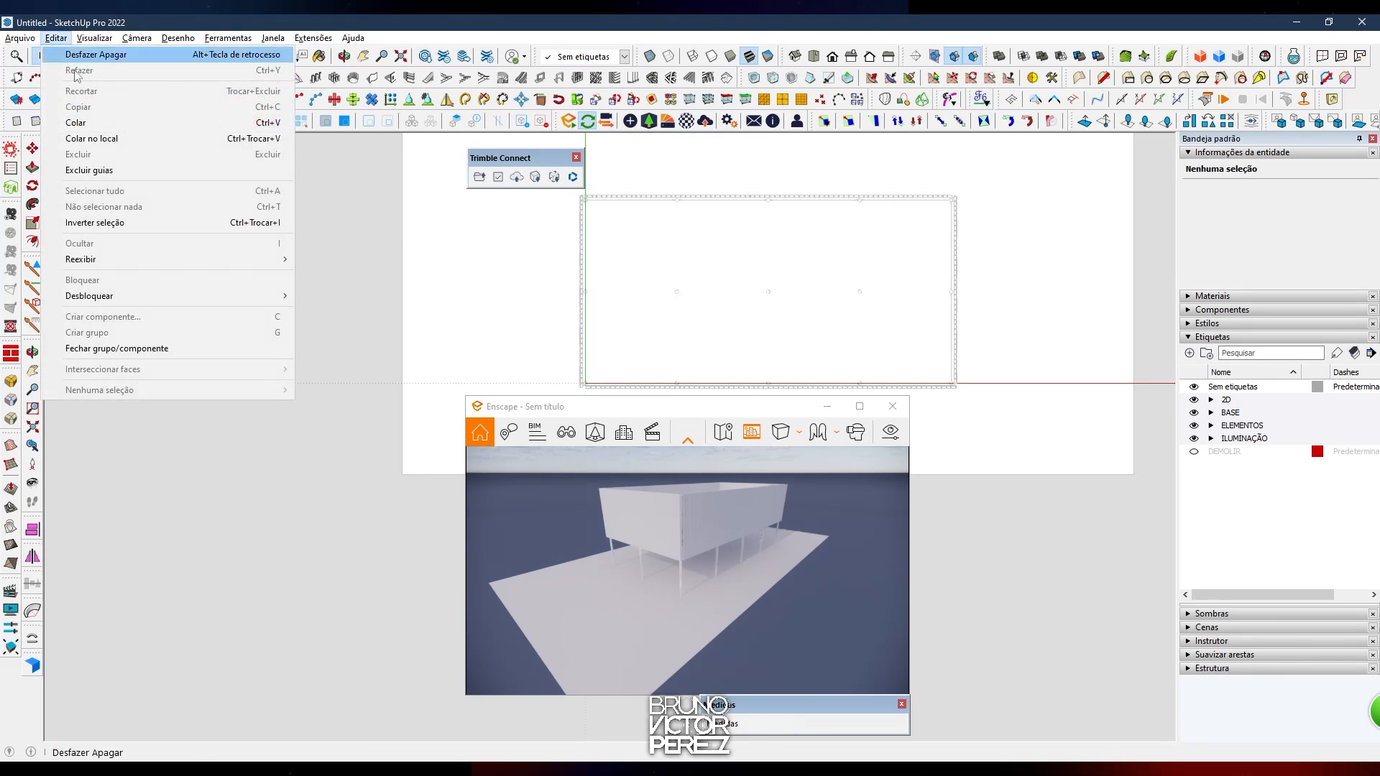
left_click(137, 138)
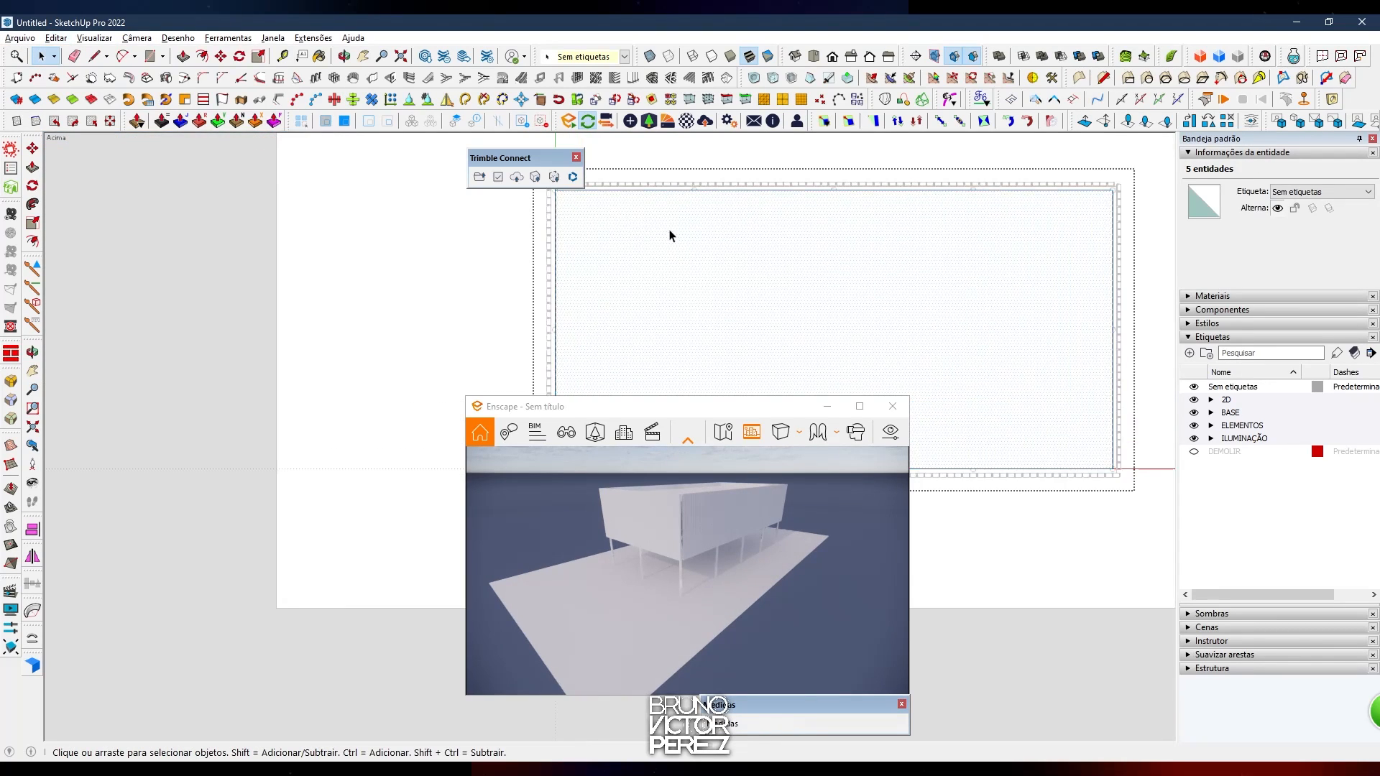
Offset the slab outline 0.15 m outward toward the facade modules and delete the original four inner edges
left_click(670, 227)
scroll(647, 227, "up", 5)
scroll(376, 240, "up", 6)
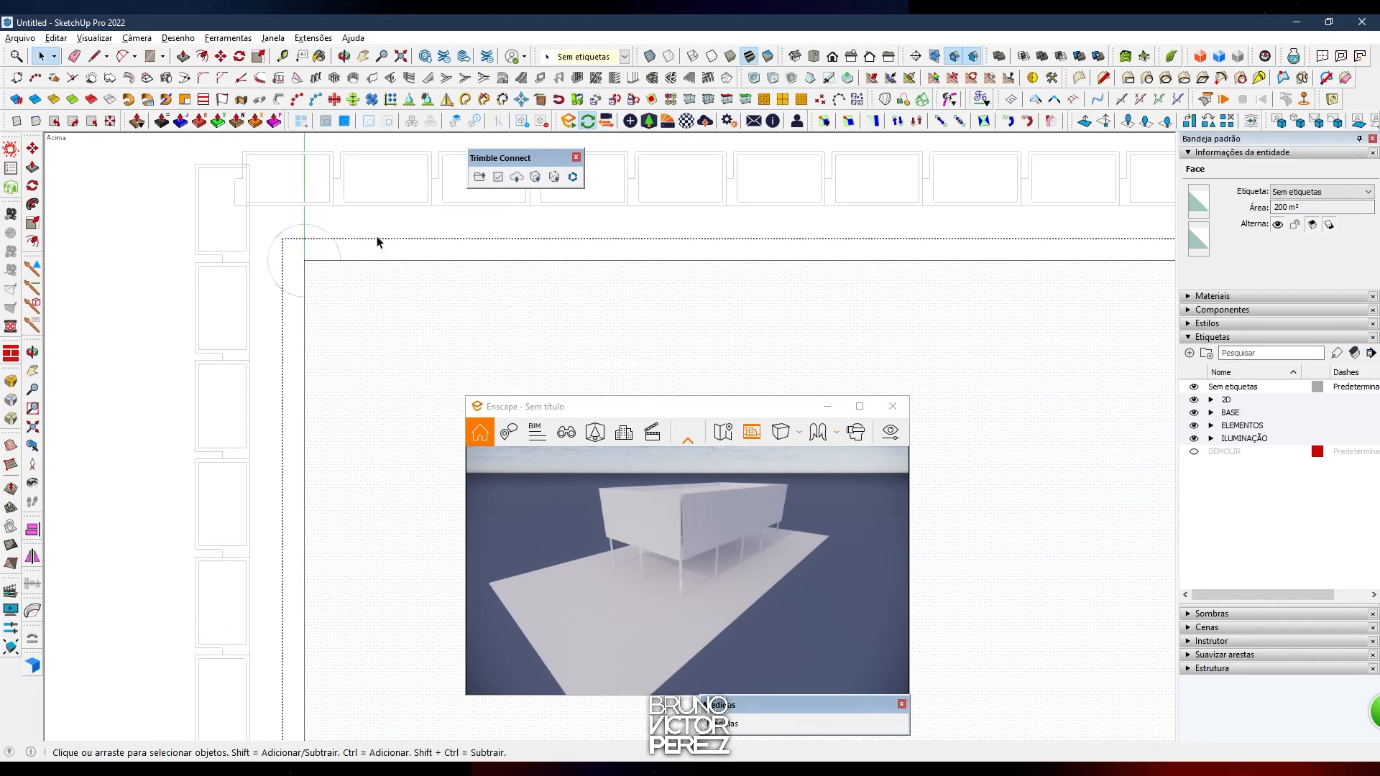
key("f")
left_click(301, 314)
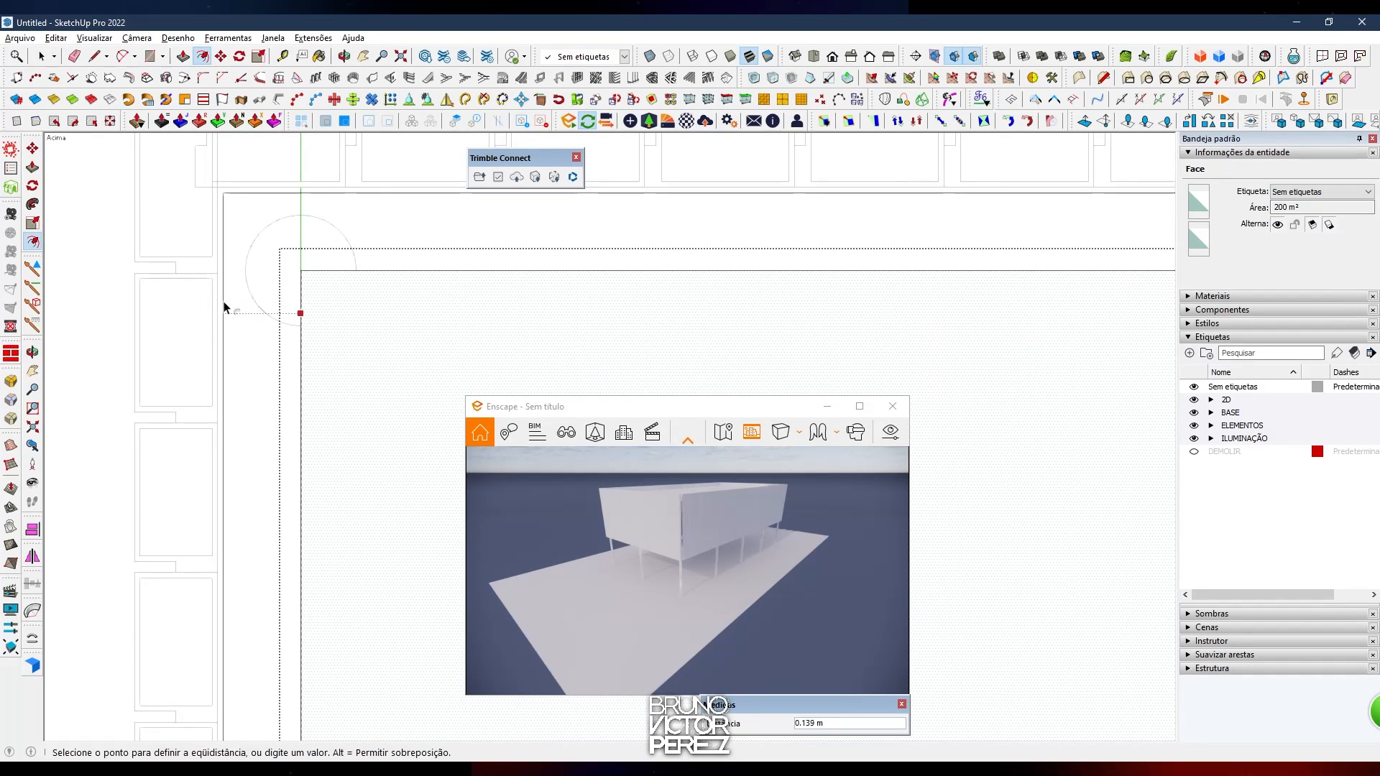
left_click(221, 192)
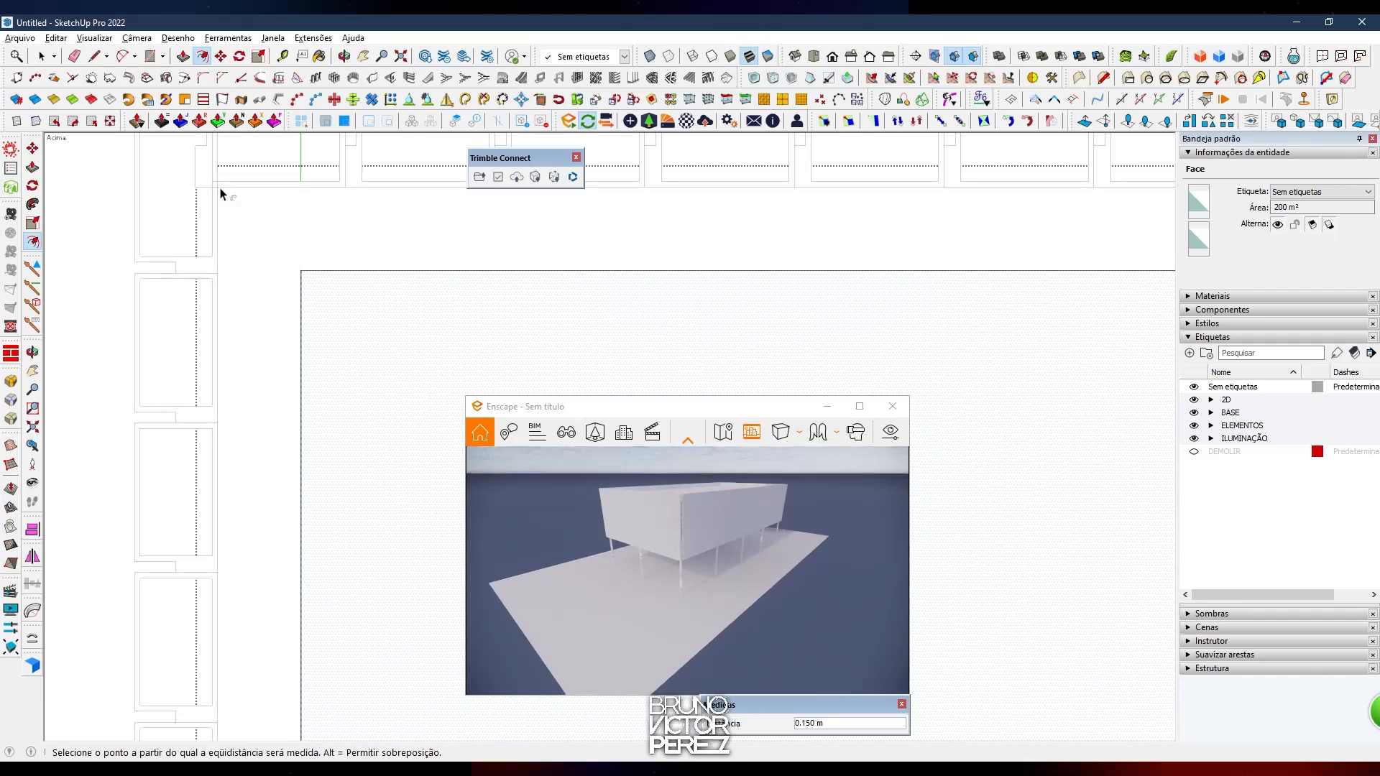
key("space")
scroll(273, 237, "down", 2)
scroll(340, 293, "down", 3)
left_click(342, 293, "shift")
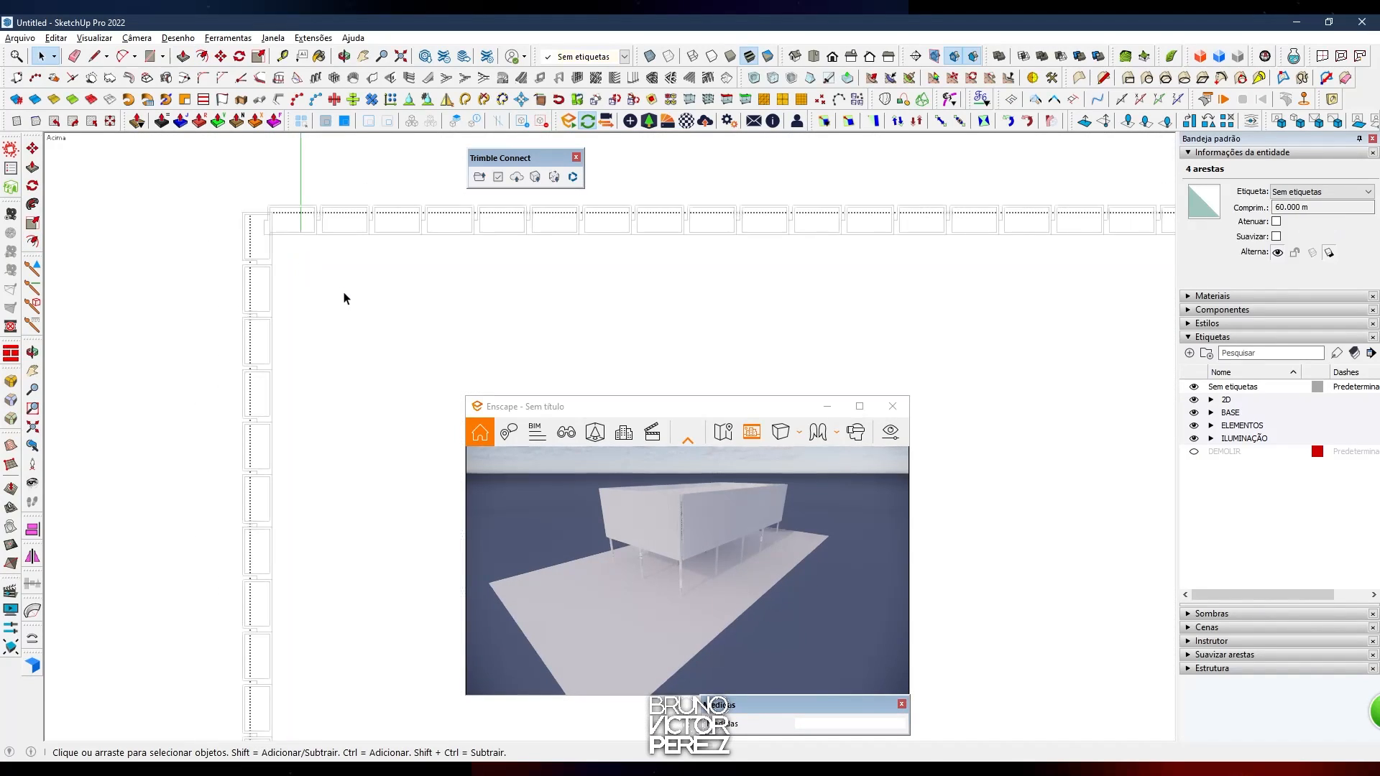
scroll(343, 293, "down", 2)
key("Delete")
Extrude the enlarged slab face 0.5 m and close the slab for editing
middle_click_drag(345, 393, 589, 234)
left_click(500, 220)
scroll(500, 220, "down", 2)
key("p")
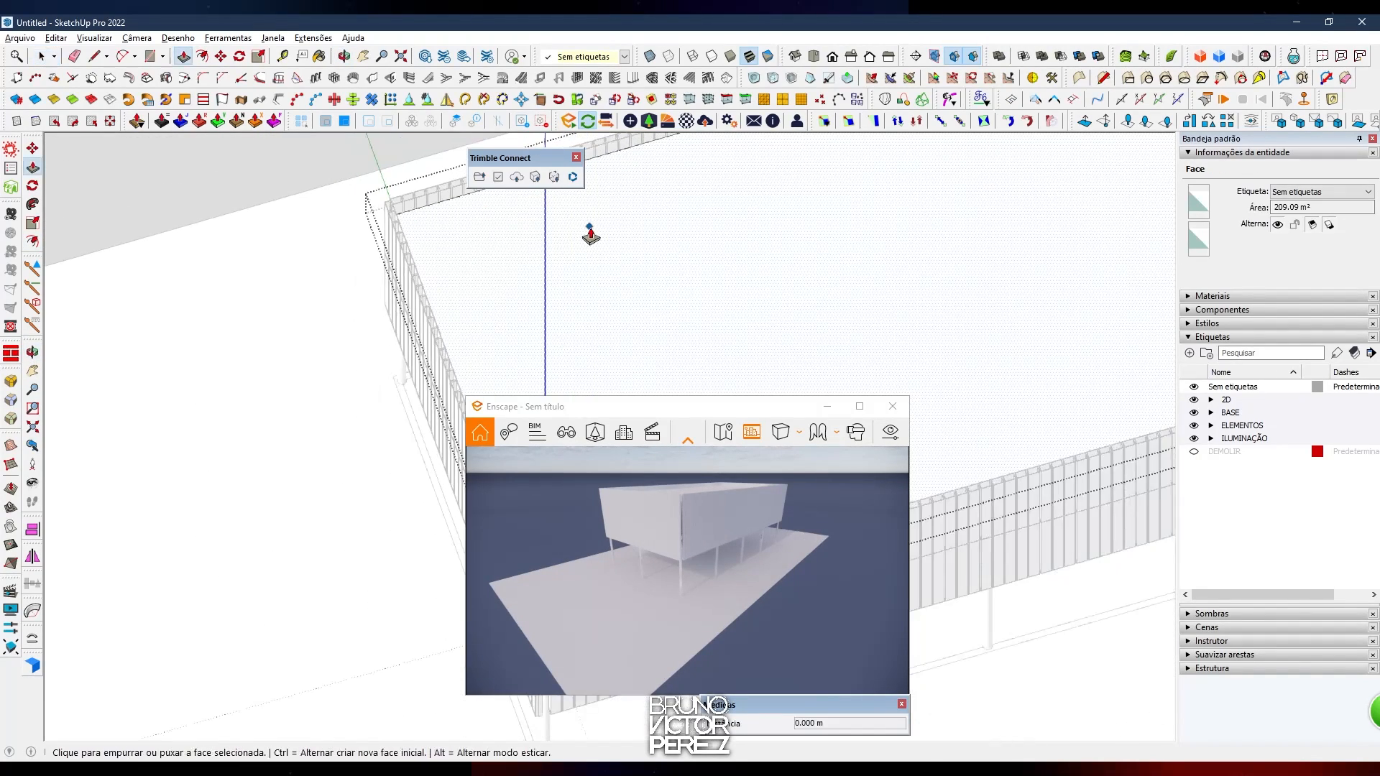
type(".05")
key("Return")
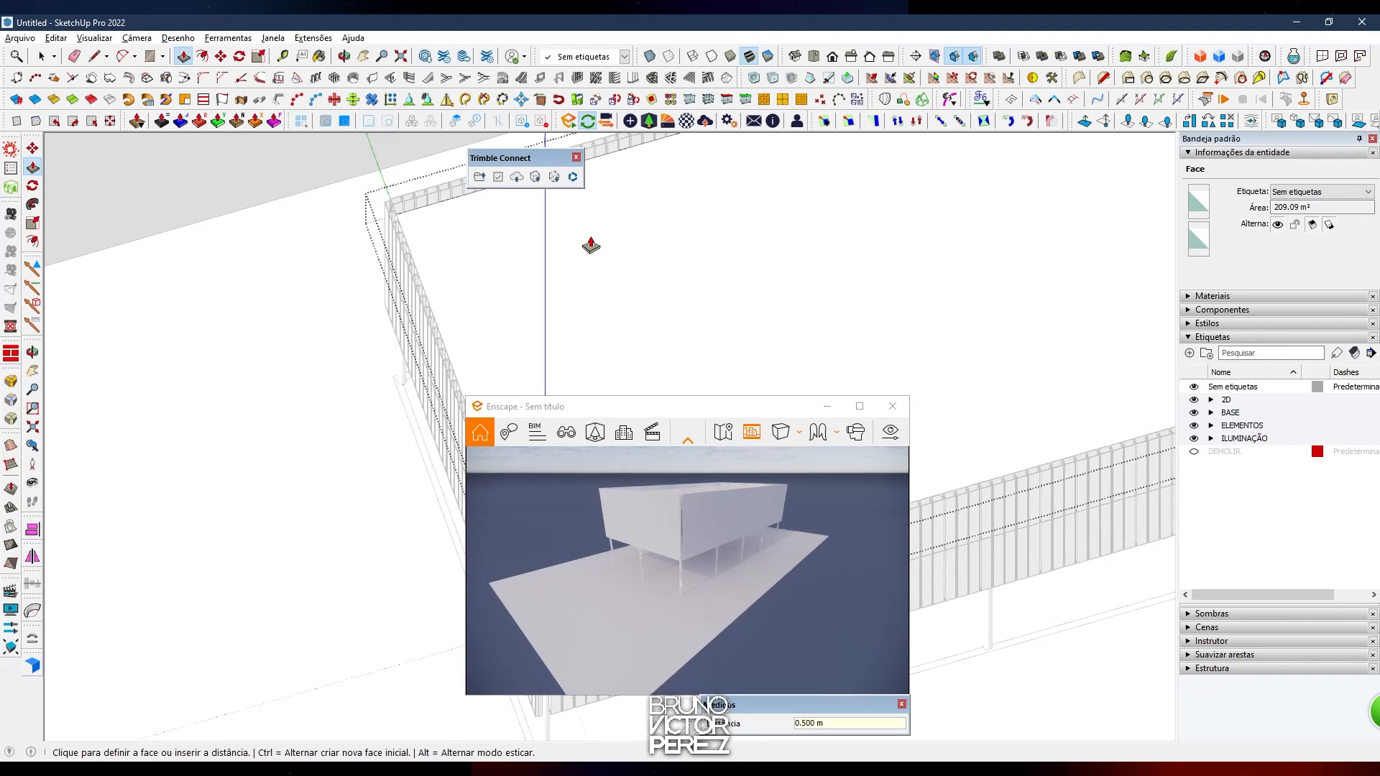
key("space")
scroll(591, 238, "down", 4)
key("Escape")
mouse_move(591, 238)
middle_mouse_down()
mouse_move(708, 178)
mouse_move(703, 198)
middle_mouse_up()
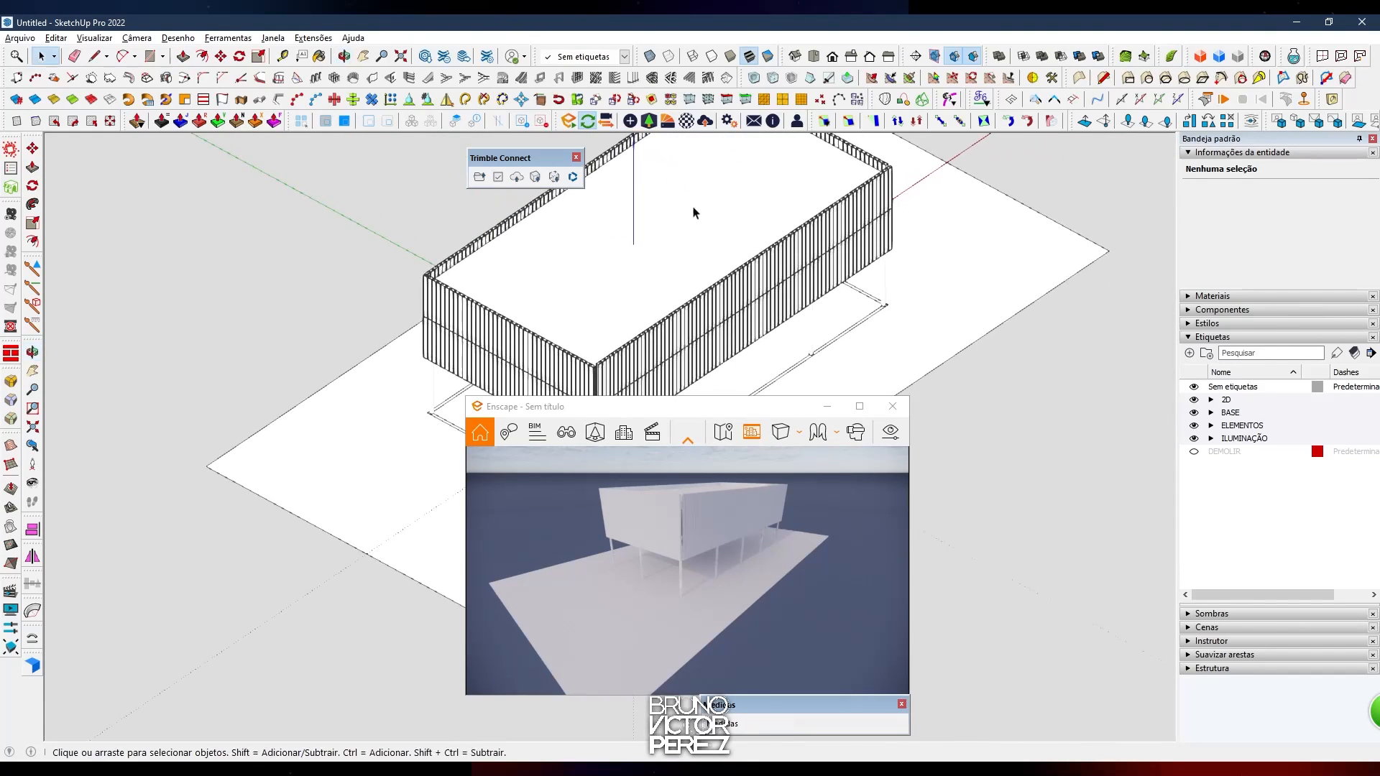
Inspect the building's roof and facade in the live Enscape render and from below in the model
key("w")
mouse_move(703, 587)
left_mouse_down()
mouse_move(703, 554)
mouse_move(723, 577)
mouse_move(726, 554)
mouse_move(733, 580)
left_mouse_up()
key("w")
key("e")
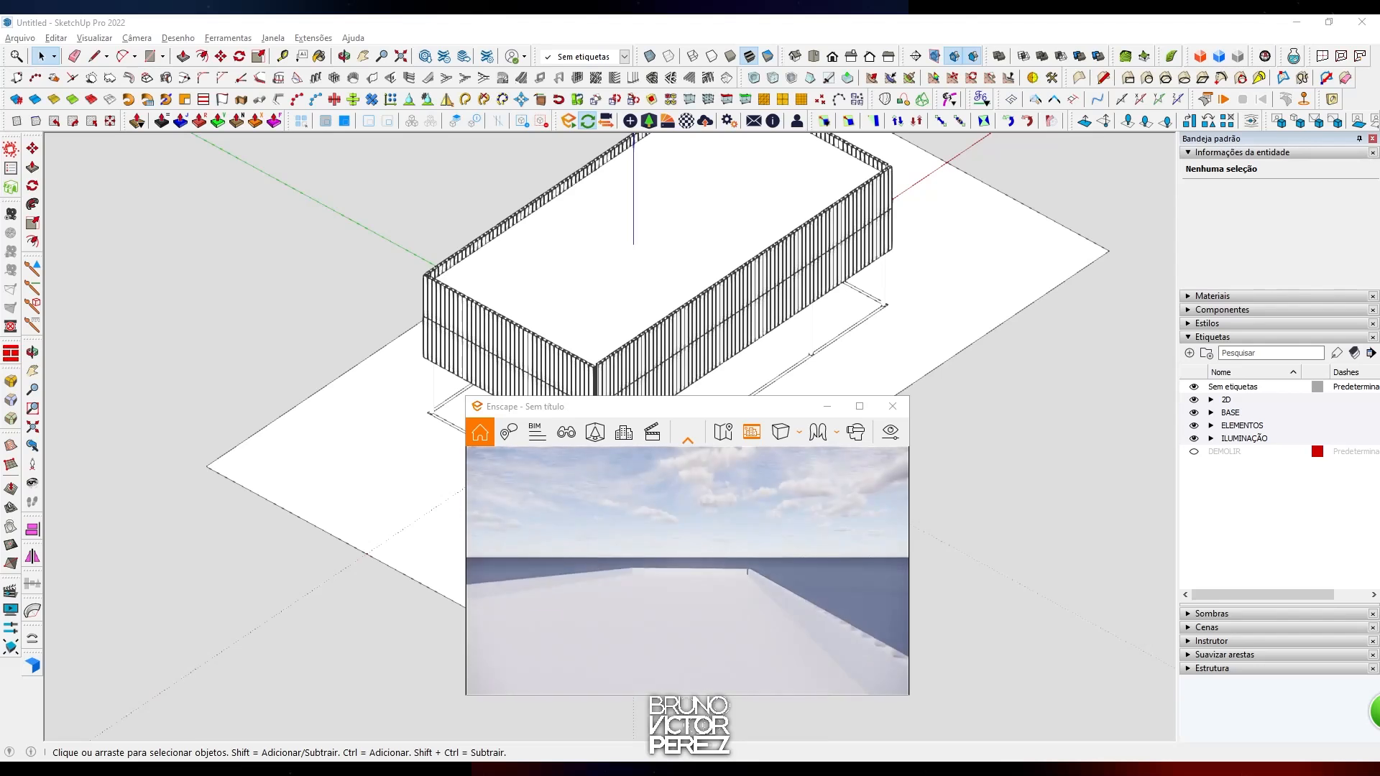
key("s")
mouse_move(690, 561)
left_mouse_down()
mouse_move(658, 591)
mouse_move(695, 576)
mouse_move(717, 592)
left_mouse_up()
key("s")
mouse_move(621, 360)
middle_mouse_down()
mouse_move(680, 237)
mouse_move(770, 164)
mouse_move(624, 285)
middle_mouse_up()
scroll(646, 304, "down", 3)
scroll(522, 323, "up", 3)
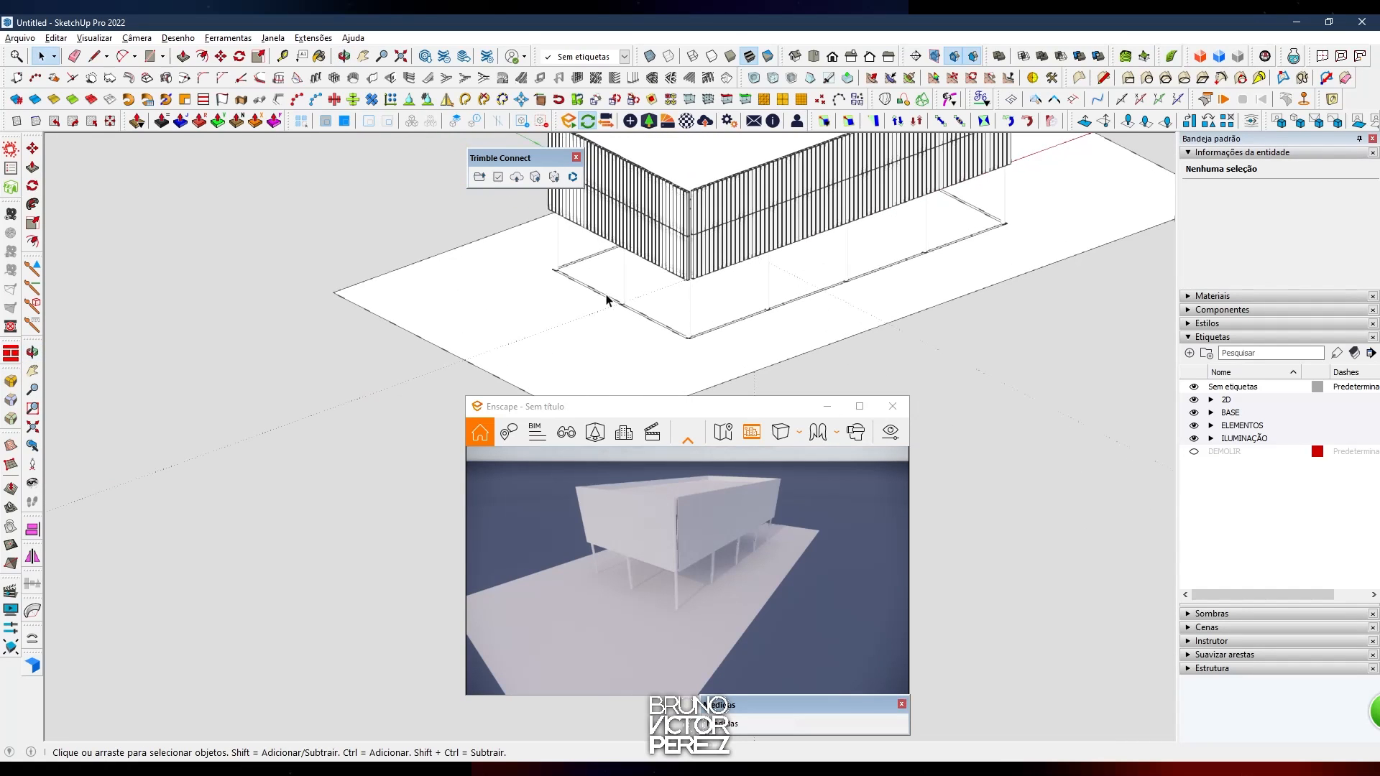
Extrude the rectangular ground-floor face under the building slightly upward to form a thin floor slab, then close its group
left_click(607, 300)
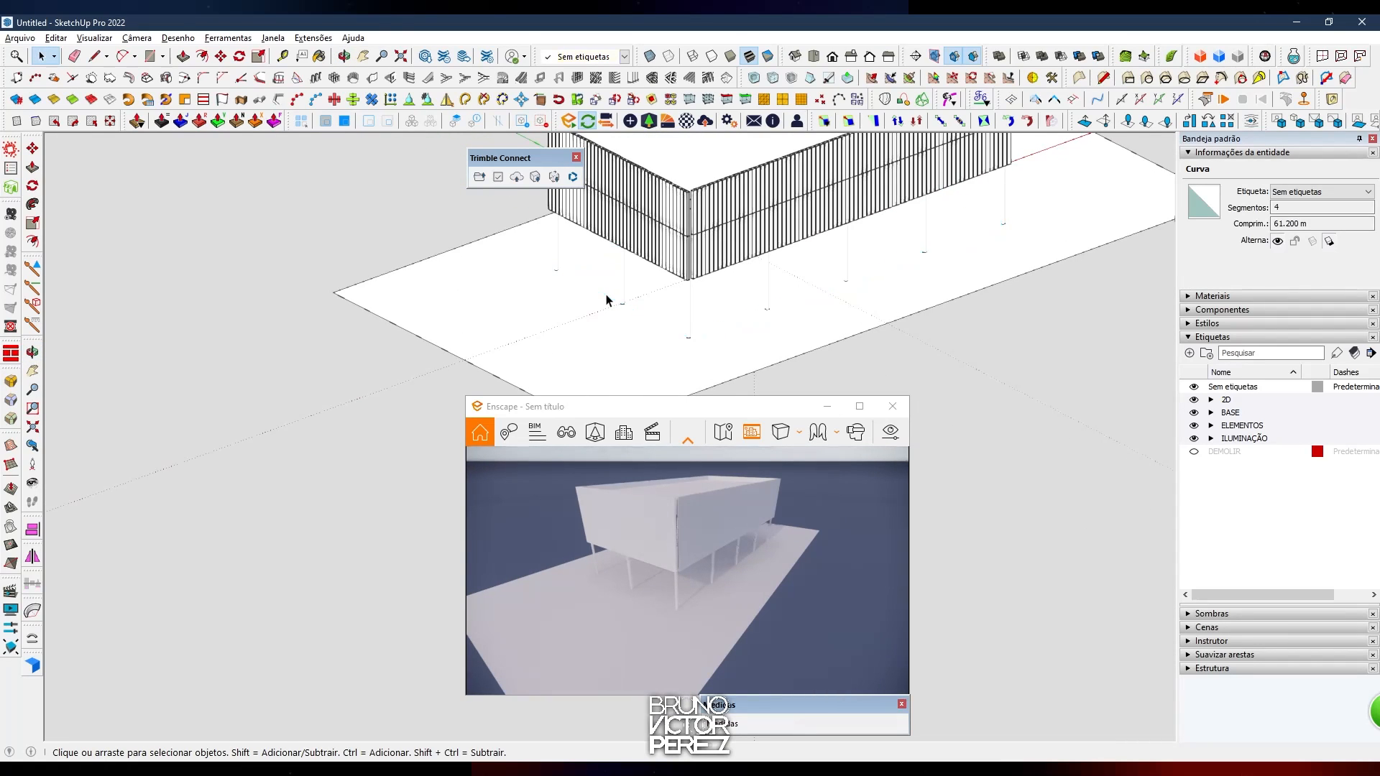
scroll(632, 293, "down", 2)
mouse_move(599, 281)
middle_mouse_down()
mouse_move(700, 182)
mouse_move(896, 128)
mouse_move(795, 231)
mouse_move(658, 272)
middle_mouse_up()
scroll(643, 283, "up", 2)
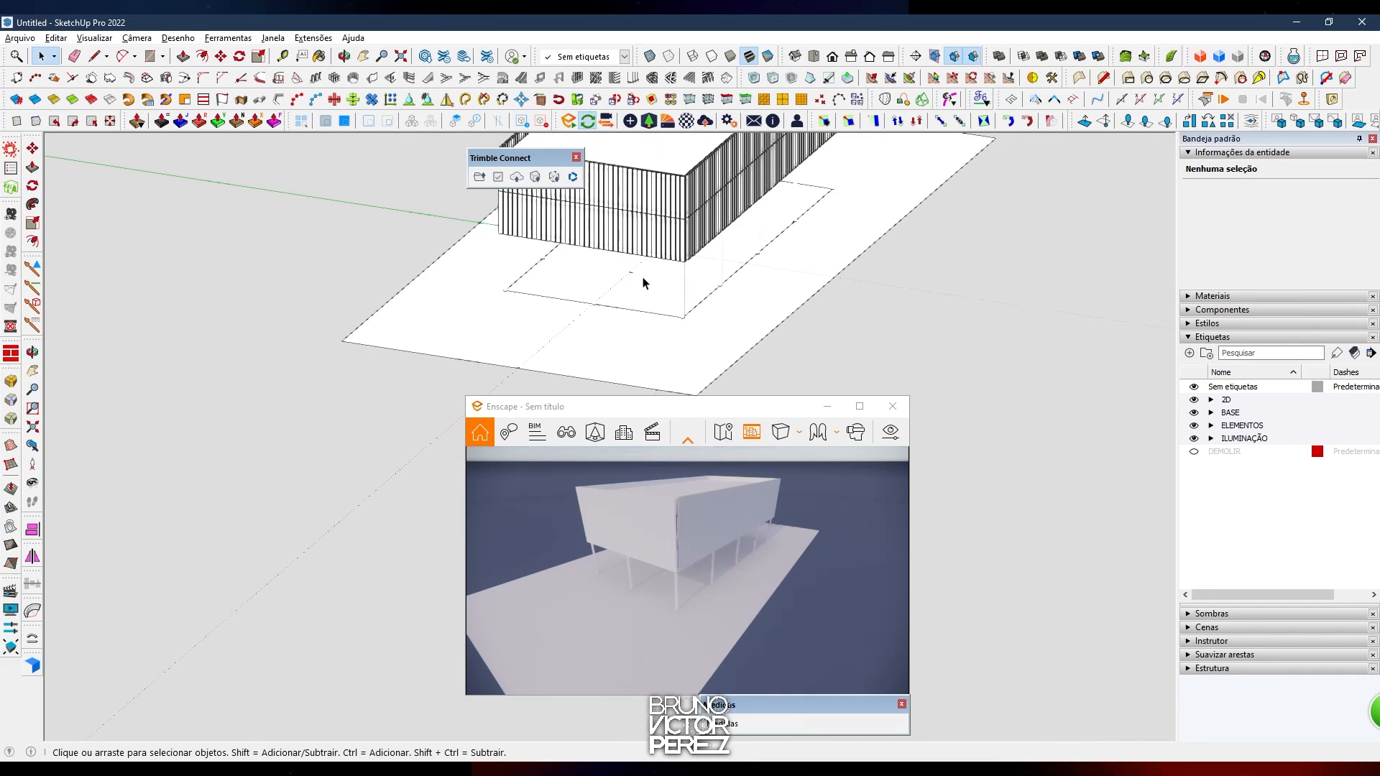
left_click(683, 308)
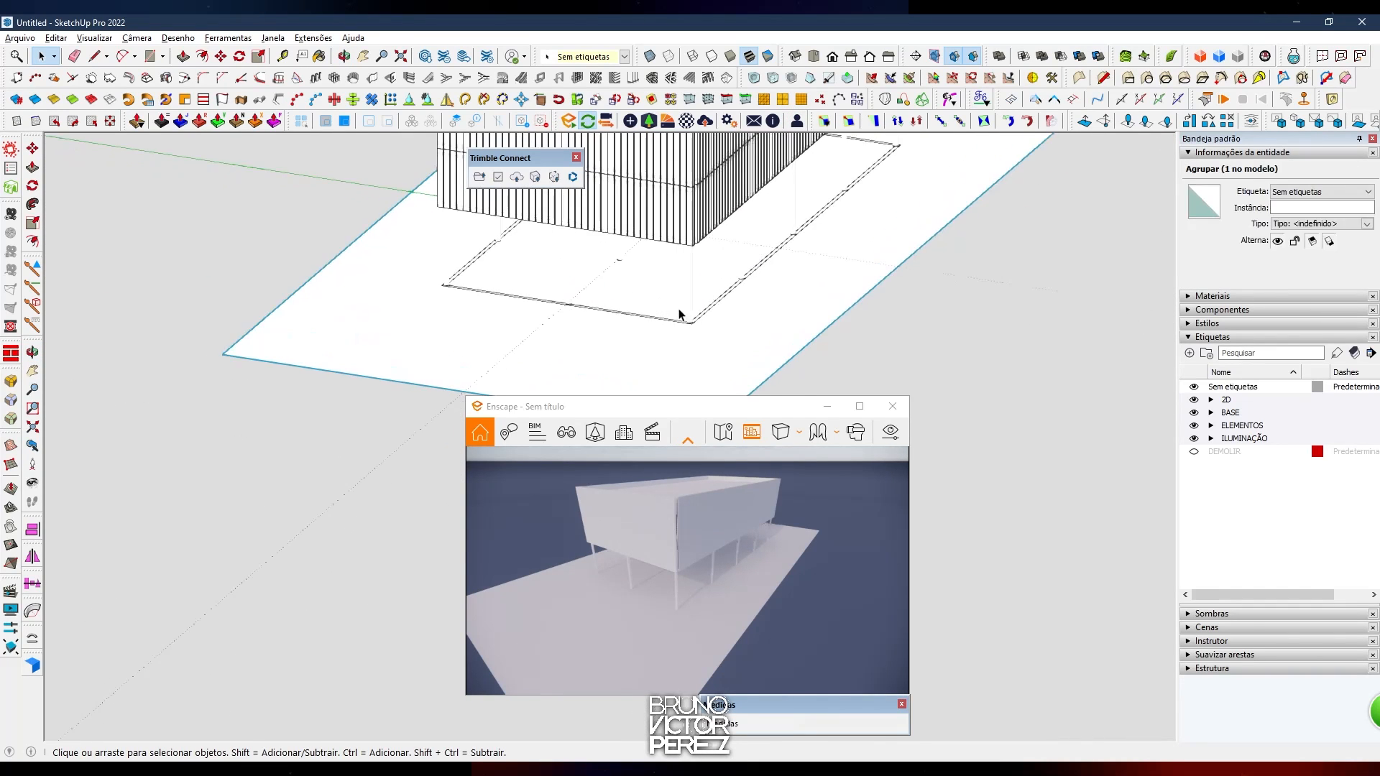
scroll(712, 307, "up", 2)
scroll(715, 308, "up", 2)
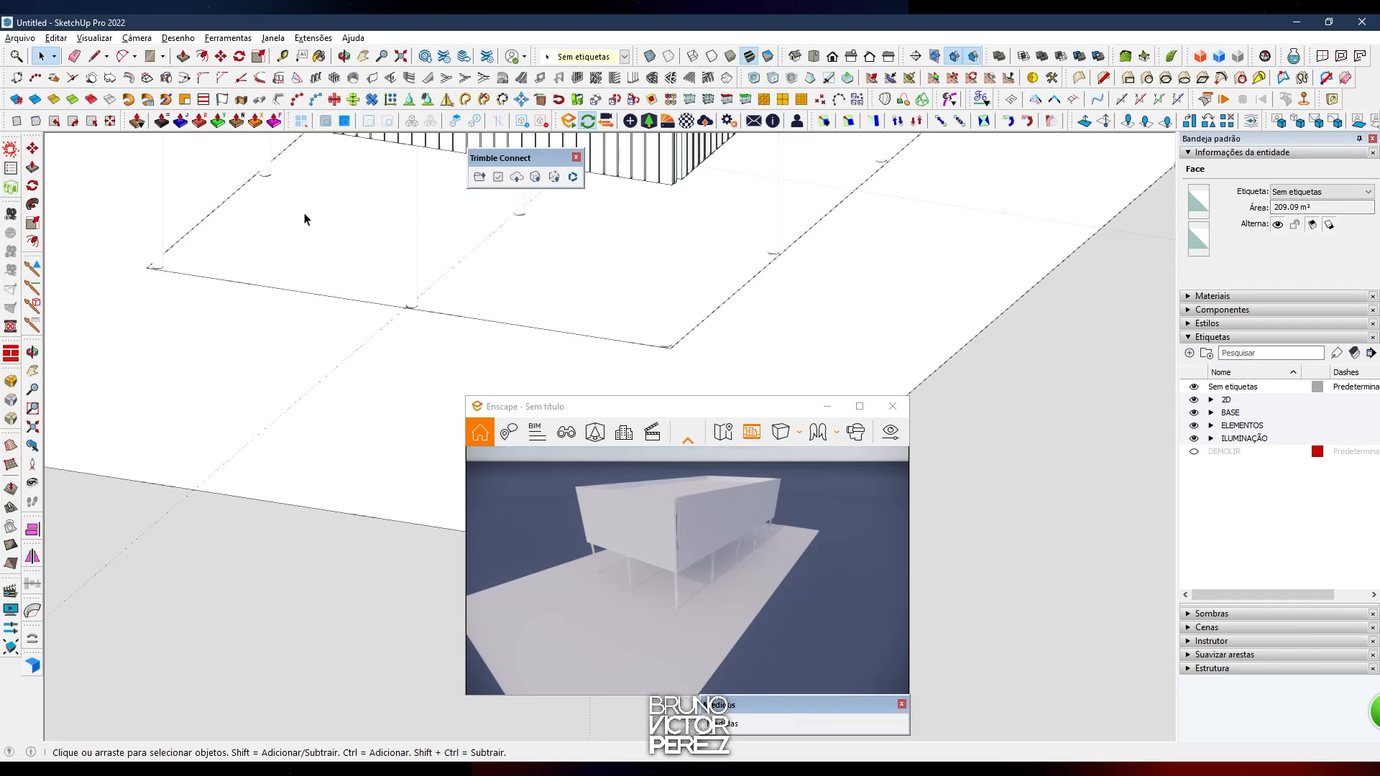
key("p")
left_click(317, 256)
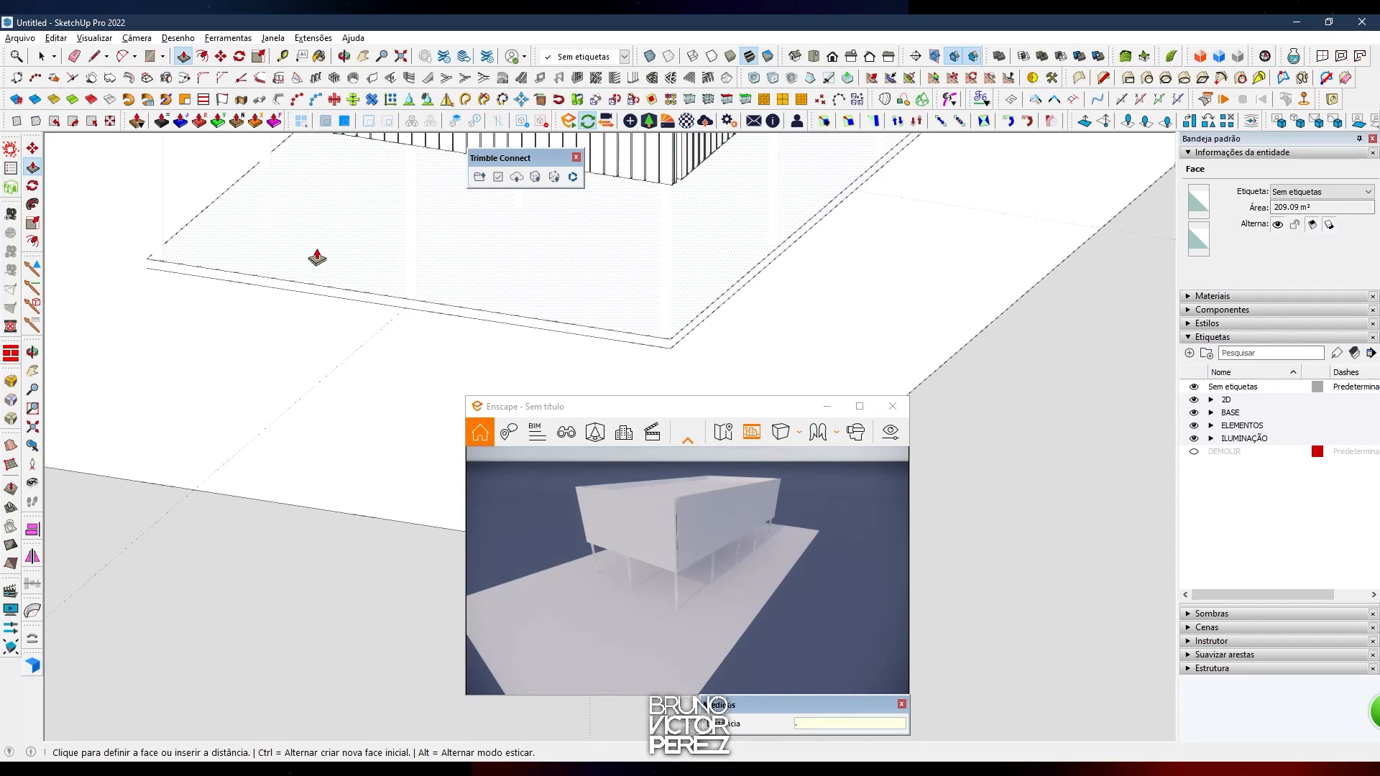
key("Return")
key("space")
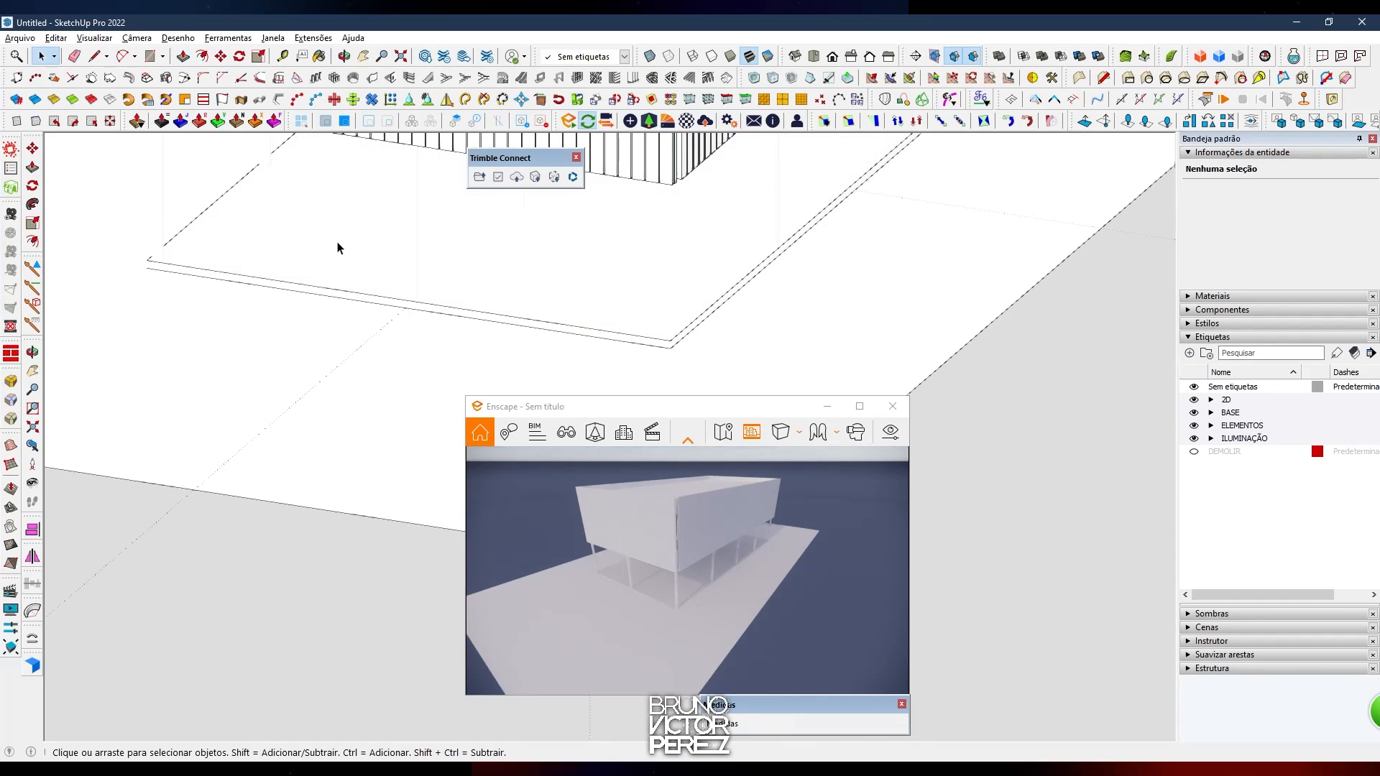
left_click(337, 248)
Open the terrain group around the building for editing
scroll(354, 240, "down", 5)
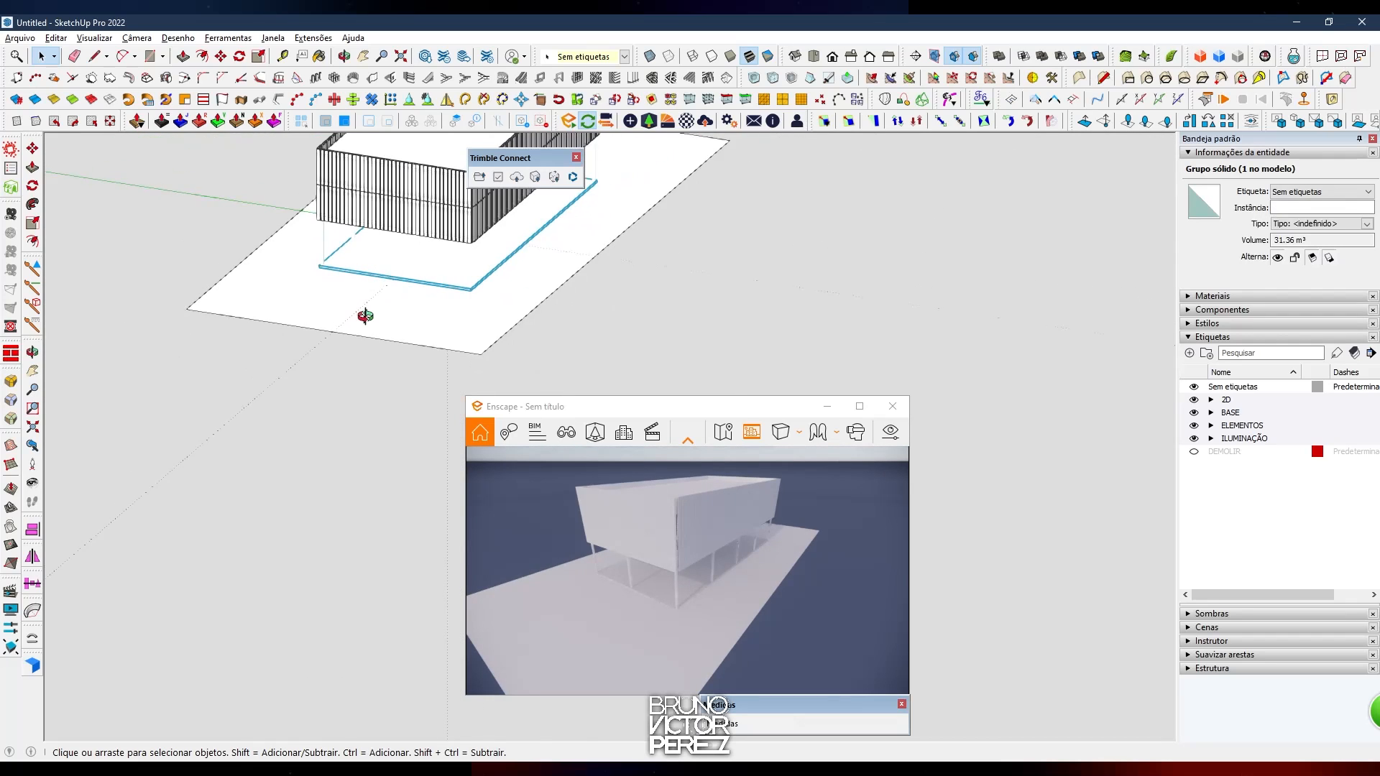
scroll(362, 293, "down", 2)
left_click(365, 293)
scroll(423, 262, "up", 4)
middle_click_drag(424, 265, 427, 327)
double_click(420, 351)
double_click(420, 351)
scroll(493, 317, "down", 3)
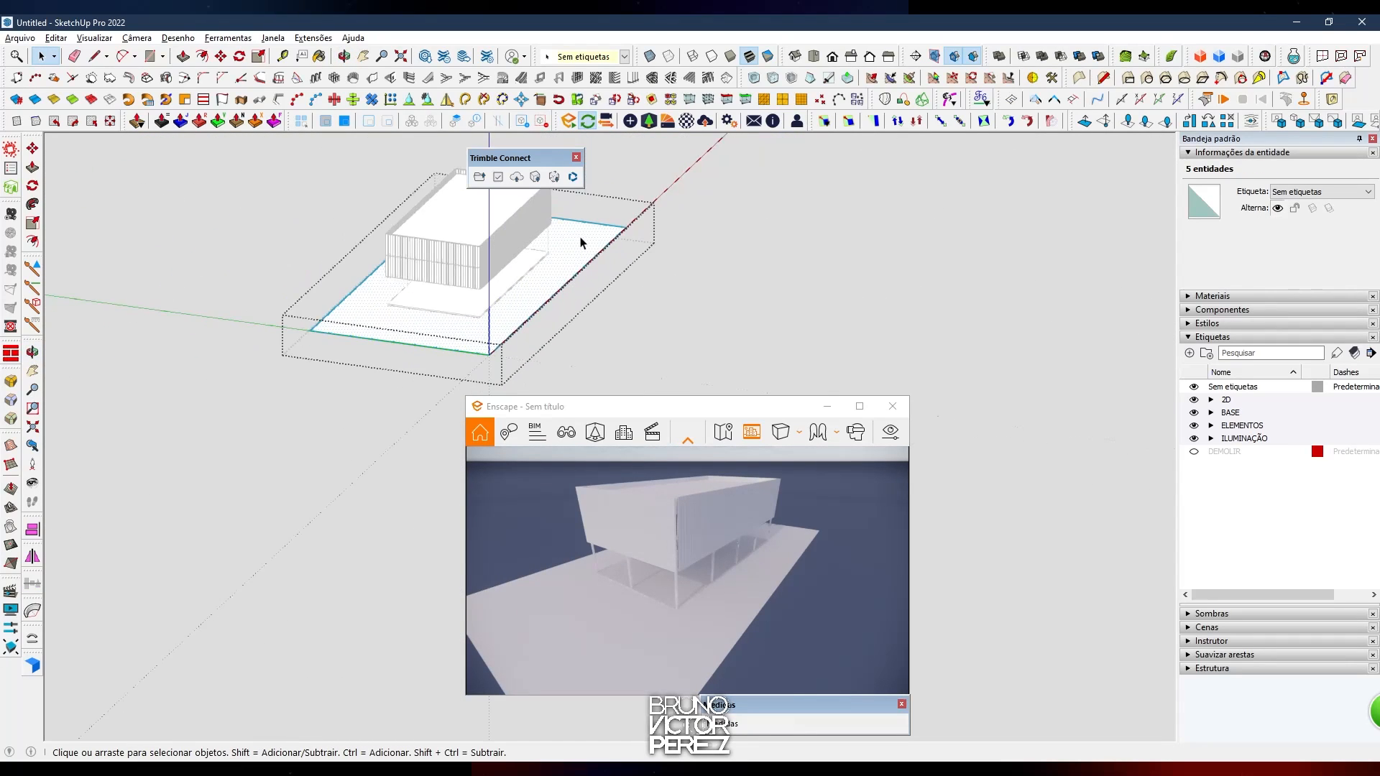
Erode the terrain face with Fractal Erode using 3 iterations, pointyness 0.5 and Move Contours set to No
scroll(525, 274, "up", 2)
scroll(525, 278, "up", 1)
left_click(506, 352)
mouse_move(250, 404)
middle_mouse_down("shift")
mouse_move(721, 330)
mouse_move(696, 321)
mouse_move(630, 347)
mouse_move(675, 311)
mouse_move(742, 311)
mouse_move(710, 311)
mouse_move(654, 266)
middle_mouse_up("shift")
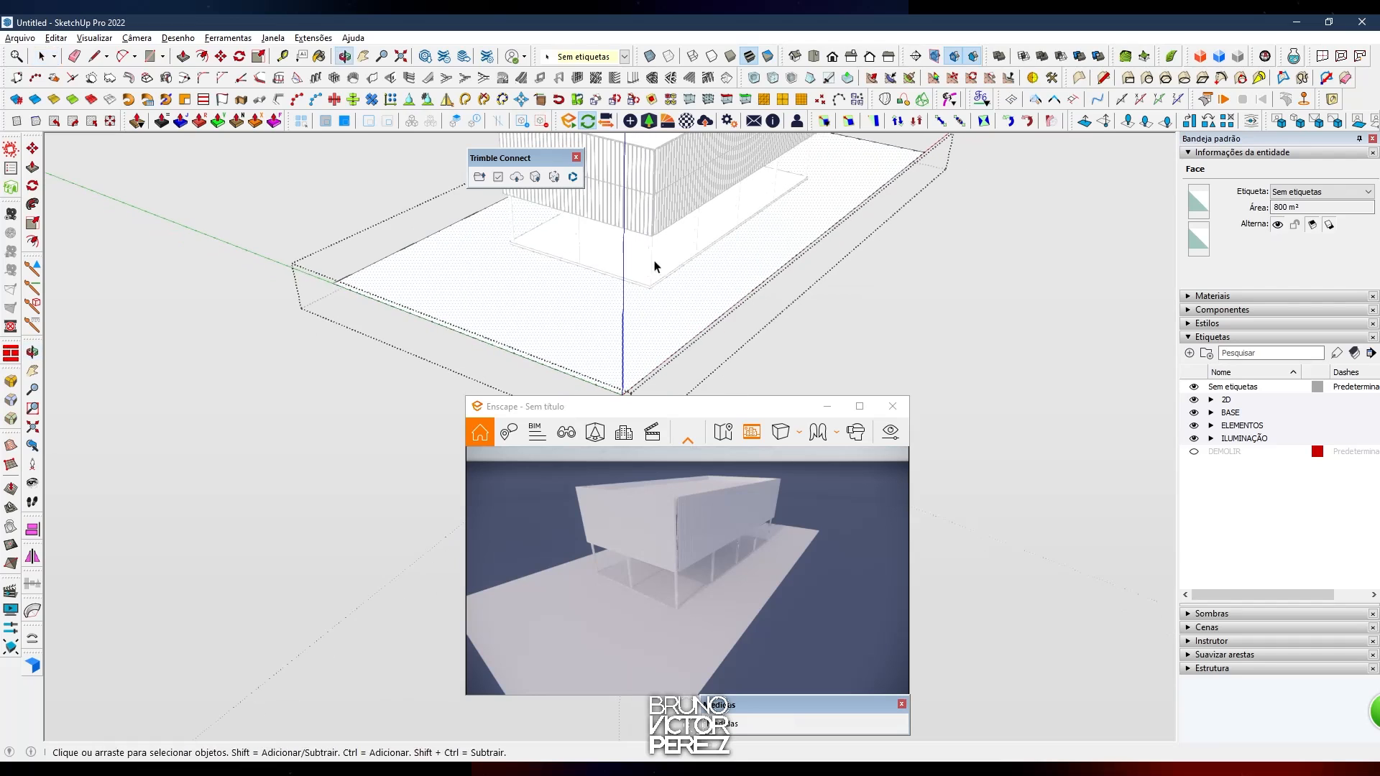
left_click(314, 38)
mouse_move(456, 288)
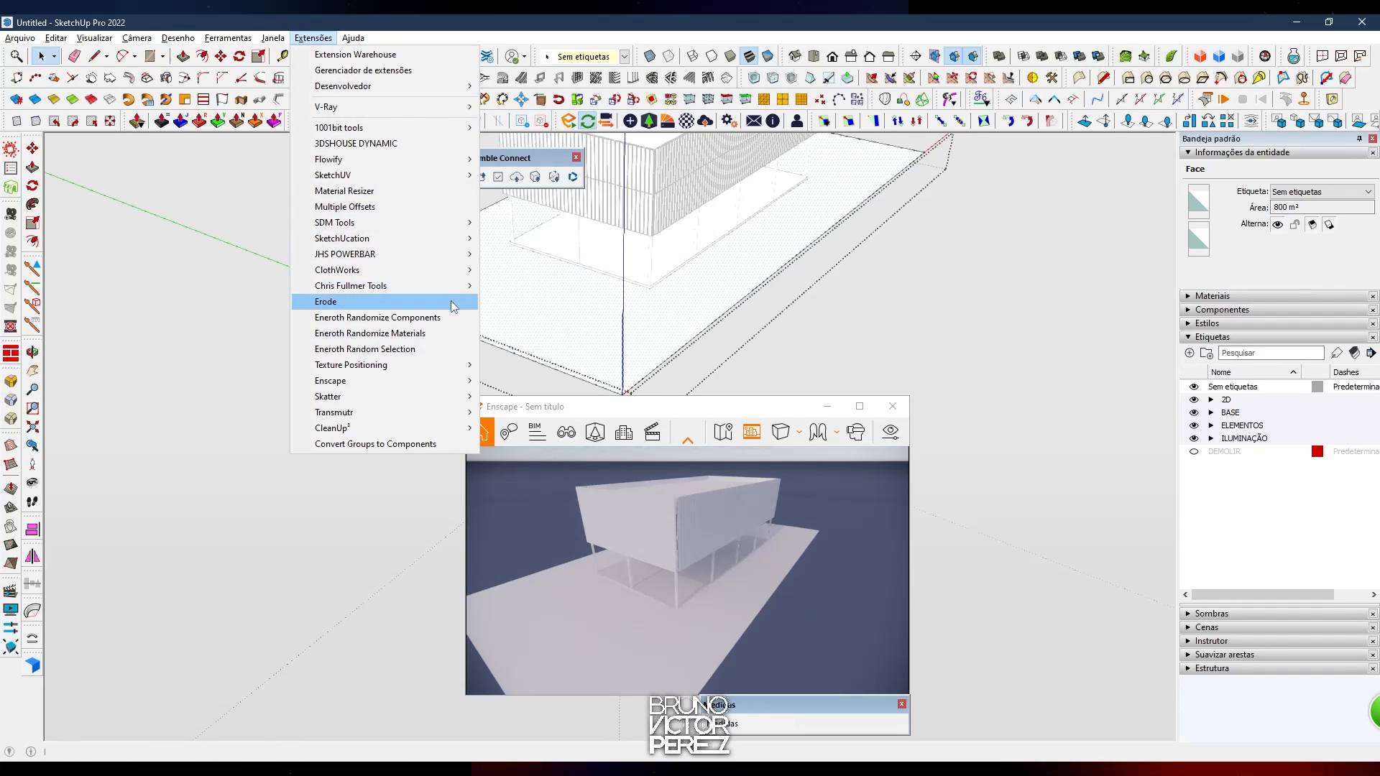
left_click(455, 302)
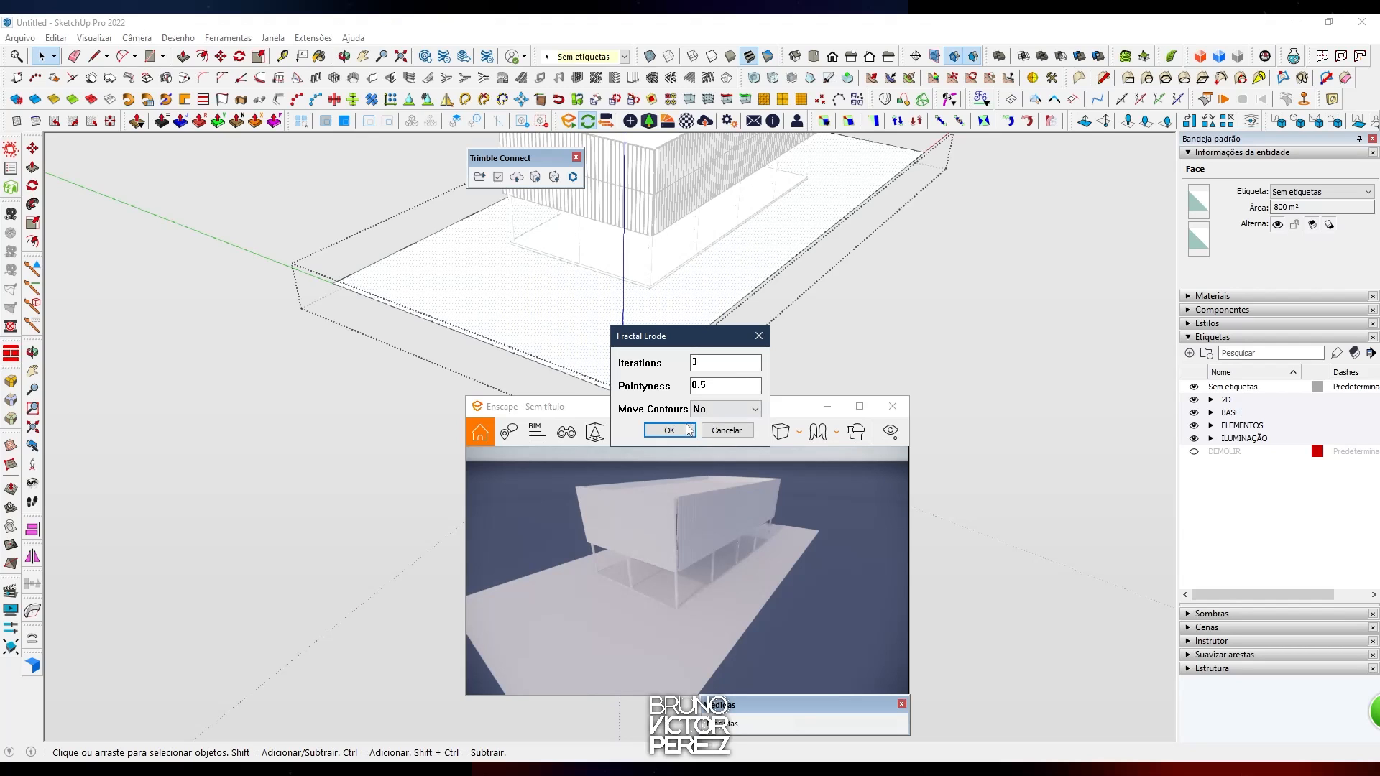
left_click(669, 431)
Scale the eroded terrain along the blue axis by about 0.58 to flatten its relief, and close the terrain group
middle_click_drag(632, 360, 605, 267)
key("s")
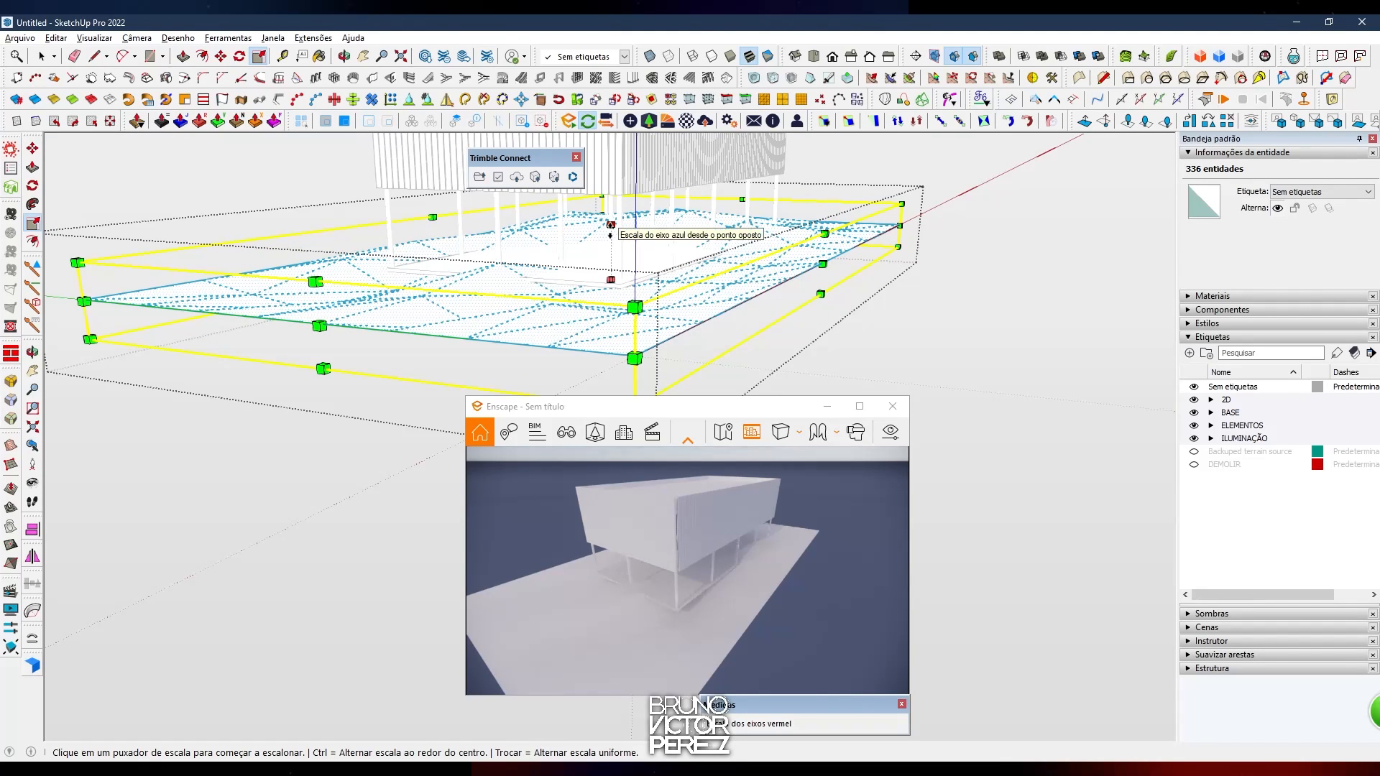
left_click(611, 225)
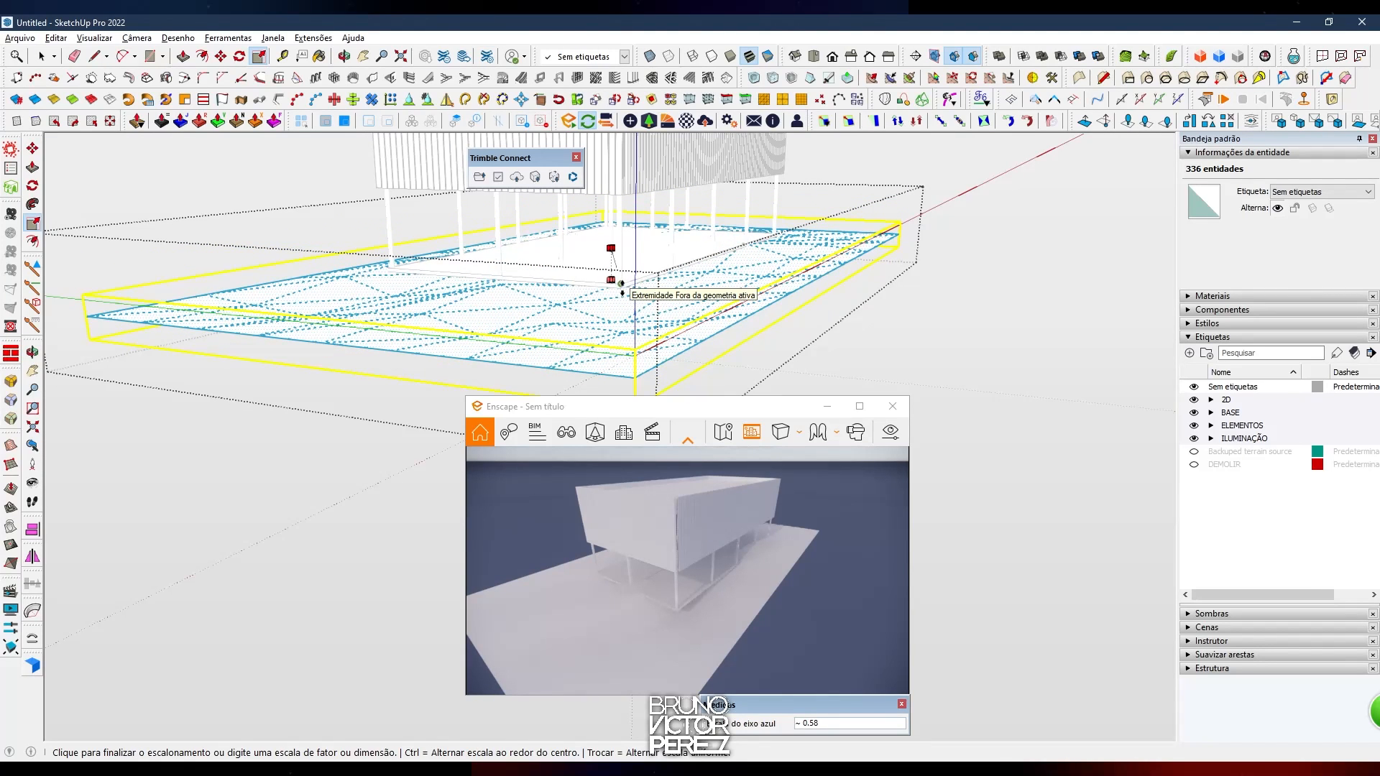
scroll(622, 286, "up", 5)
left_click(623, 288)
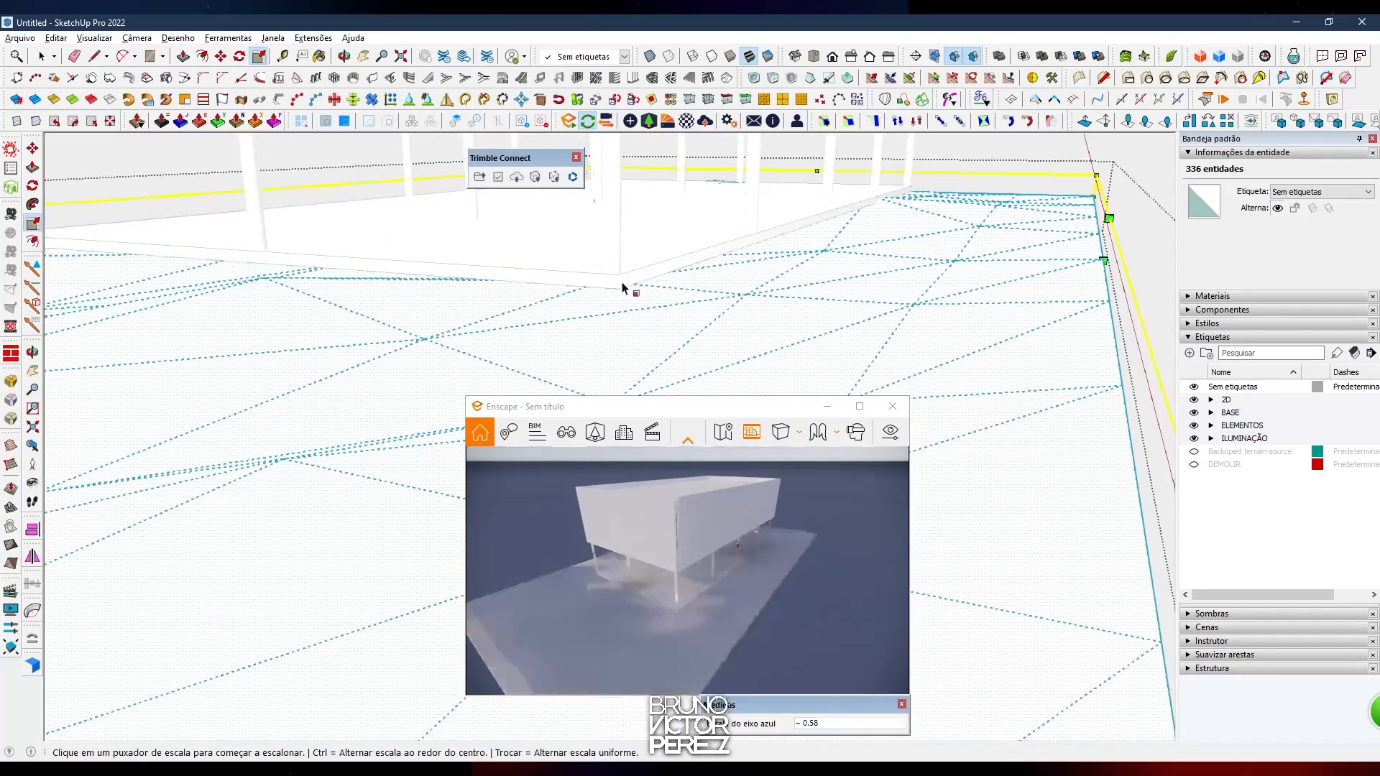
scroll(622, 287, "down", 5)
middle_click_drag(563, 280, 633, 293)
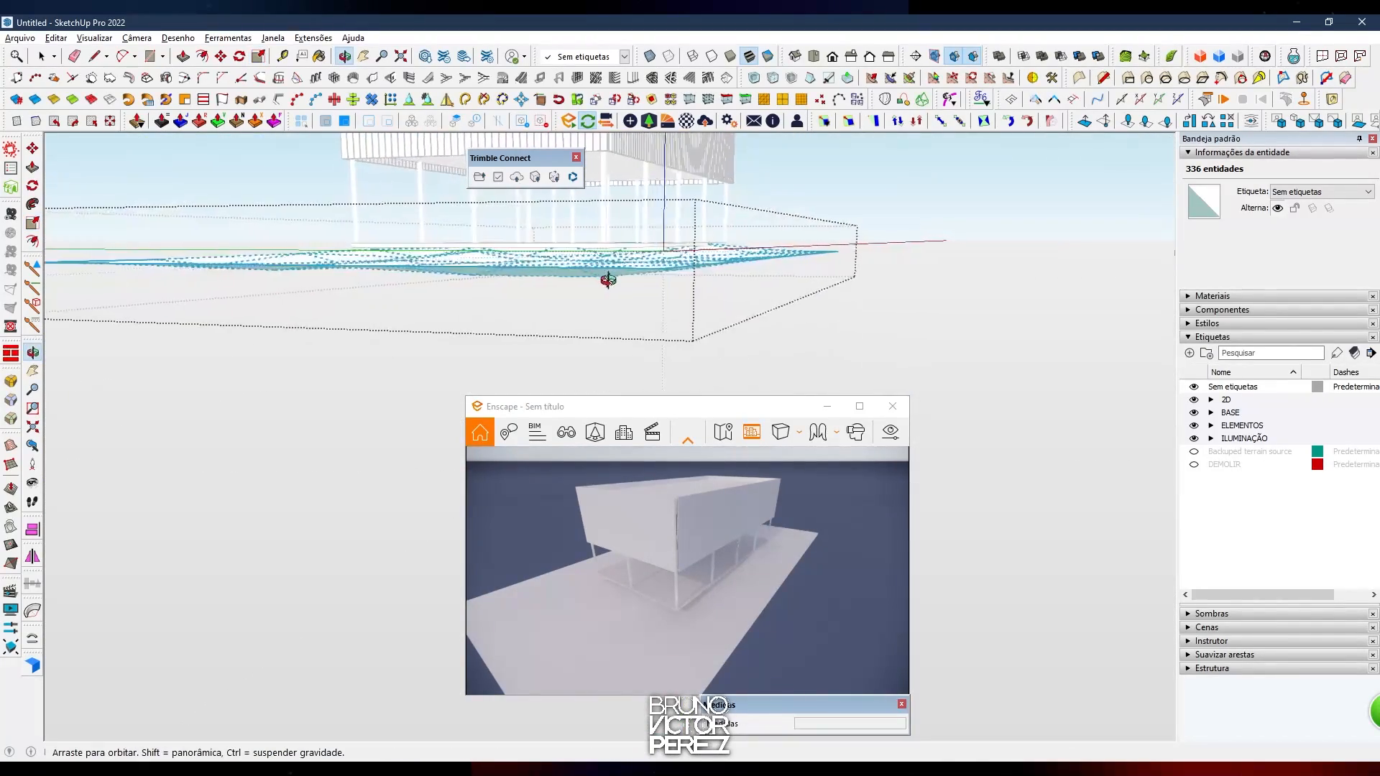
middle_click_drag(732, 283, 715, 289)
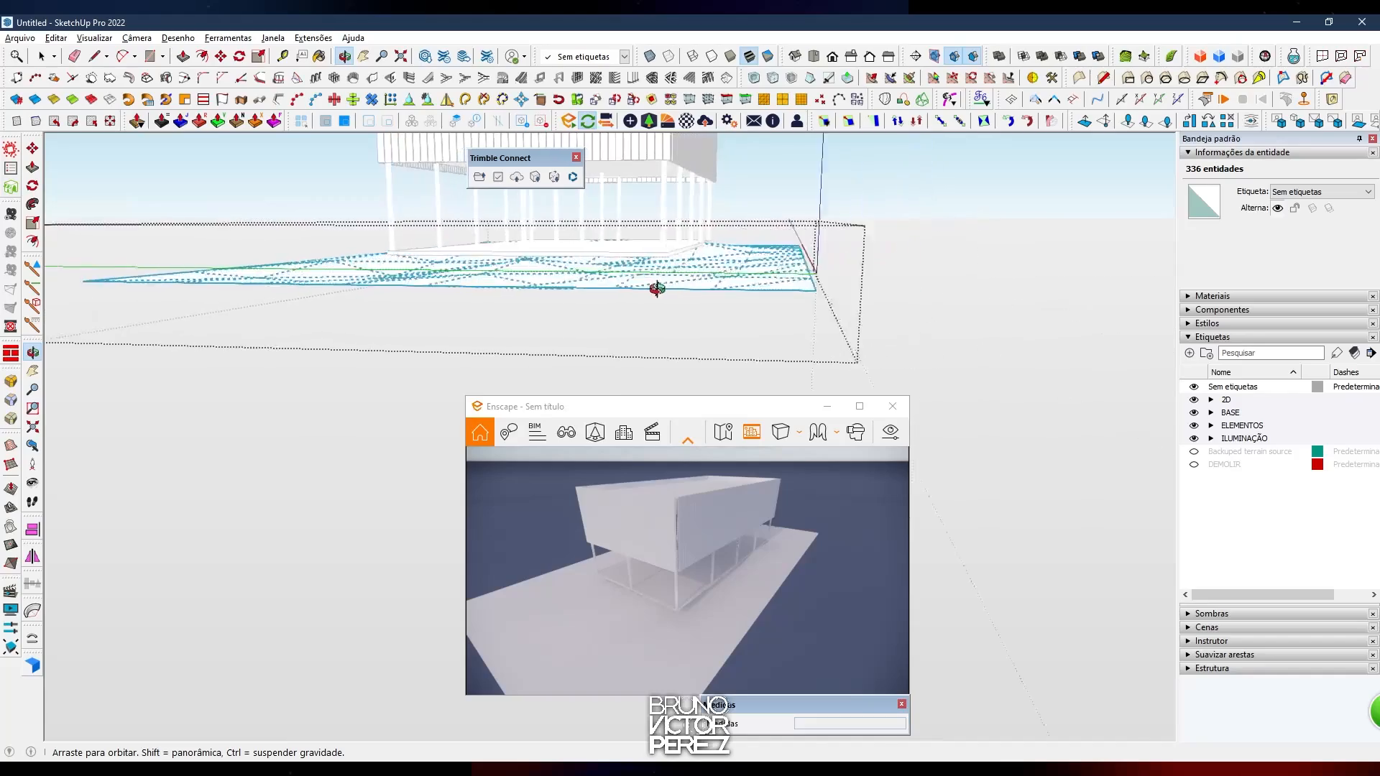
middle_click_drag(604, 282, 687, 290)
left_click(576, 263)
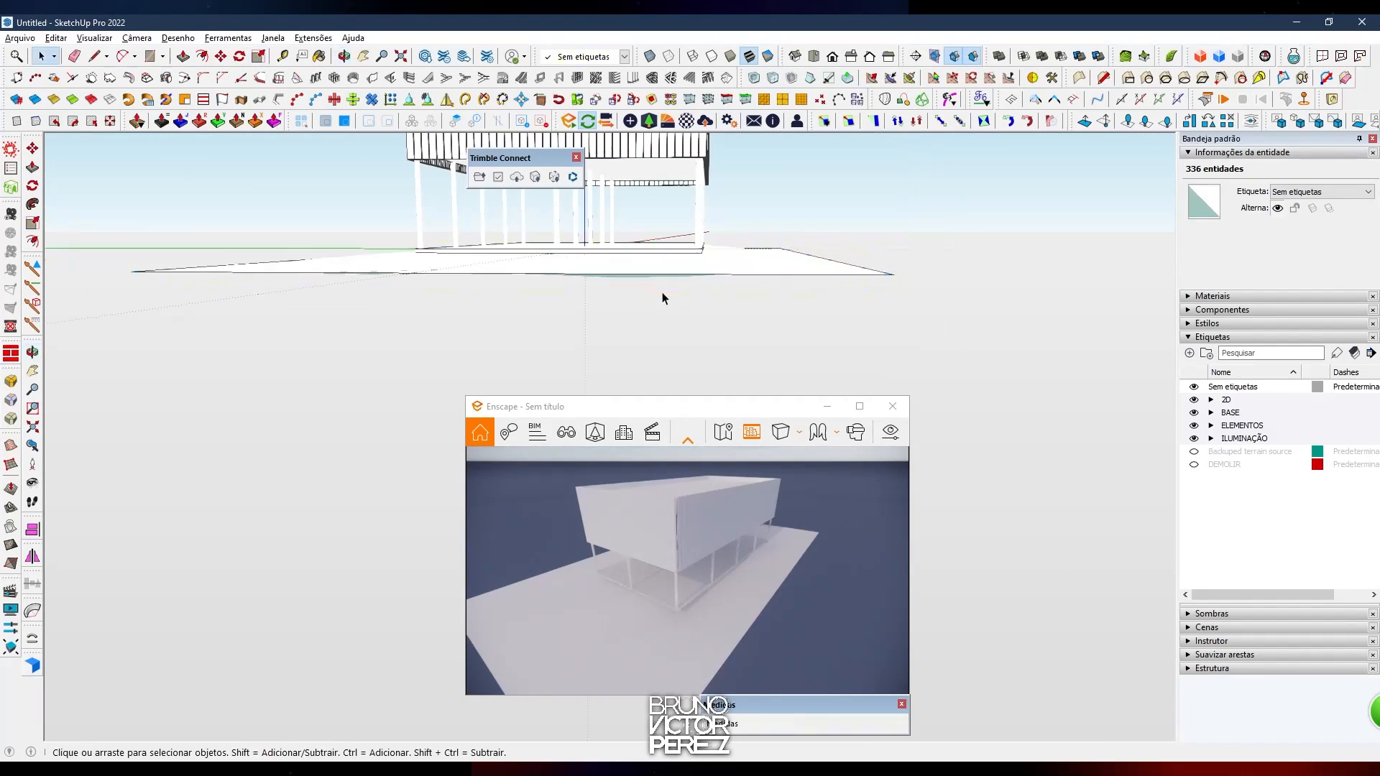
left_click(663, 297)
Draw a 40 × 20 m rectangle between opposite terrain corners, group it and open the new group for editing
middle_click_drag(662, 298, 642, 351)
middle_click_drag(501, 340, 523, 344)
scroll(435, 345, "up", 2)
key("r")
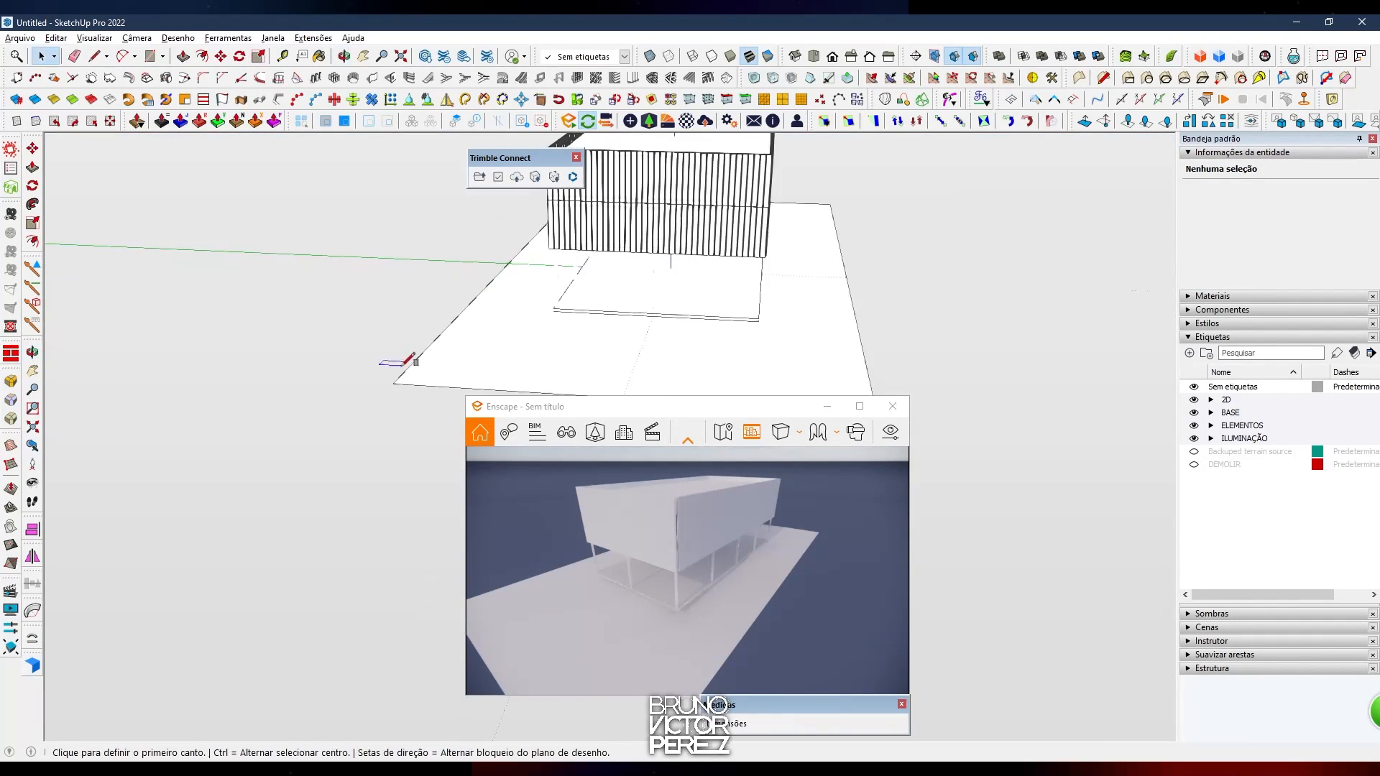
left_click(392, 384)
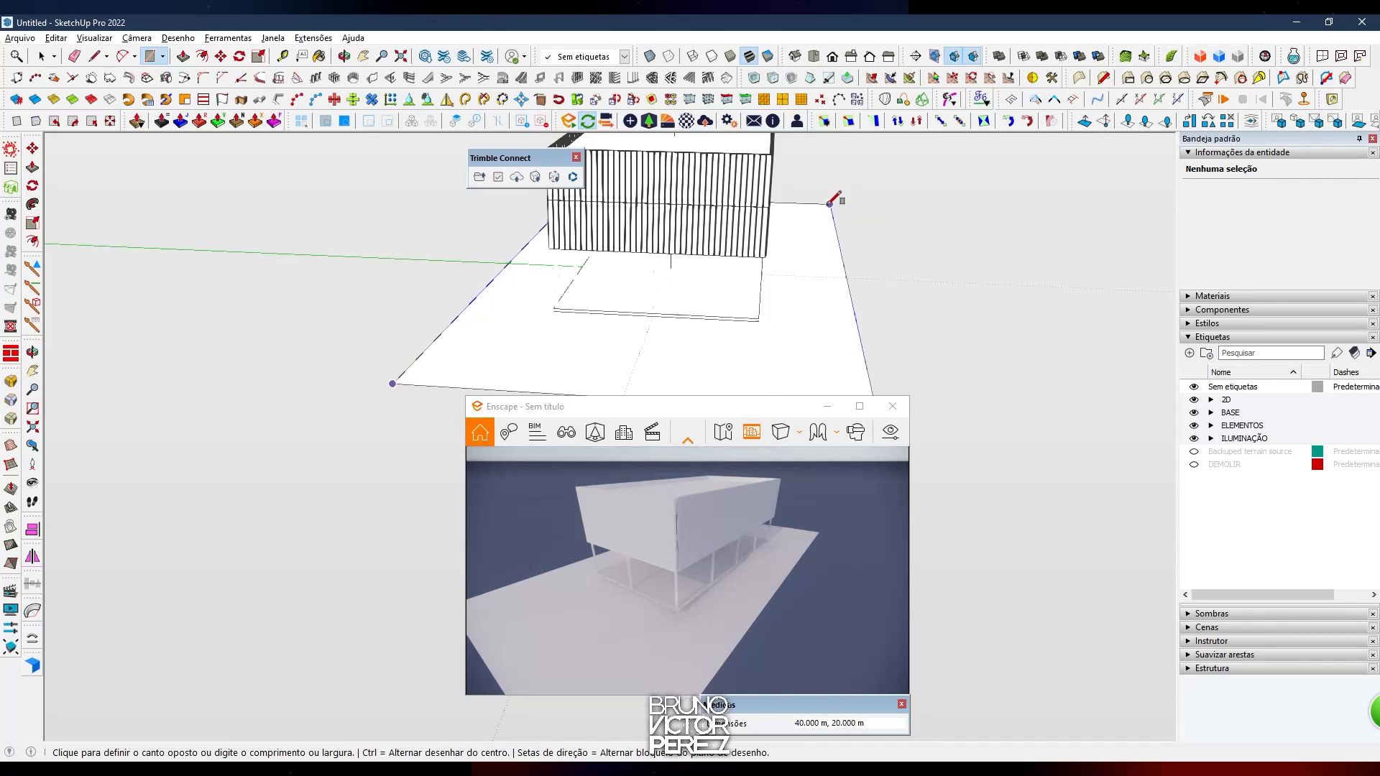
left_click(832, 203)
scroll(831, 205, "down", 2)
key("space")
double_click(759, 313)
double_click(760, 313)
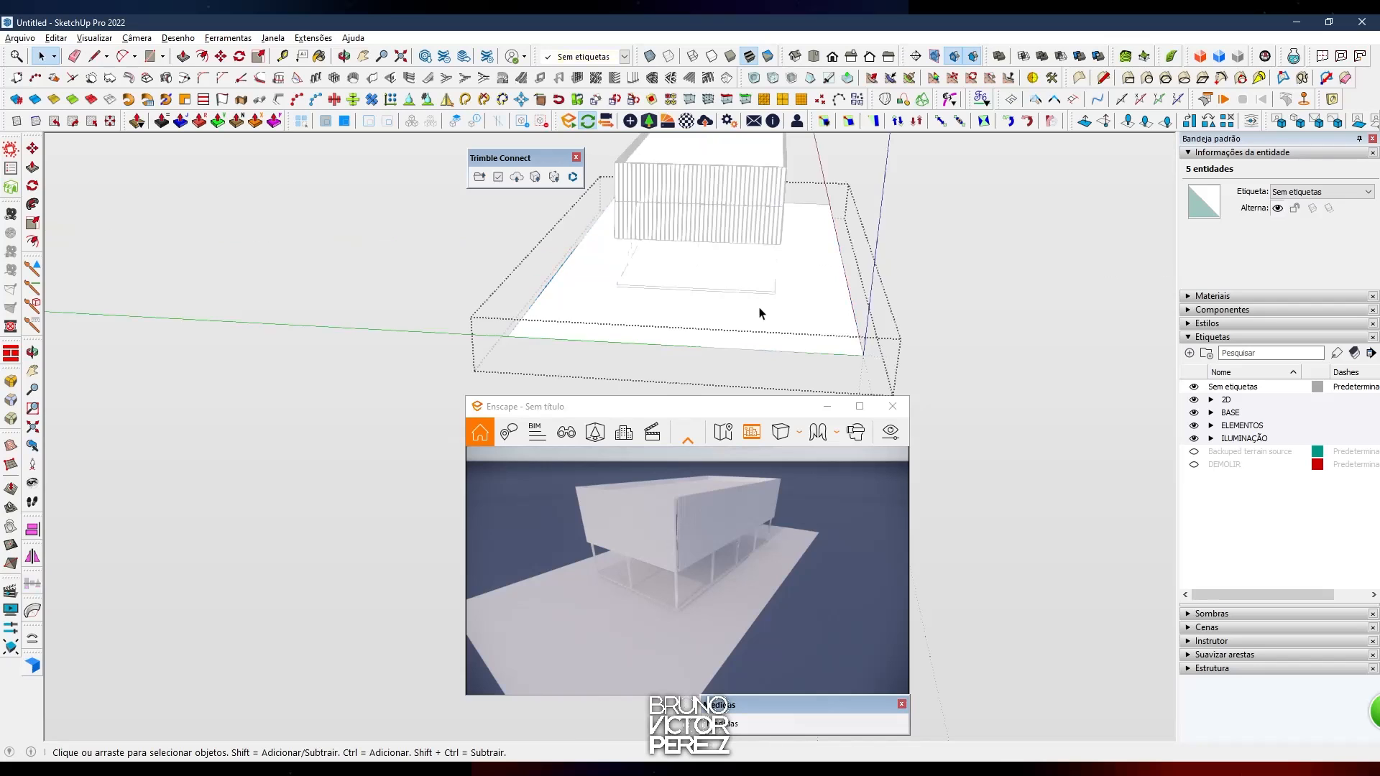
Erode the new rectangle's face with Fractal Erode using 3 iterations and Move Contours set to No
left_click(767, 314)
left_click(313, 38)
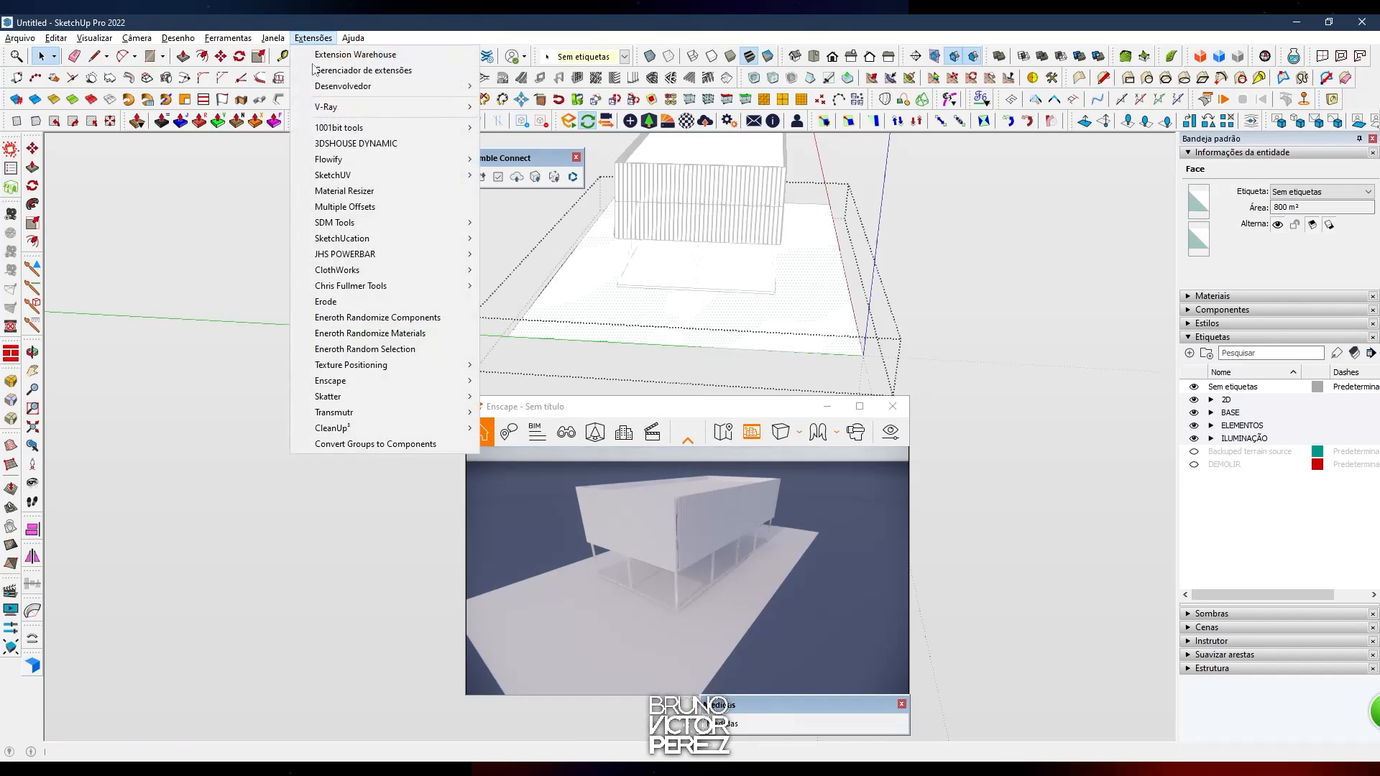
left_click(428, 305)
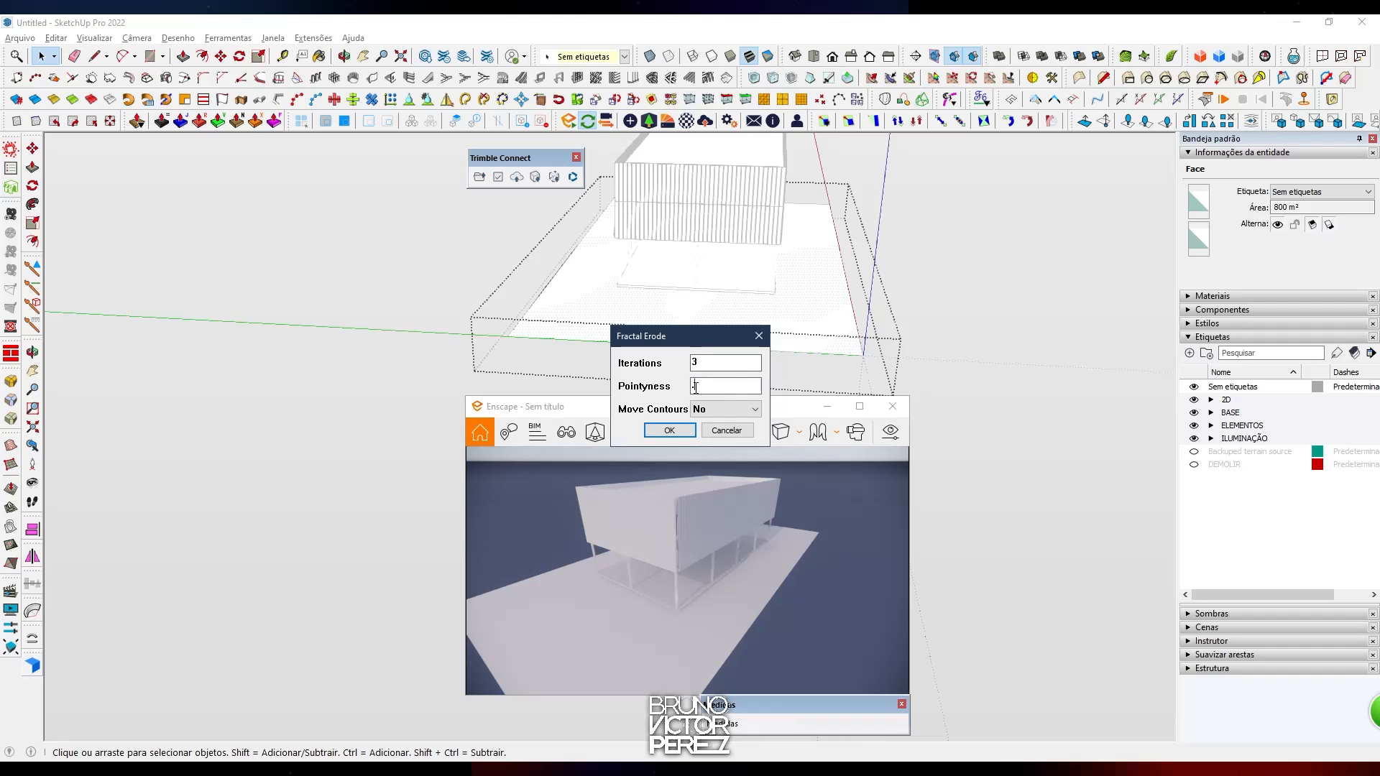
left_click(669, 429)
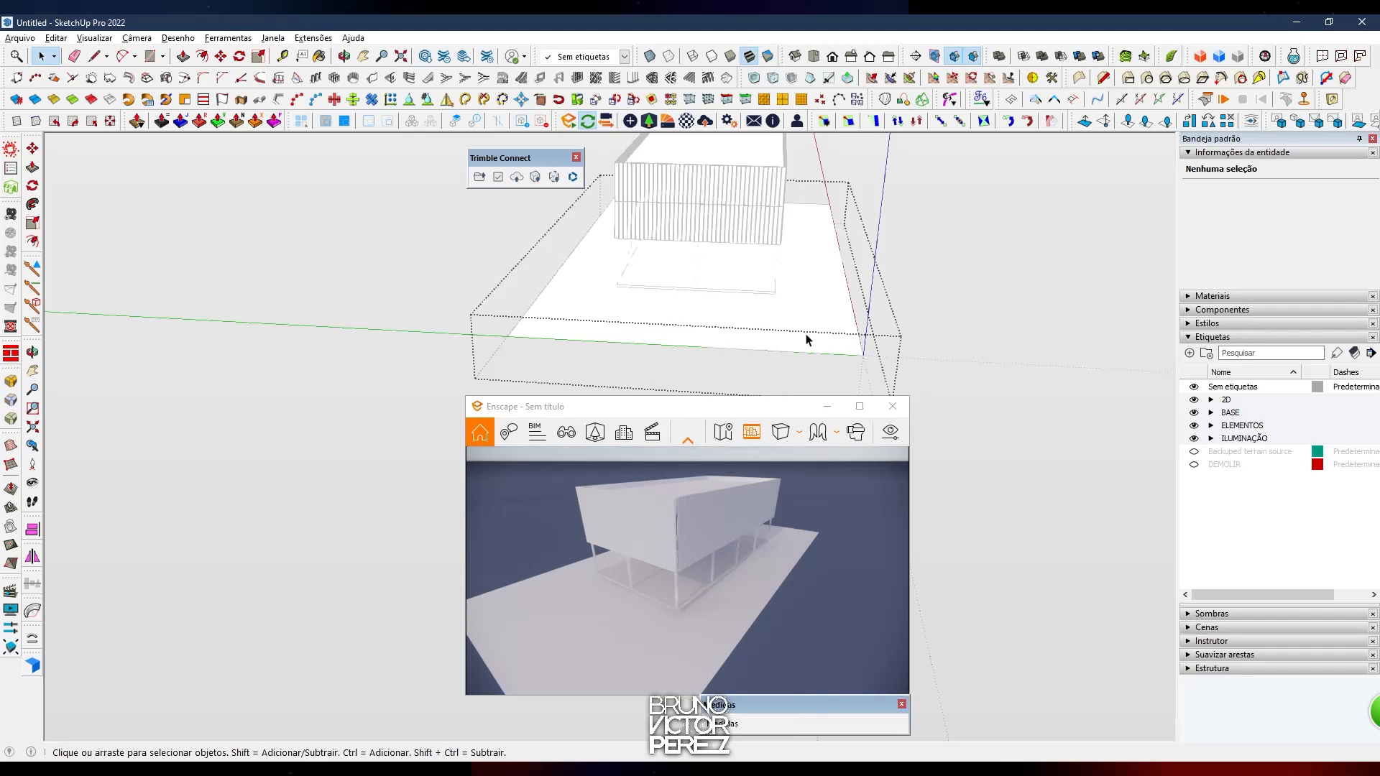
Move one of the two overlapping terrain groups straight down to separate it from the other
middle_click_drag(808, 339, 735, 298)
left_click(734, 299)
scroll(805, 316, "up", 3)
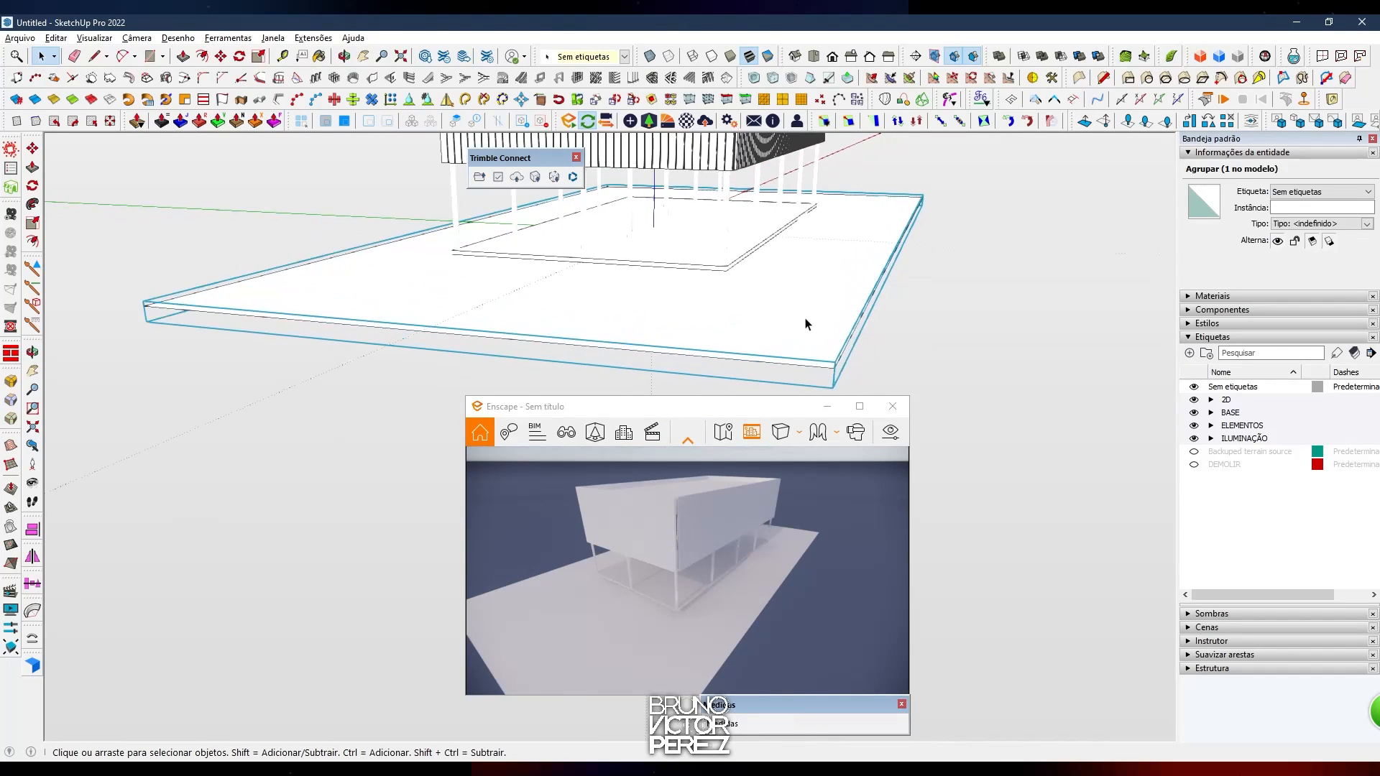
scroll(805, 324, "down", 1)
key("m")
left_click(952, 292)
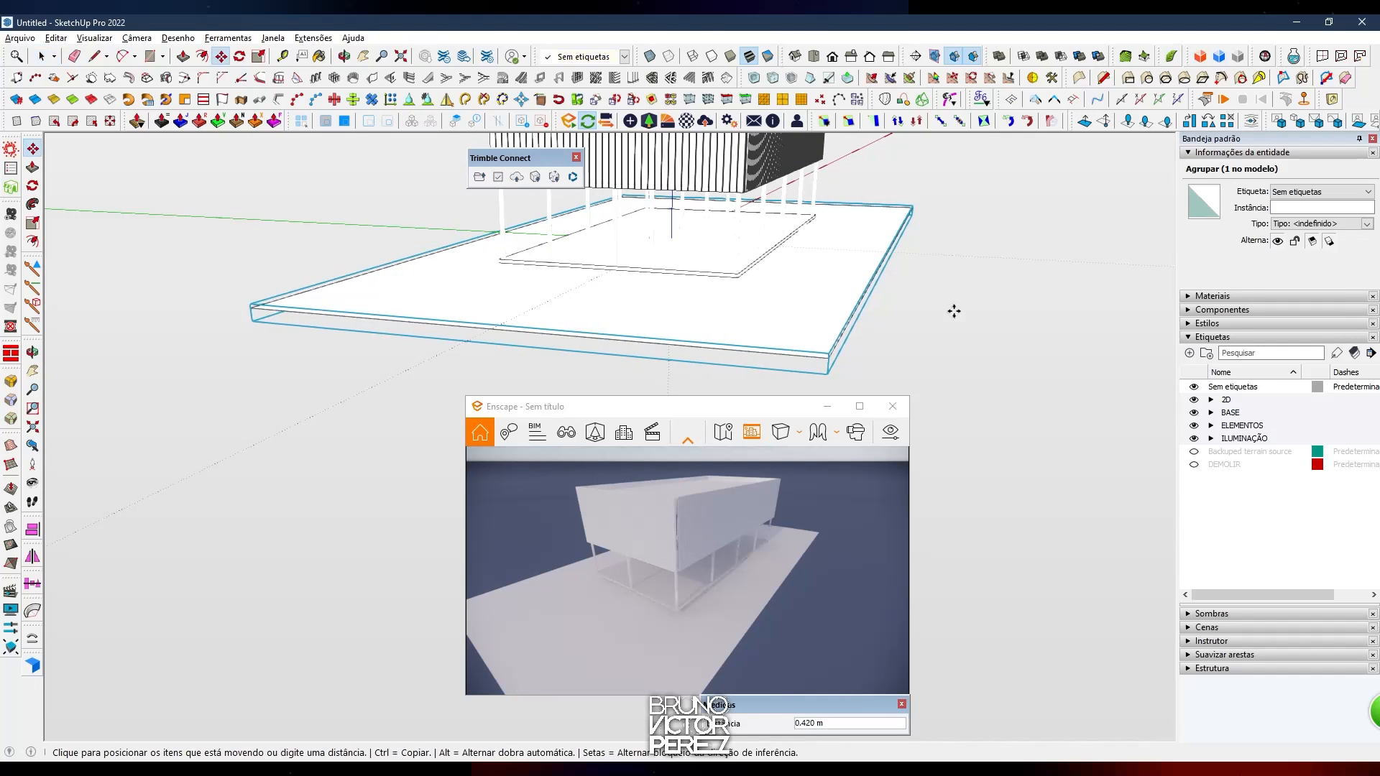
left_click(949, 369)
key("space")
Open the upper terrain group, scale its whole mesh to a height of 0.3 m along the blue axis, and close it
triple_click(440, 357)
middle_click_drag(503, 367, 670, 284)
key("s")
left_click(657, 260)
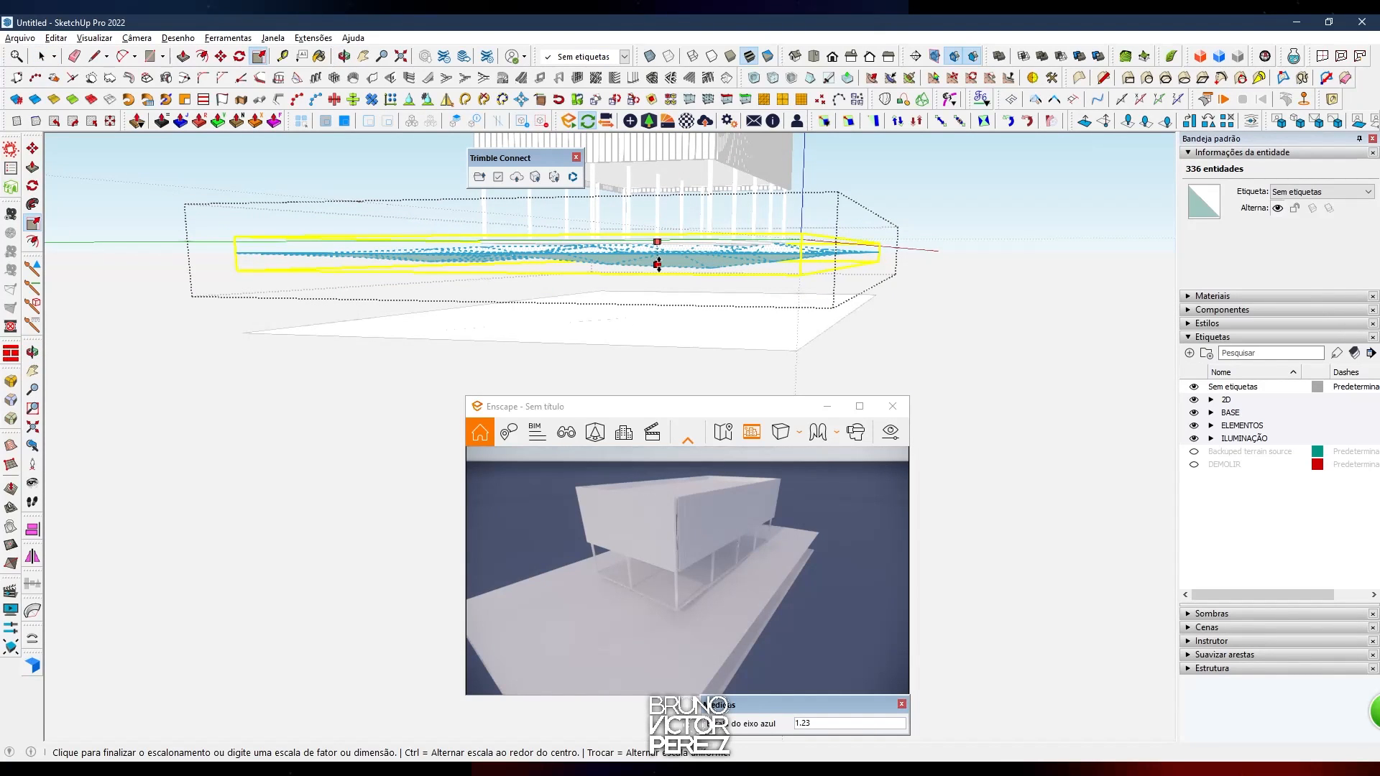
type(".15m")
key("Return")
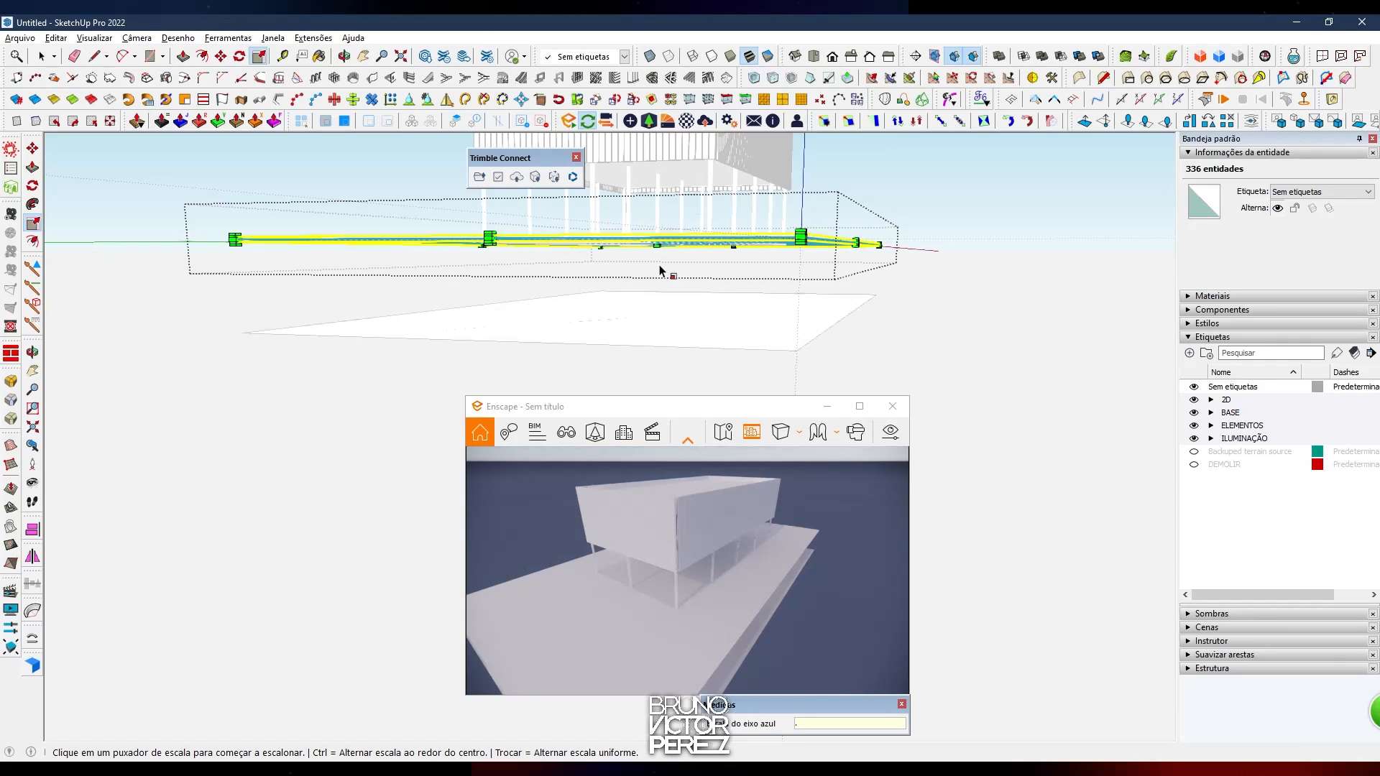
type(".3m")
key("Return")
key("space")
key("Escape")
middle_click_drag(660, 271, 595, 335)
Move the lowered terrain group vertically back up toward the upper terrain, using its outer corner as base point
left_click(557, 352)
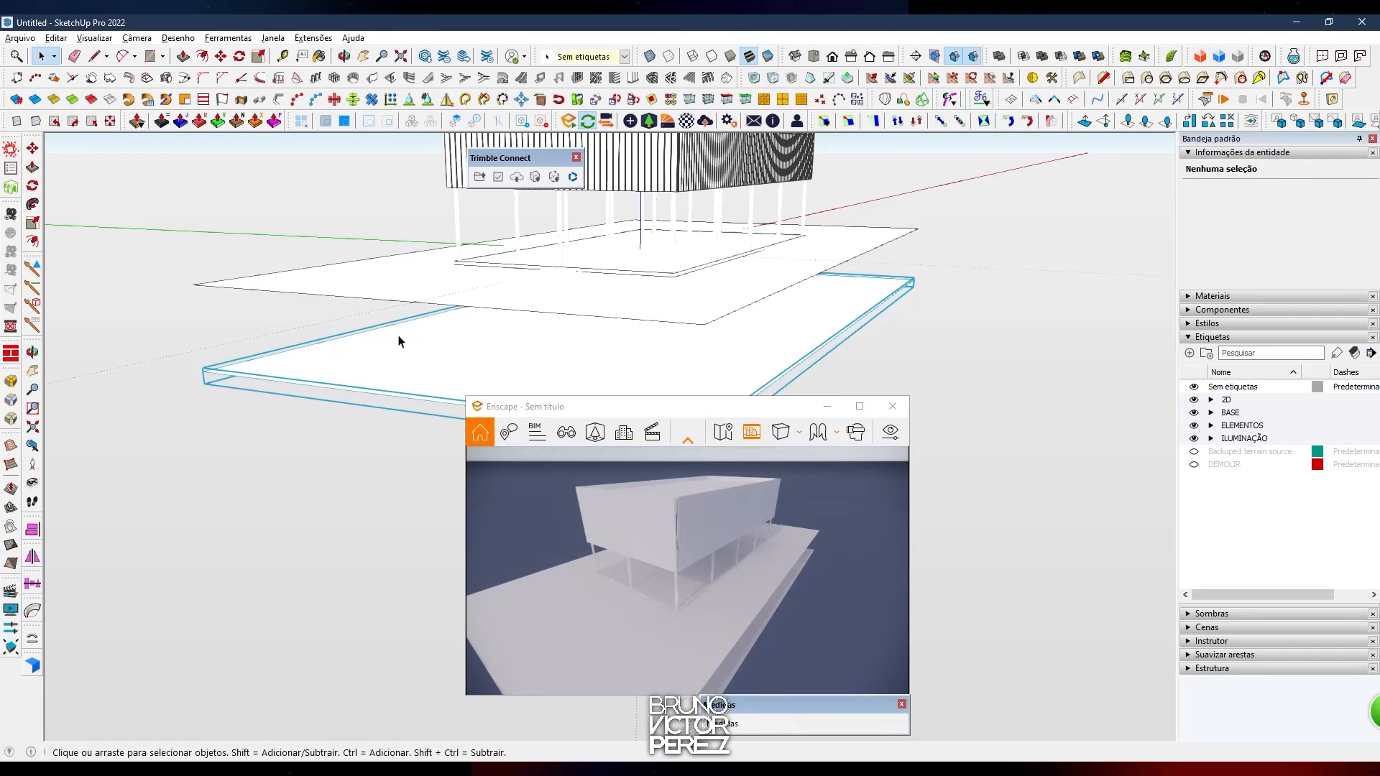
key("m")
left_click(205, 370)
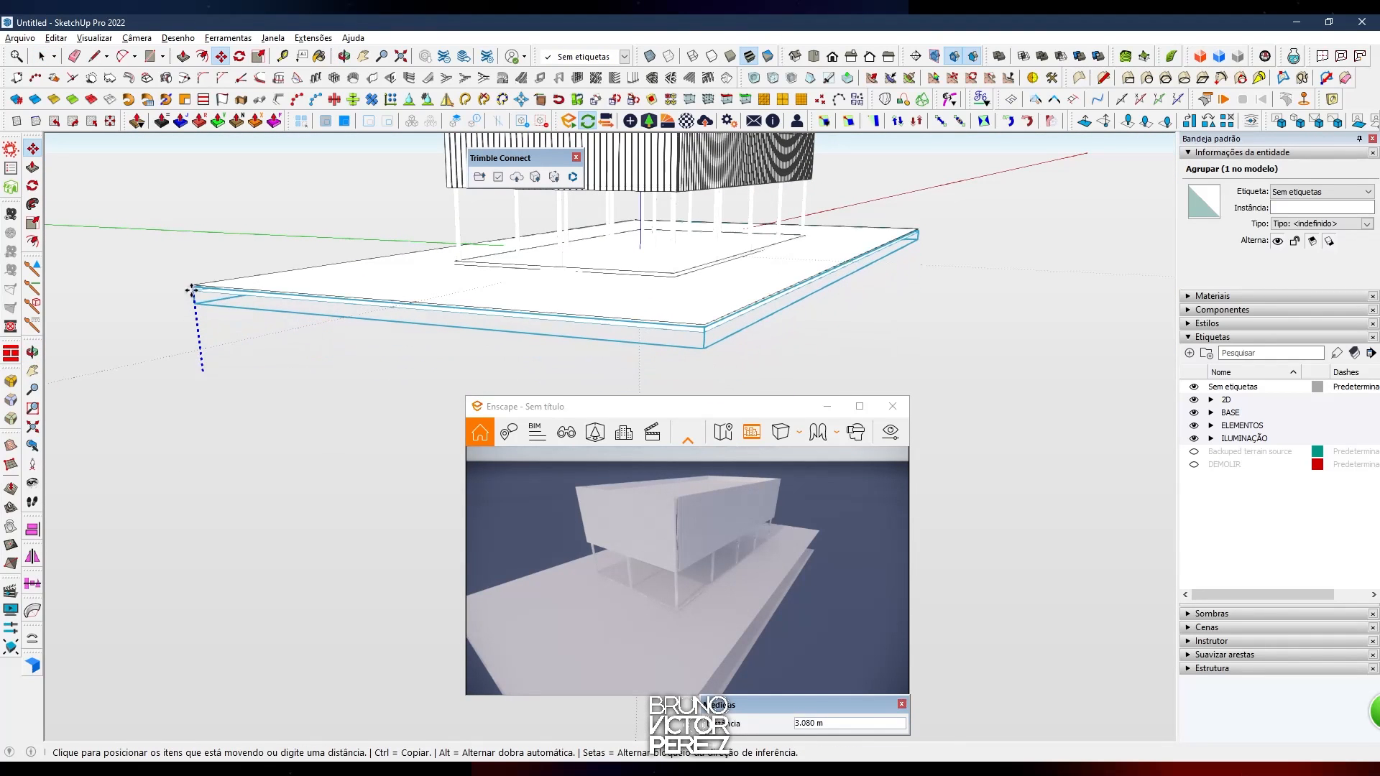
left_click(195, 285)
Try moving the lower terrain group down by 1.94 m and undo that move
middle_click_drag(221, 295, 240, 263)
left_click(226, 284)
left_click(227, 321)
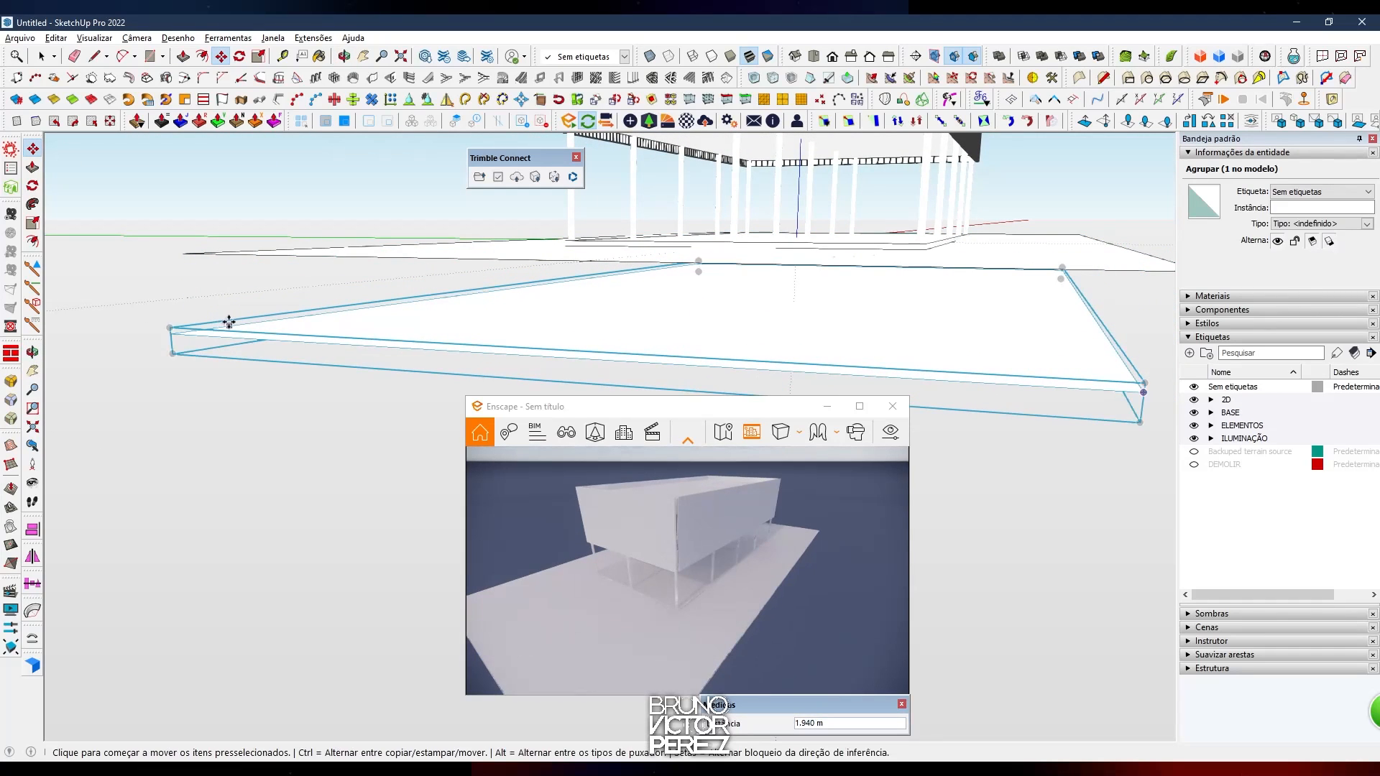
key("ctrl+z")
left_click(246, 302)
key("Escape")
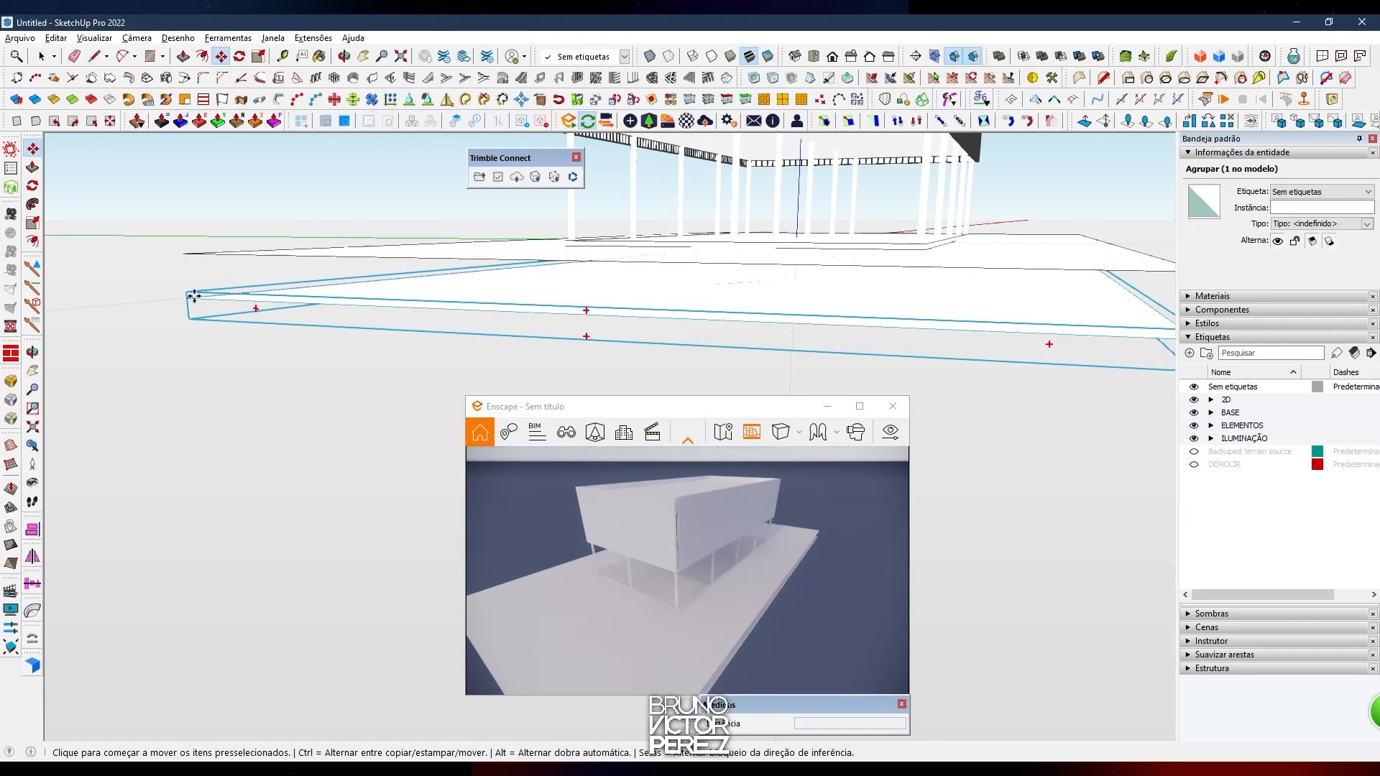
Snap the lower terrain group's corner onto the matching corner of the upper terrain so both overlap, and clear the selection
left_click(195, 295)
left_click(189, 254)
scroll(248, 283, "down", 1)
key("space")
left_click(259, 289)
Paint one of the two overlapping terrain groups with the Grama material from the SKP Material collection
middle_click_drag(866, 228, 752, 343)
scroll(716, 304, "down", 2)
left_click(1191, 337)
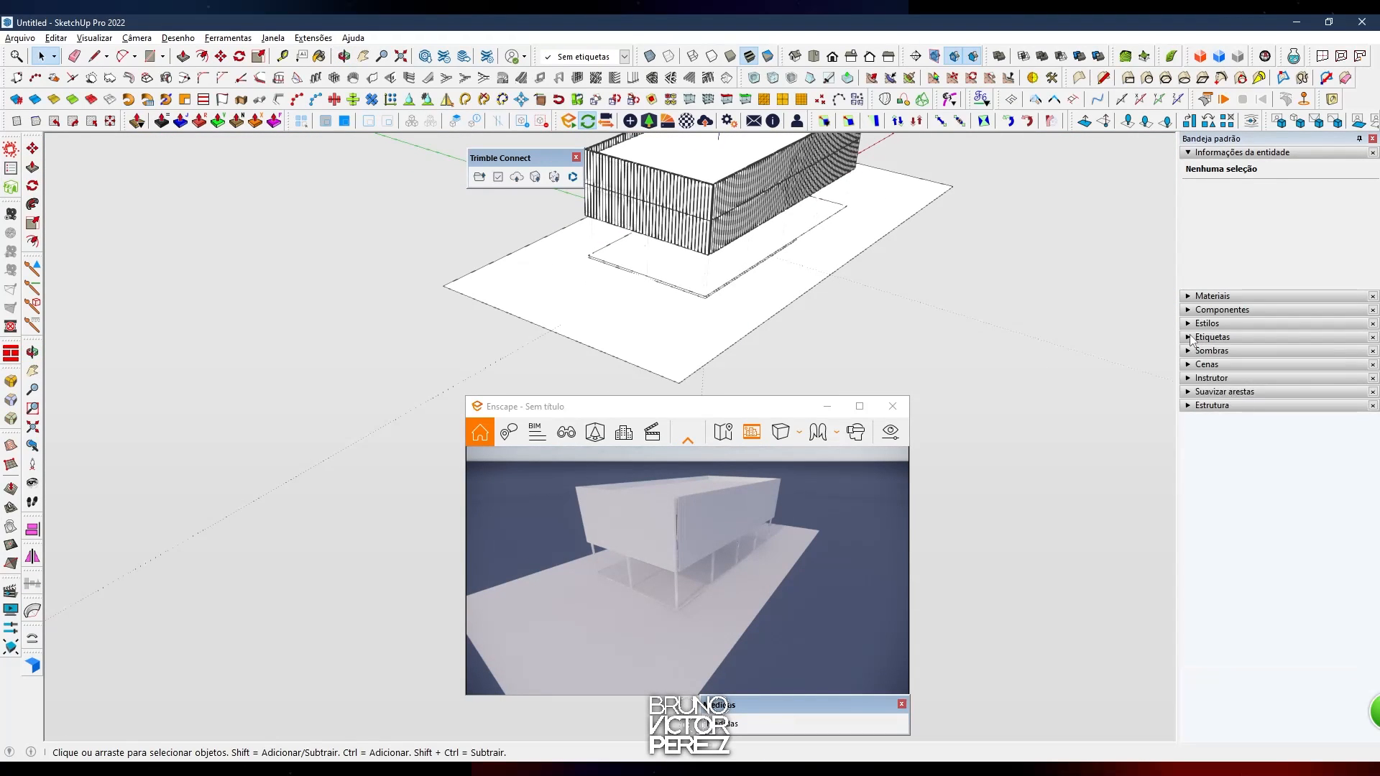
left_click(1209, 296)
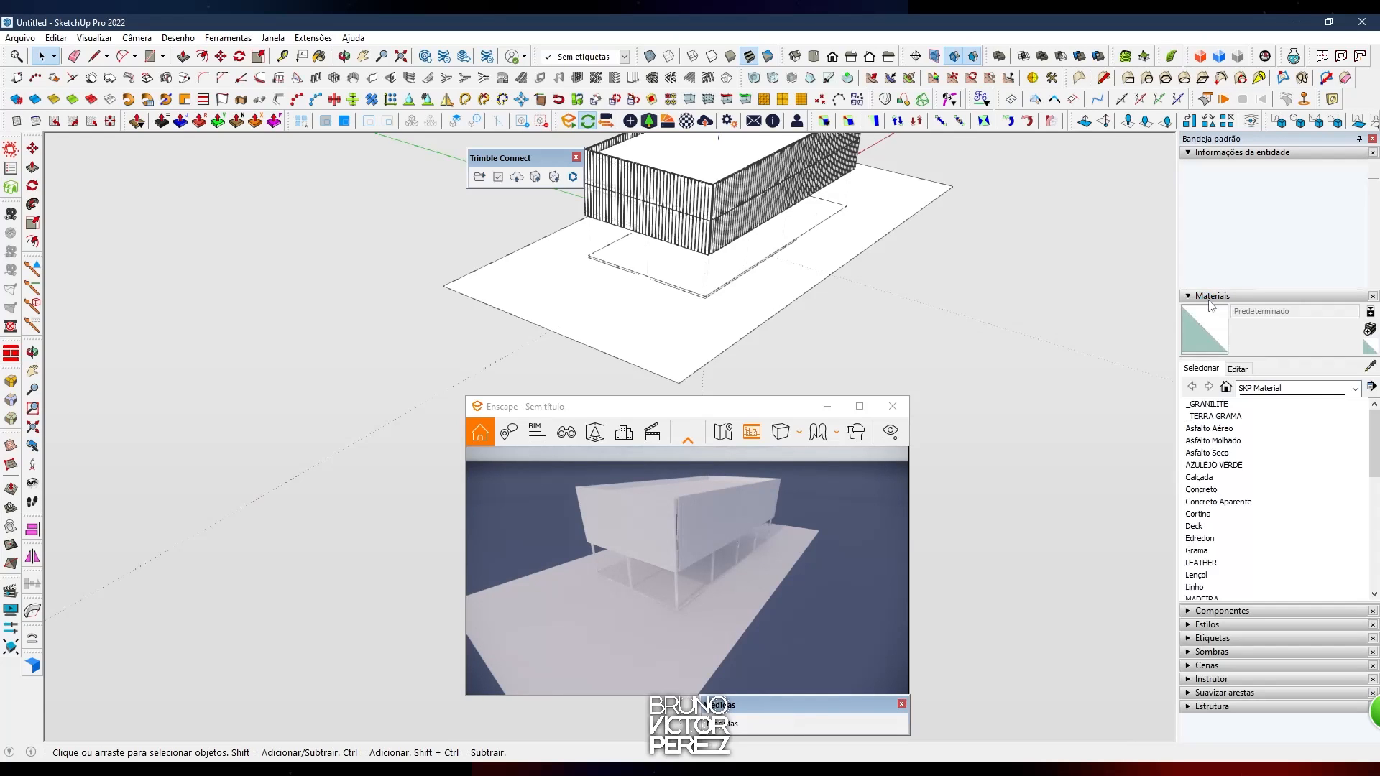
middle_click_drag(974, 360, 1148, 349)
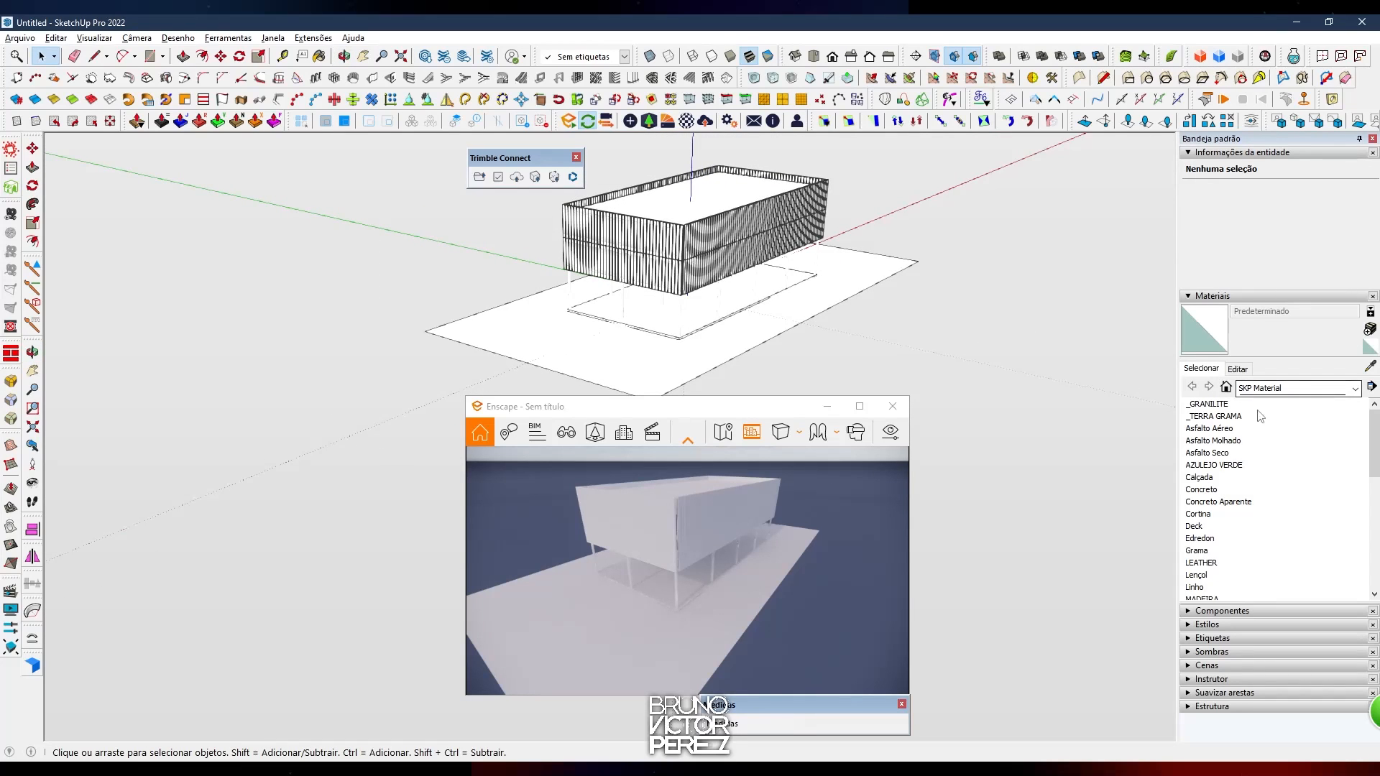
mouse_move(1376, 435)
left_mouse_down()
mouse_move(1368, 522)
mouse_move(1356, 429)
left_mouse_up()
left_click(1197, 551)
scroll(719, 370, "up", 4)
left_click(550, 343)
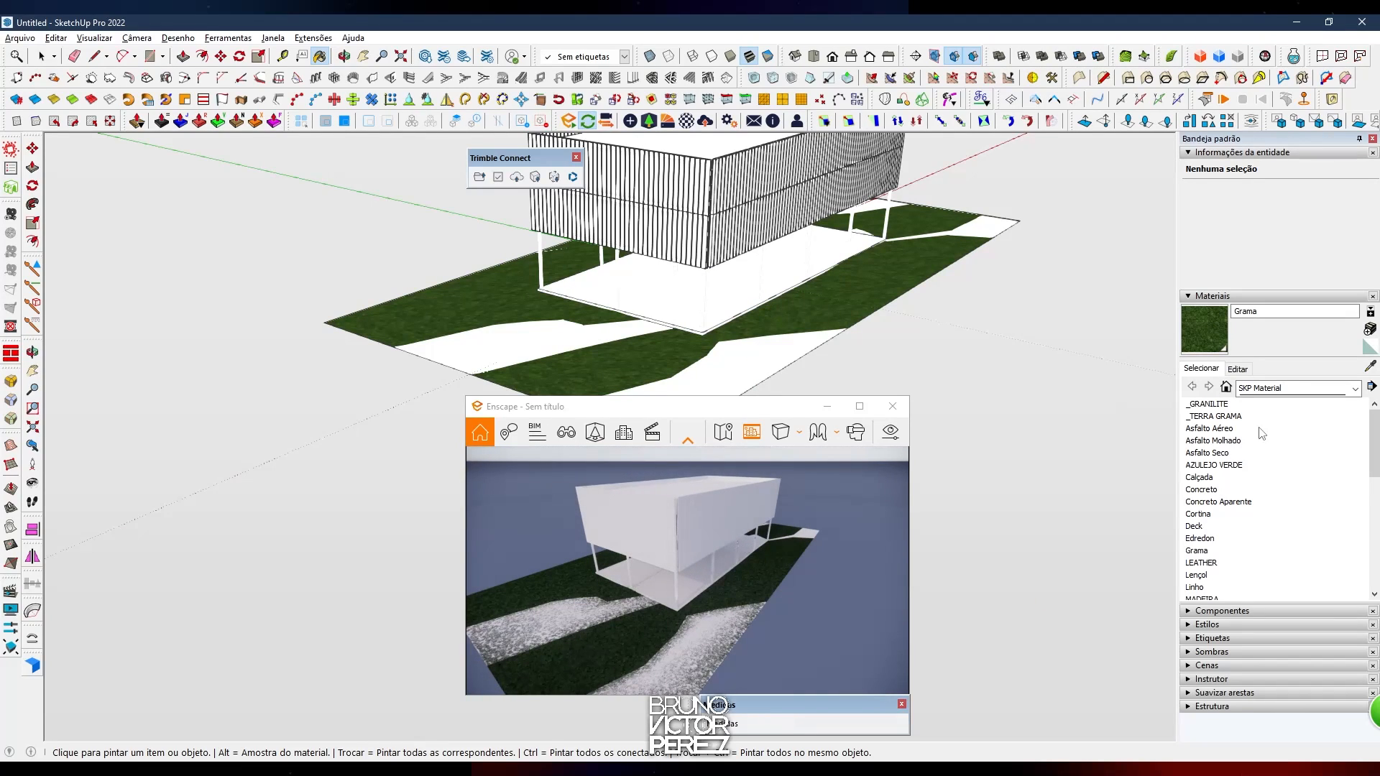
Paint the remaining white terrain group with the _TERRA GRAMA material from the SKP Material collection
scroll(1222, 519, "down", 12)
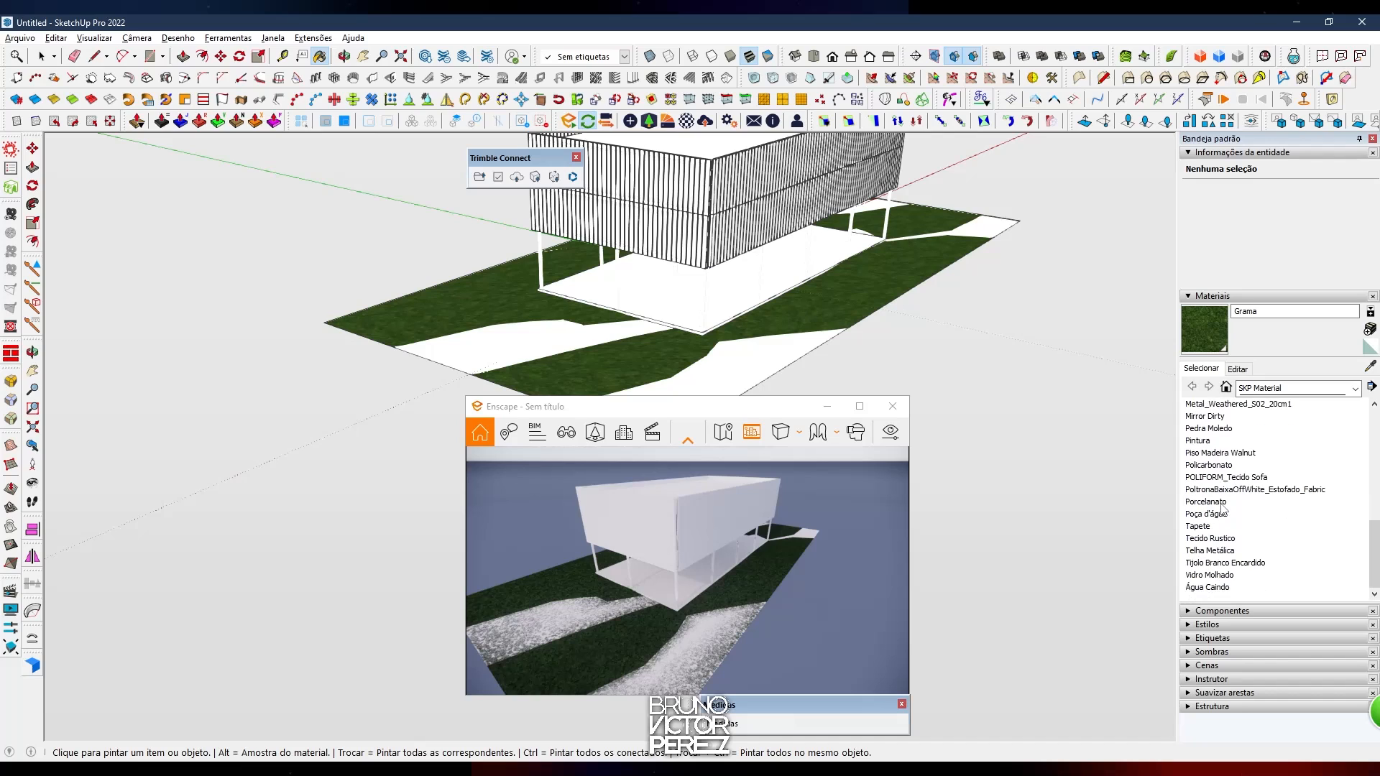
left_click_drag(1374, 542, 1373, 436)
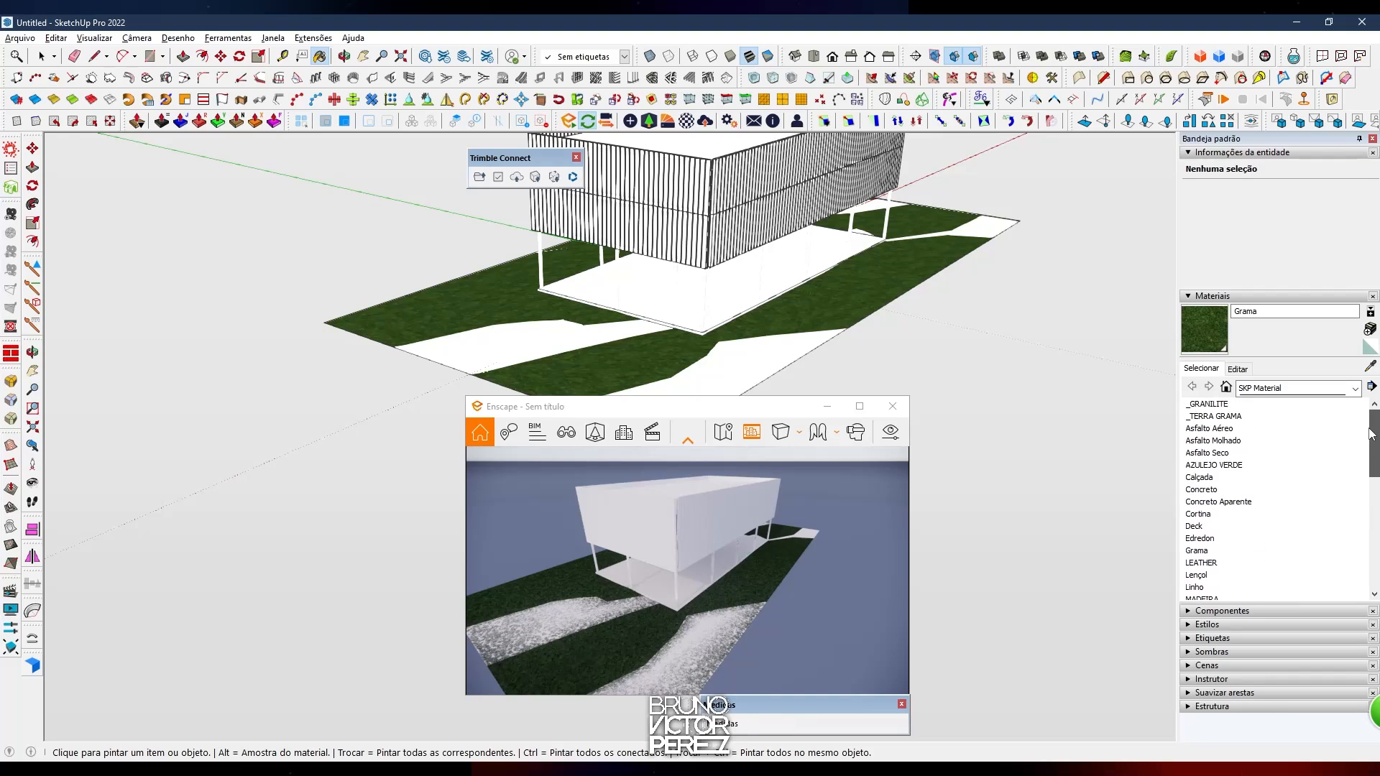
left_click(1253, 416)
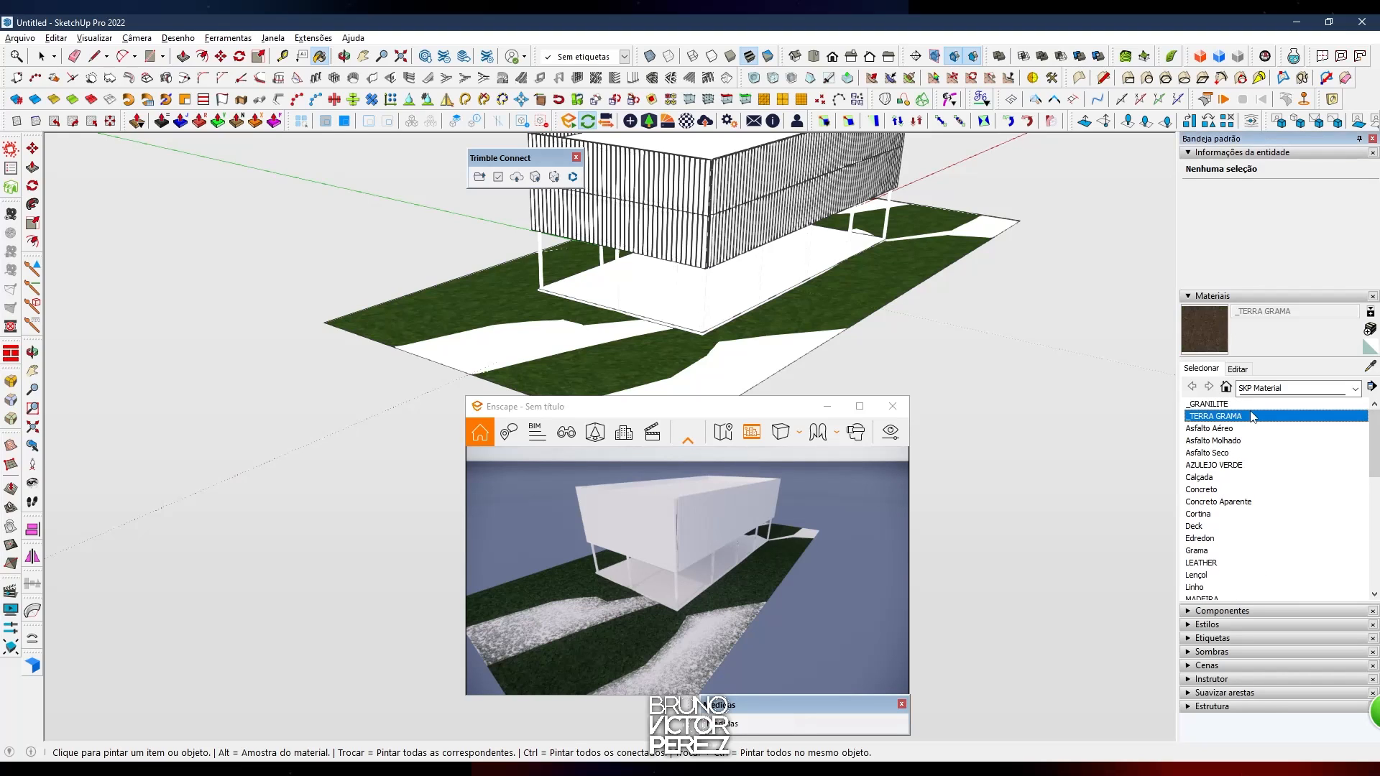
left_click(562, 339)
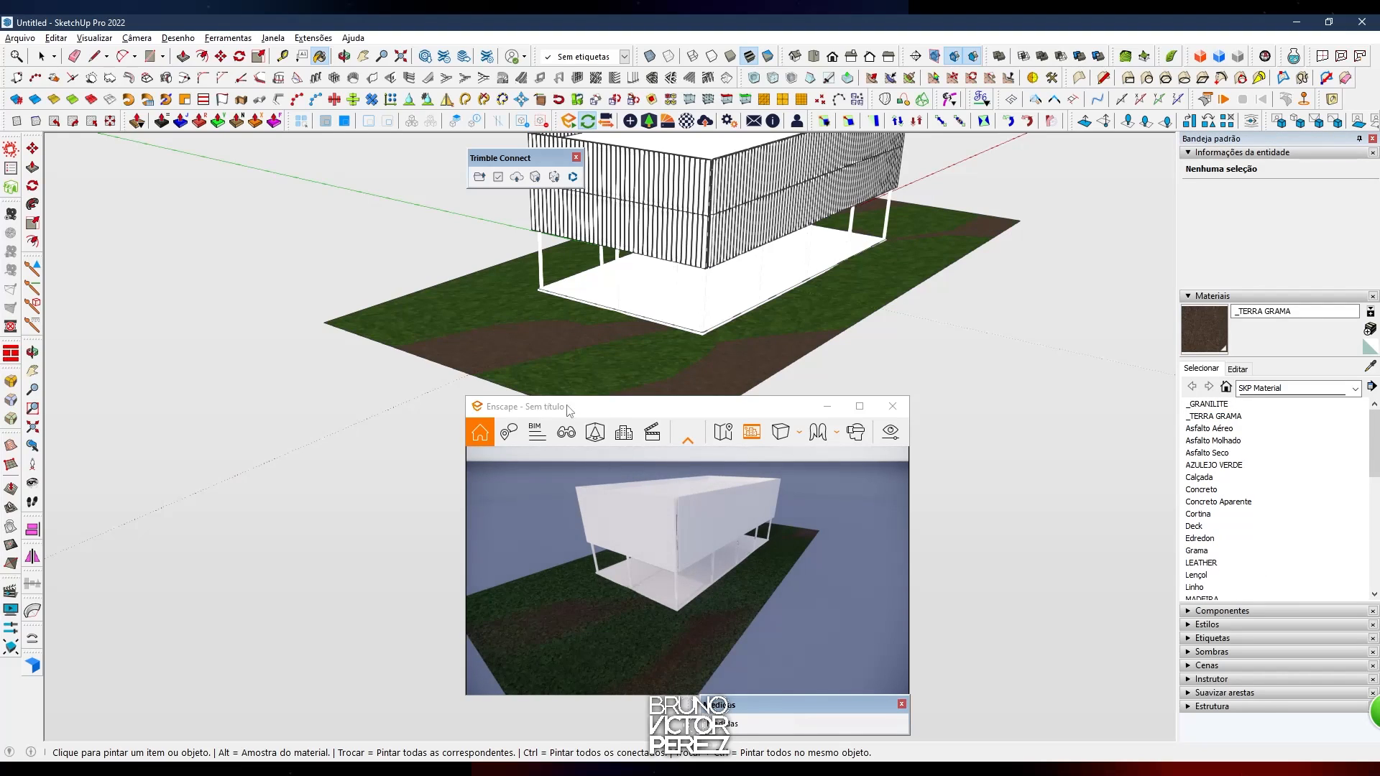
Examine the grass and earth ground materials up close and around the pillared building in the Enscape render view
mouse_move(688, 583)
left_mouse_down()
mouse_move(711, 578)
mouse_move(682, 593)
mouse_move(699, 590)
left_mouse_up()
key("w")
key("w")
key("w")
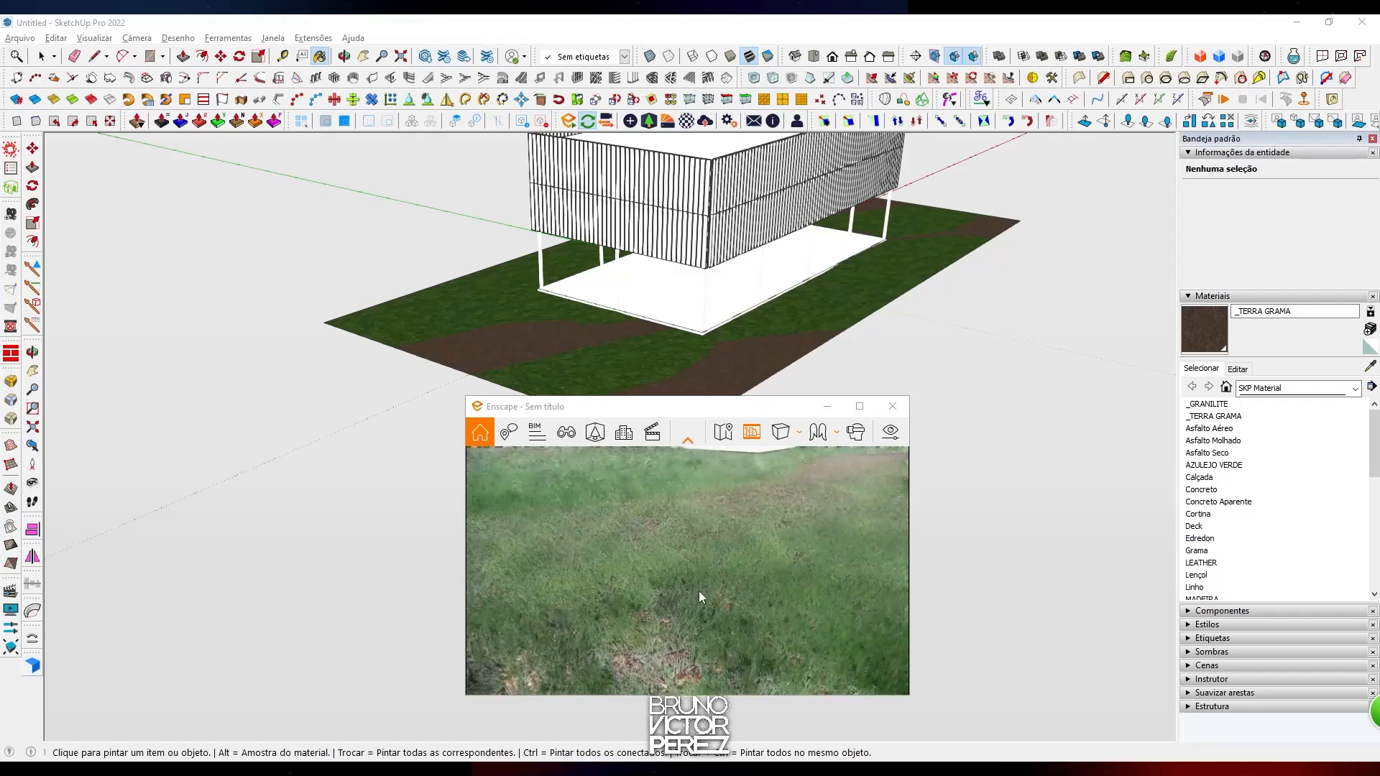
left_click_drag(699, 590, 706, 579)
key("e")
key("a")
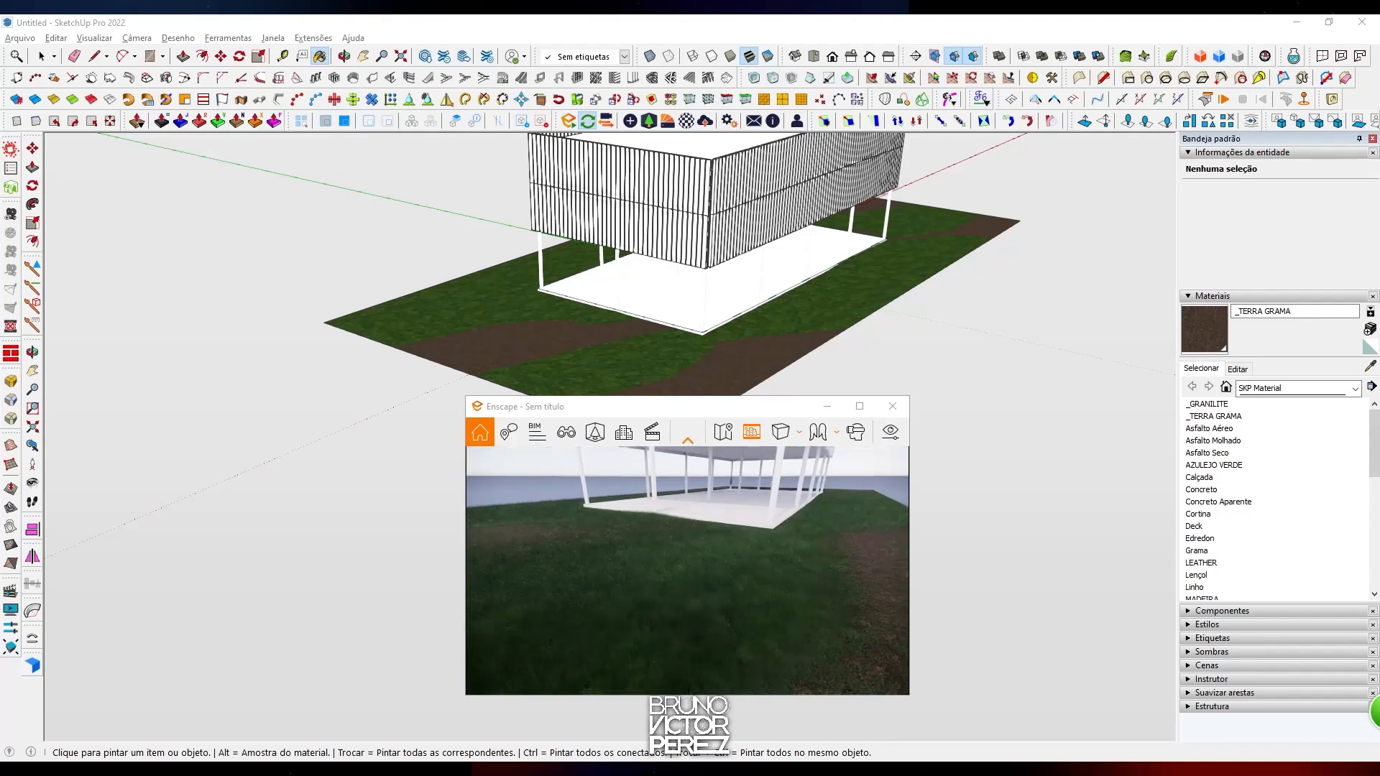
left_click_drag(692, 542, 697, 532)
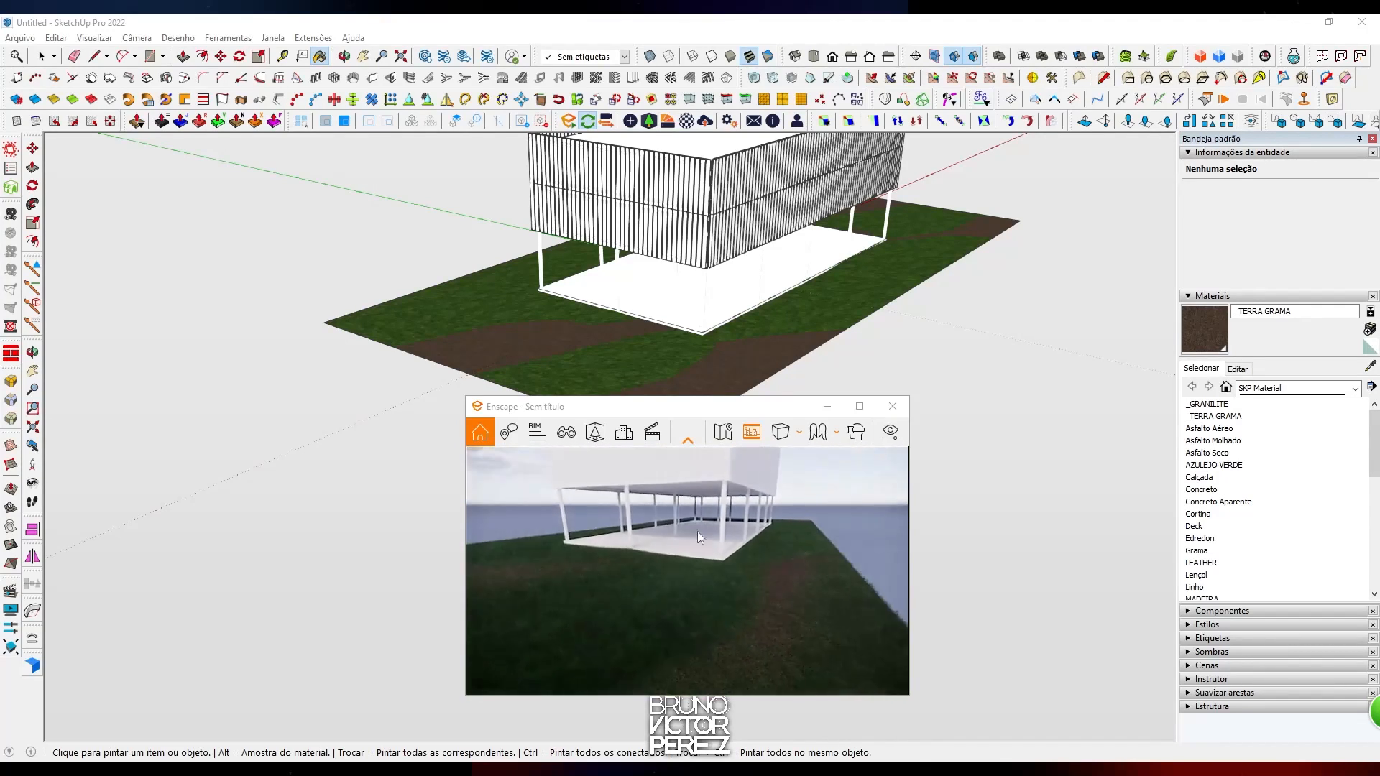
Open the Enscape visual settings and move their window clear of the model and render view
left_click(894, 434)
left_click_drag(625, 208, 224, 97)
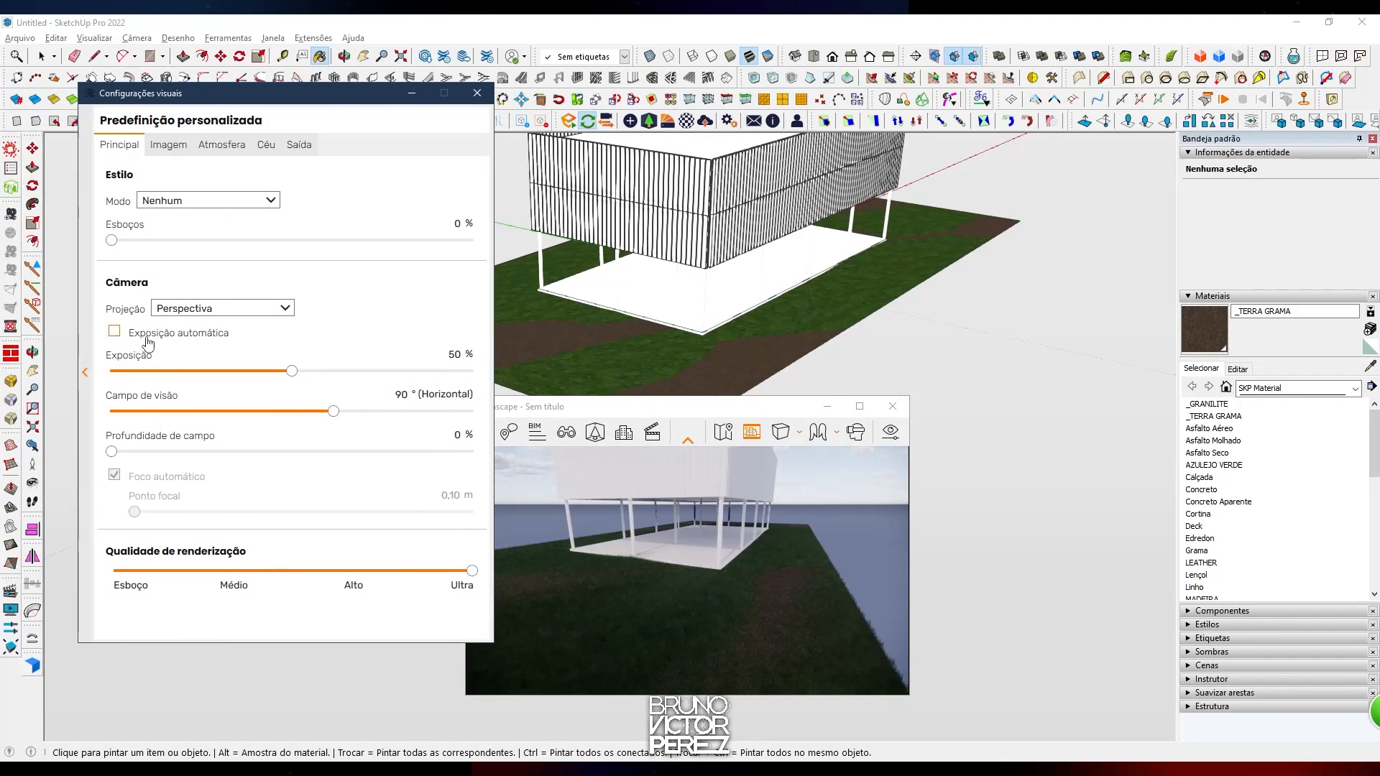
Set the sun brightness in the Enscape atmosphere lighting settings to 30%
left_click(228, 146)
double_click(457, 325)
type("30")
key("Return")
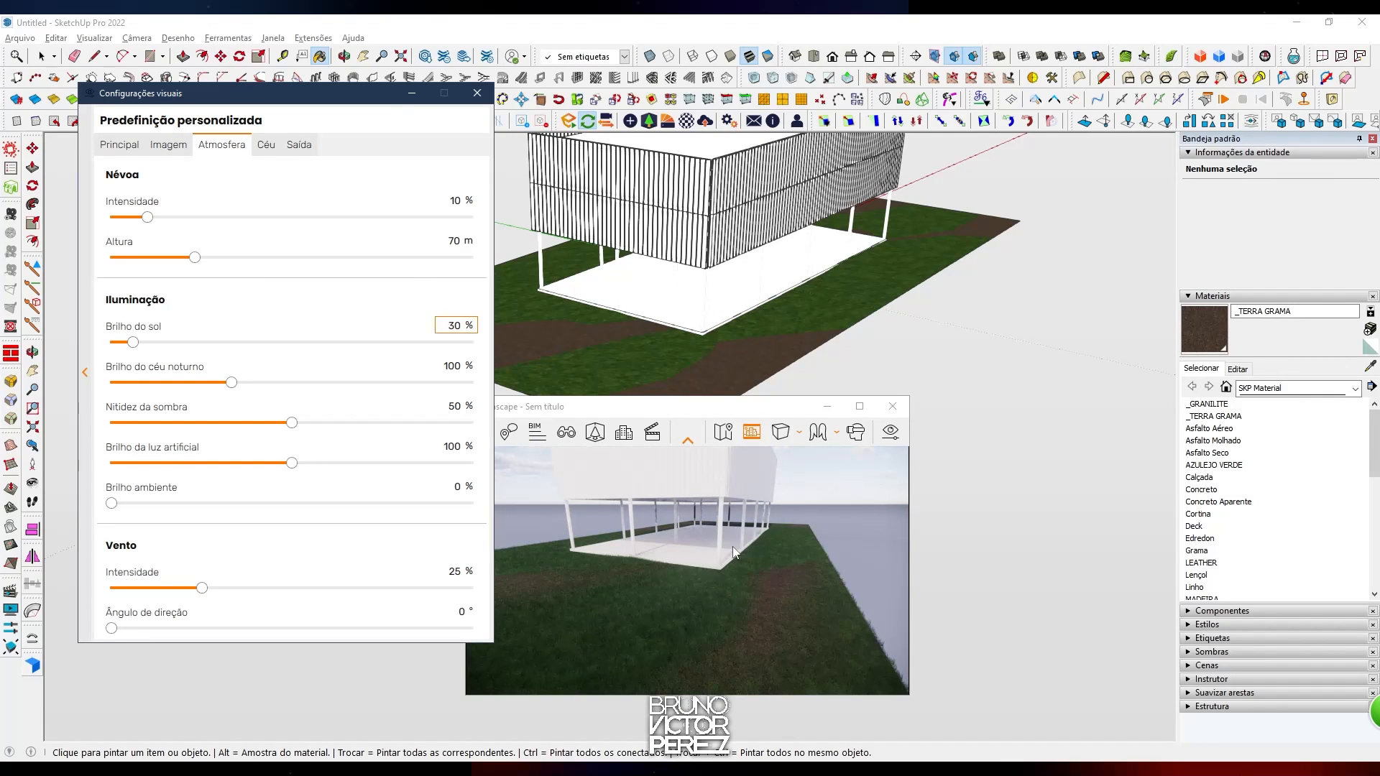
Shift the time of day in the Enscape preview to around midday
left_click(775, 602)
key("u")
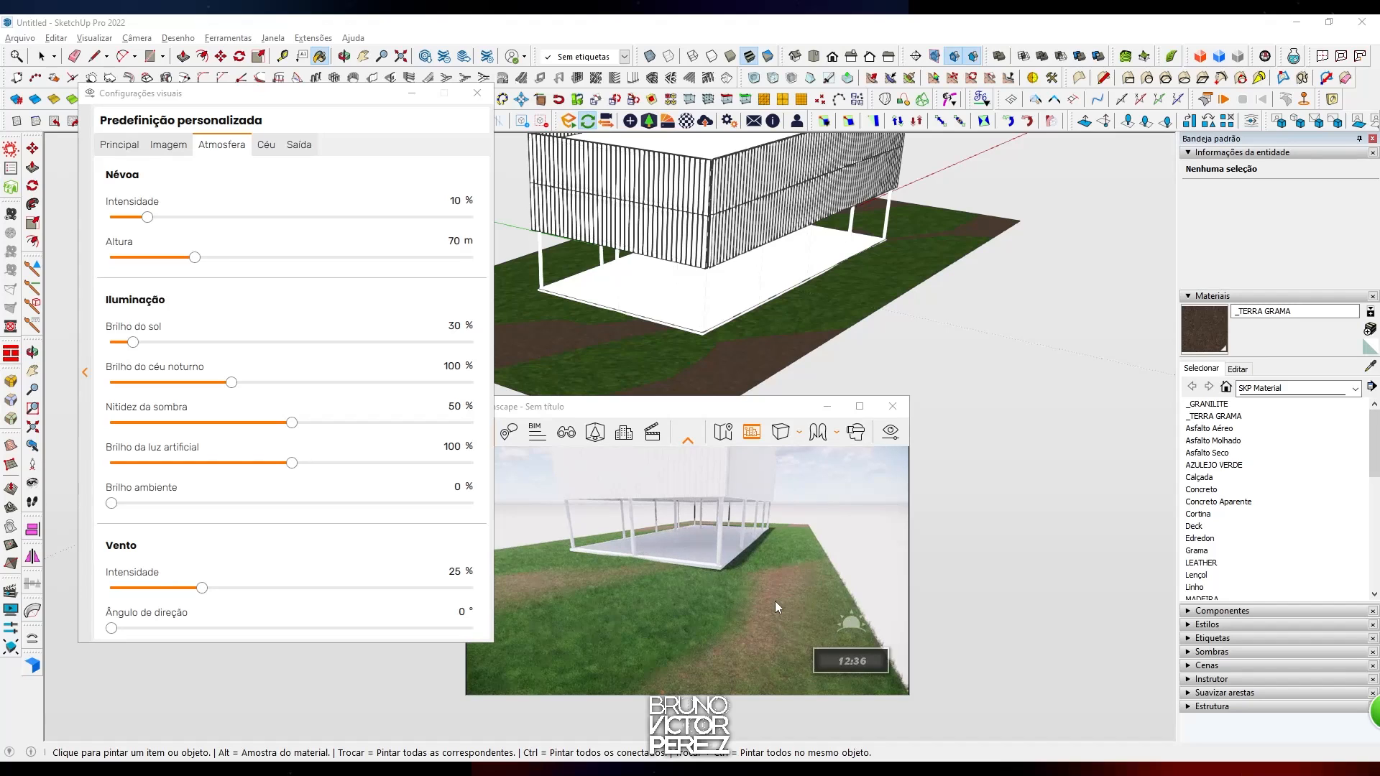
key("u")
key("u")
Examine the building's raised volume, columns and surrounding grass in the Enscape preview from several ground-level positions
right_click_drag(775, 601, 765, 600)
key("w")
left_click_drag(764, 601, 792, 599)
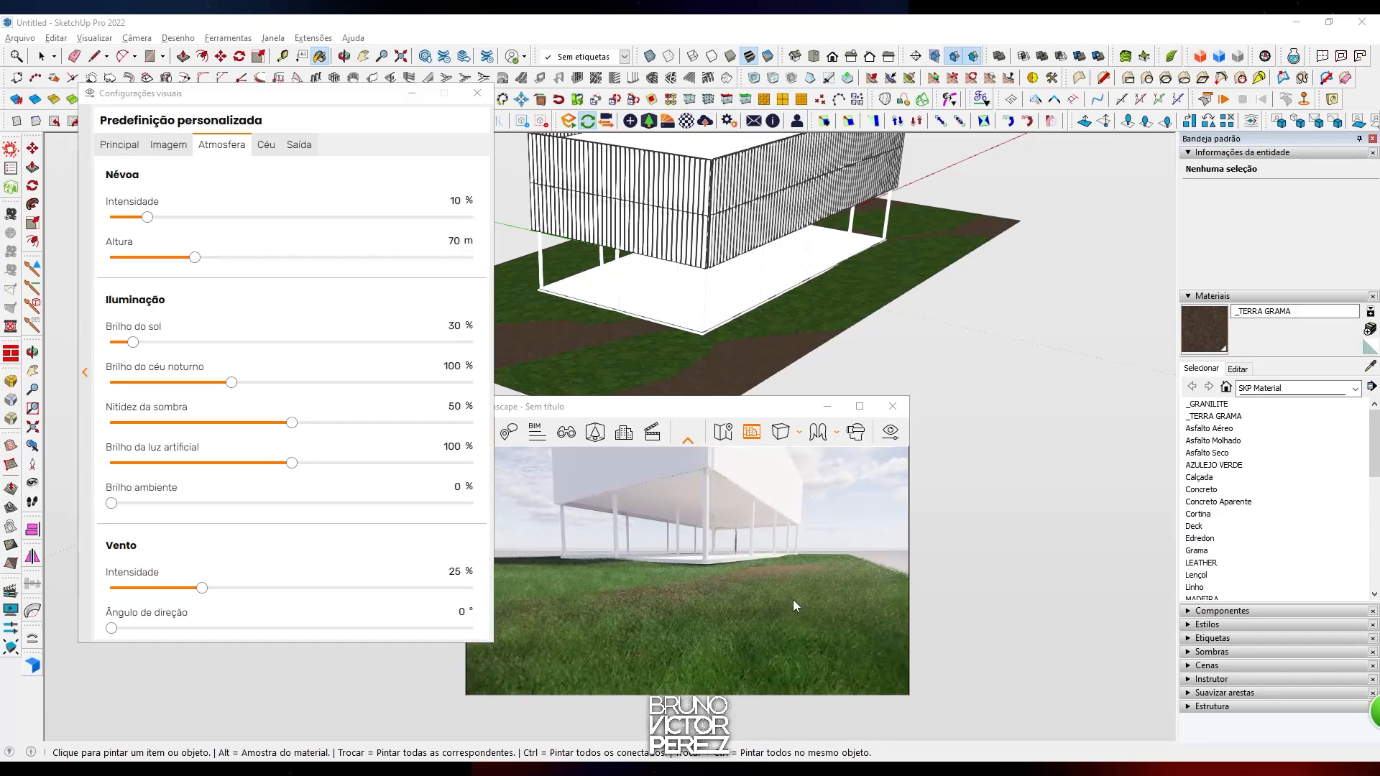
key("s")
key("a")
key("e")
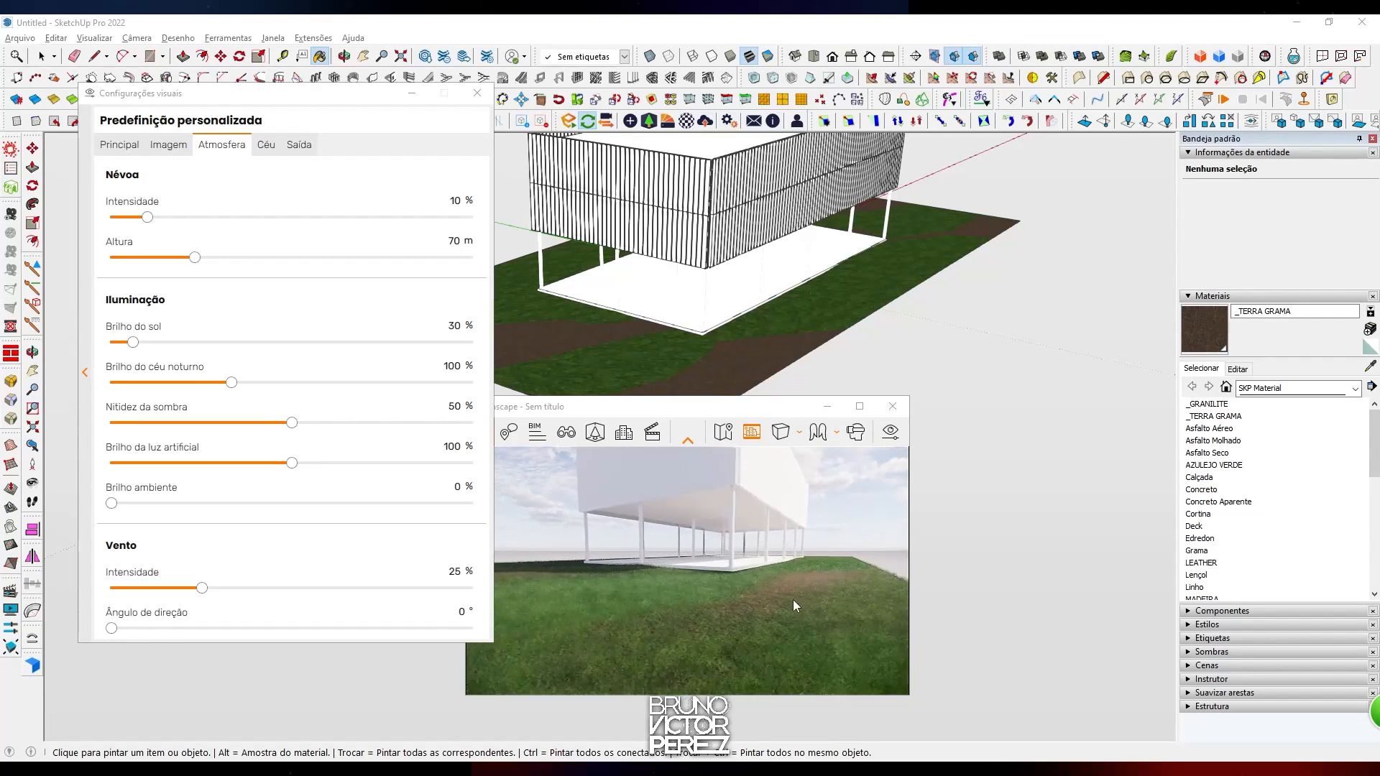
key("a")
left_click_drag(792, 600, 771, 576)
key("s")
key("e")
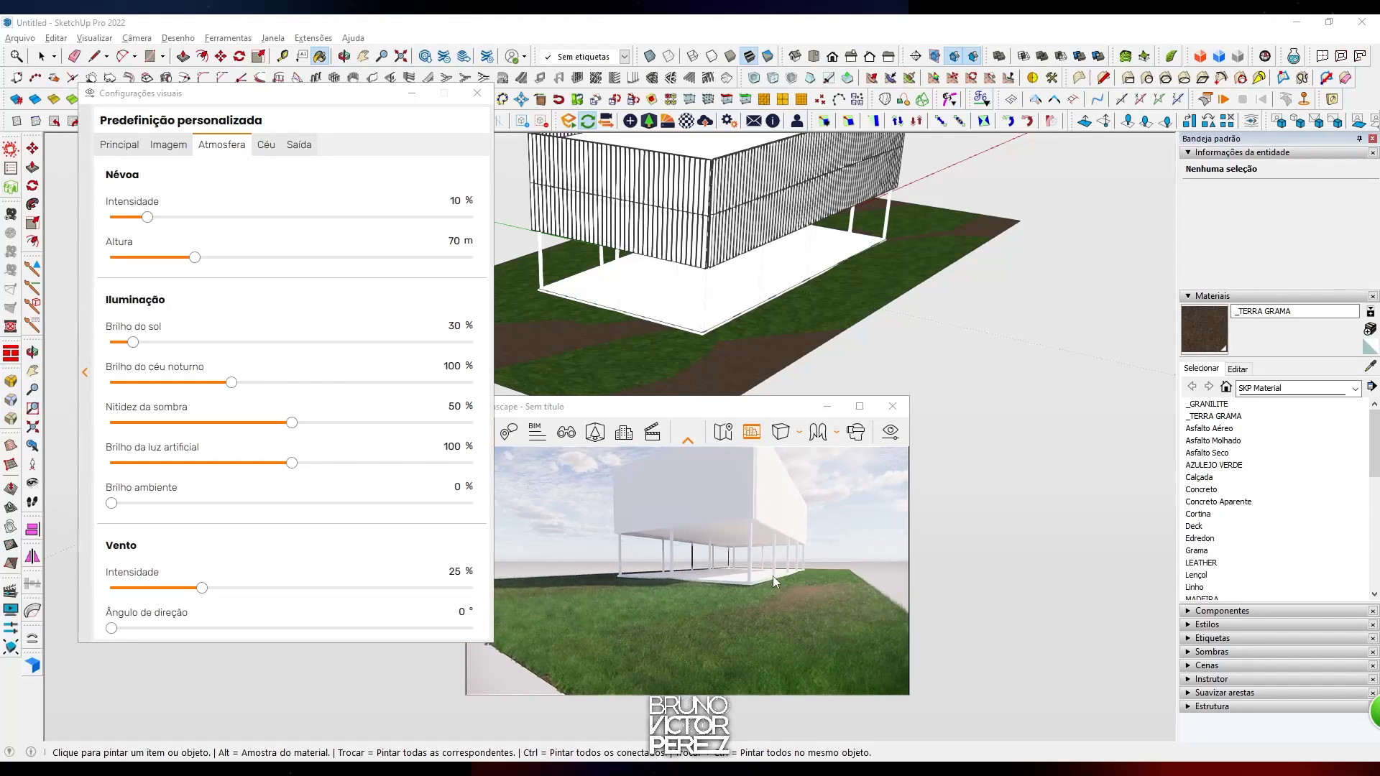
key("e")
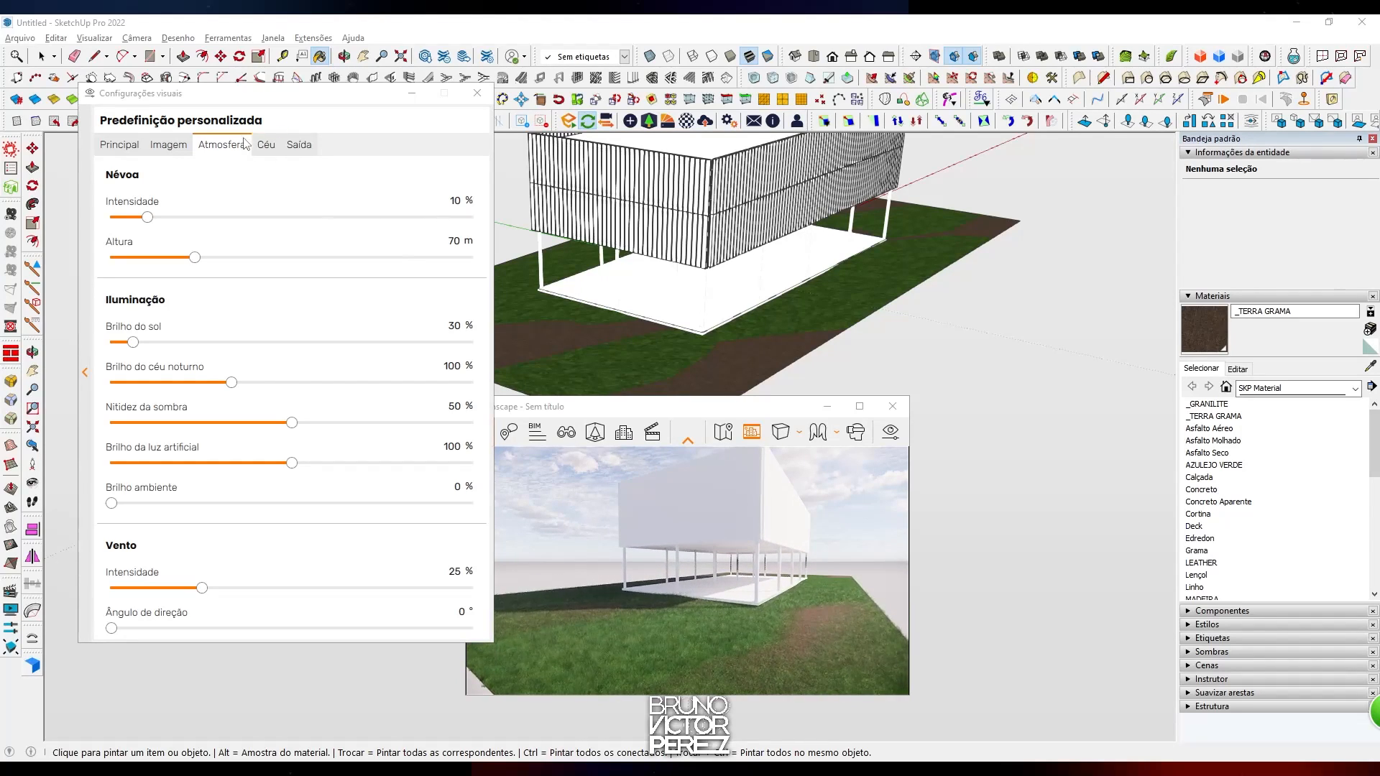
Reduce the sky's cloud density to 22% and its cirrus amount to 11%
left_click(260, 144)
left_click_drag(292, 397, 191, 396)
left_click_drag(293, 478, 155, 475)
right_click_drag(690, 546, 747, 550)
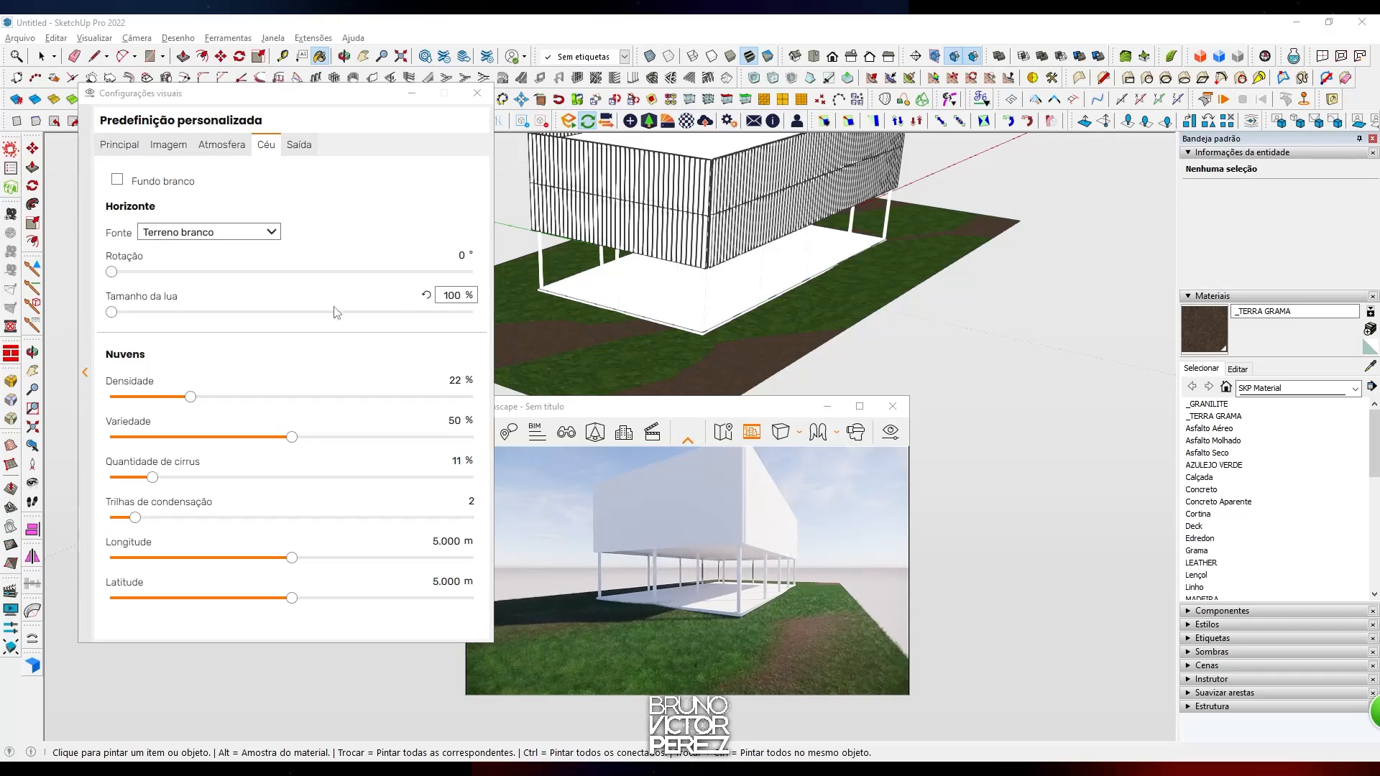
Turn on automatic exposure for the Enscape camera and set the exposure to 55%
left_click(219, 143)
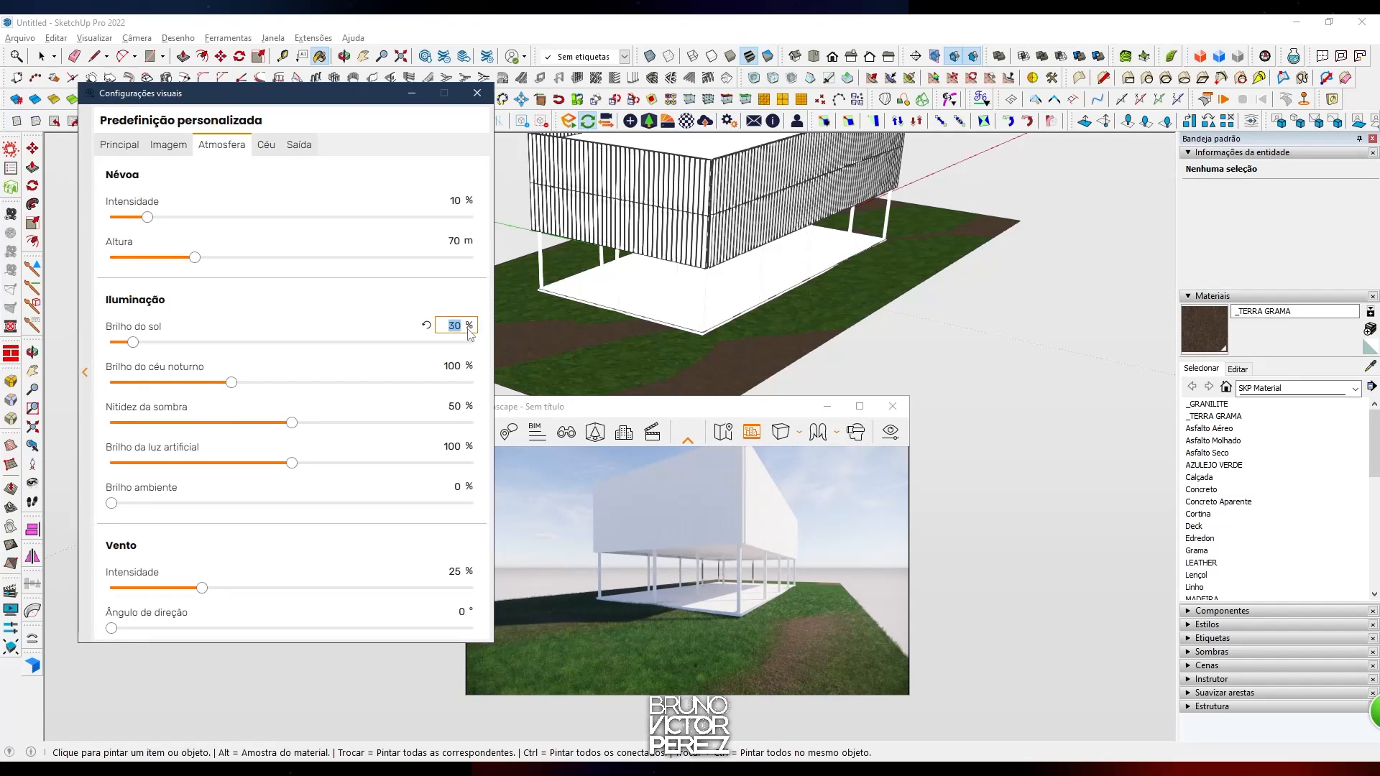
left_click(168, 145)
left_click(119, 144)
right_click_drag(668, 540, 690, 562)
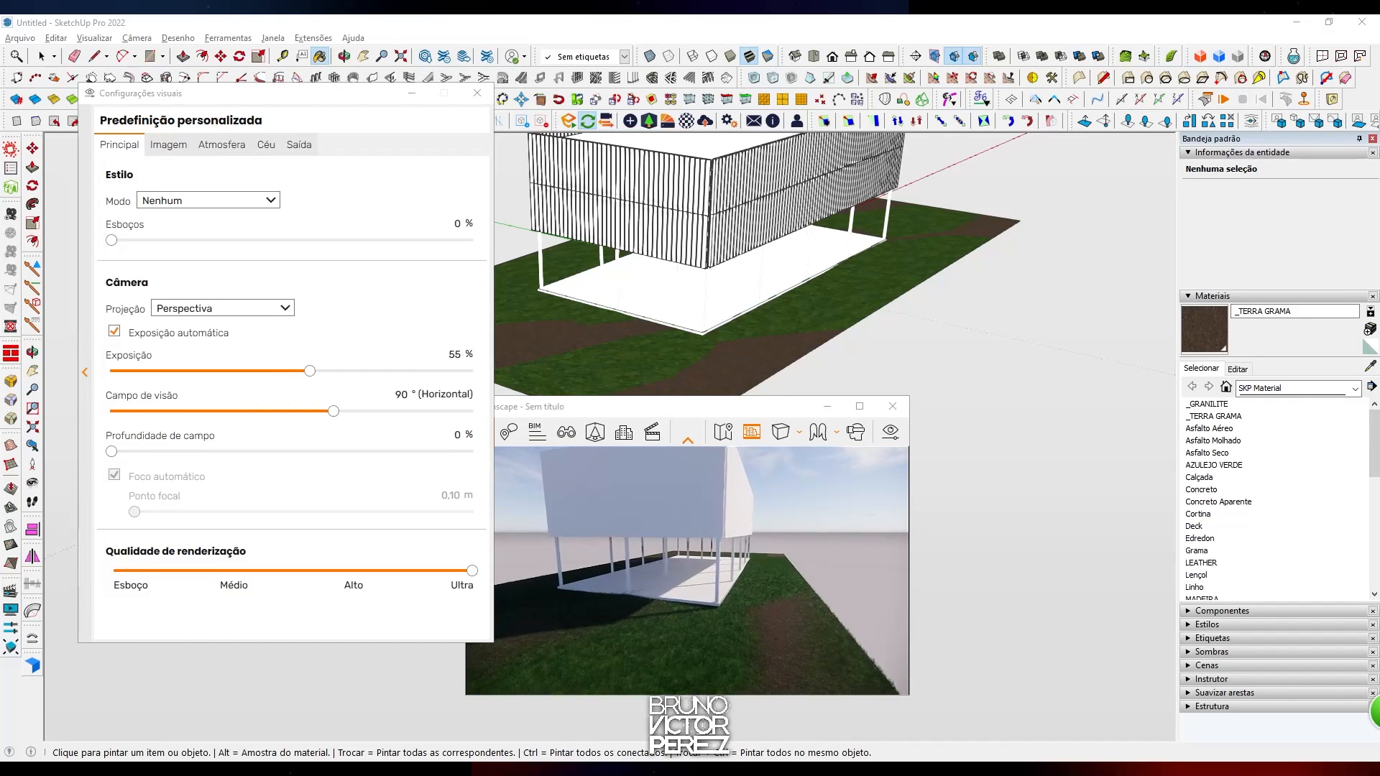
Paint the ground floor slab beneath the building with the Concreto Aparente material
scroll(690, 562, "up", 3)
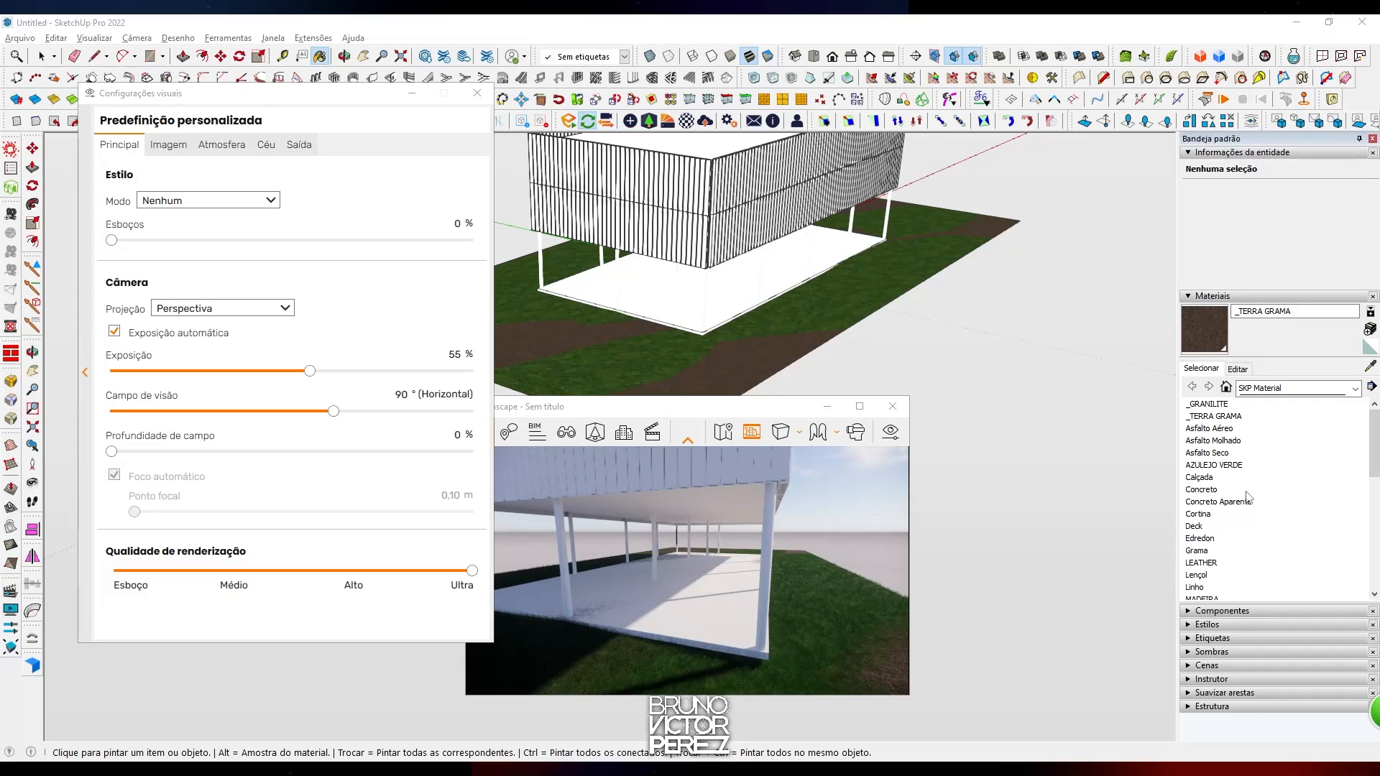
left_click(1246, 490)
left_click(1265, 502)
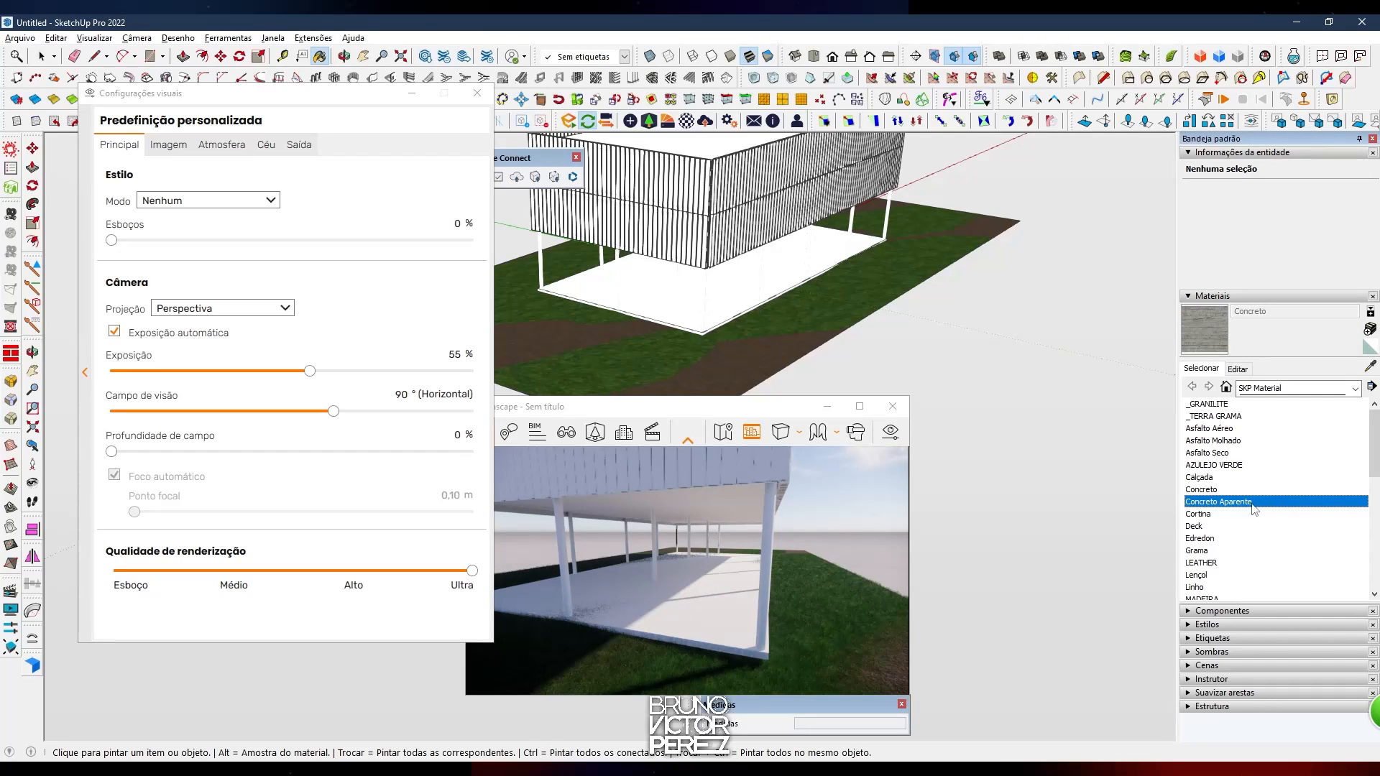
left_click(709, 558)
key("d")
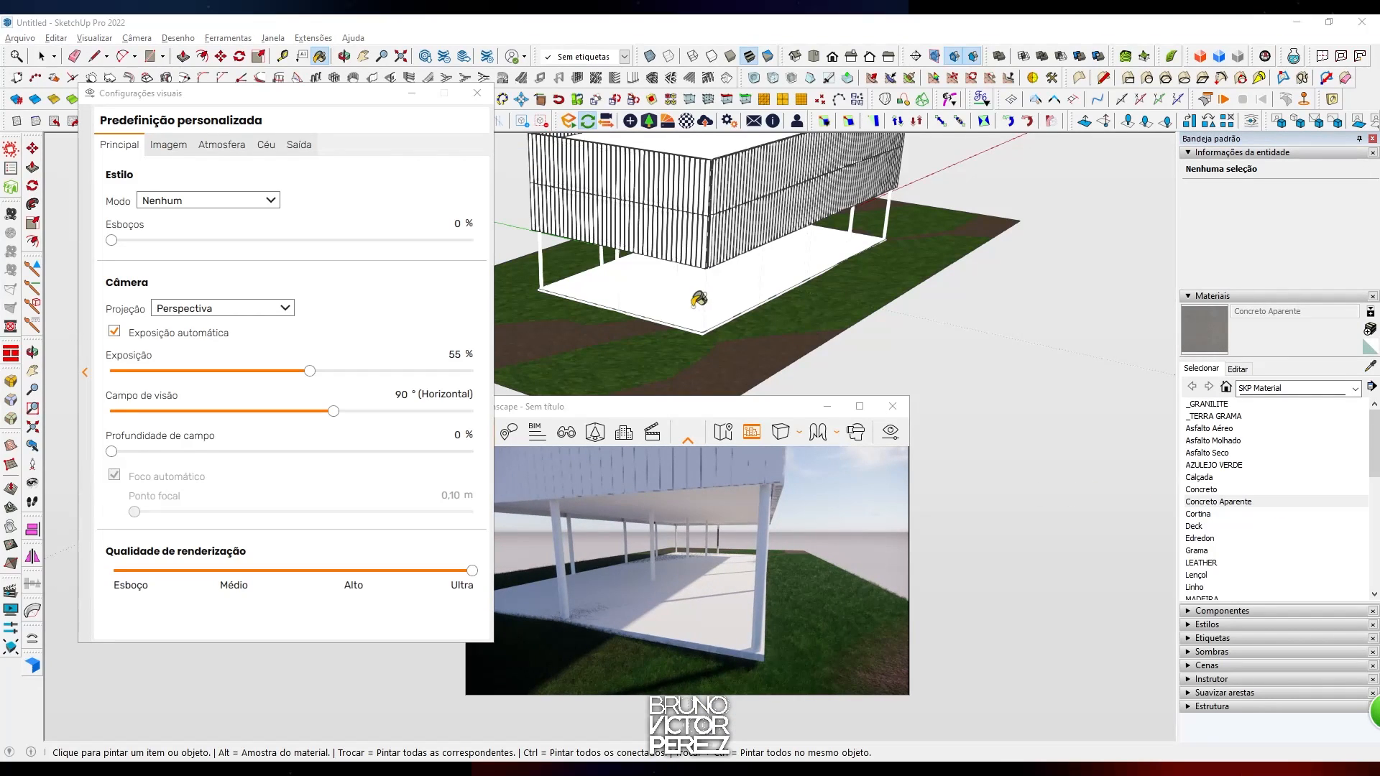
scroll(700, 298, "up", 2)
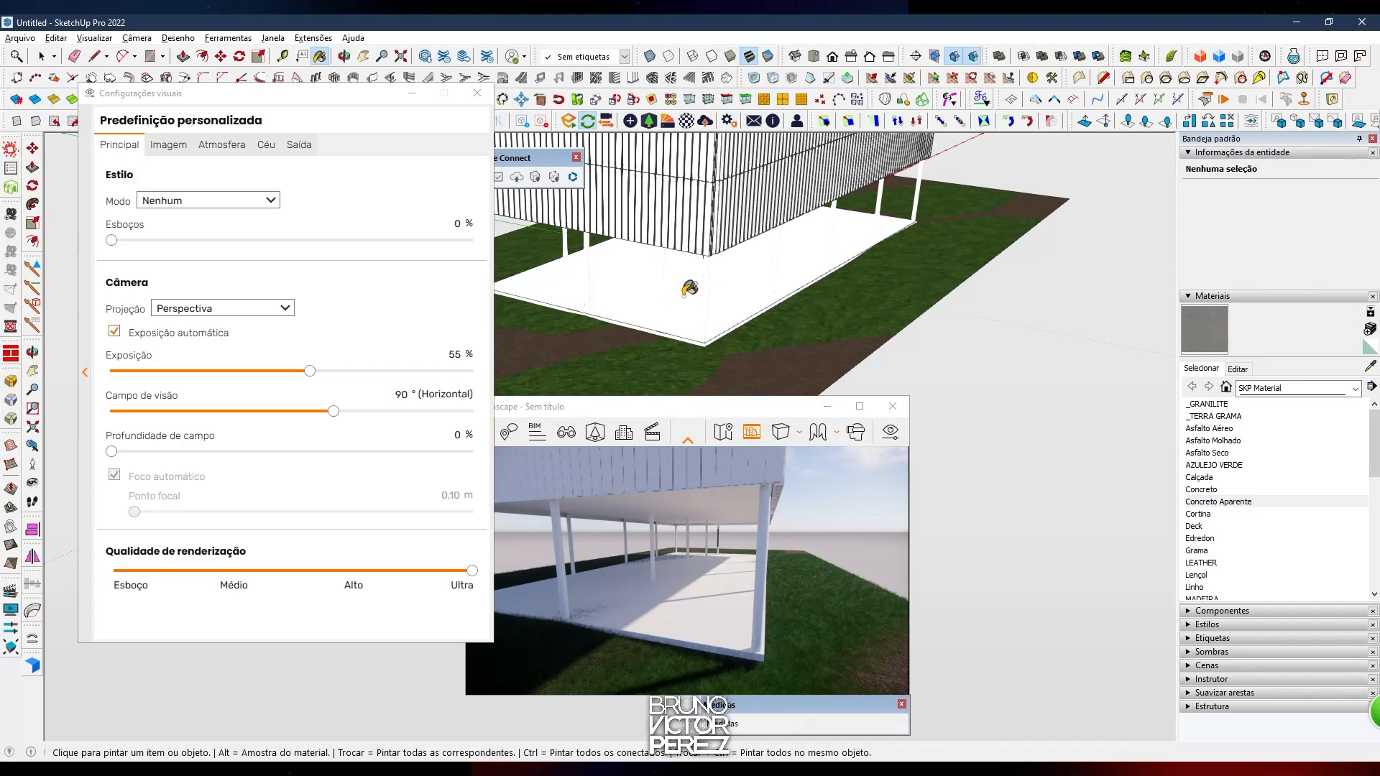
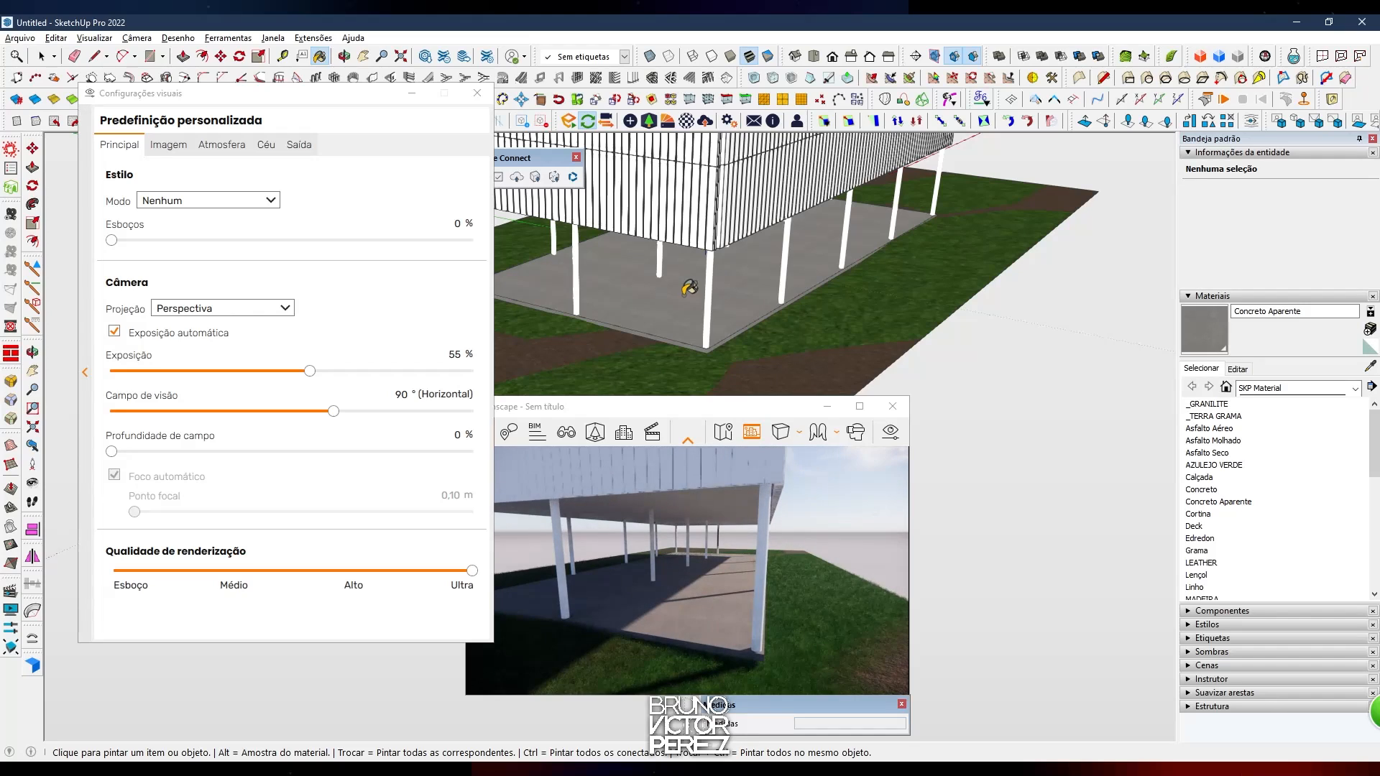
Lighten the Concreto Aparente material by setting its HLS lightness to 79
left_click(1237, 369)
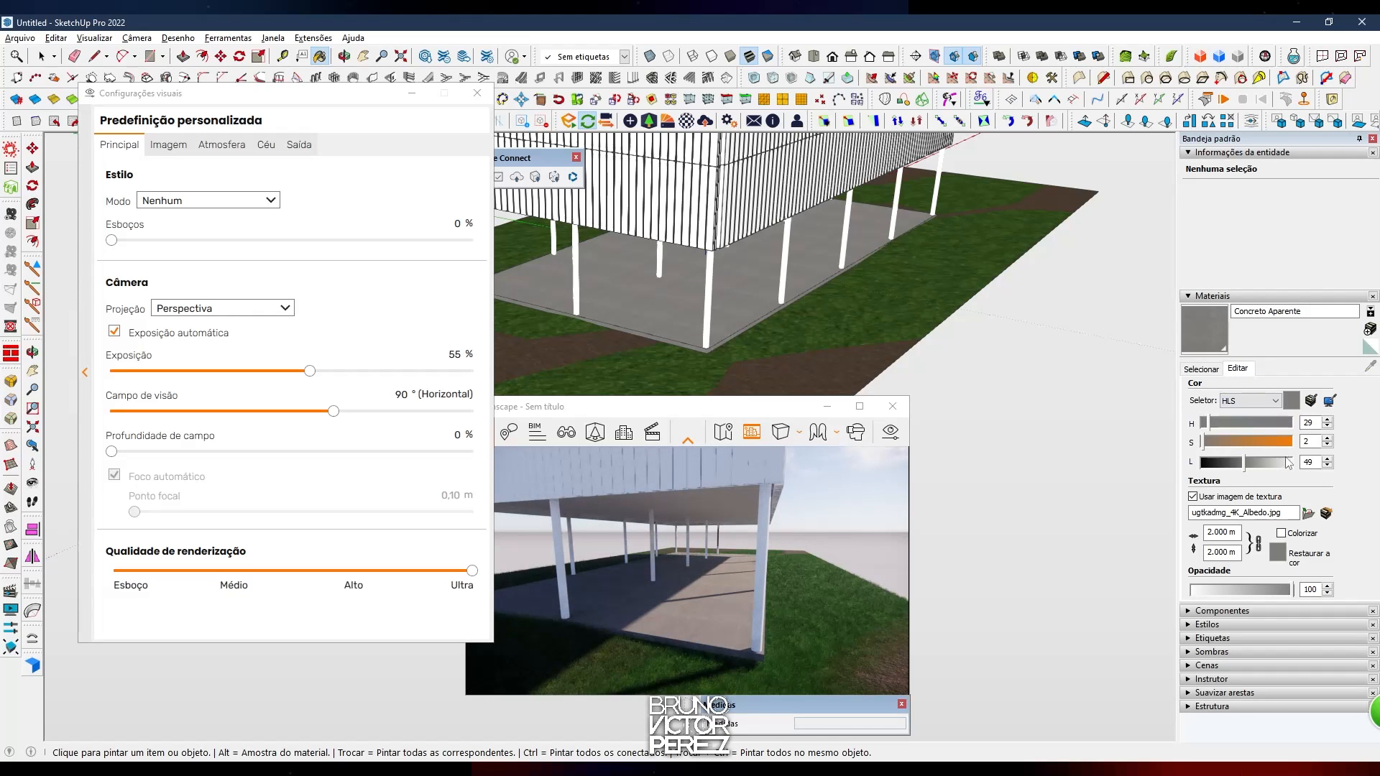
left_click_drag(1309, 463, 1306, 463)
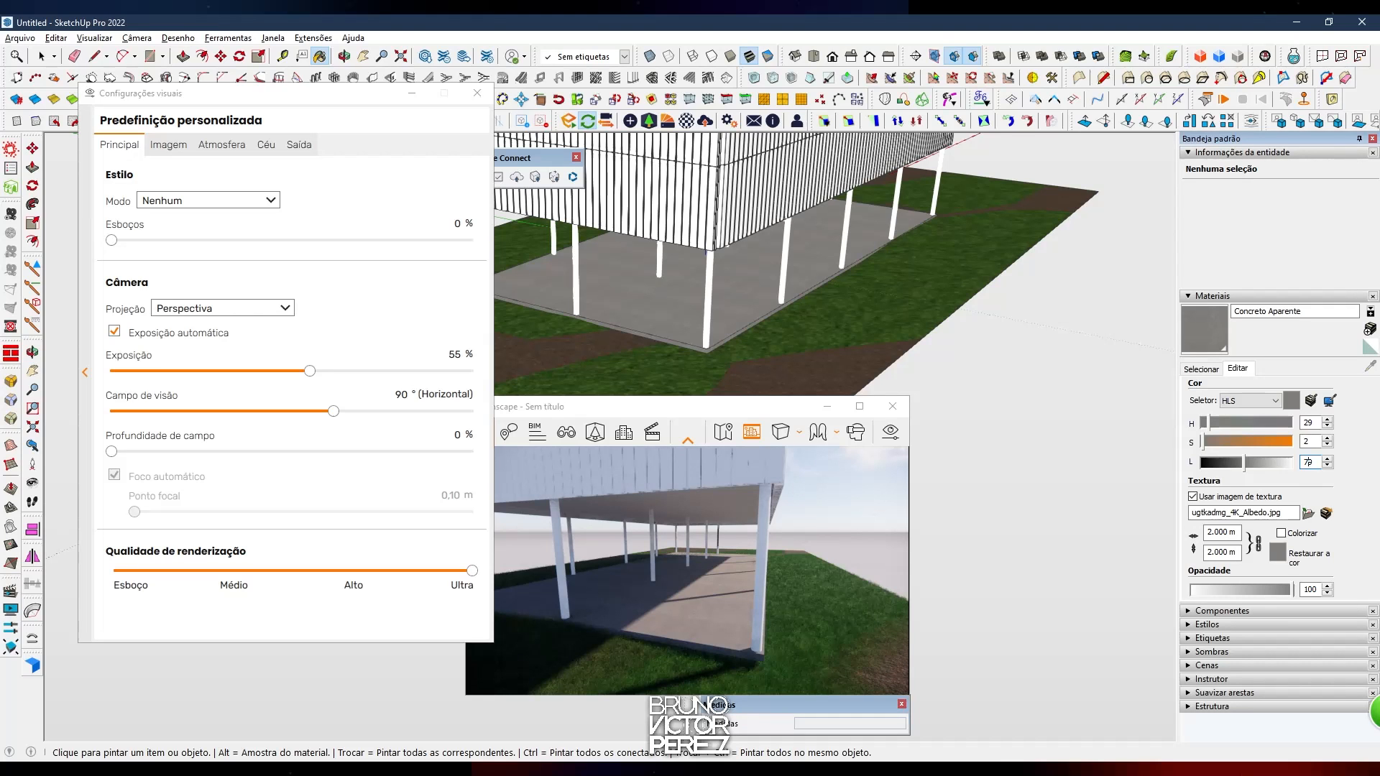
middle_click_drag(733, 368, 798, 338)
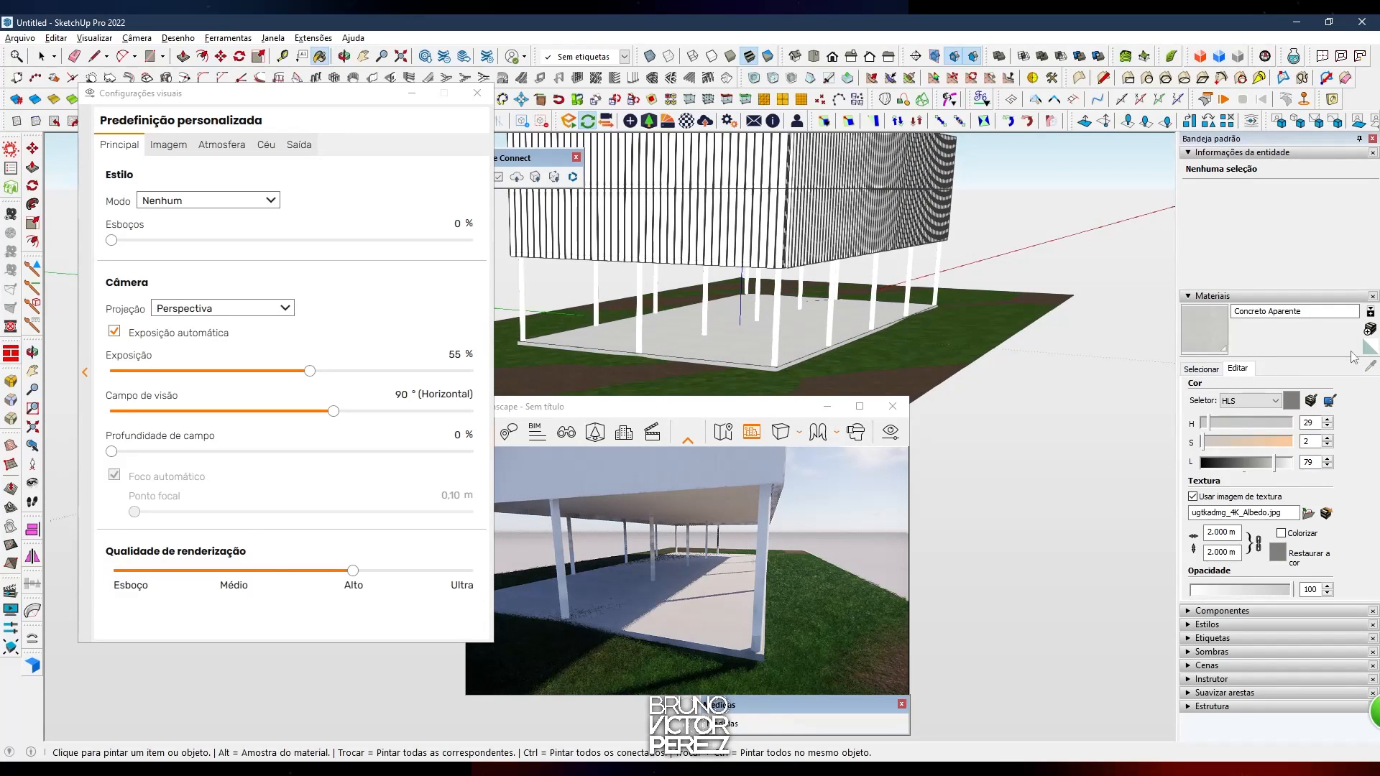
Group the building's columns and paint them with Metal escuro from the SKP Material collection
left_click(1369, 348)
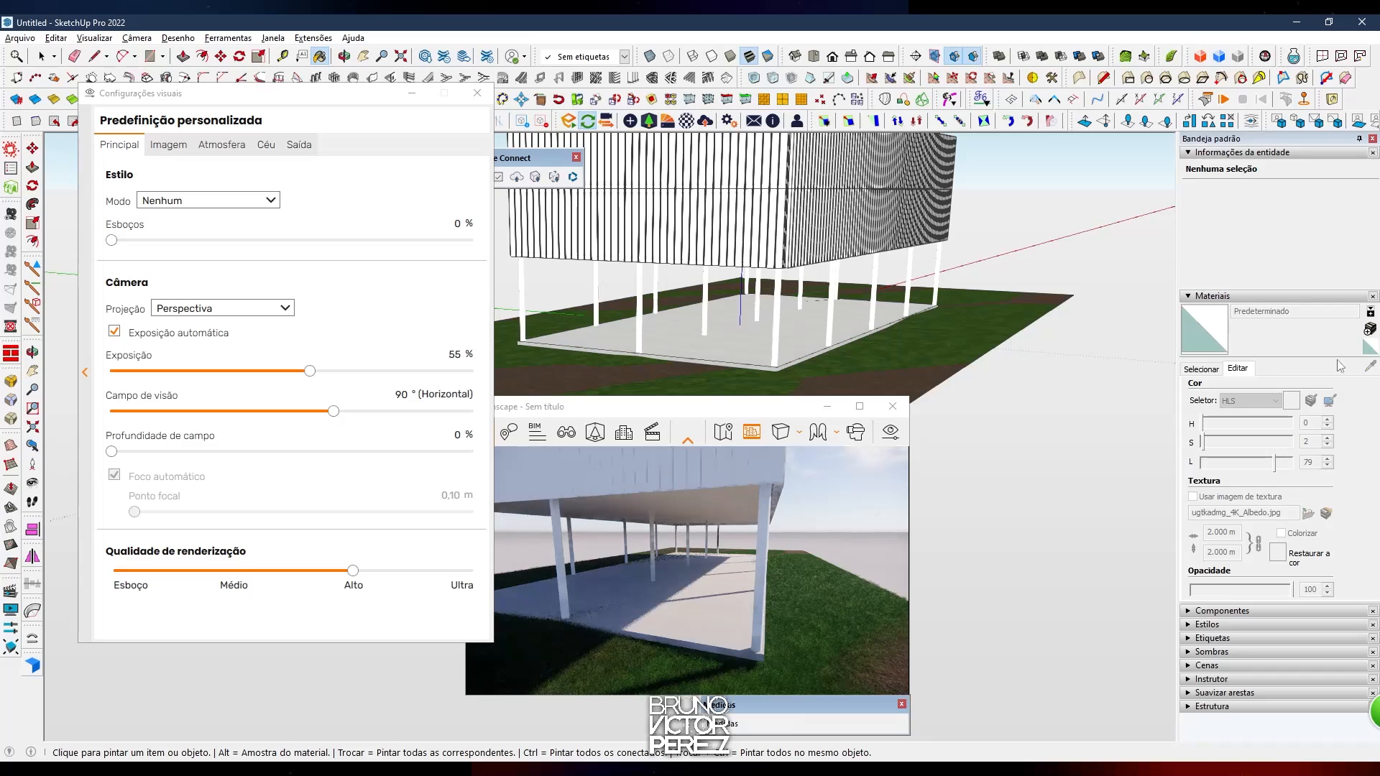
left_click(1202, 369)
left_click_drag(1376, 464, 1374, 525)
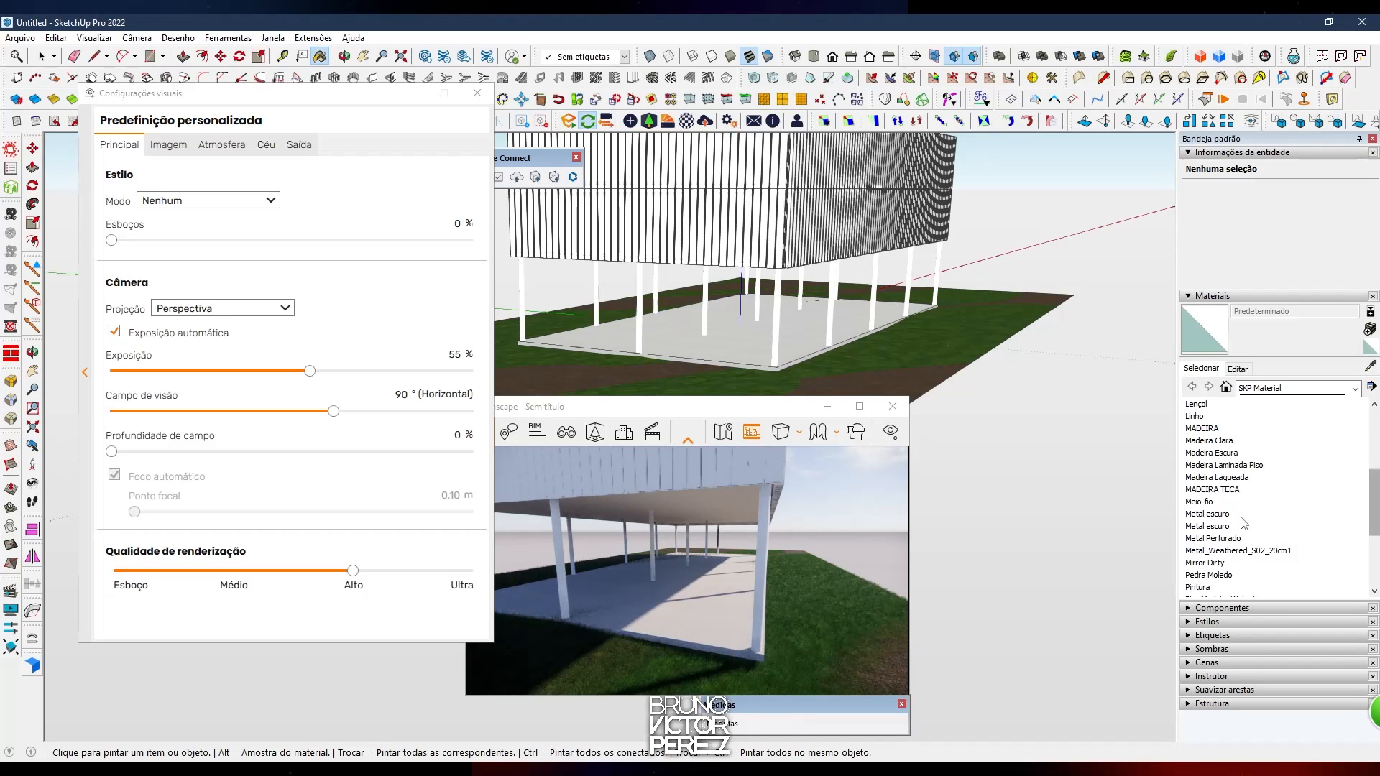
left_click(1229, 527)
scroll(782, 311, "up", 2)
key("space")
left_click(781, 316)
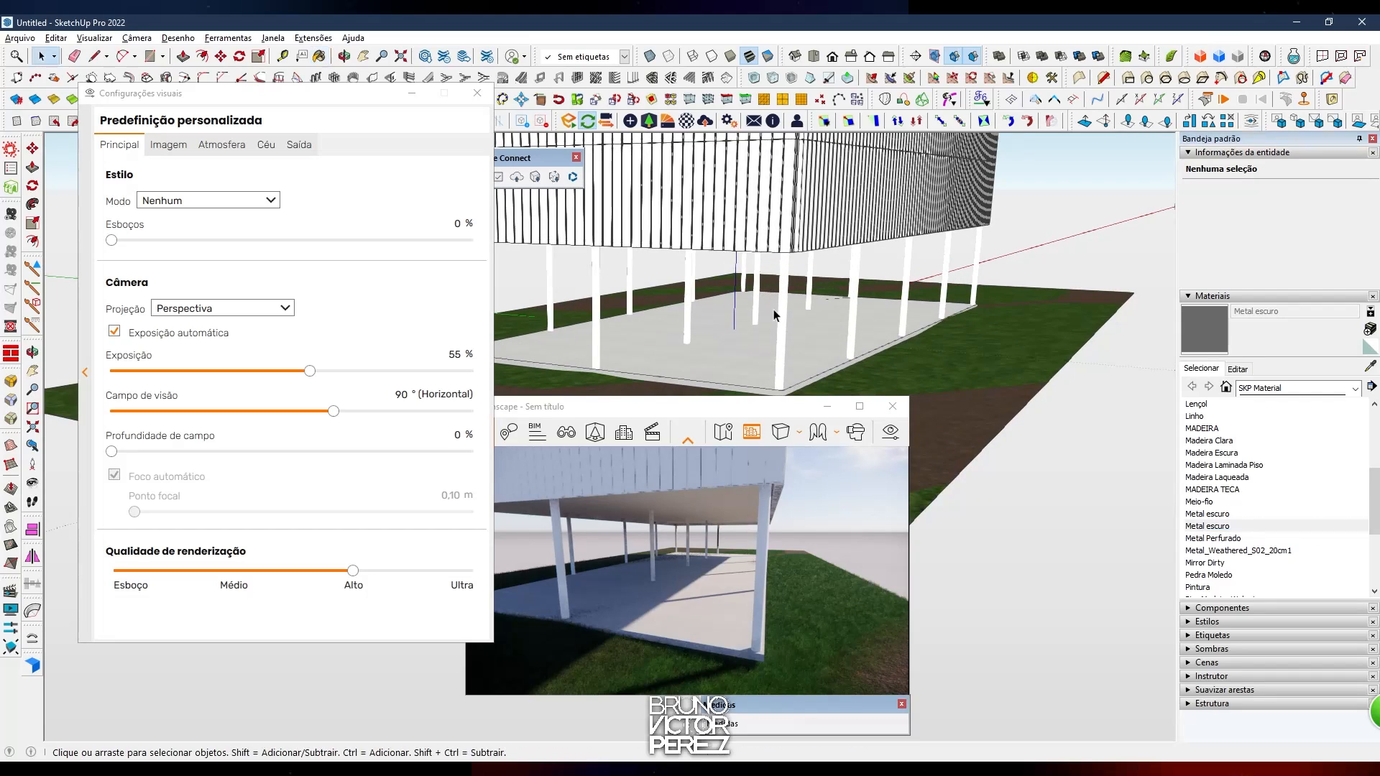
left_click_drag(410, 100, 357, 177)
middle_click_drag(620, 305, 665, 286)
key("ctrl+g")
key("b")
left_click(806, 272)
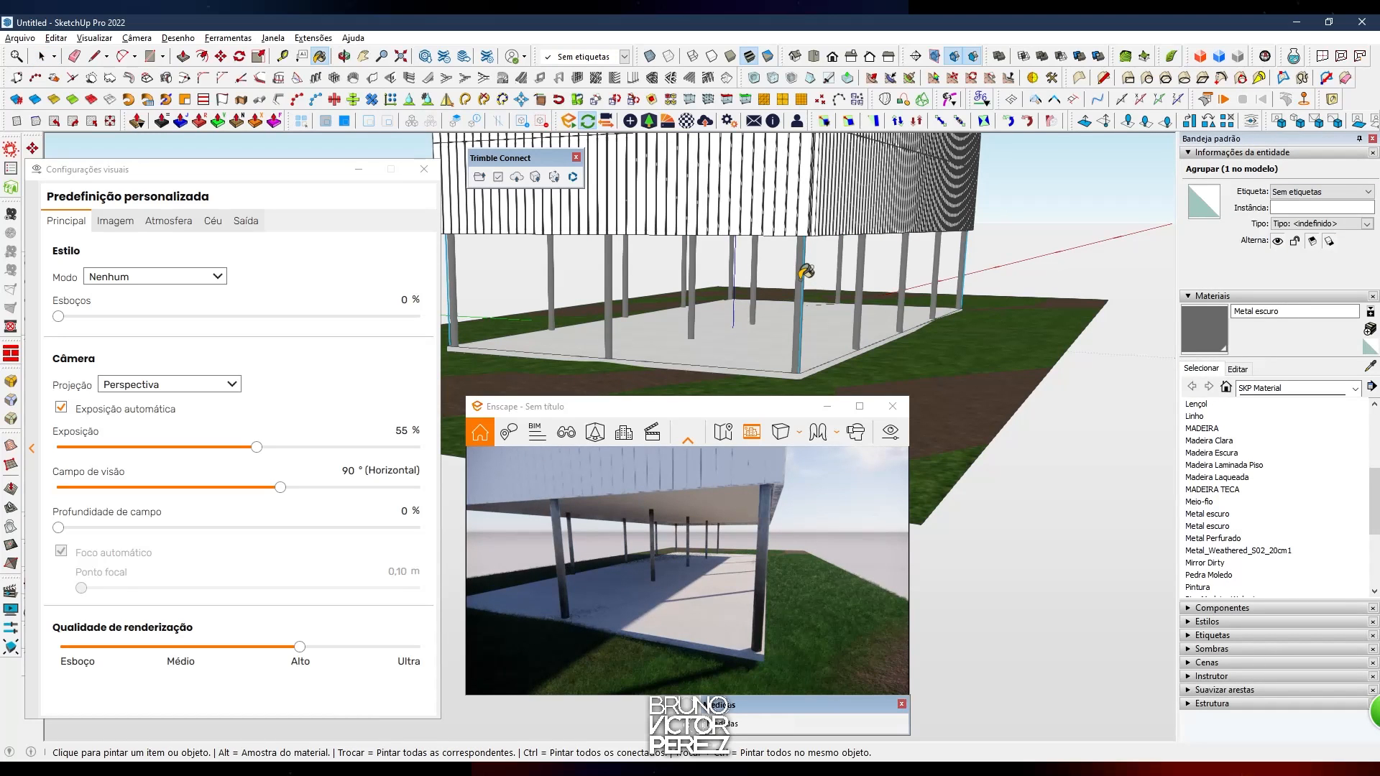
Inspect a column up close in the preview and raise the Metal escuro material's lightness to 90
key("w")
mouse_move(749, 507)
left_mouse_down()
mouse_move(783, 481)
mouse_move(755, 502)
left_mouse_up()
key("d")
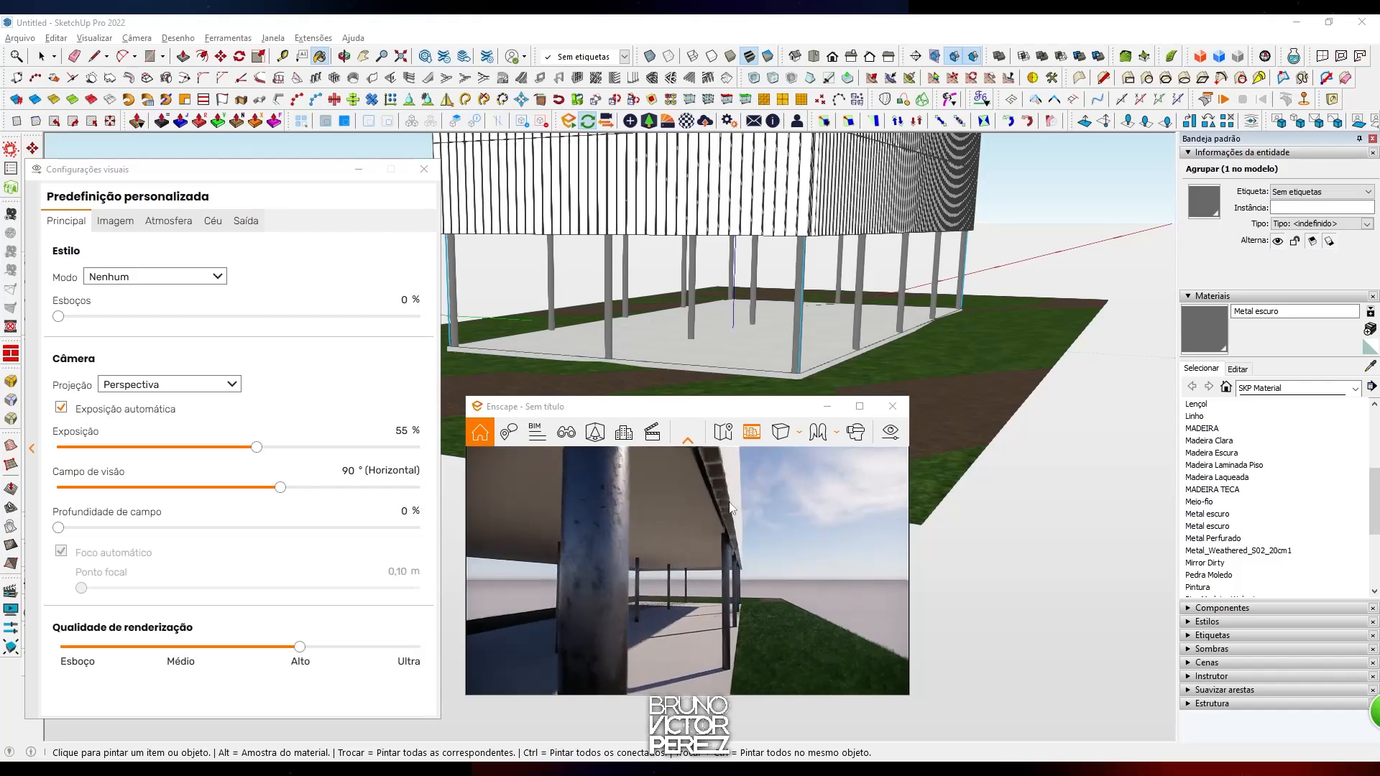
left_click(1238, 369)
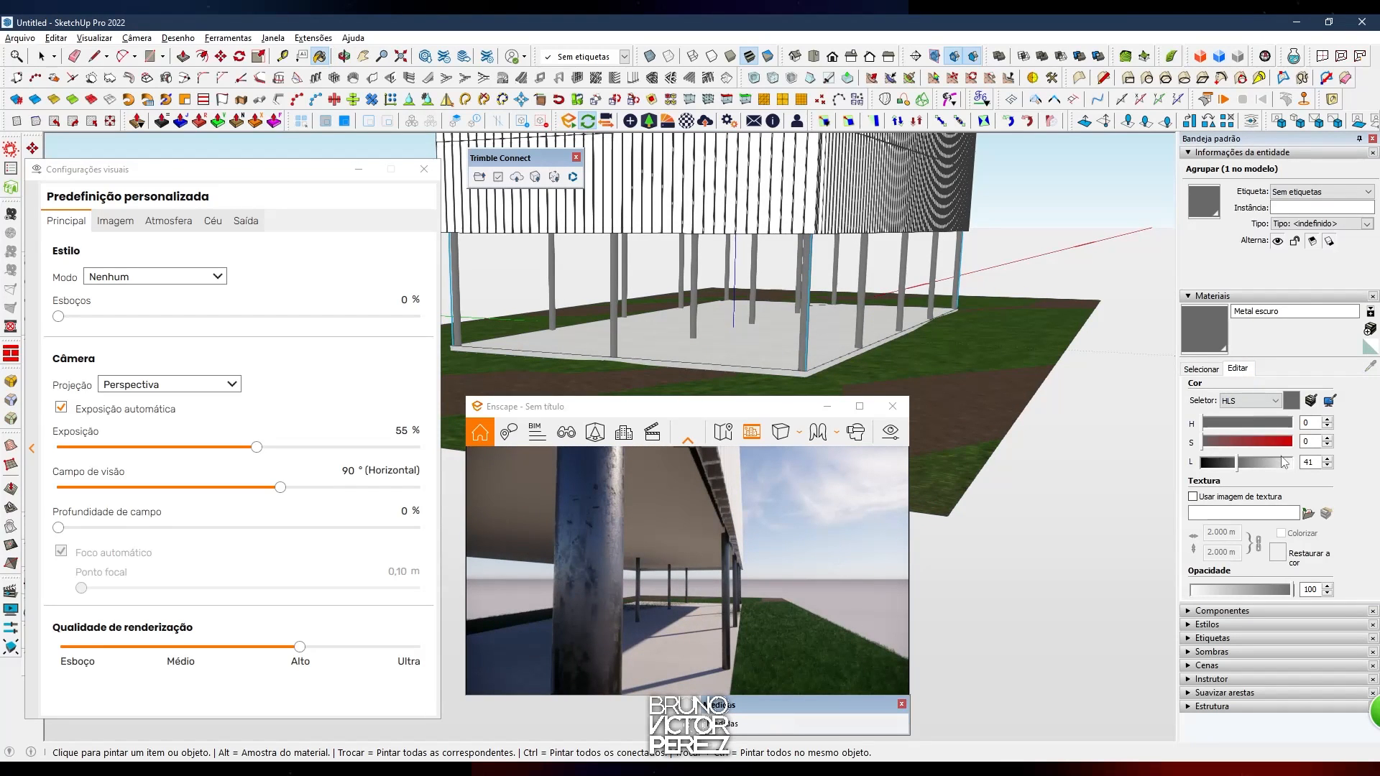
left_click(1277, 468)
left_click_drag(1281, 465, 1287, 467)
middle_click_drag(763, 297, 703, 294)
left_click_drag(690, 551, 672, 549)
key("s")
key("s")
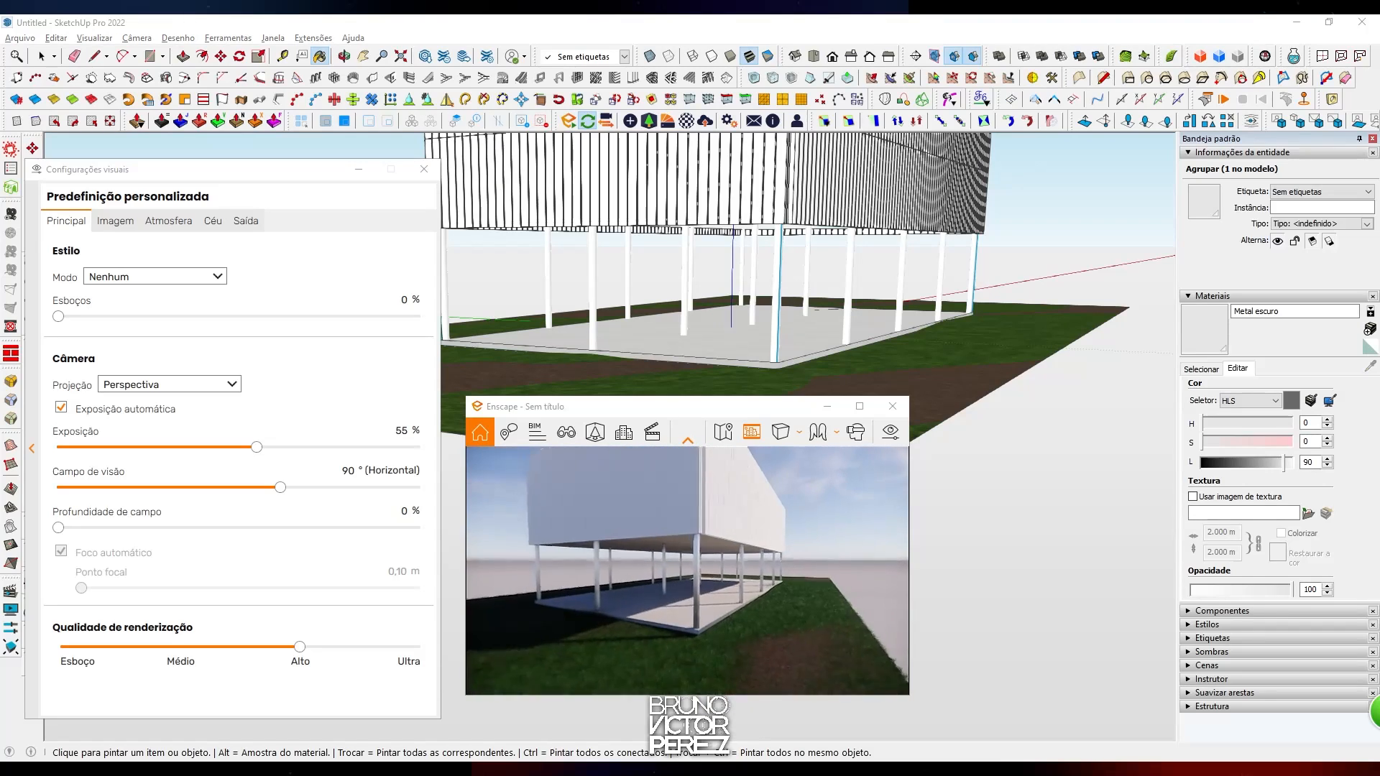
middle_click_drag(787, 287, 777, 291)
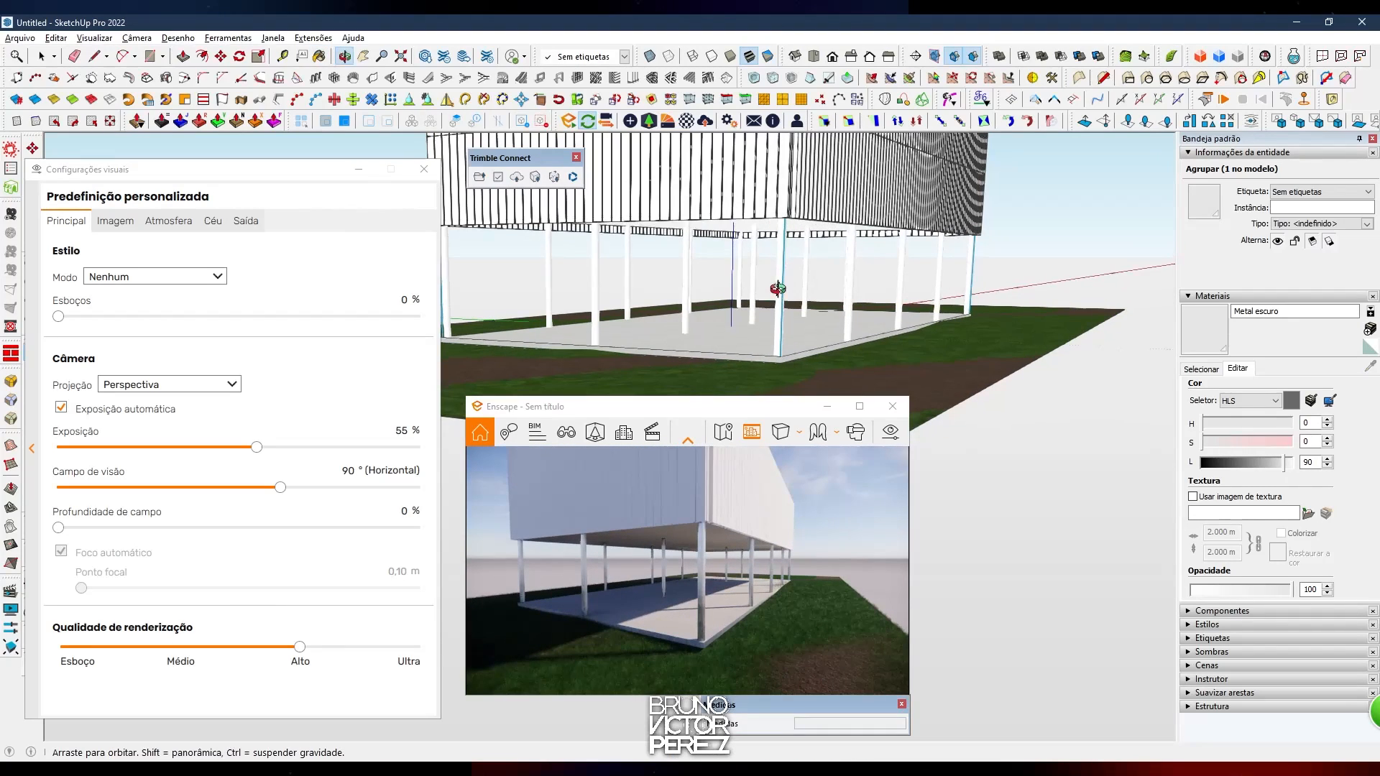
Sample the Concreto Aparente material from the floor slab and apply it to the roof slab
left_click(744, 340, "alt")
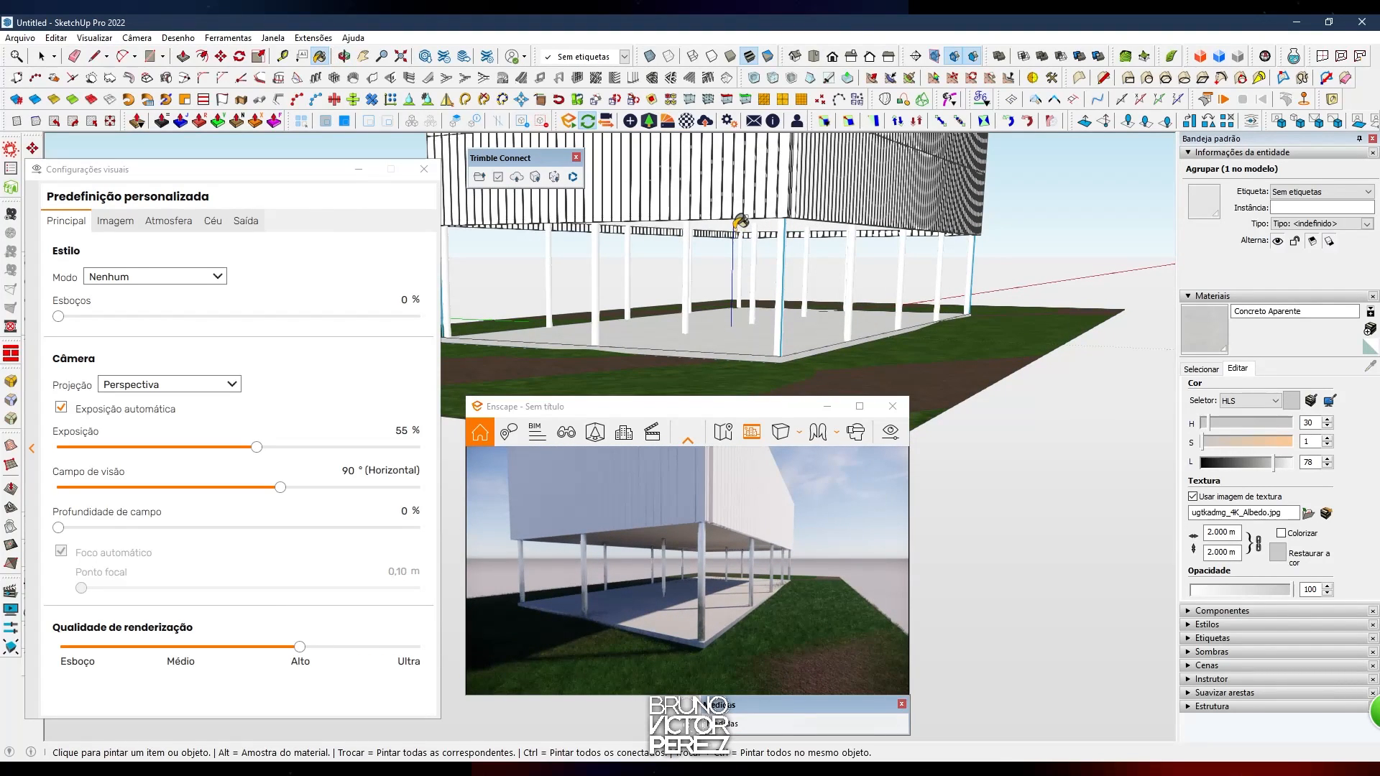
middle_click_drag(760, 255, 777, 280)
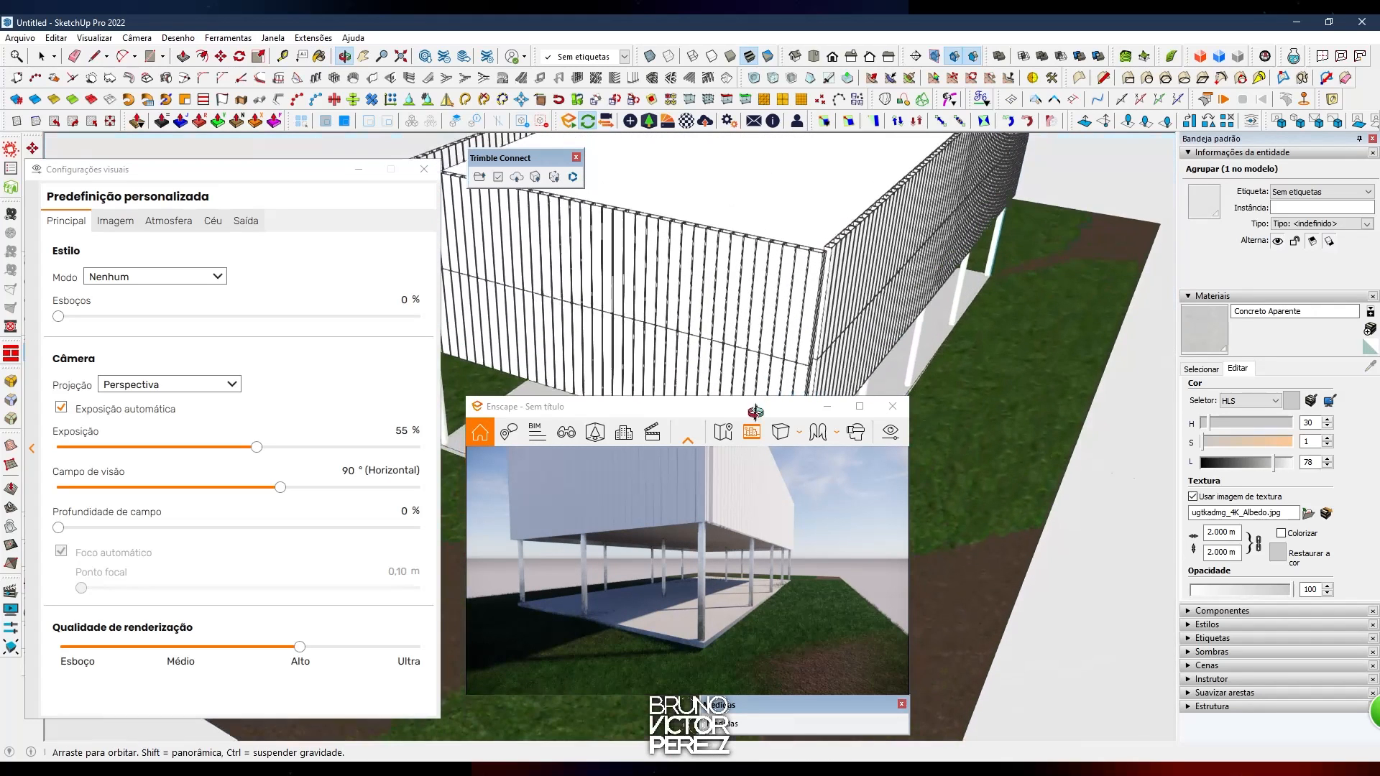
left_click(767, 214)
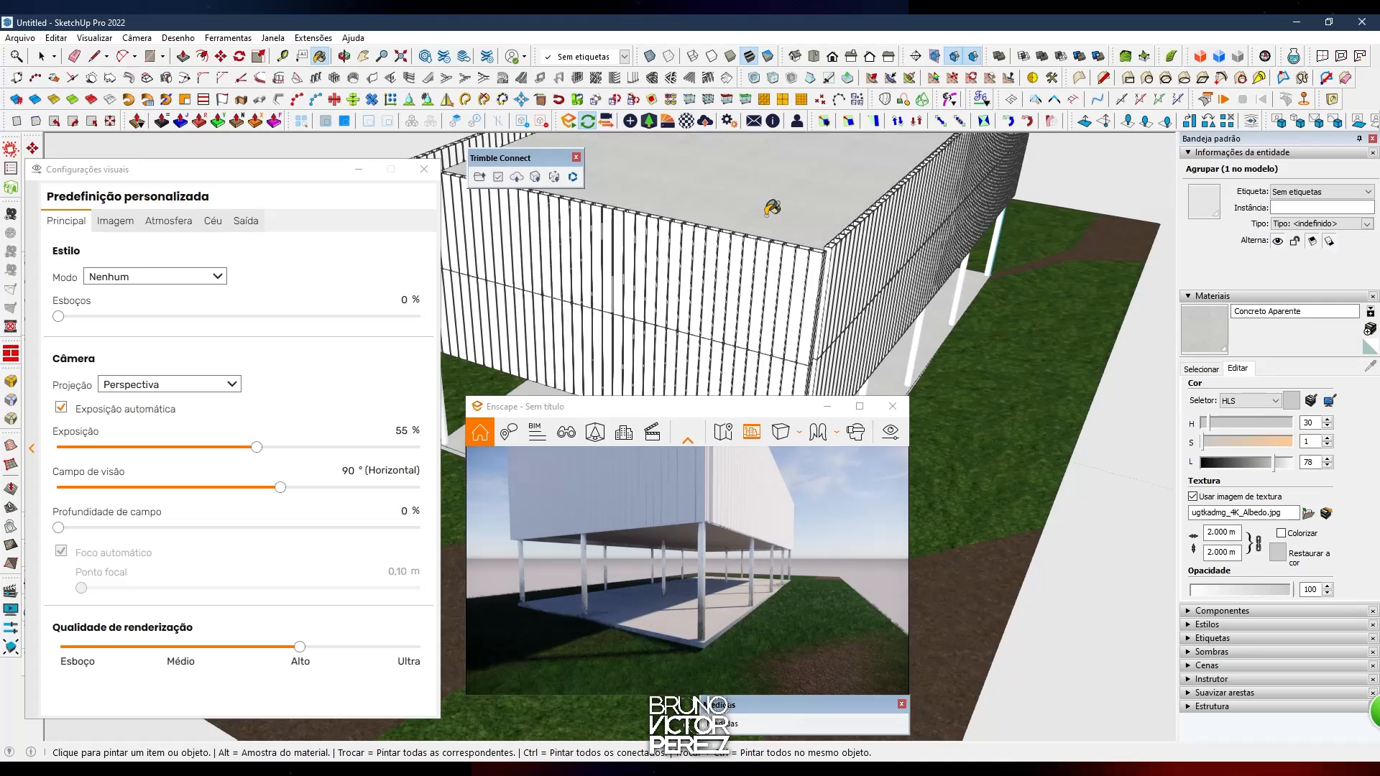
mouse_move(674, 624)
right_mouse_down()
mouse_move(685, 612)
mouse_move(674, 624)
right_mouse_up()
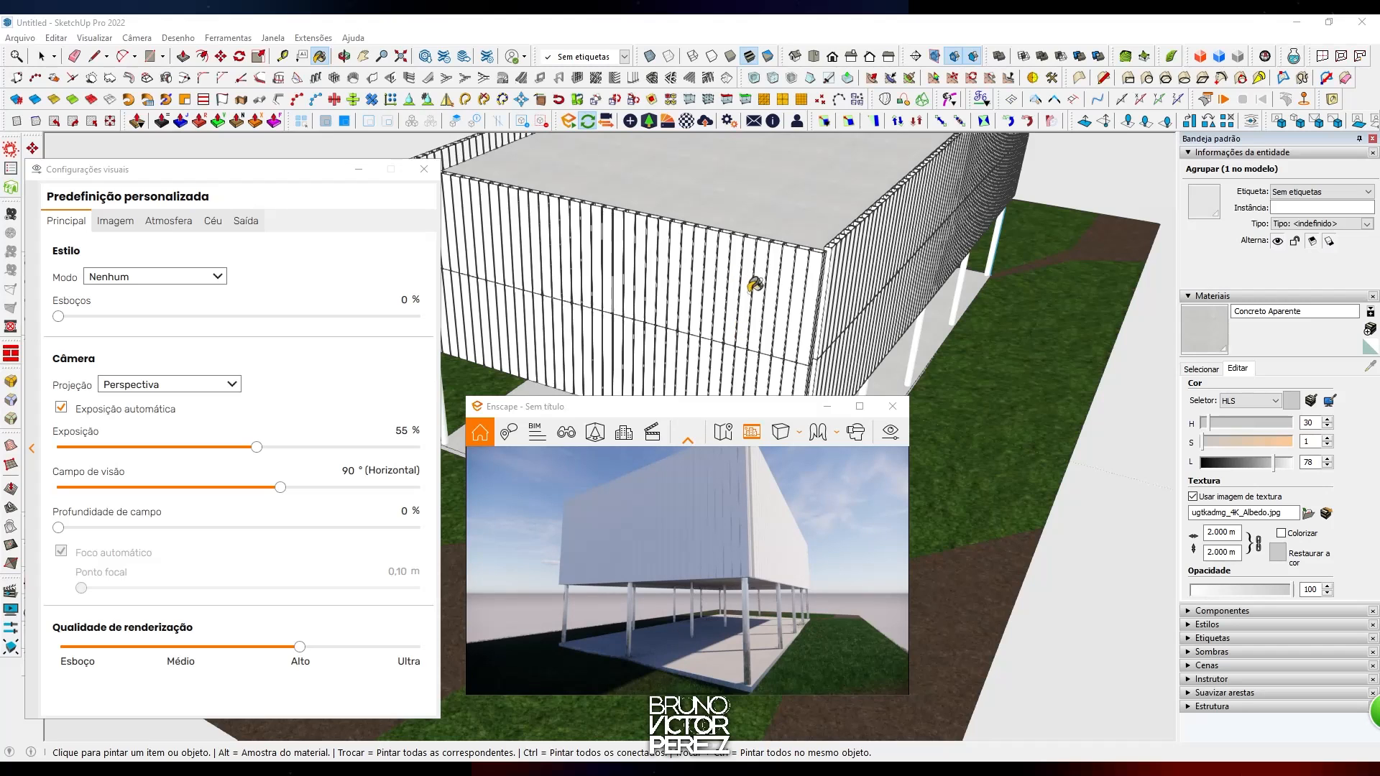
middle_click_drag(751, 282, 771, 280)
Close the Enscape visual settings and create a new white material named Policarbonato
key("space")
left_click(423, 170)
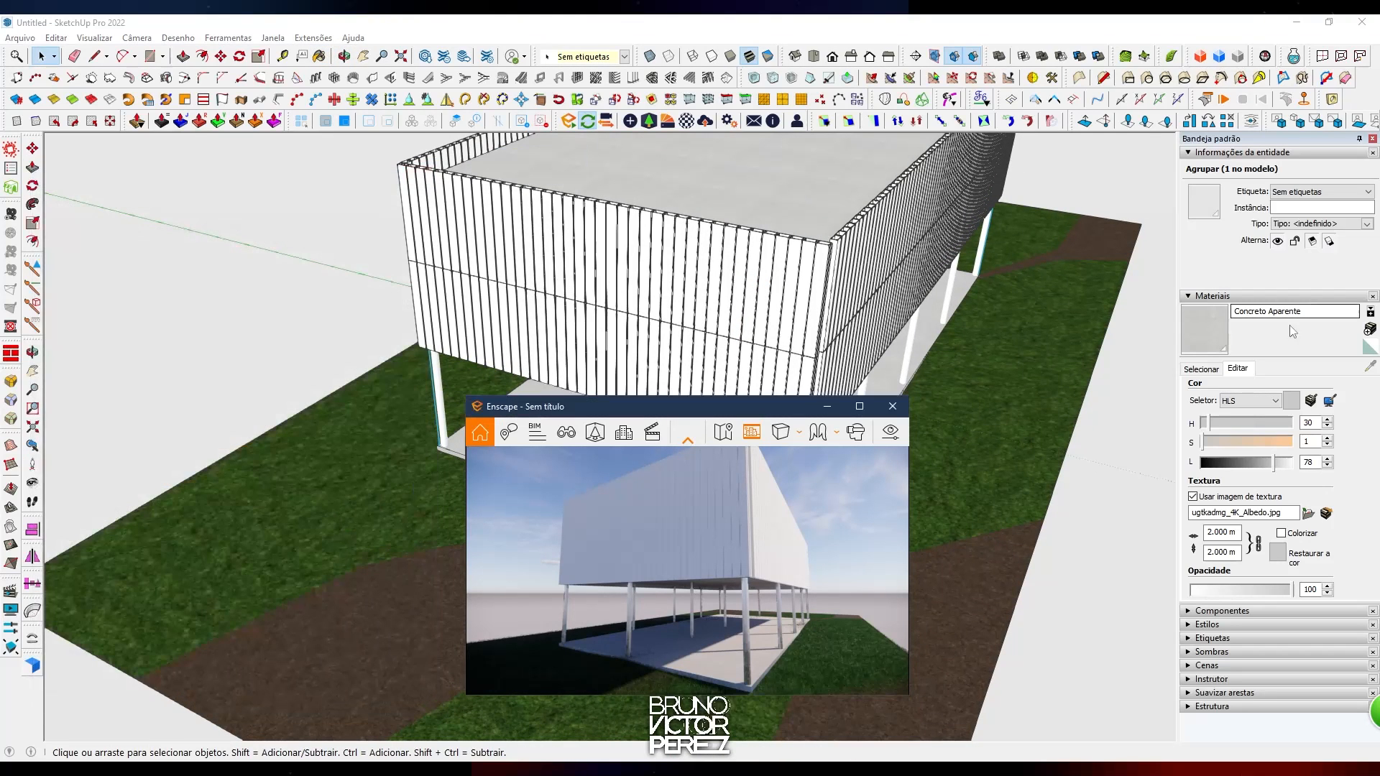
left_click(1369, 350)
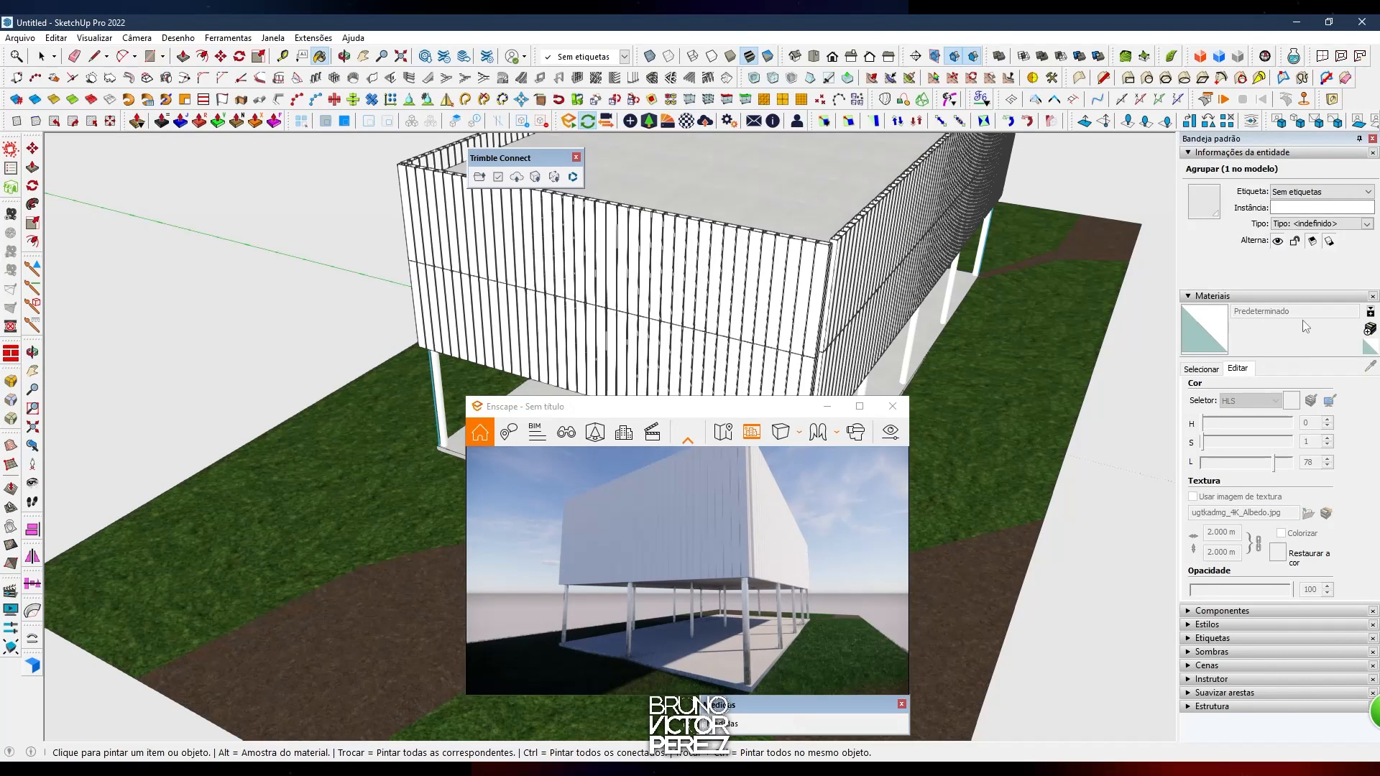
left_click(1371, 330)
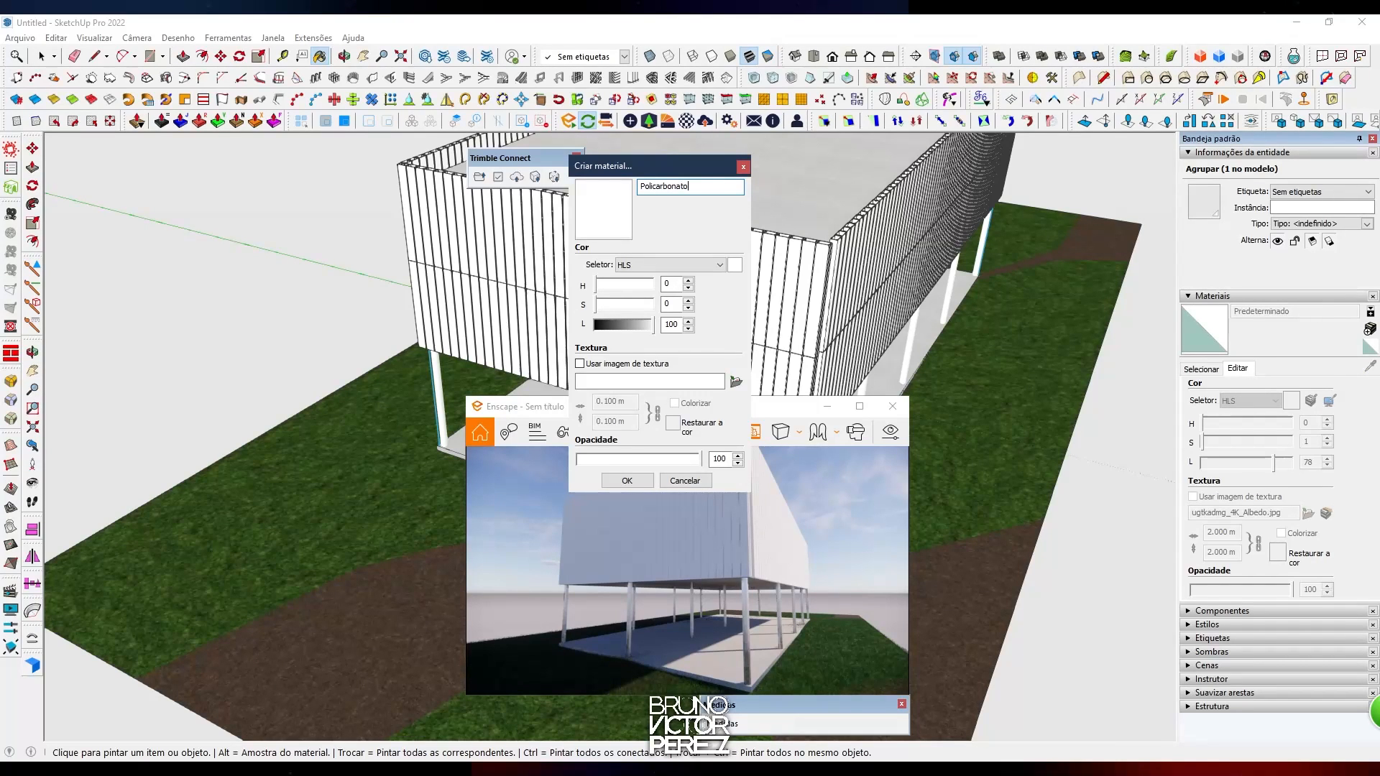
left_click(628, 481)
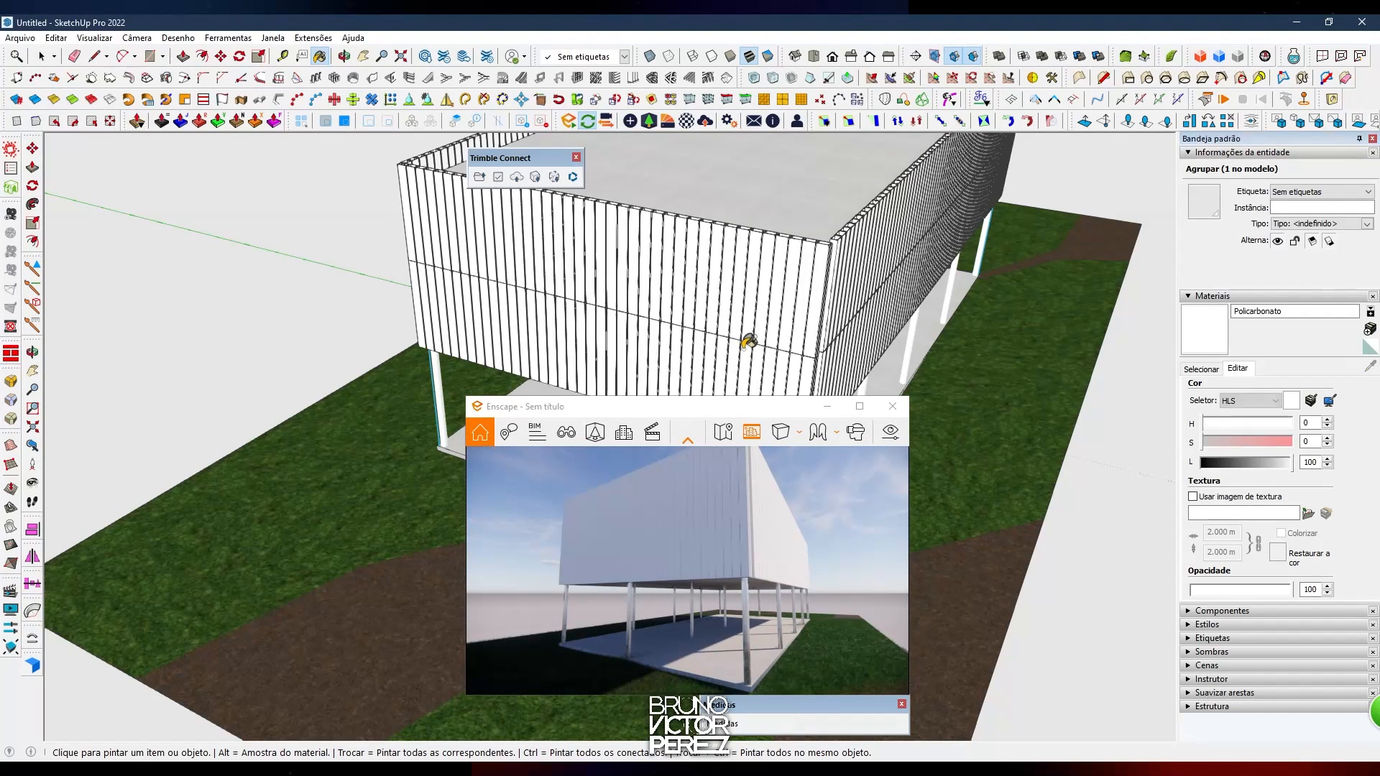
Select all the vertical facade panel components on the building and paint them with the Policarbonato material
key("space")
left_click(794, 273)
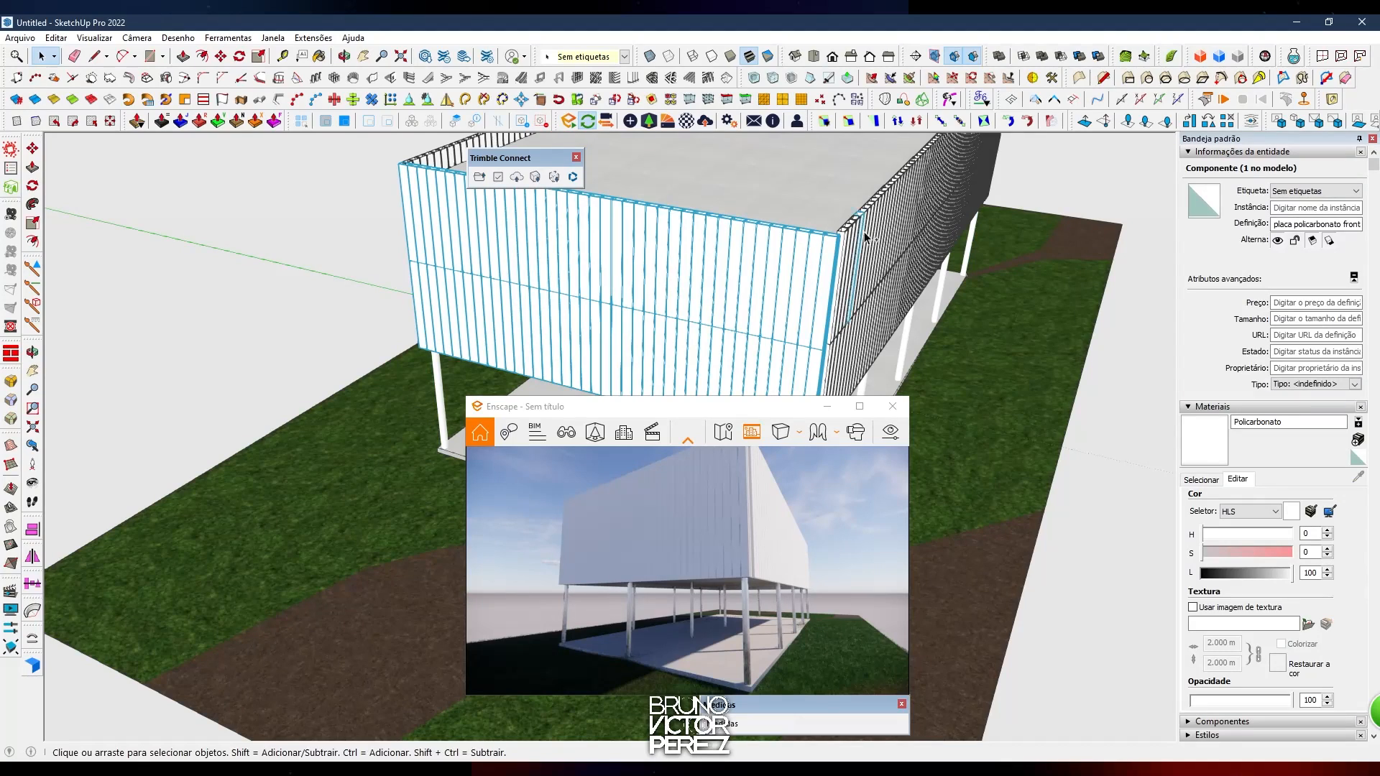
left_click(476, 122)
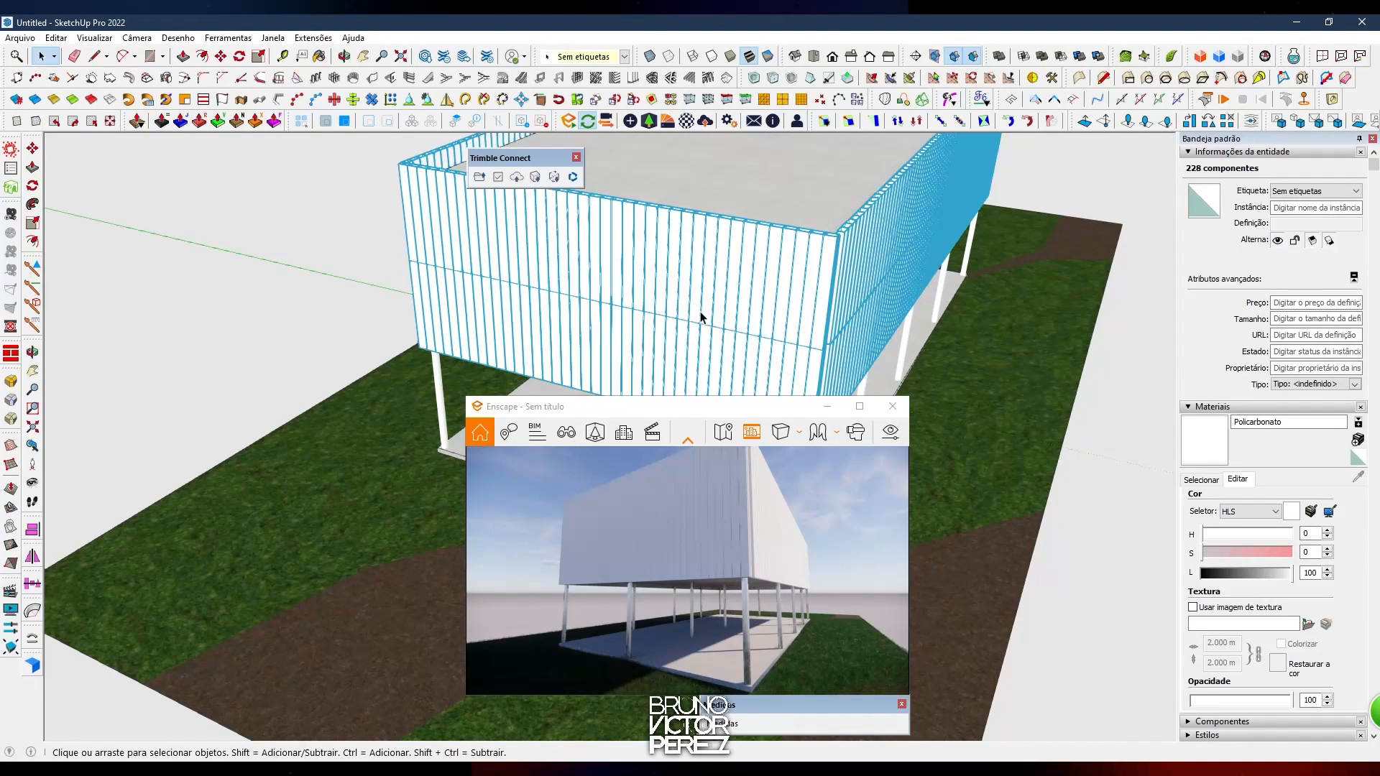
key("b")
left_click(705, 268)
key("space")
left_click(1055, 193)
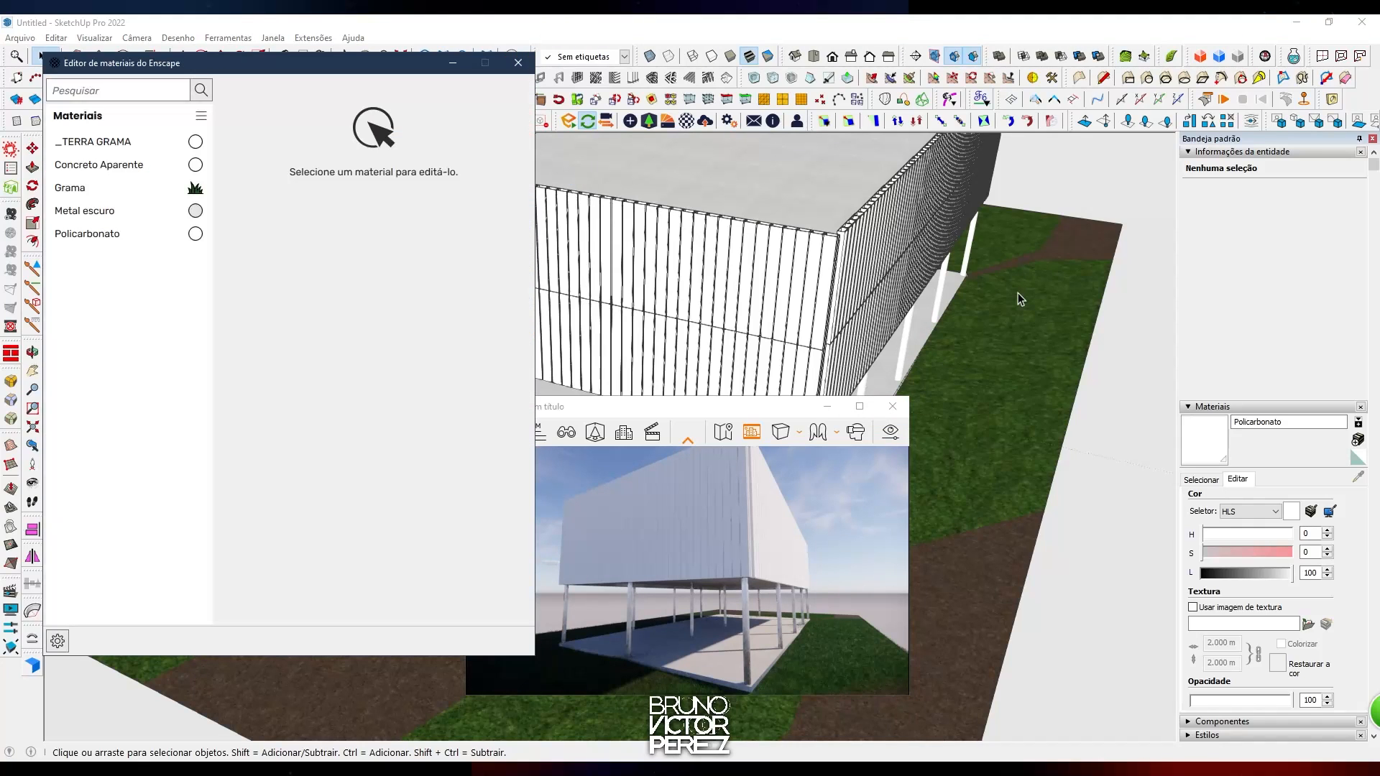
Open Policarbonato in the Enscape material editor and set its transparency type to Transmitância
left_click(113, 234)
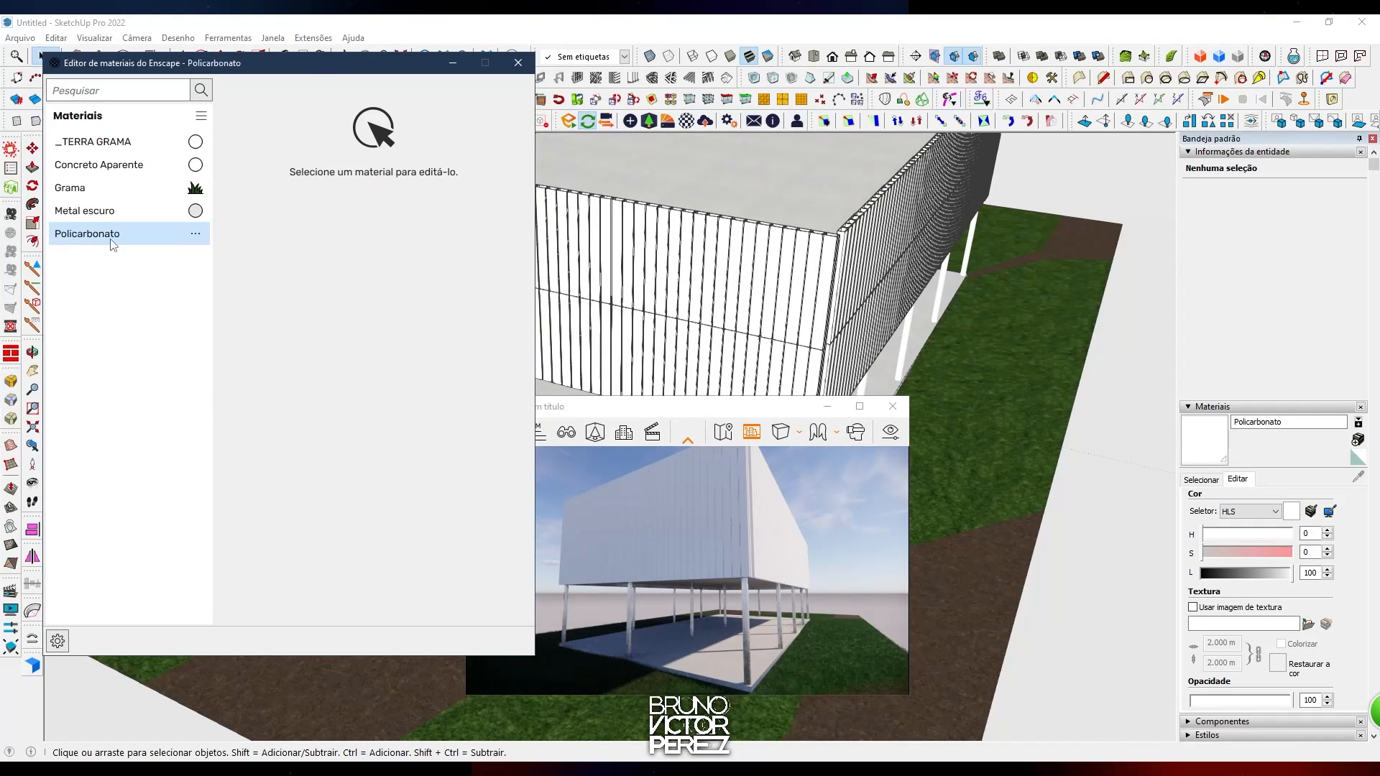
mouse_move(632, 362)
middle_mouse_down()
mouse_move(638, 299)
mouse_move(718, 299)
mouse_move(724, 323)
mouse_move(606, 357)
middle_mouse_up()
left_click_drag(527, 370, 525, 431)
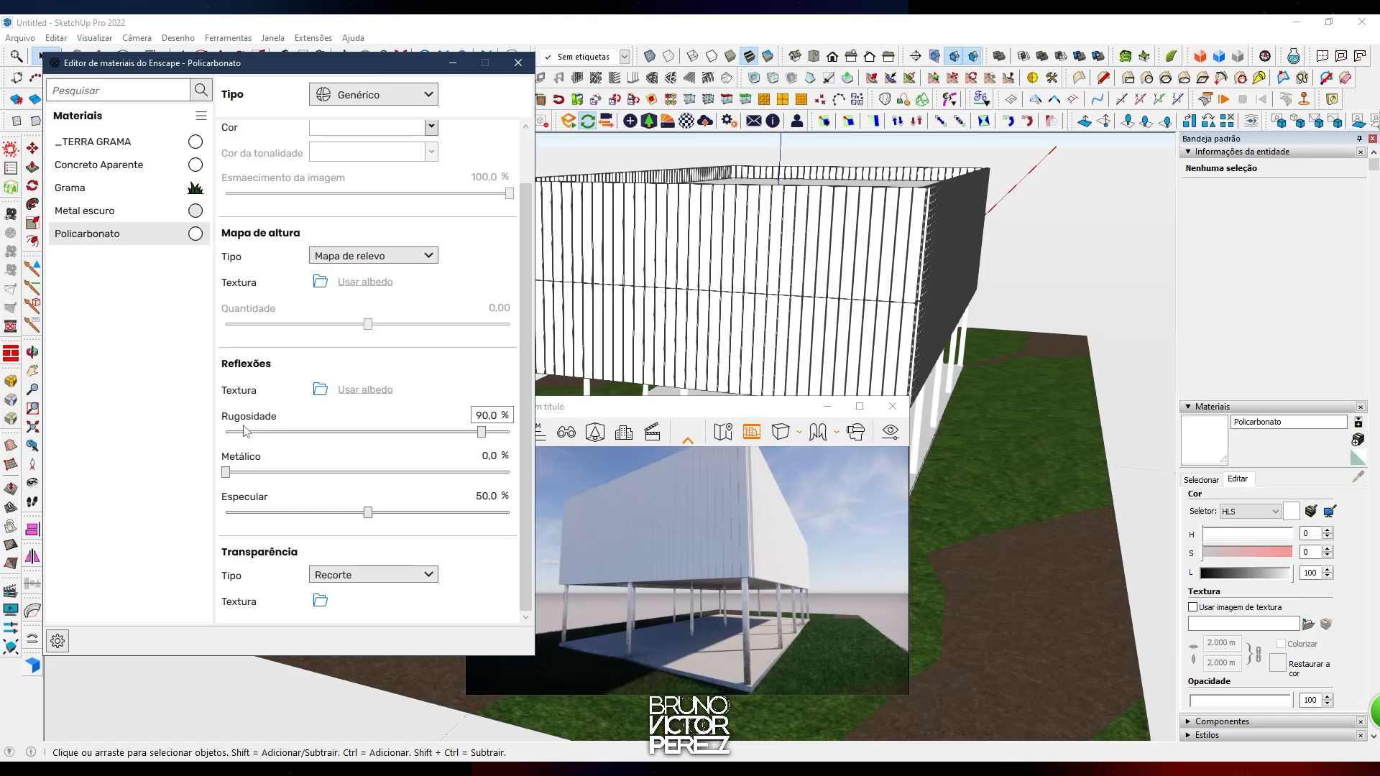
middle_click_drag(691, 368, 743, 371)
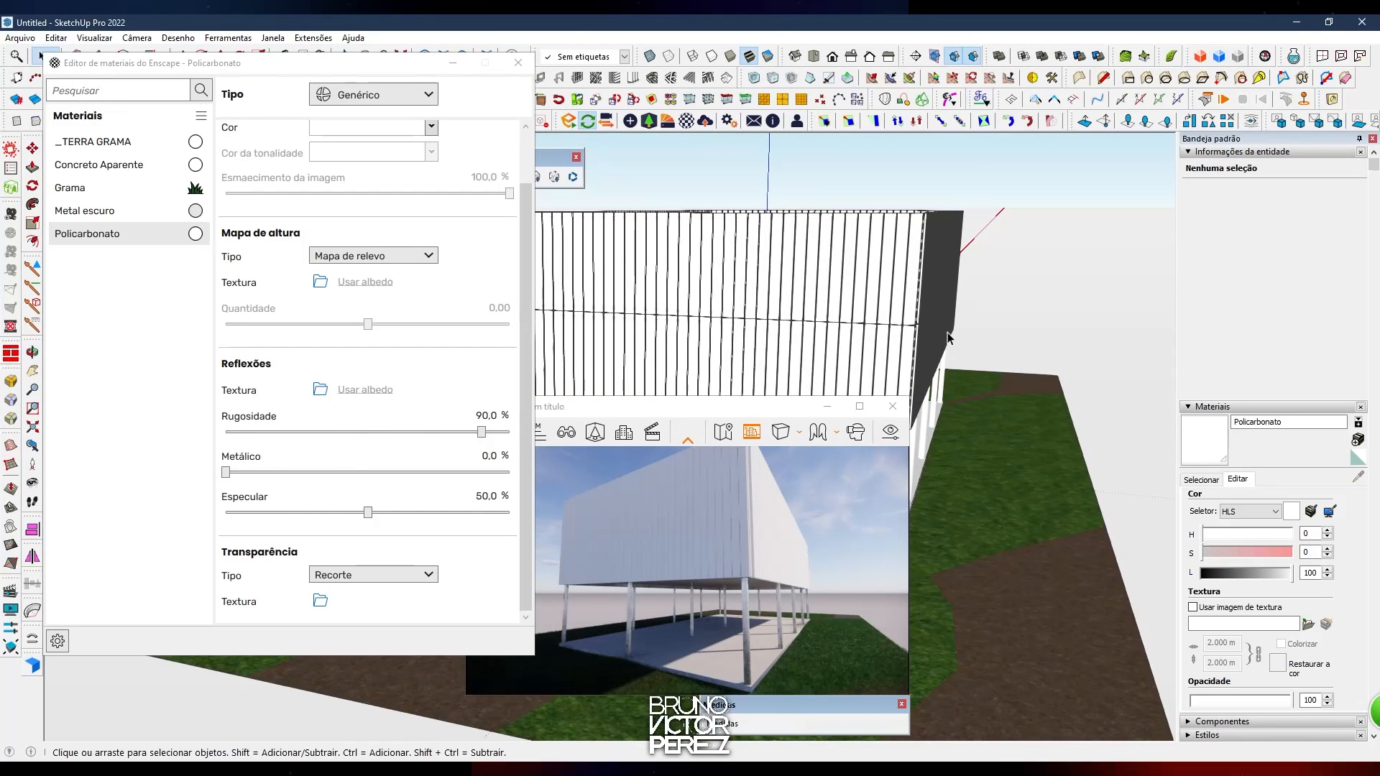
middle_click_drag(988, 319, 924, 316)
left_click_drag(760, 559, 760, 554)
key("w")
key("w")
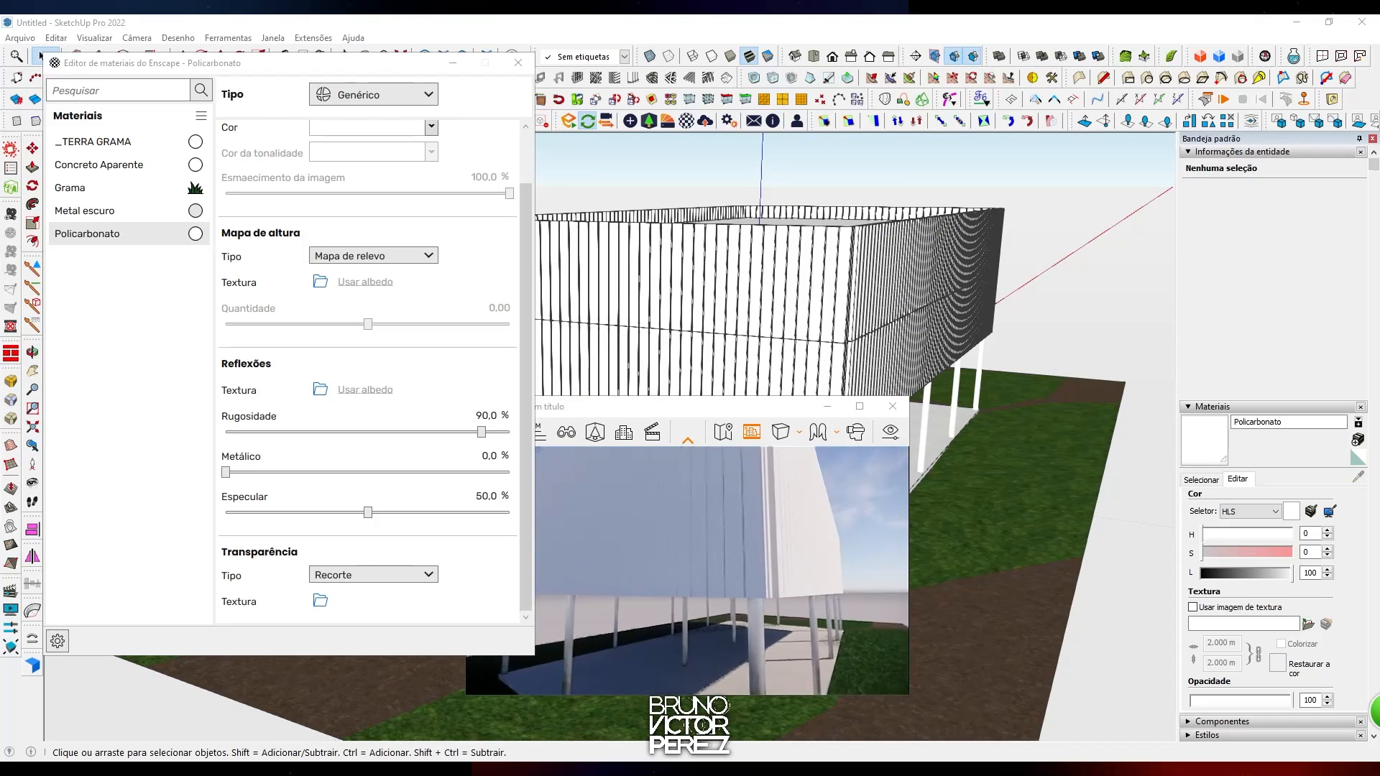
key("s")
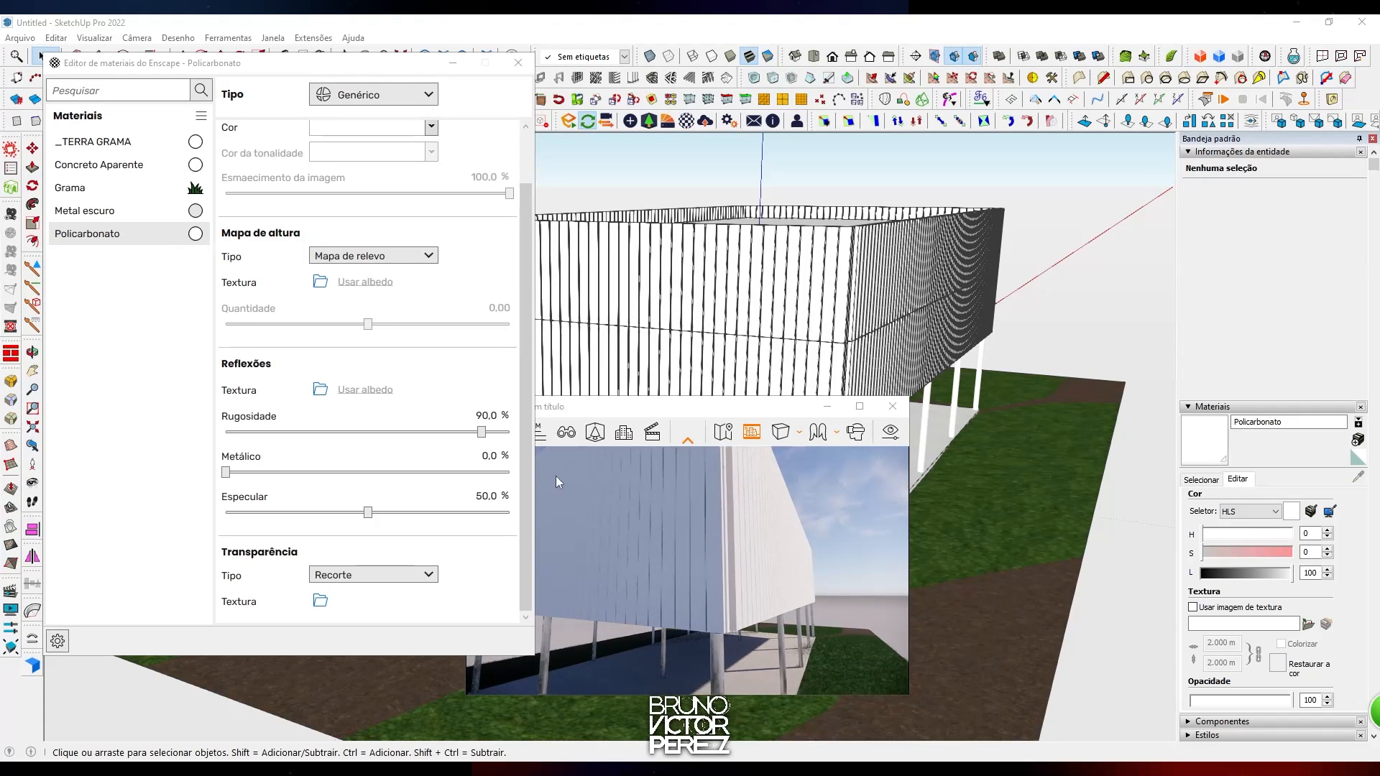
left_click(531, 465)
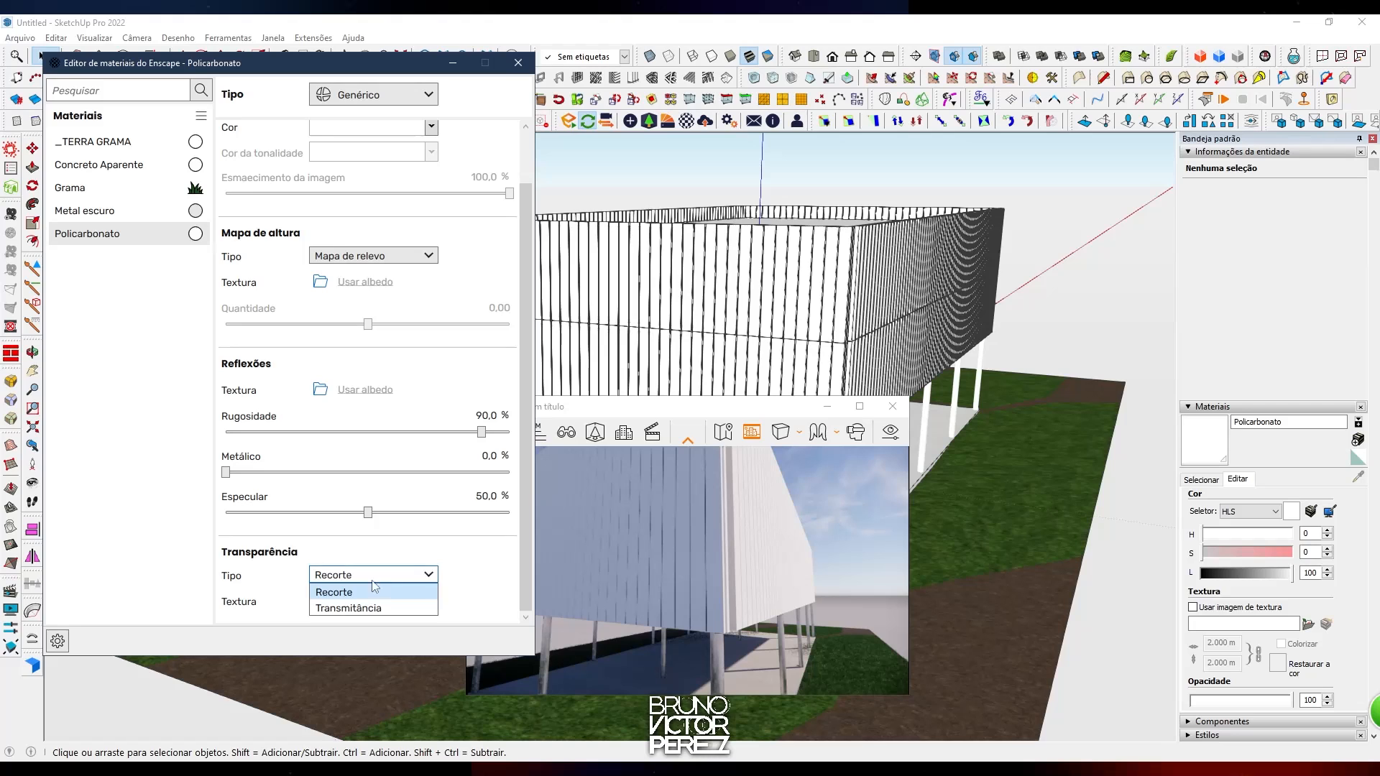
left_click(348, 609)
scroll(510, 572, "down", 3)
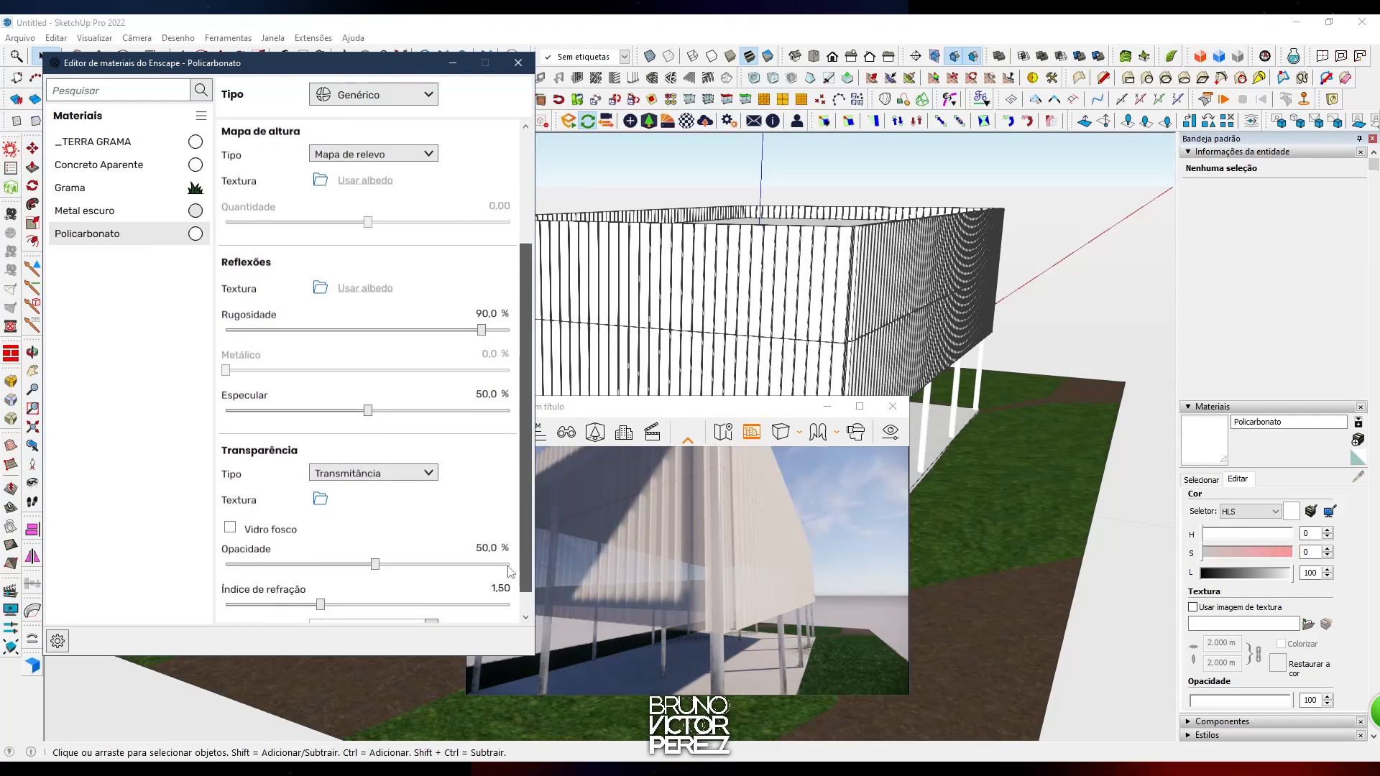
Examine the translucent facade panels in the Enscape preview from outside, up close and from above, alongside the material's transparency settings
left_click_drag(509, 566, 512, 573)
right_click_drag(618, 567, 877, 567)
right_click_drag(791, 568, 690, 567)
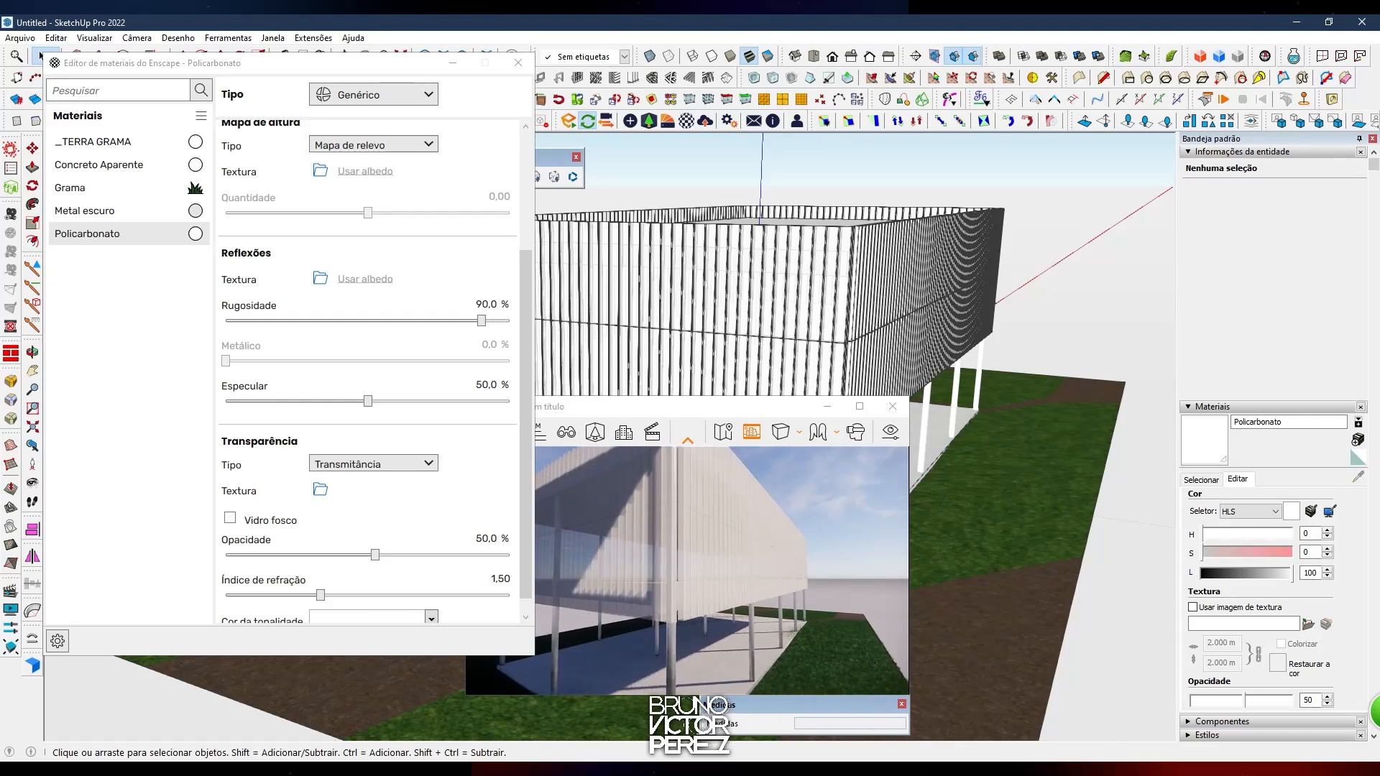
left_click_drag(525, 516, 523, 545)
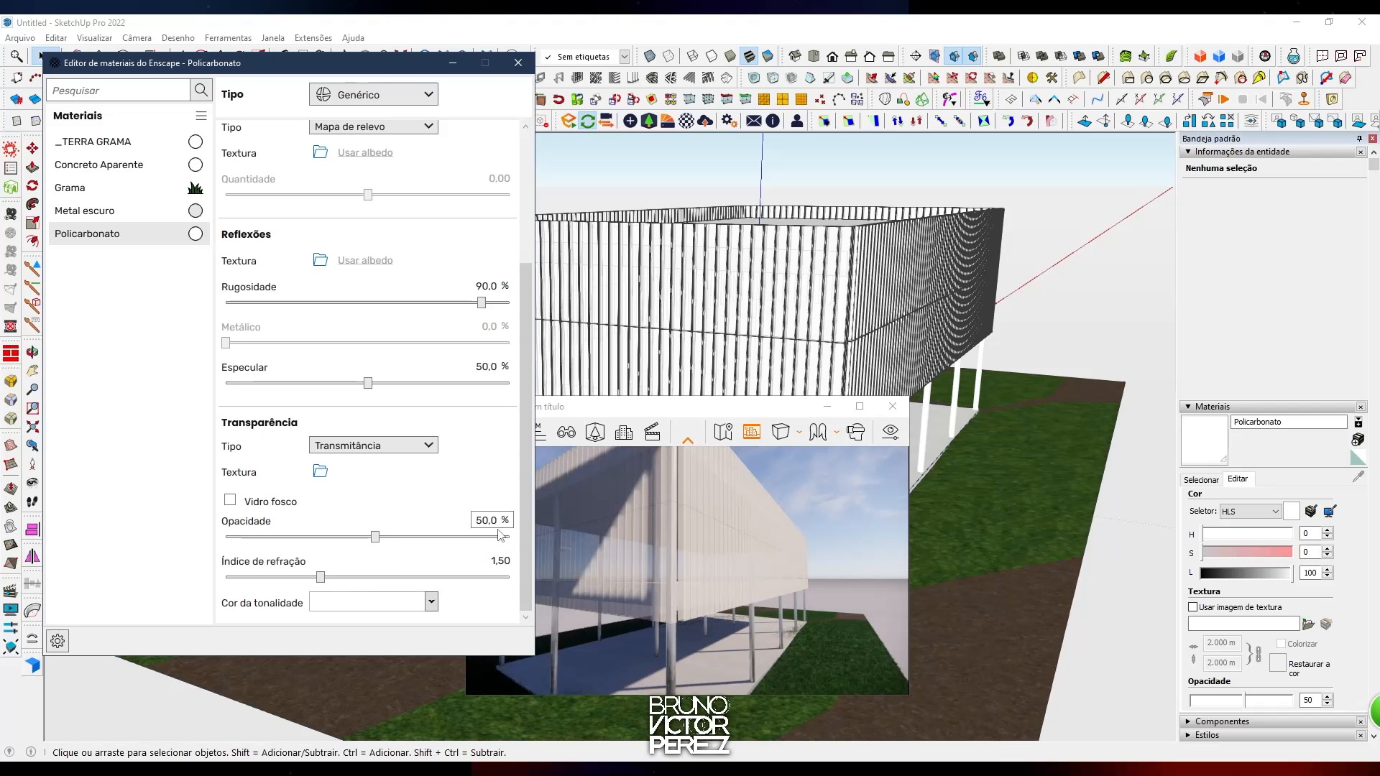
right_click_drag(640, 528, 704, 530)
key("w")
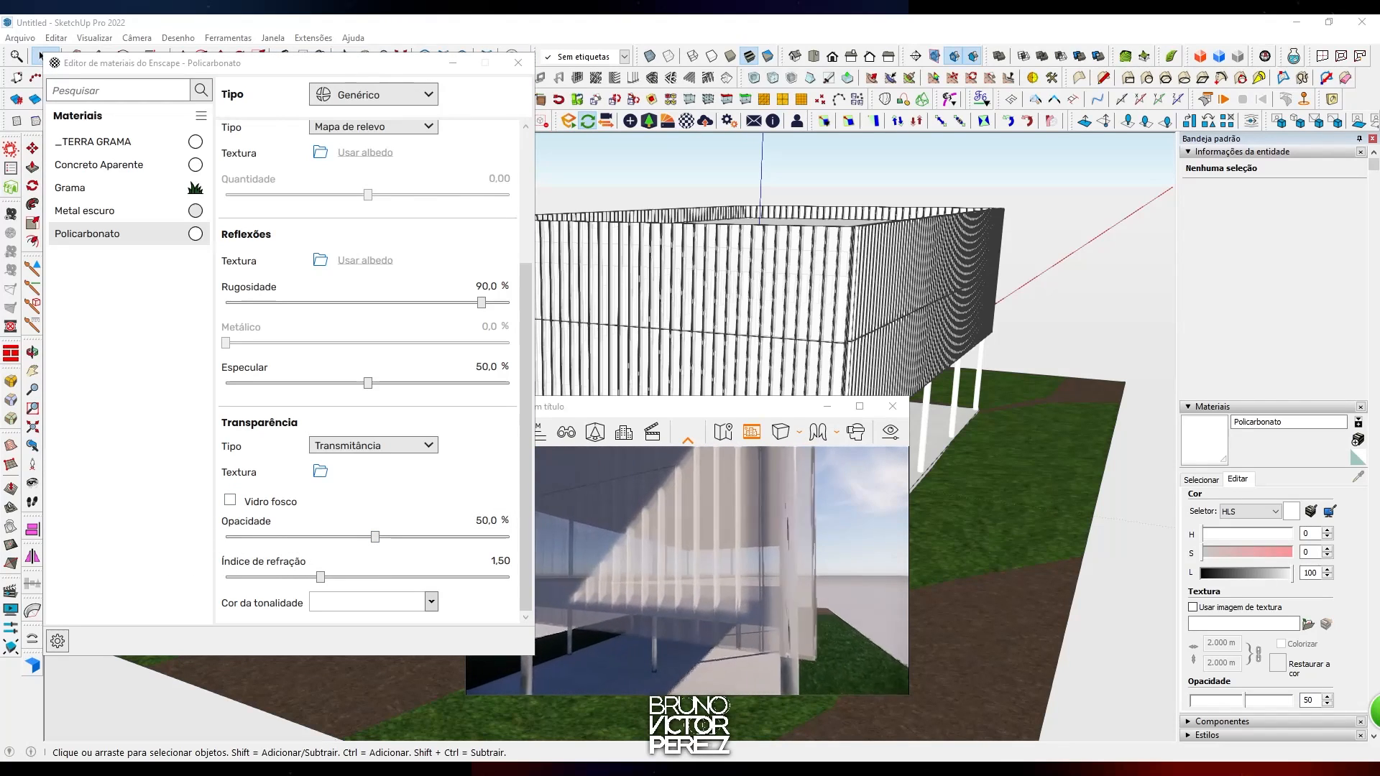
key("w")
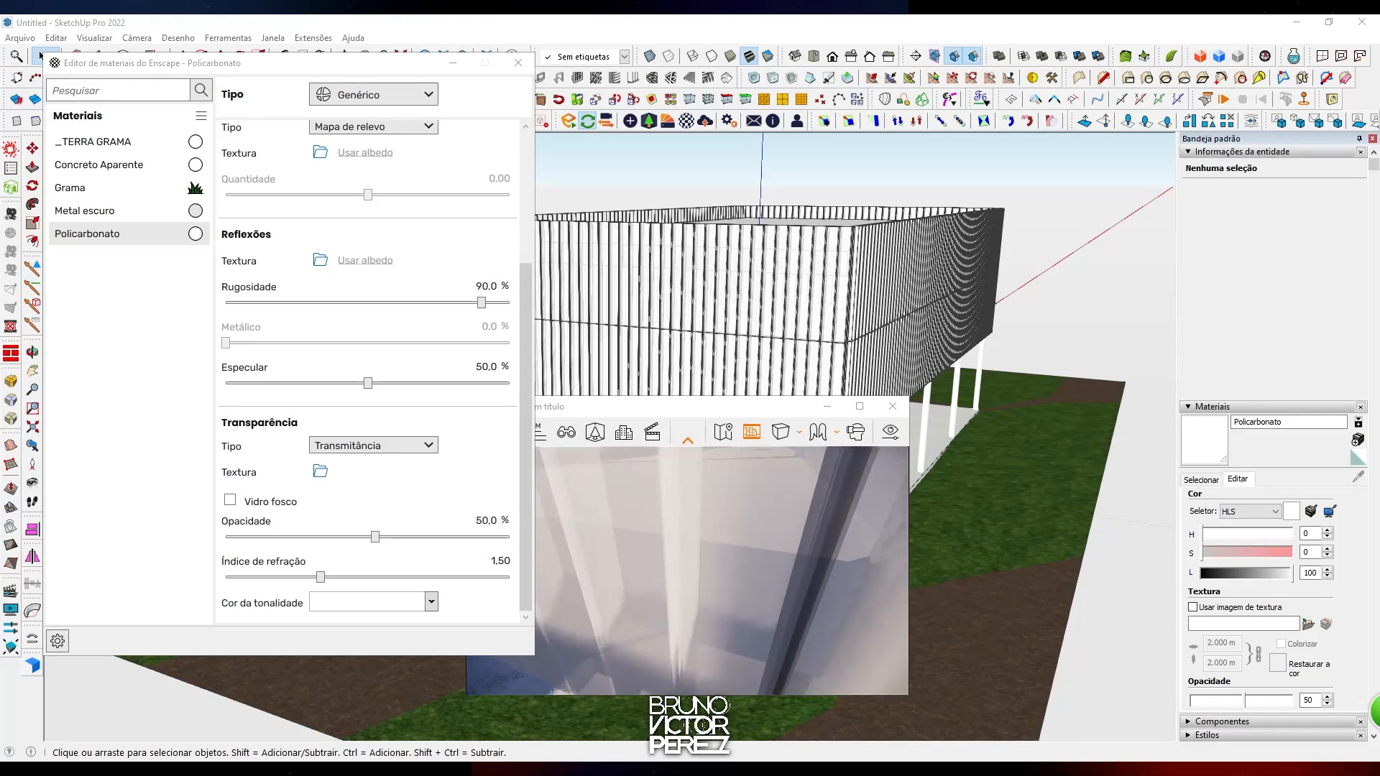
key("s")
key("e")
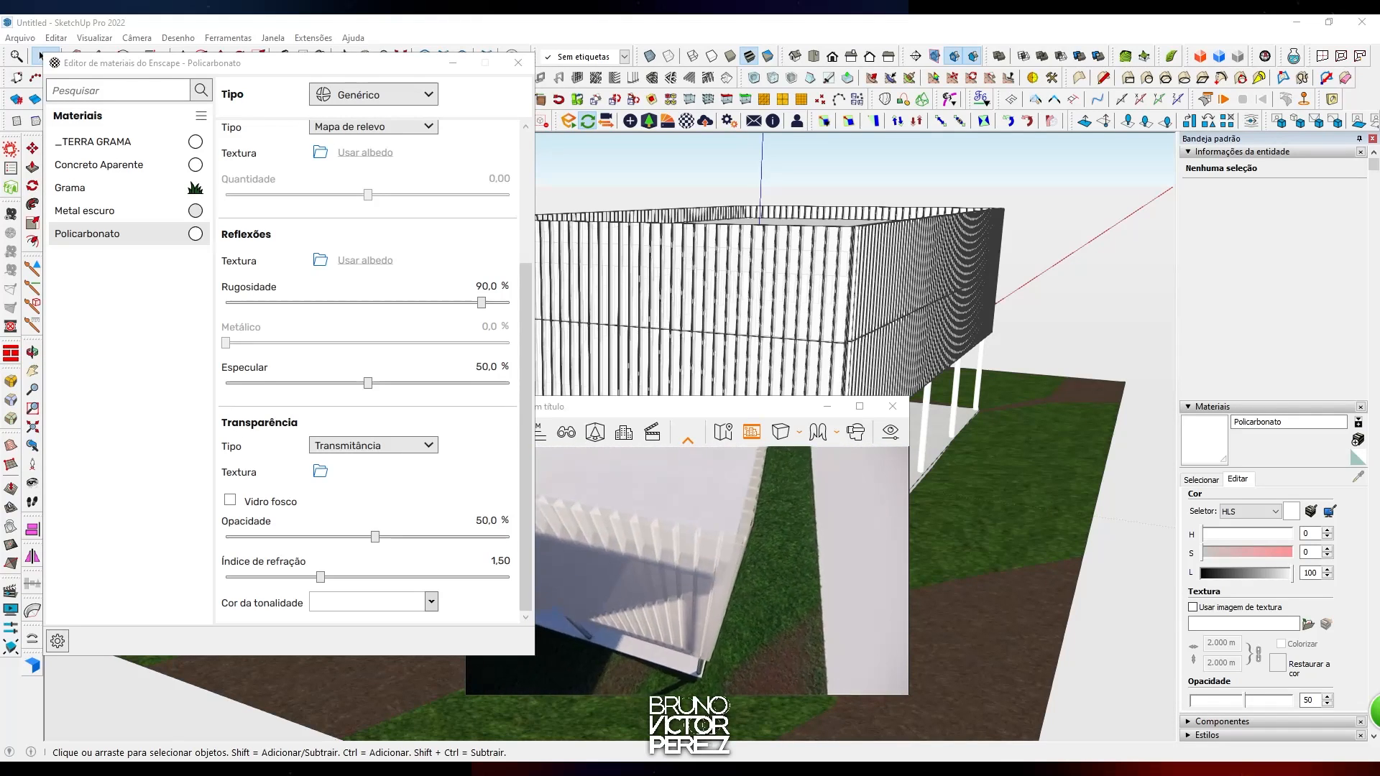
key("w")
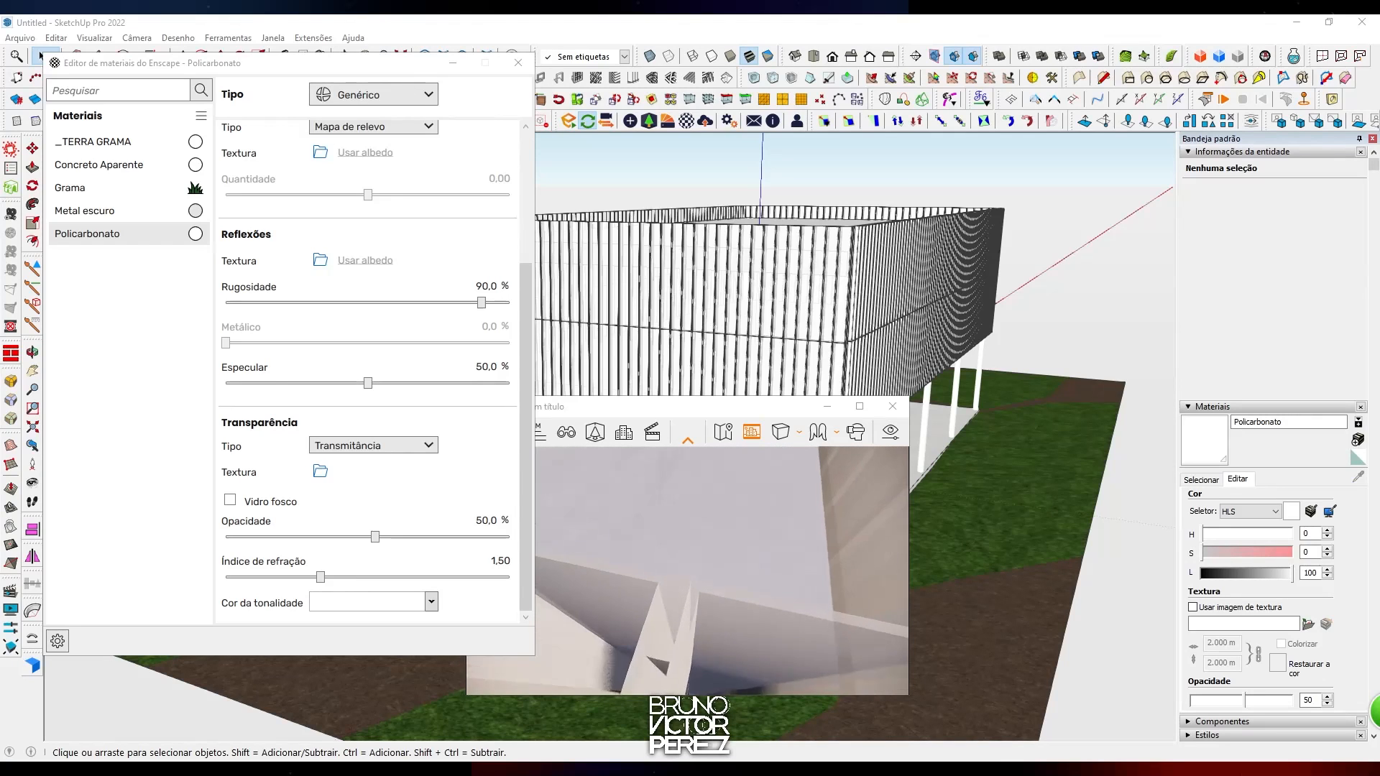
key("q")
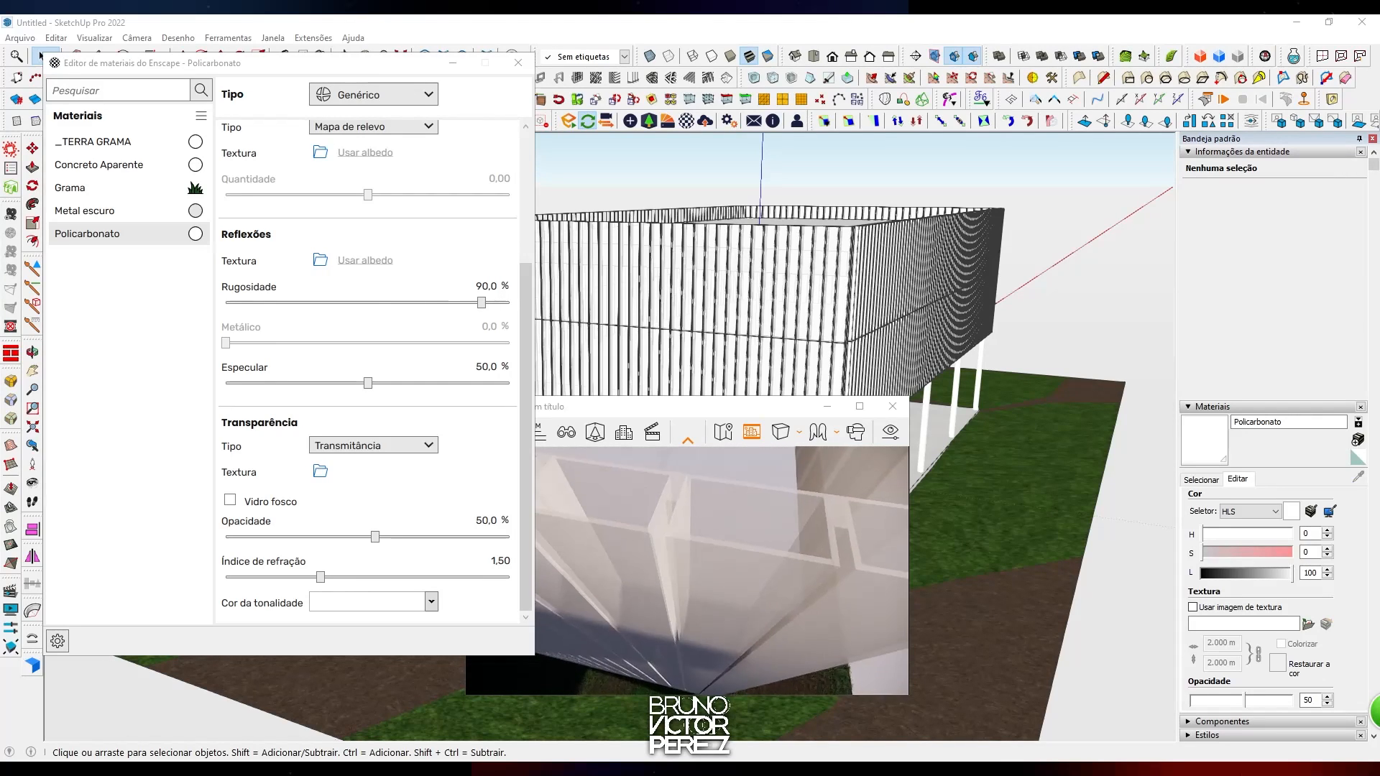
key("q")
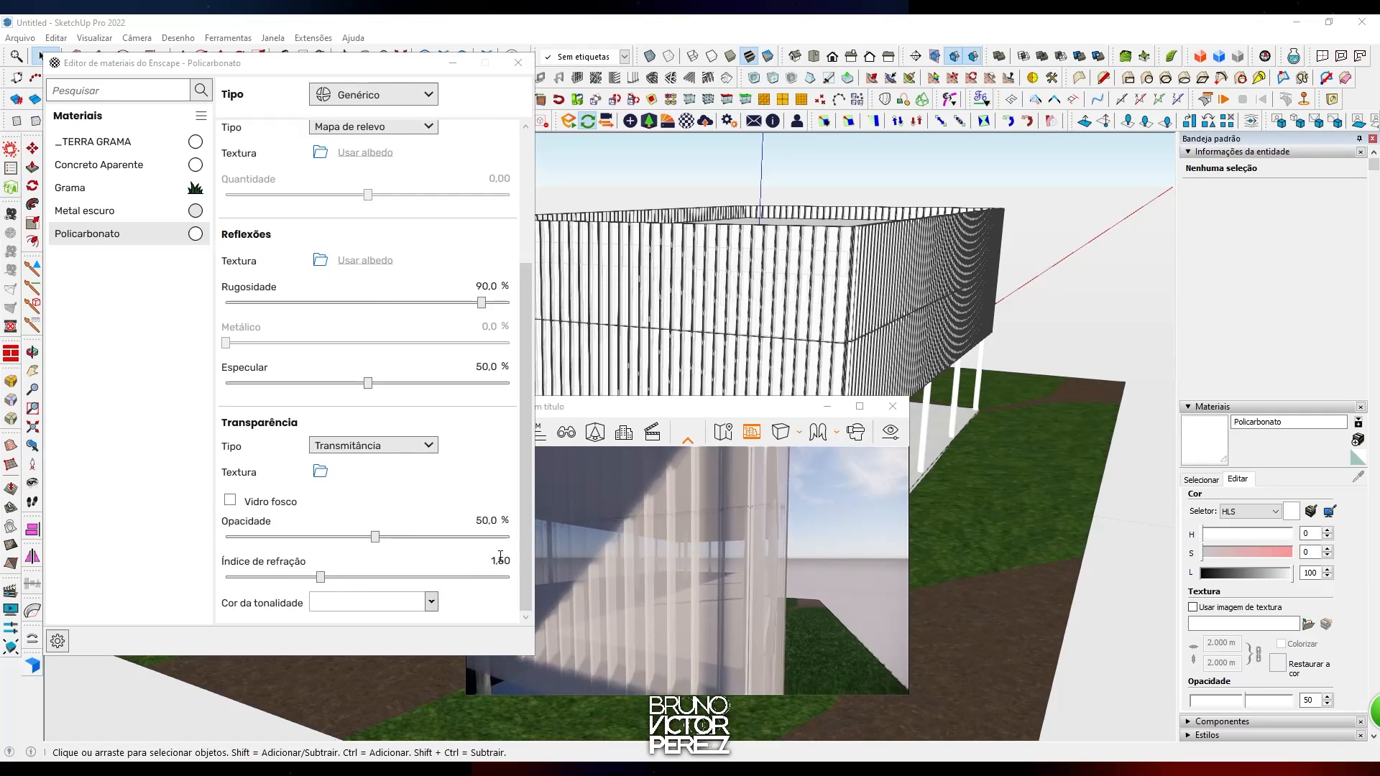
Enable Vidro fosco on the Policarbonato material and shift the preview's time of day between afternoon and early morning to test the facade
left_click(296, 504)
middle_click_drag(737, 576, 782, 585)
scroll(781, 585, "down", 4)
key("u")
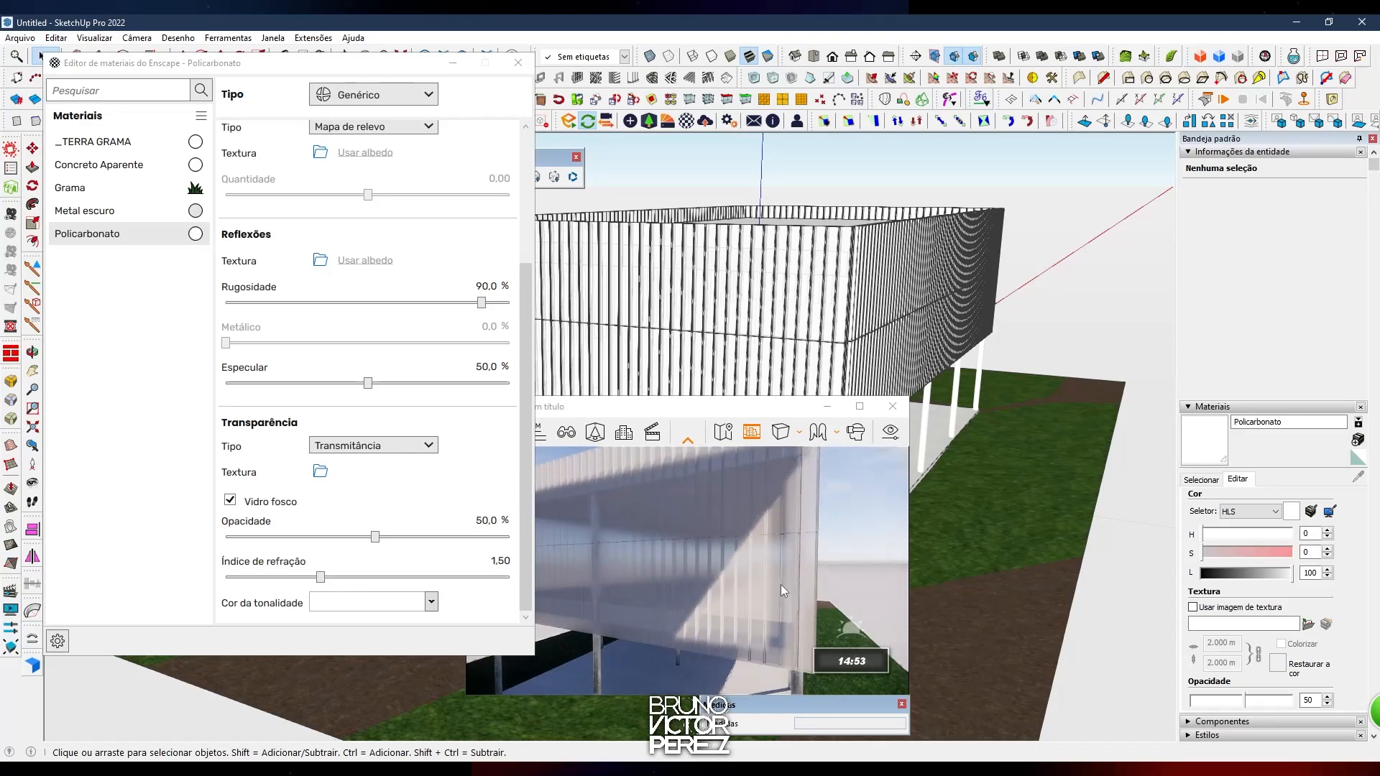
key("i")
key("u")
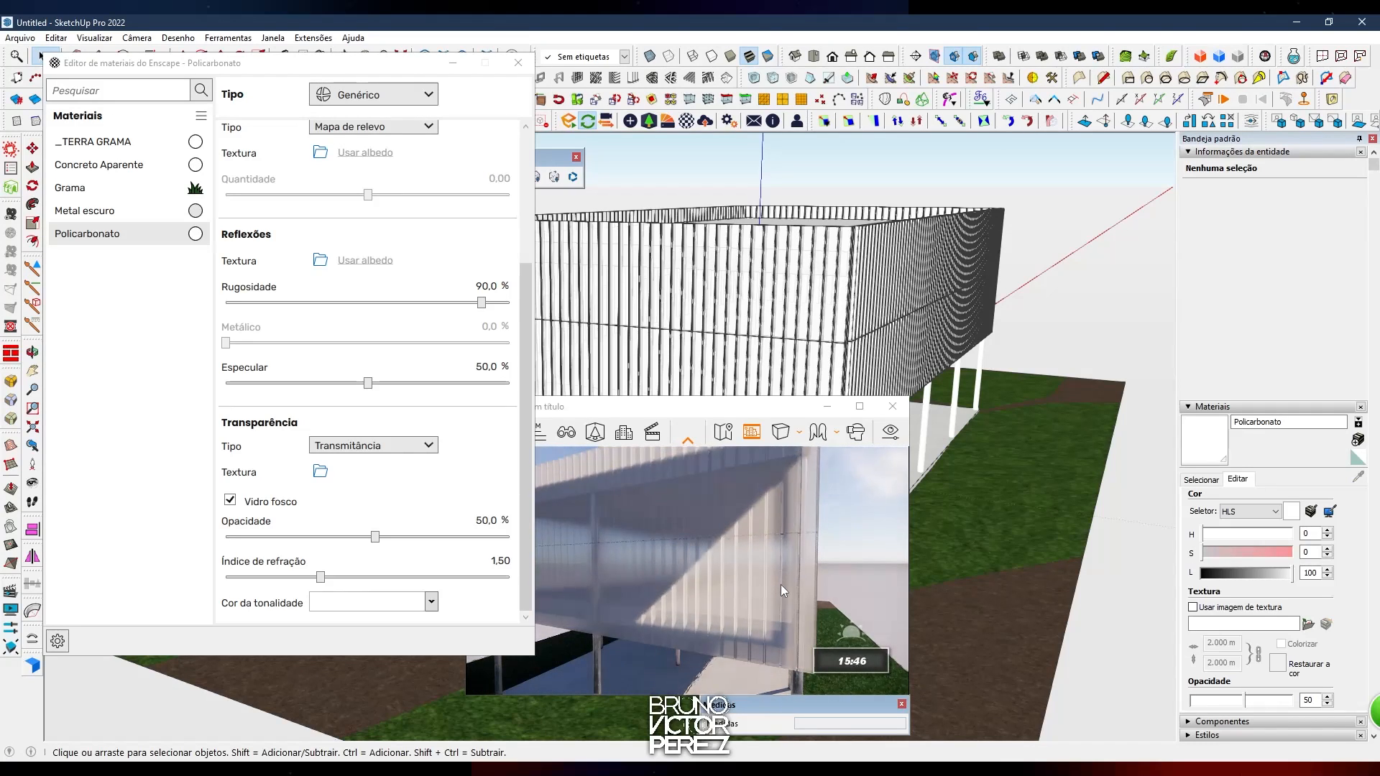
key("u")
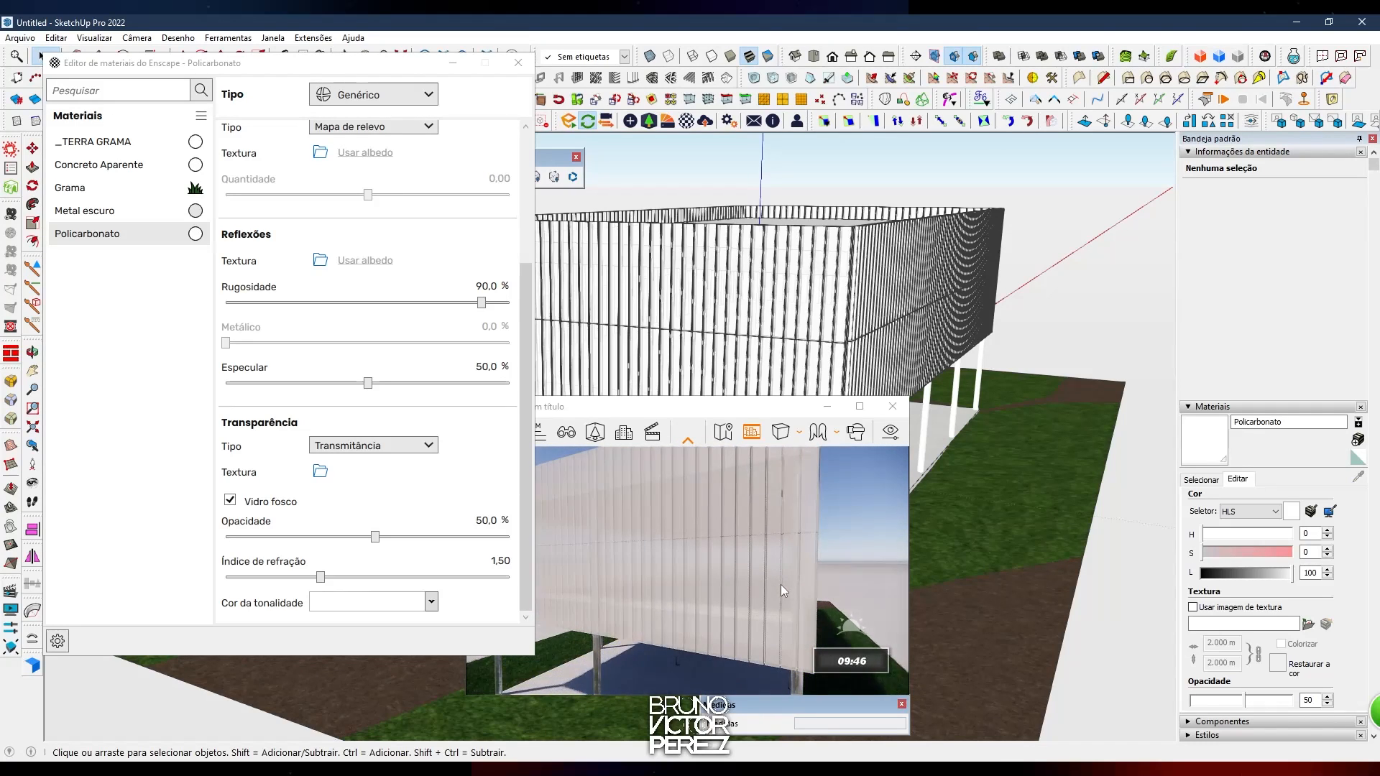
key("i")
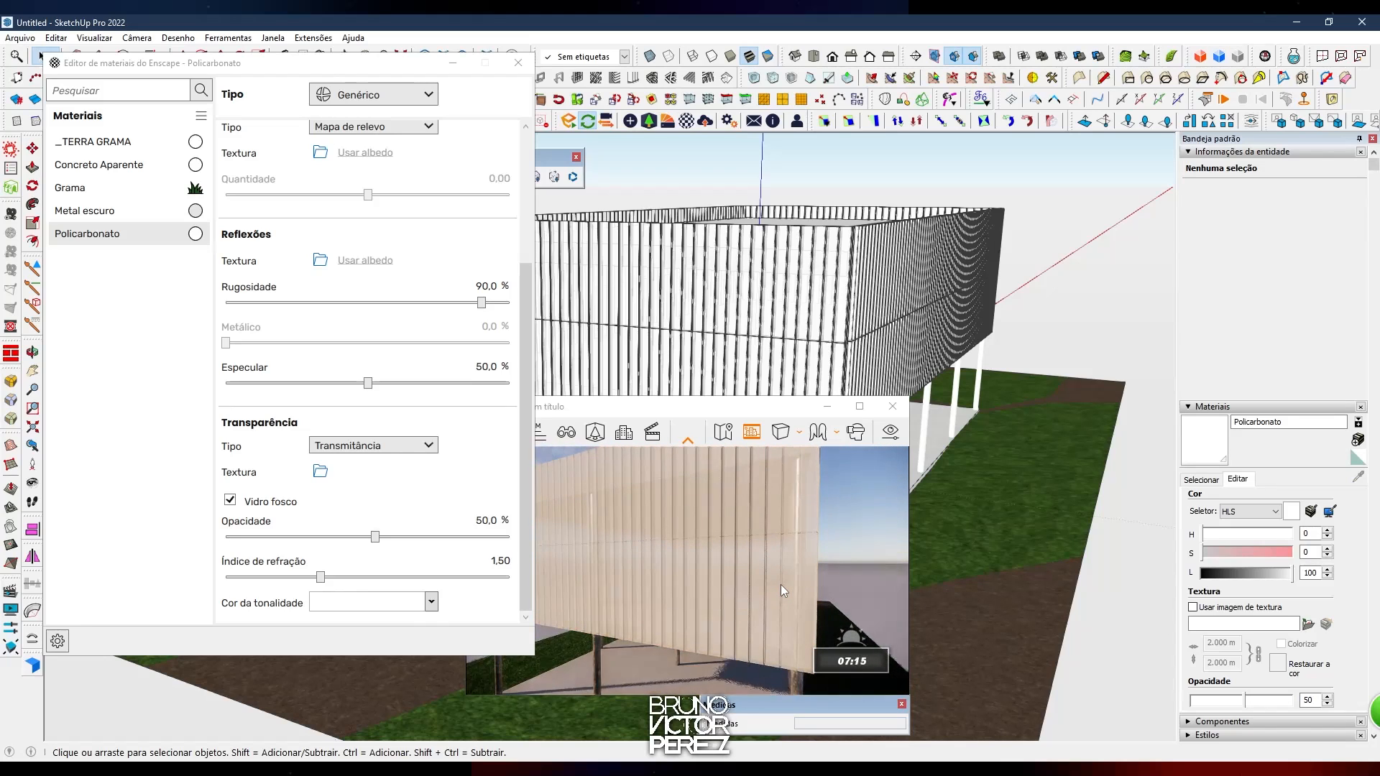
Set the Enscape sky's cloud density to 100% and variety to 25%, and close the visual settings
left_click(888, 438)
left_click(213, 221)
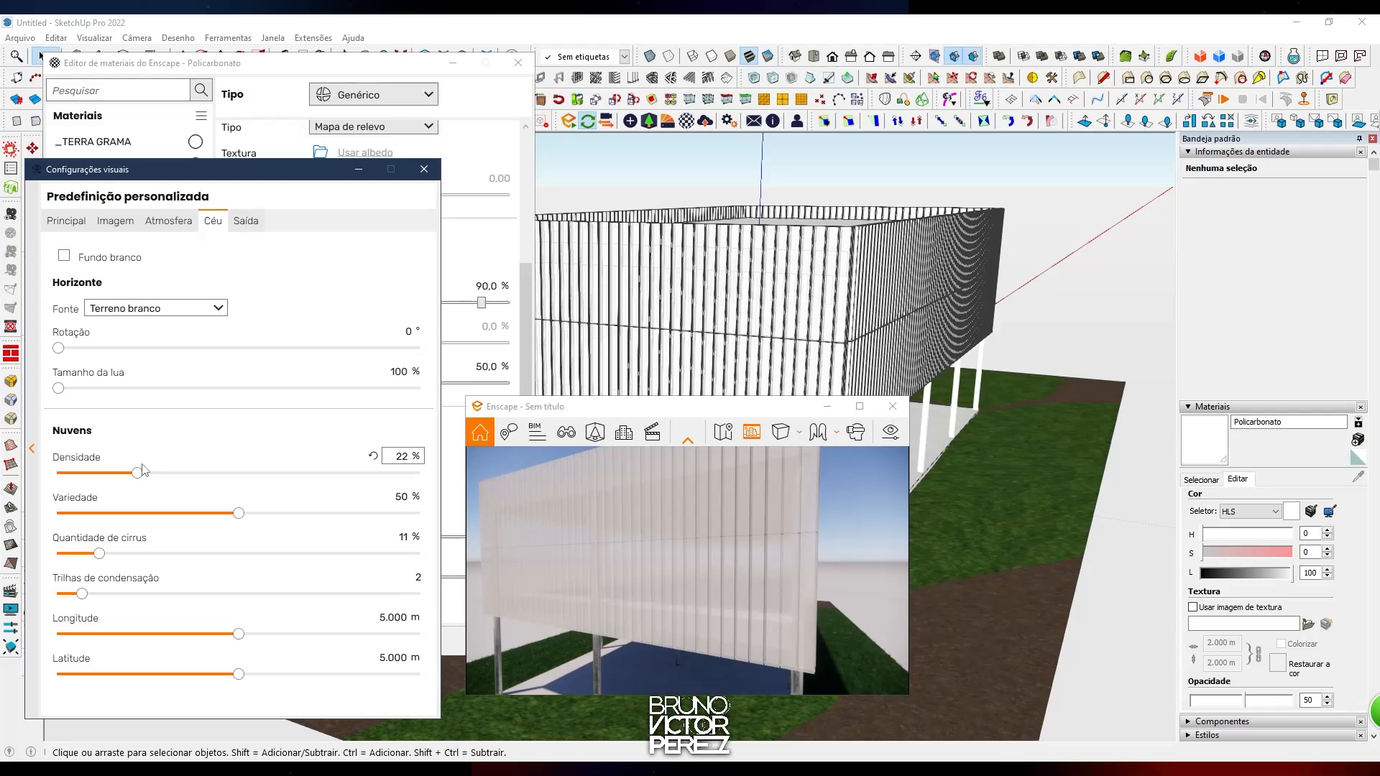
left_click_drag(138, 473, 431, 475)
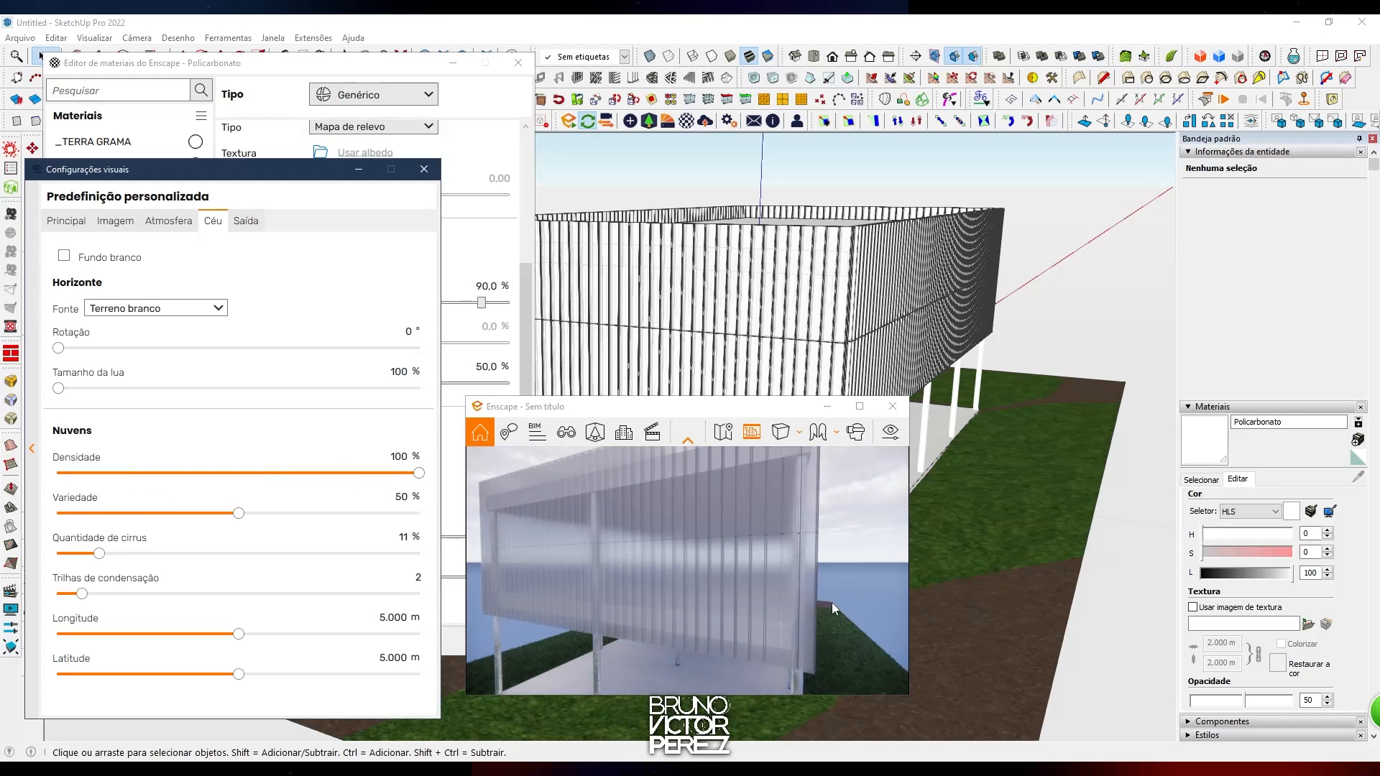
left_click_drag(238, 514, 0, 522)
right_click_drag(706, 634, 662, 585)
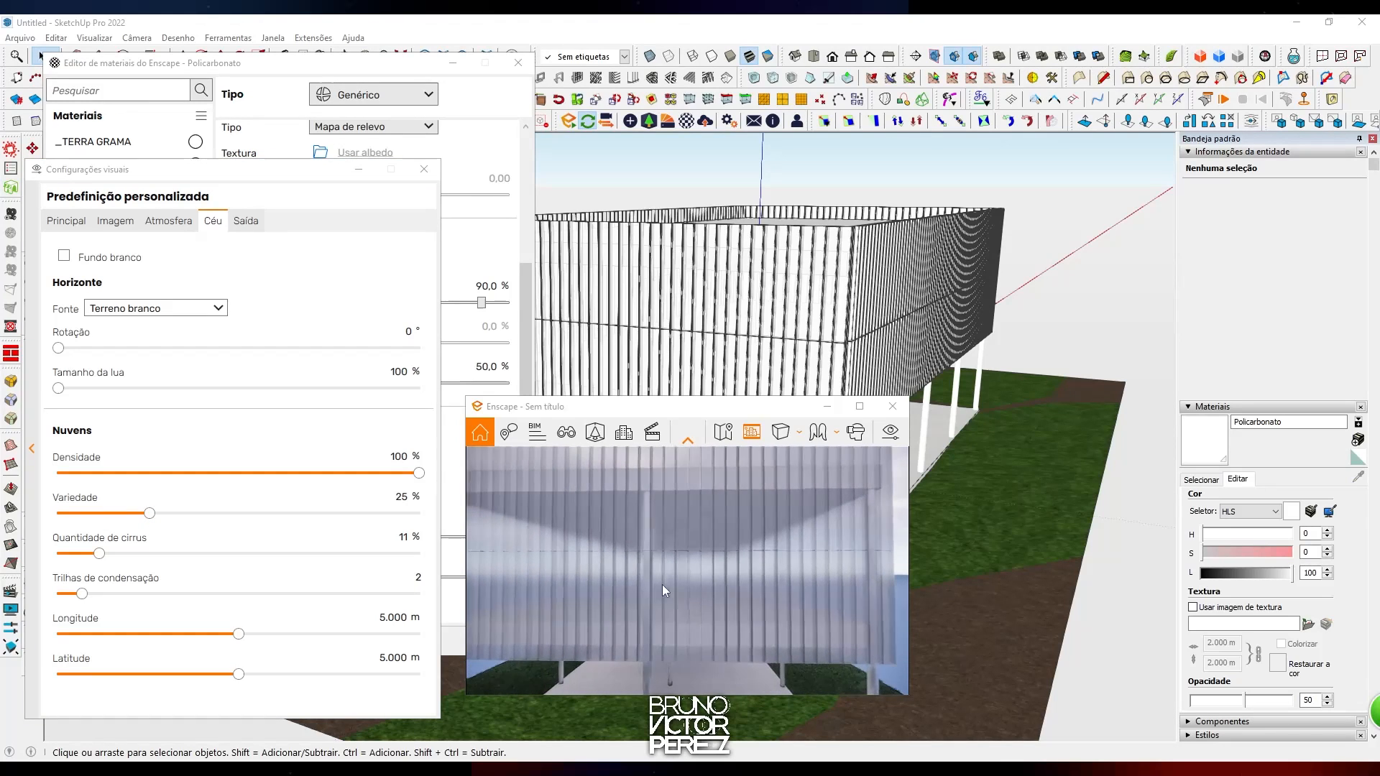
left_click(424, 169)
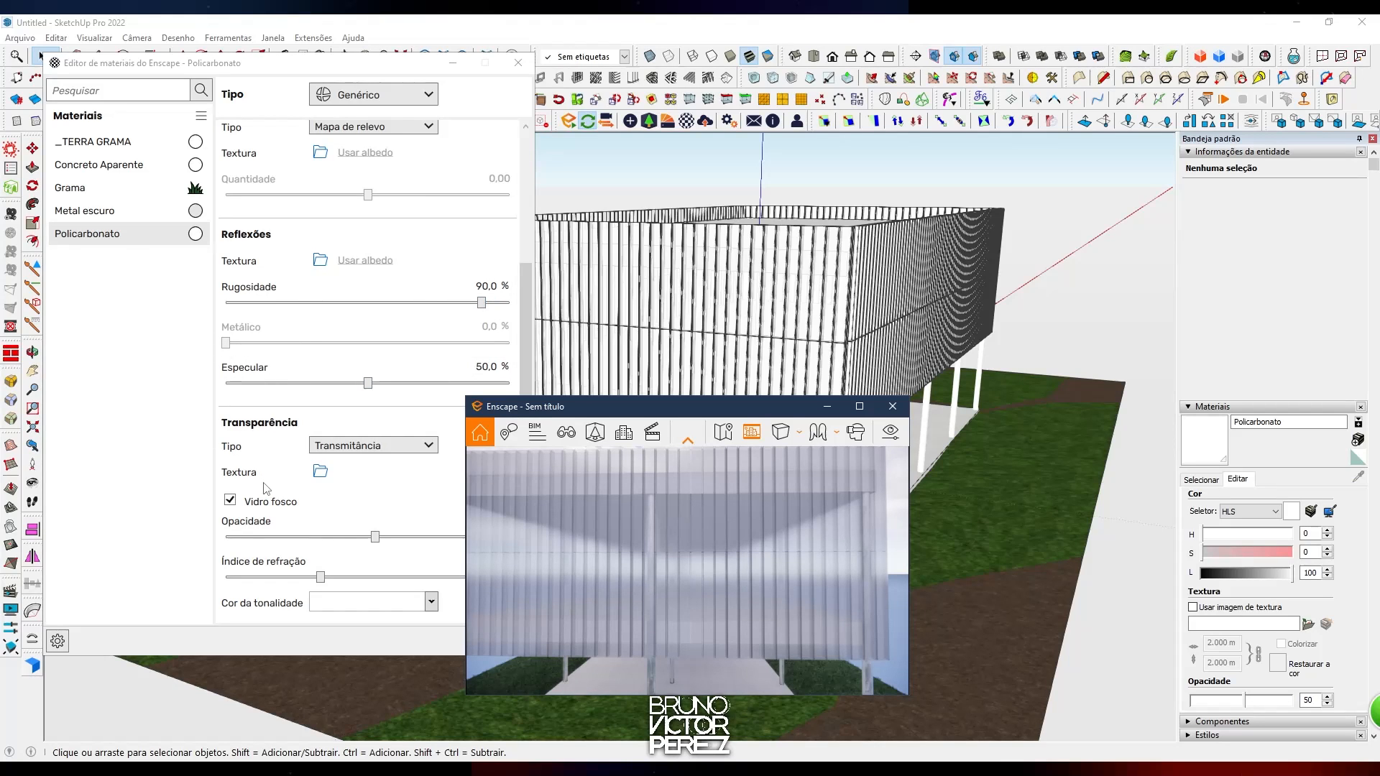
Disable Vidro fosco on the Policarbonato material, set its roughness to 2.8%, and check the facade in the preview
left_click(263, 509)
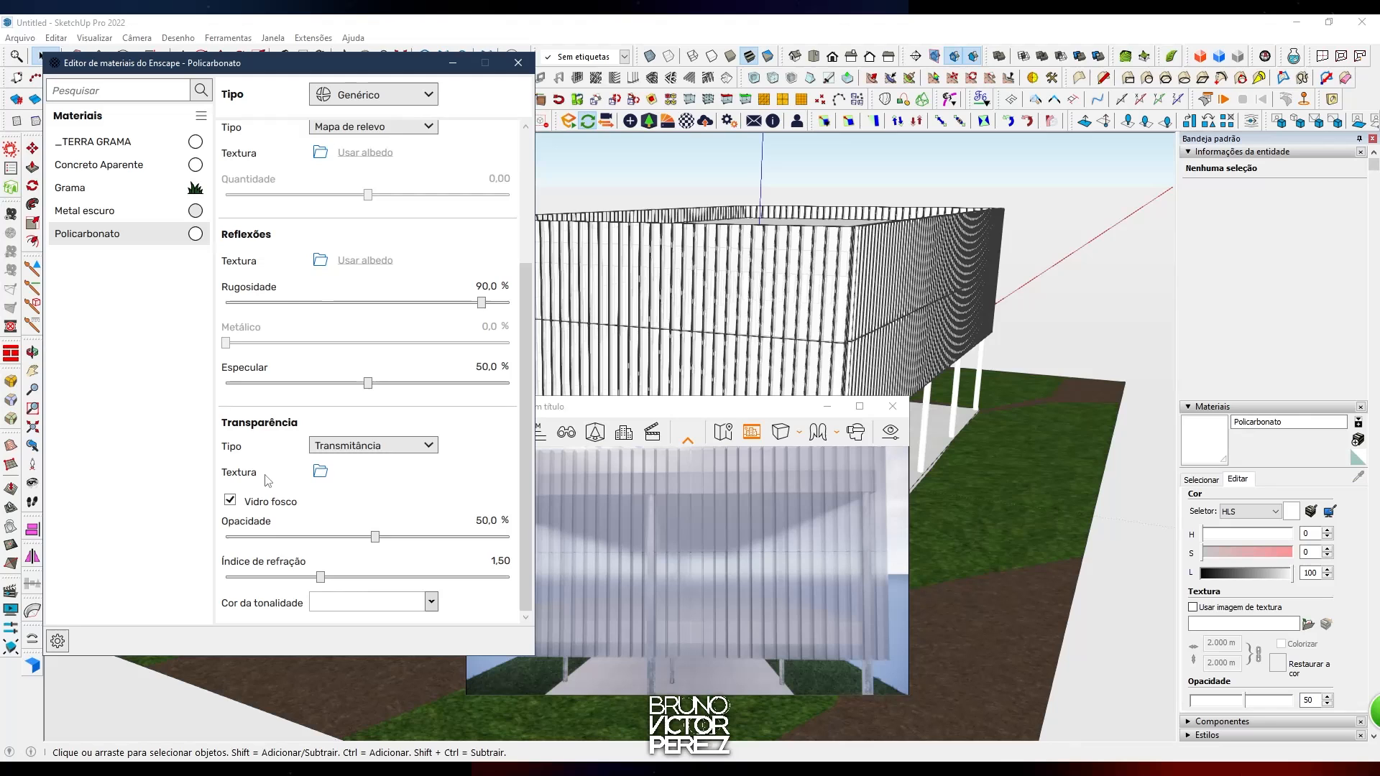
left_click(271, 503)
left_click_drag(486, 305, 457, 304)
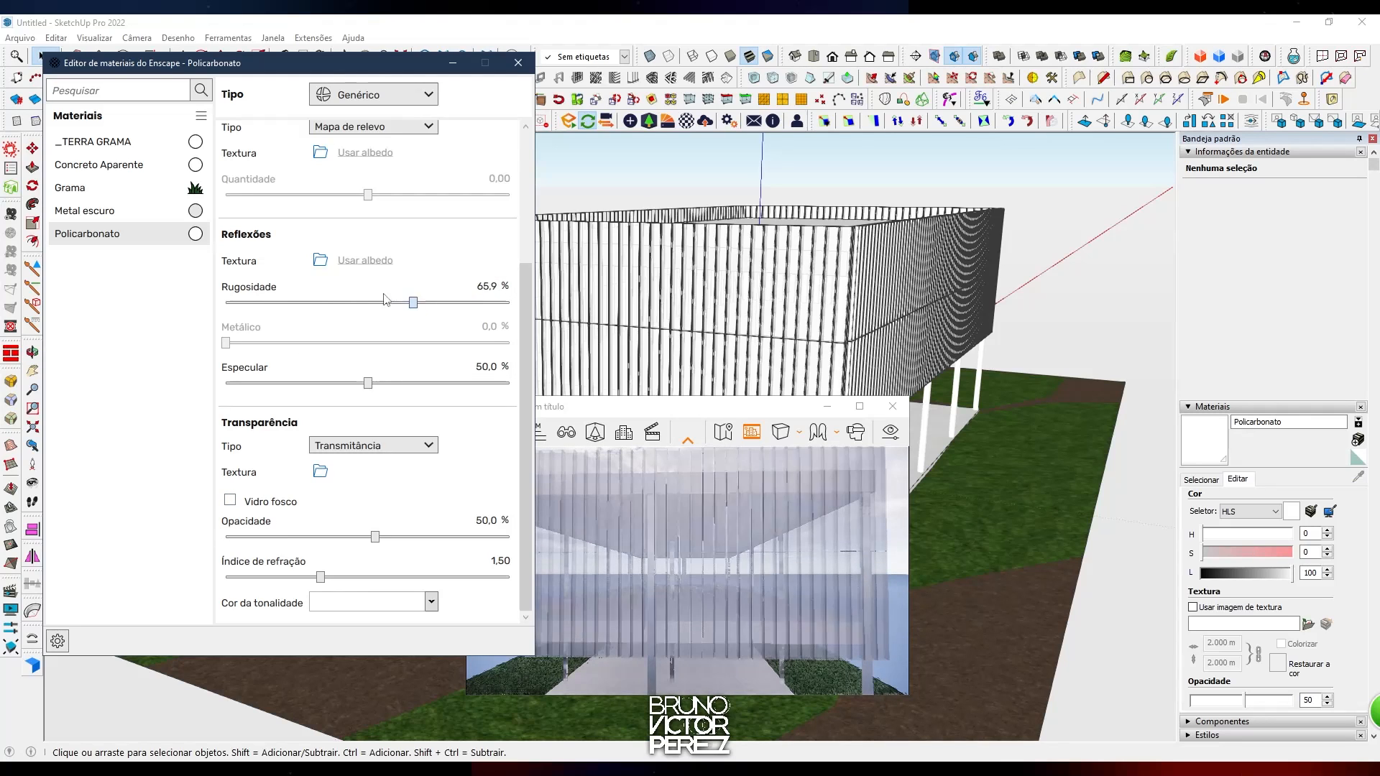
left_click(343, 315)
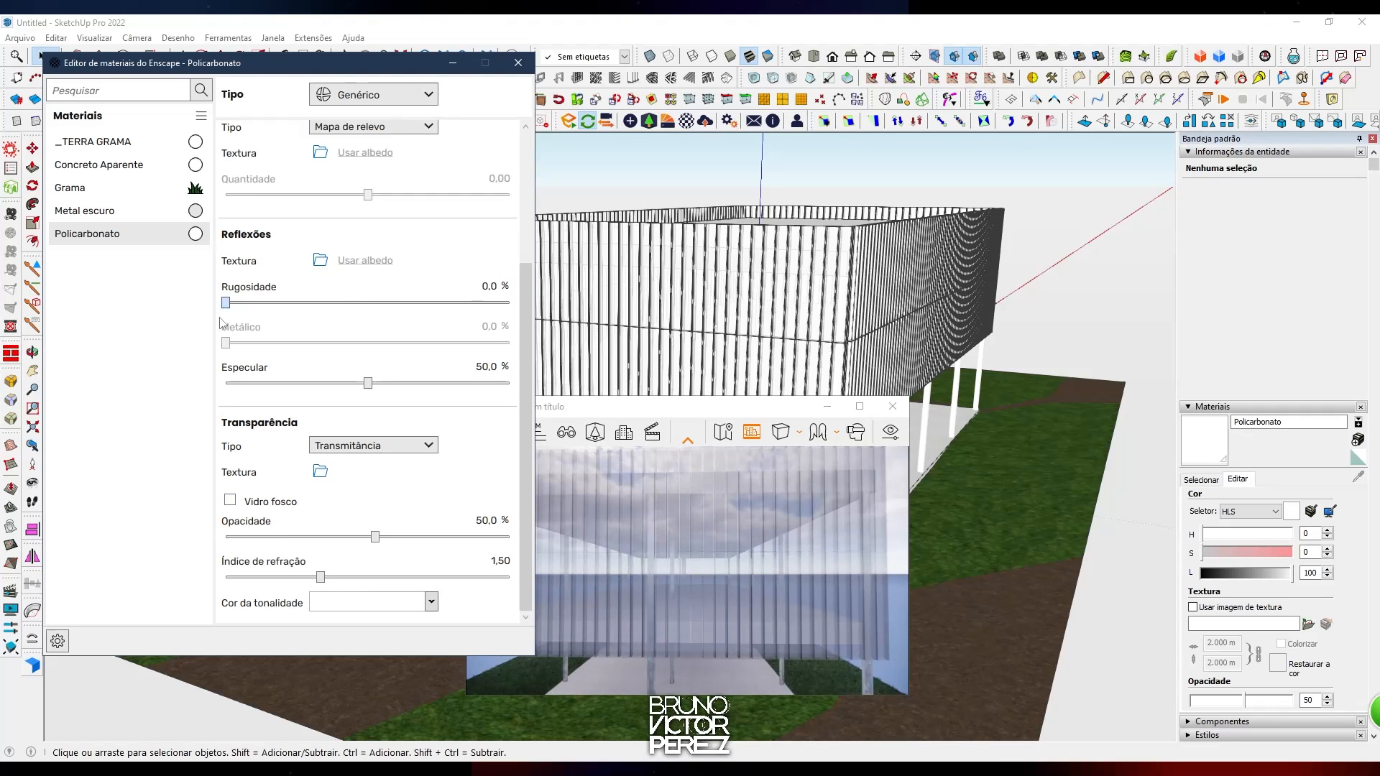
left_click_drag(242, 317, 236, 317)
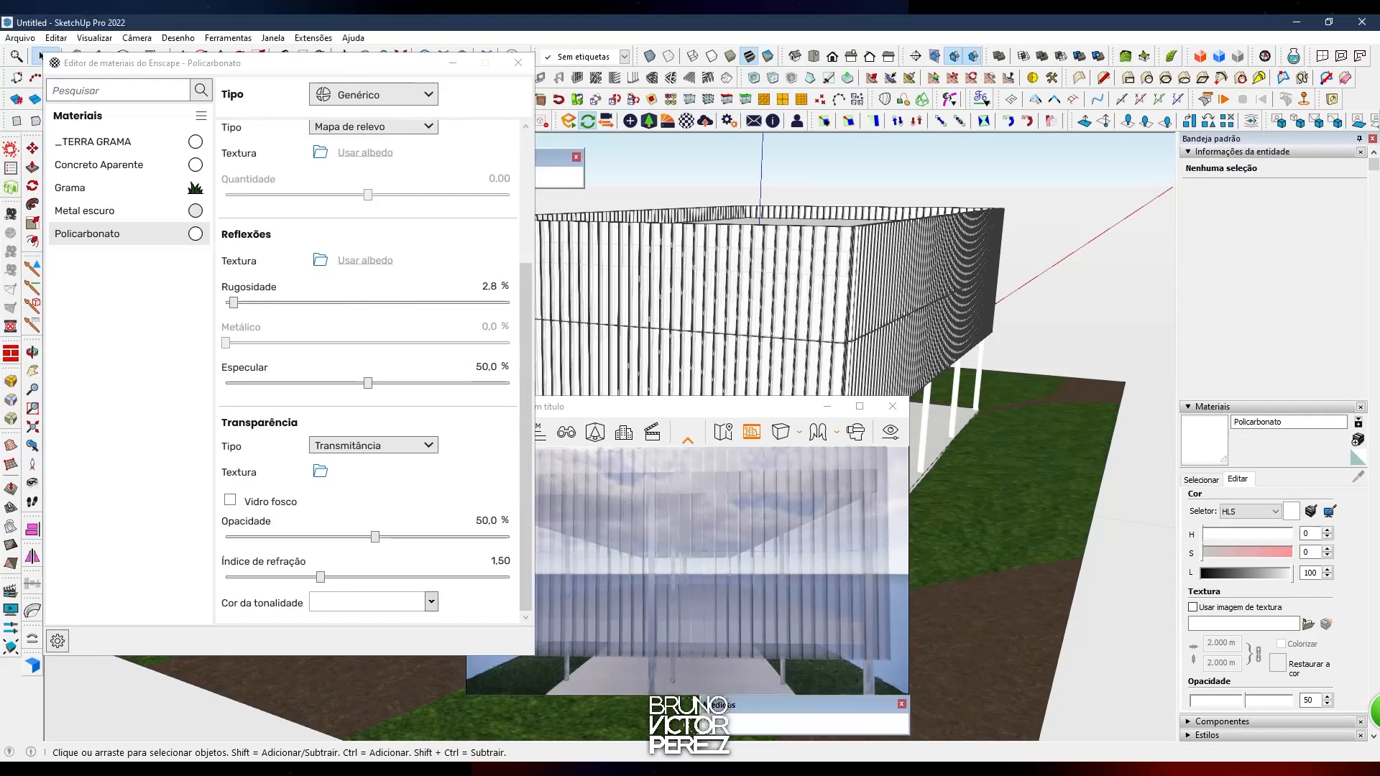
key("w")
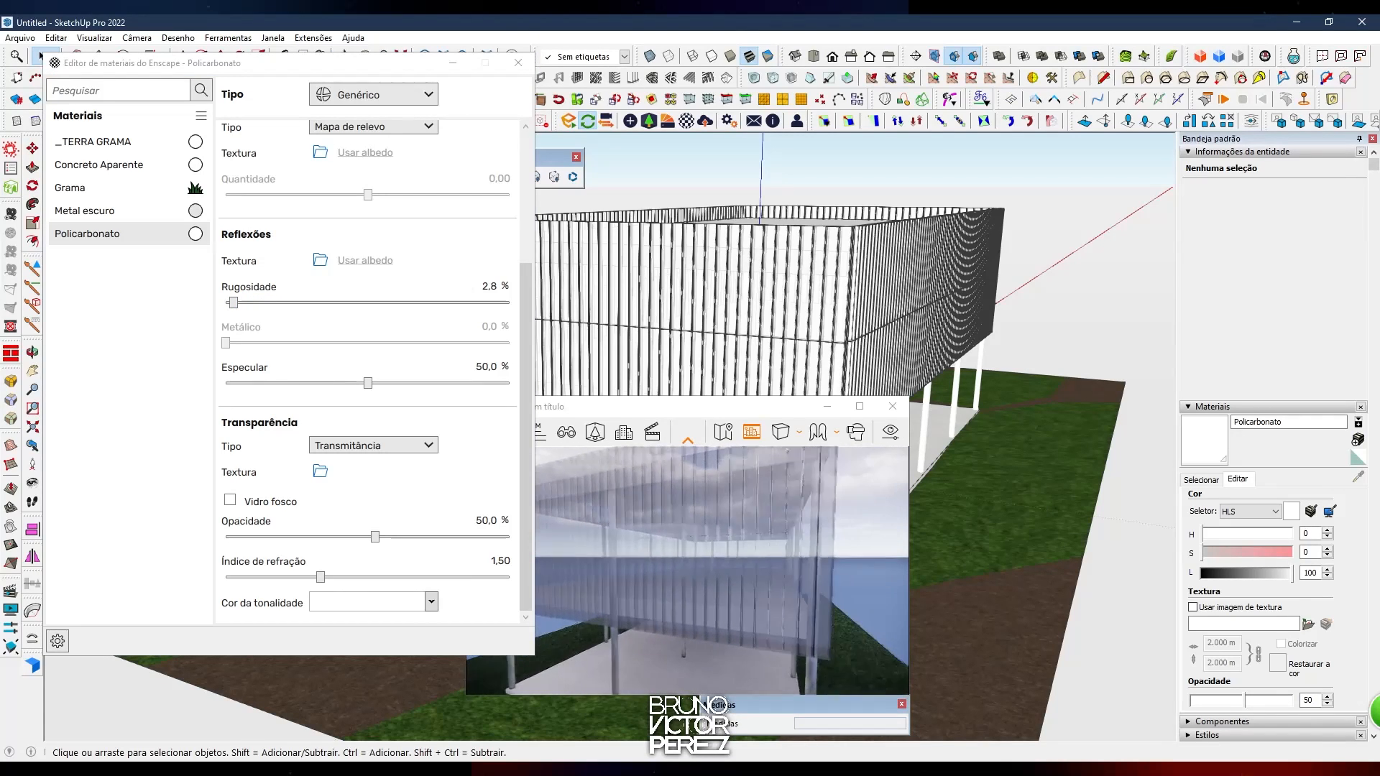
key("s")
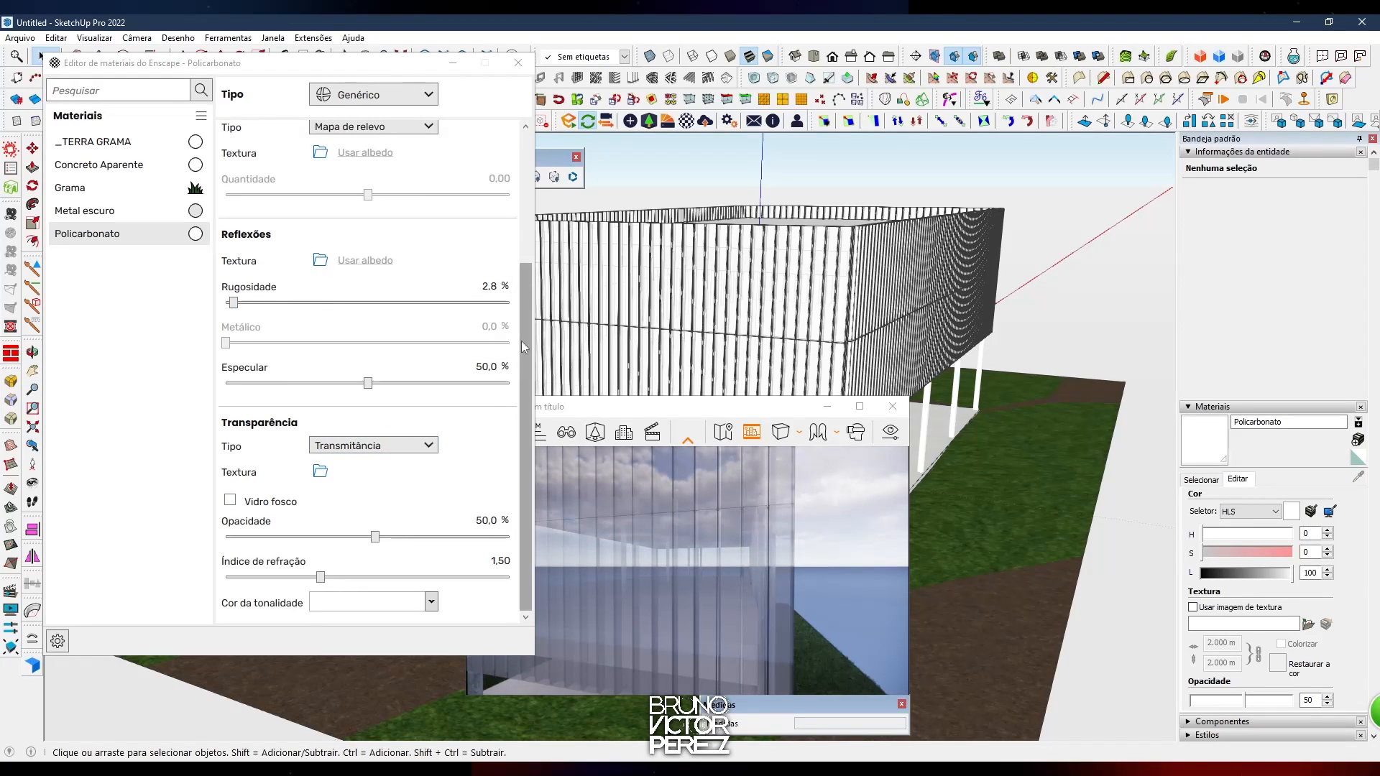
left_click_drag(527, 344, 527, 310)
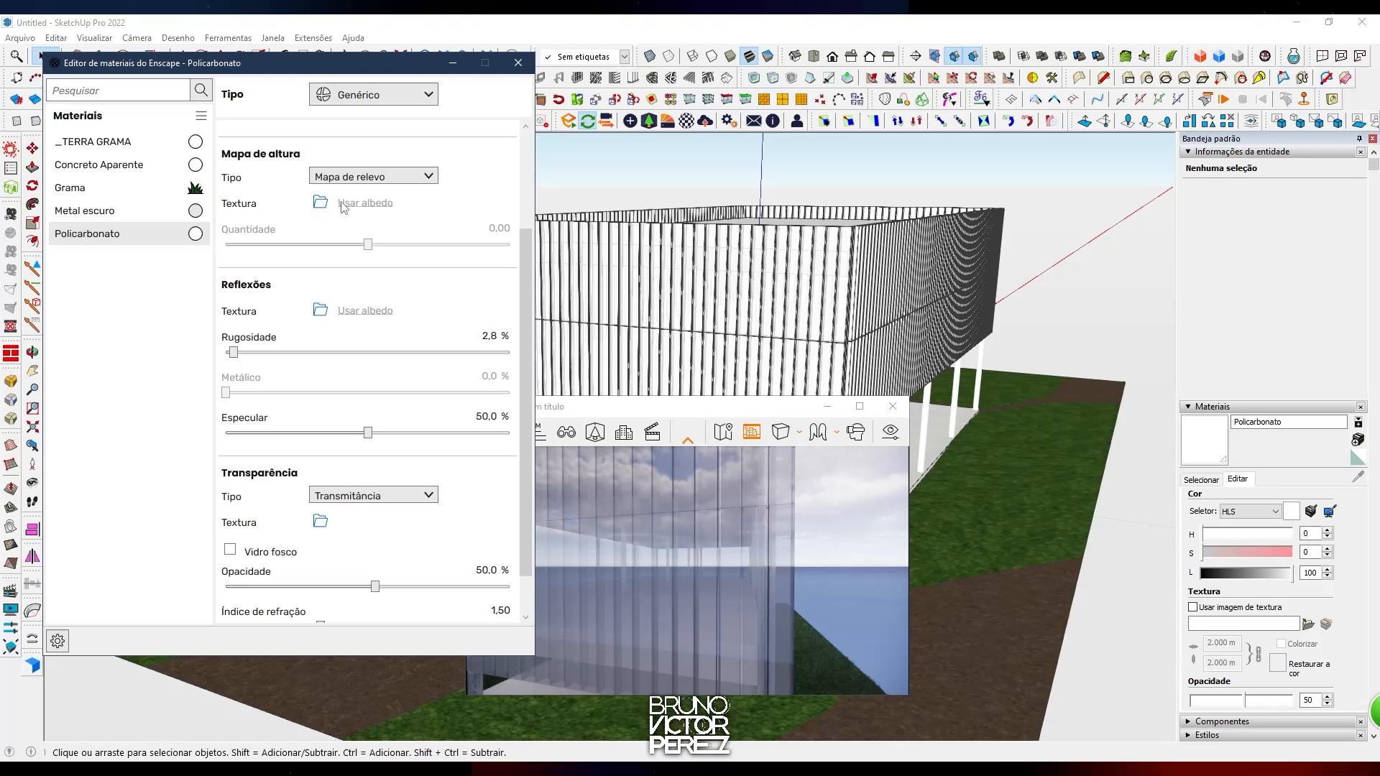
left_click_drag(530, 361, 531, 366)
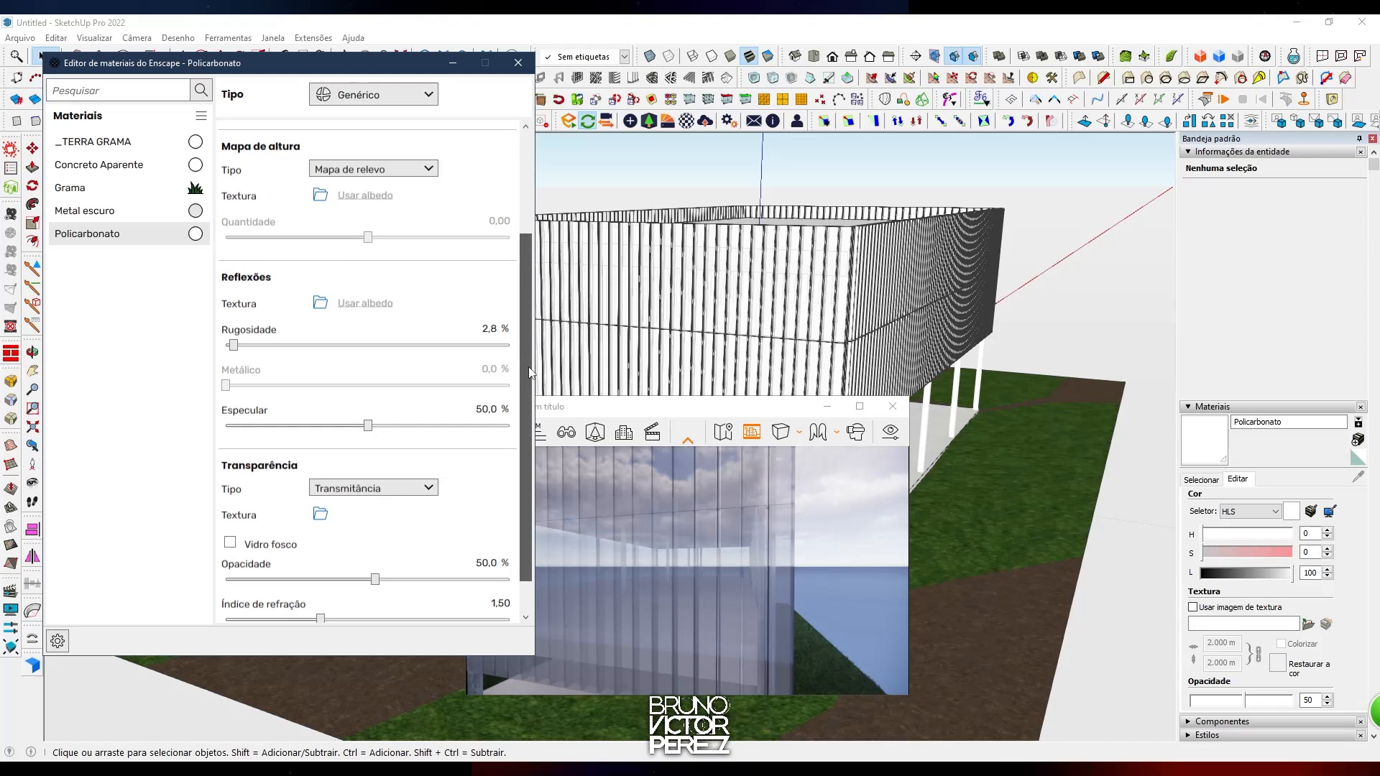
left_click(716, 564)
key("a")
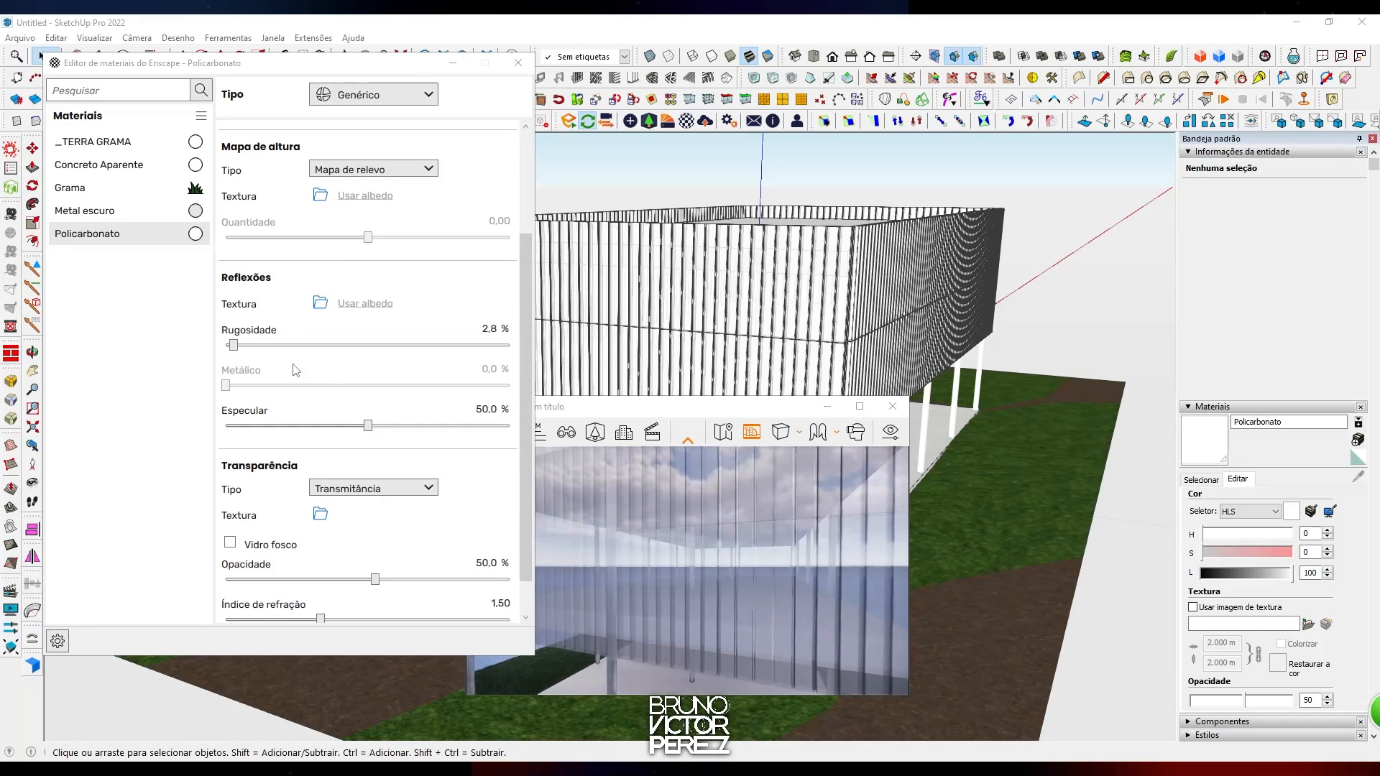
Enable Vidro fosco on the Policarbonato material and raise its roughness to 100%
left_click_drag(233, 345, 581, 373)
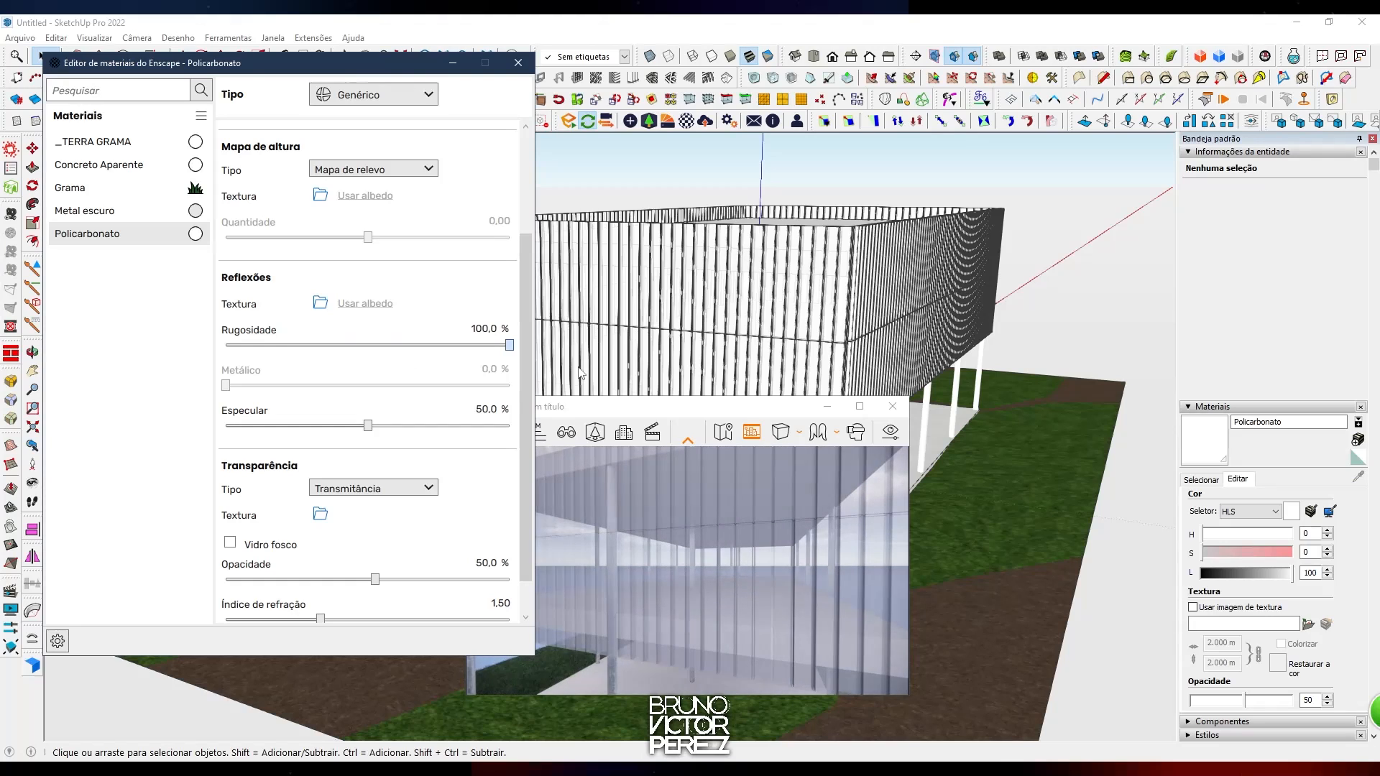
left_click_drag(480, 357, 425, 350)
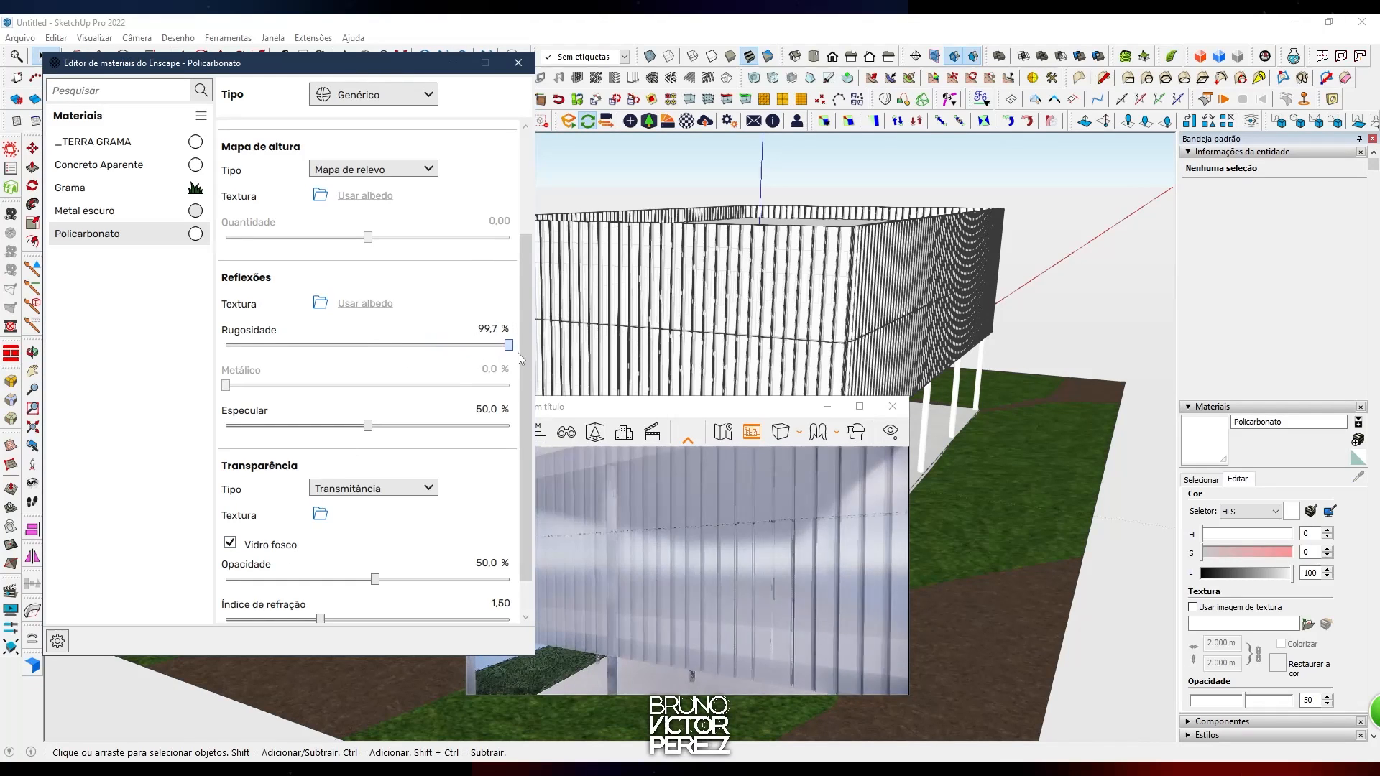
left_click_drag(424, 351, 507, 366)
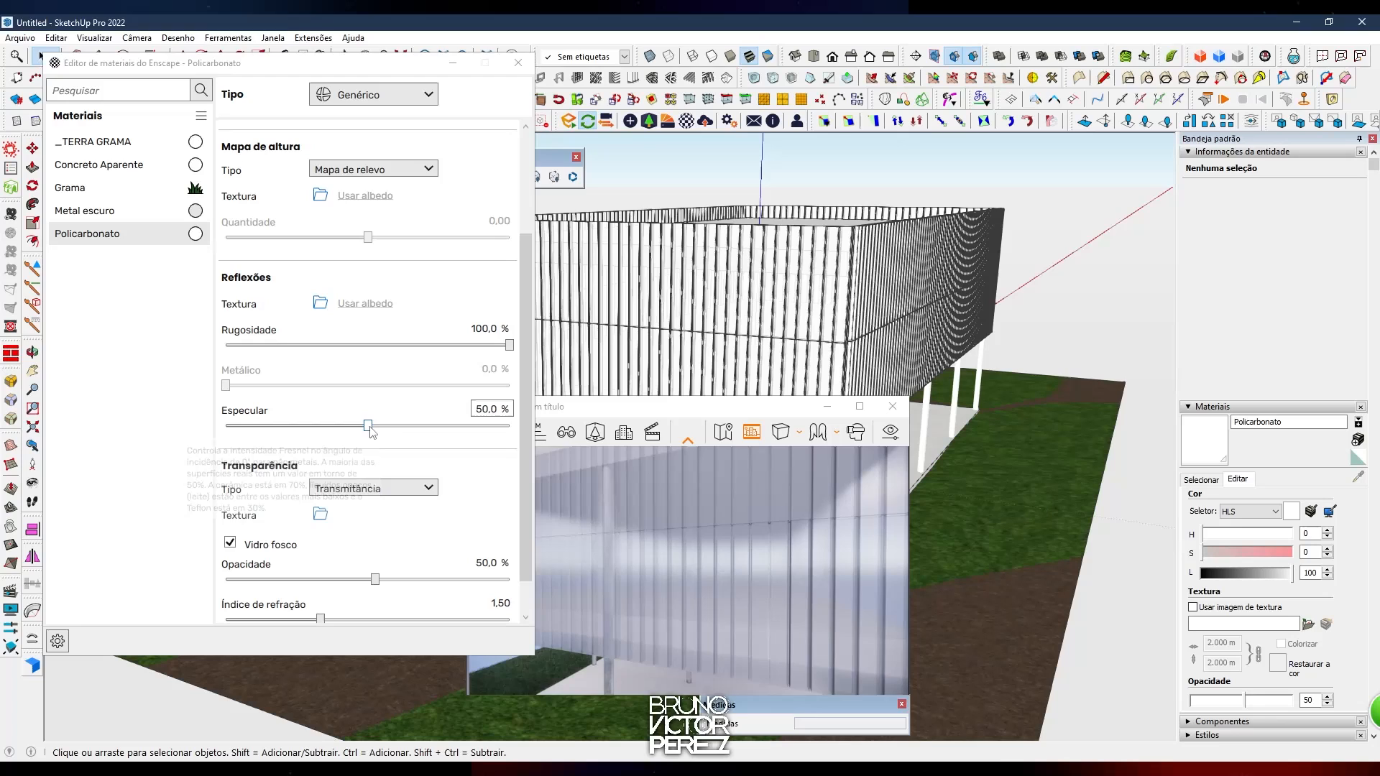
Set the Policarbonato material's specular value to 100% and check the facade from several angles in the preview
mouse_move(368, 425)
left_mouse_down()
mouse_move(266, 426)
mouse_move(510, 425)
left_mouse_up()
right_click_drag(784, 584, 679, 578)
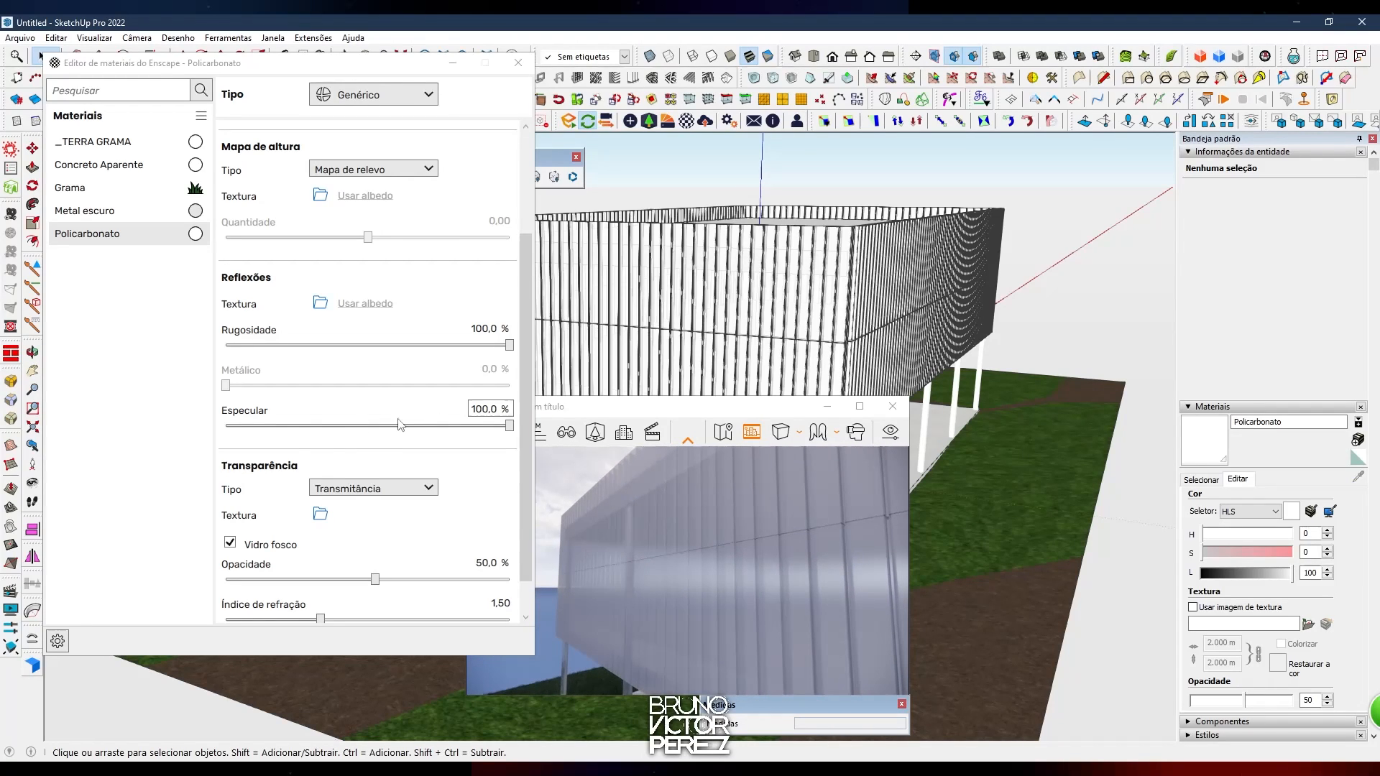
mouse_move(505, 428)
left_mouse_down()
mouse_move(237, 431)
mouse_move(529, 443)
left_mouse_up()
right_click_drag(683, 532, 509, 534)
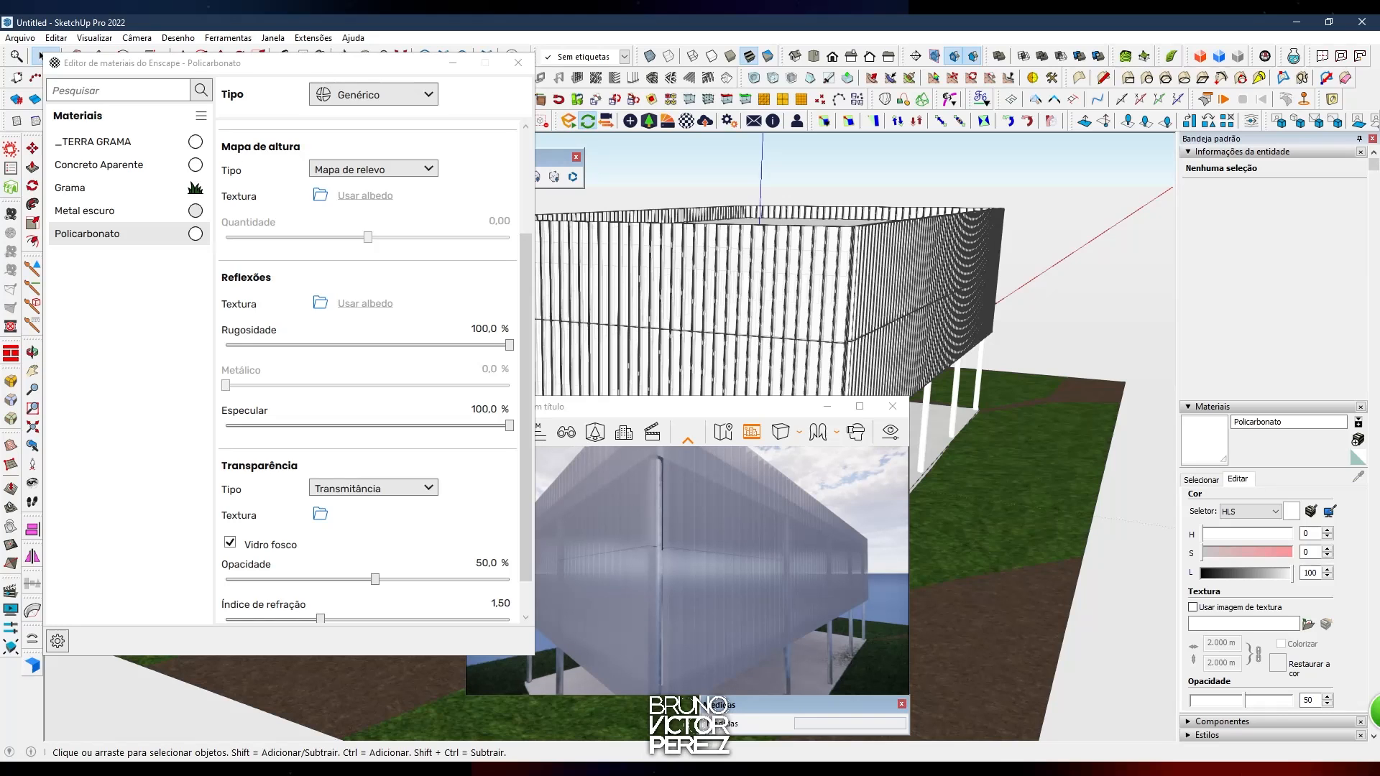
right_click_drag(657, 550, 887, 555)
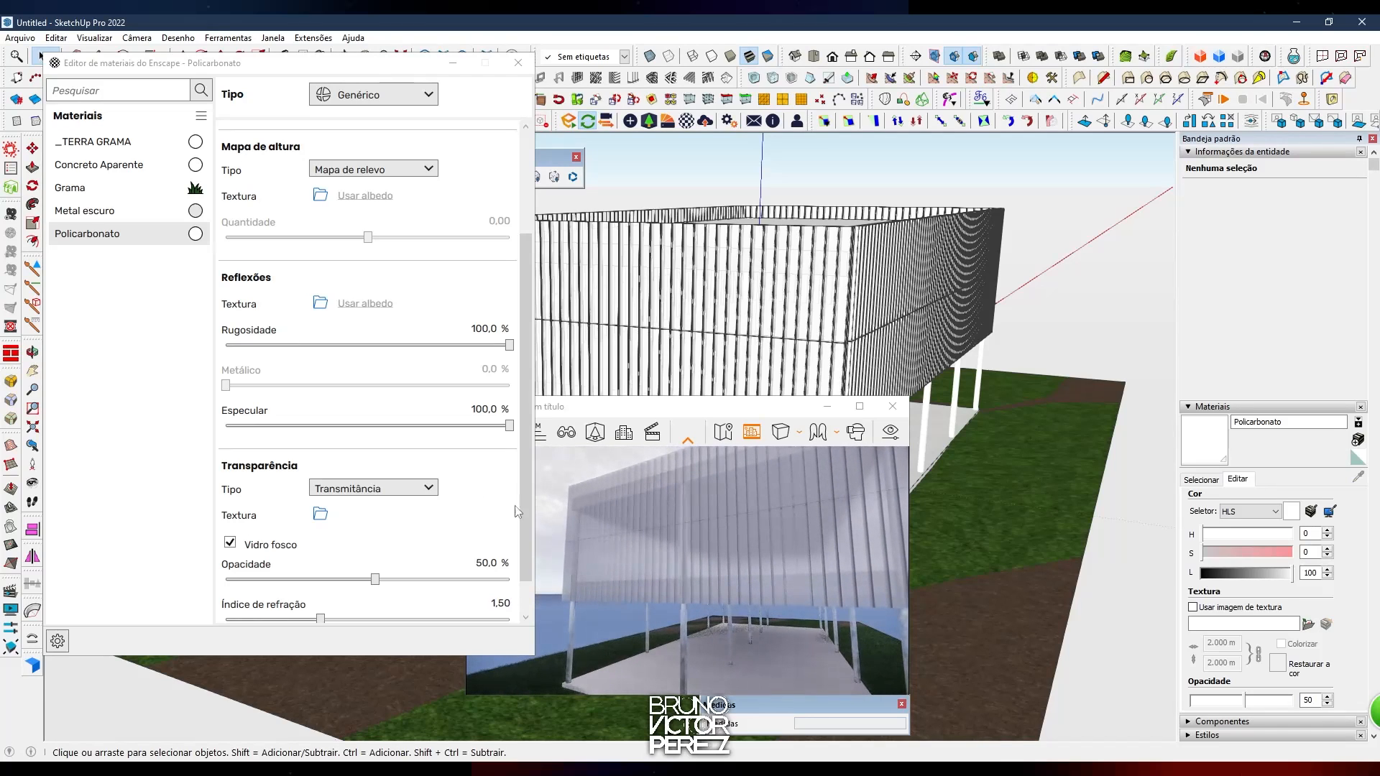
Try an opacity of 95% on the Policarbonato material and inspect the facade panels up close
left_click_drag(525, 522, 533, 575)
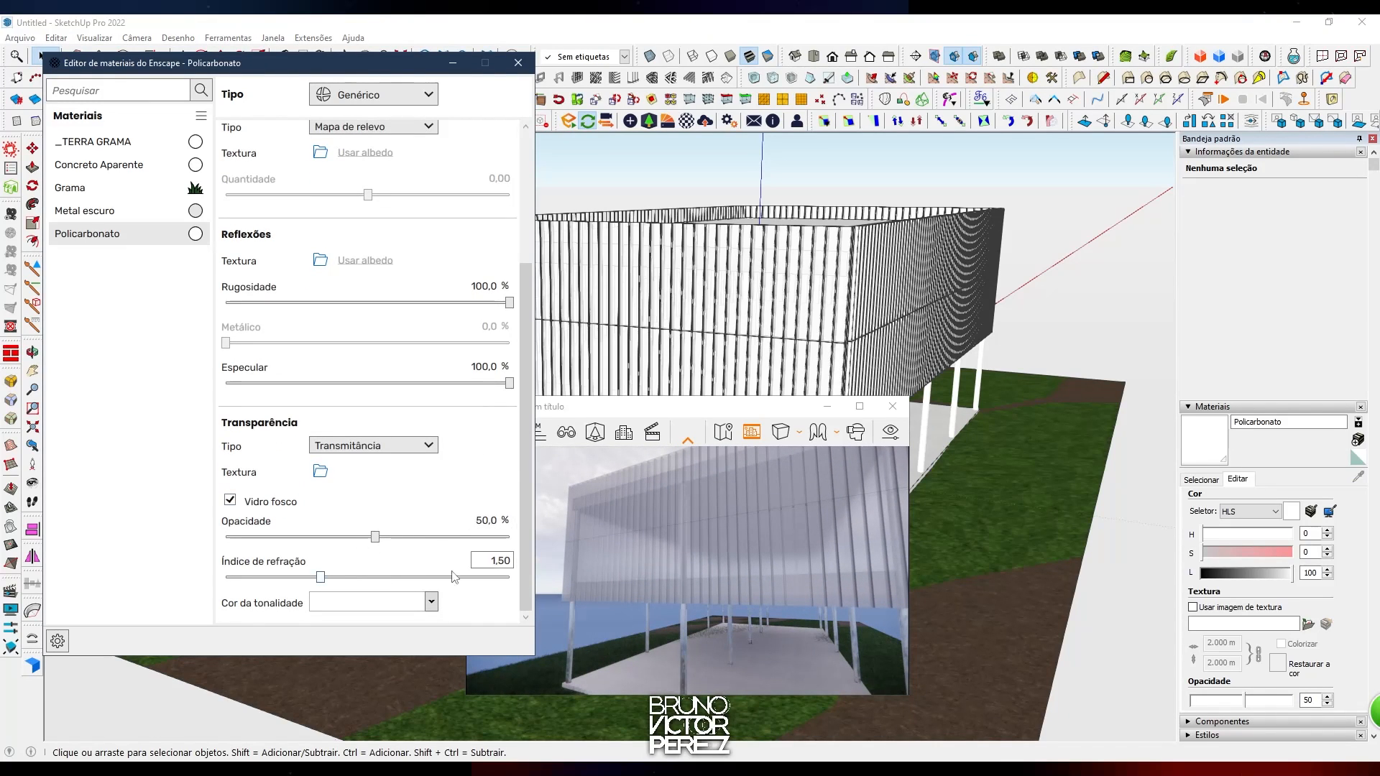
left_click_drag(376, 537, 642, 544)
mouse_move(640, 540)
right_mouse_down()
mouse_move(711, 539)
mouse_move(747, 504)
mouse_move(760, 538)
right_mouse_up()
scroll(760, 537, "up", 5)
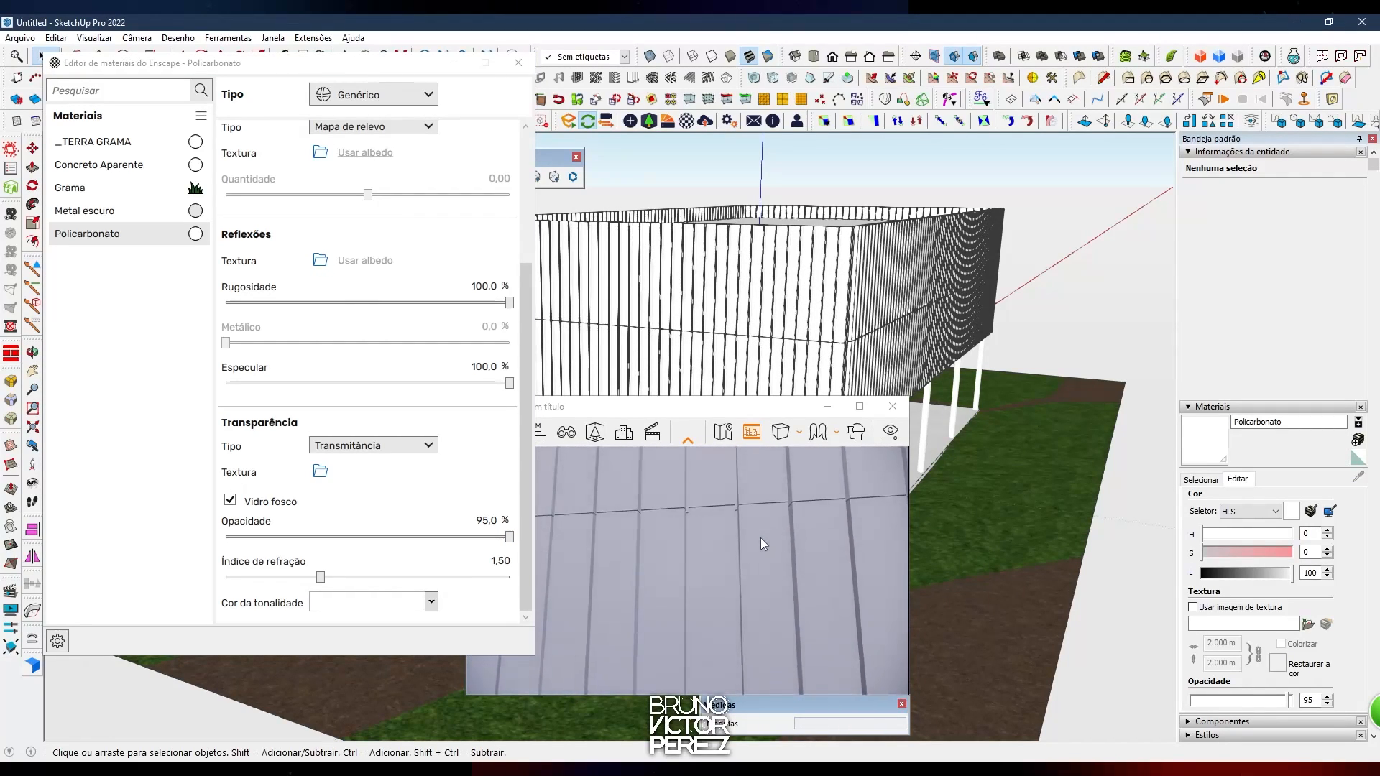
Try Policarbonato opacities of 20.2% and 55.6%, inspecting the panels' profile up close and the whole facade in the preview
left_click_drag(509, 536, 286, 544)
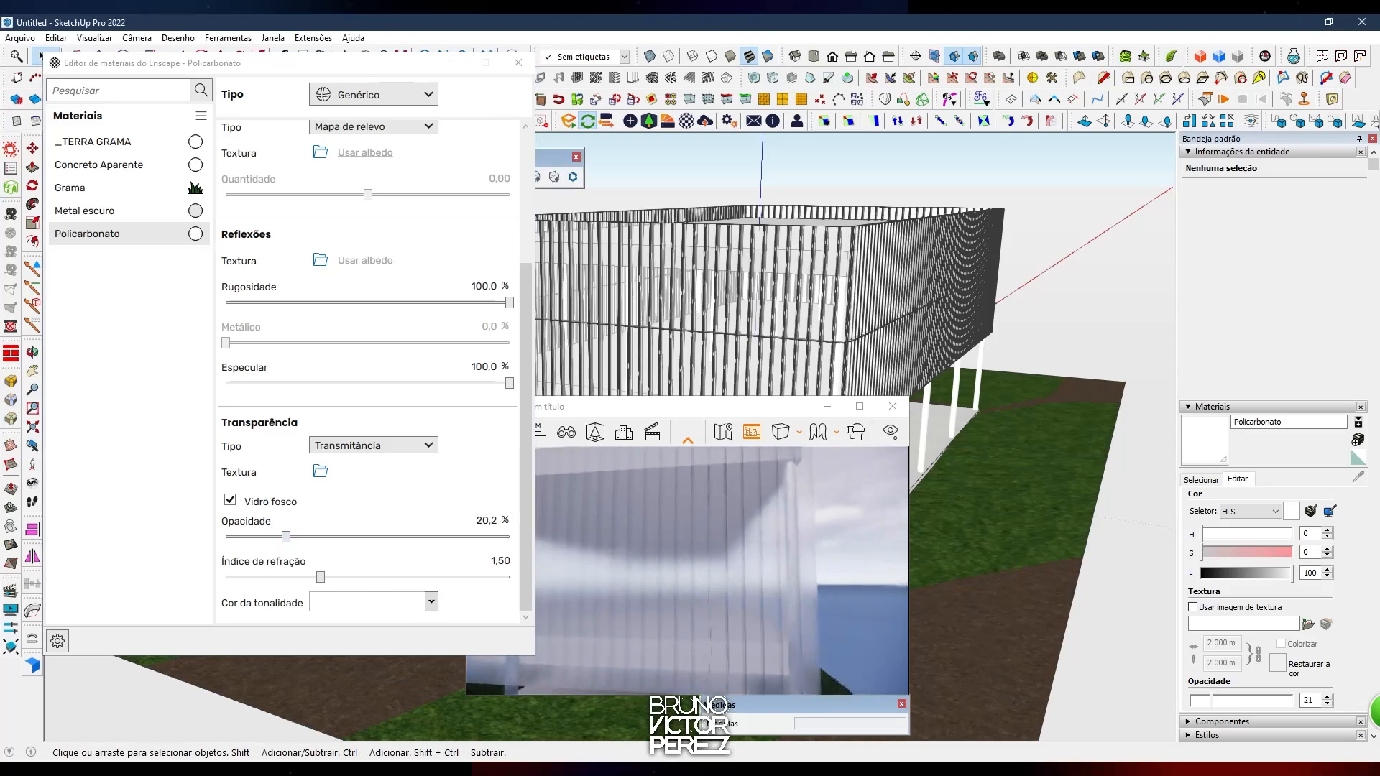
left_click_drag(286, 538, 398, 553)
left_click_drag(744, 547, 746, 581)
scroll(746, 581, "up", 8)
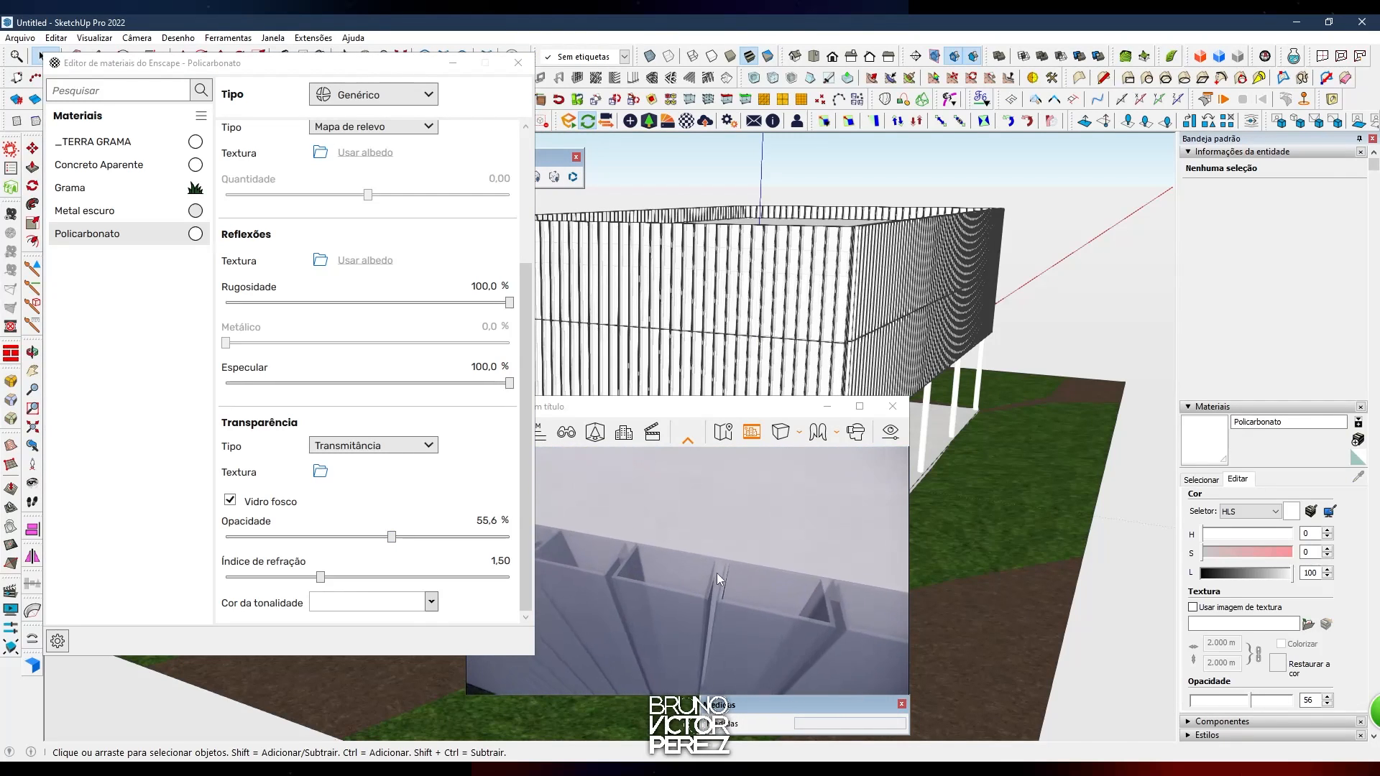
scroll(704, 584, "up", 3)
scroll(704, 559, "down", 5)
scroll(705, 559, "up", 3)
scroll(704, 560, "down", 5)
right_click_drag(813, 601, 762, 597)
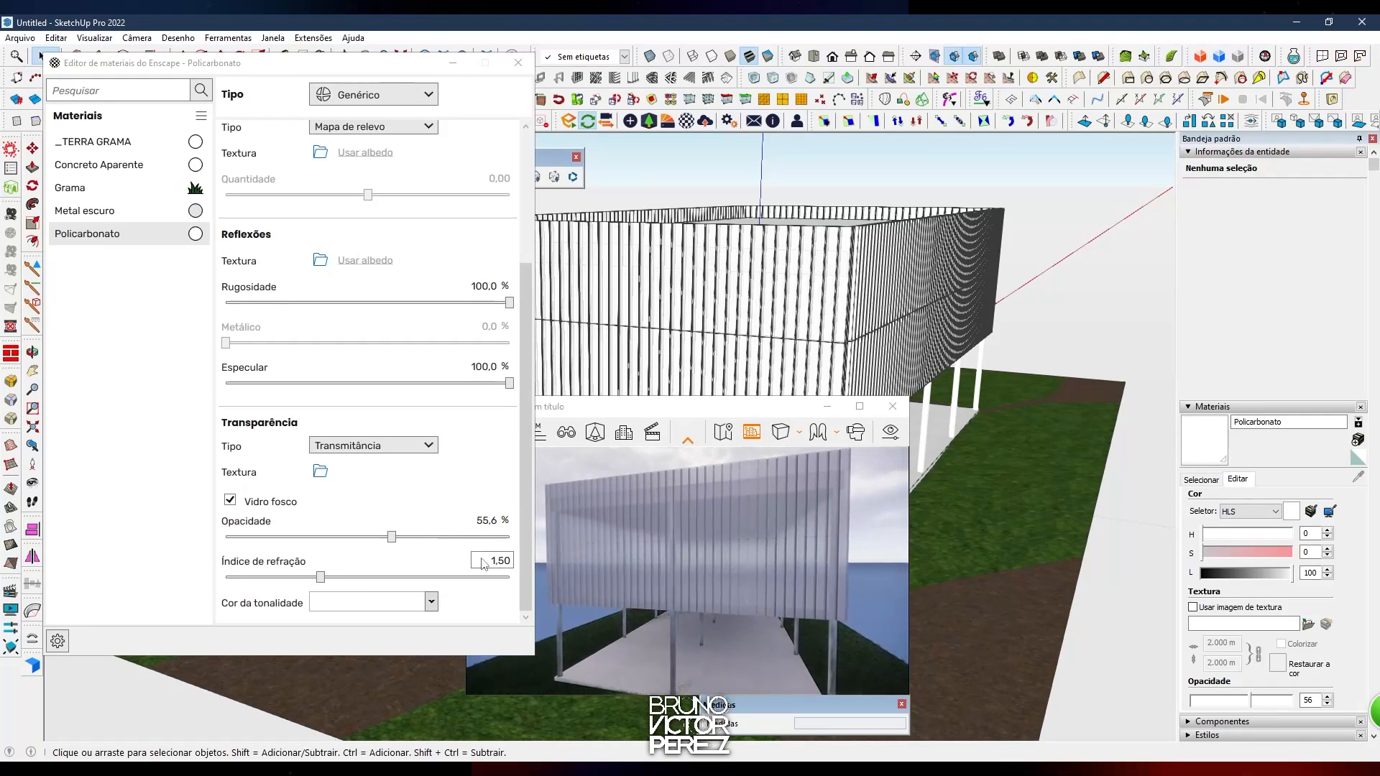
Set the Policarbonato opacity to 50% and check the facade corner in the preview
left_click(481, 522)
type("50")
key("Return")
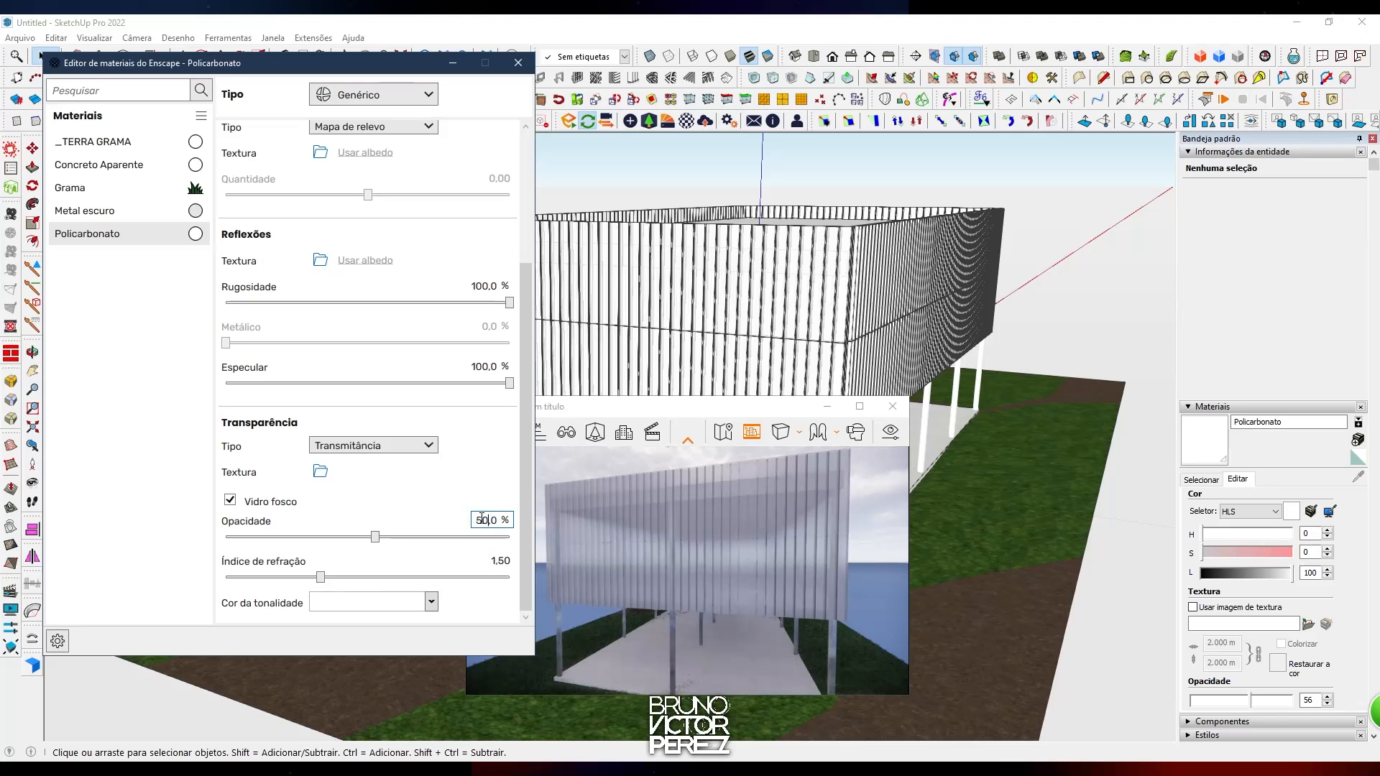
mouse_move(663, 610)
right_mouse_down()
mouse_move(611, 624)
mouse_move(691, 596)
right_mouse_up()
scroll(693, 595, "up", 3)
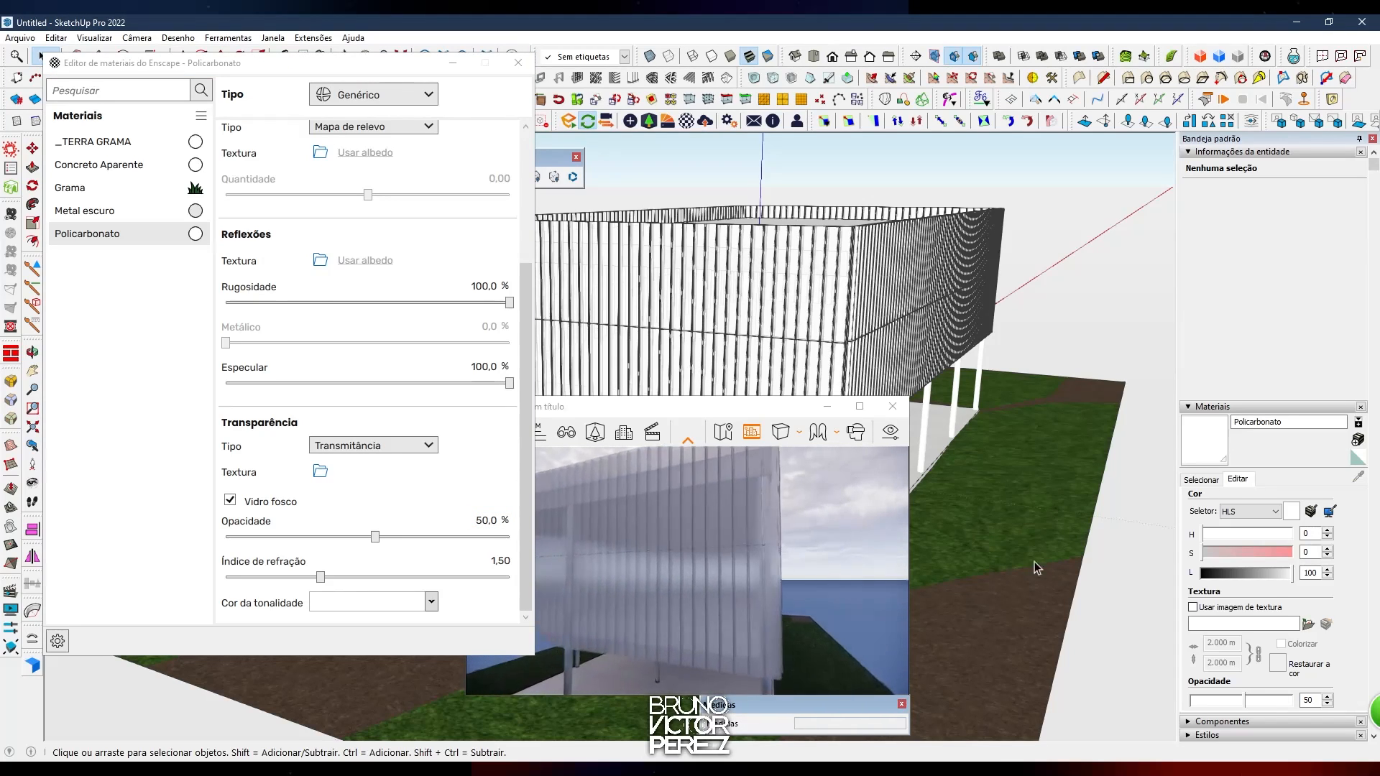
Color the Policarbonato material cyan in SketchUp with HLS hue 188, saturation 51 and lightness 57, and check the facade in the preview
left_click(1269, 553)
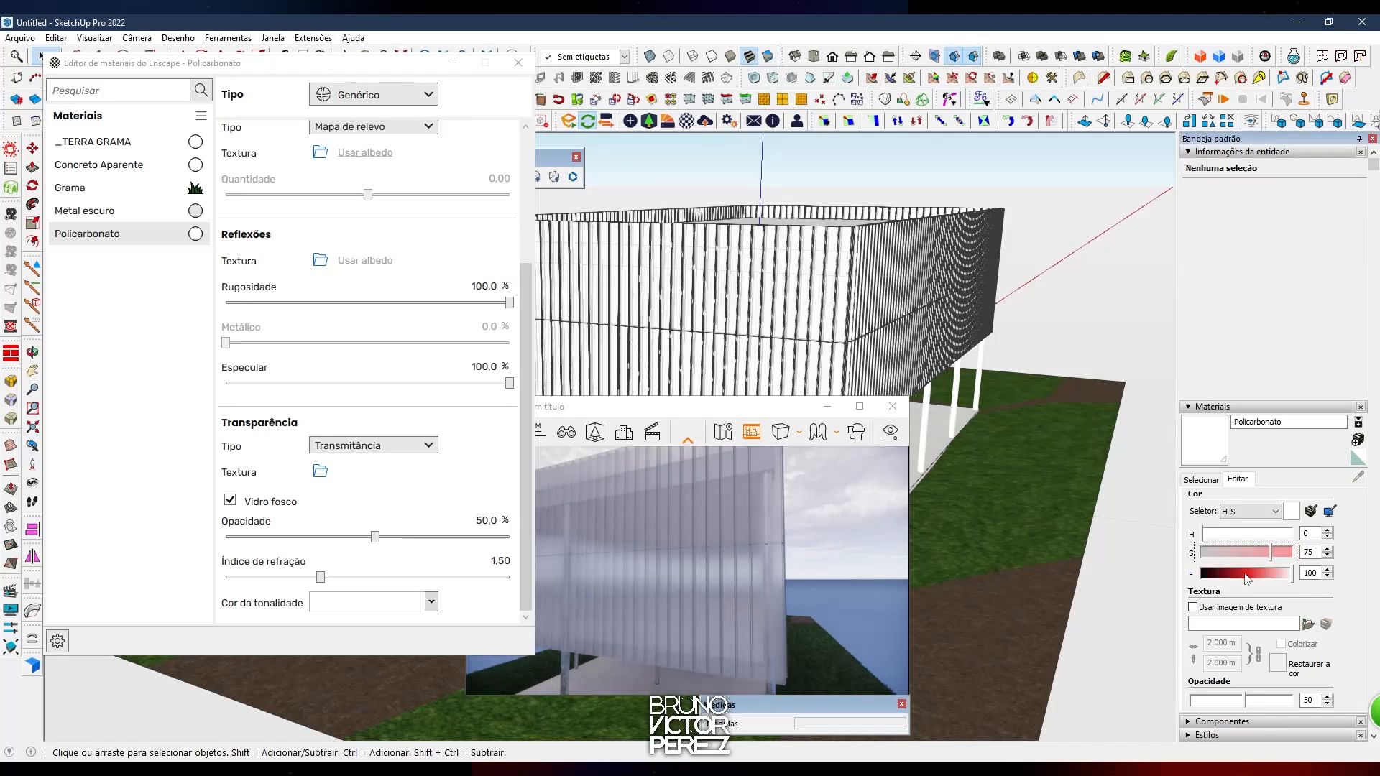
left_click(1247, 574)
left_click(1221, 574)
left_click(1256, 575)
left_click_drag(719, 590, 769, 581)
right_click_drag(718, 589, 834, 588)
mouse_move(1256, 539)
left_mouse_down()
mouse_move(1245, 537)
mouse_move(1256, 536)
mouse_move(1250, 561)
left_mouse_up()
left_click(1251, 554)
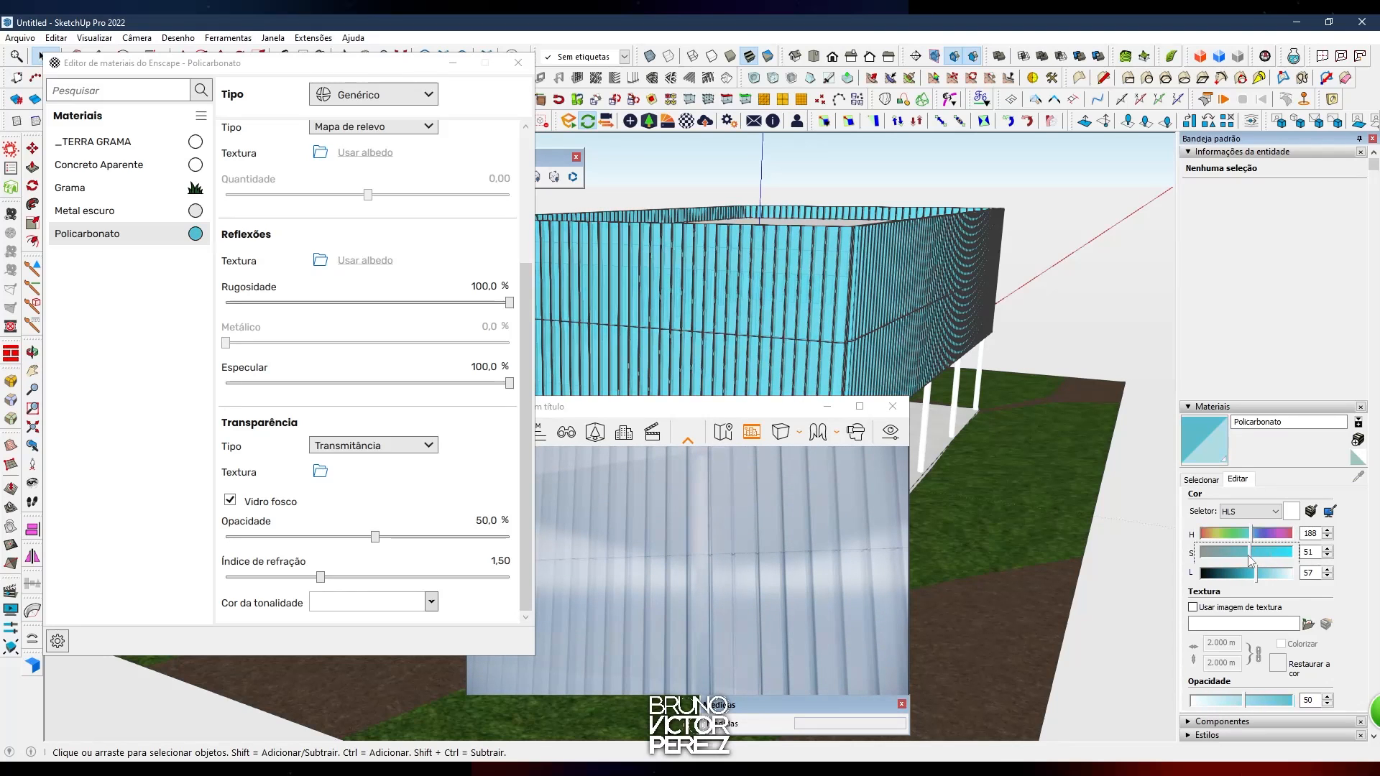
scroll(753, 551, "down", 8)
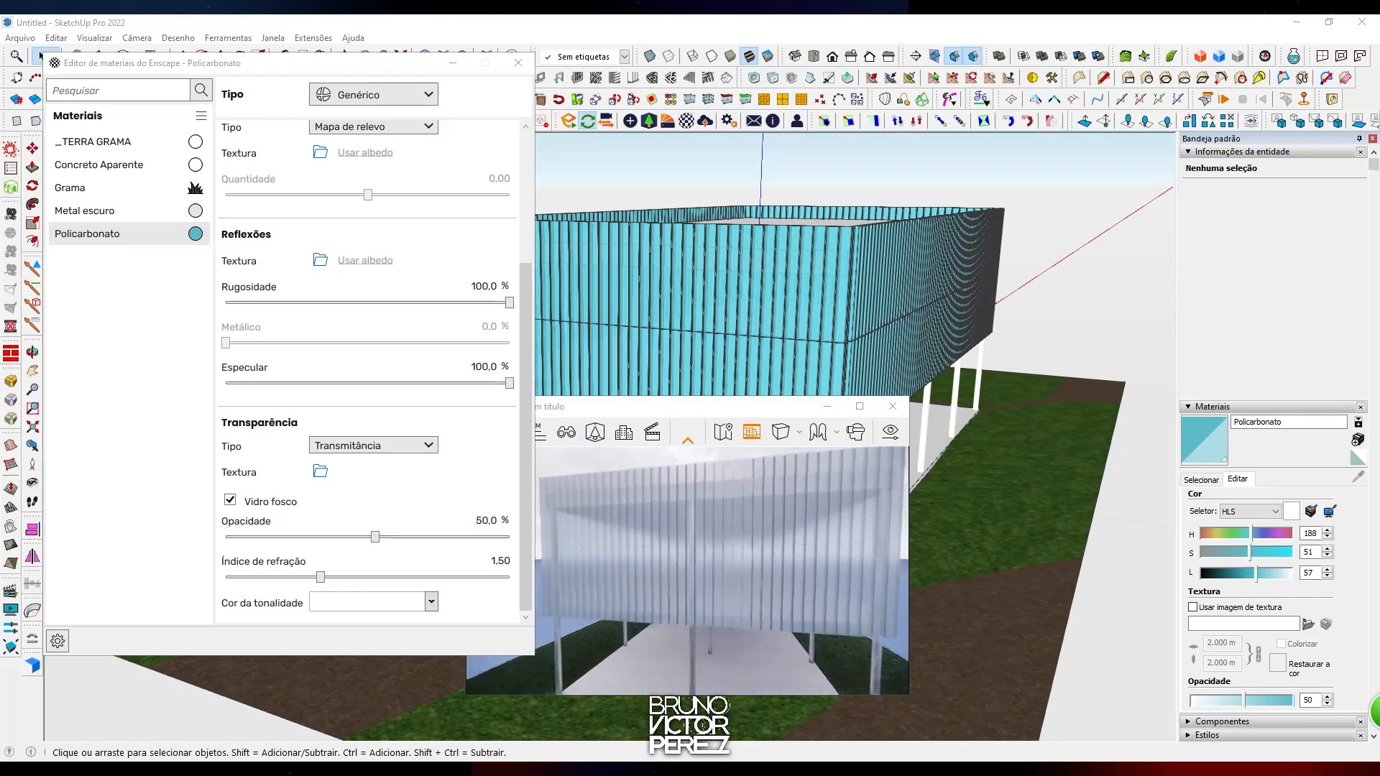
Try sky-blue and turquoise transparency tints on the Policarbonato material and return the tint to white
left_click(404, 604)
left_click(408, 439)
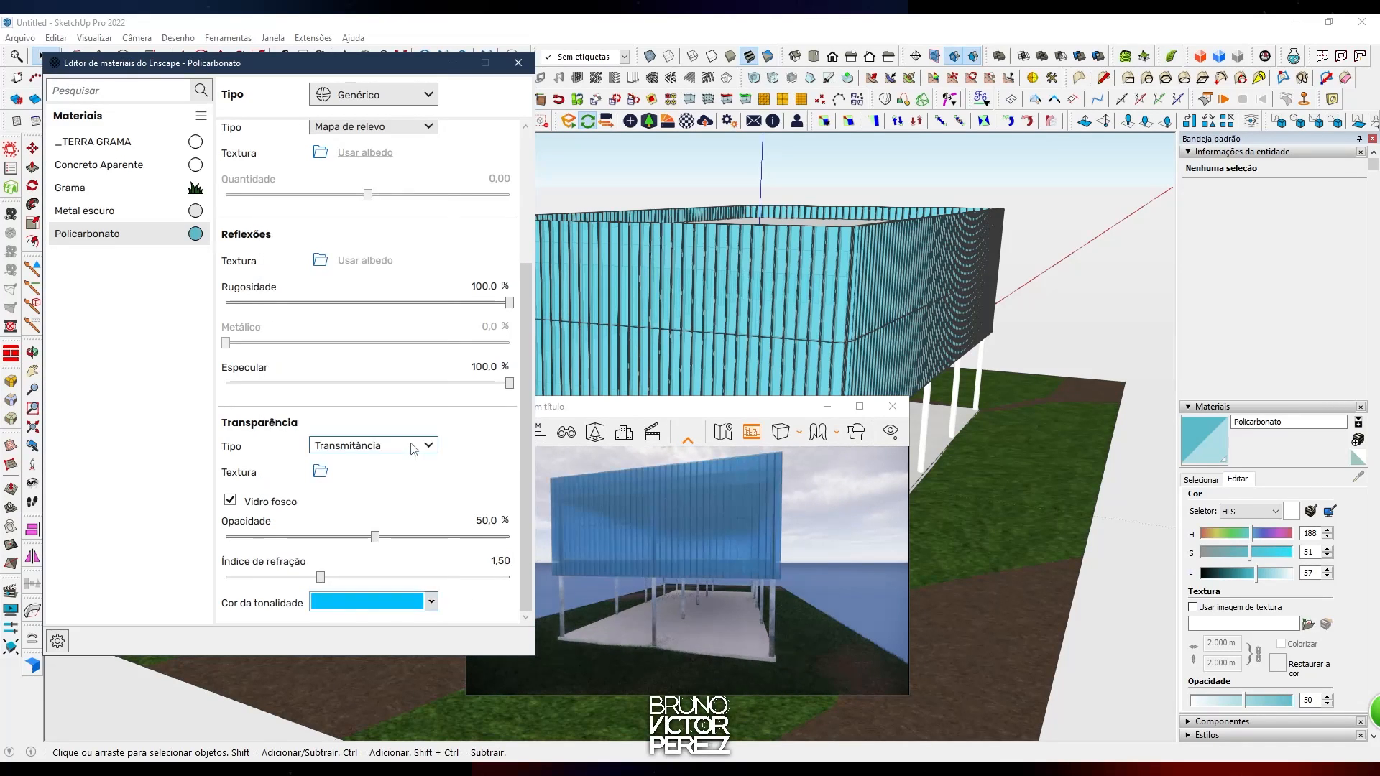
left_click(431, 604)
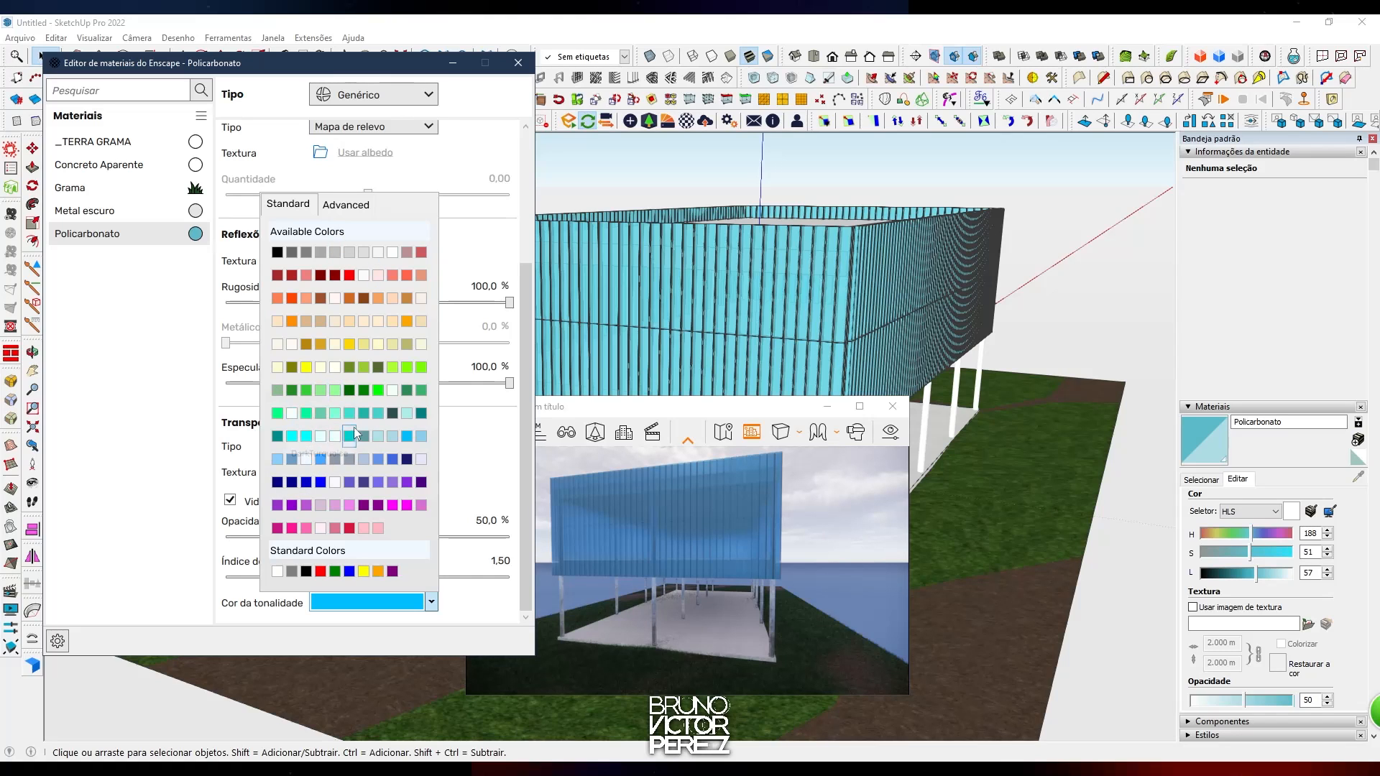
left_click(352, 432)
left_click(430, 606)
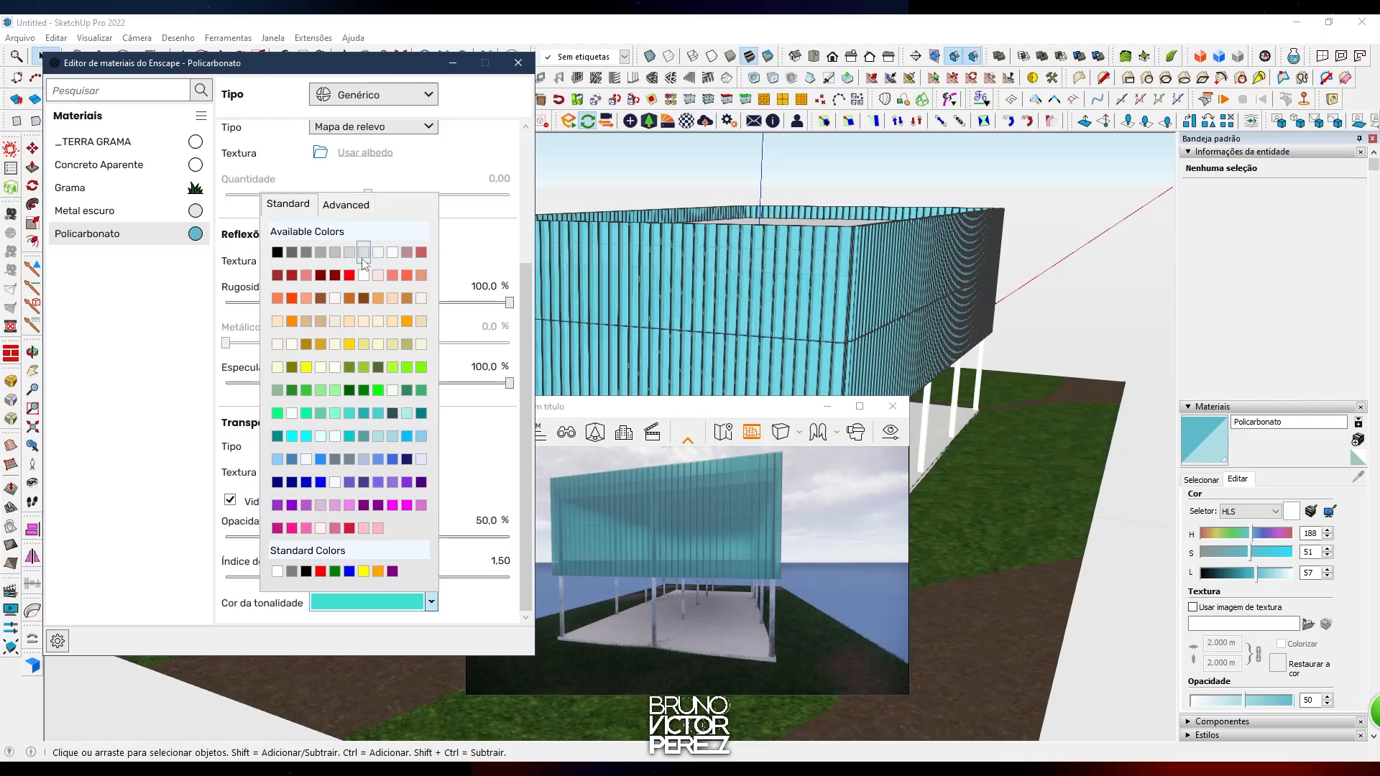
left_click(392, 253)
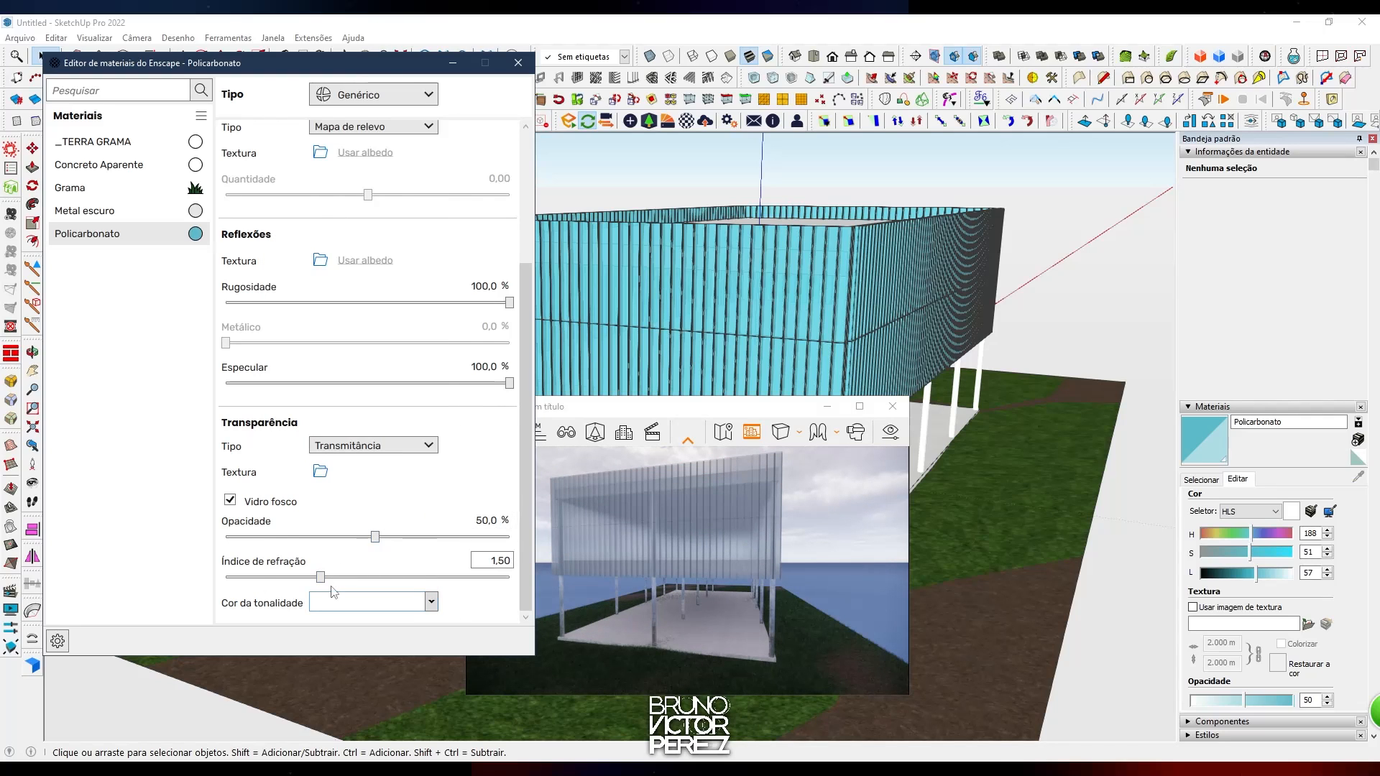
left_click(429, 604)
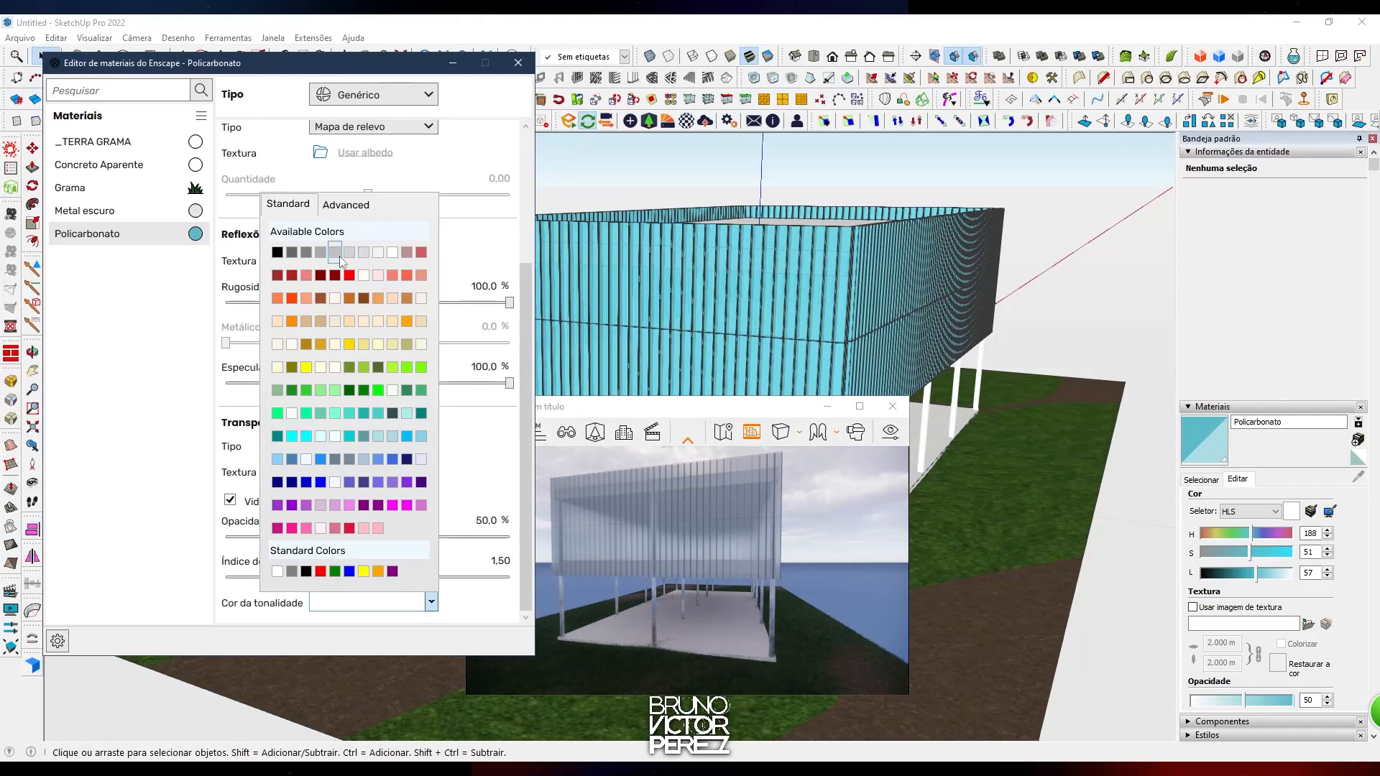
left_click(352, 211)
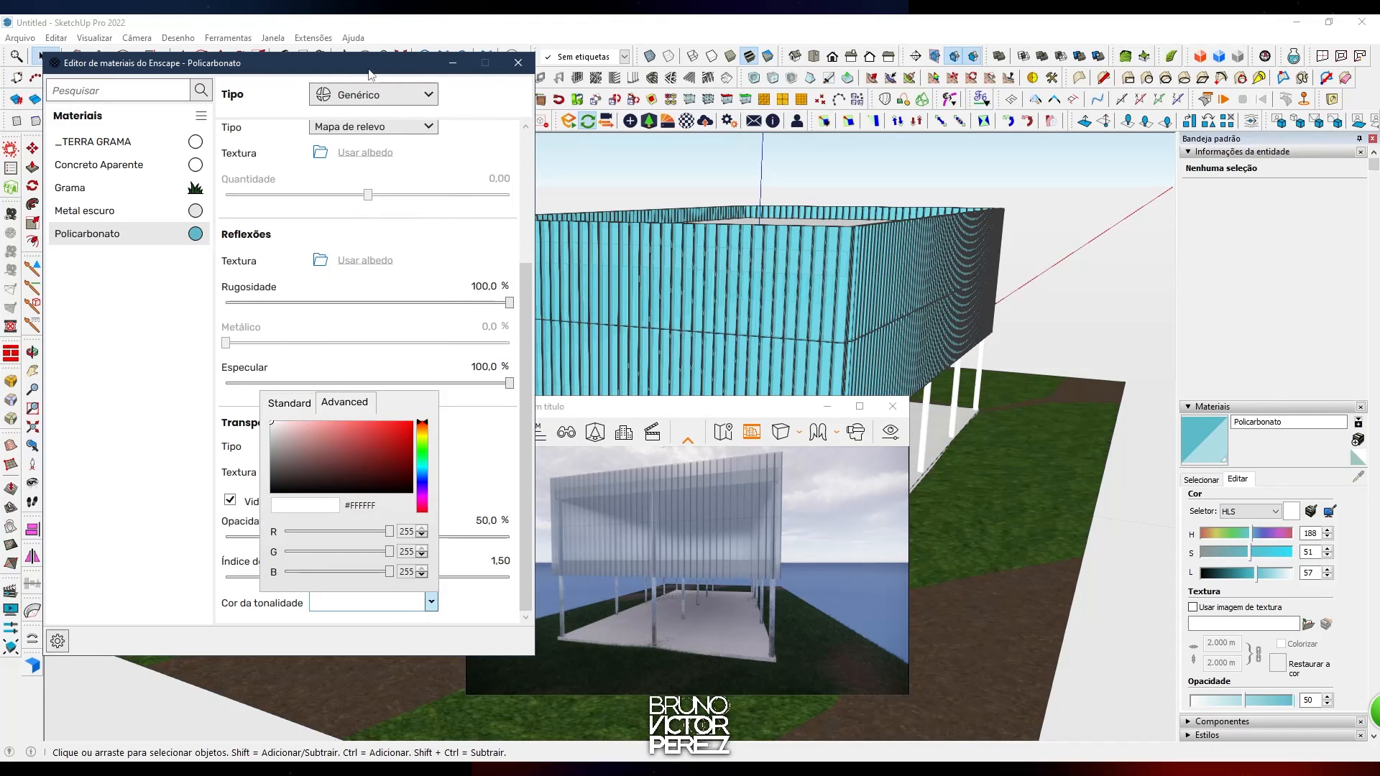
left_click(411, 67)
left_click(373, 447)
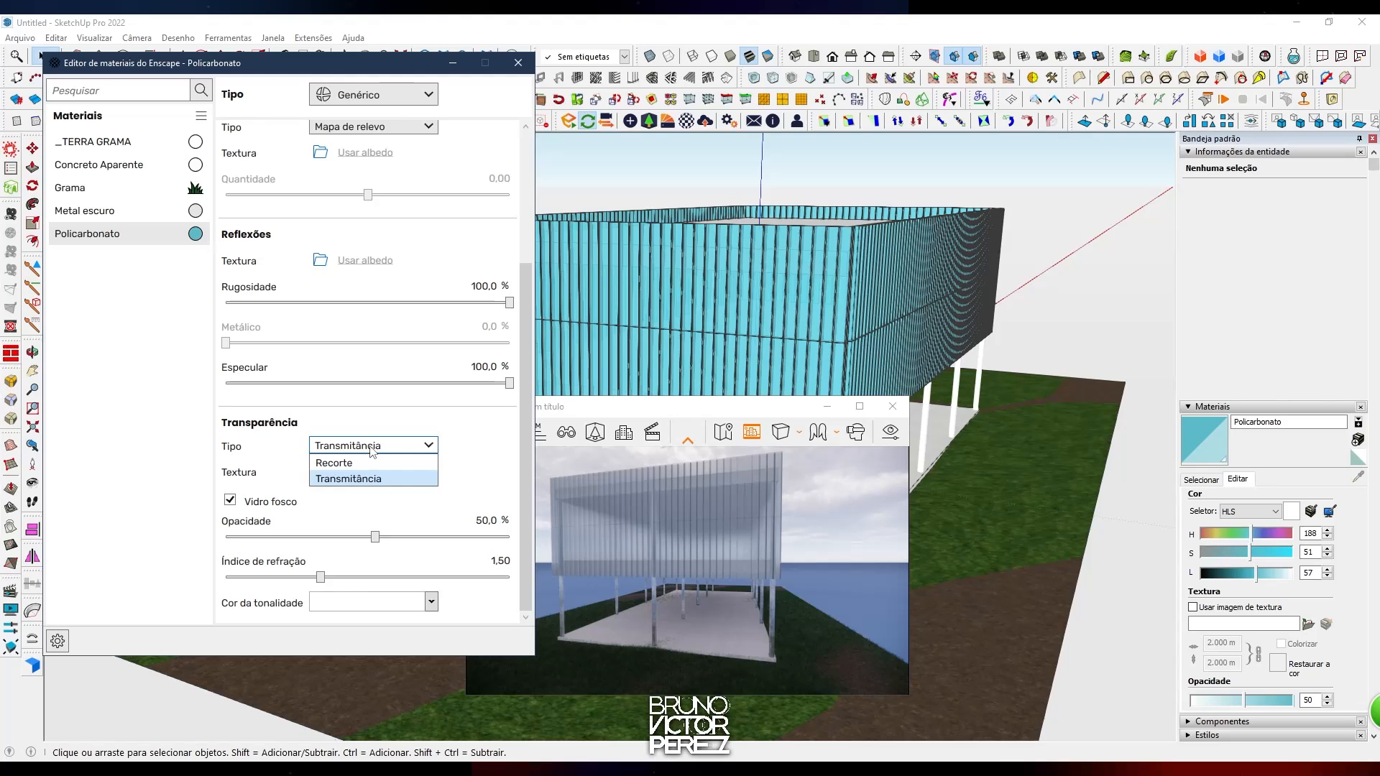
left_click(373, 478)
Try a pale green transparency tint, #CFFFF0, on the Policarbonato material and return it to white, #FFFFFF
left_click(387, 604)
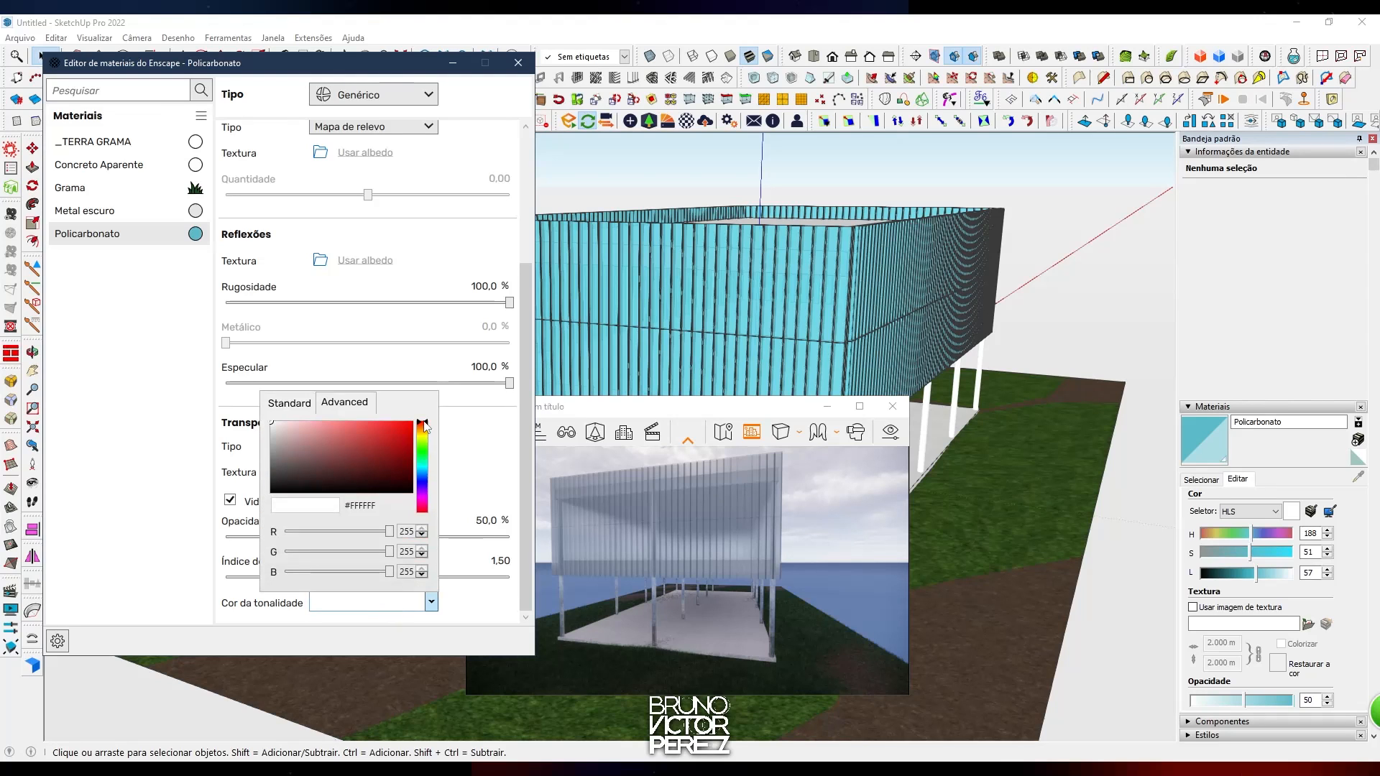
left_click(426, 461)
left_click(285, 421)
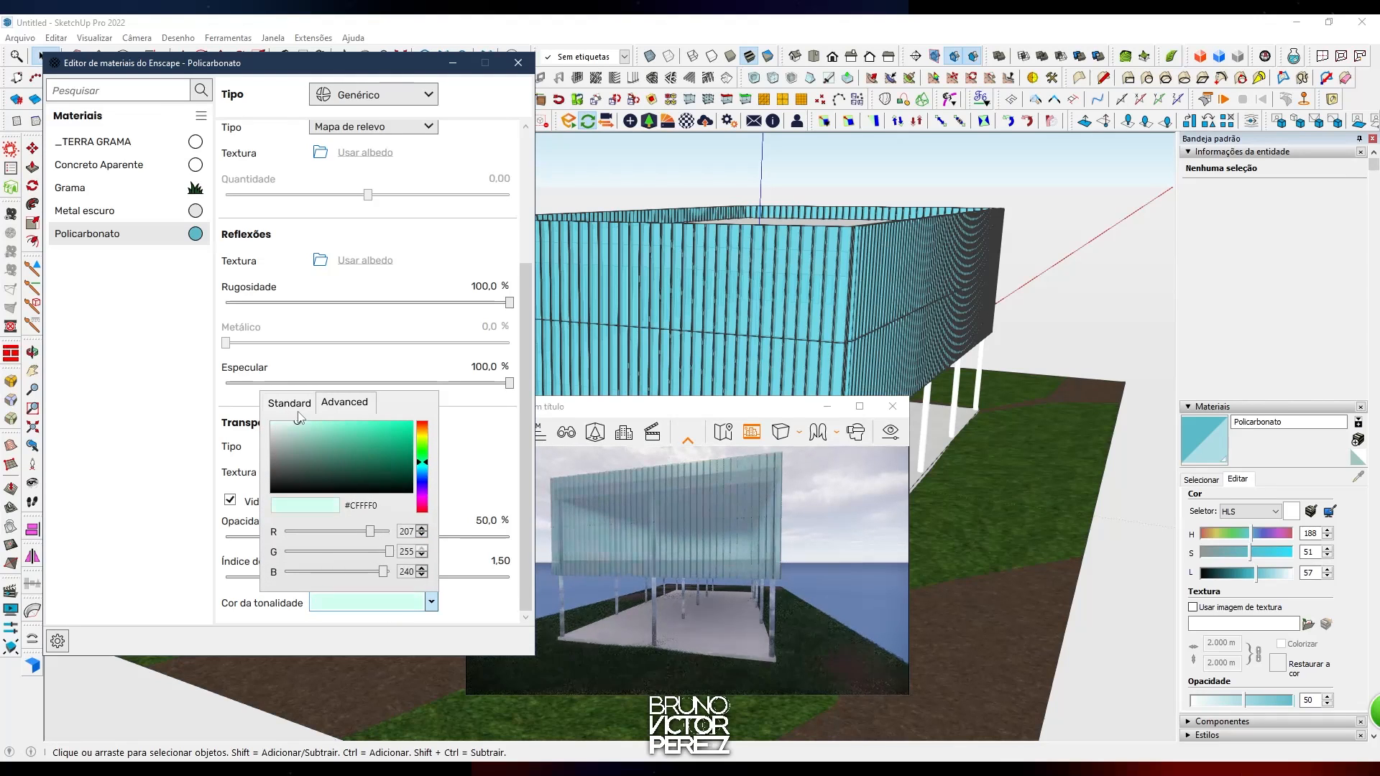
left_click_drag(299, 413, 244, 404)
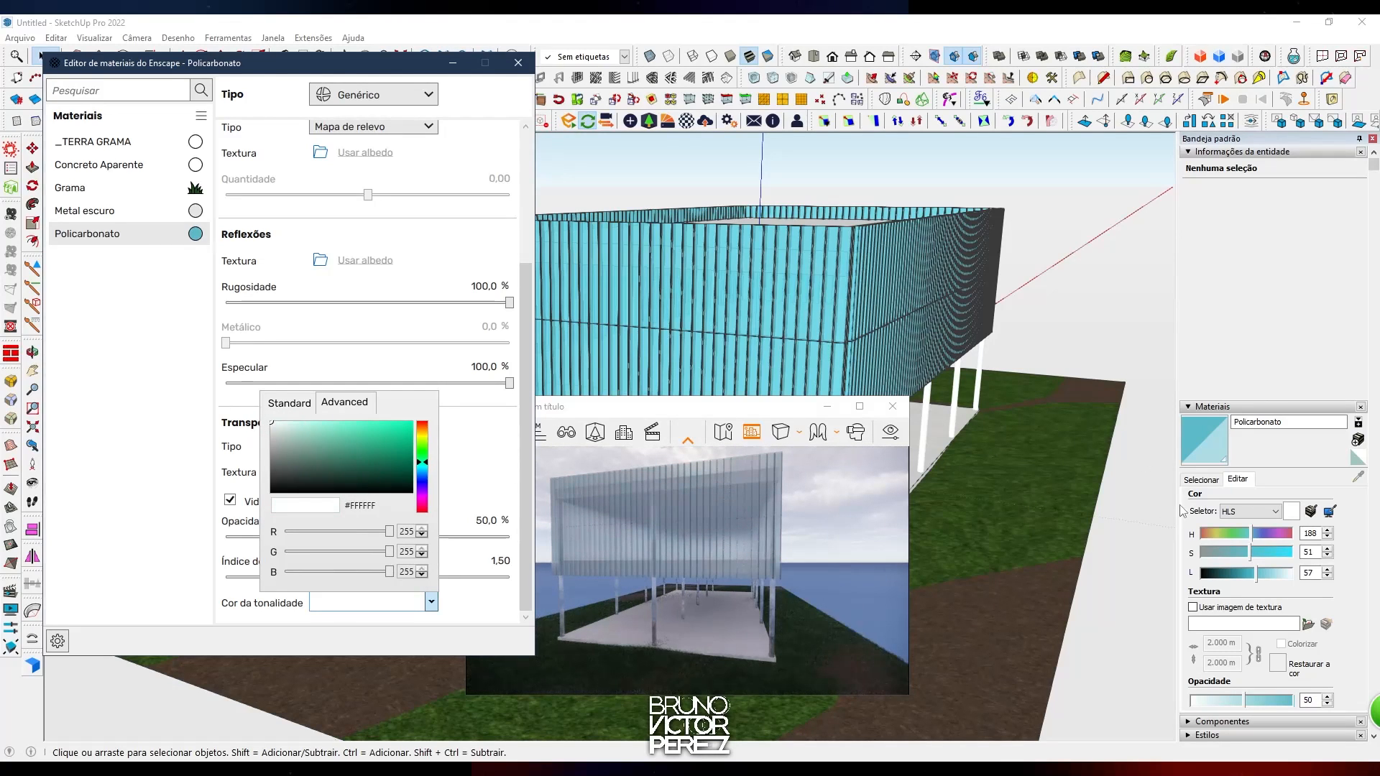
left_click(559, 192)
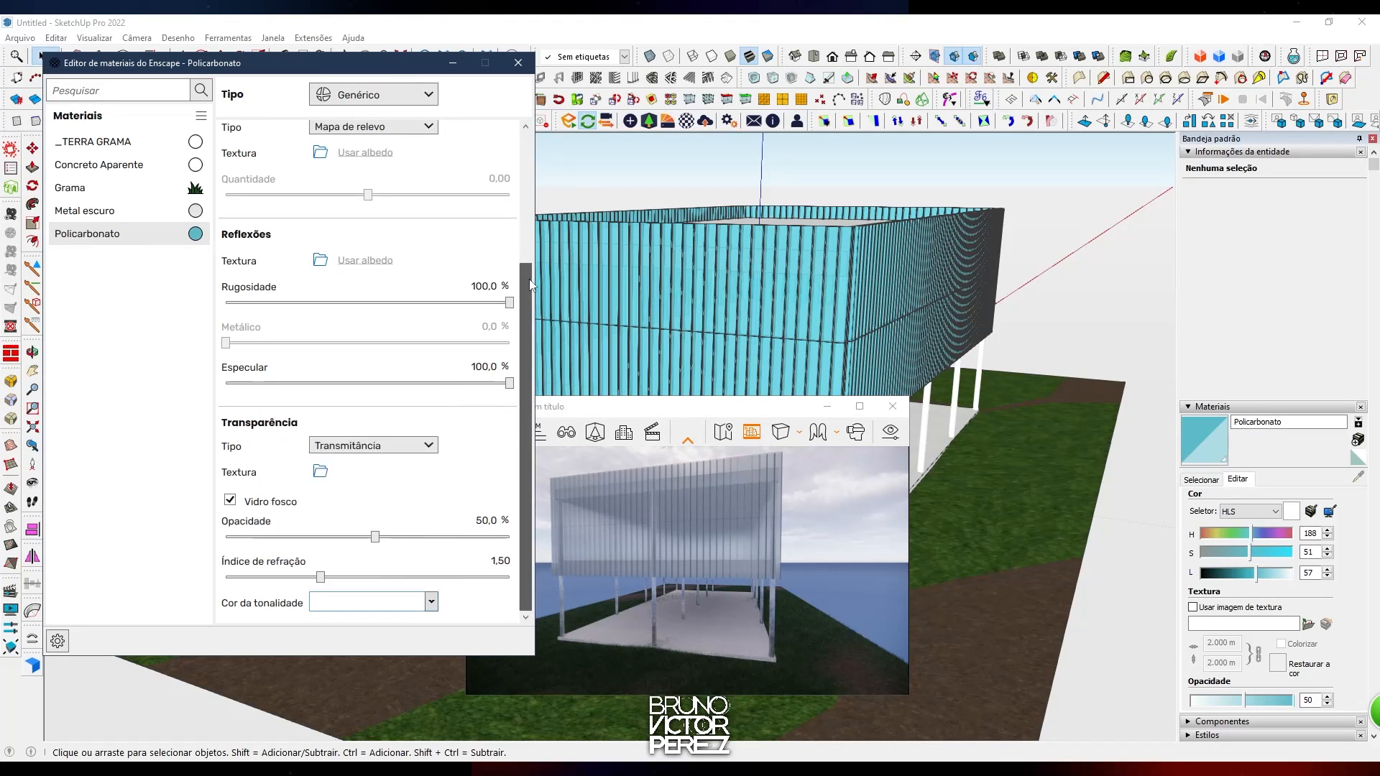
Set the Policarbonato transparency tint to the very pale cyan #ECFFFF
scroll(521, 215, "up", 3)
scroll(521, 209, "down", 4)
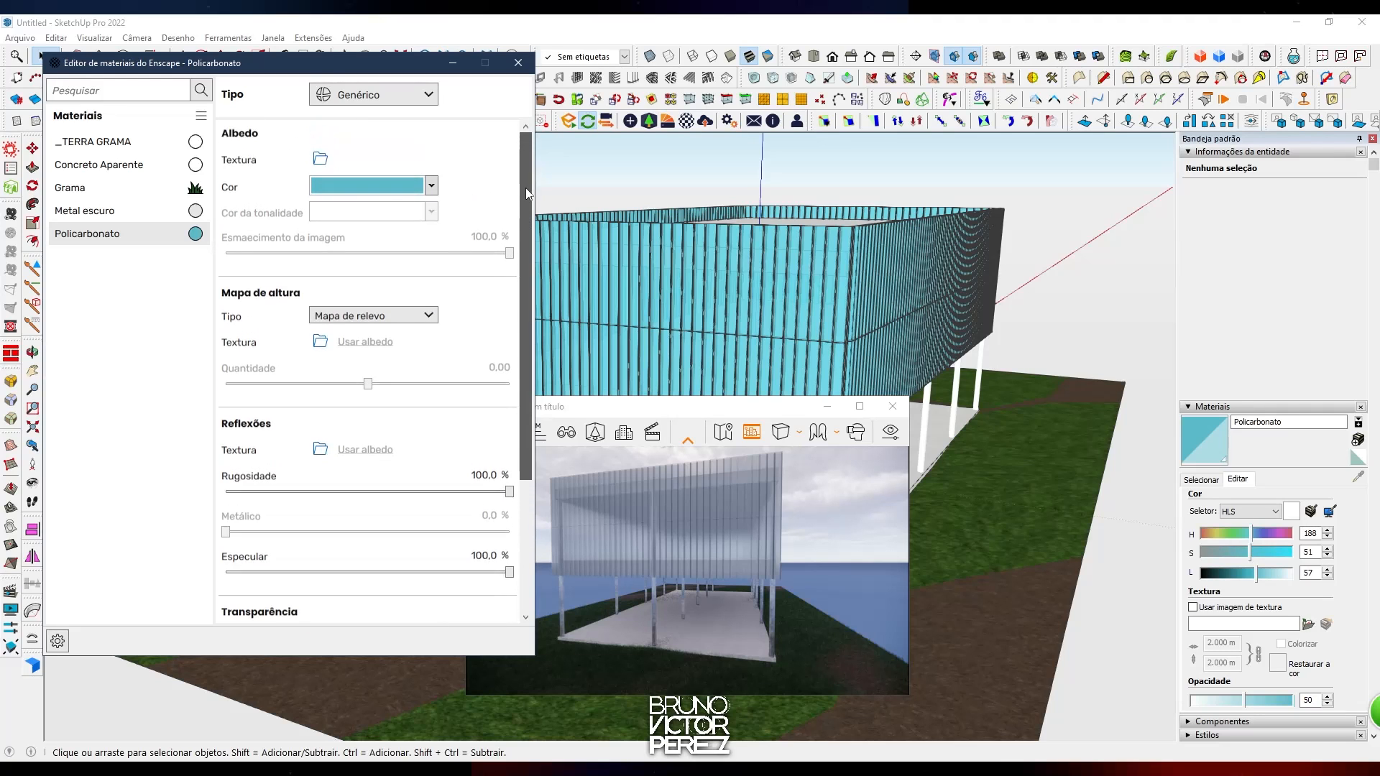
left_click(424, 603)
left_click_drag(322, 423, 281, 422)
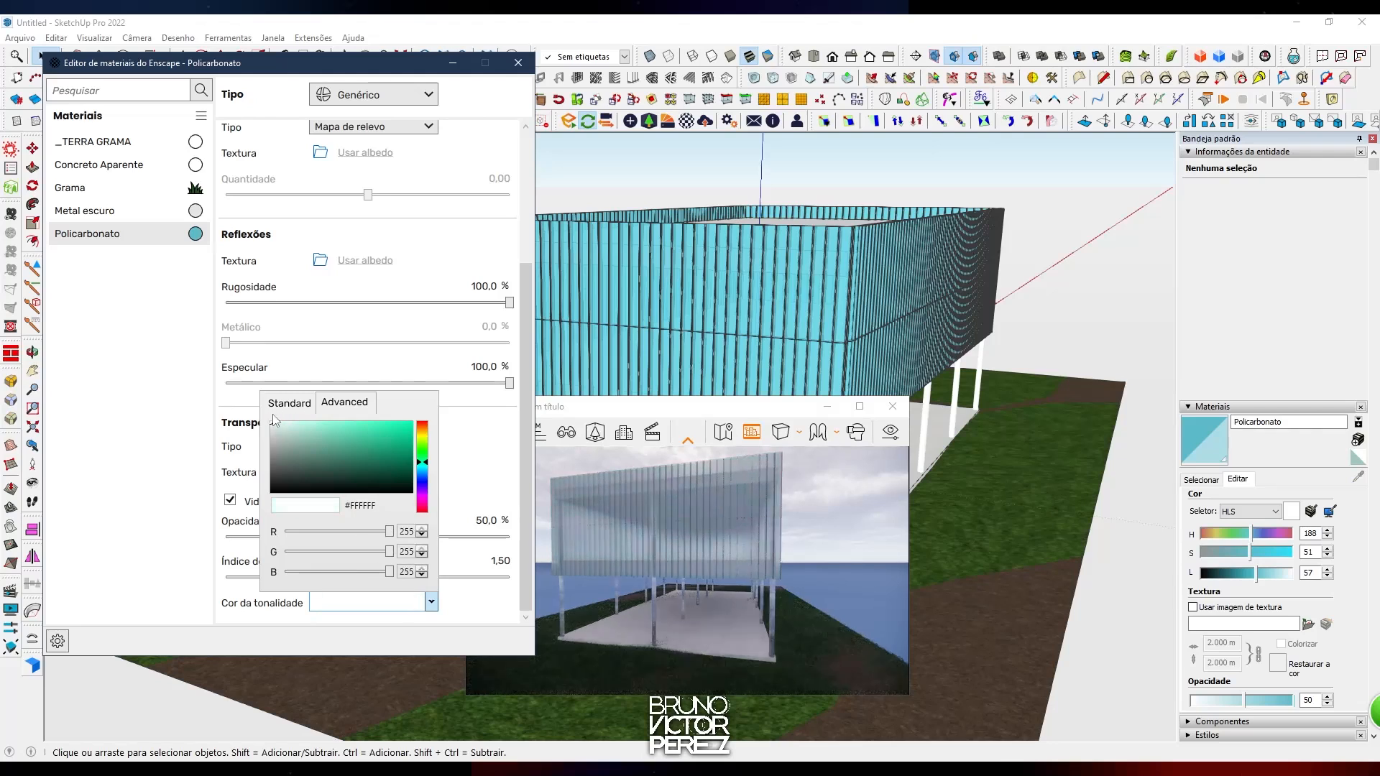
left_click_drag(422, 463, 427, 468)
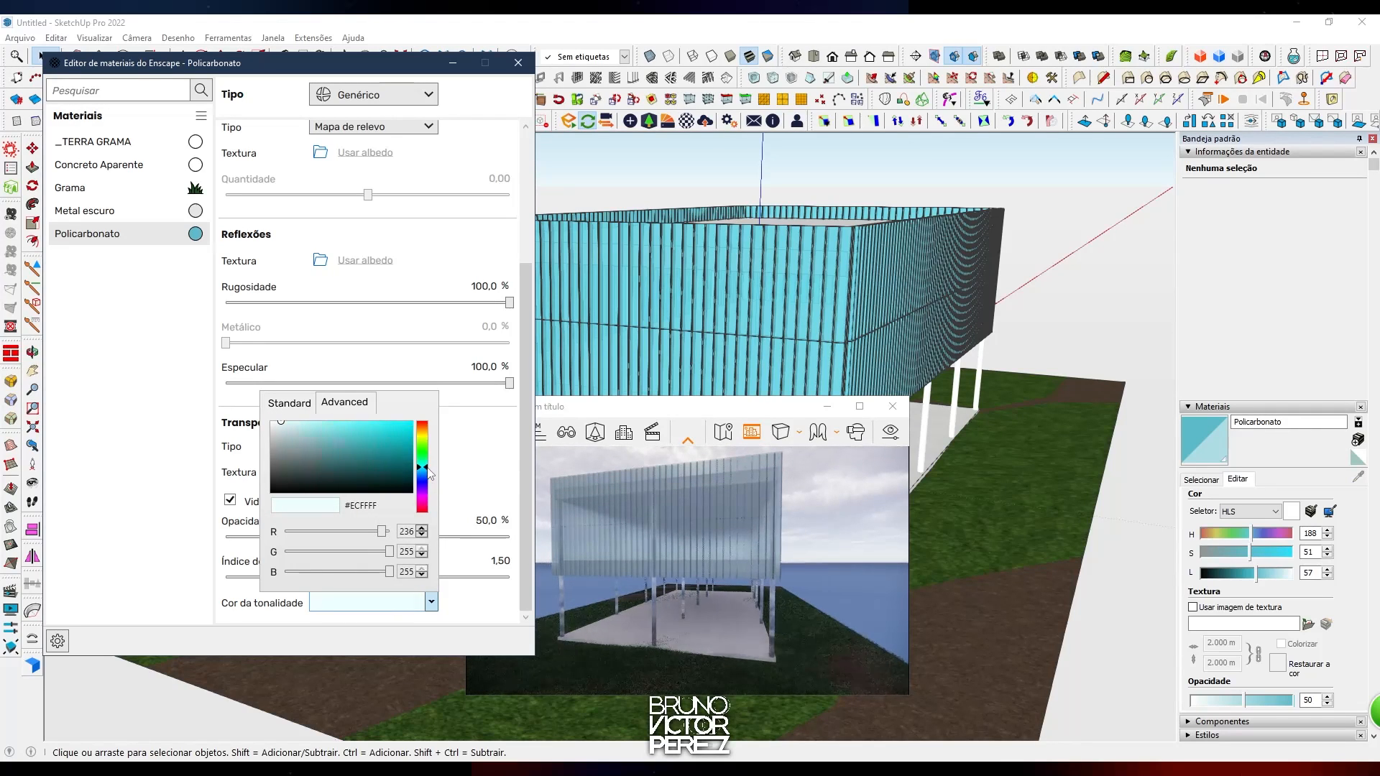
left_click(485, 434)
Lighten the Policarbonato base color to HLS lightness 87 and view the facade from a different height in the preview
mouse_move(1256, 573)
left_mouse_down()
mouse_move(1327, 581)
mouse_move(1278, 570)
left_mouse_up()
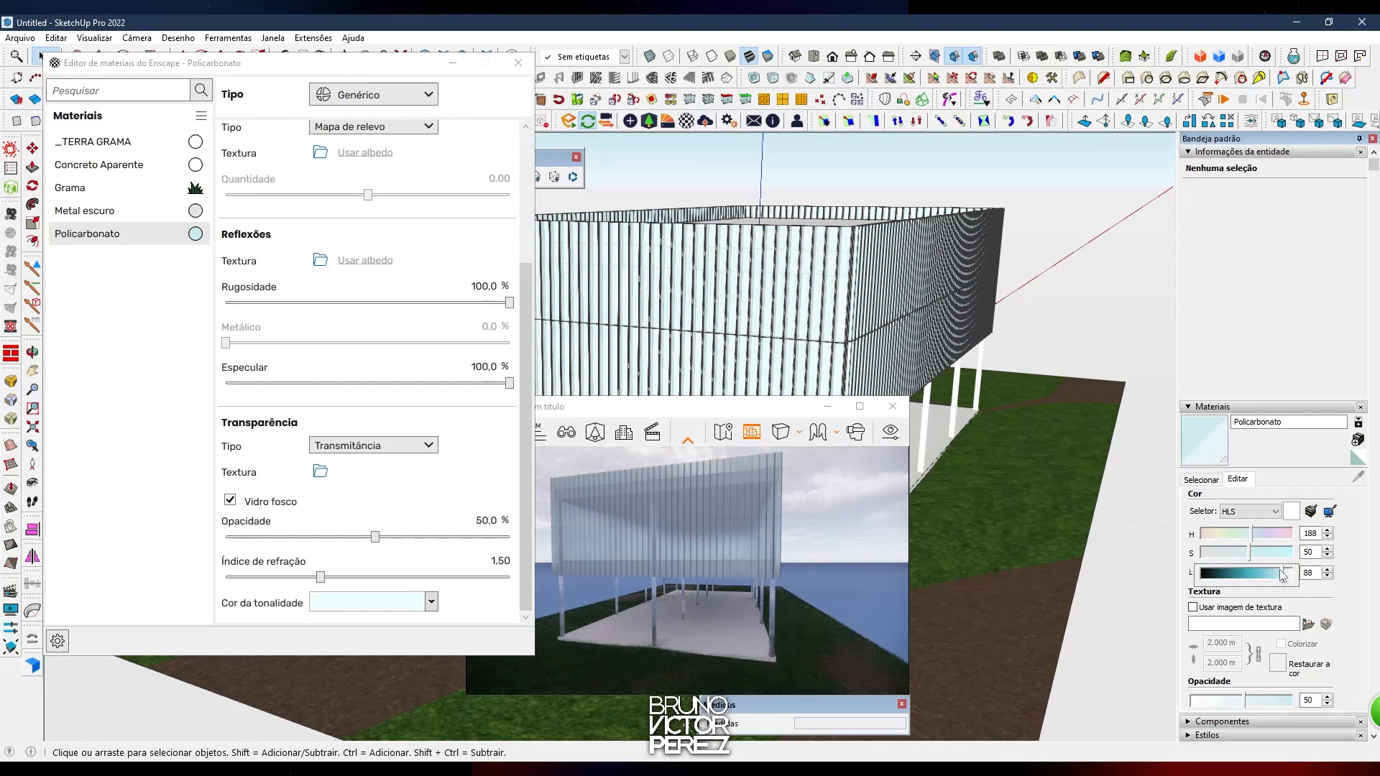
mouse_move(782, 461)
left_mouse_down()
mouse_move(758, 443)
mouse_move(758, 467)
left_mouse_up()
key("e")
key("q")
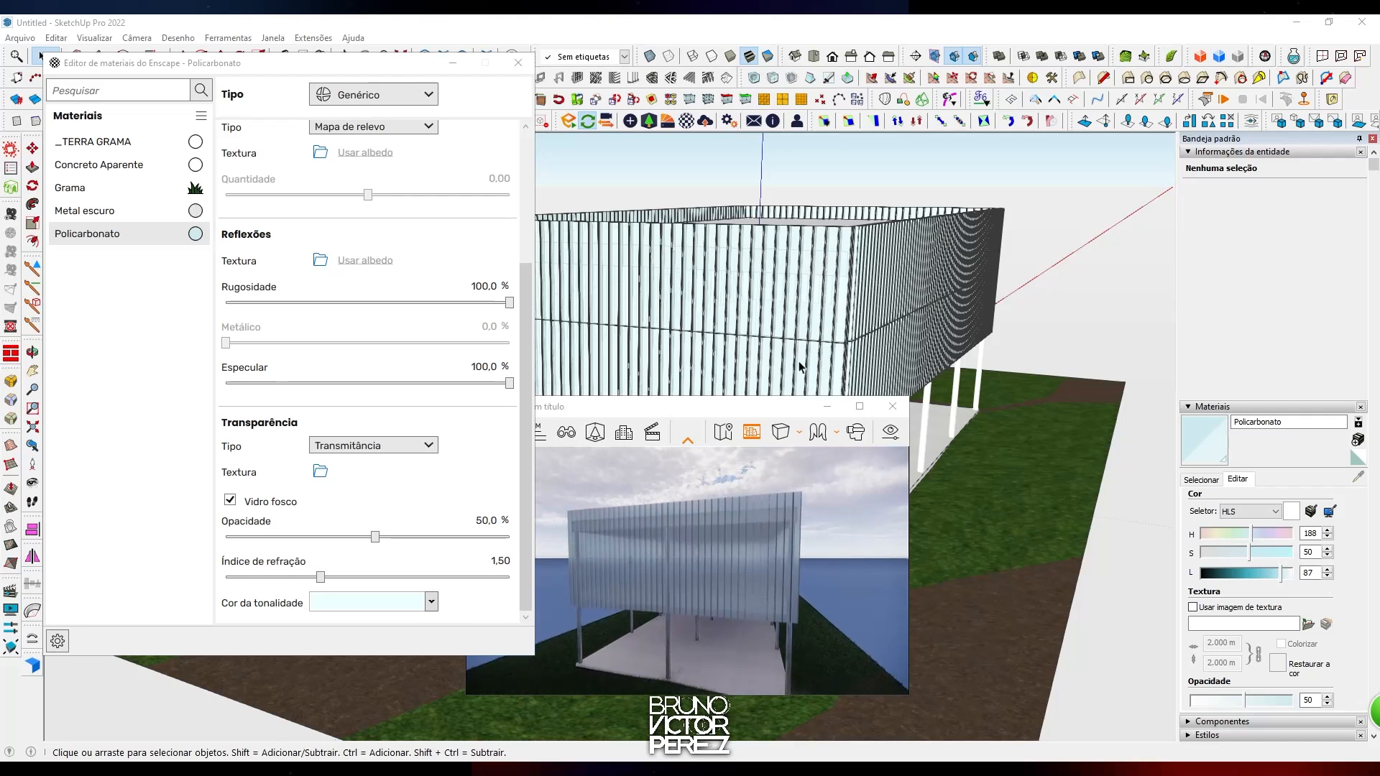
Shift the preview's time of day to 09:29 and back to 06:04 to test the facade from the building's corner
mouse_move(762, 560)
right_mouse_down()
mouse_move(665, 559)
mouse_move(779, 596)
right_mouse_up()
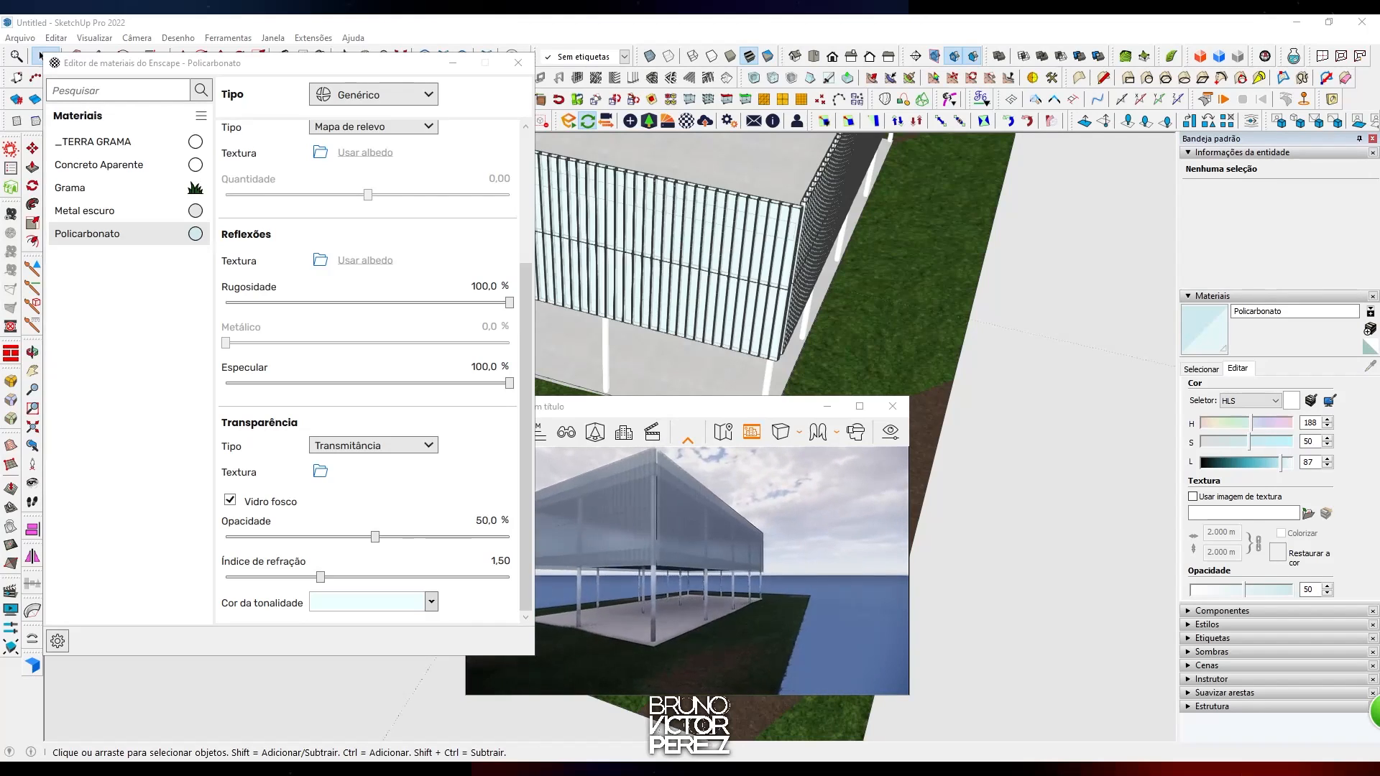
key("u")
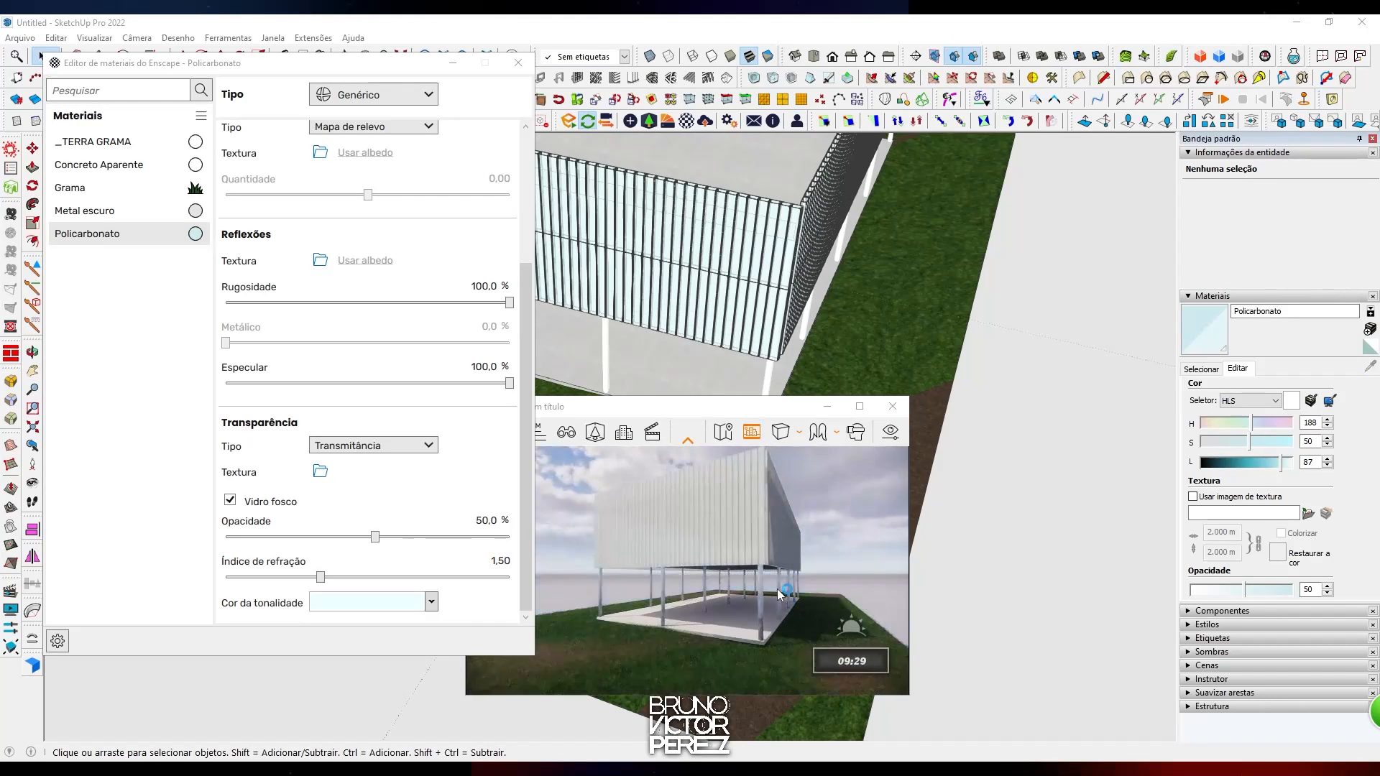
key("u")
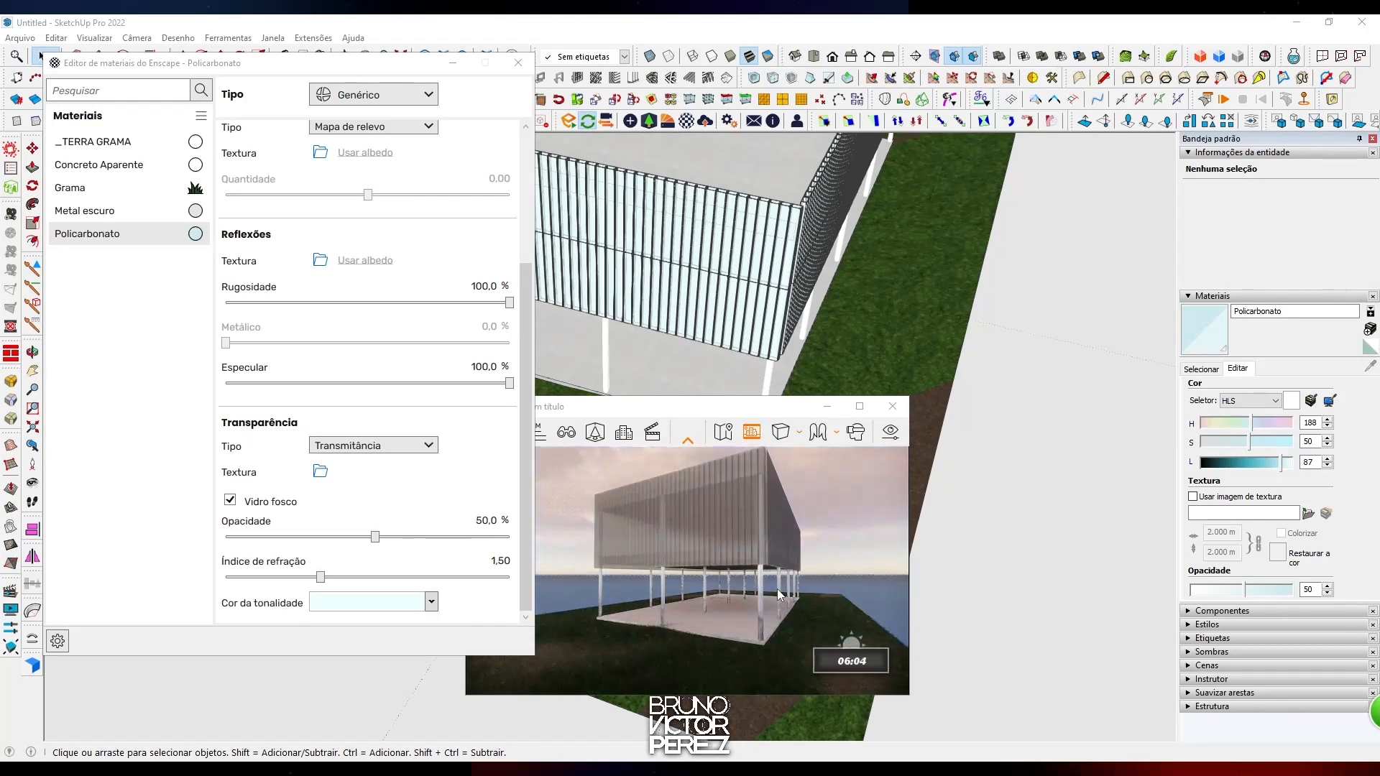
Test pre-dawn lighting in the preview with times of day between 05:04 and 05:15, and view the raised building from another corner
key("u")
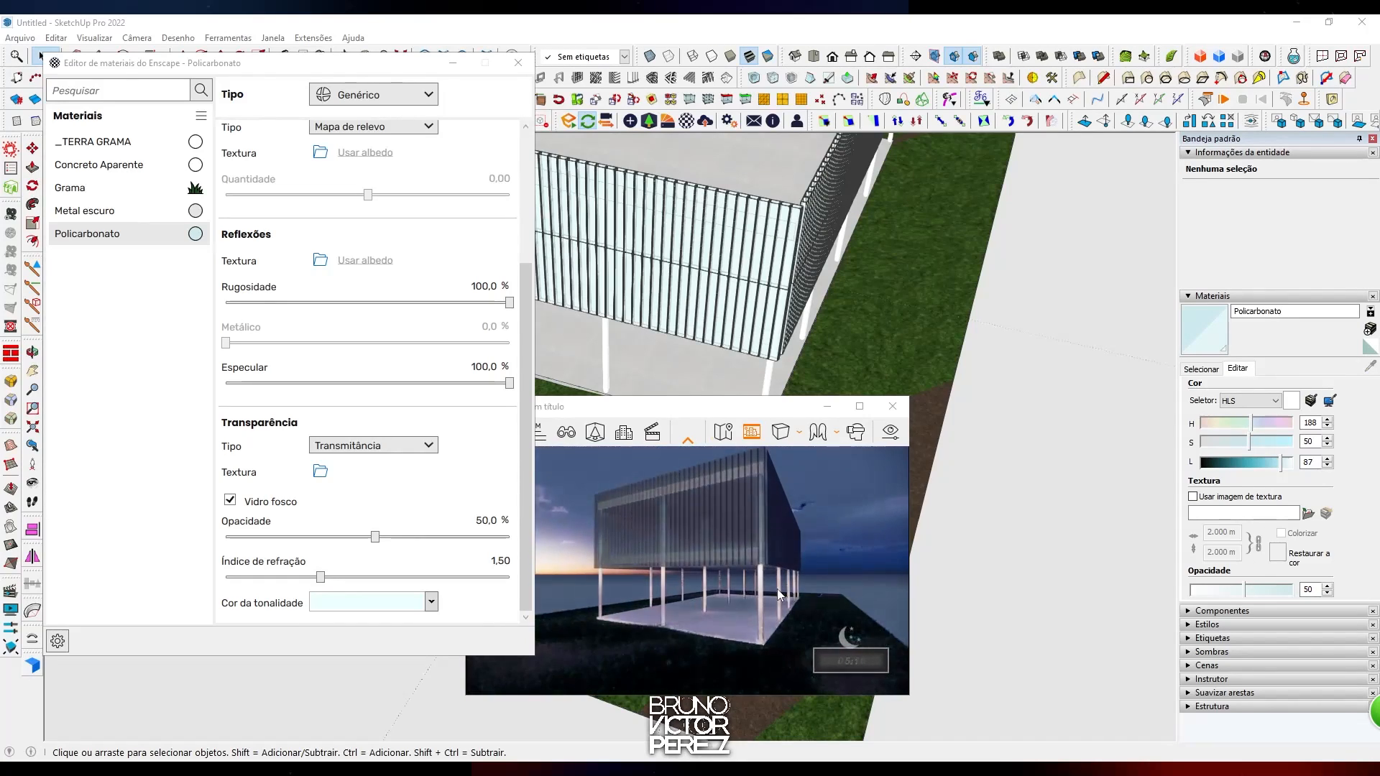
key("i")
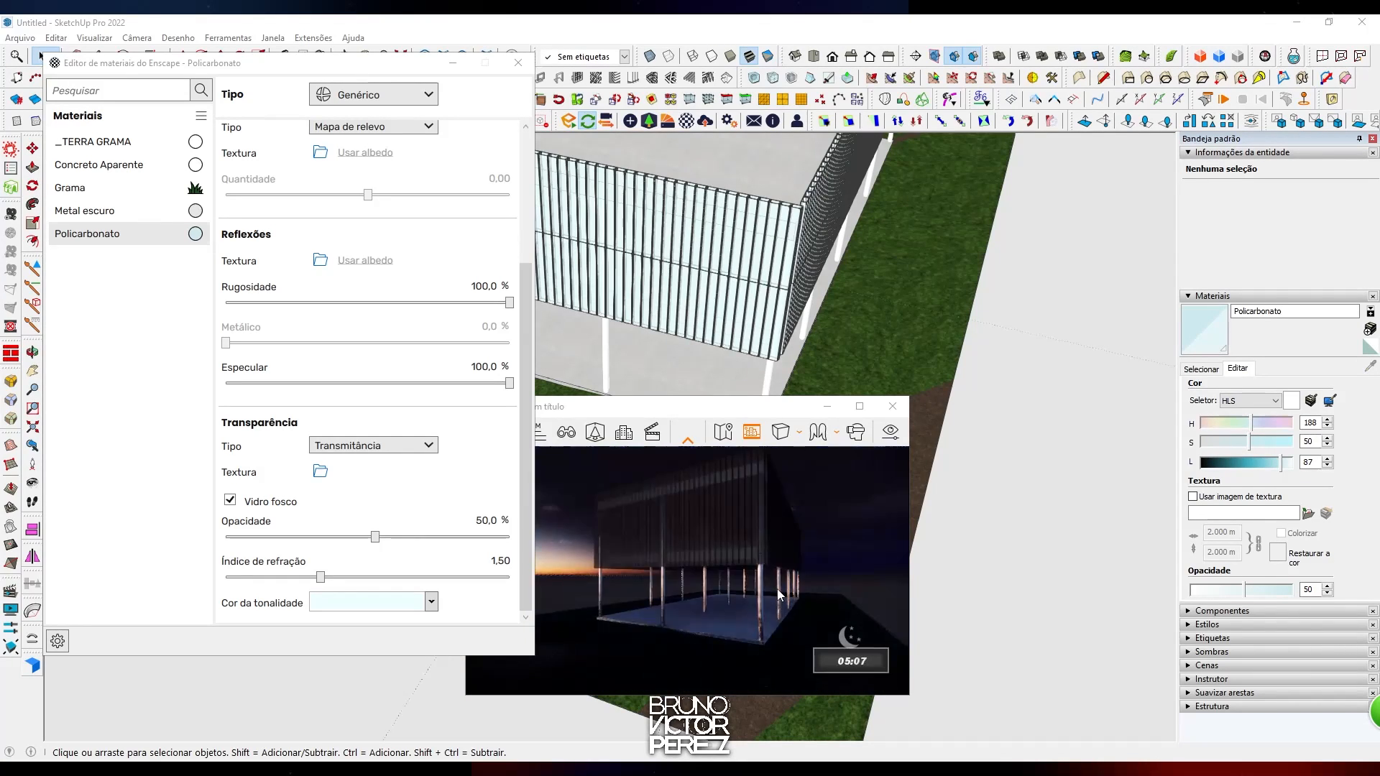
key("u")
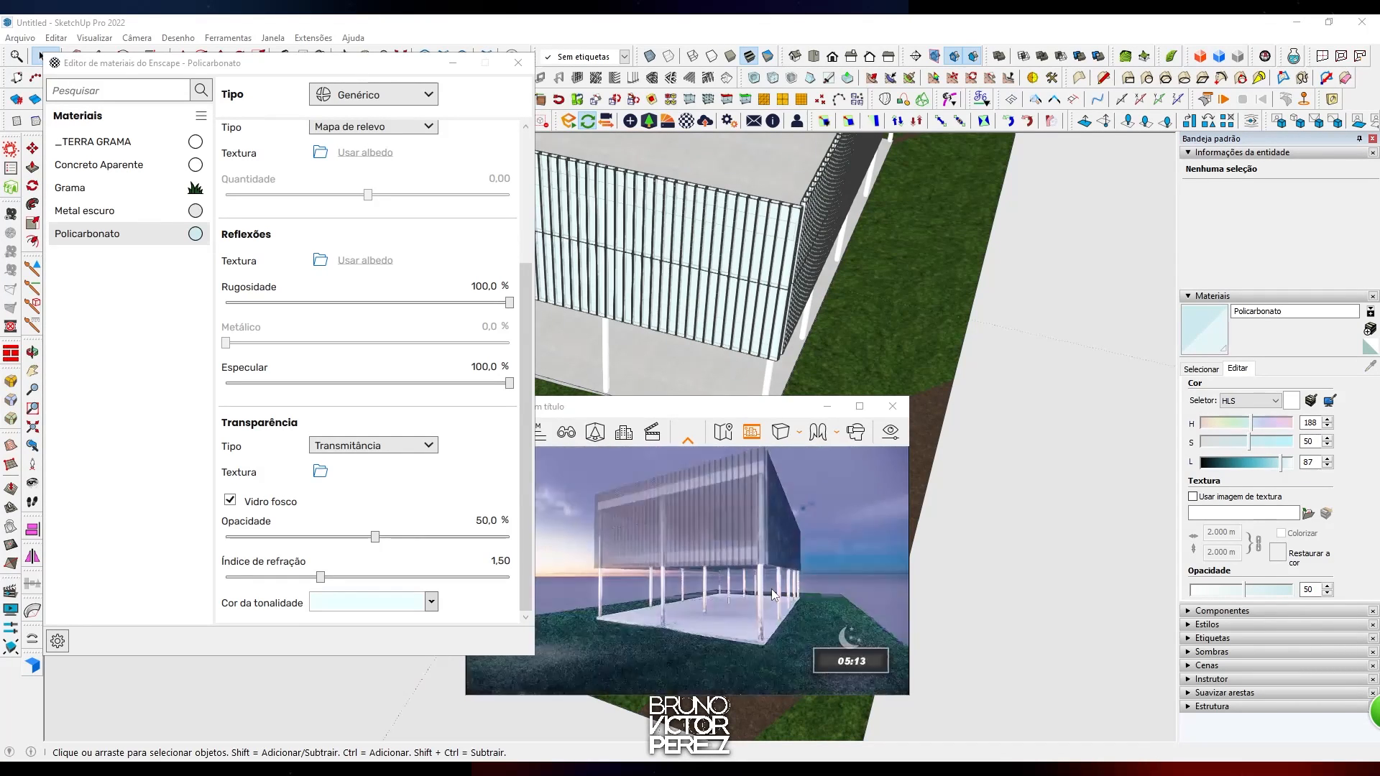
key("u")
key("i")
key("u")
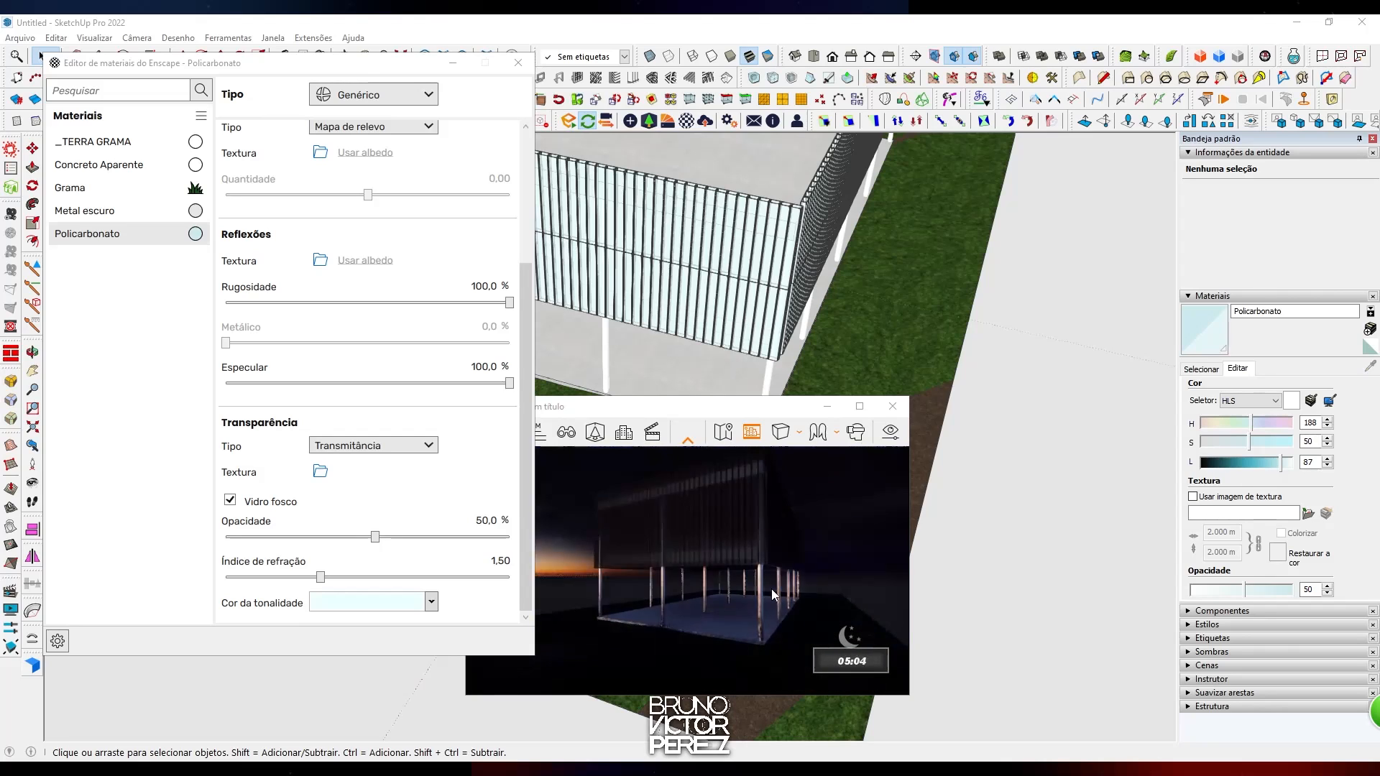
key("i")
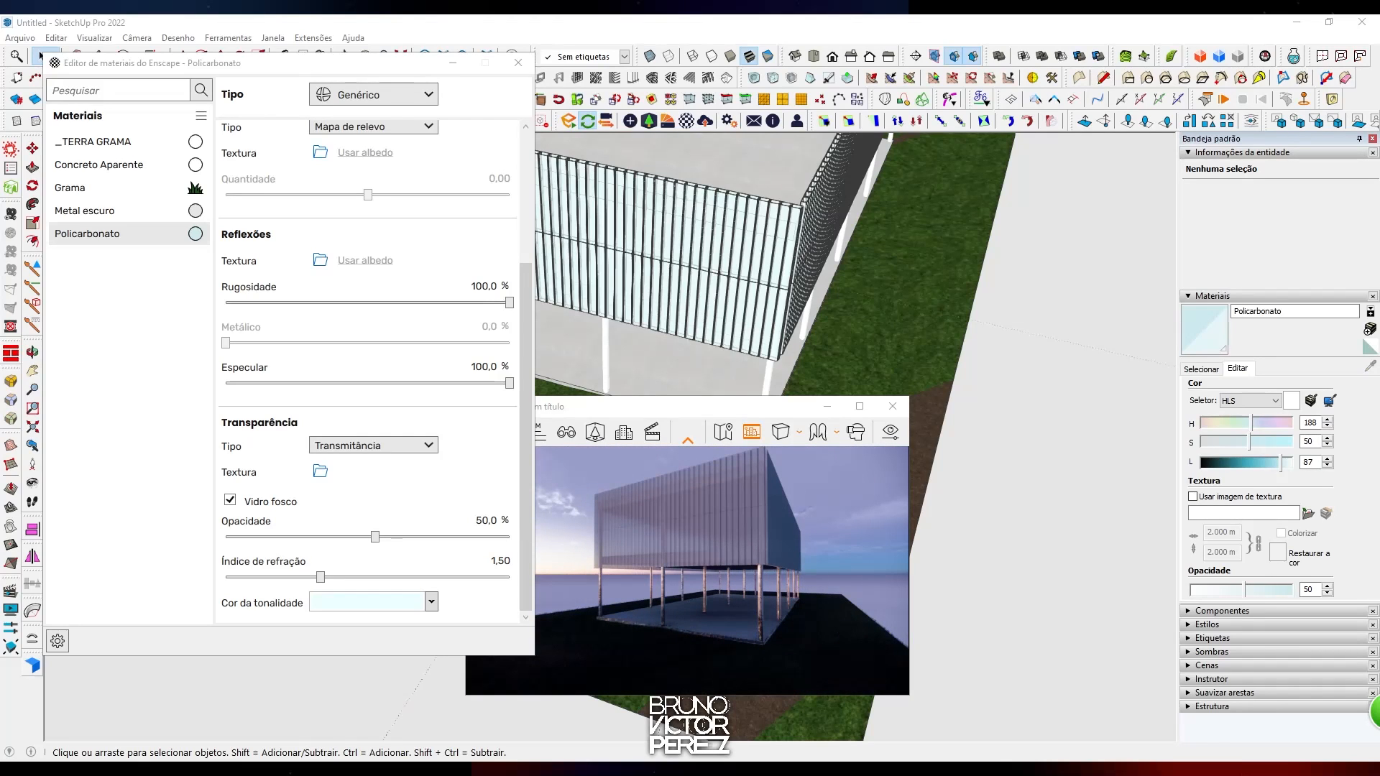
key("u")
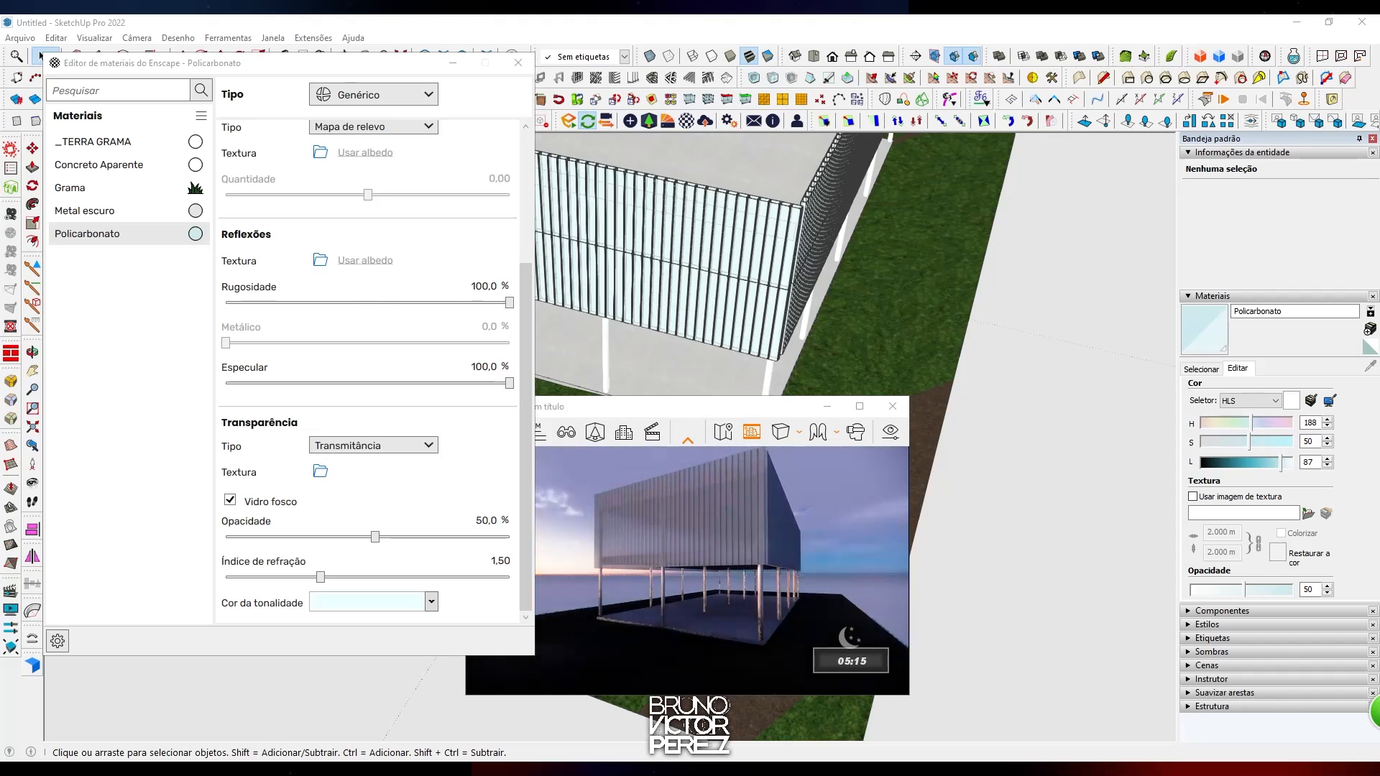
key("u")
right_click_drag(763, 573, 543, 568)
key("w")
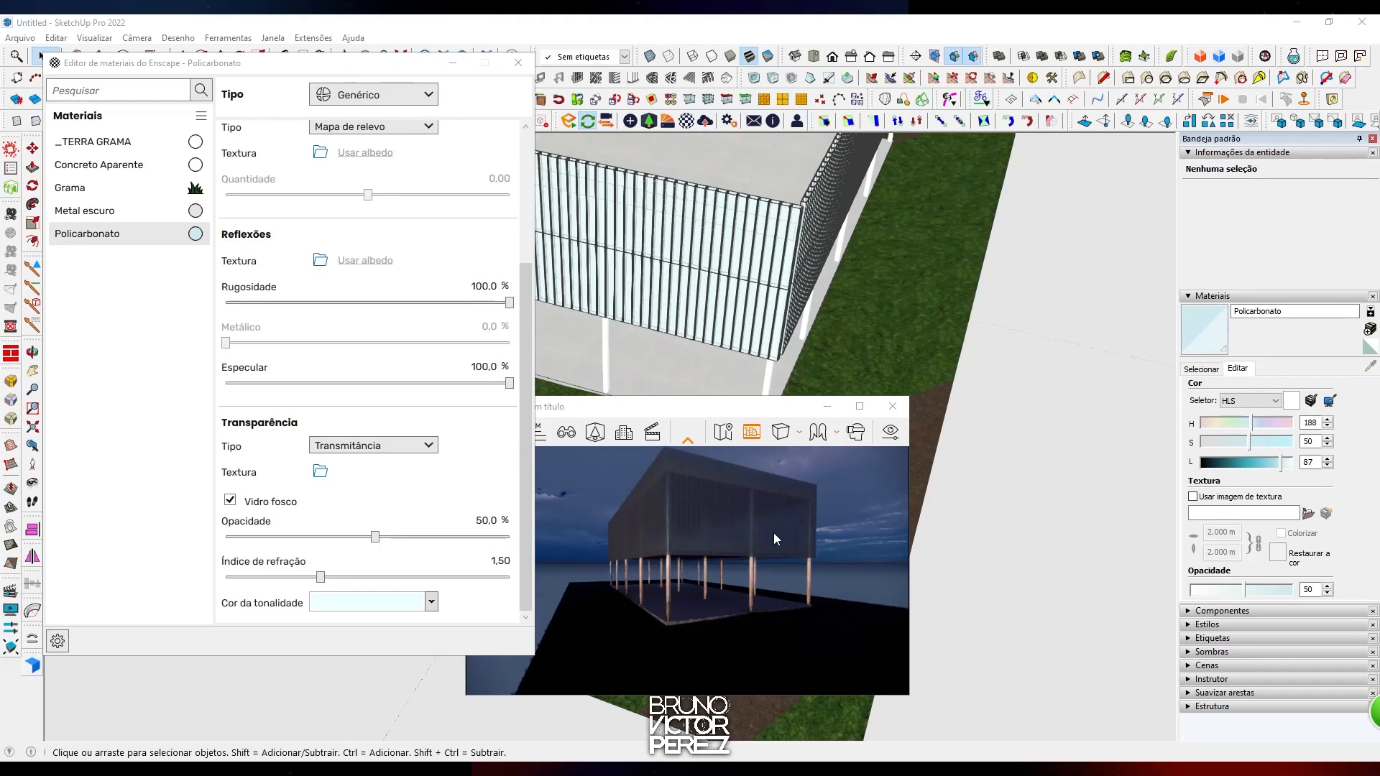
Draw a vertical guide line up from the roof slab and start placing an Enscape Spot light
mouse_move(646, 182)
middle_mouse_down()
mouse_move(702, 253)
mouse_move(804, 277)
mouse_move(797, 256)
middle_mouse_up()
left_click(721, 223)
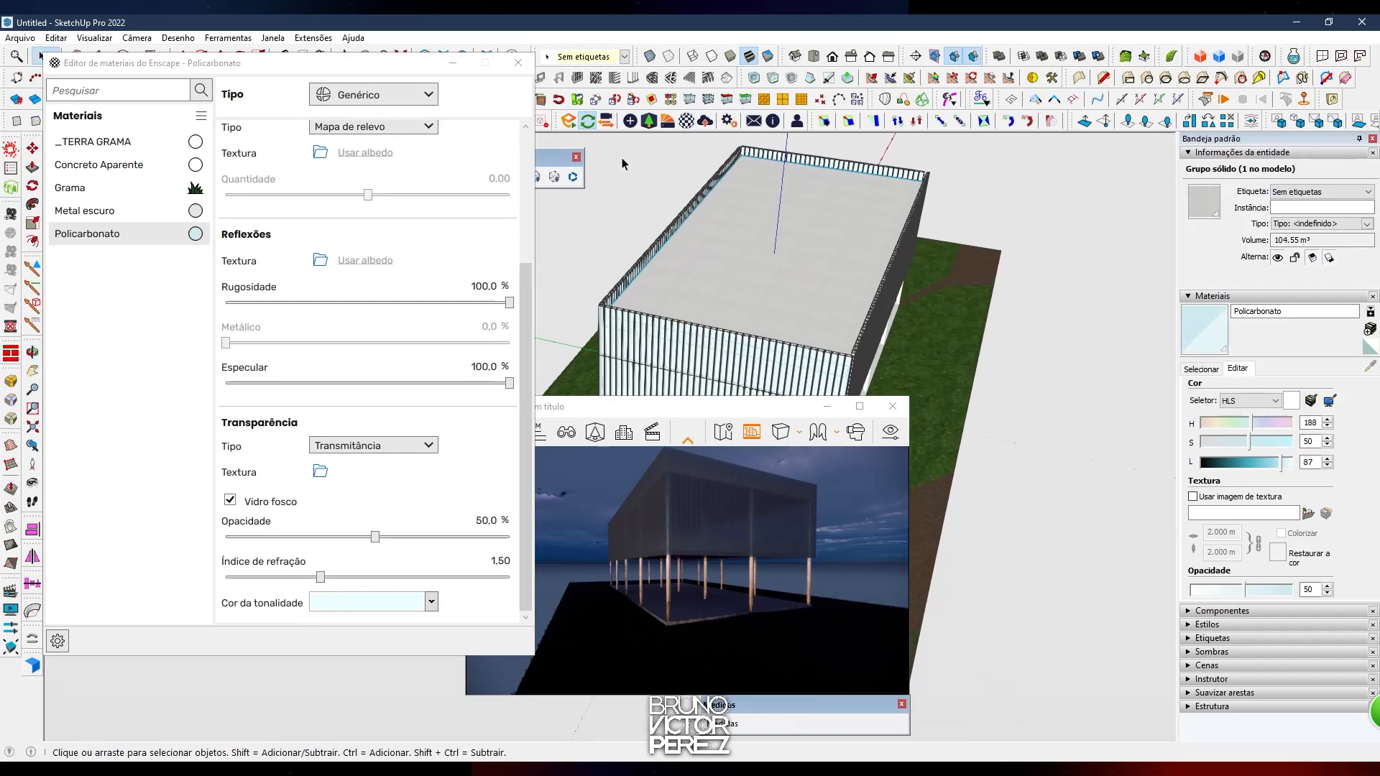
key("l")
left_click(786, 320)
left_click(808, 153)
key("space")
left_click(520, 69)
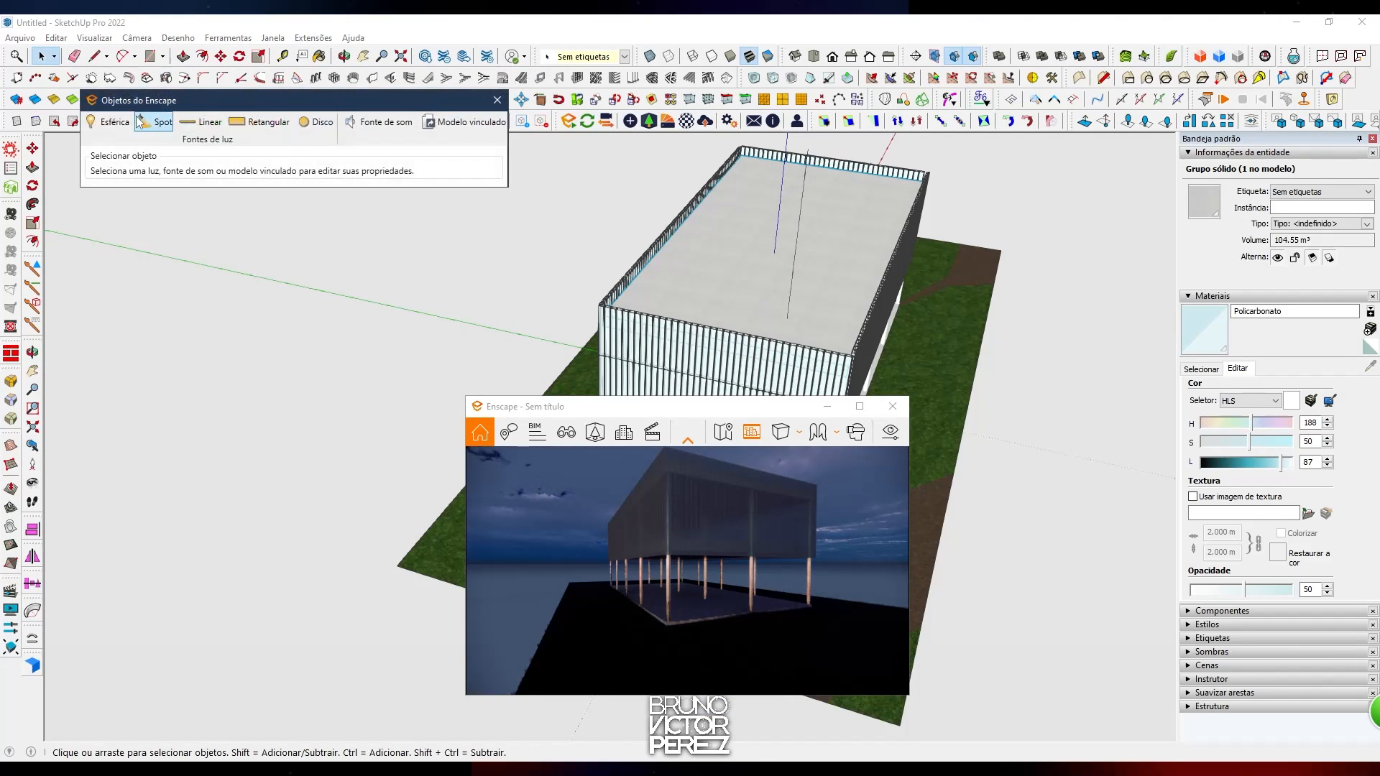
left_click(159, 126)
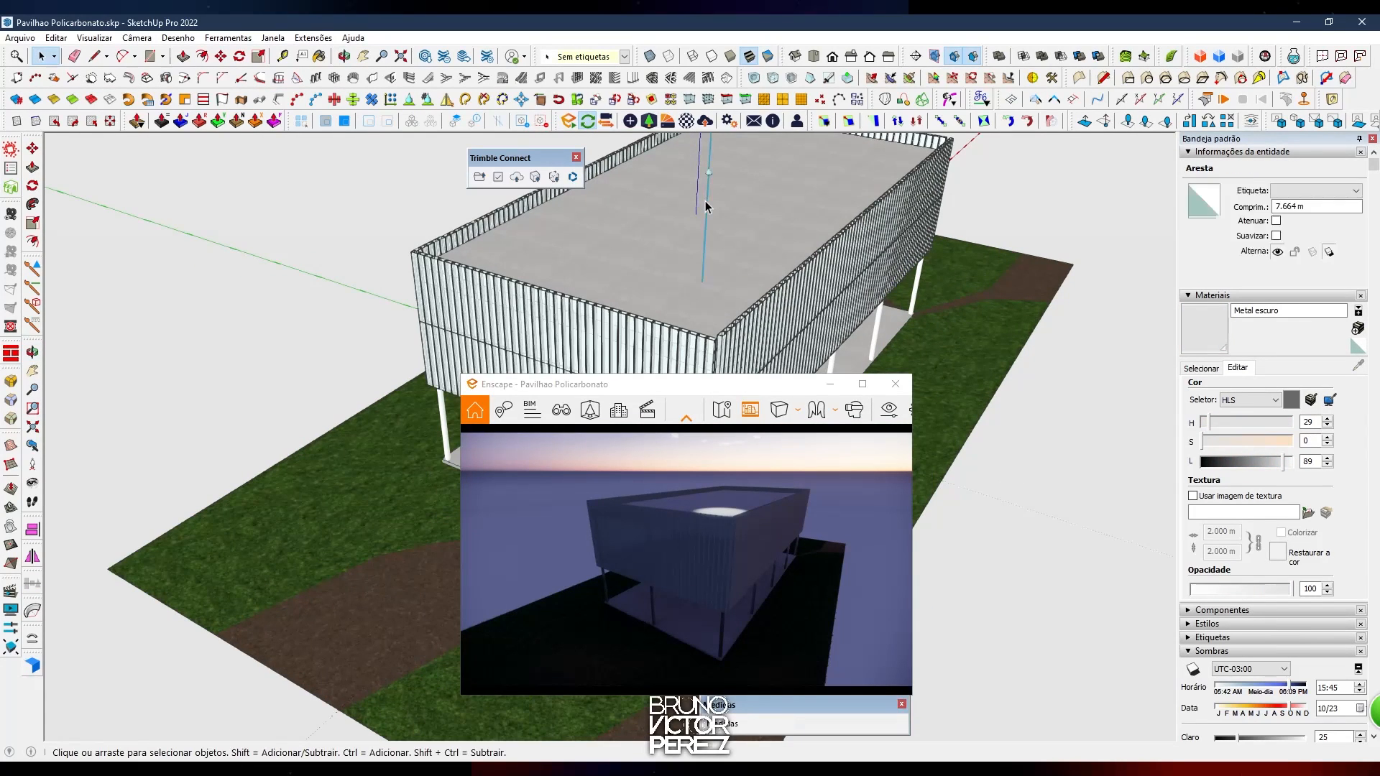
Move the spotlight in top view to a spot near the corner of the roof slab
left_click(709, 174)
mouse_move(709, 173)
middle_mouse_down()
mouse_move(703, 222)
mouse_move(746, 252)
mouse_move(712, 191)
mouse_move(778, 258)
mouse_move(710, 270)
mouse_move(727, 287)
mouse_move(696, 177)
middle_mouse_up()
scroll(665, 261, "down", 2)
key("F3")
scroll(710, 270, "down", 2)
scroll(655, 230, "up", 3)
scroll(654, 230, "up", 1)
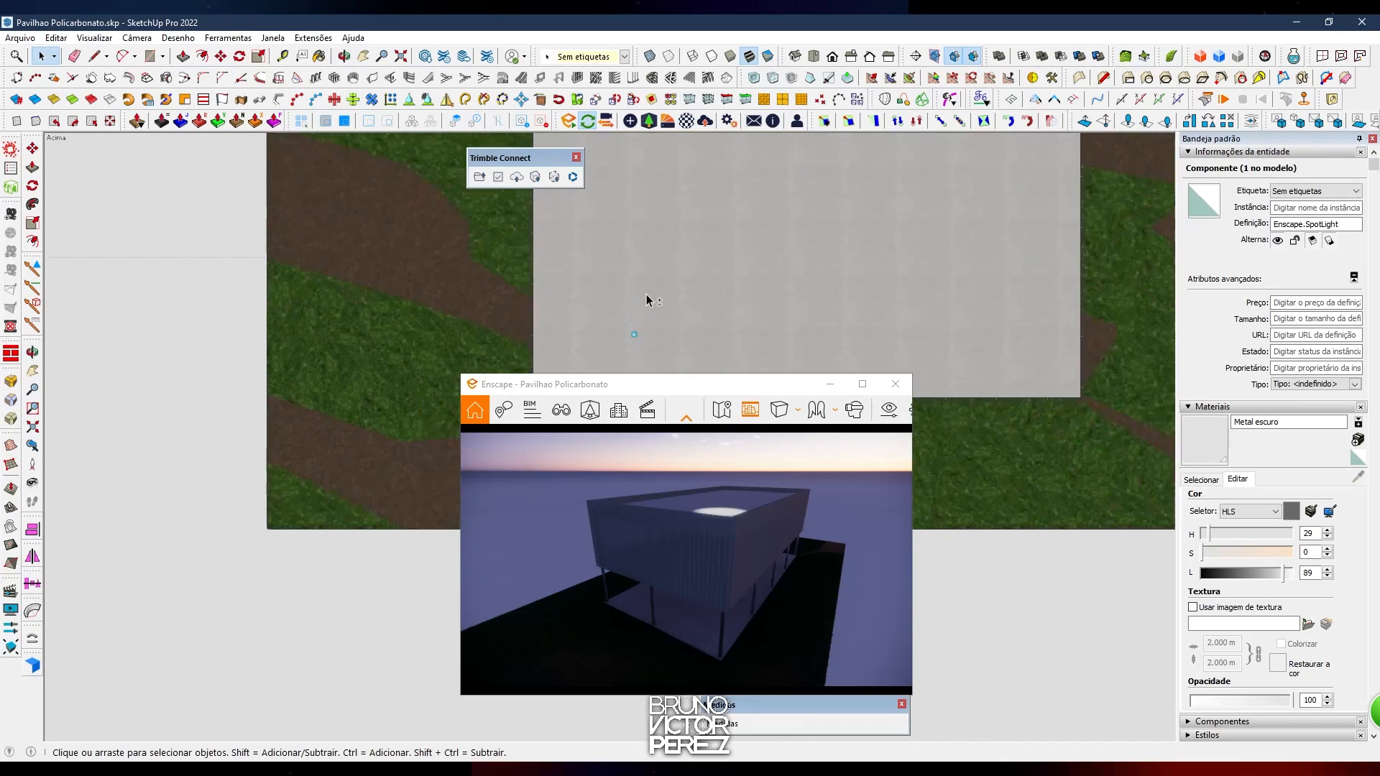
middle_click_drag(641, 322, 671, 253, "shift")
scroll(671, 253, "up", 1)
key("m")
left_click(746, 260)
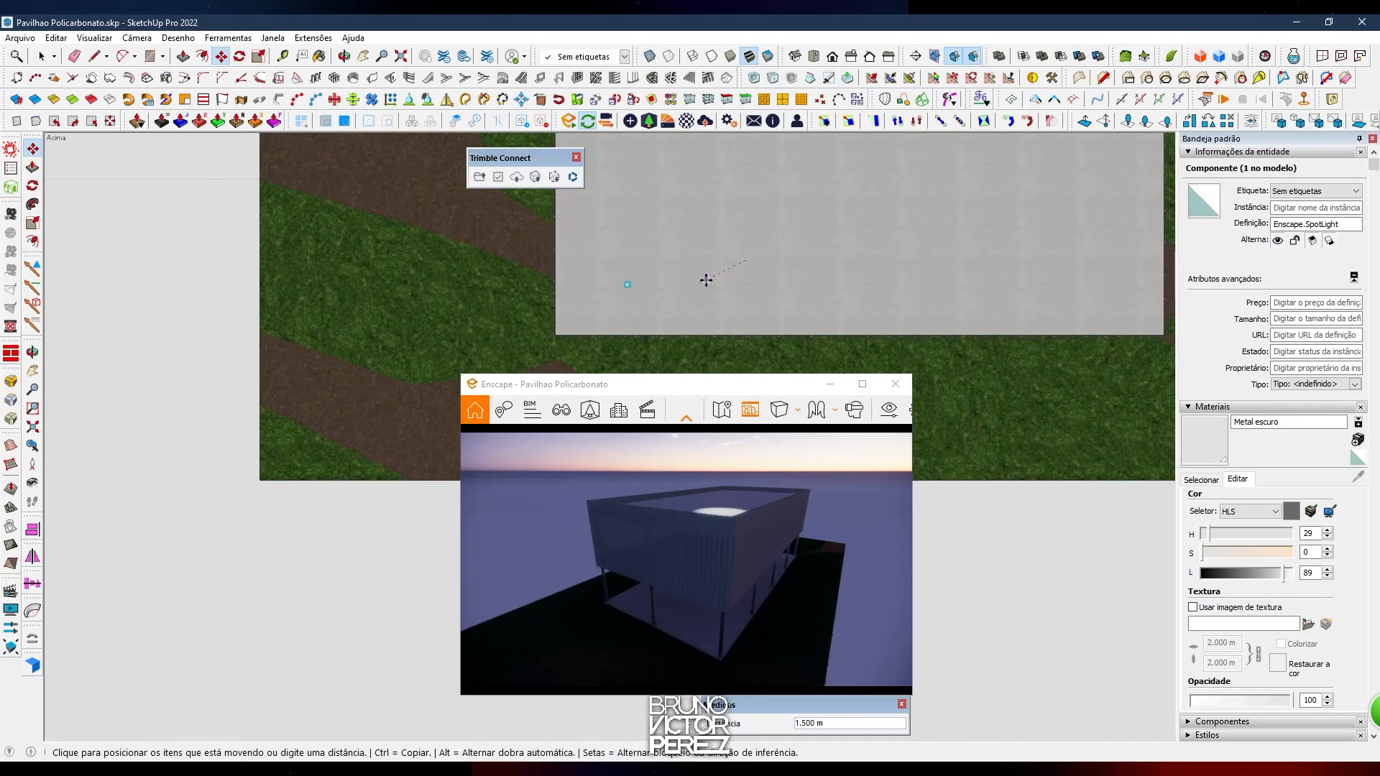
scroll(628, 302, "up", 1)
scroll(618, 304, "down", 2)
Copy the spotlight along the roof slab's length as an evenly spaced row of nine lights
key("ctrl")
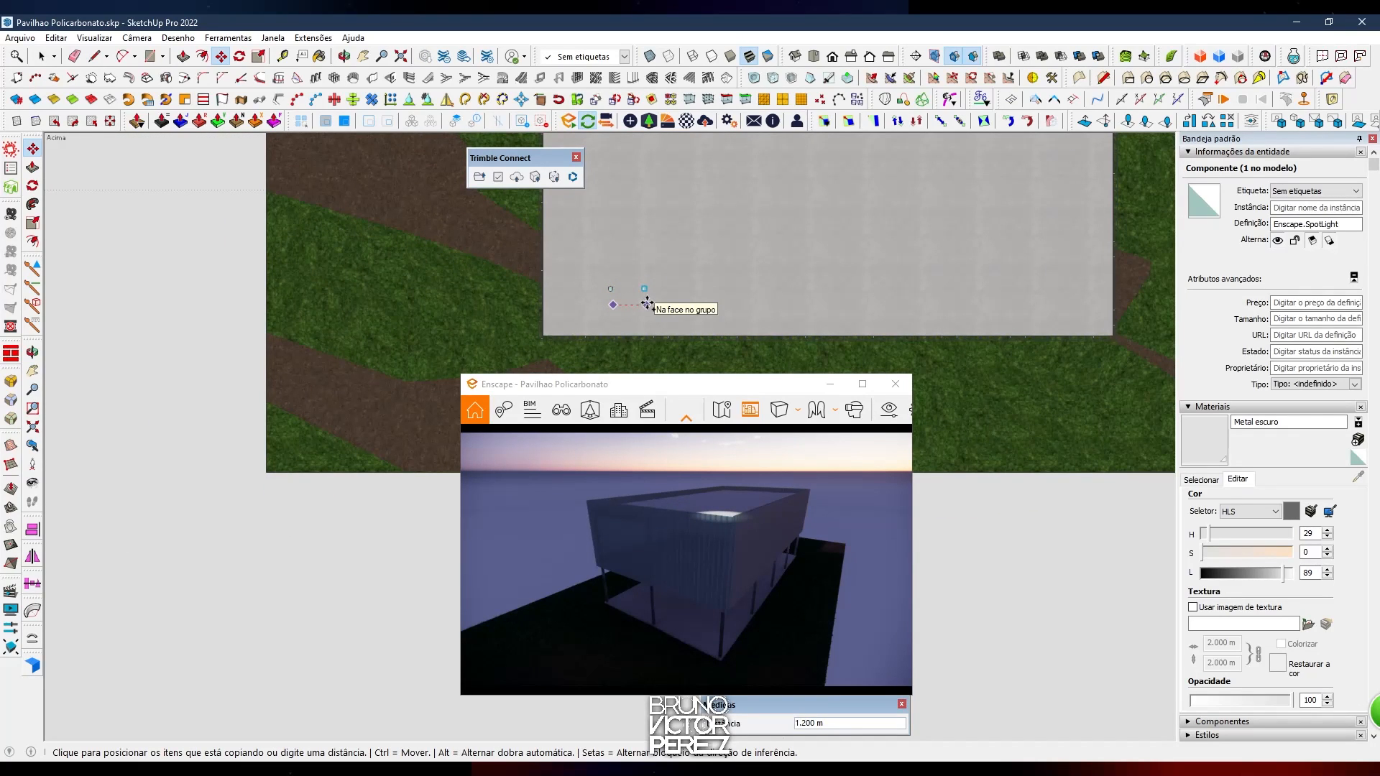
left_click(647, 303)
type("5x")
key("Return")
type("6")
type("7x")
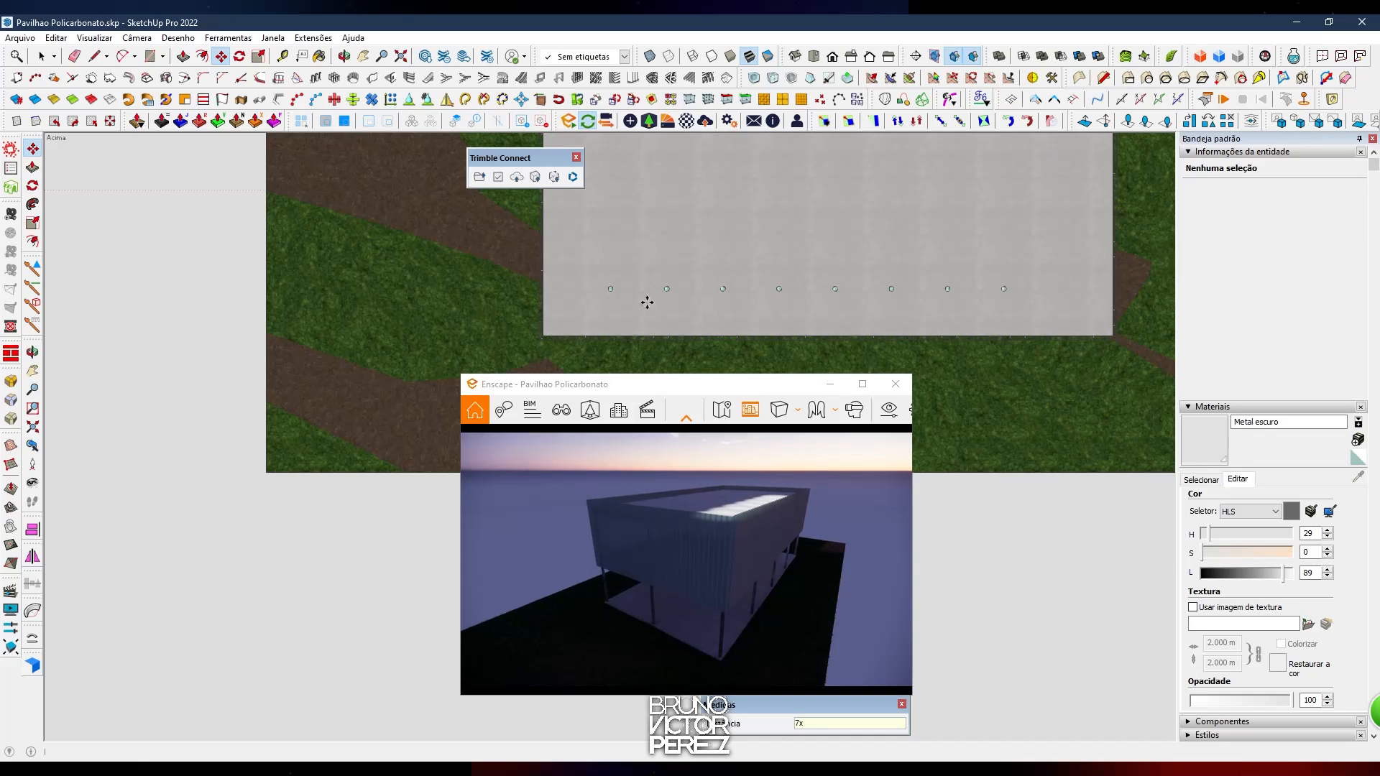
key("space")
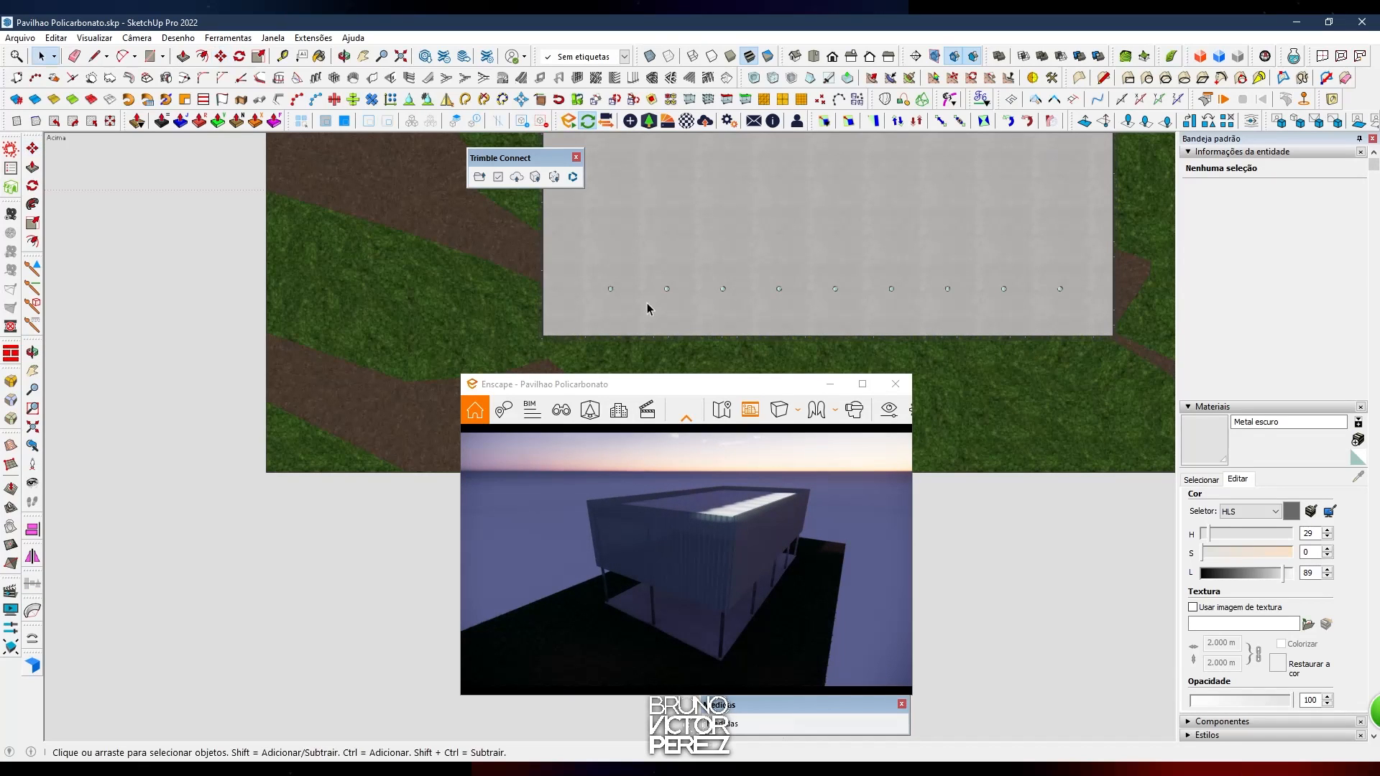
Group the nine spotlights and select all of them inside the group
left_click(609, 289)
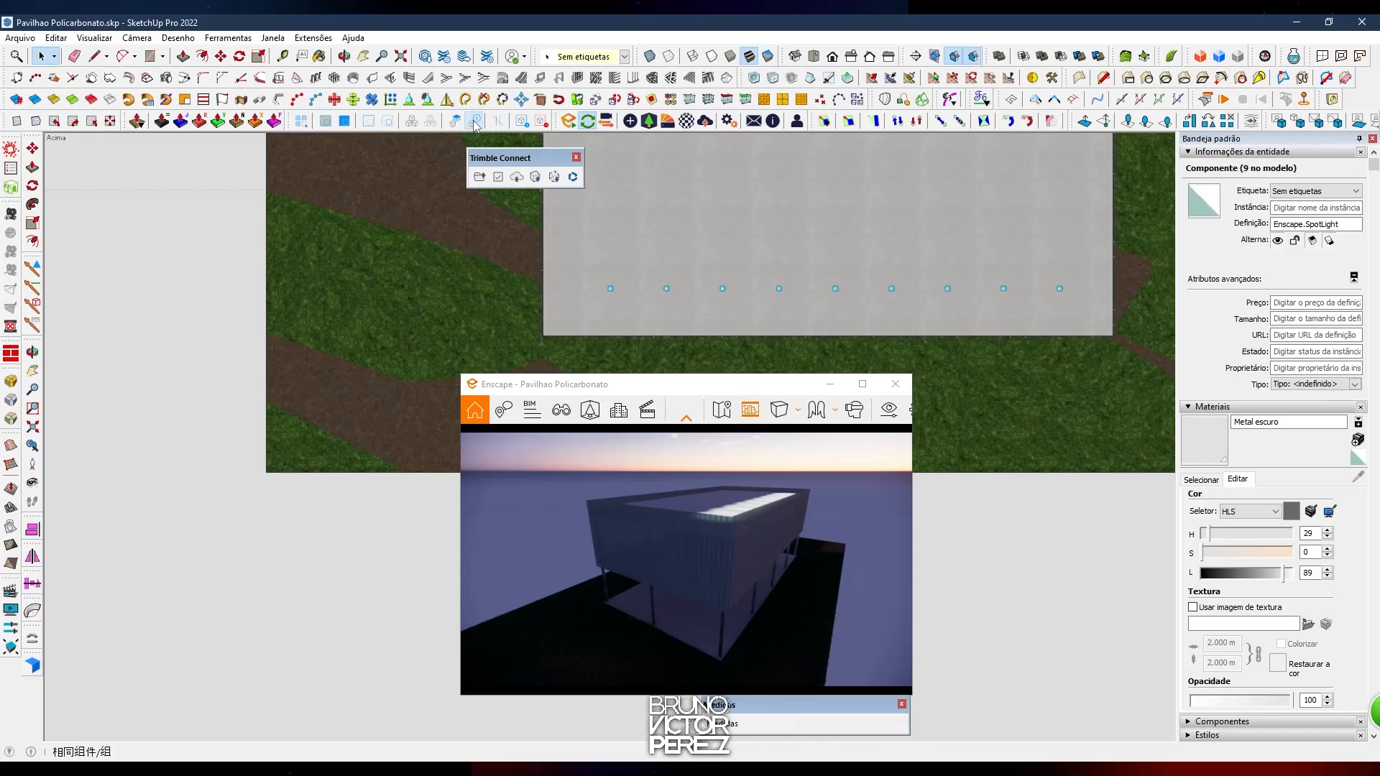
key("ctrl+g")
double_click(610, 291)
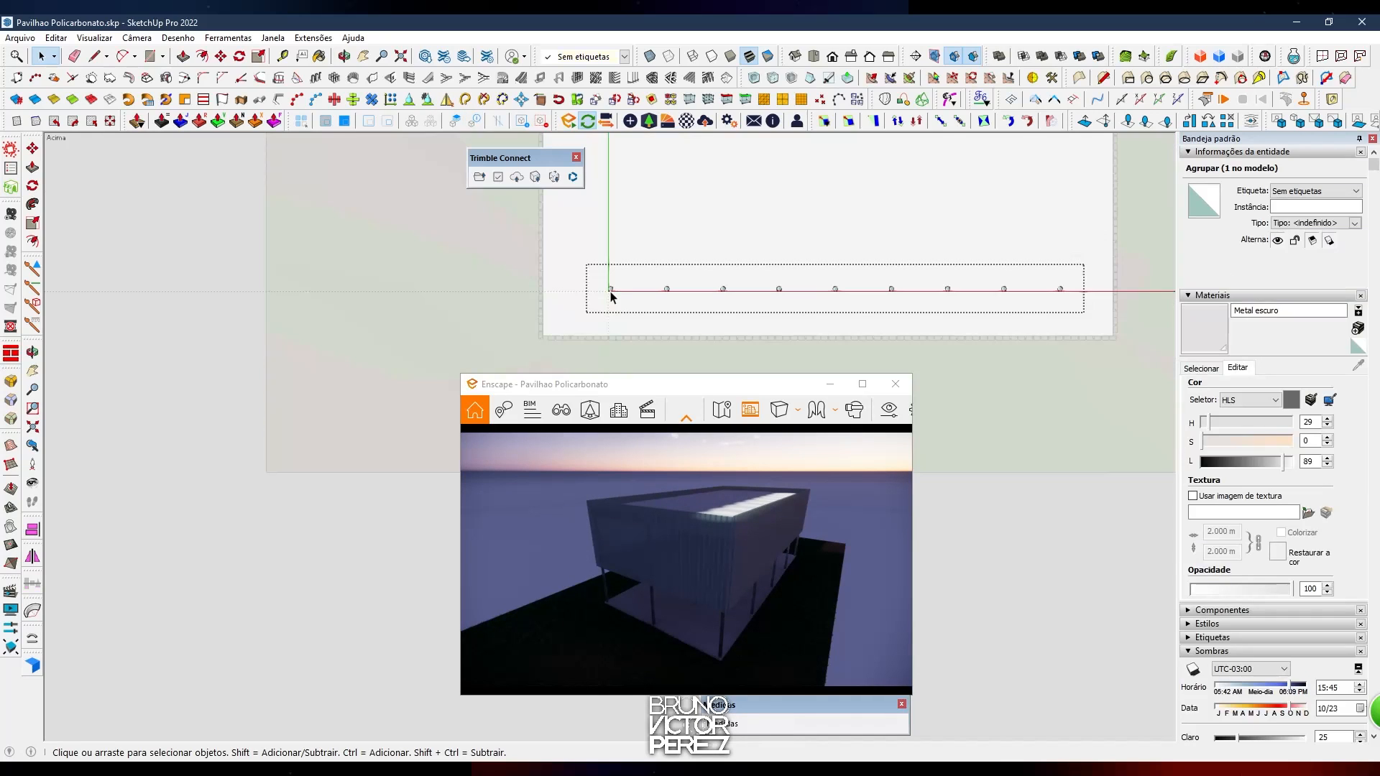
key("ctrl+a")
Copy the row of spotlights across the roof slab four times at 2 m spacing and leave the group
key("m")
left_click(610, 289)
key("ctrl")
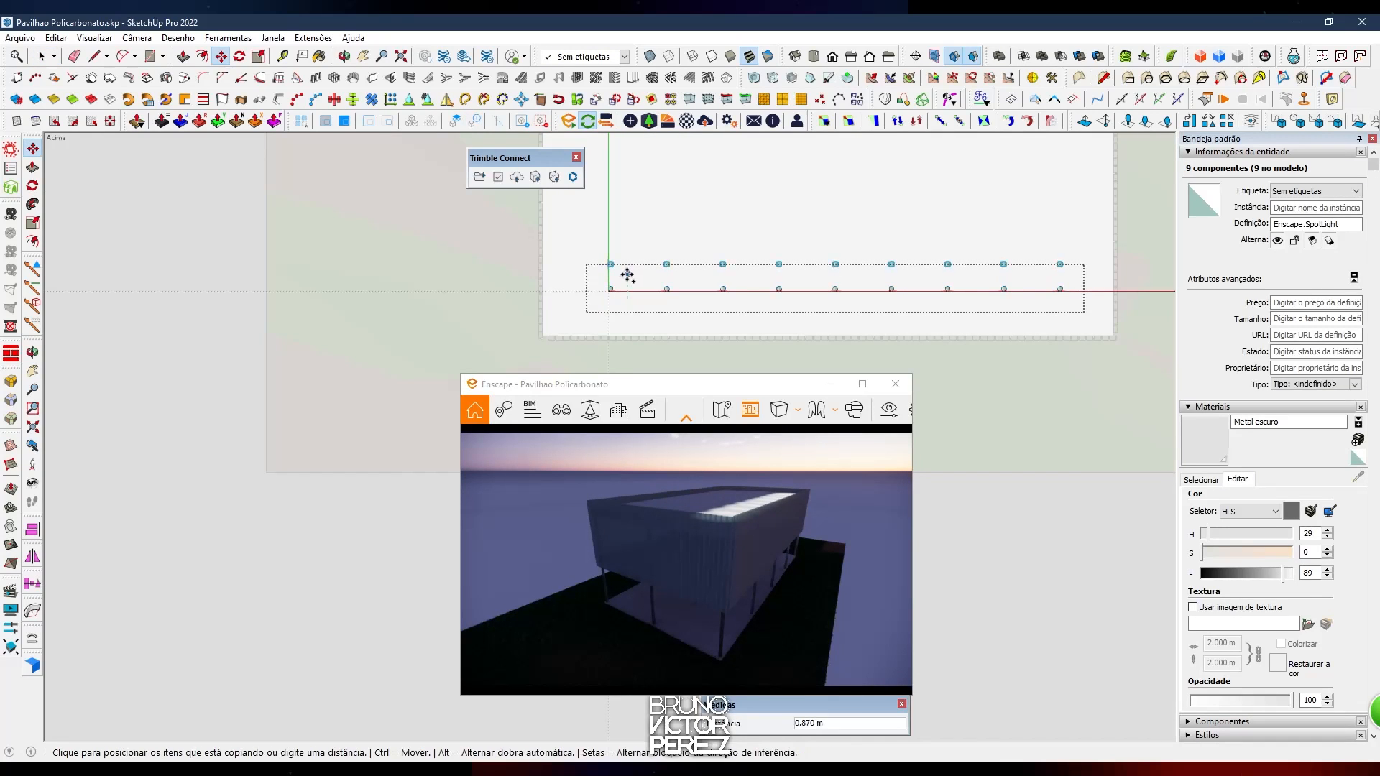
type("2")
key("Return")
type("3x")
key("Return")
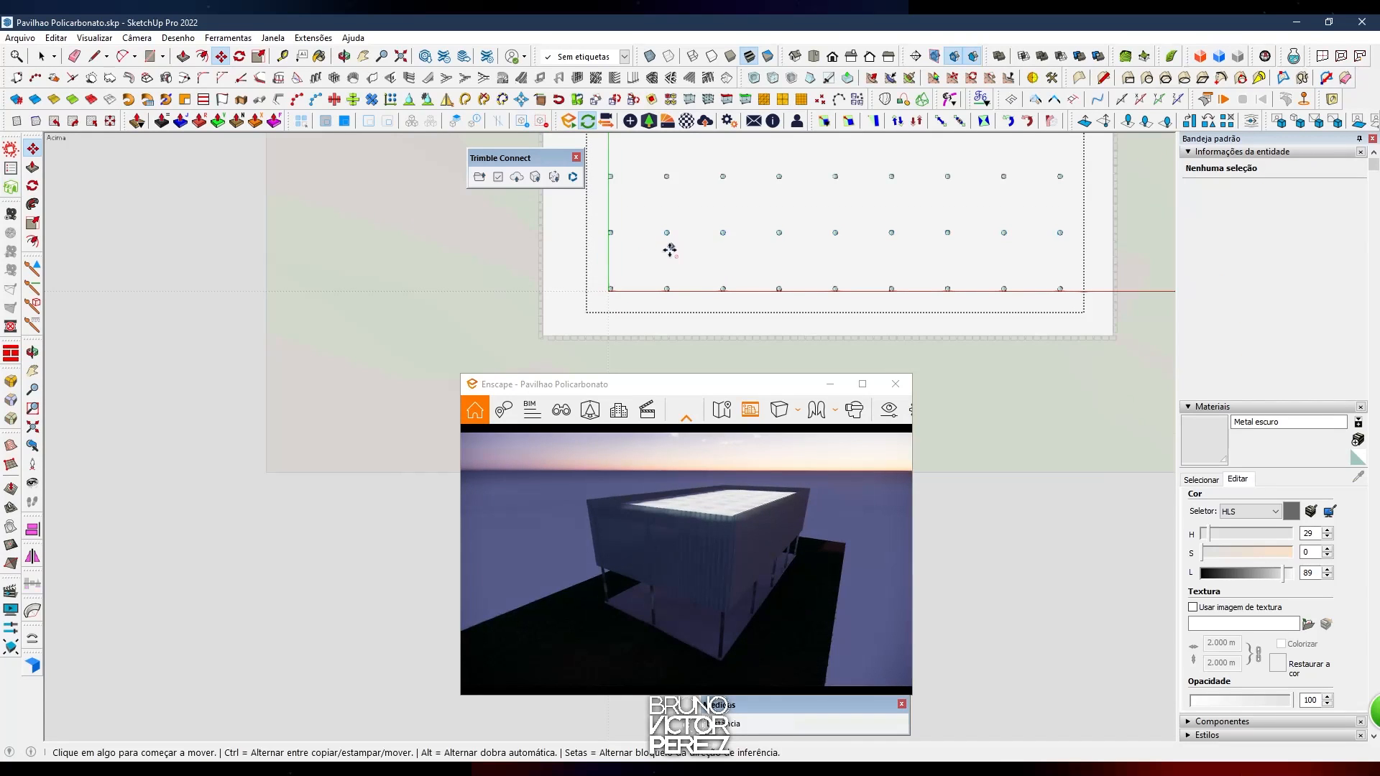
scroll(671, 247, "down", 3)
scroll(660, 191, "up", 1)
type("4x")
key("Return")
key("space")
left_click(689, 149)
left_click(641, 174)
scroll(591, 278, "up", 3)
key("a")
scroll(573, 279, "up", 1)
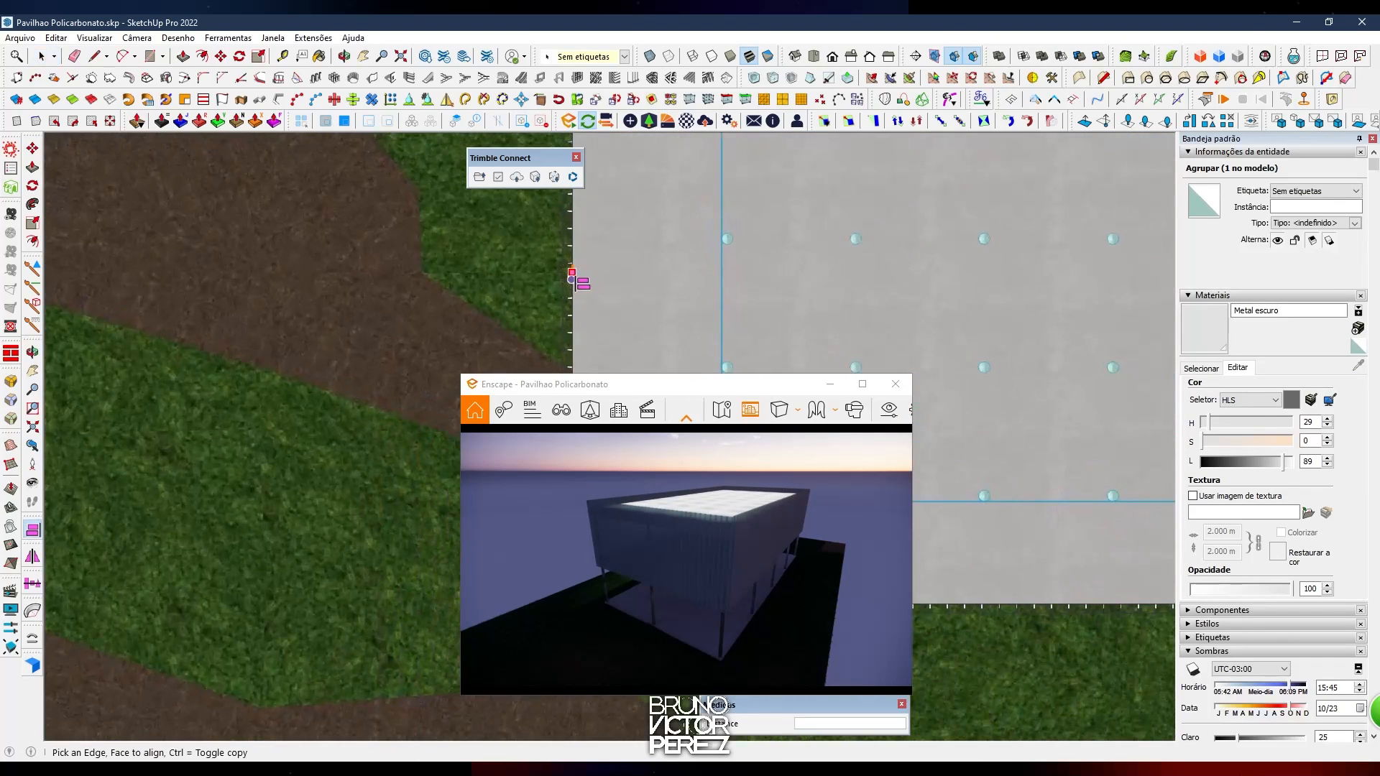
scroll(575, 273, "down", 3)
key("space")
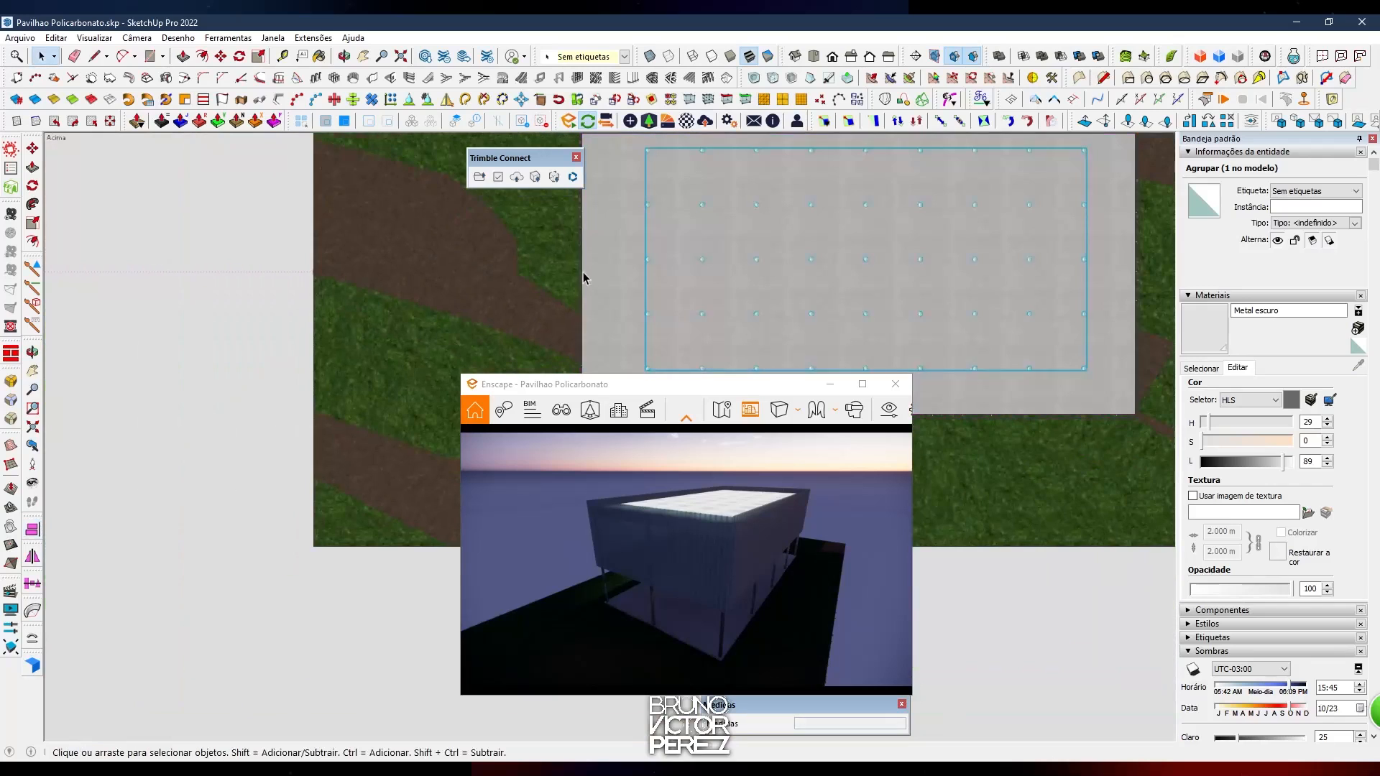
Delete the polycarbonate panel at the building's end and align the spotlight group with the roof slab's long edge
left_click(580, 272)
scroll(624, 248, "down", 5)
scroll(635, 328, "up", 2)
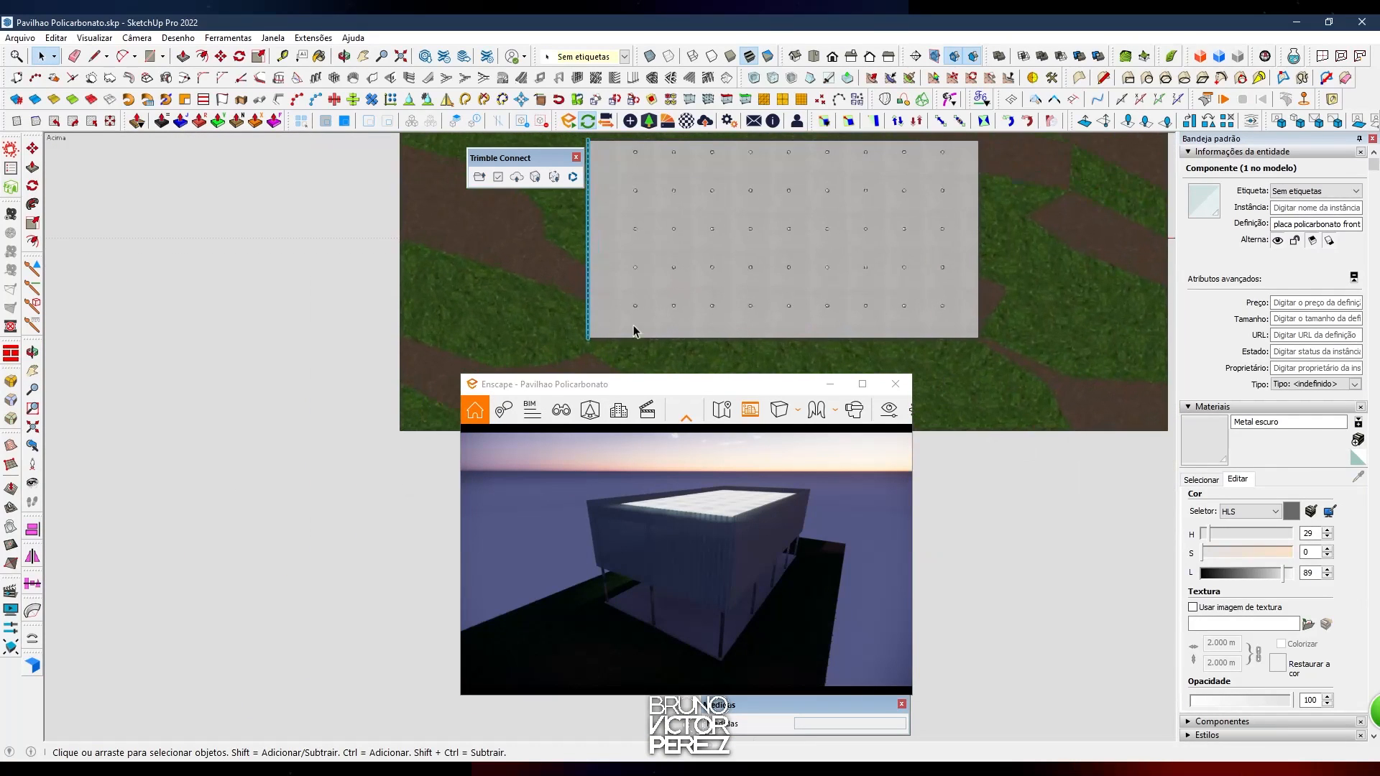
key("Delete")
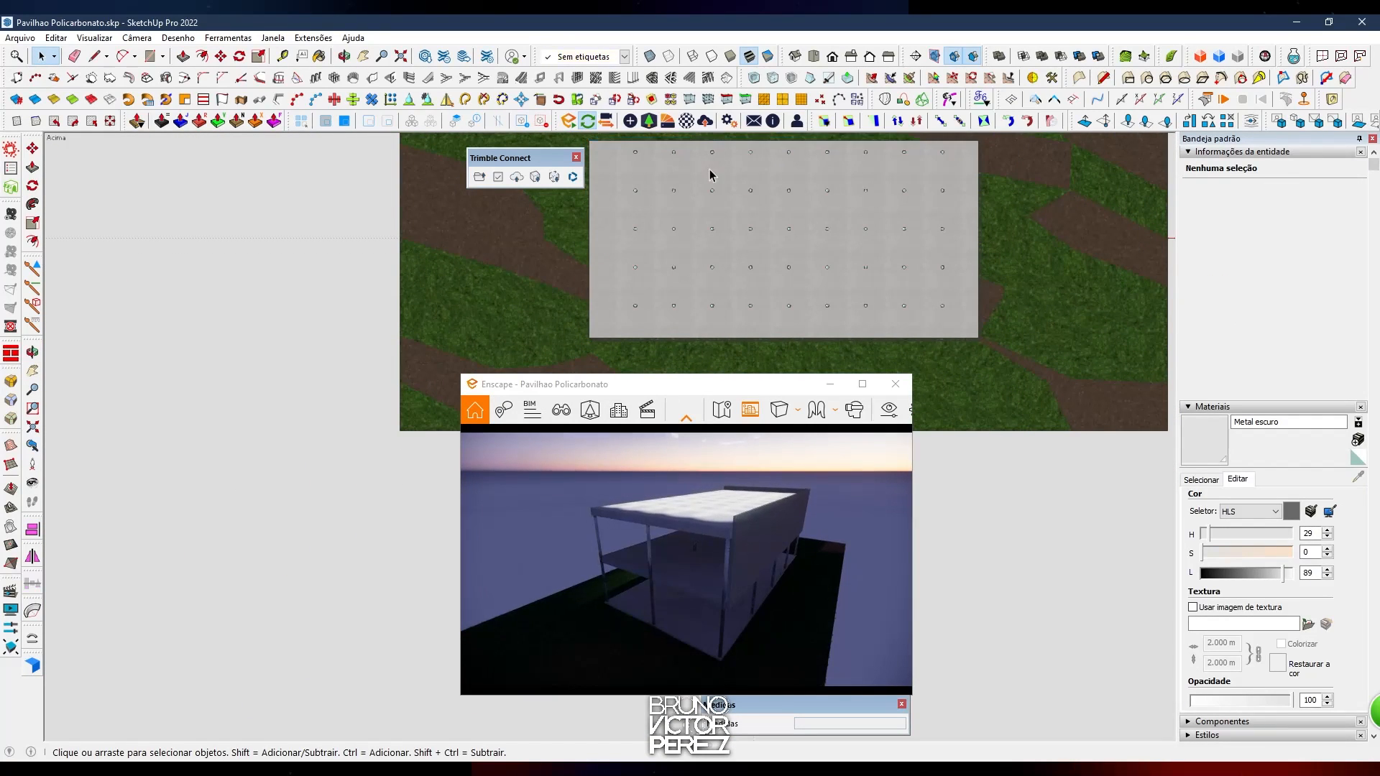
key("a")
left_click(785, 143)
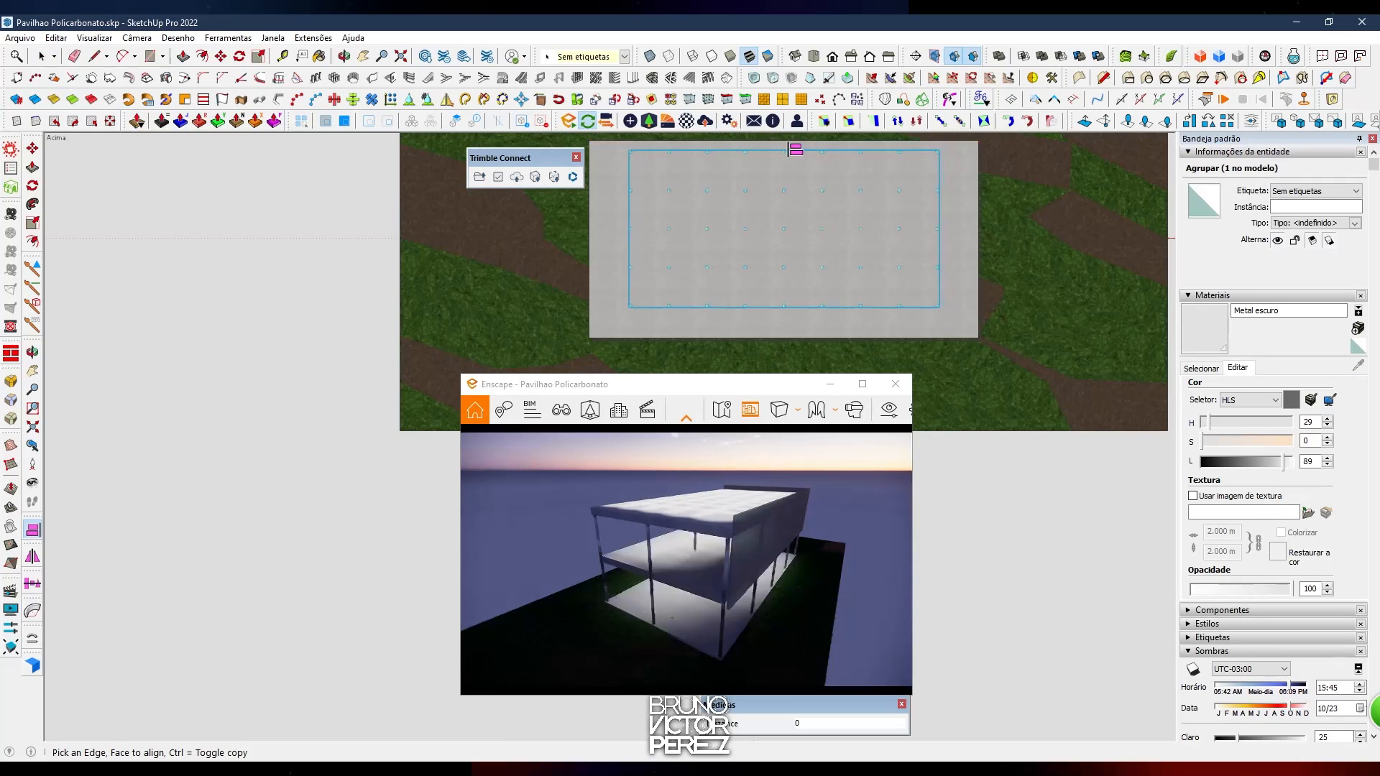
Lower the spotlight group to the underside of the roof slab, with a final .01 m move along the blue axis
mouse_move(594, 308)
middle_mouse_down()
mouse_move(527, 271)
mouse_move(536, 226)
mouse_move(563, 230)
middle_mouse_up()
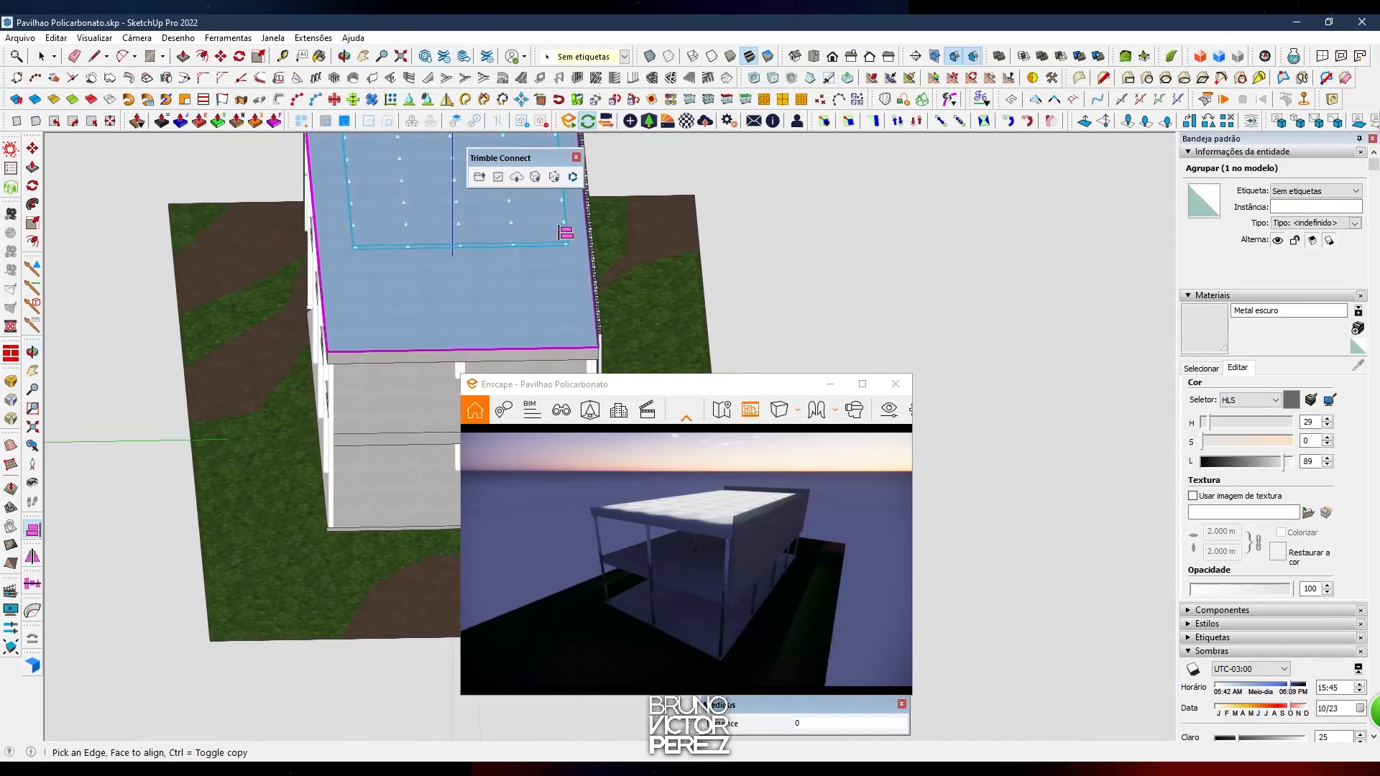
key("m")
scroll(564, 214, "up", 2)
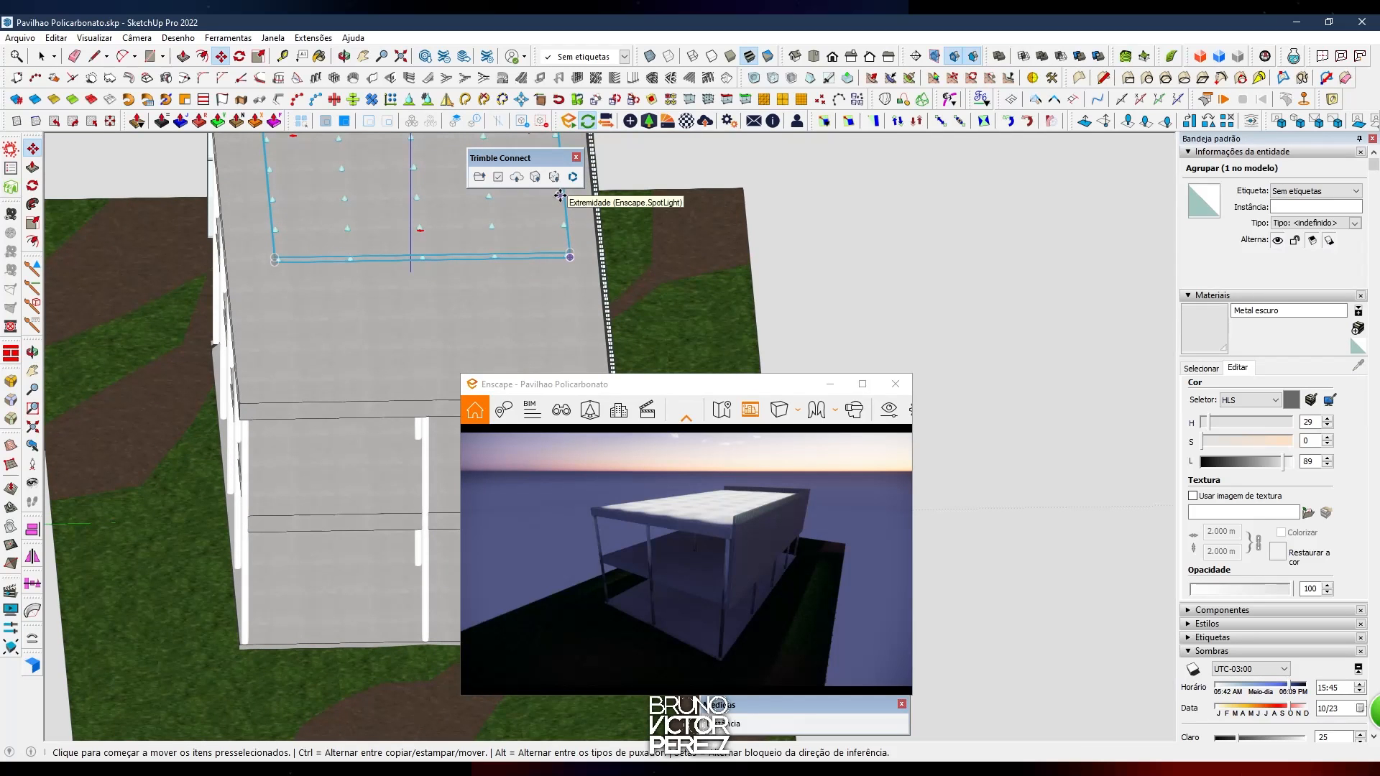
scroll(564, 216, "up", 3)
middle_click_drag(366, 364, 547, 210)
key("m")
scroll(546, 211, "up", 4)
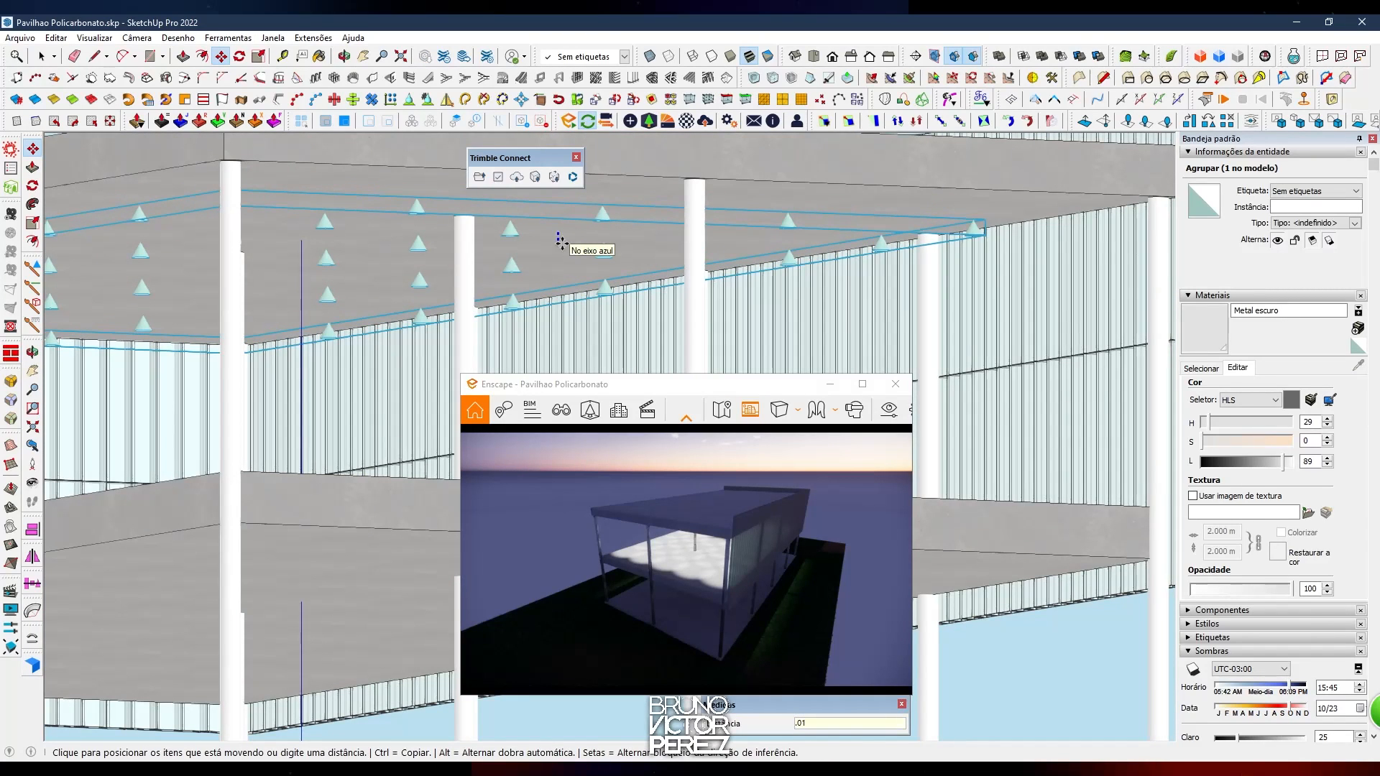
key("Return")
Load the IES profile 1.IES from the ILUMINAÇÃO folder onto the spotlights inside the group
double_click(603, 213)
left_click(601, 207)
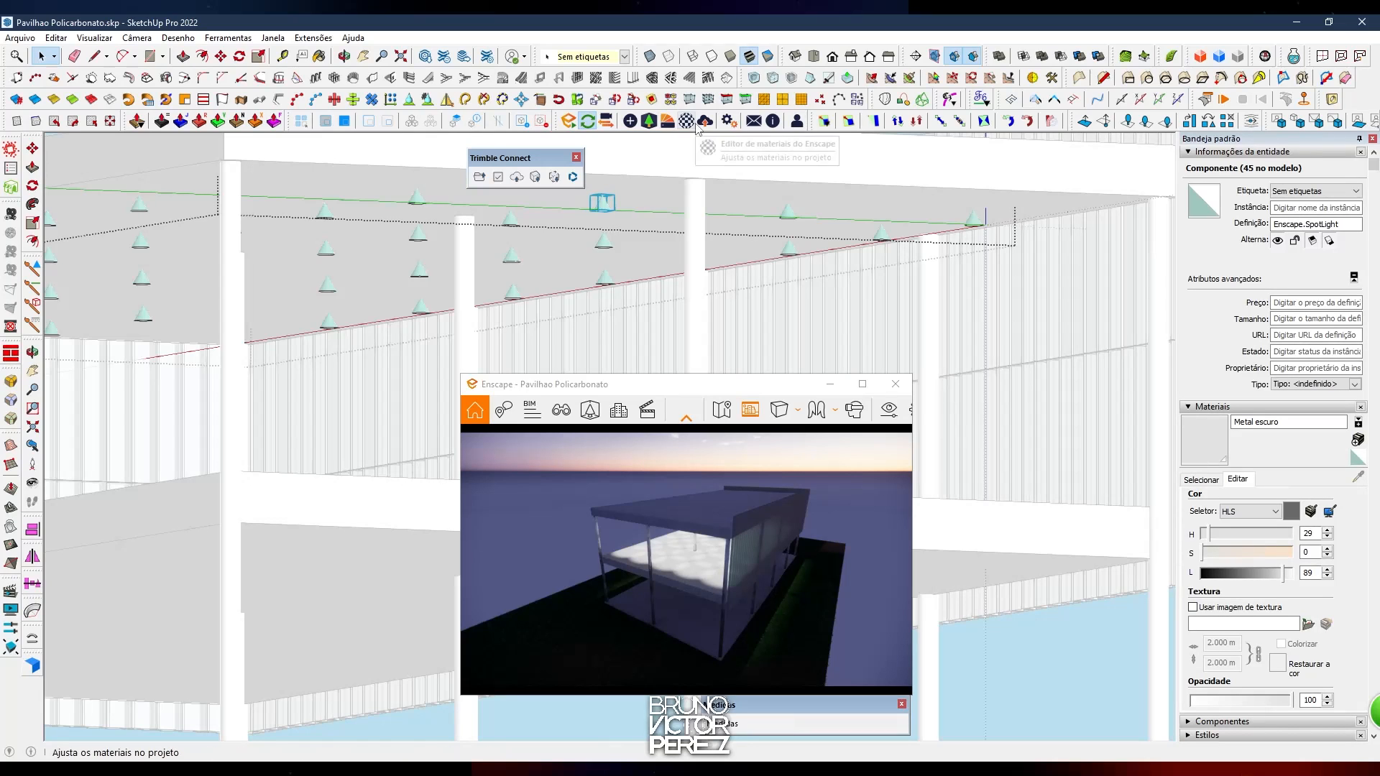
left_click(631, 121)
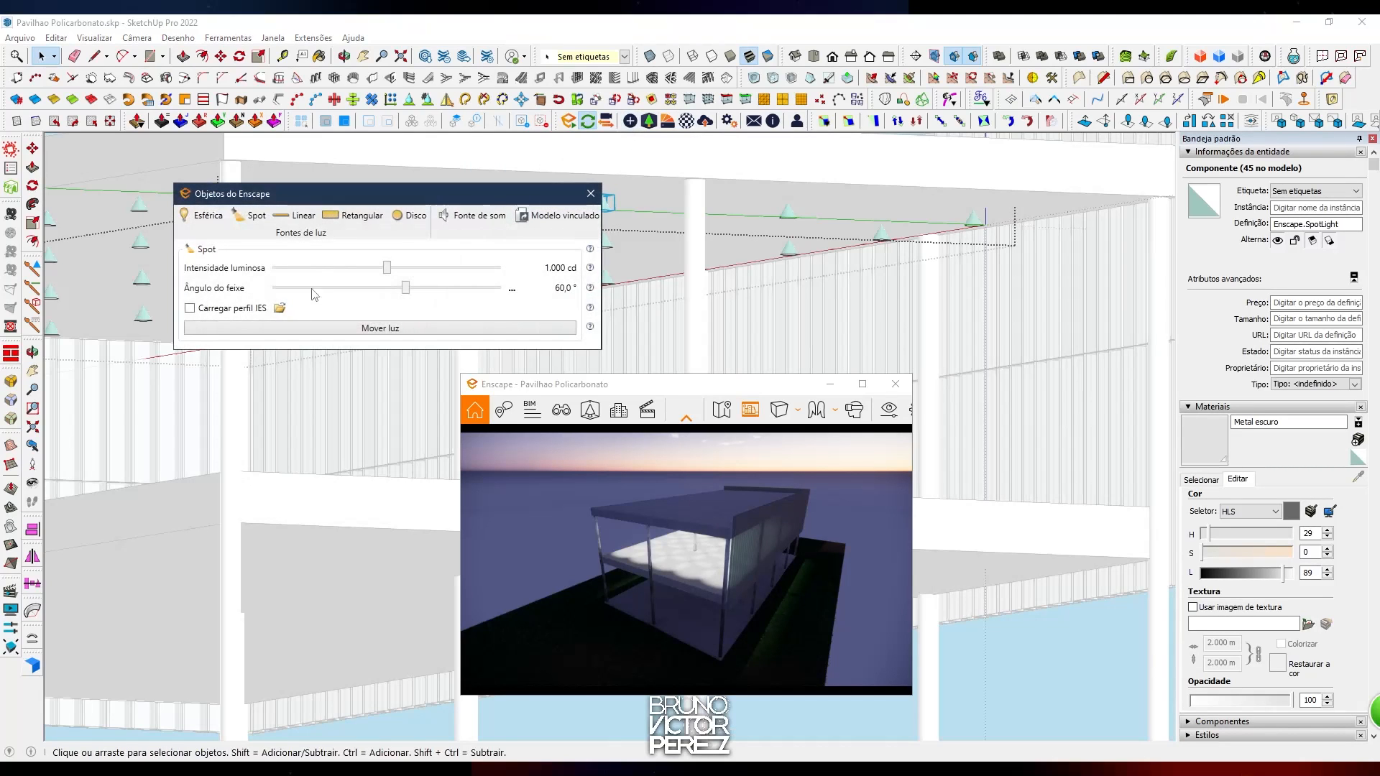
left_click(280, 308)
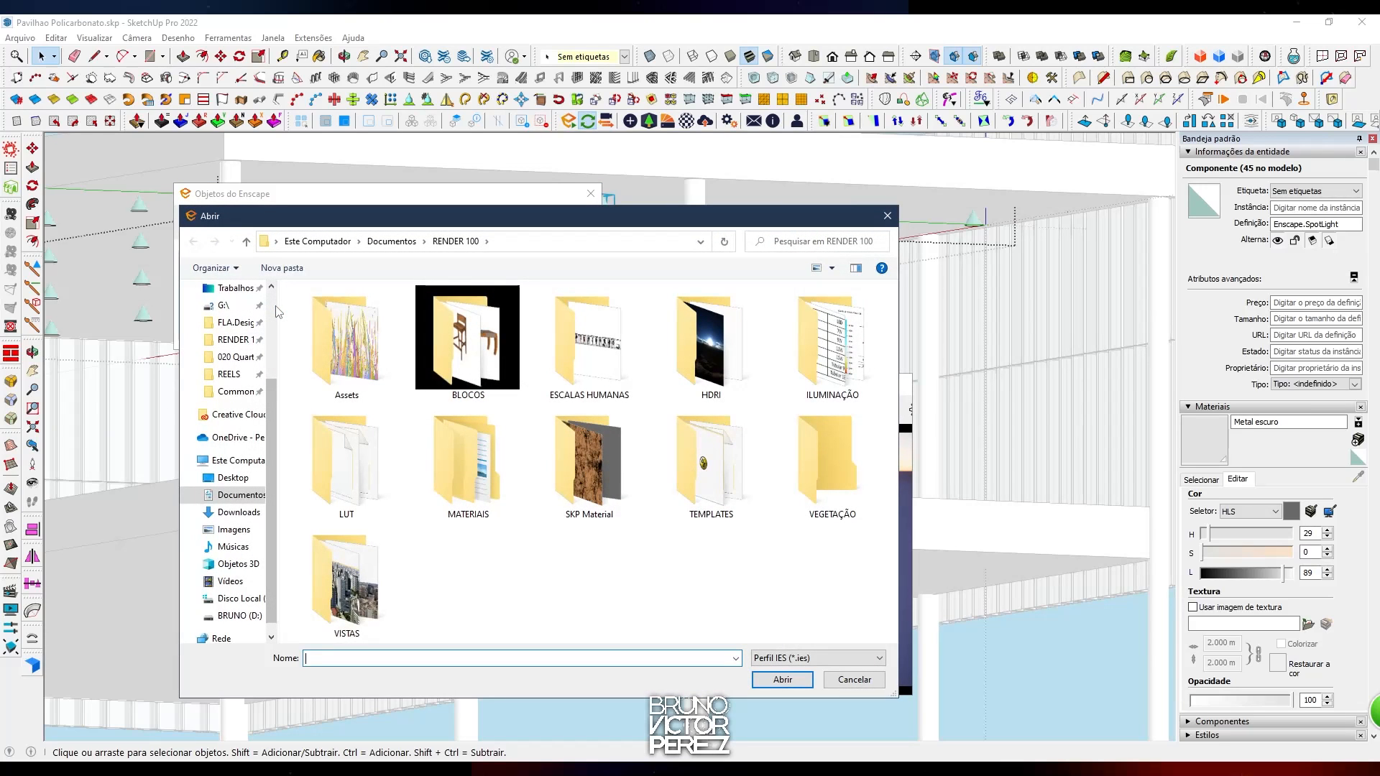
double_click(832, 338)
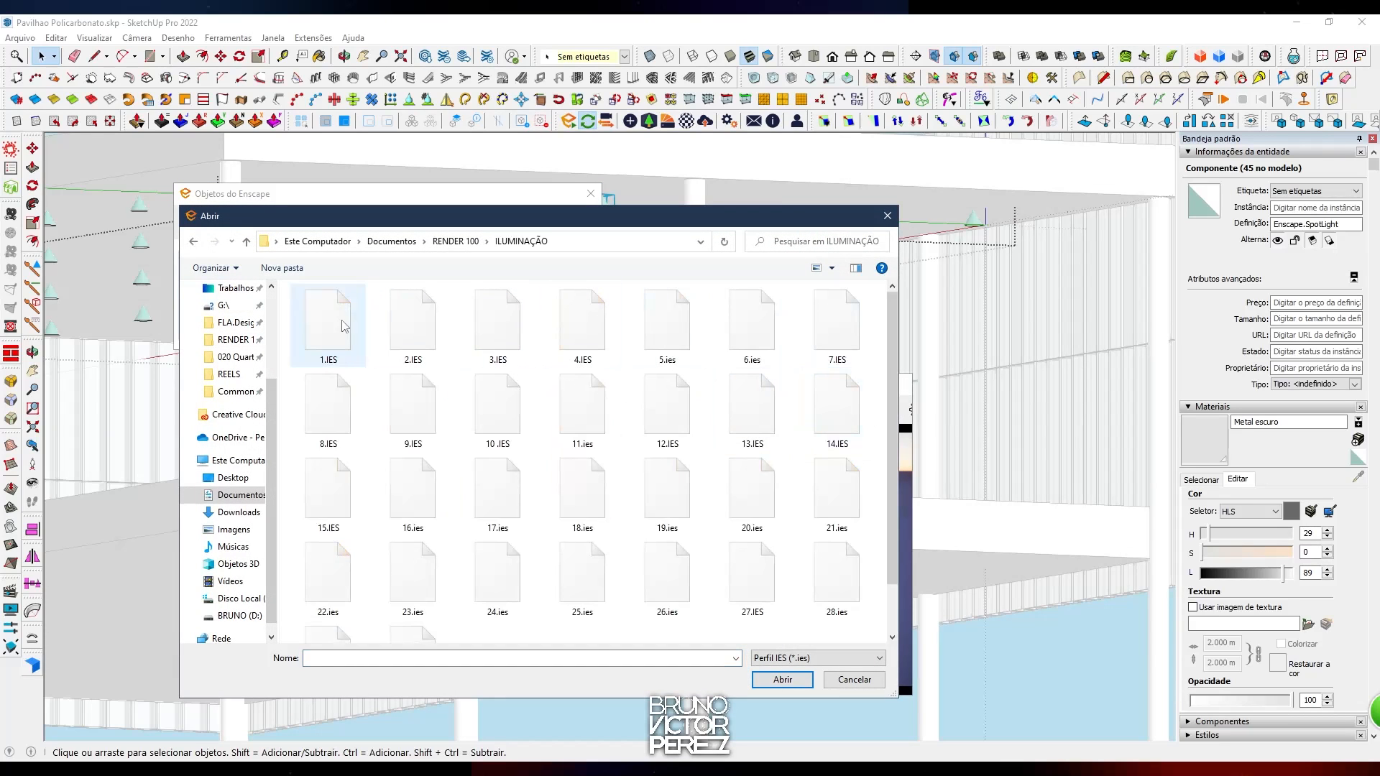
left_click(783, 680)
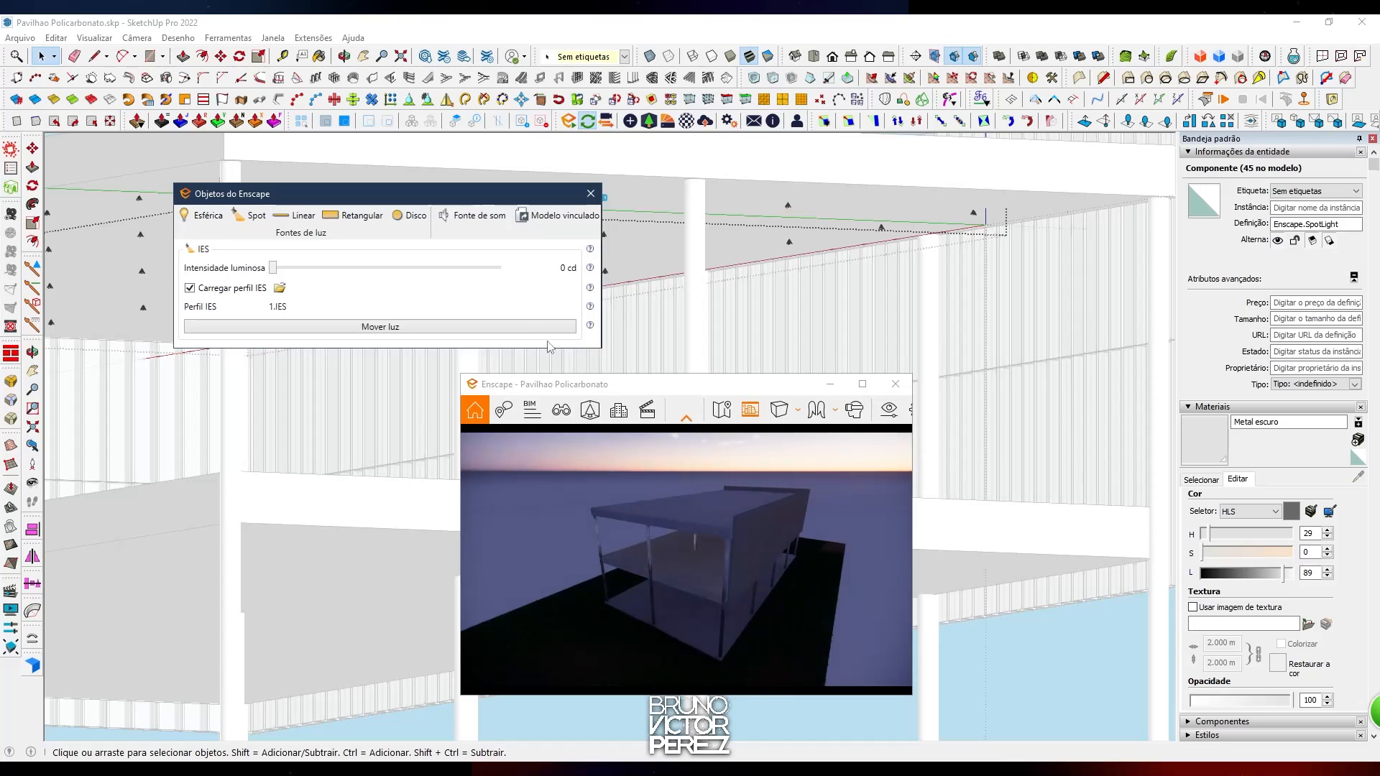
Set the luminous intensity of the IES spotlights to 800 cd
left_click_drag(365, 273, 396, 274)
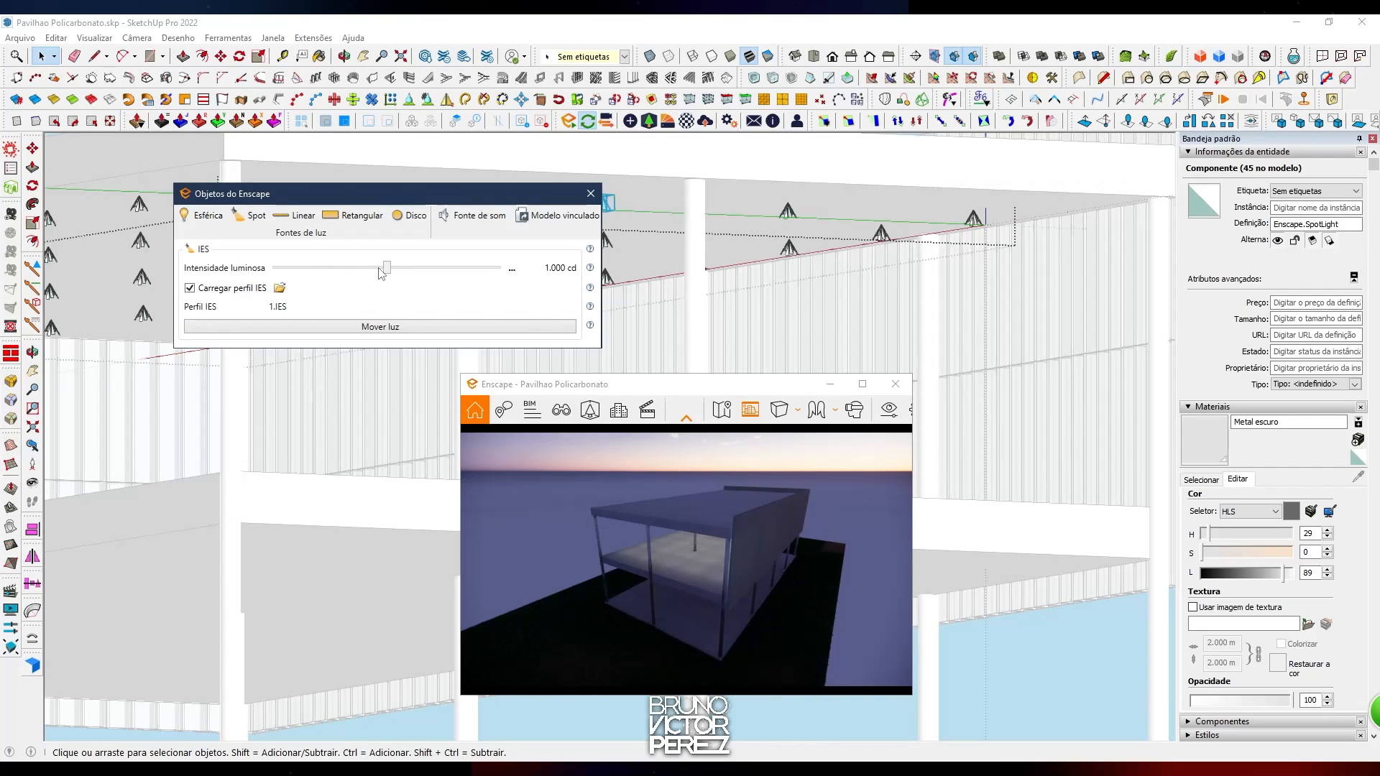
left_click_drag(382, 277, 377, 276)
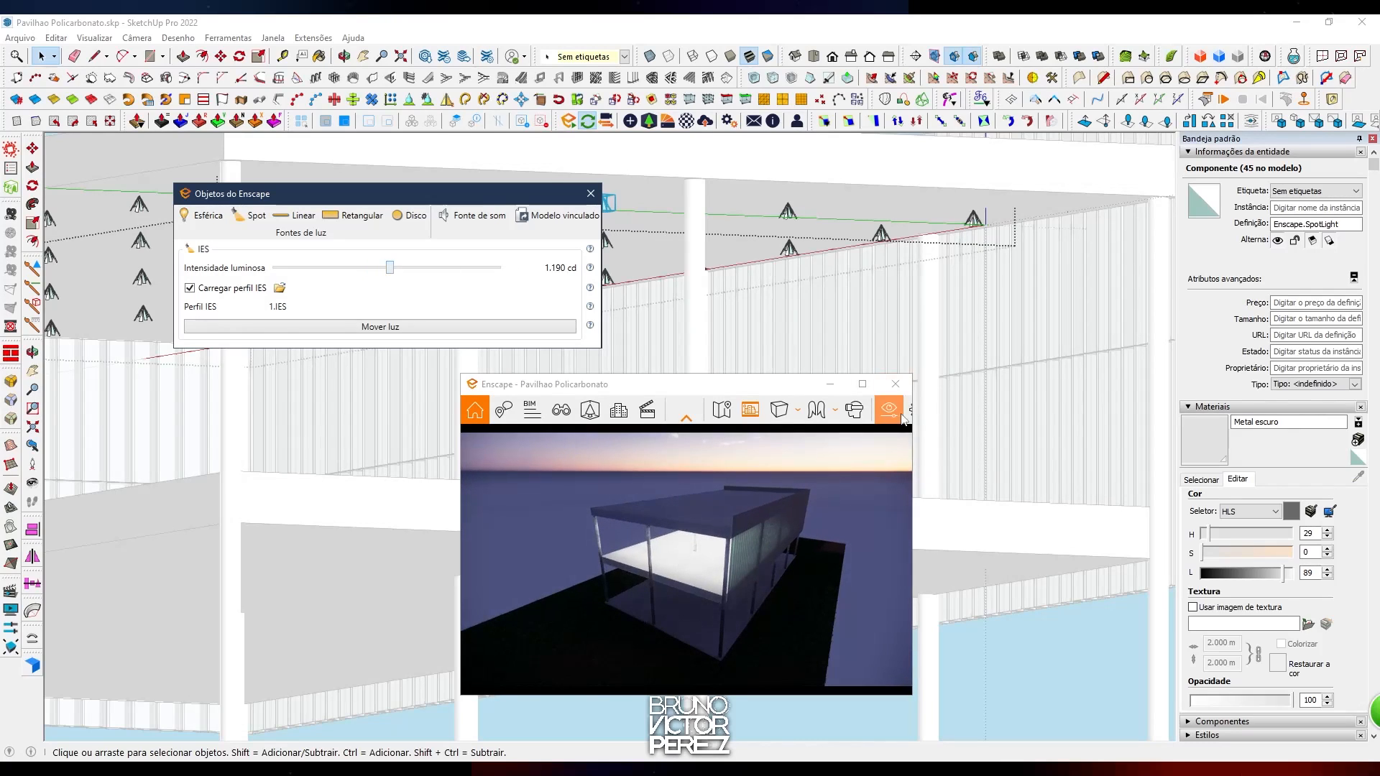
left_click(488, 290)
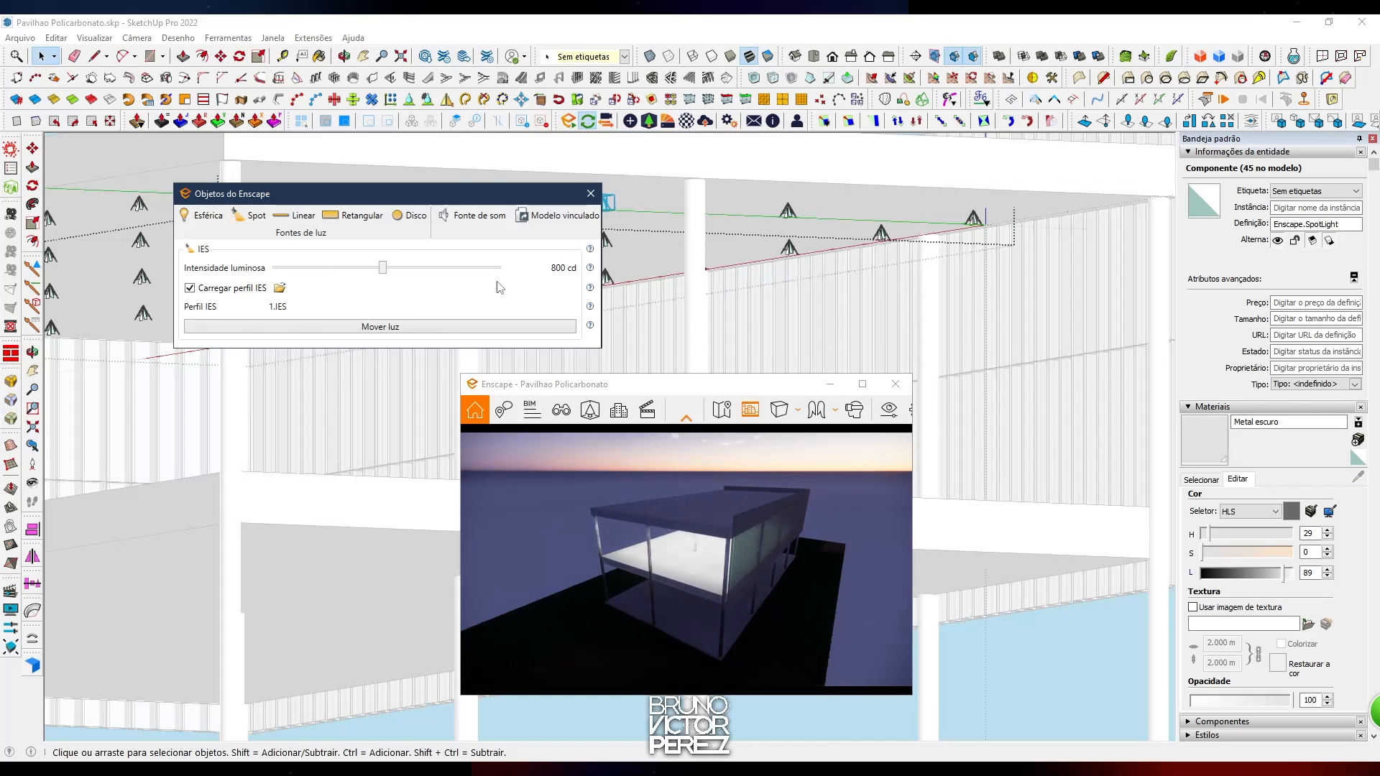
Leave the spotlight group, unhide all geometry, and view the lit facade from a lower angle in the render
left_click(652, 259)
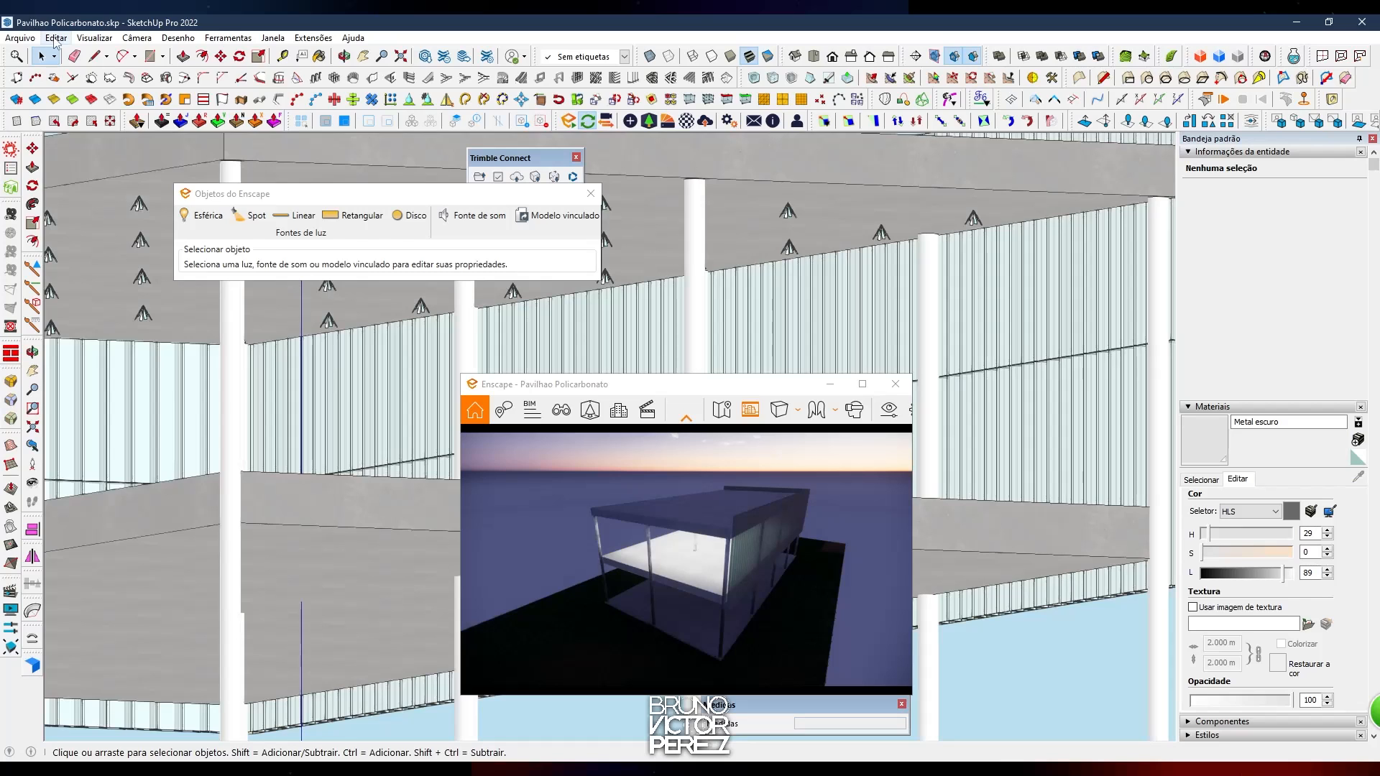
left_click(56, 39)
mouse_move(209, 268)
left_click(339, 291)
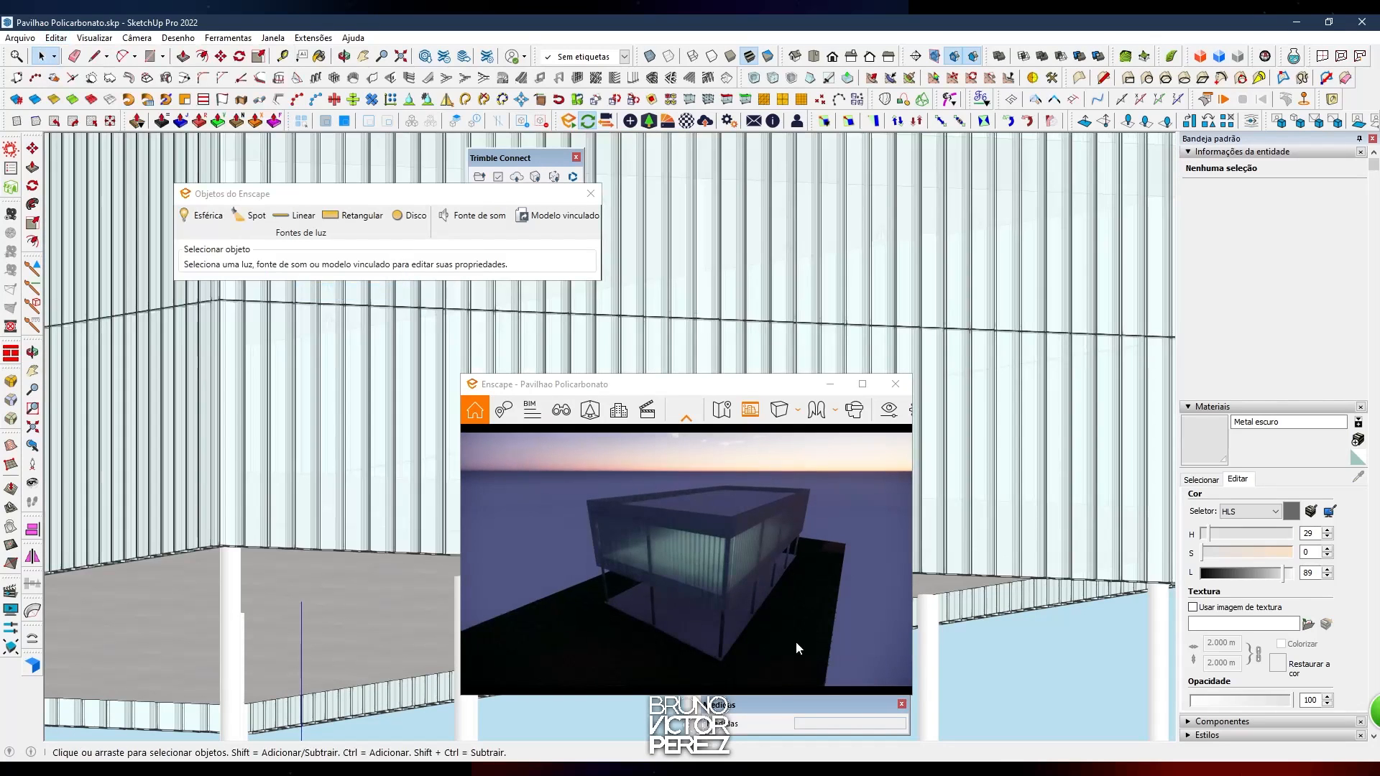
right_click_drag(687, 575, 686, 522)
scroll(737, 568, "down", 3)
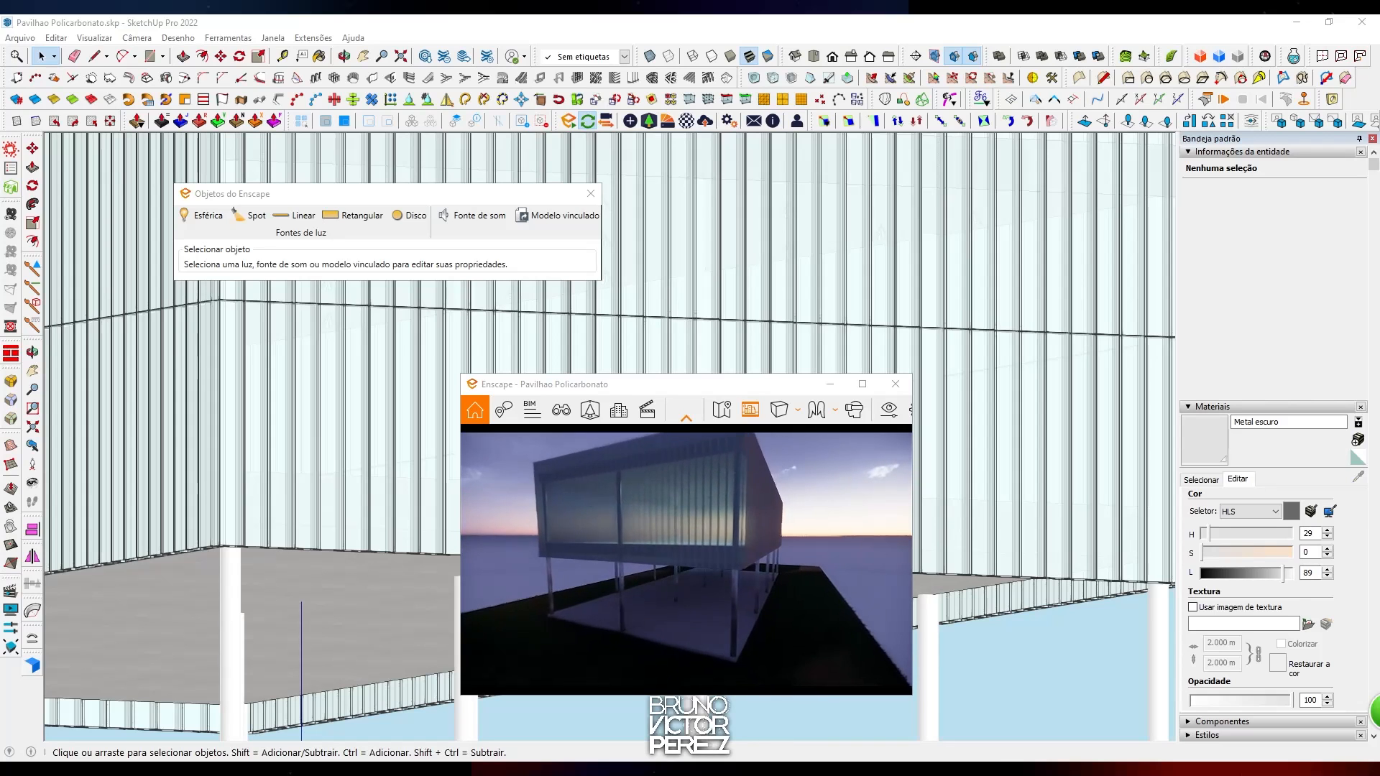
Temporarily hide the roof to examine an IES spotlight's settings inside the group, closing the group and unhiding all geometry when done
mouse_move(481, 345)
middle_mouse_down()
mouse_move(419, 350)
mouse_move(306, 458)
mouse_move(313, 443)
mouse_move(320, 464)
middle_mouse_up()
scroll(314, 442, "down", 4)
double_click(335, 416)
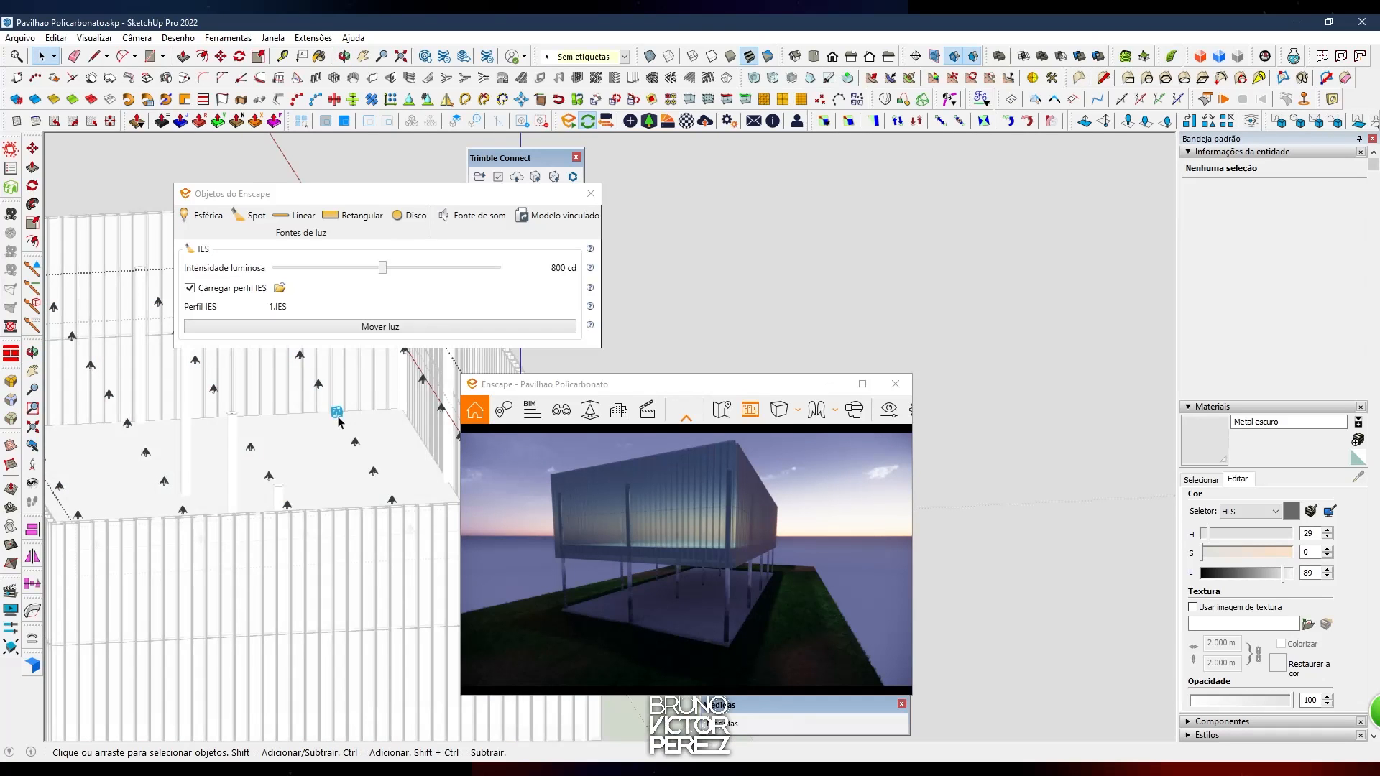
left_click_drag(387, 277, 396, 279)
left_click(372, 403)
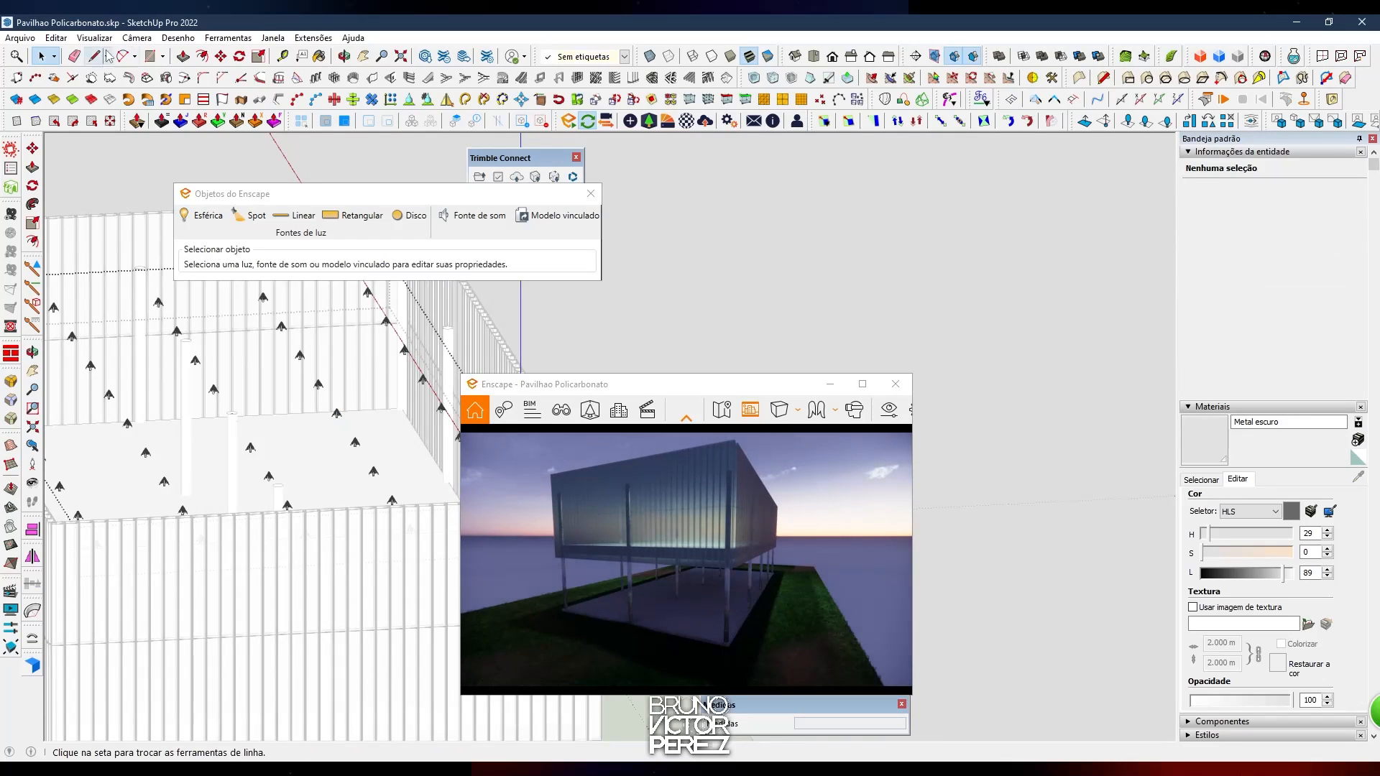
key("Escape")
left_click(56, 38)
mouse_move(251, 259)
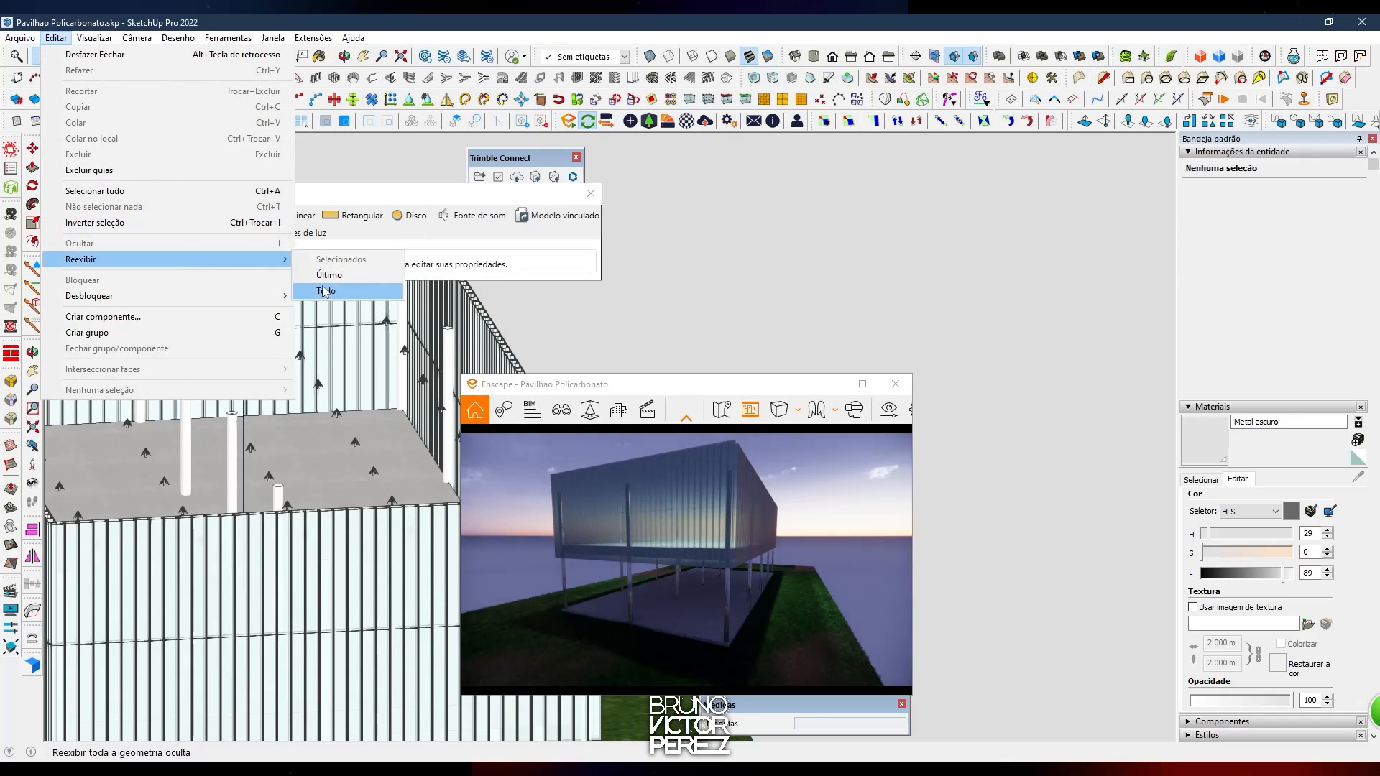
left_click(323, 292)
Face the pavilion's front in the render and sweep the time of day from night through daytime to about 9 in the morning
right_click_drag(763, 569, 877, 563)
right_click_drag(692, 584, 749, 558)
key("i")
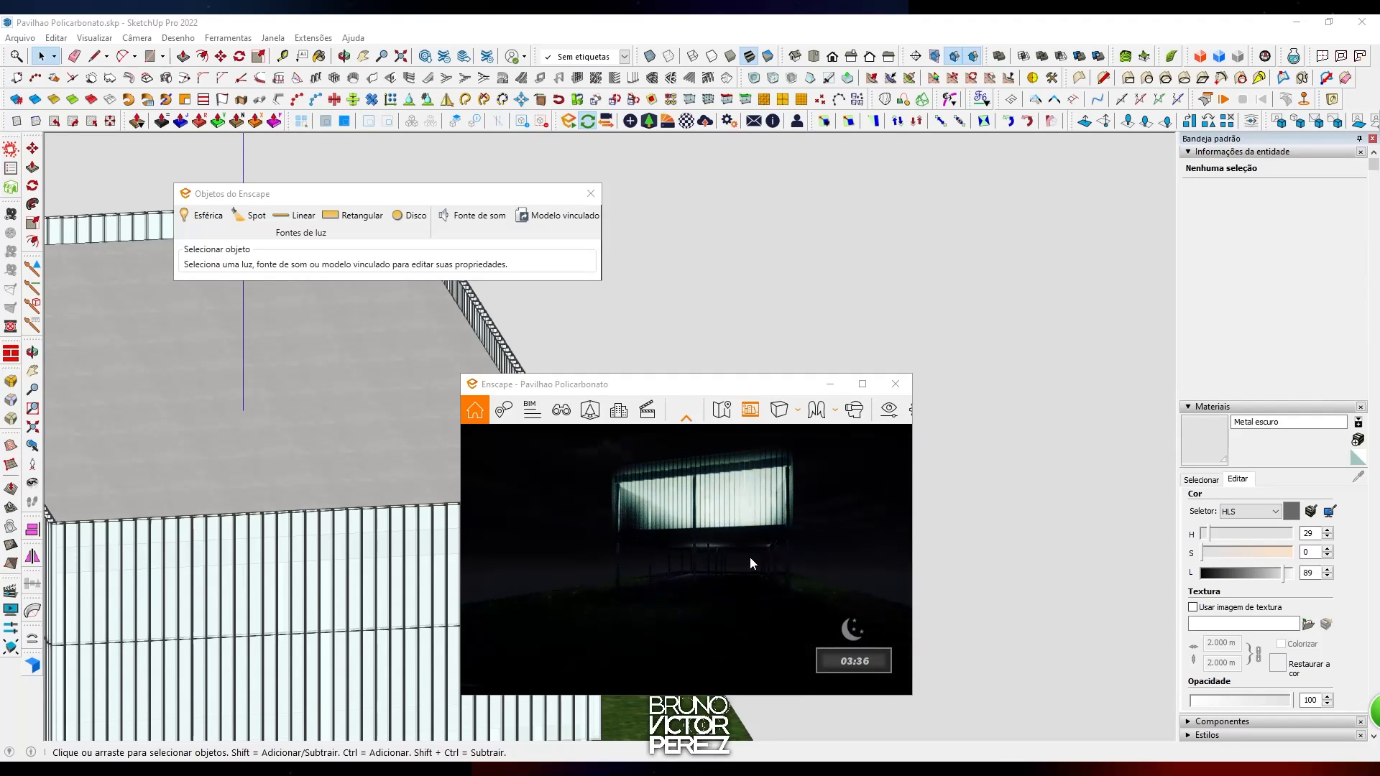
key("u")
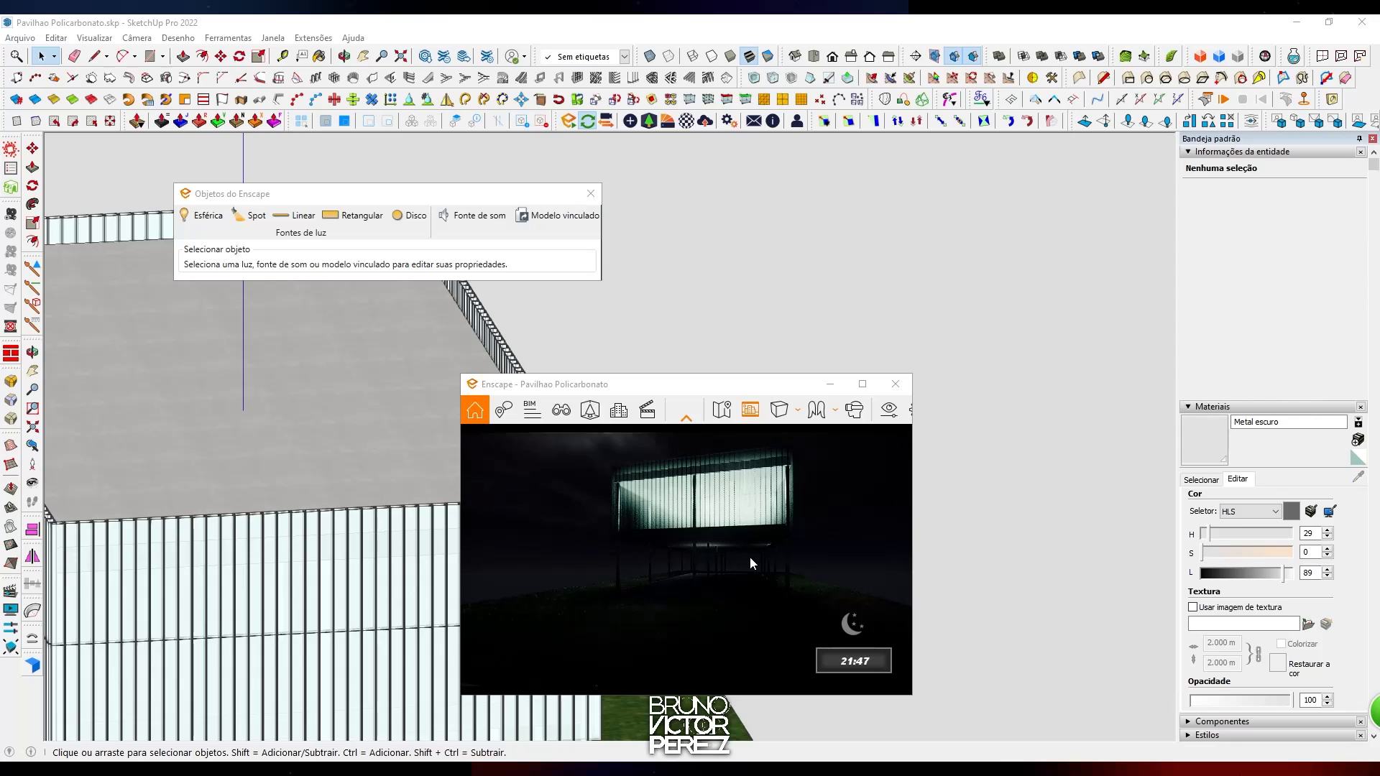
key("u")
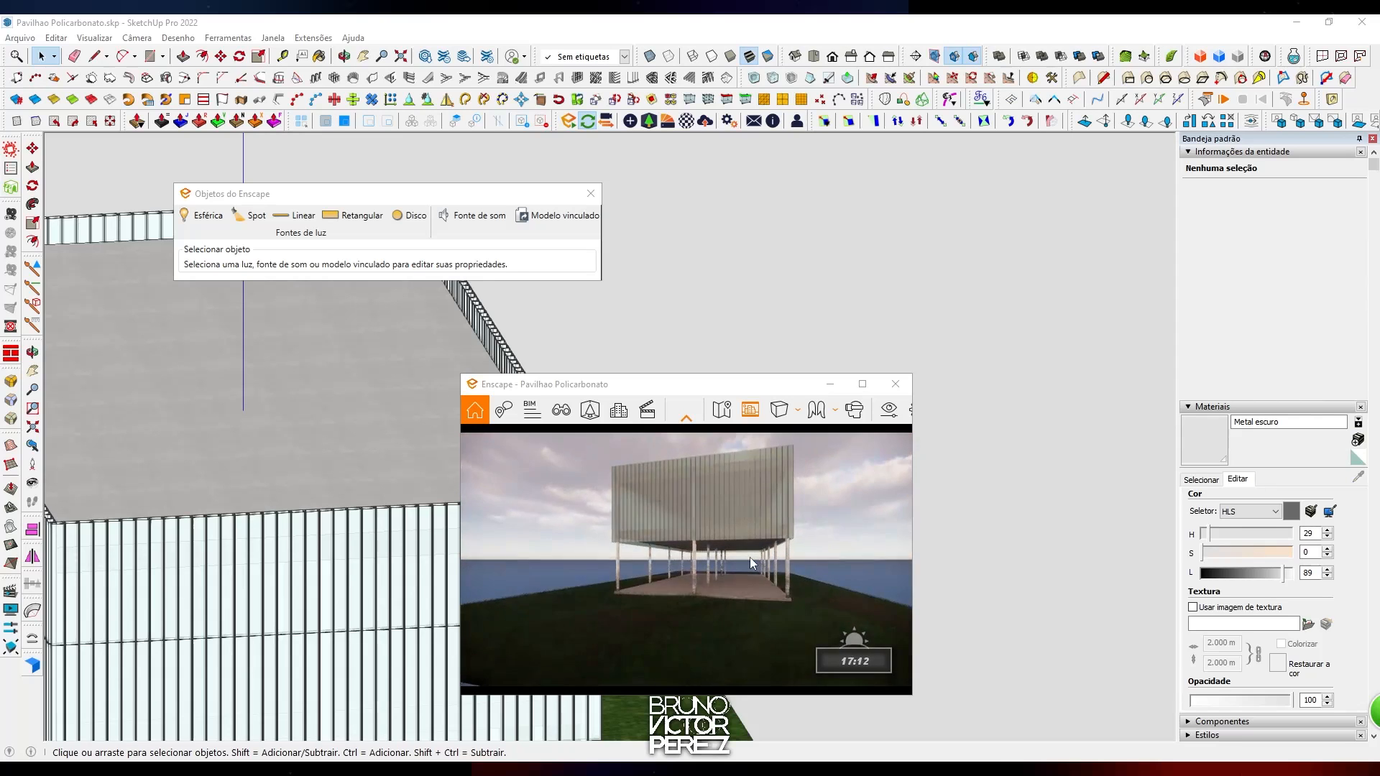
key("u")
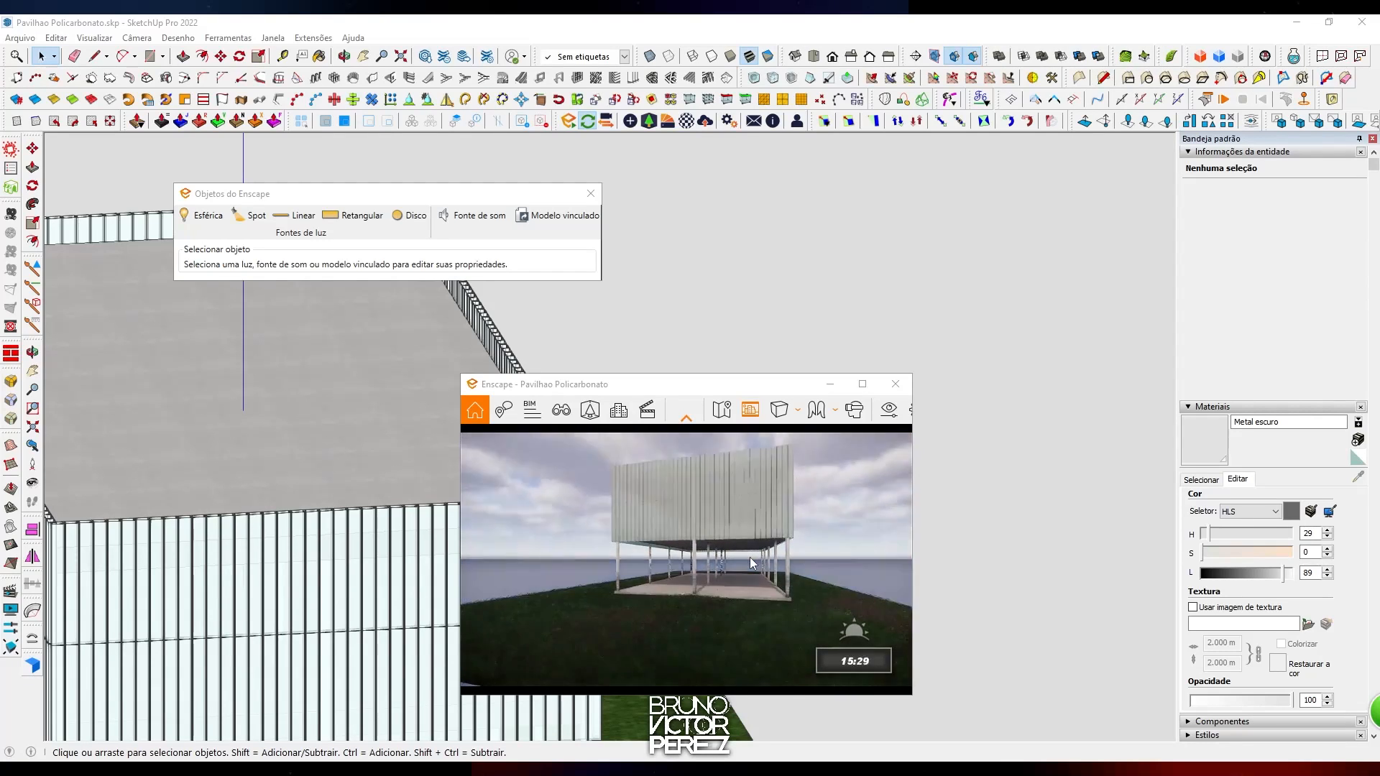
key("u")
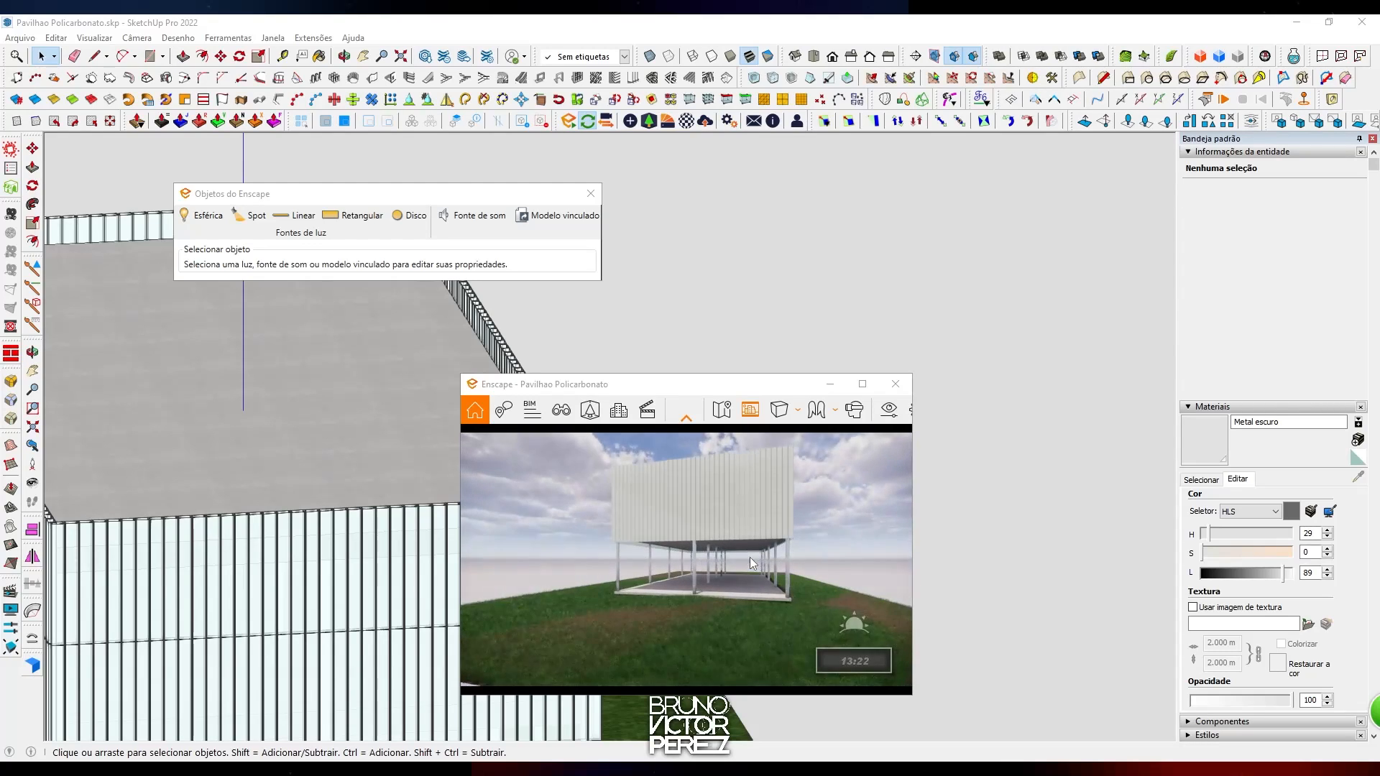
key("u")
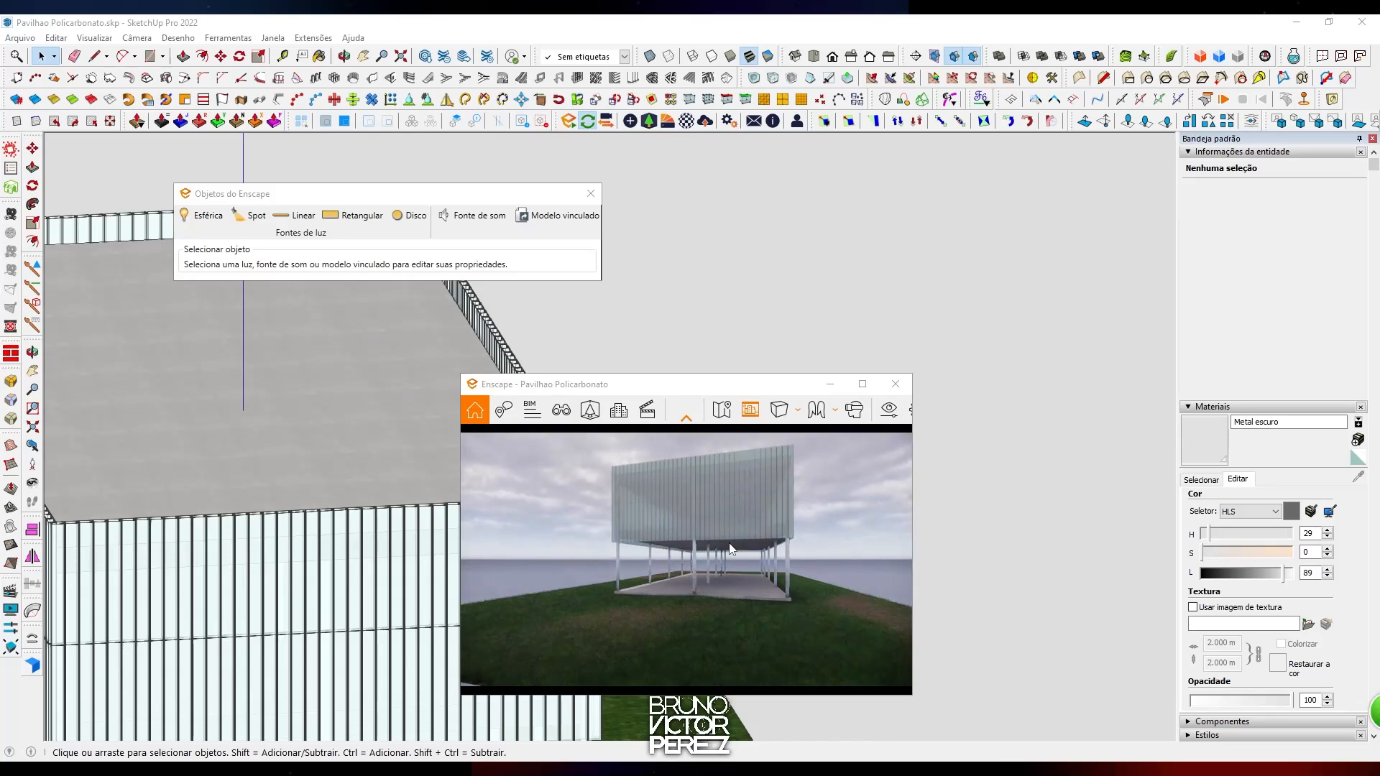
key("u")
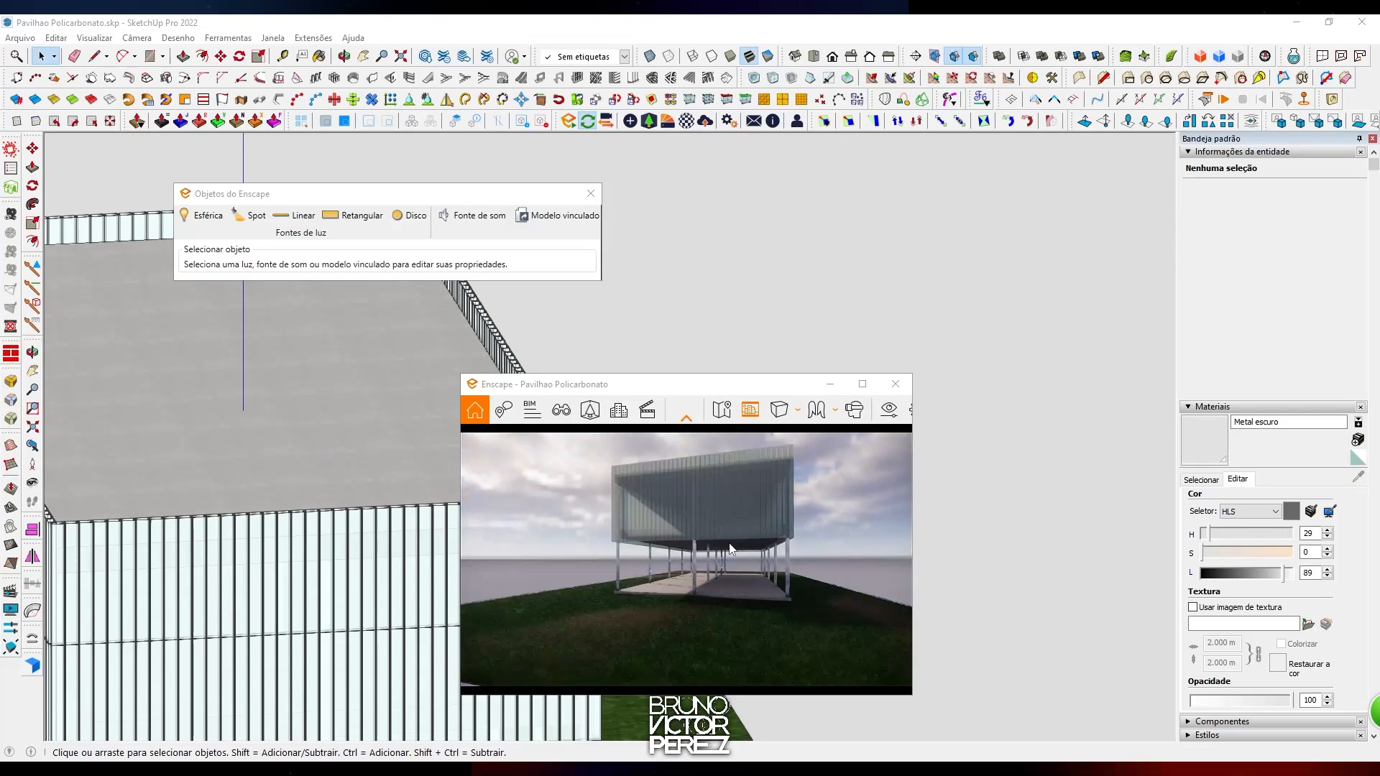
key("u")
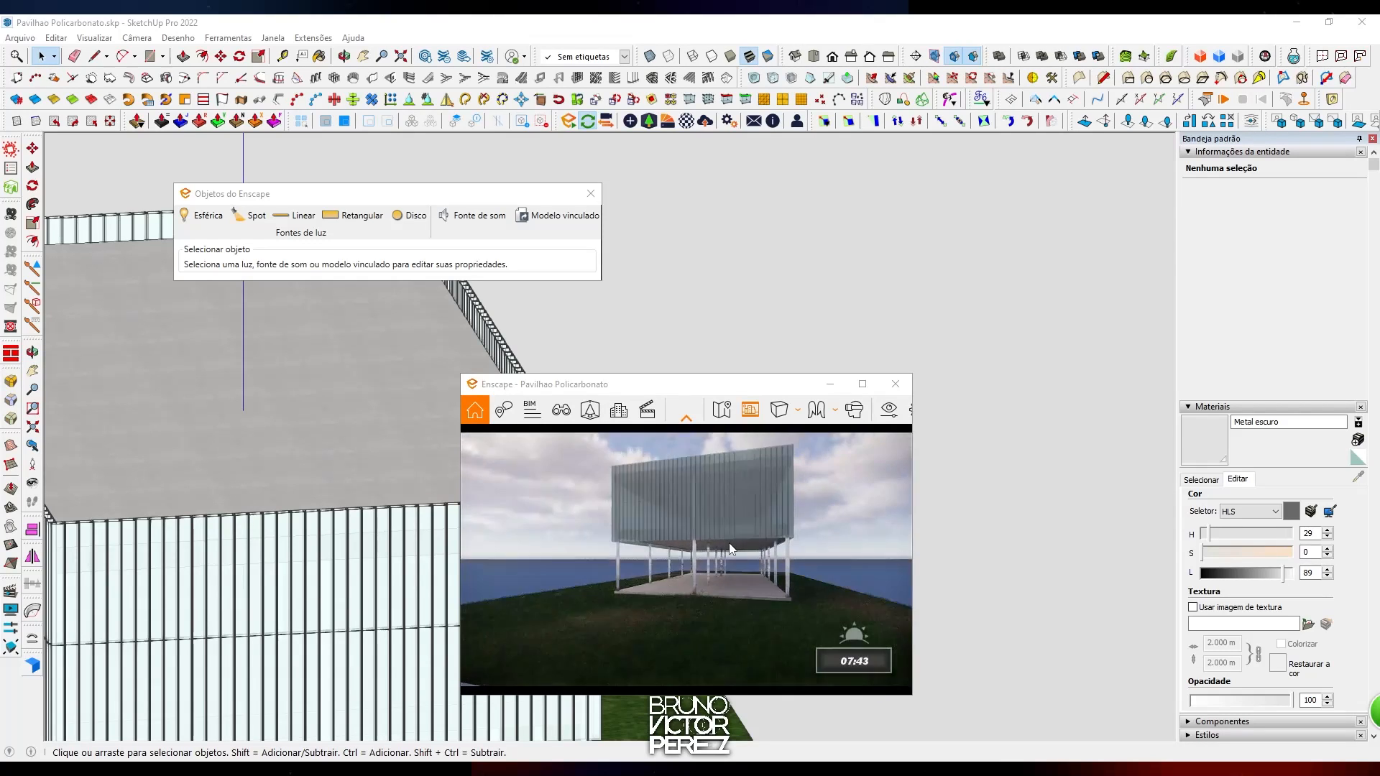
key("i")
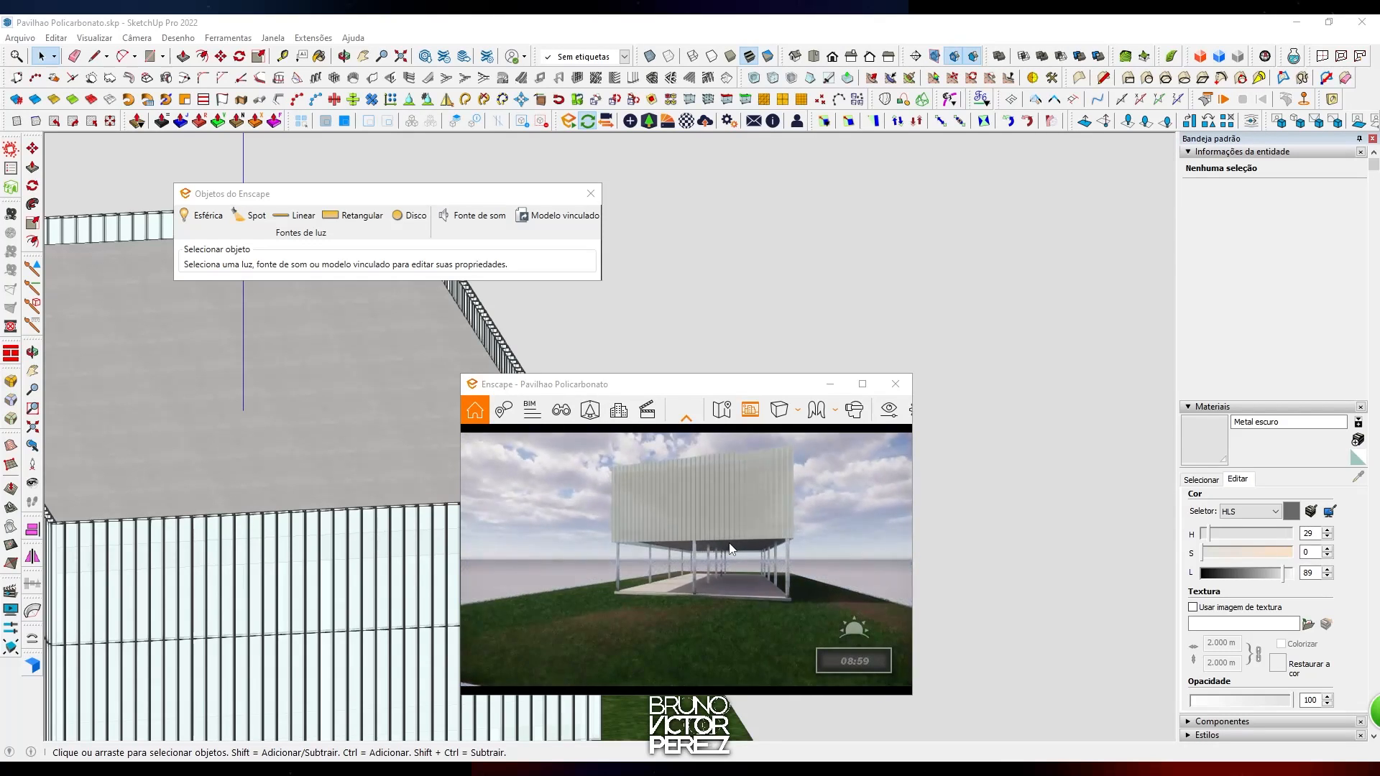
key("u")
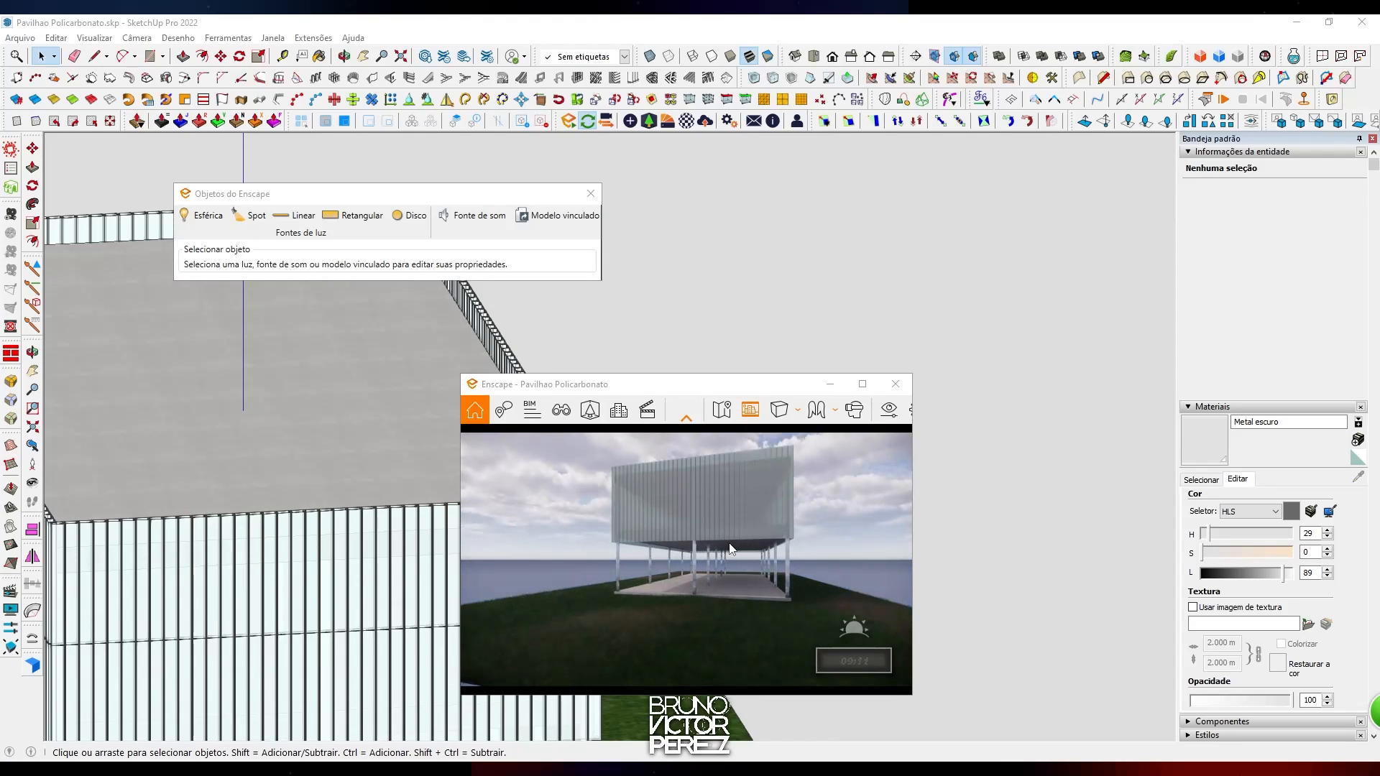
Frame the pavilion from its corner in the render and fine-tune the morning time of day around 08:21
right_click_drag(718, 532, 572, 532)
scroll(701, 568, "up", 5)
scroll(683, 559, "down", 5)
scroll(684, 560, "down", 2)
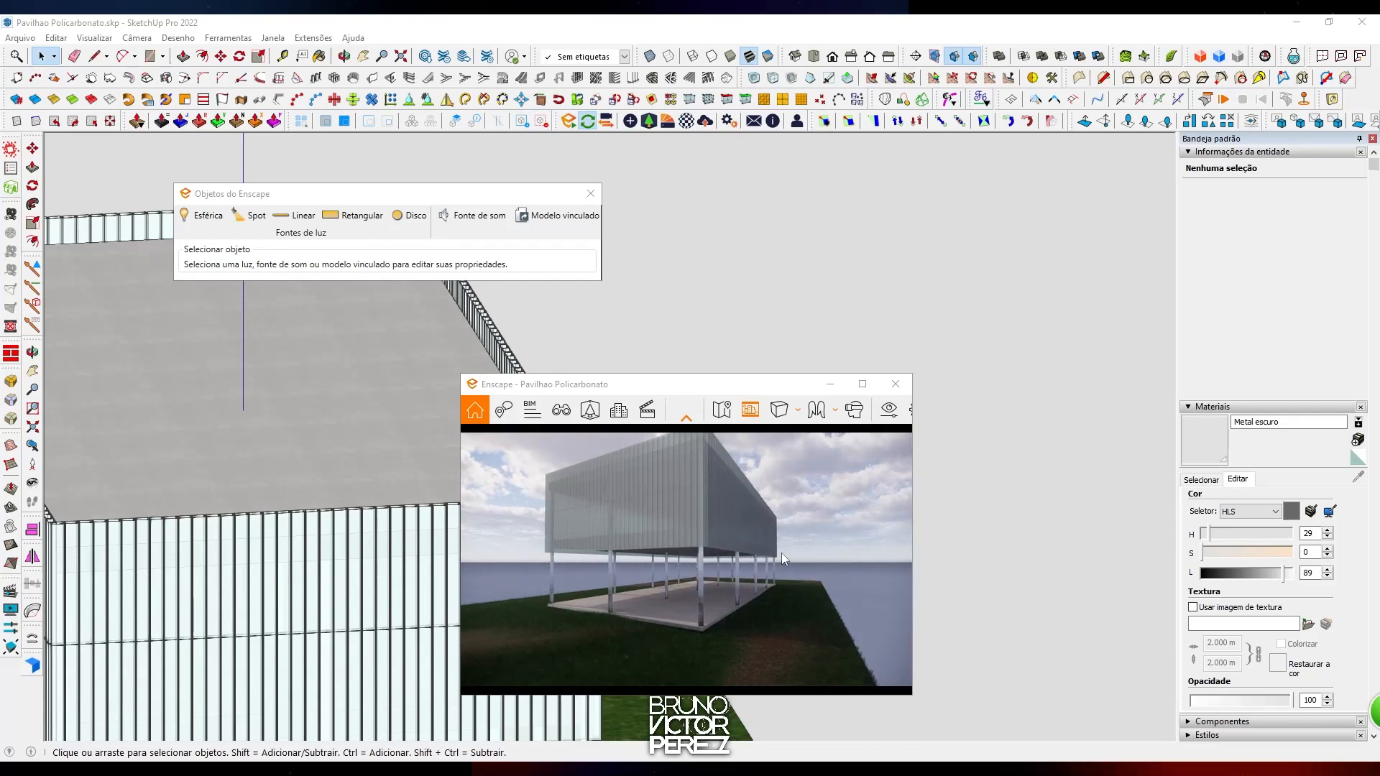
left_click(619, 410)
key("Escape")
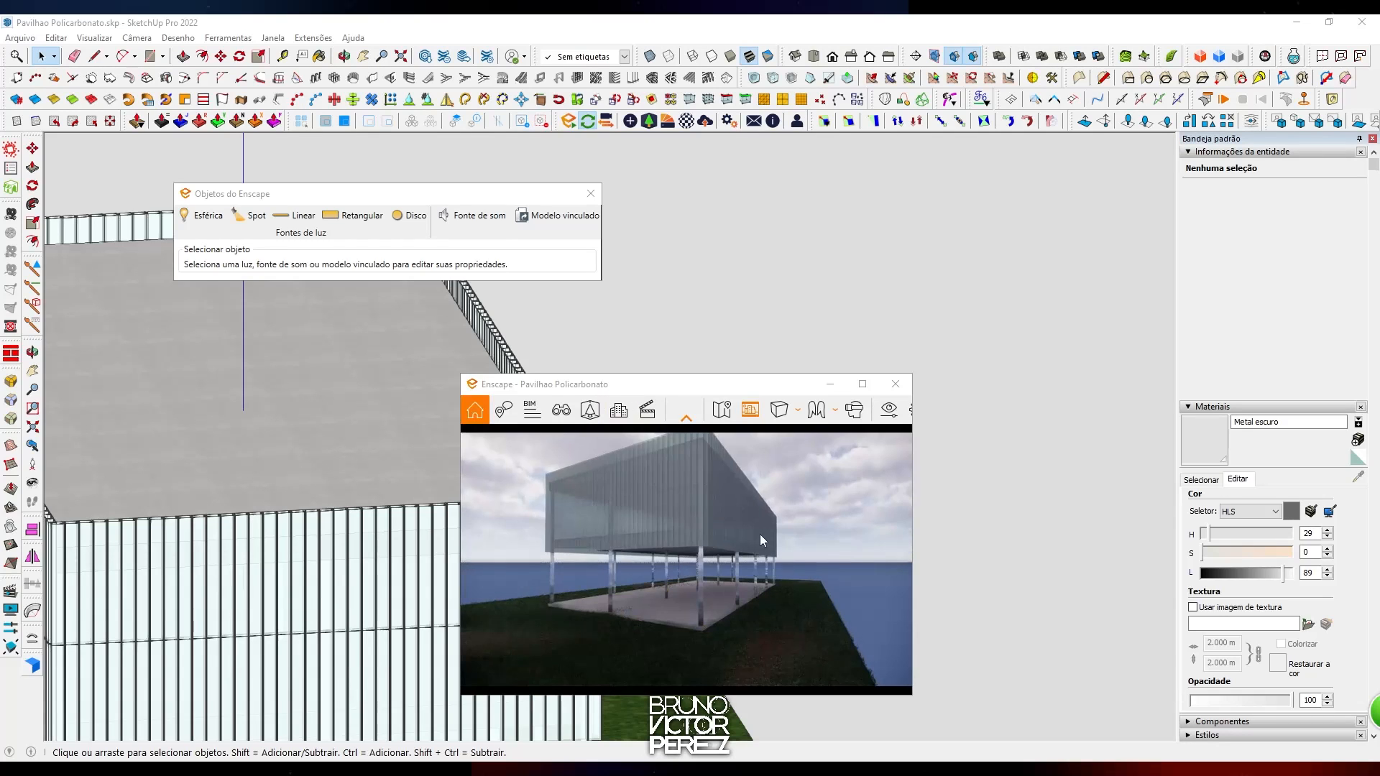
key("u")
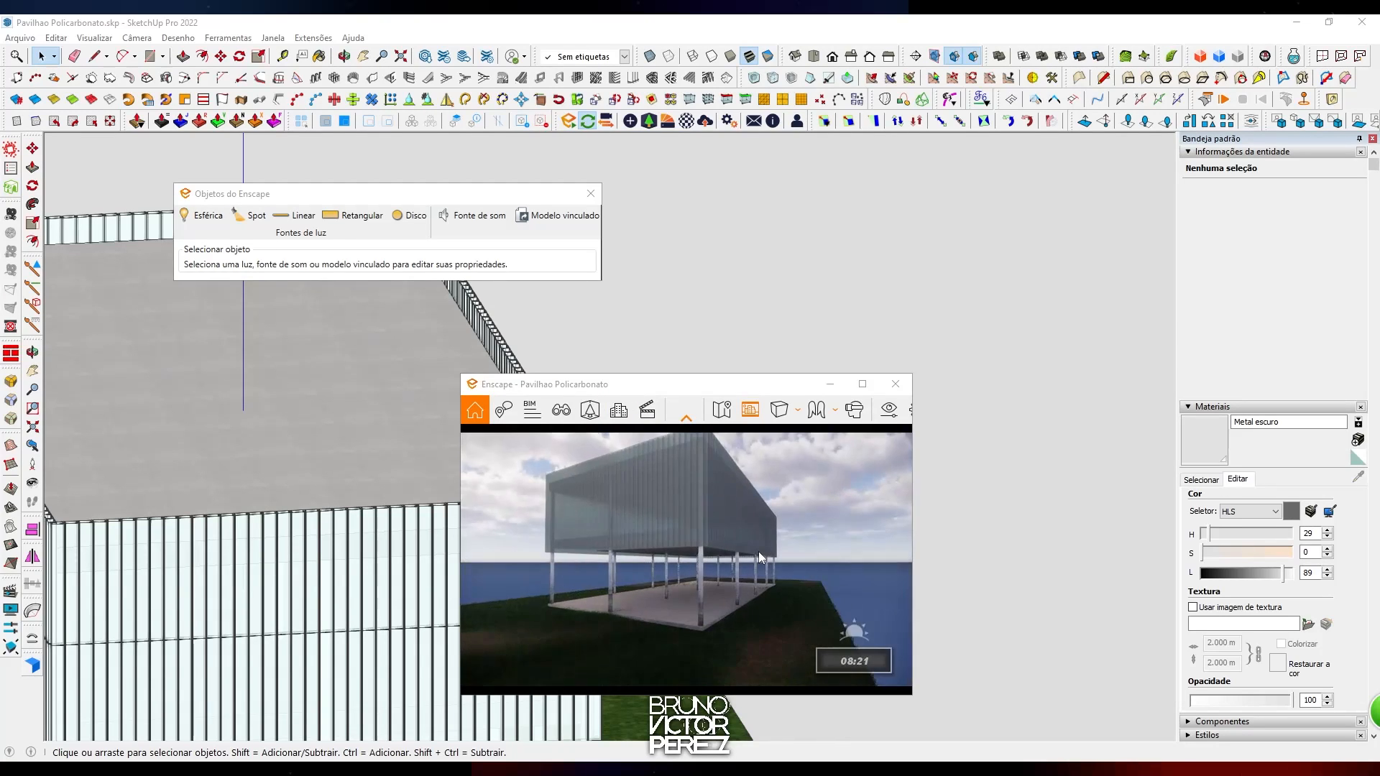
key("i")
key("u")
key("i")
key("u")
key("i")
Walk through the pavilion's interior in the render to examine the daylight through the polycarbonate, ending at an outside corner view
mouse_move(758, 550)
right_mouse_down()
mouse_move(870, 551)
mouse_move(719, 548)
mouse_move(794, 545)
mouse_move(758, 552)
right_mouse_up()
key("w")
key("w")
scroll(758, 552, "down", 10)
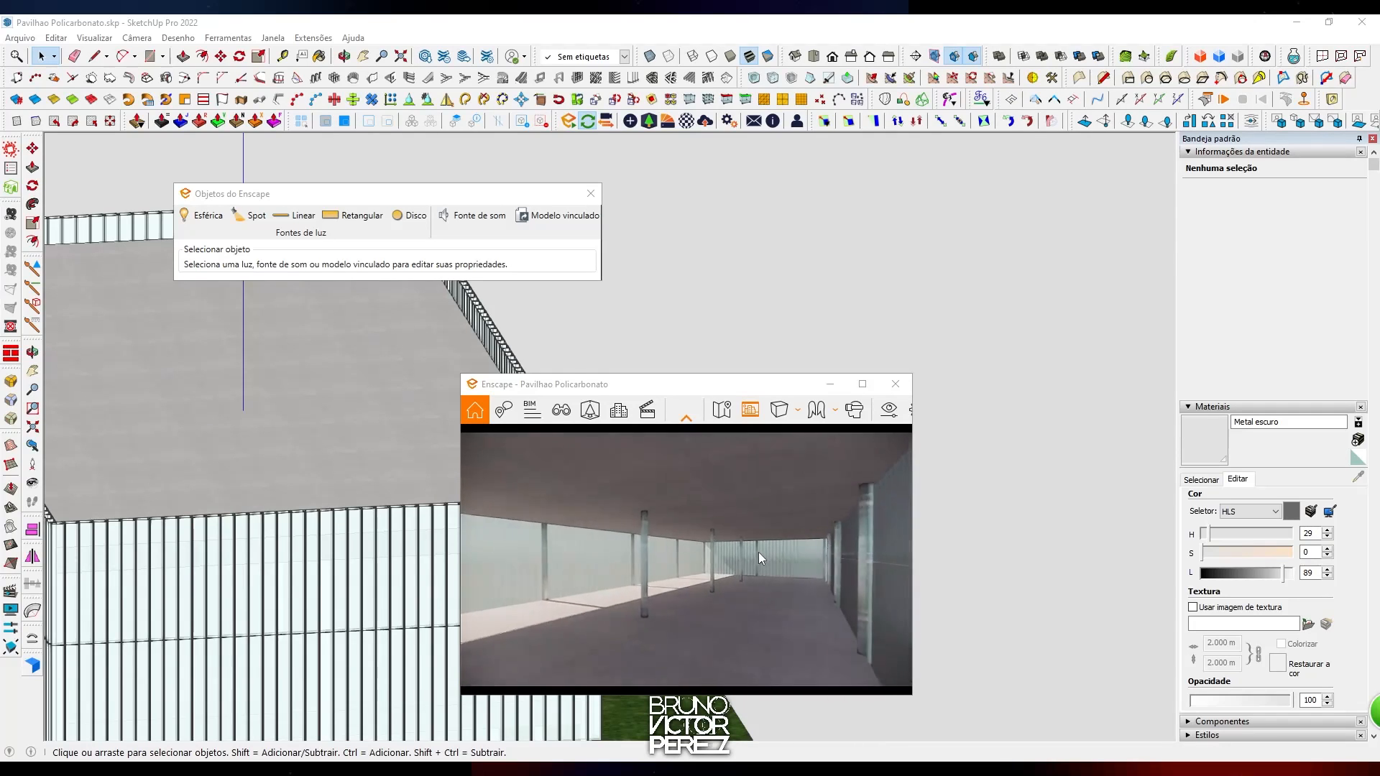
right_click_drag(750, 627, 674, 559)
scroll(697, 640, "down", 5)
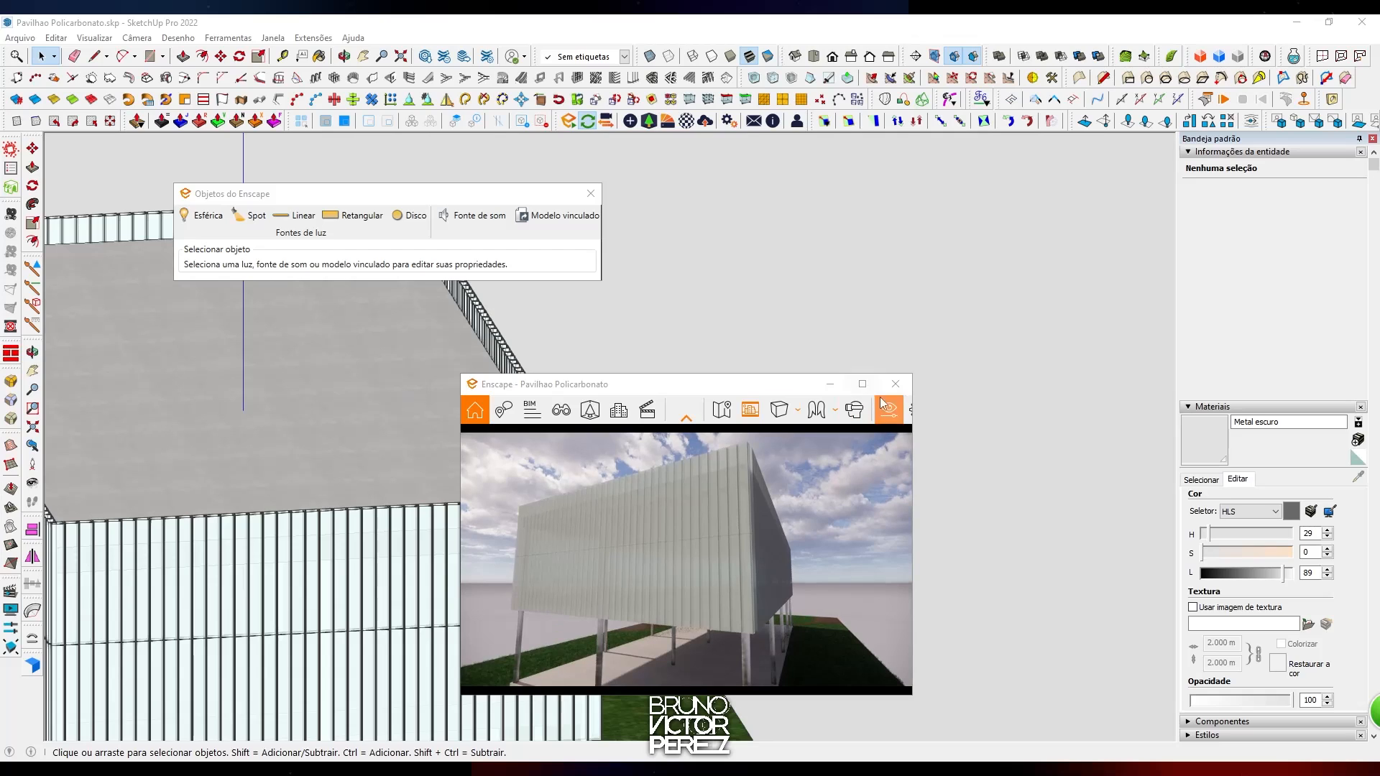
Load bump vidro canelado.jpg from the MATERIAIS/PADRÕES folder as the height map texture of the Policarbonato material in the Enscape material editor
left_click(686, 122)
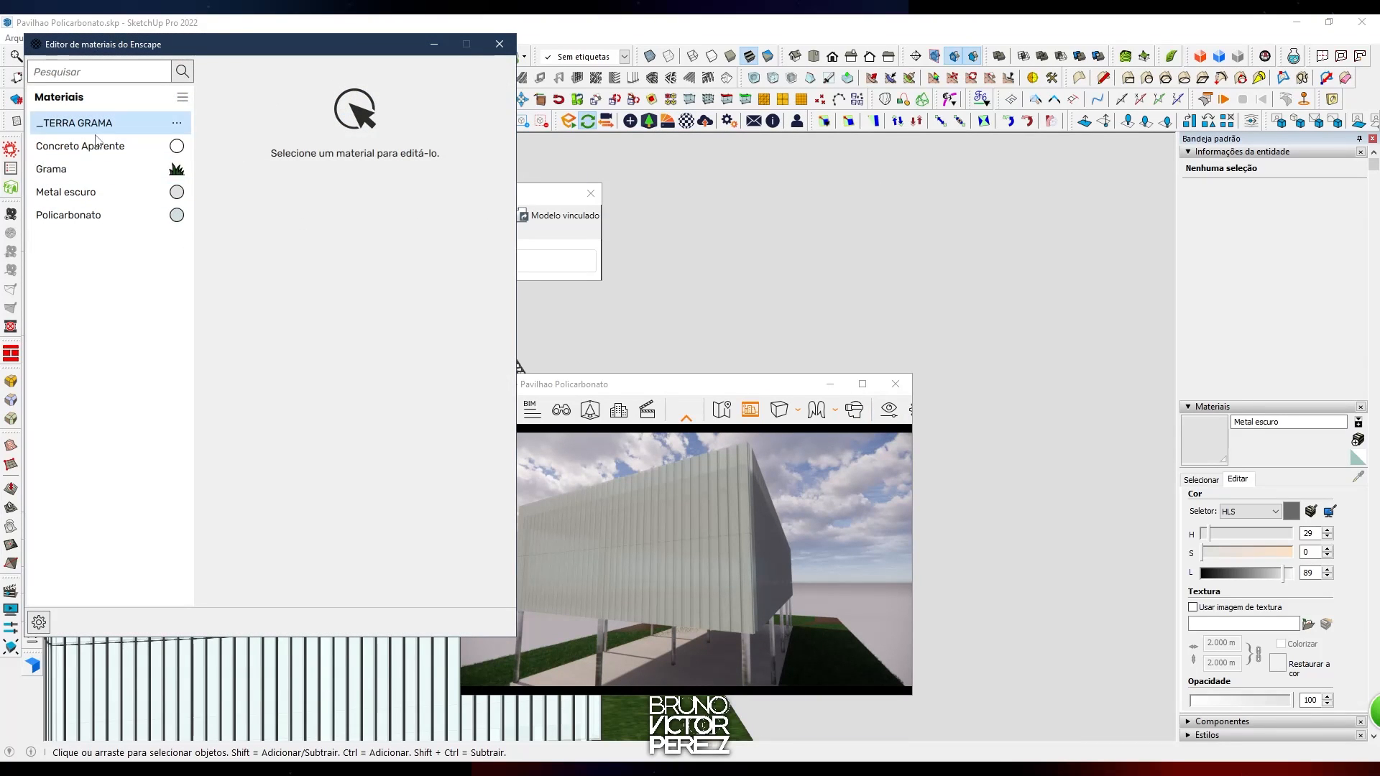
left_click(101, 216)
left_click(172, 42)
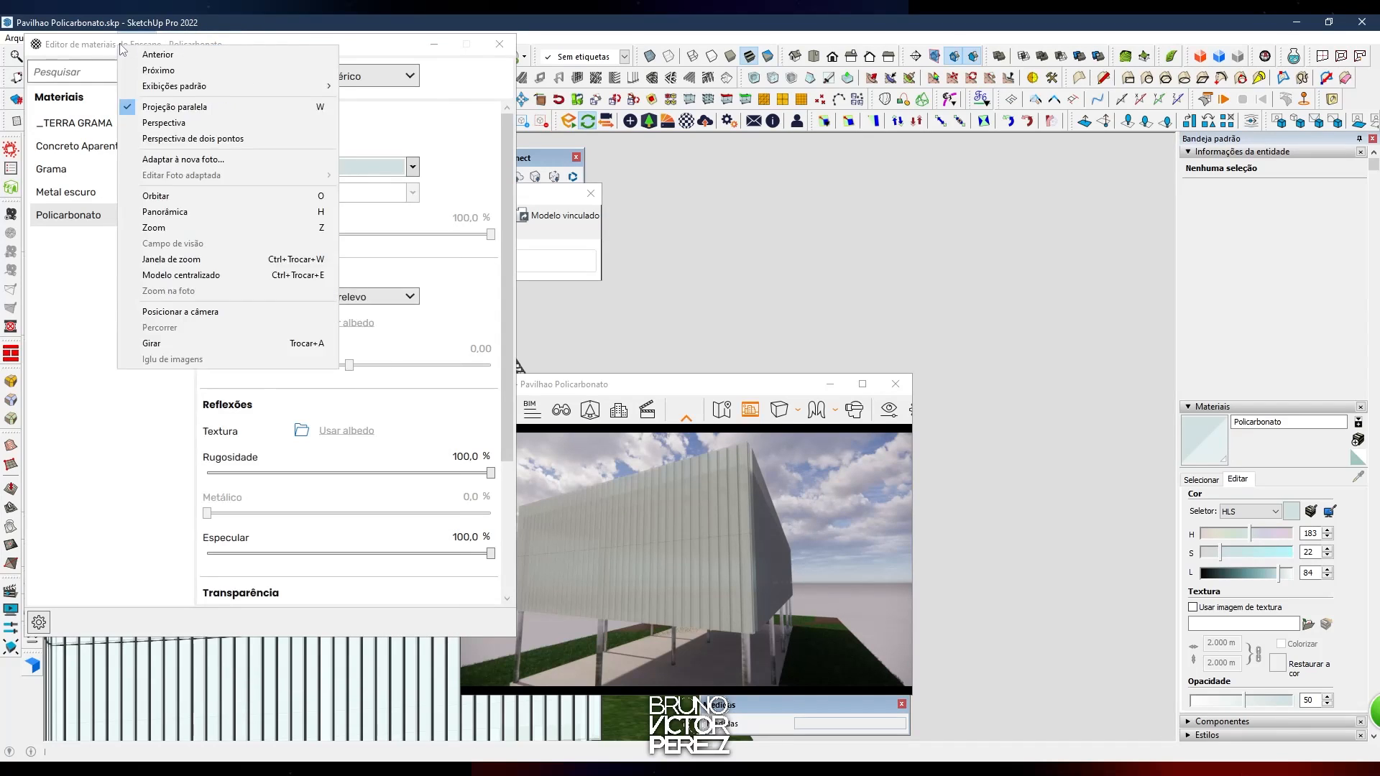
left_click(704, 321)
left_click_drag(393, 50, 586, 92)
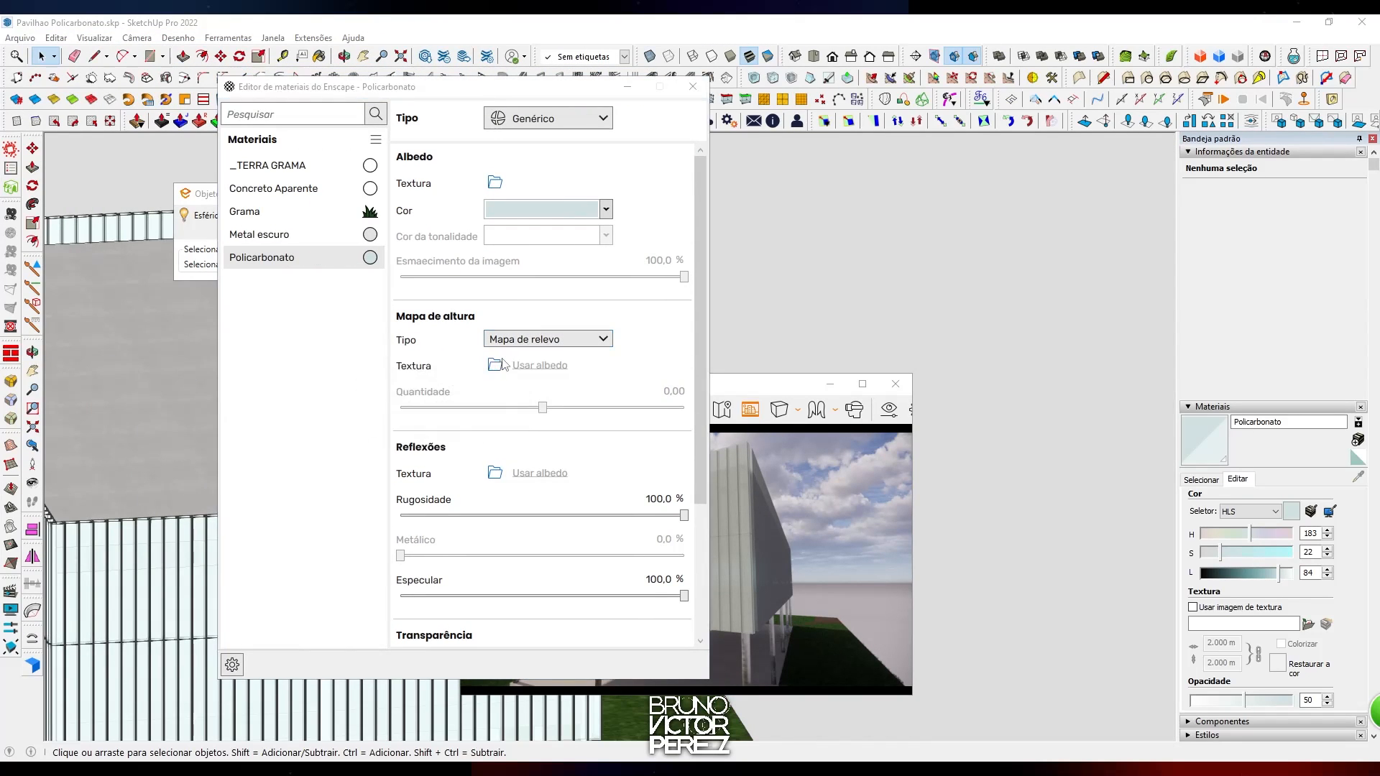
left_click(497, 365)
left_click(501, 138)
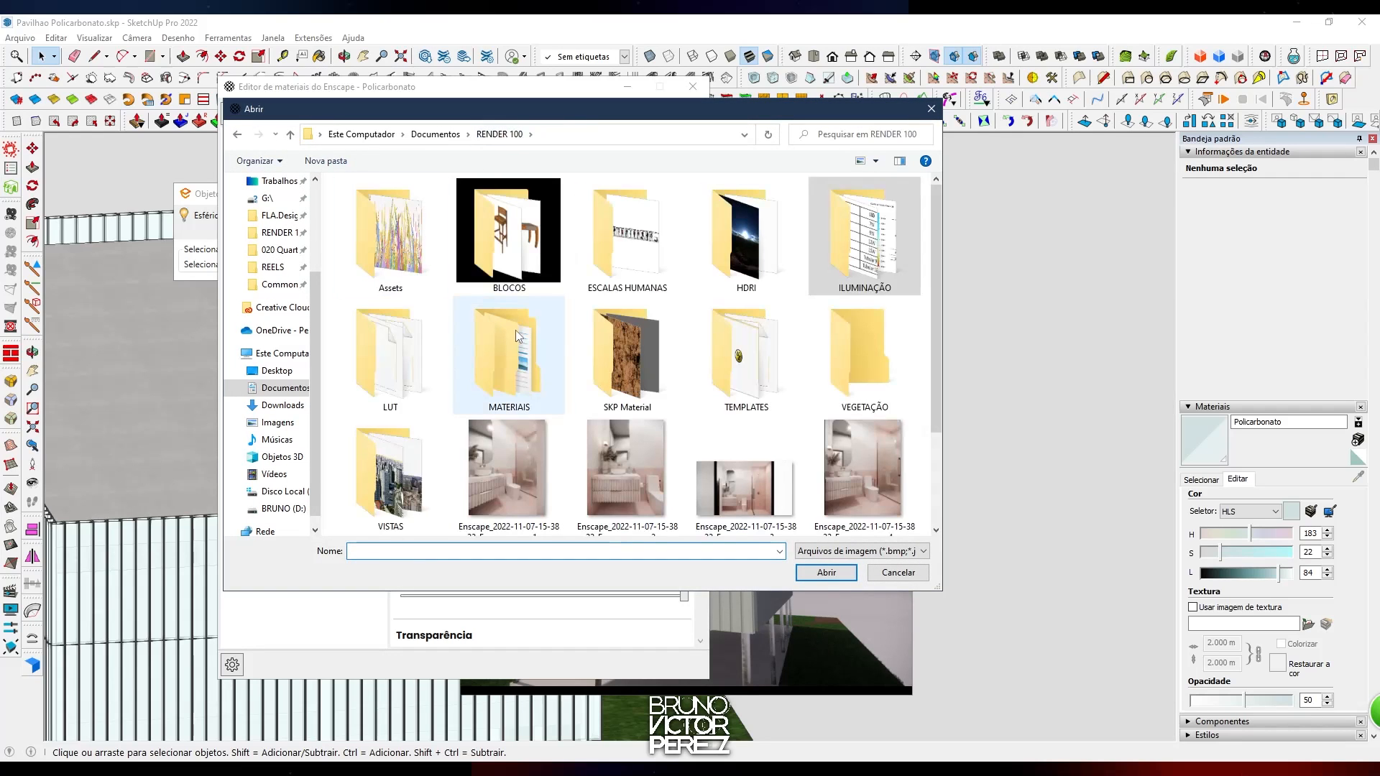
double_click(515, 330)
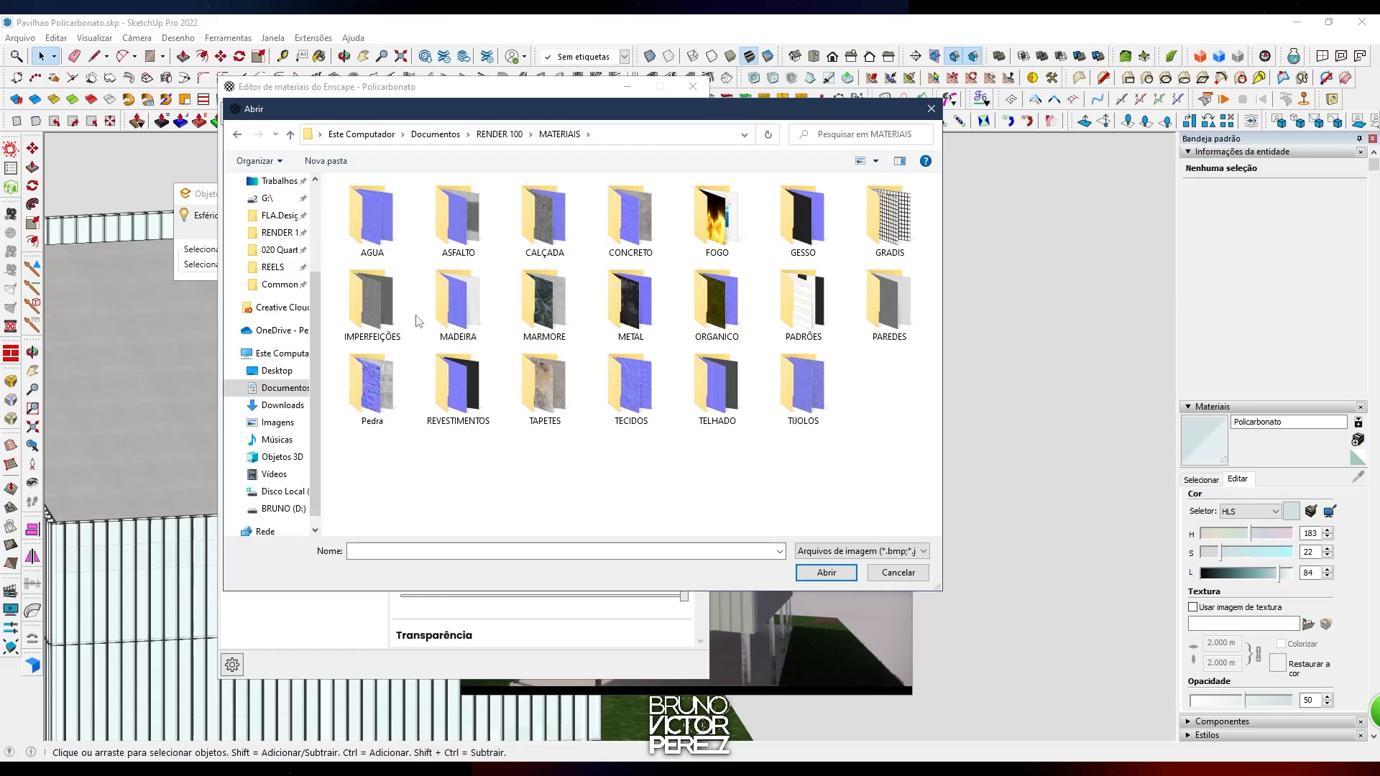
double_click(804, 309)
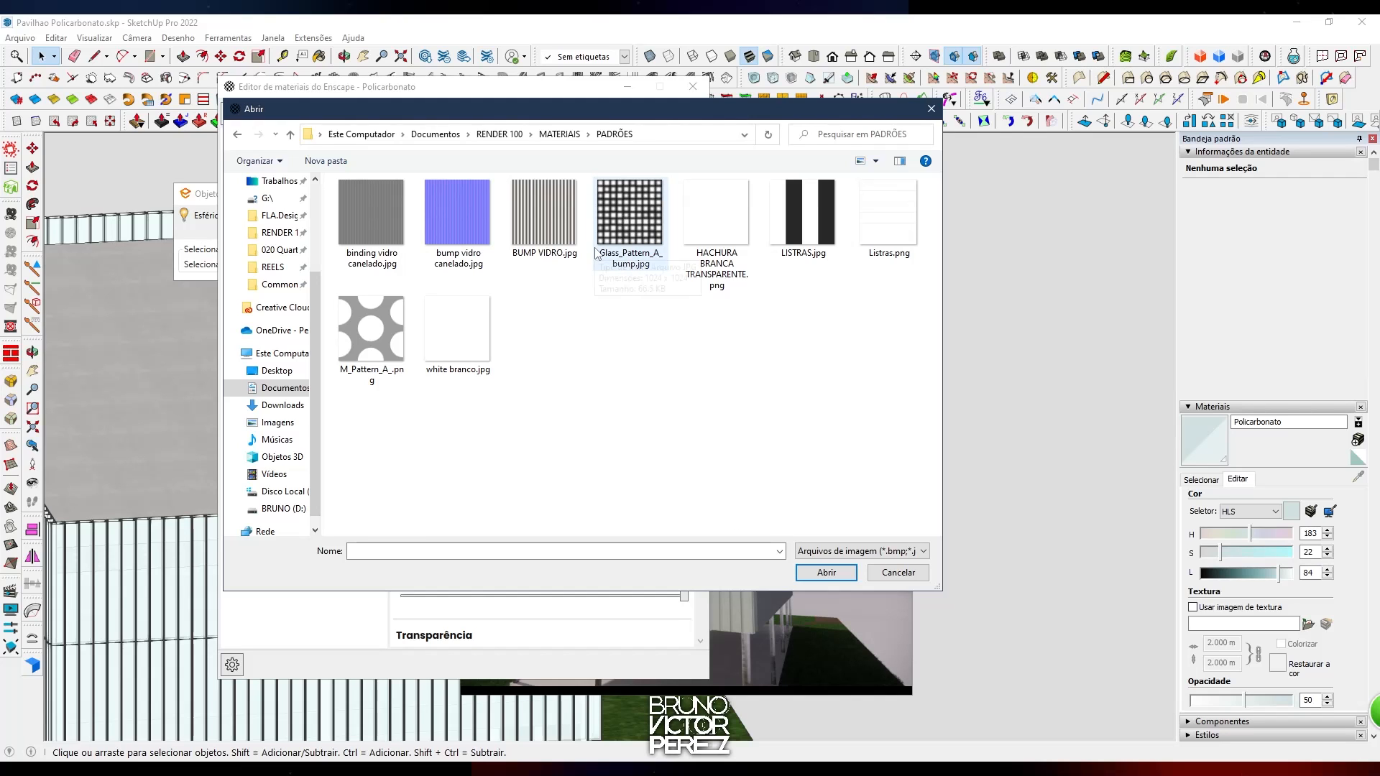
left_click(461, 239)
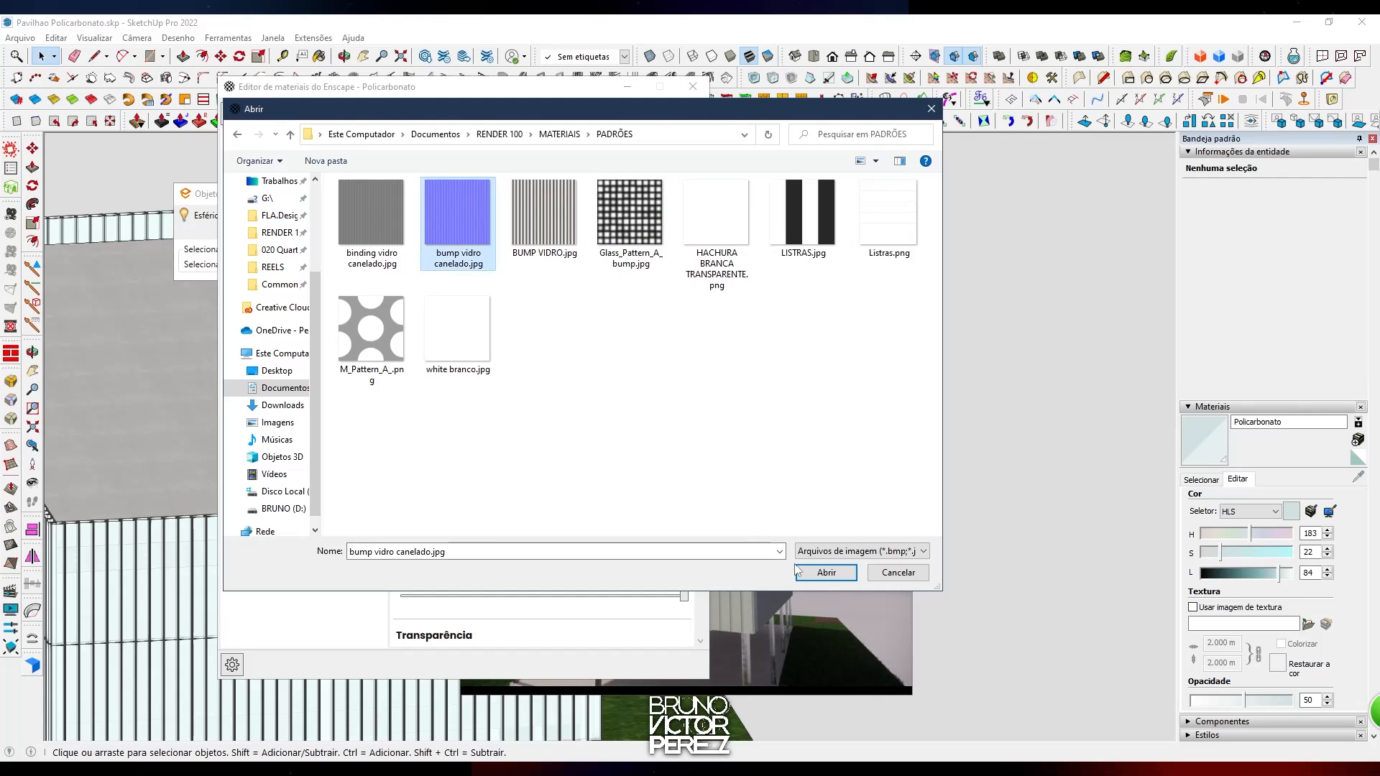
left_click(815, 574)
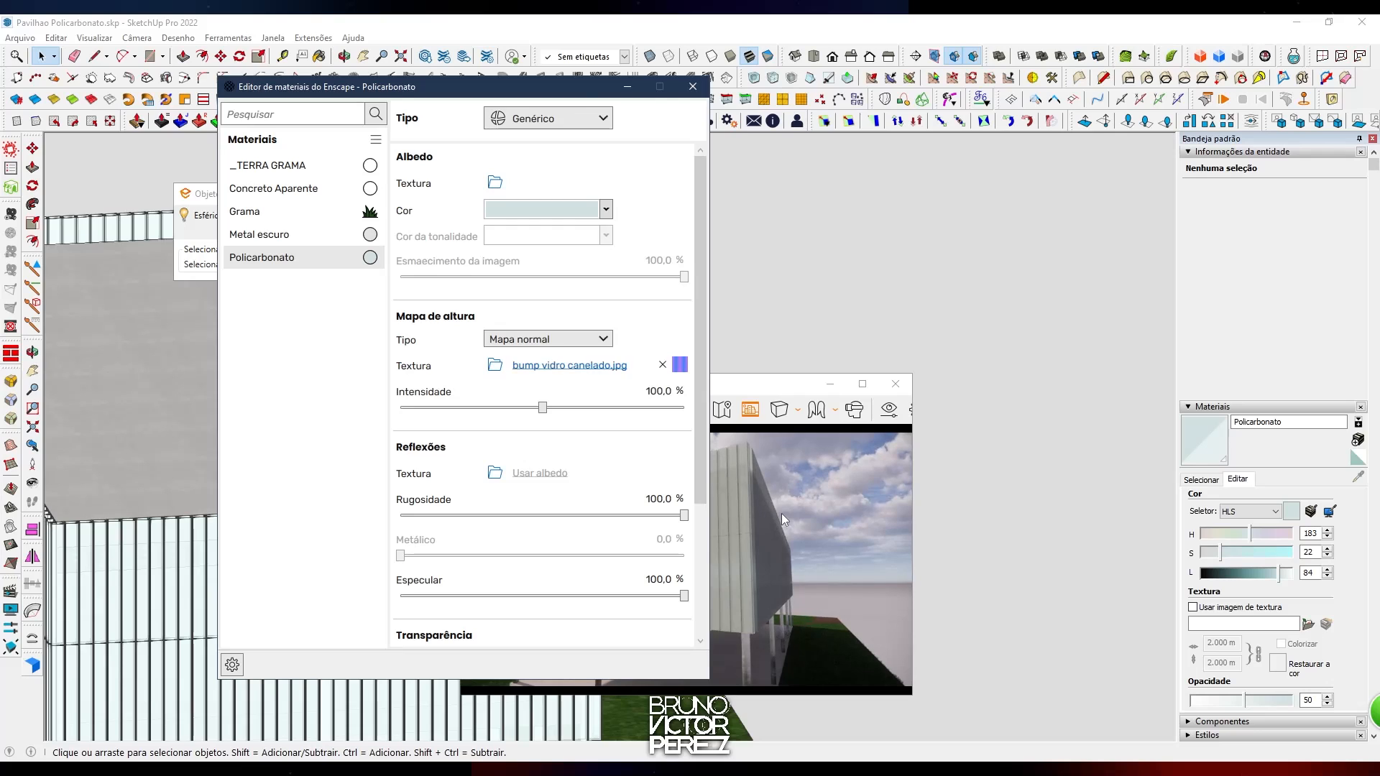
Examine the polycarbonate panels up close in the render while moving the time of day back to about 07:43
scroll(782, 513, "up", 10)
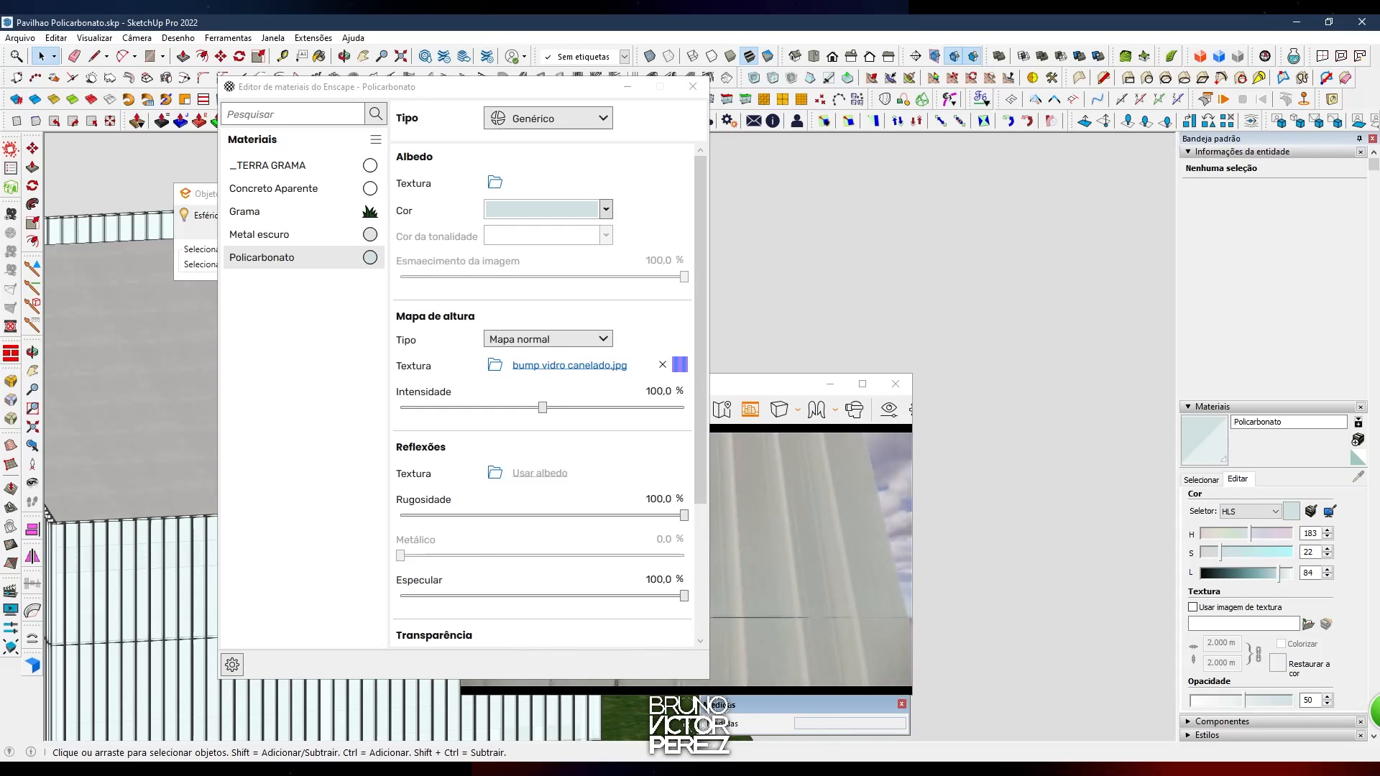
left_click_drag(811, 546, 765, 568)
key("u")
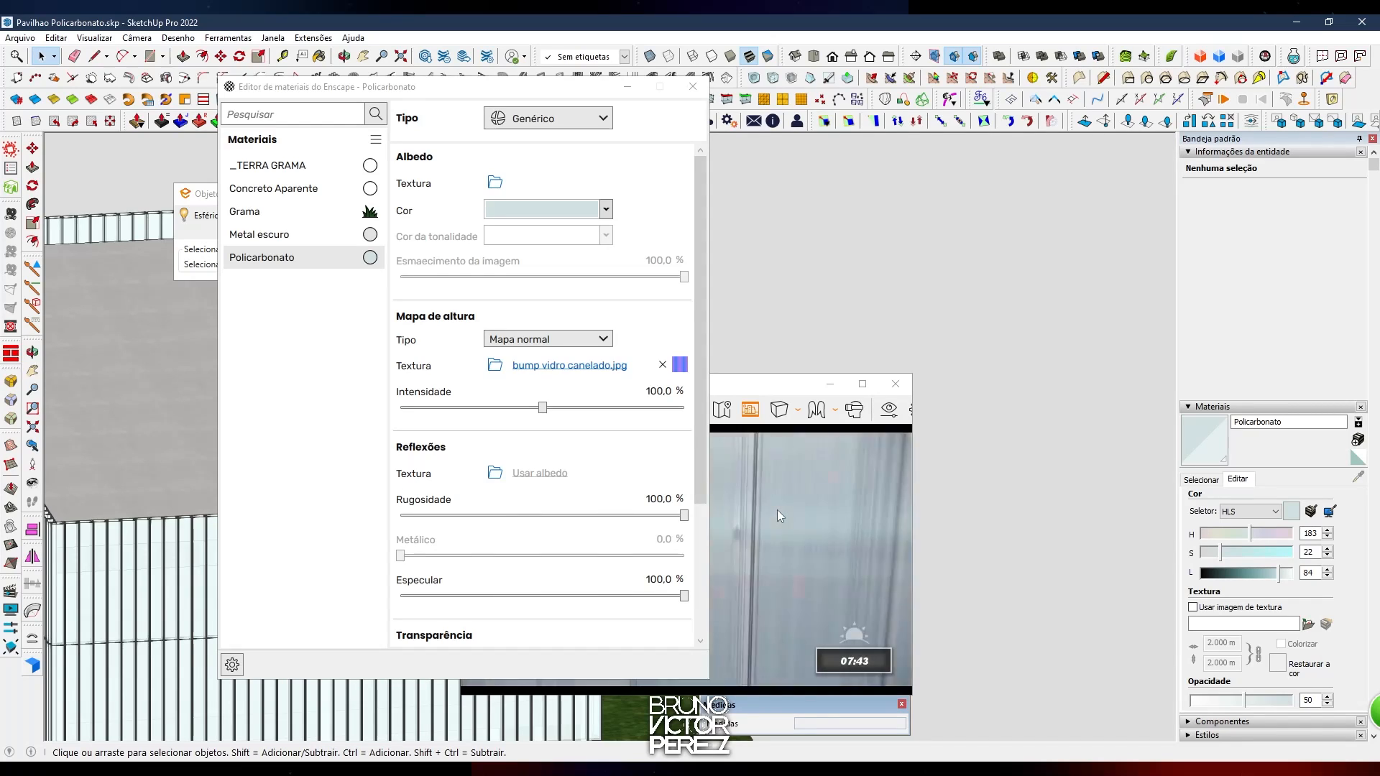
key("u")
left_click_drag(777, 510, 726, 513)
Set the roughness of the Policarbonato material to 0% with the render framed closely on the facade panels
key("s")
key("w")
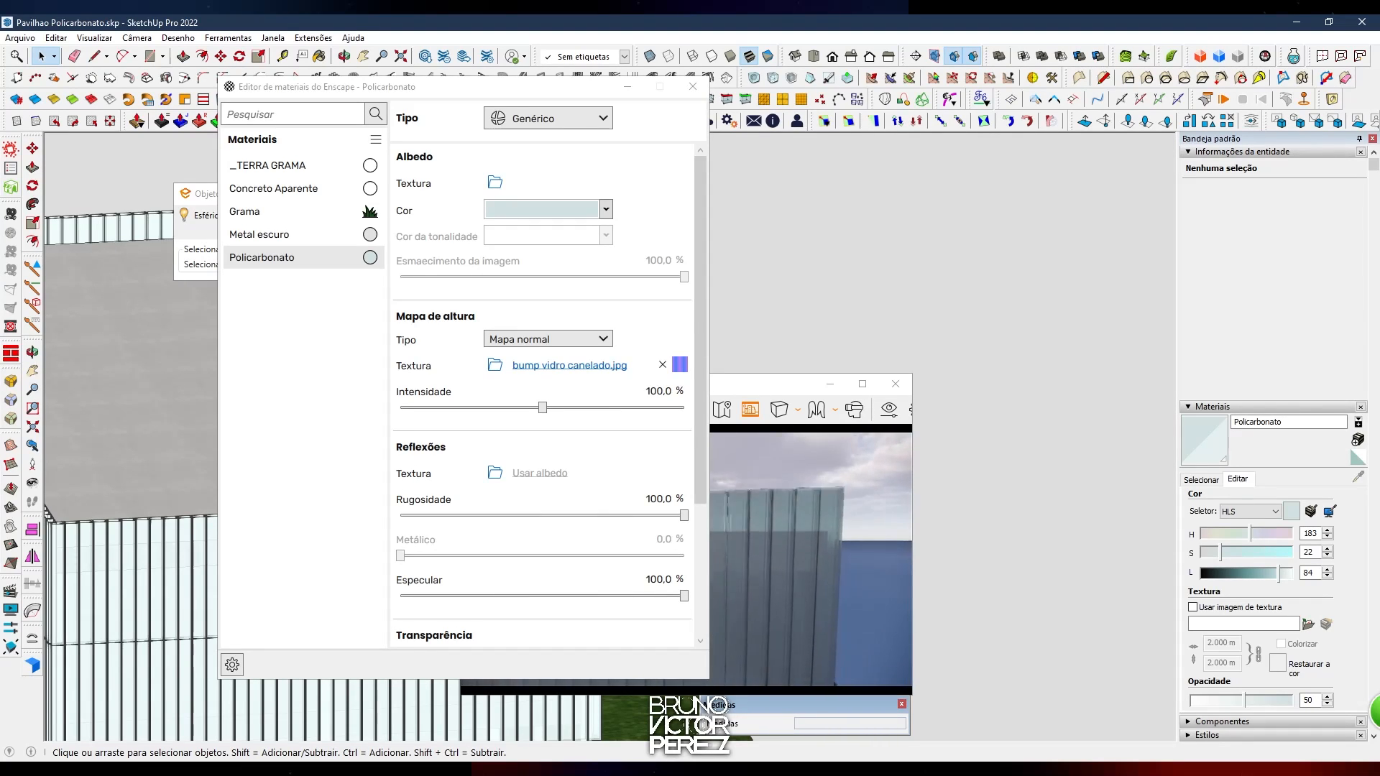
key("w")
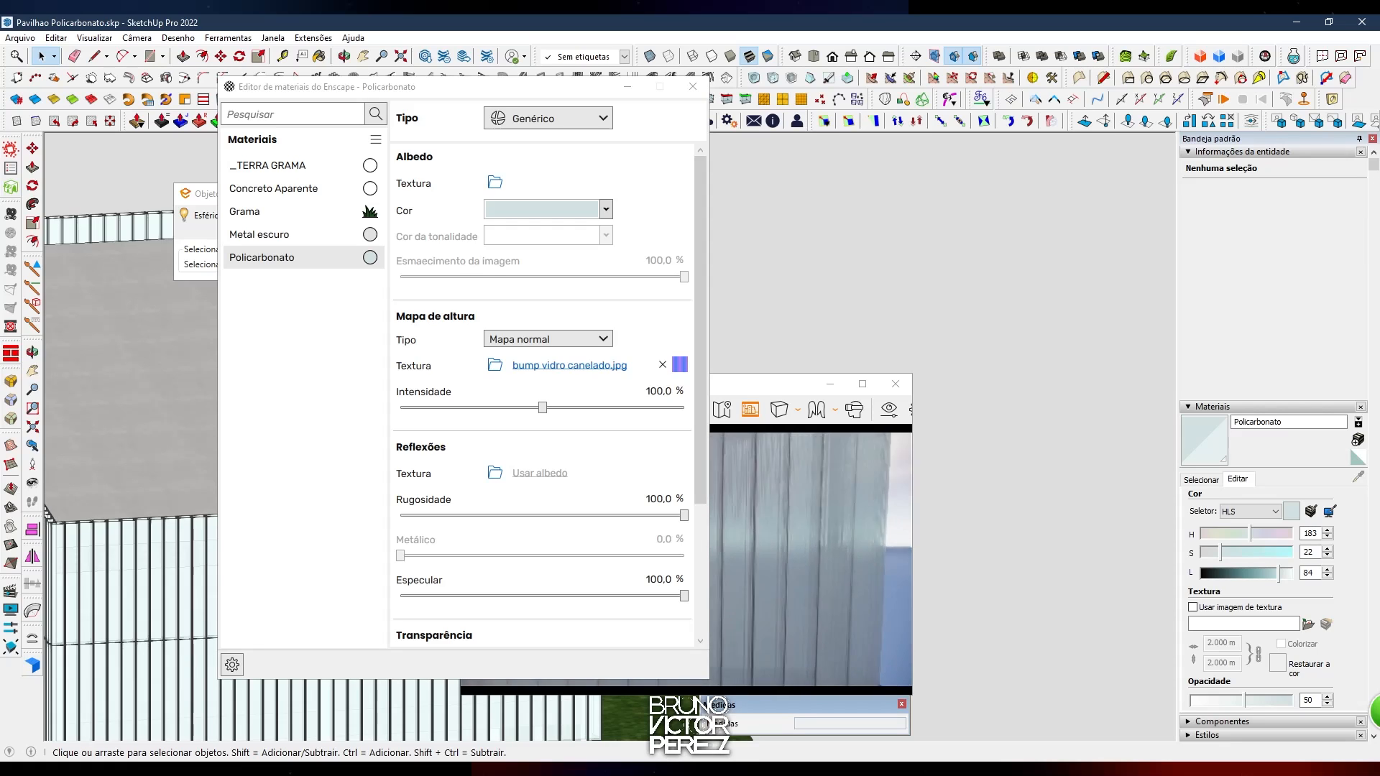
key("w")
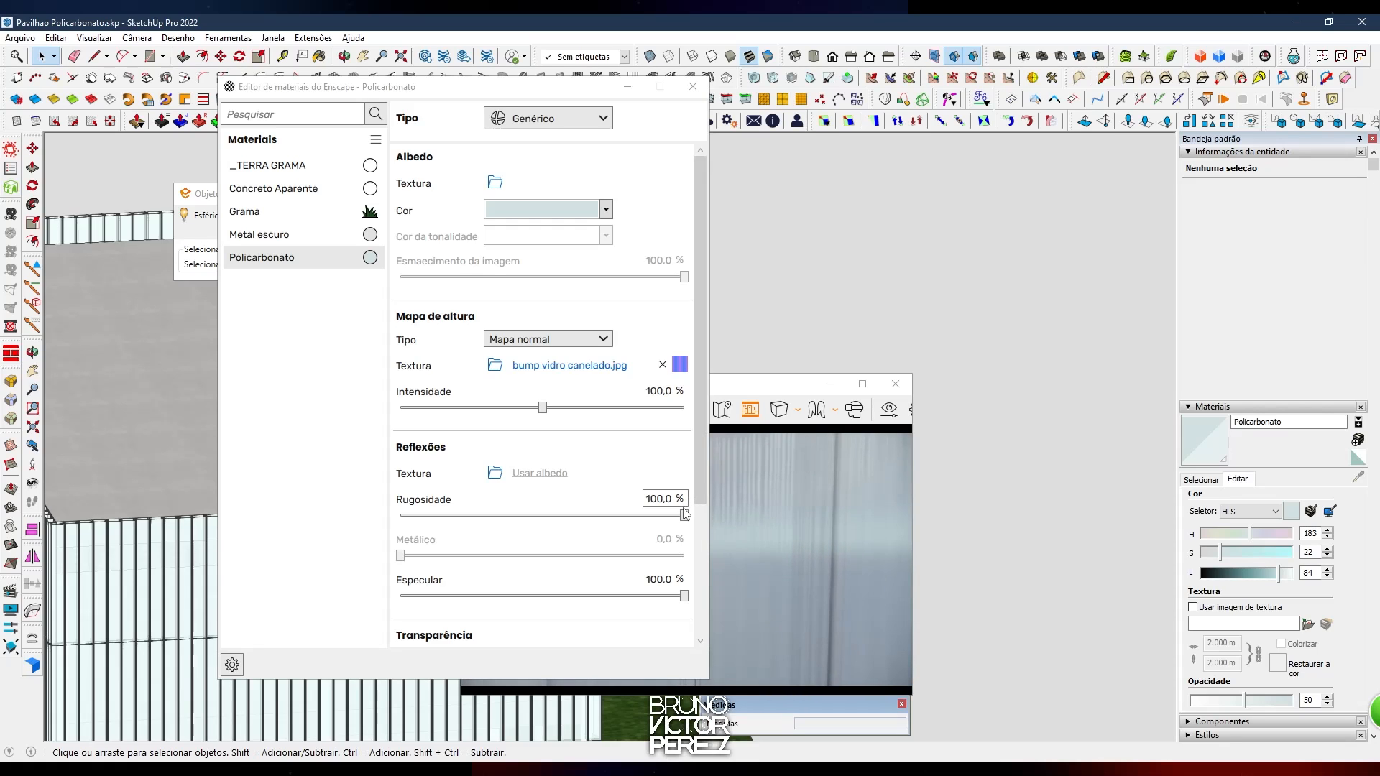
left_click_drag(686, 519, 319, 517)
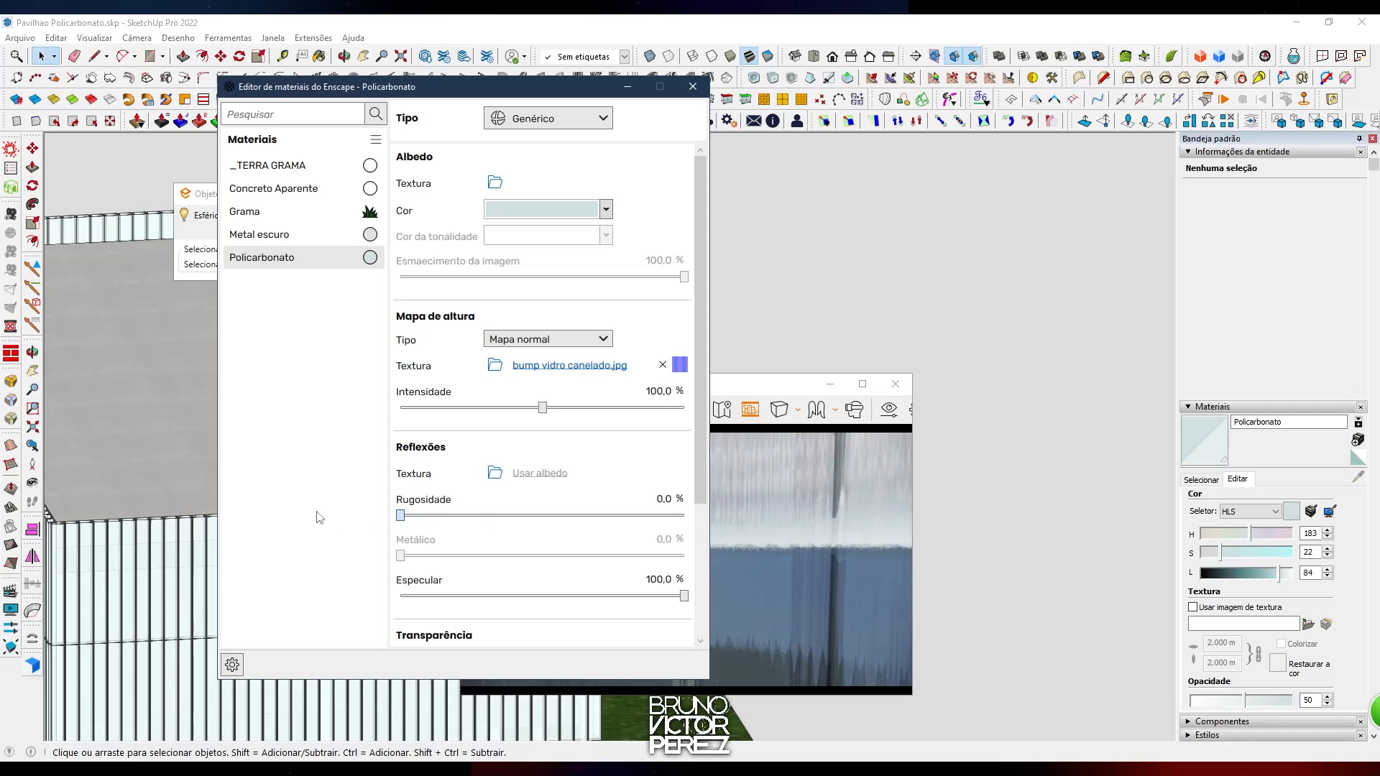
Try a height map intensity of 160.8% on the Policarbonato material and examine the ribbed facade up close and from a distance
left_click(847, 538)
key("s")
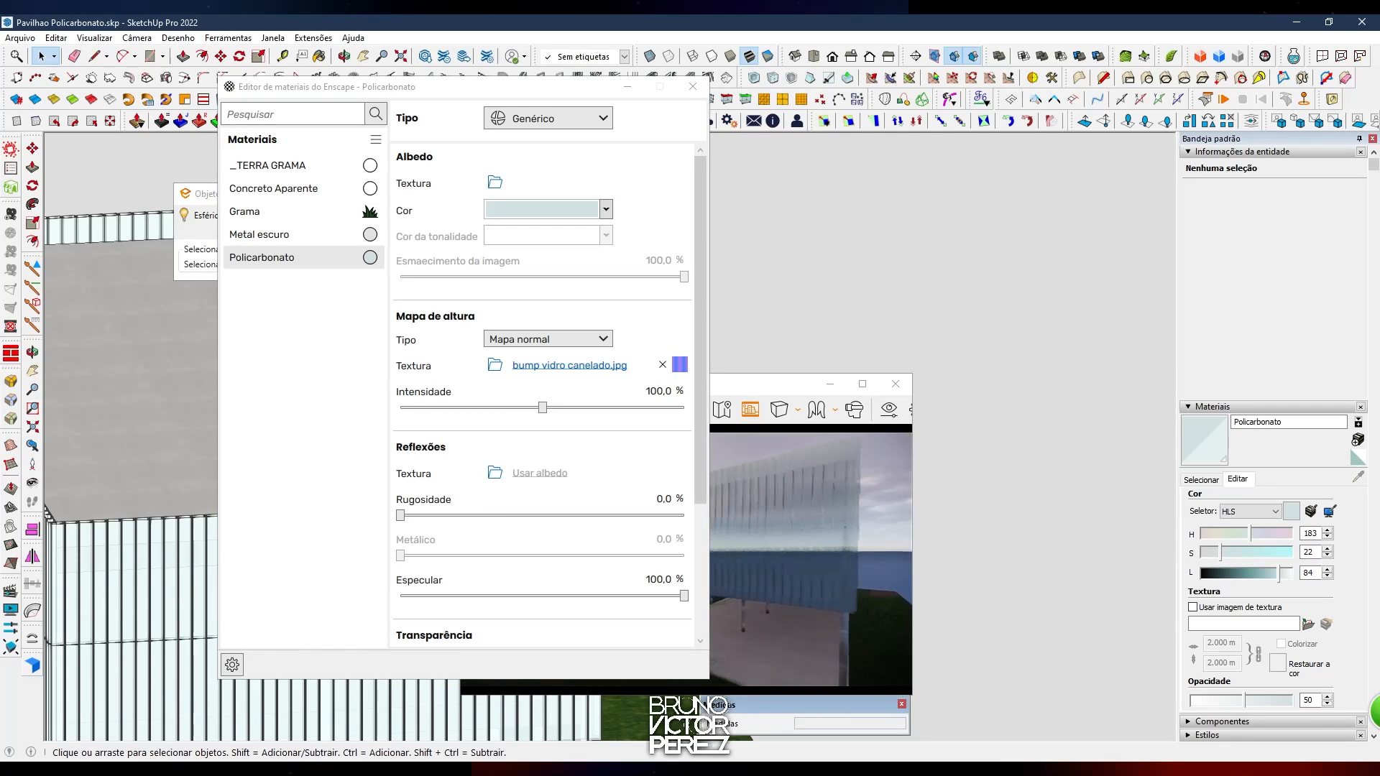
left_click_drag(542, 407, 572, 413)
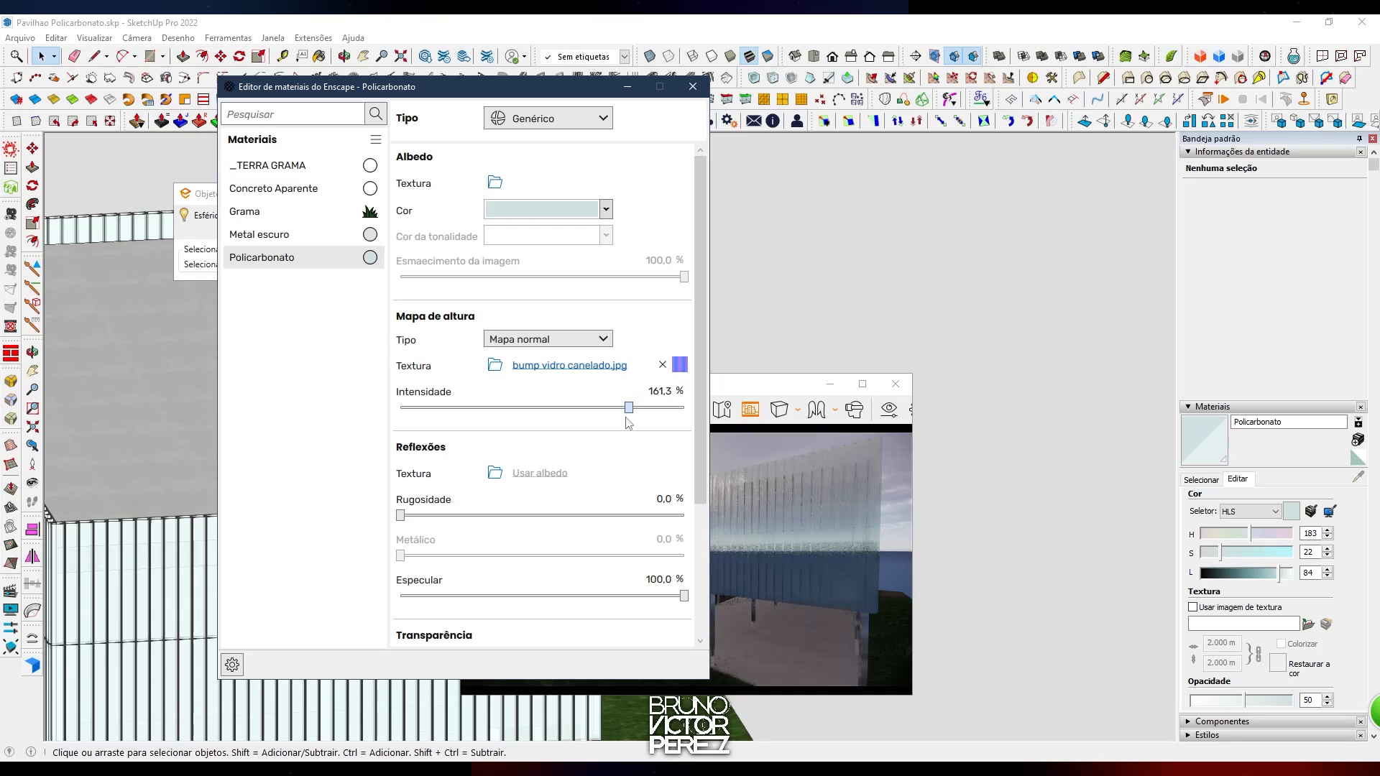
left_click(843, 497)
key("w")
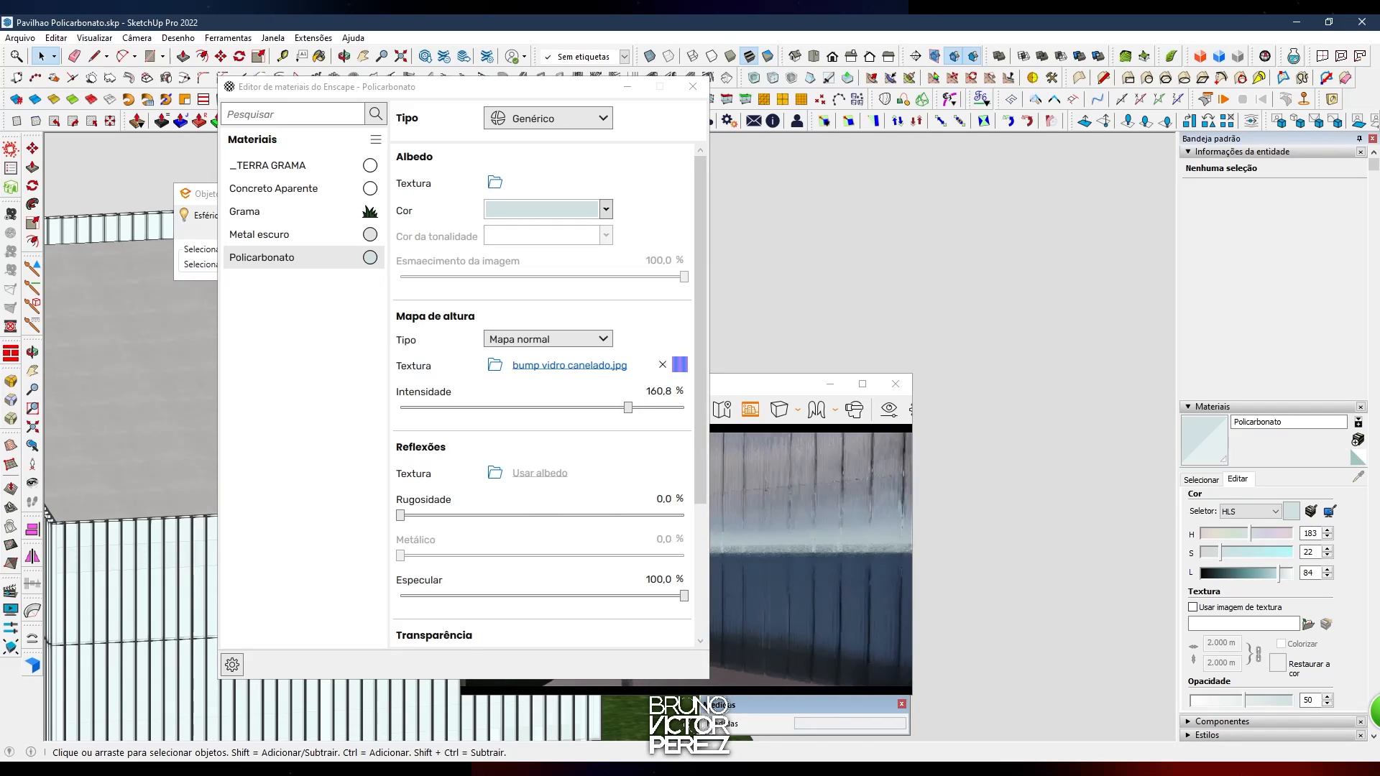
key("w")
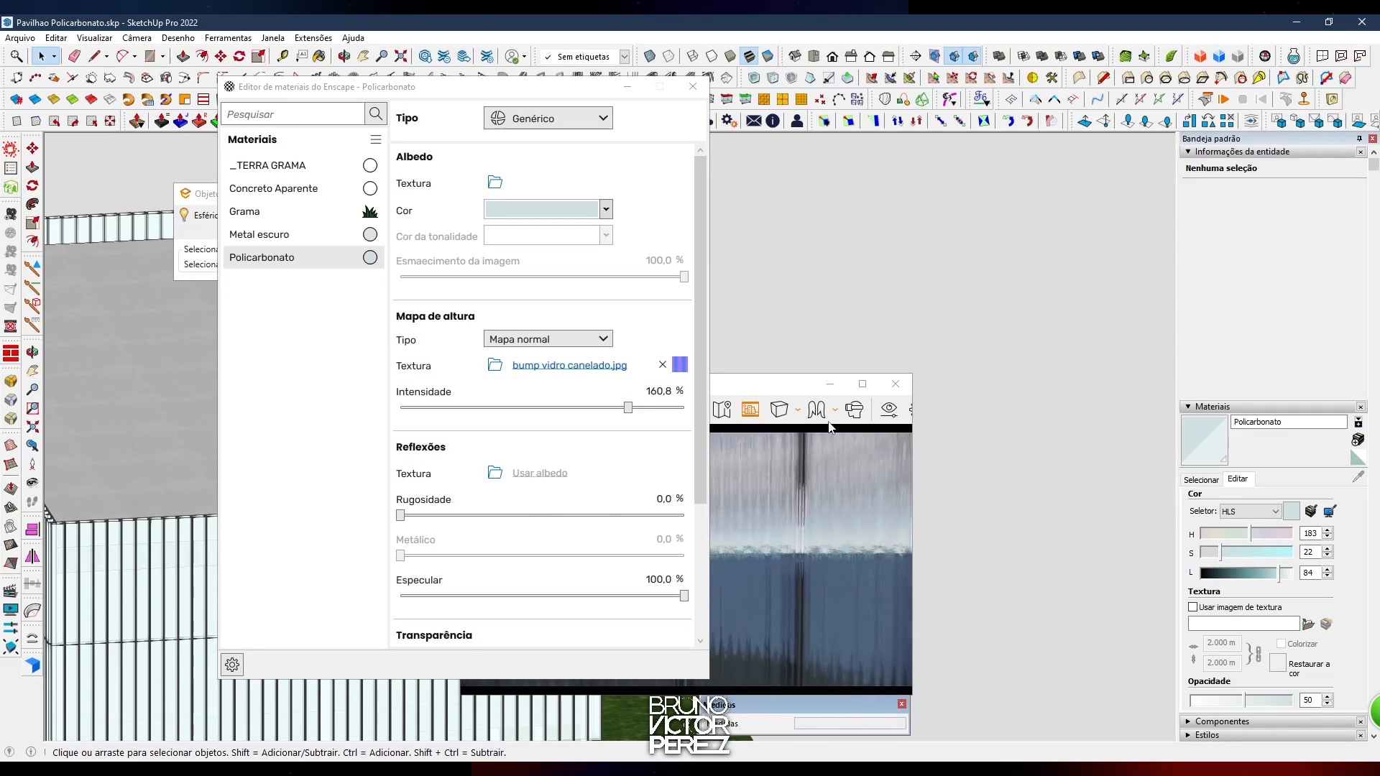
left_click_drag(587, 91, 350, 123)
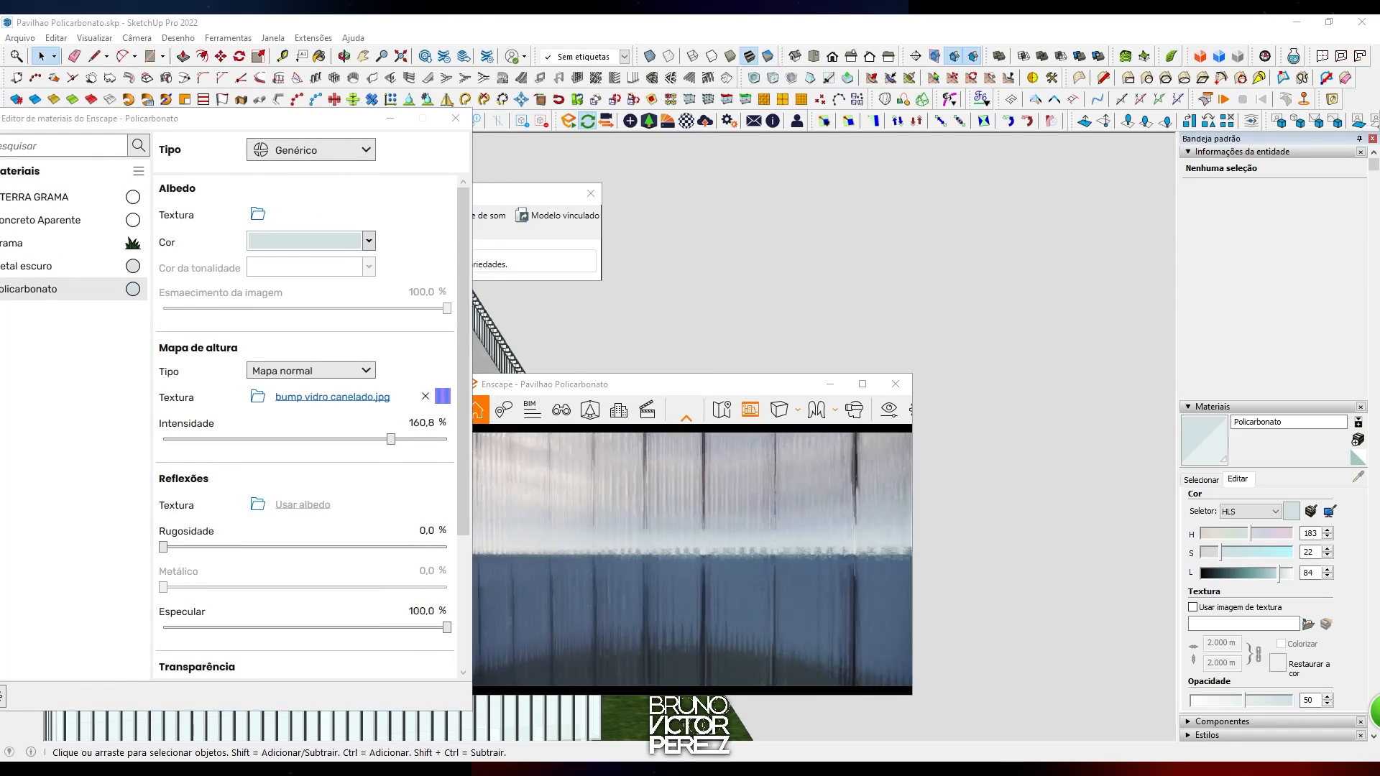
key("s")
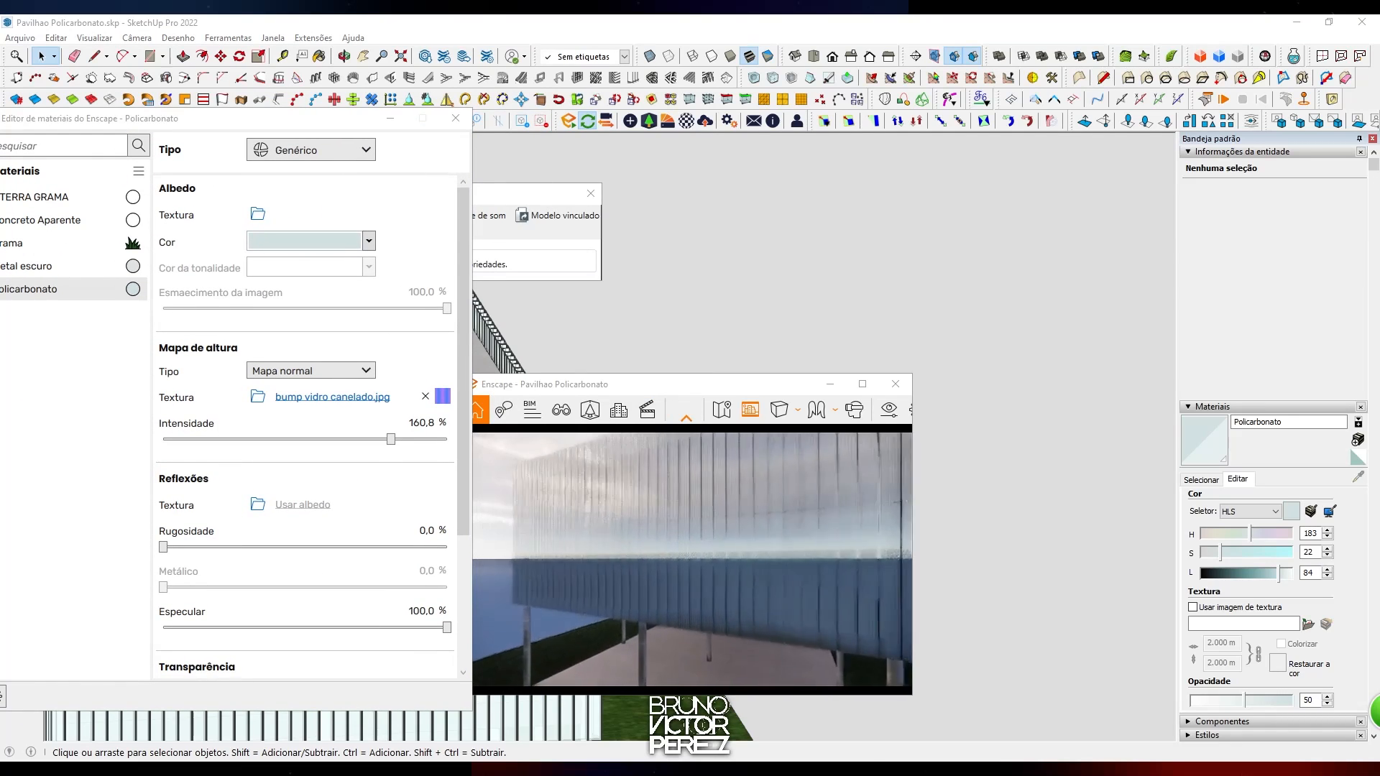
Turn off the Vidro fosco option of the Policarbonato material and raise its roughness to 9.6%
left_click_drag(461, 483, 467, 541)
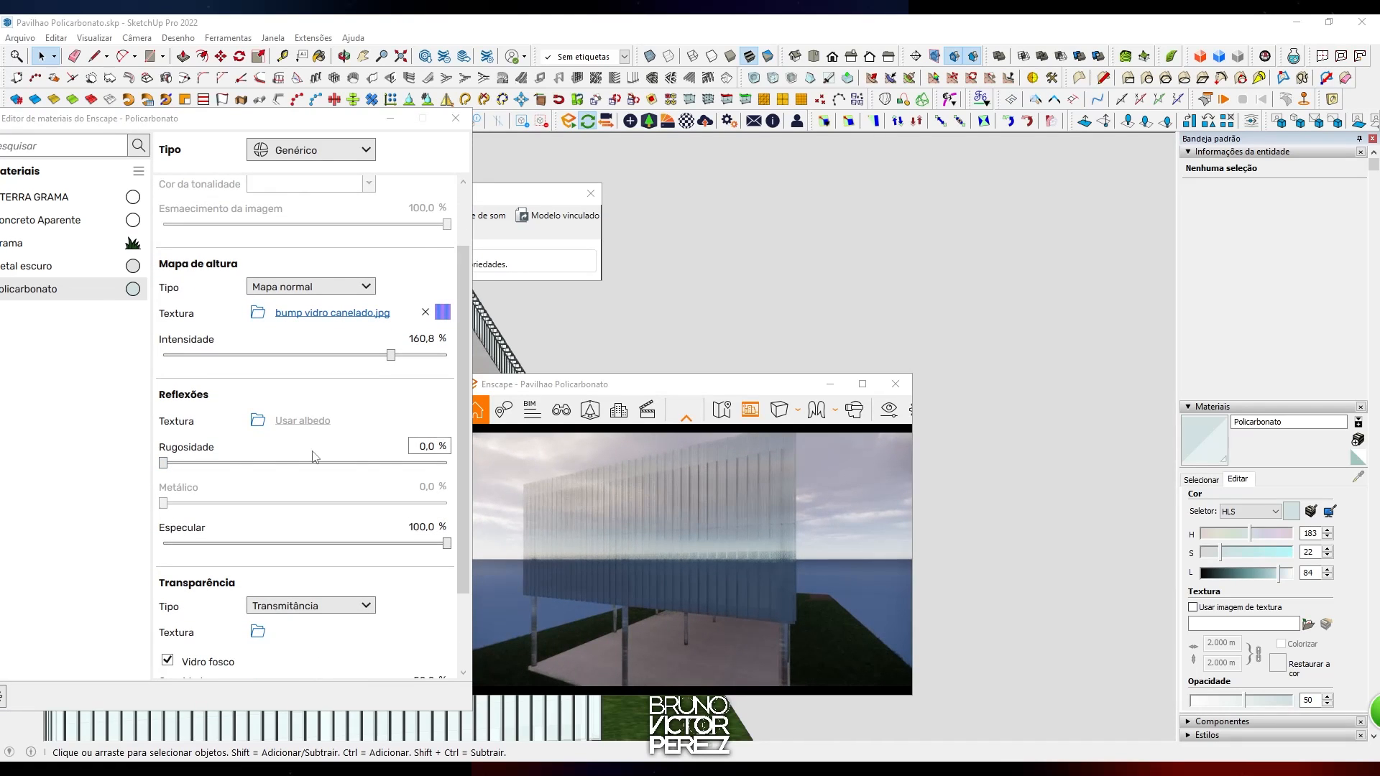
mouse_move(446, 545)
left_mouse_down()
mouse_move(277, 544)
mouse_move(155, 523)
mouse_move(184, 544)
mouse_move(463, 560)
left_mouse_up()
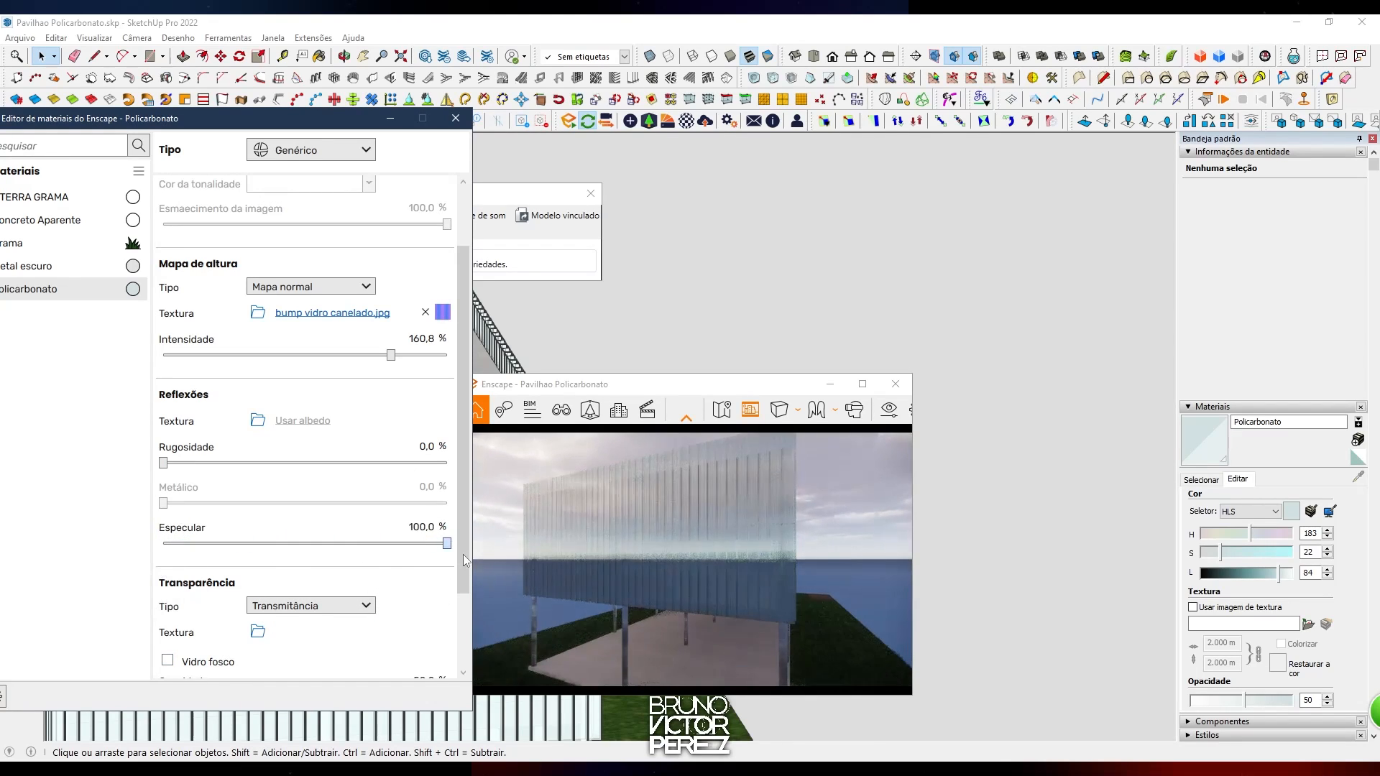
left_click(205, 666)
left_click_drag(169, 466, 103, 468)
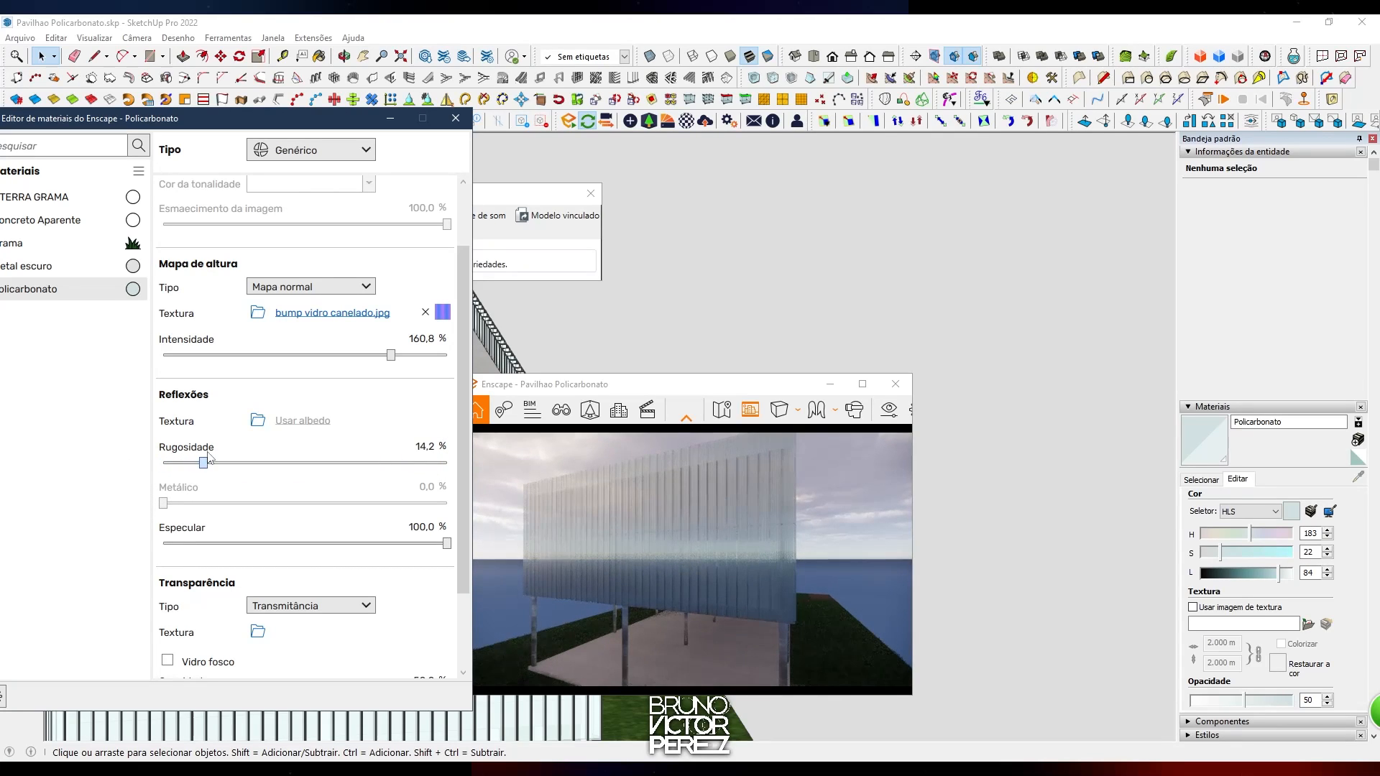
Try a roughness of 25% on the Policarbonato material with the render framed closely on the facade panels
mouse_move(632, 546)
right_mouse_down()
mouse_move(791, 546)
mouse_move(647, 542)
right_mouse_up()
right_click_drag(805, 576, 726, 572)
key("w")
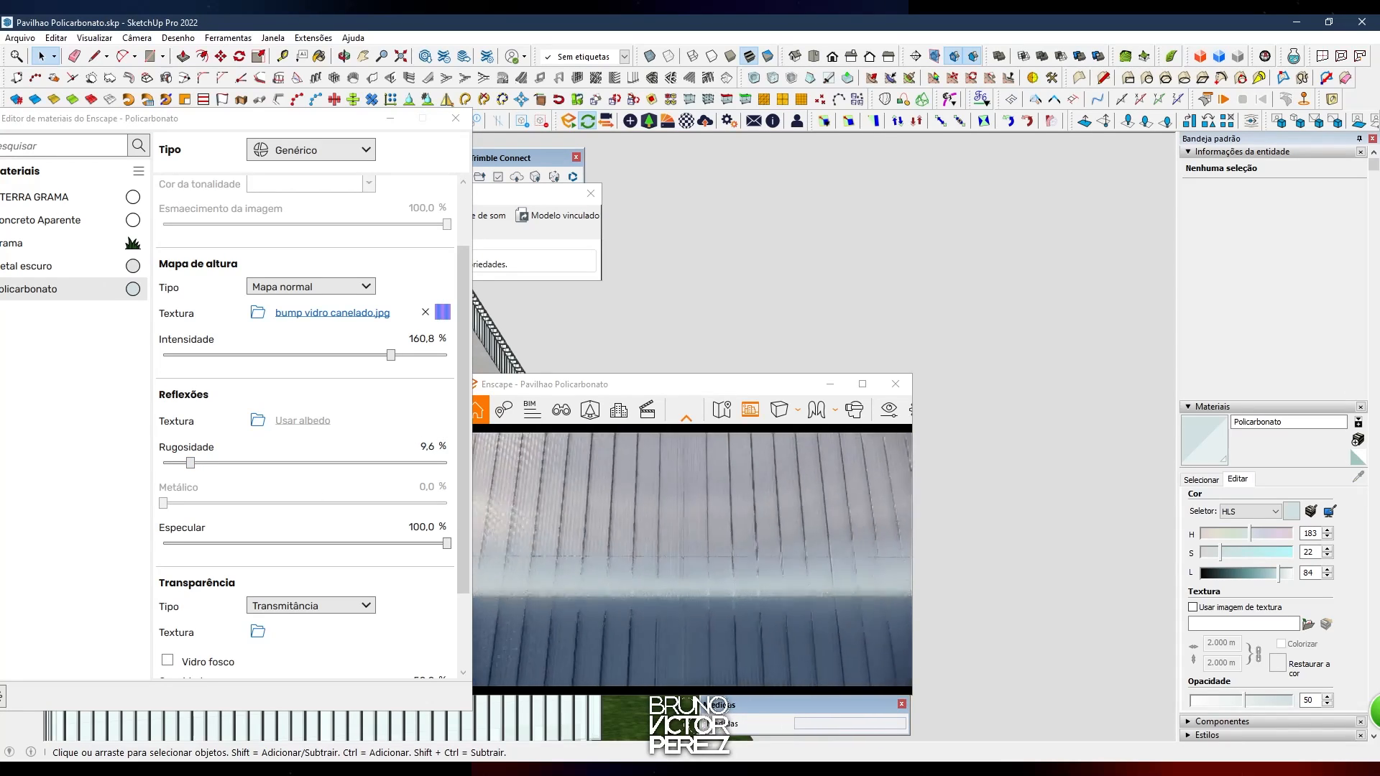
right_click_drag(726, 561, 802, 564)
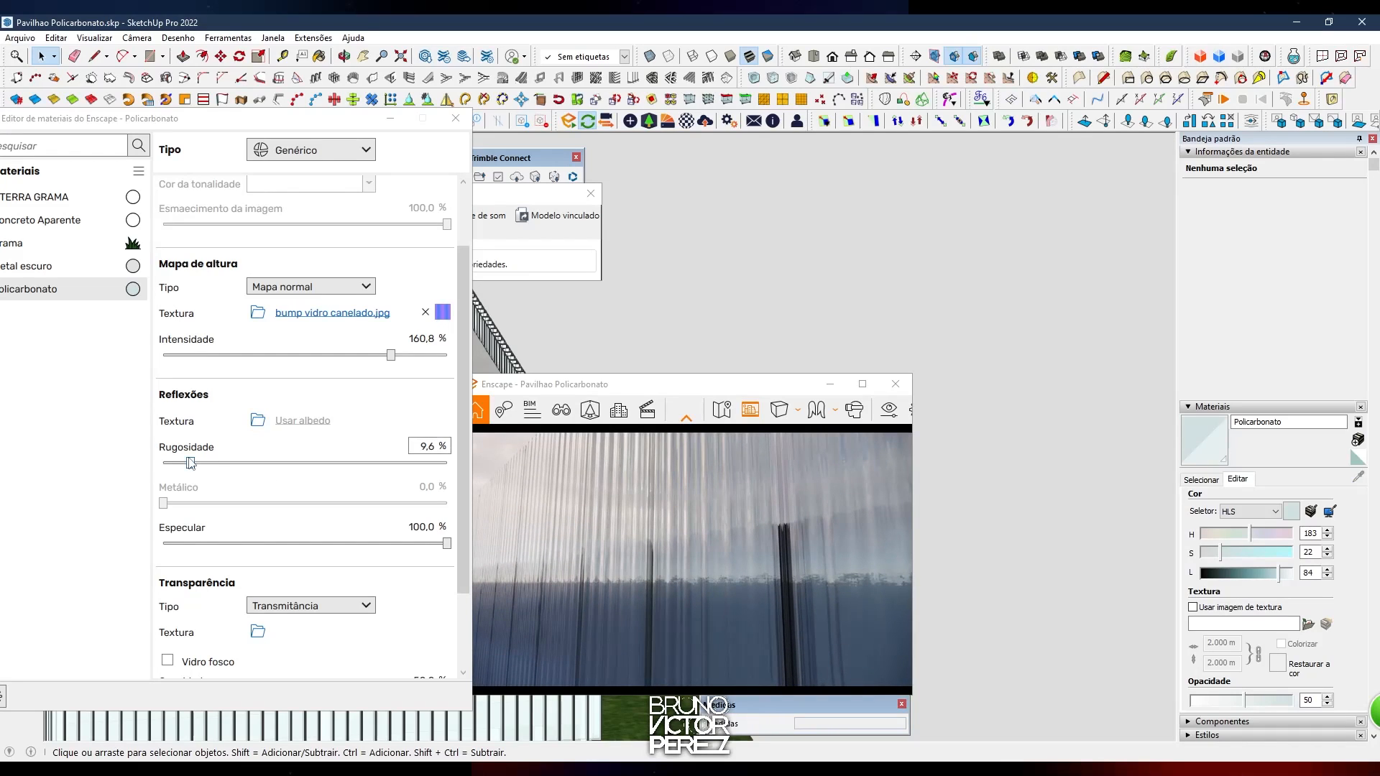
left_click_drag(190, 463, 206, 471)
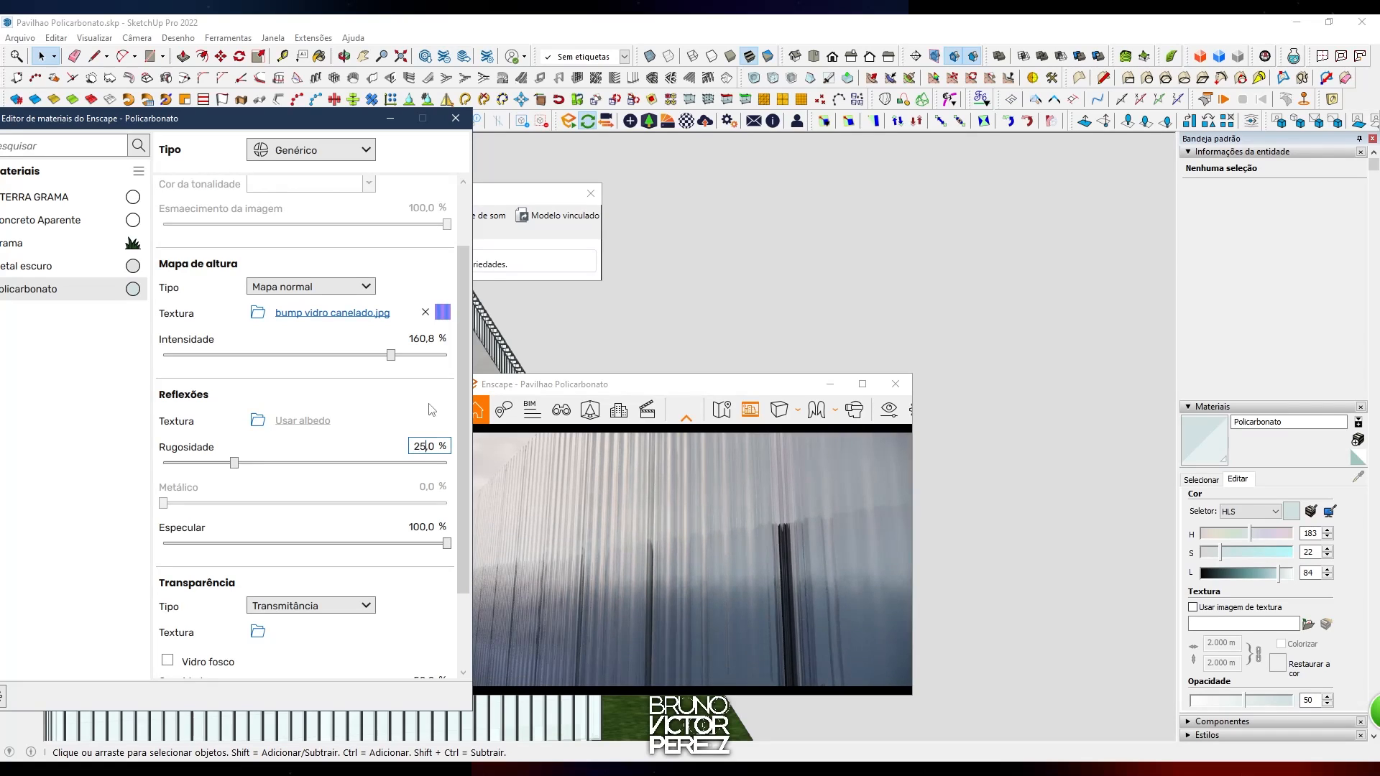
left_click(757, 597)
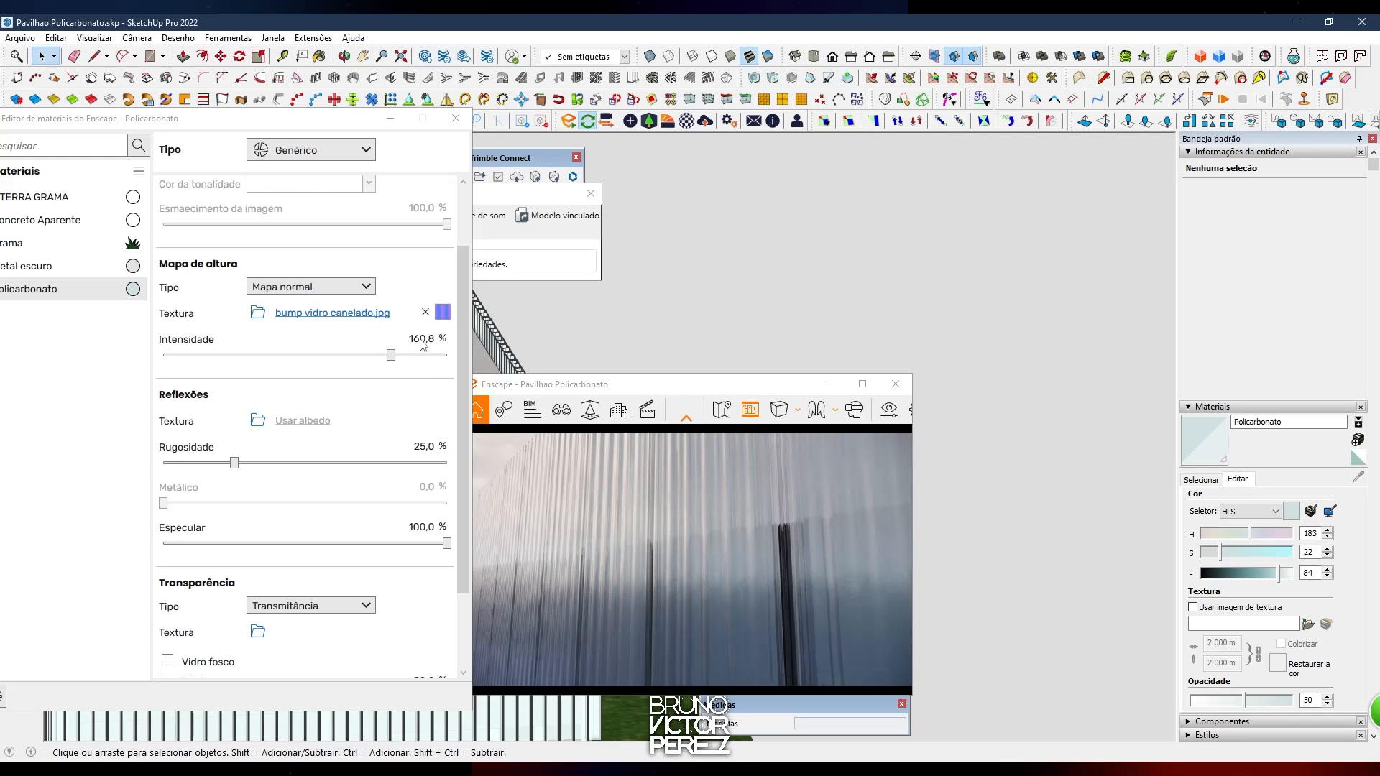
Try the Policarbonato material with both its height map intensity and its specular value at 0%, viewing the whole pavilion
left_click(391, 357)
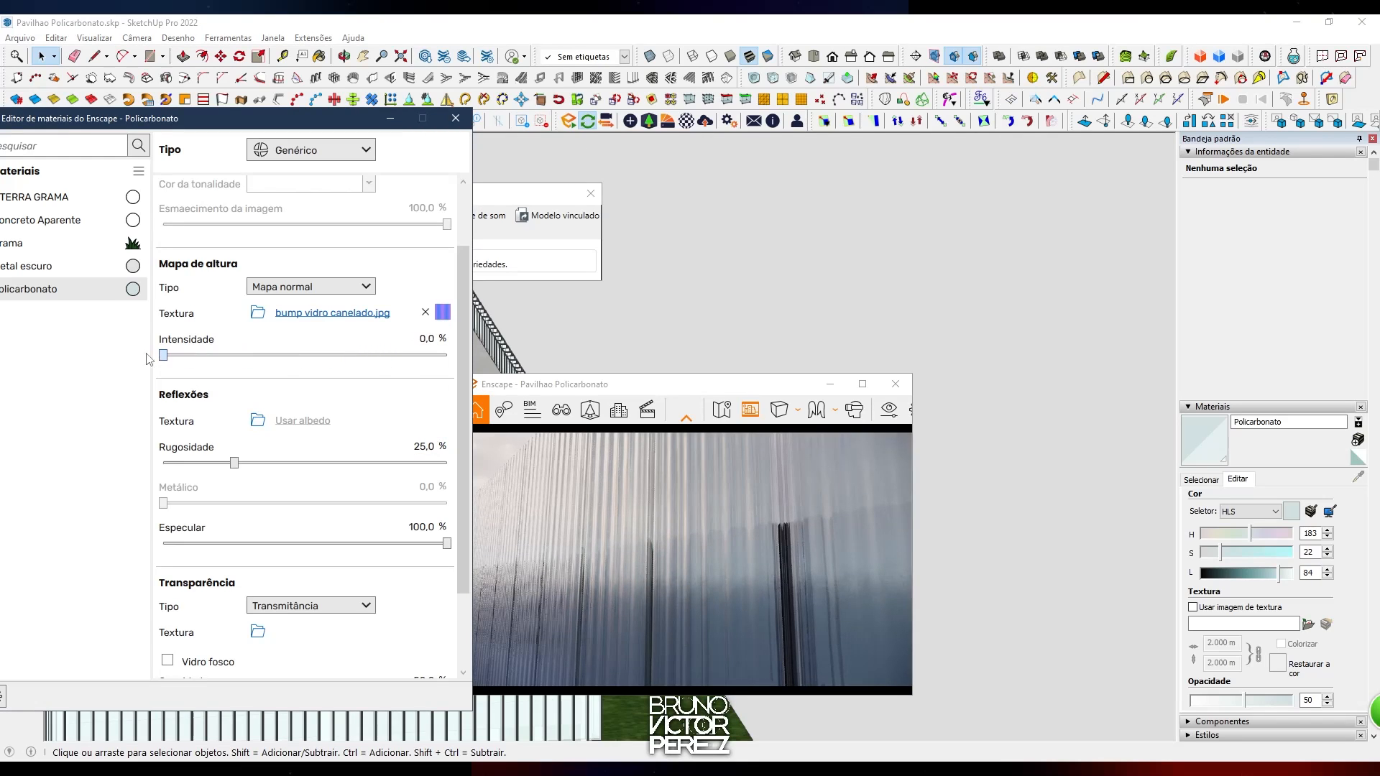
left_click_drag(152, 354, 87, 349)
left_click(719, 568)
key("s")
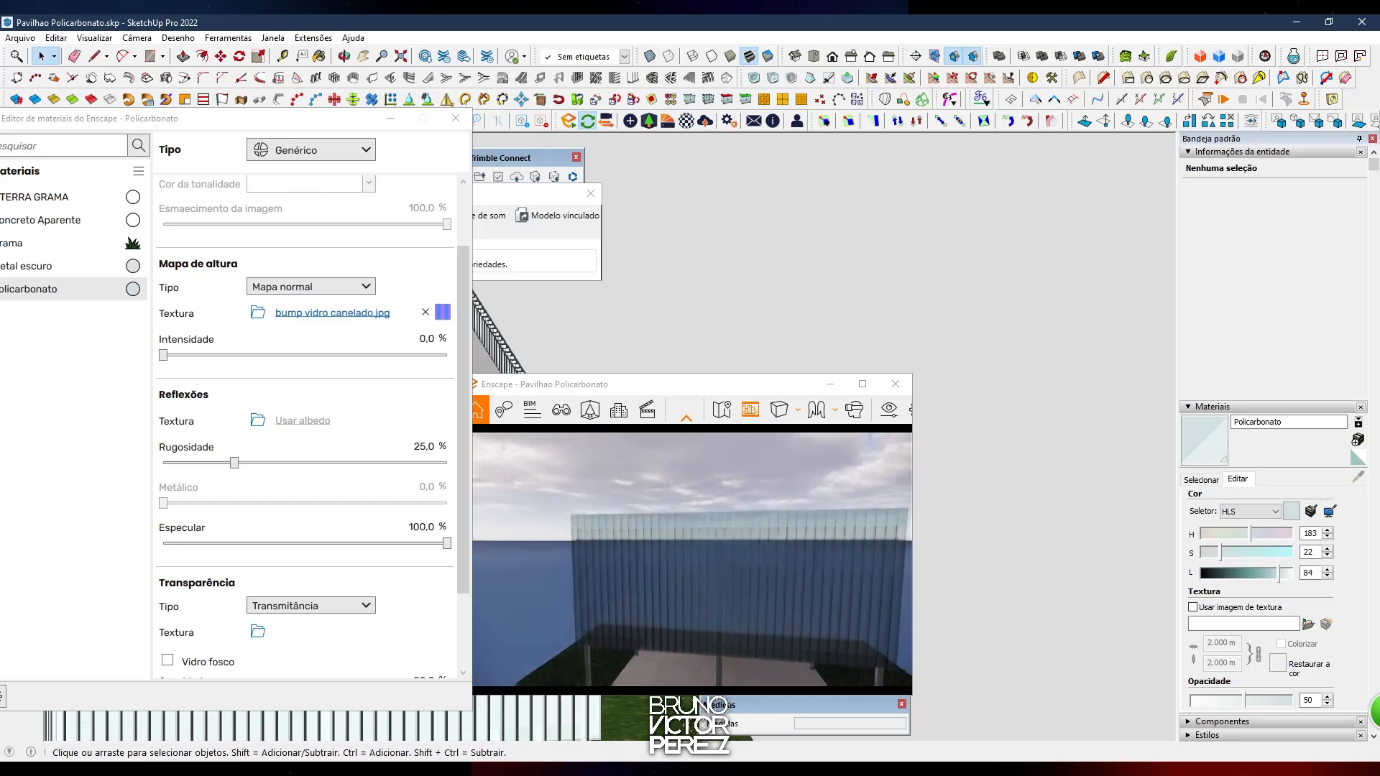
left_click(453, 515)
scroll(453, 514, "down", 2)
left_click_drag(447, 450, 126, 458)
mouse_move(591, 517)
right_mouse_down()
mouse_move(568, 515)
mouse_move(607, 517)
right_mouse_up()
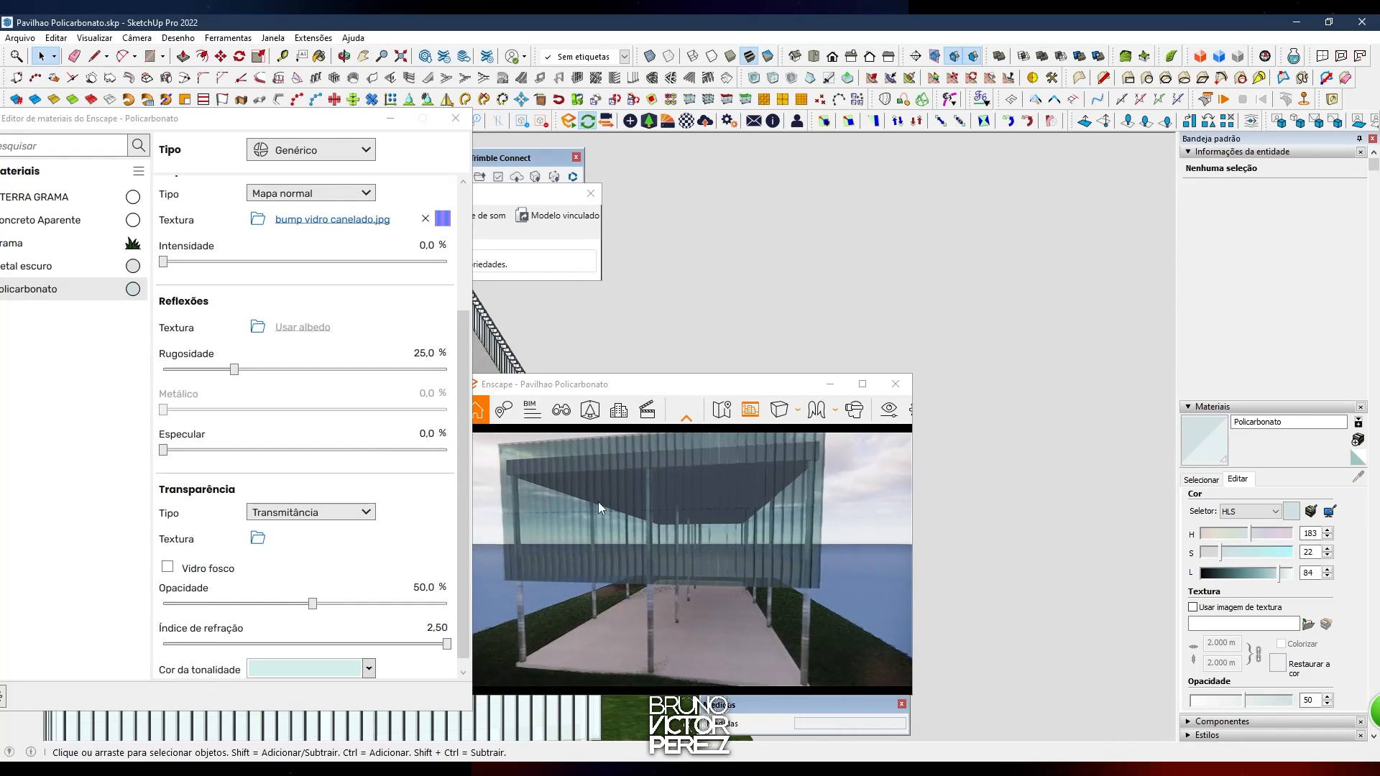
Set the specular value of the Policarbonato material to 70%
left_click(427, 434)
type("50")
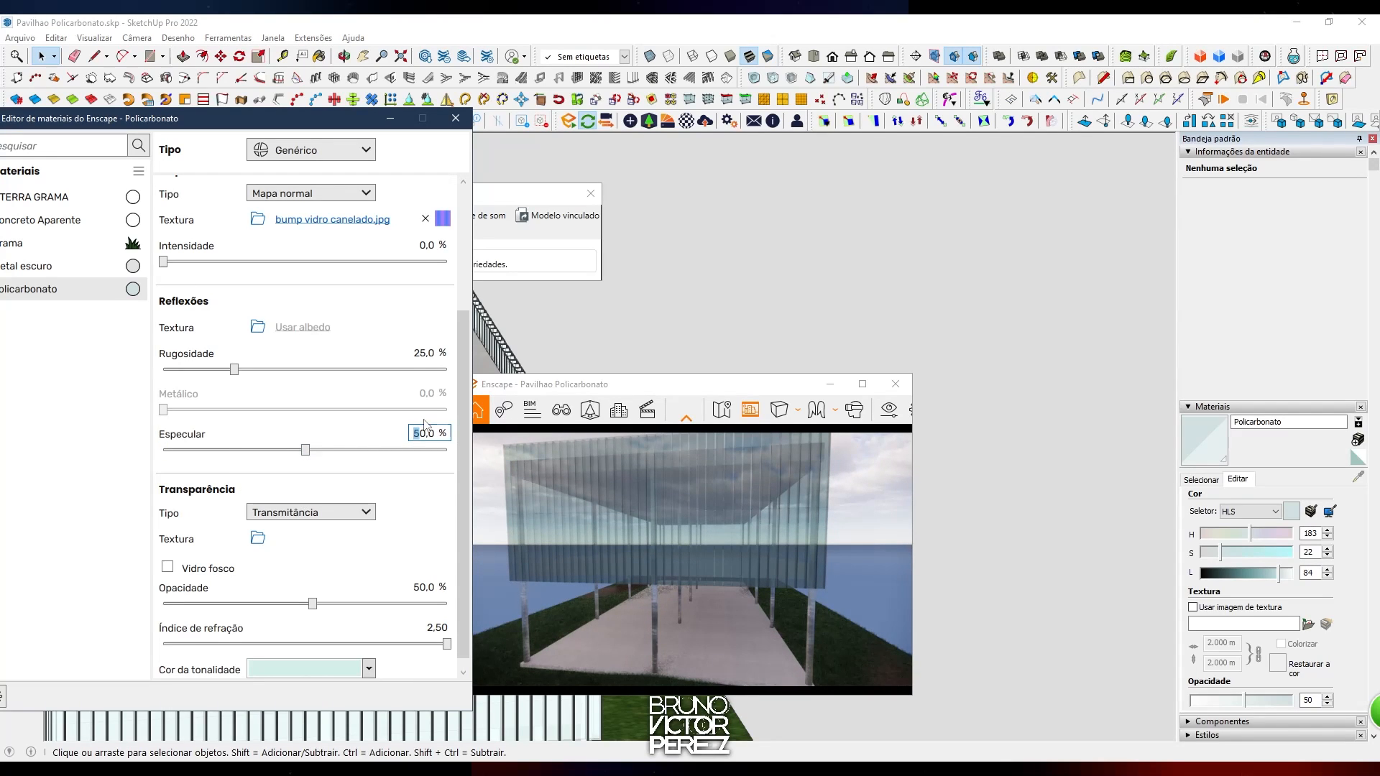
type("7")
right_click_drag(676, 515, 705, 524)
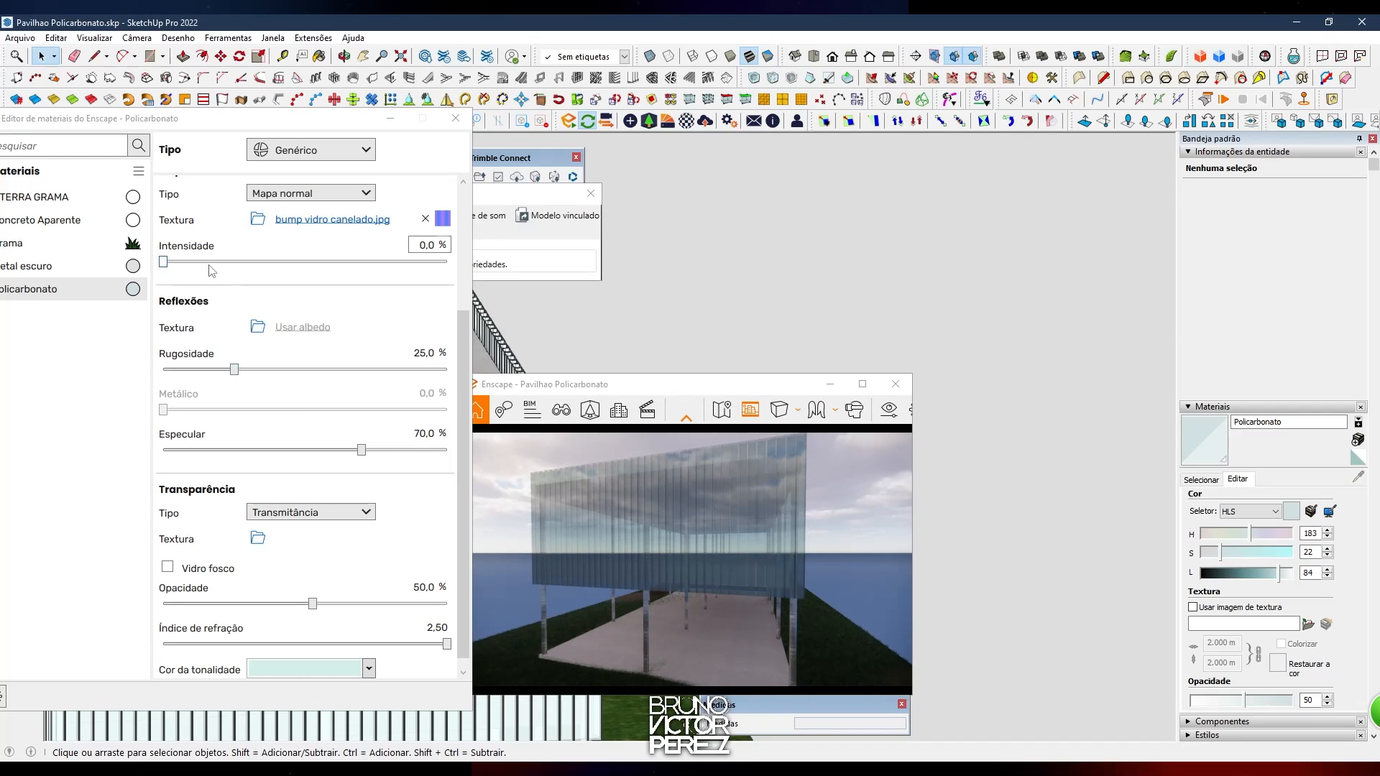
Raise the height map intensity of the Policarbonato material to 142.8% and examine the facade in the render
left_click_drag(164, 263, 229, 264)
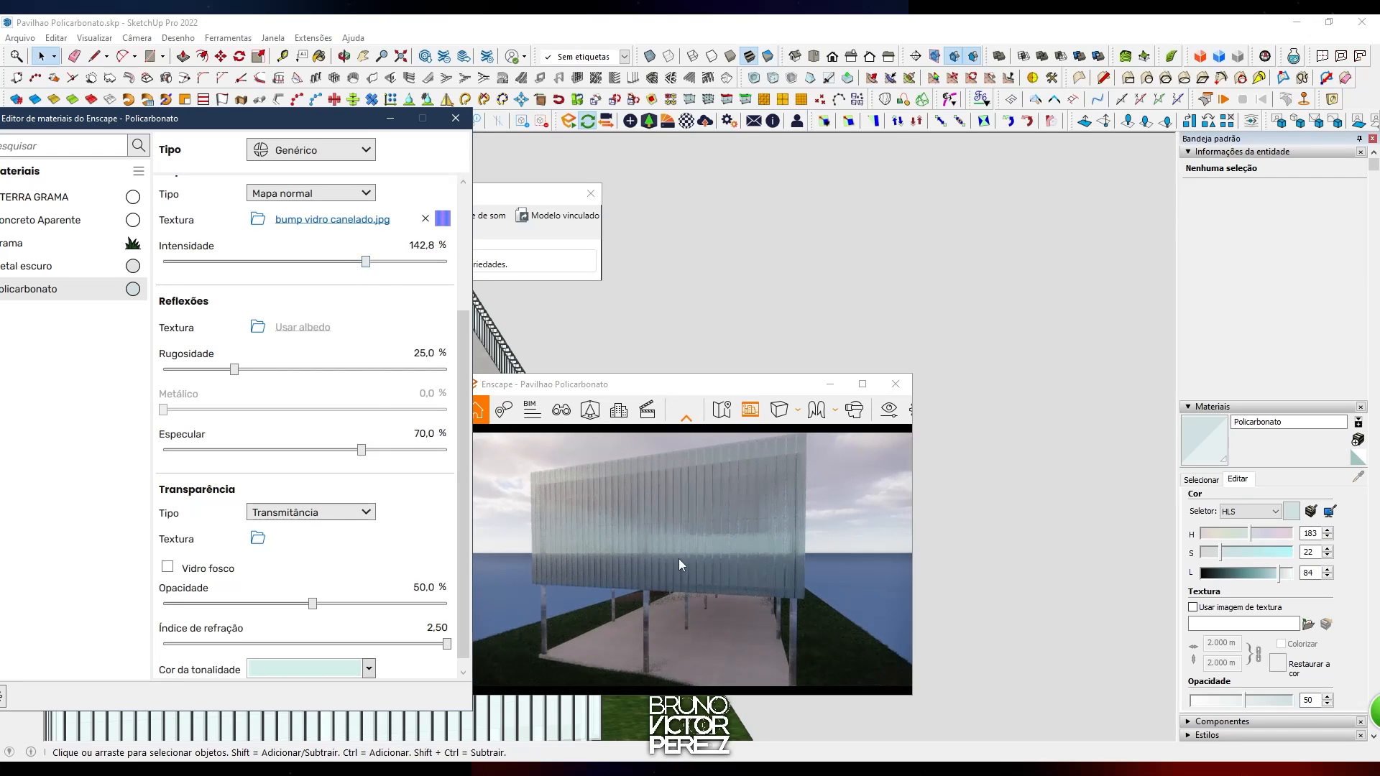
left_click(667, 591)
key("a")
left_click_drag(671, 592, 740, 592)
right_click_drag(740, 592, 726, 566)
scroll(722, 557, "up", 6)
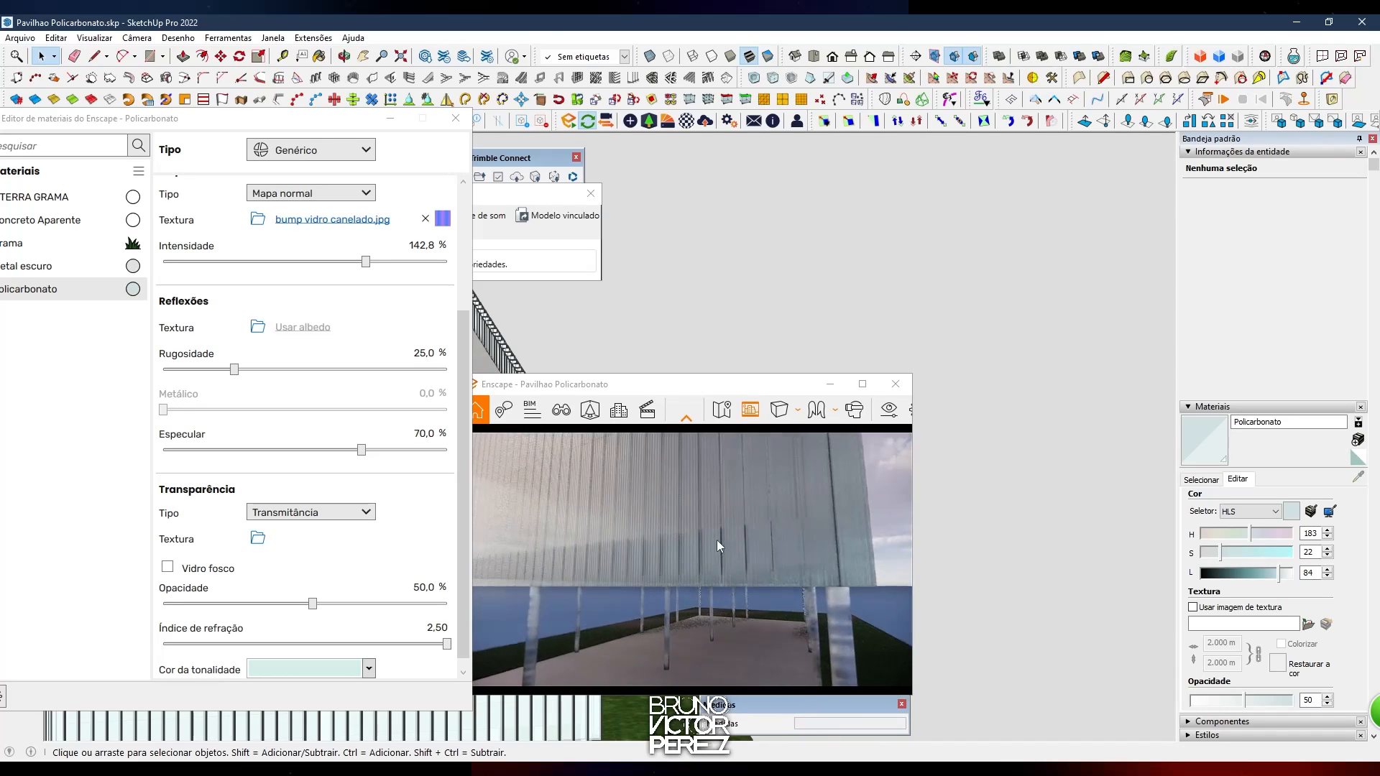
Turn Vidro fosco back on and examine the whole pavilion in low light, moving the time of day to about 05:24
left_click(186, 571)
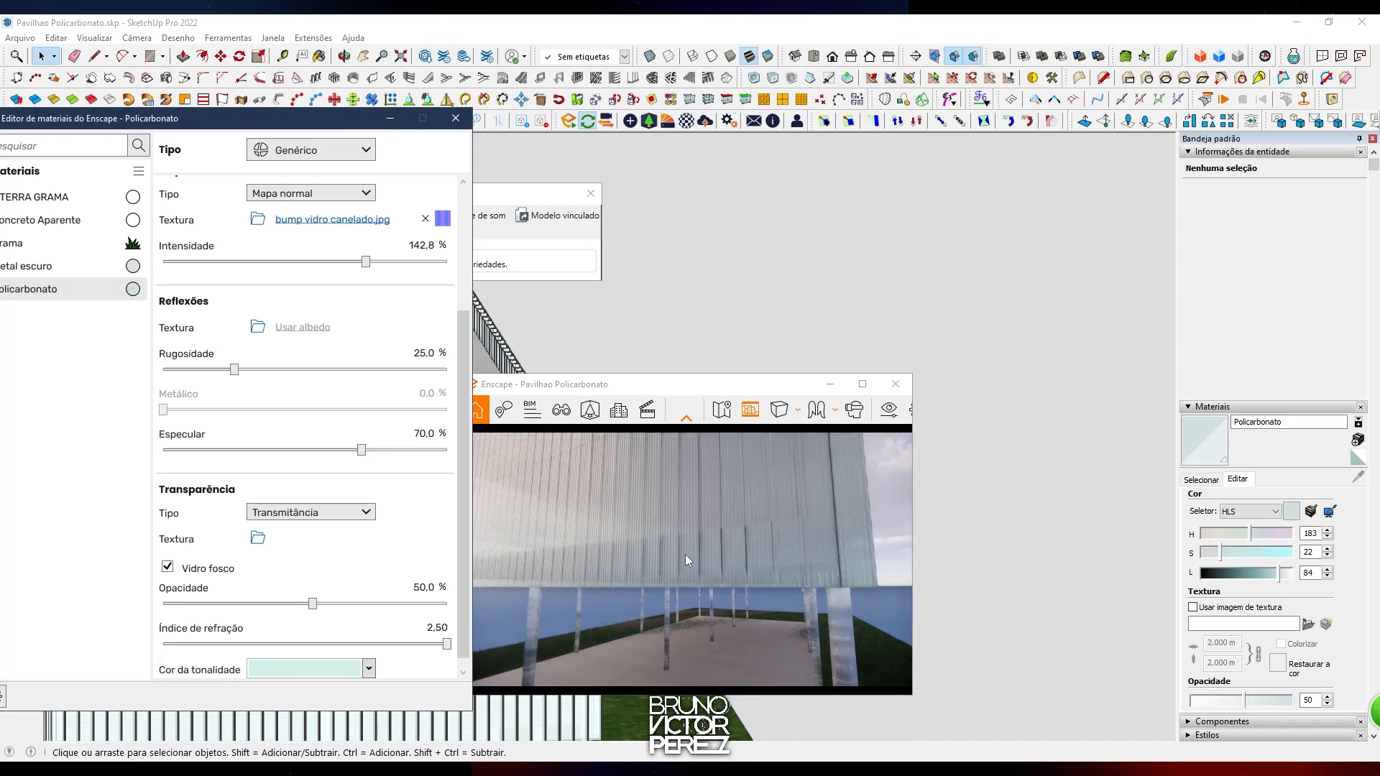
scroll(667, 560, "down", 7)
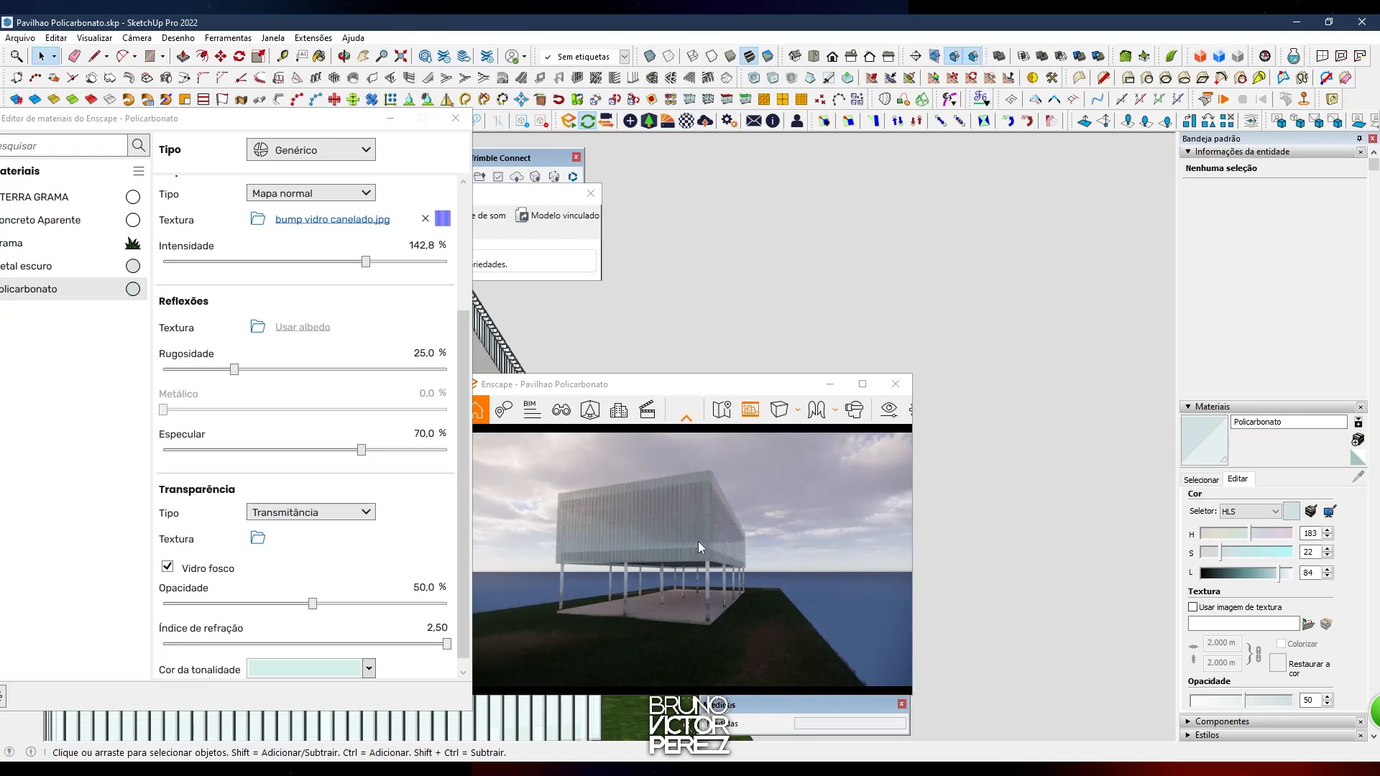
key("i")
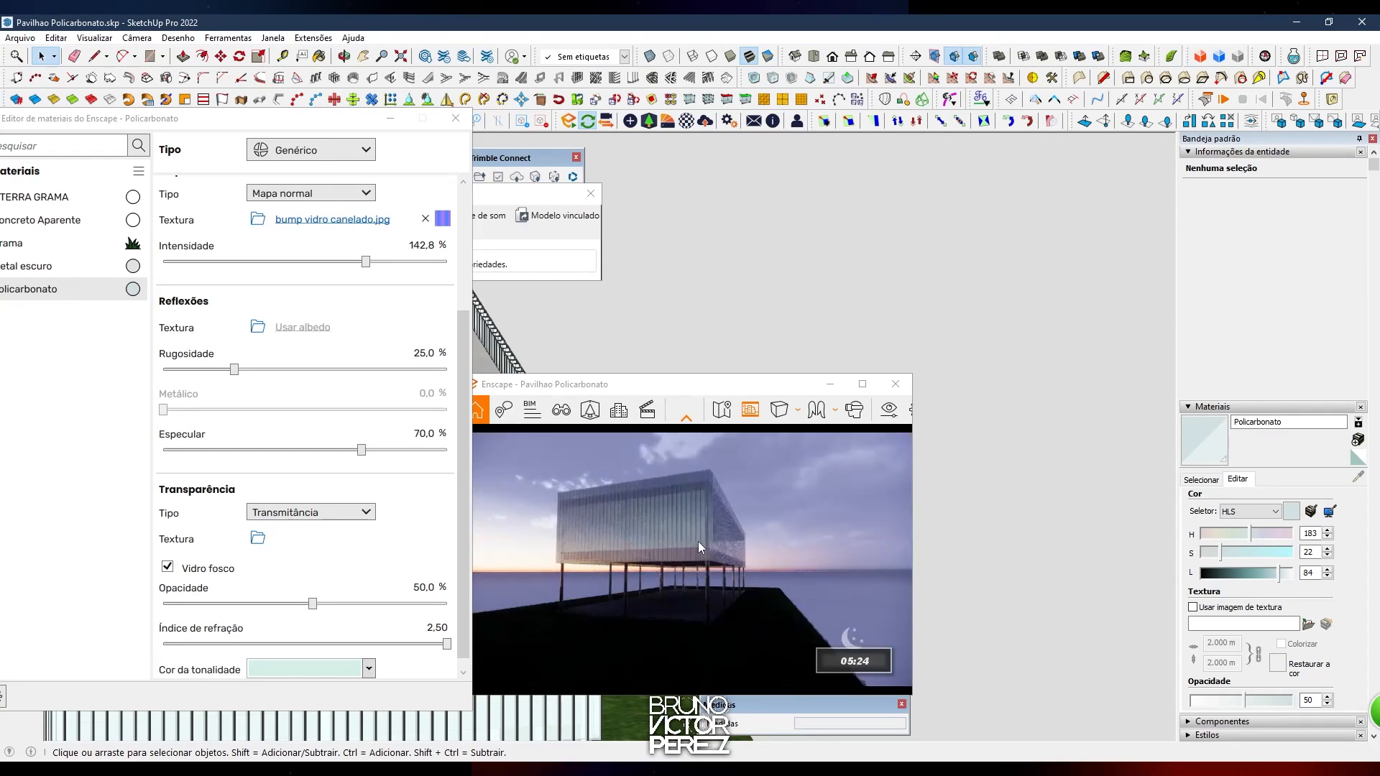
key("u")
mouse_move(697, 542)
right_mouse_down()
mouse_move(618, 537)
mouse_move(722, 540)
mouse_move(611, 541)
mouse_move(564, 579)
mouse_move(611, 539)
mouse_move(661, 540)
mouse_move(691, 566)
right_mouse_up()
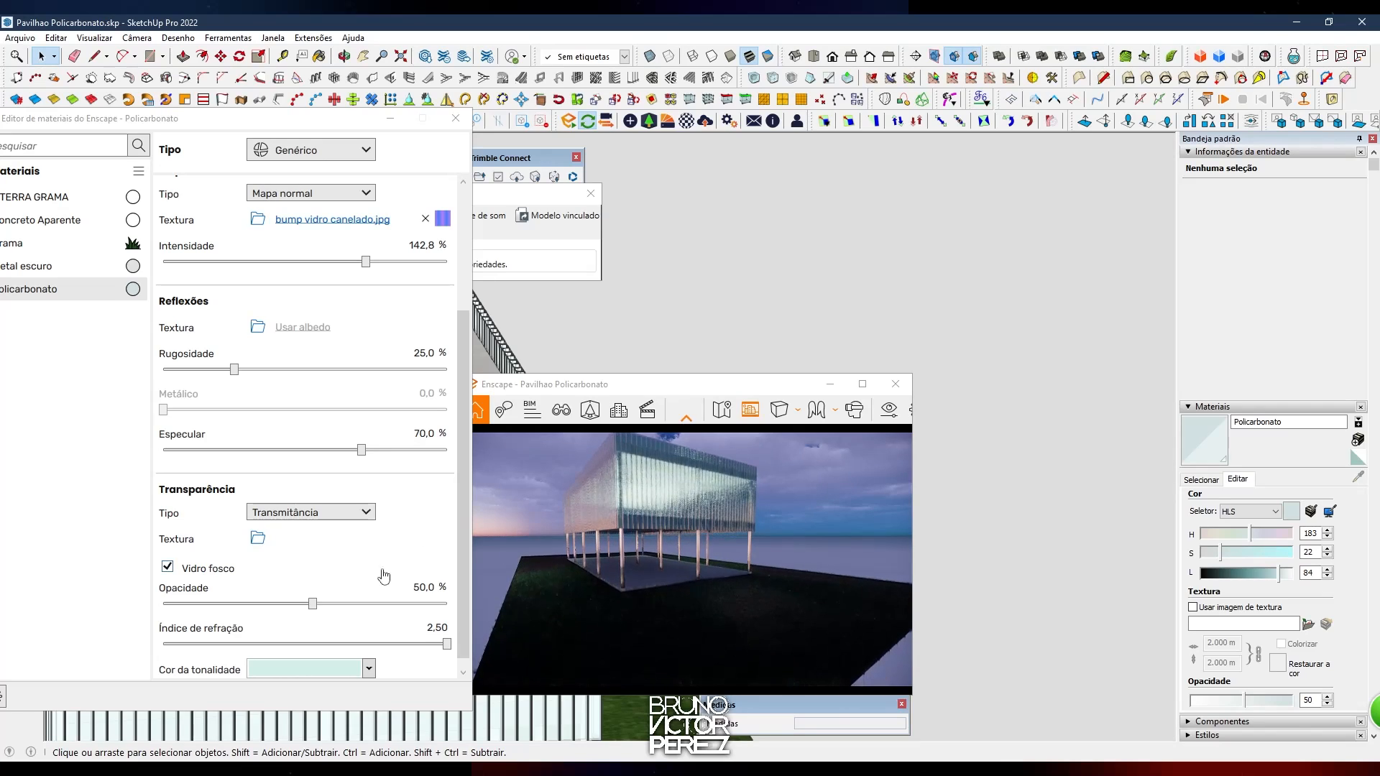
Set the height map intensity of the Policarbonato material to 150% and its roughness to 50%
left_click(427, 246)
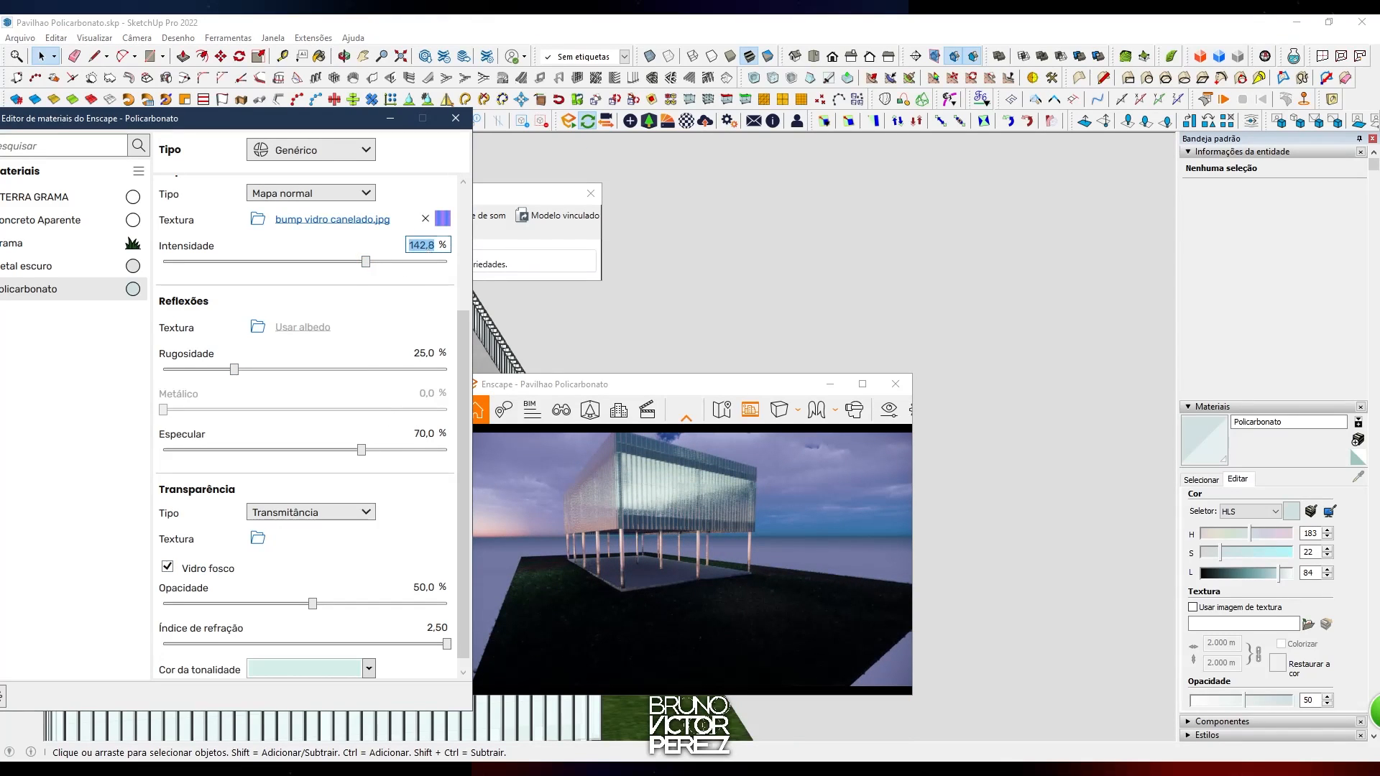
left_click_drag(234, 369, 329, 368)
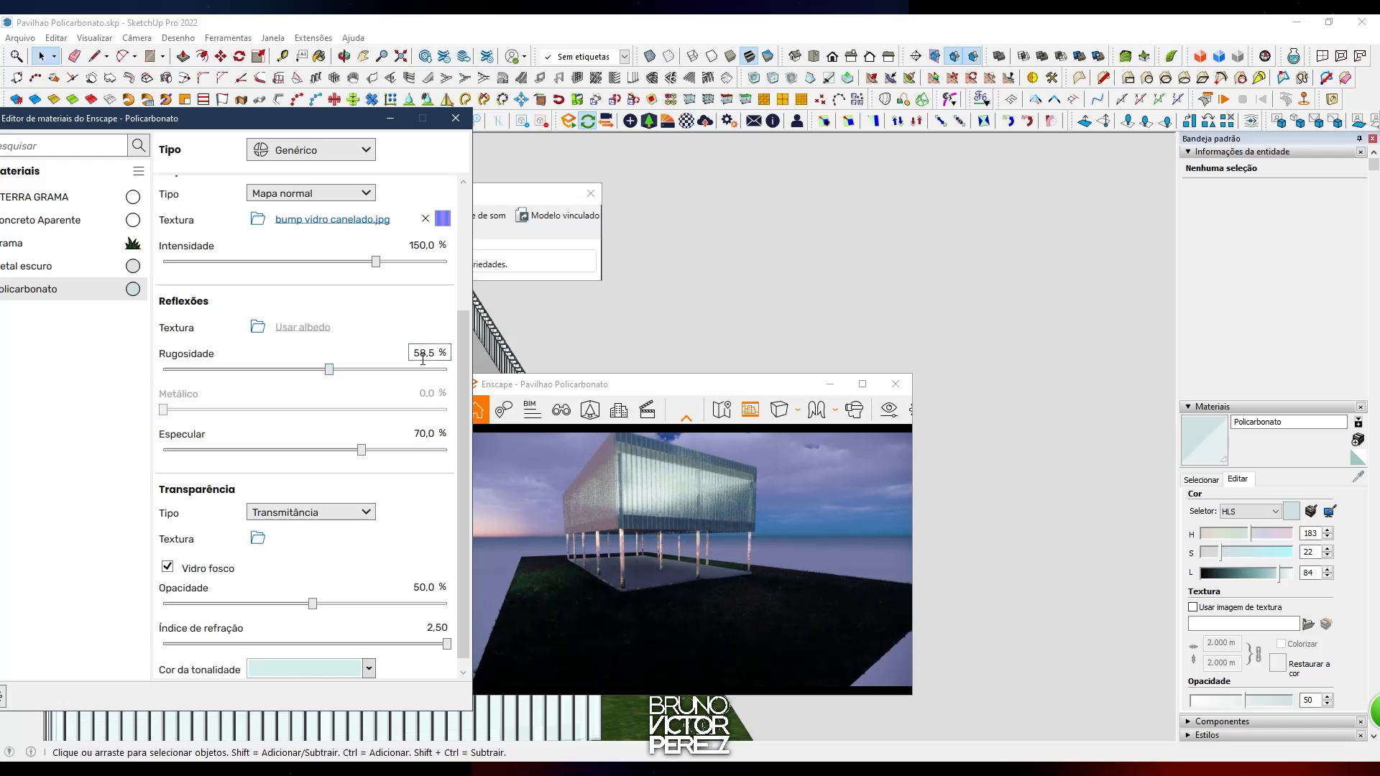
type("50")
key("Return")
Bring the render back to daylight, set the cloud density to 79%, and close the visual settings and the material editor
right_click_drag(697, 617, 801, 564)
scroll(761, 562, "up", 3)
key("i")
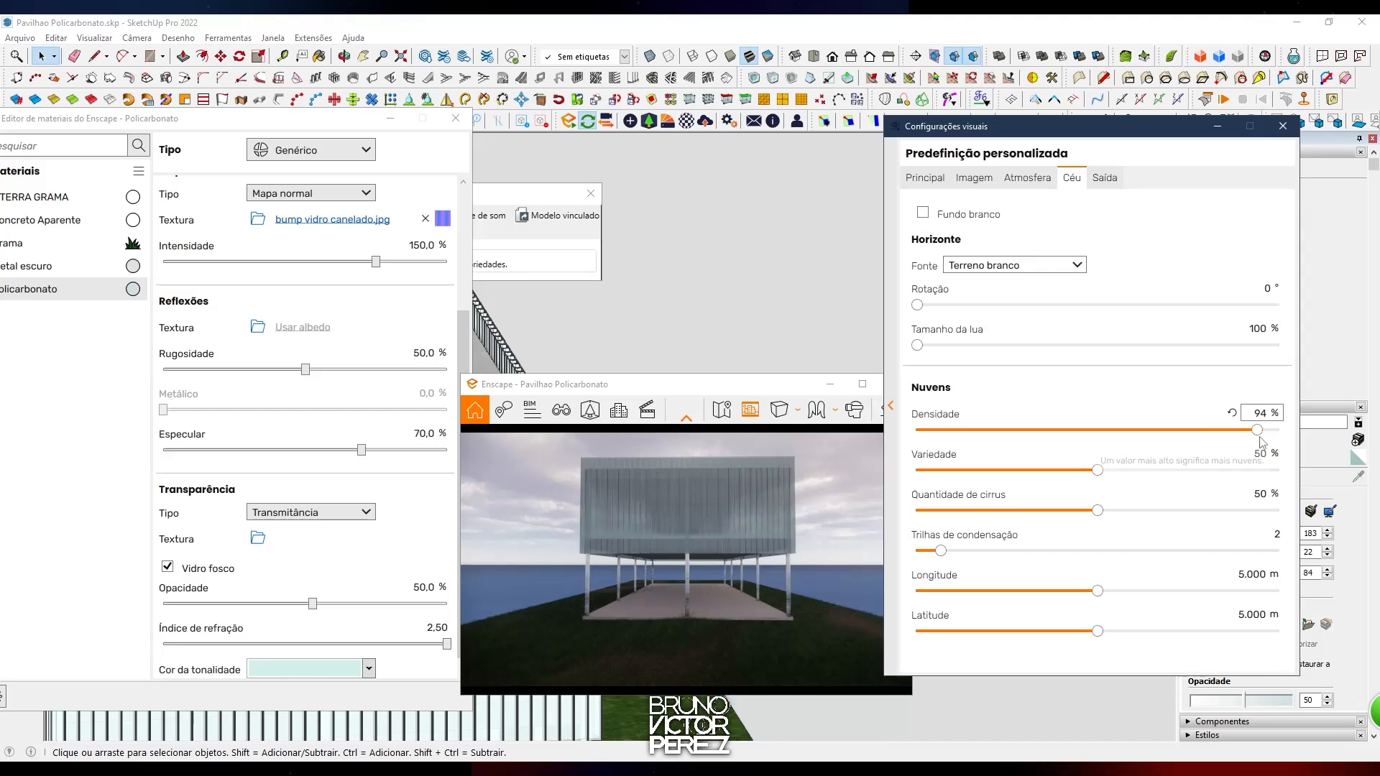
left_click_drag(1040, 429, 1189, 429)
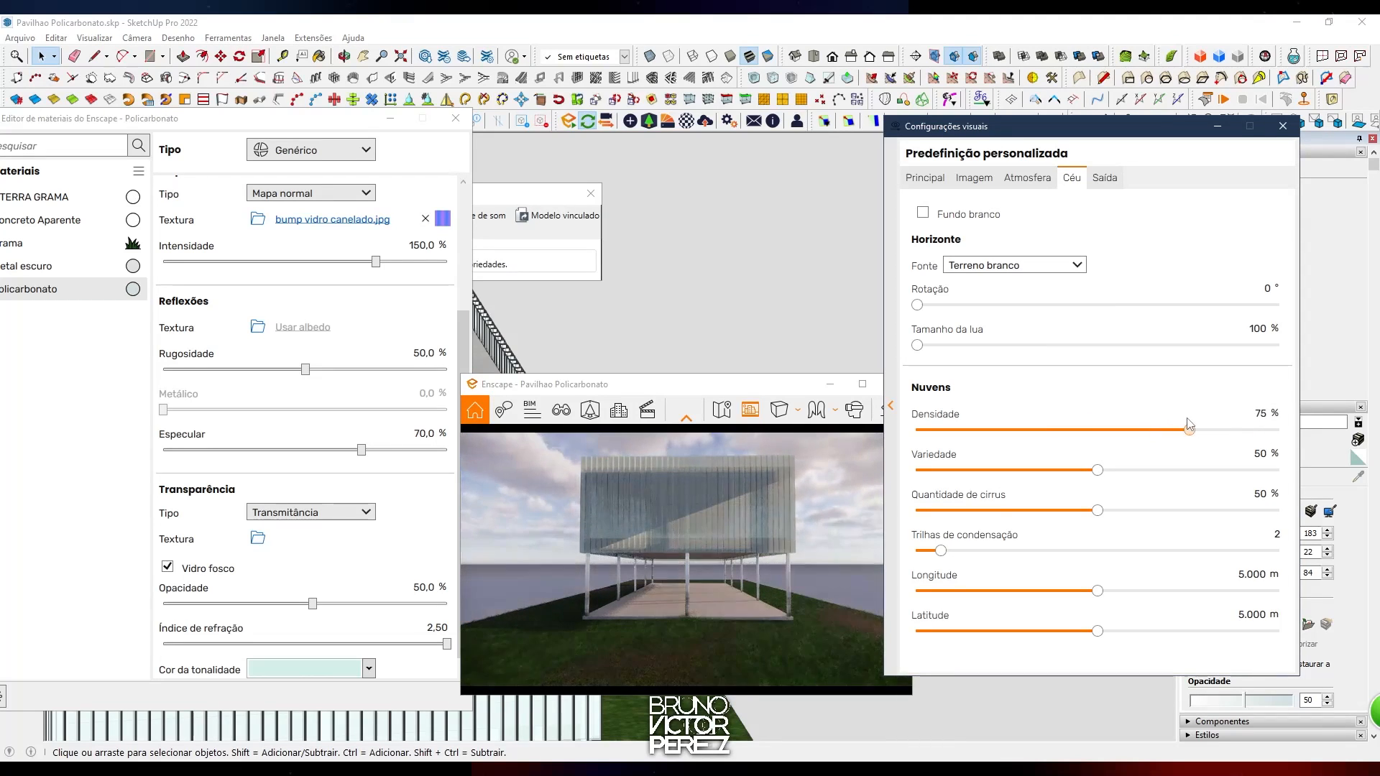
right_click_drag(719, 507, 735, 625)
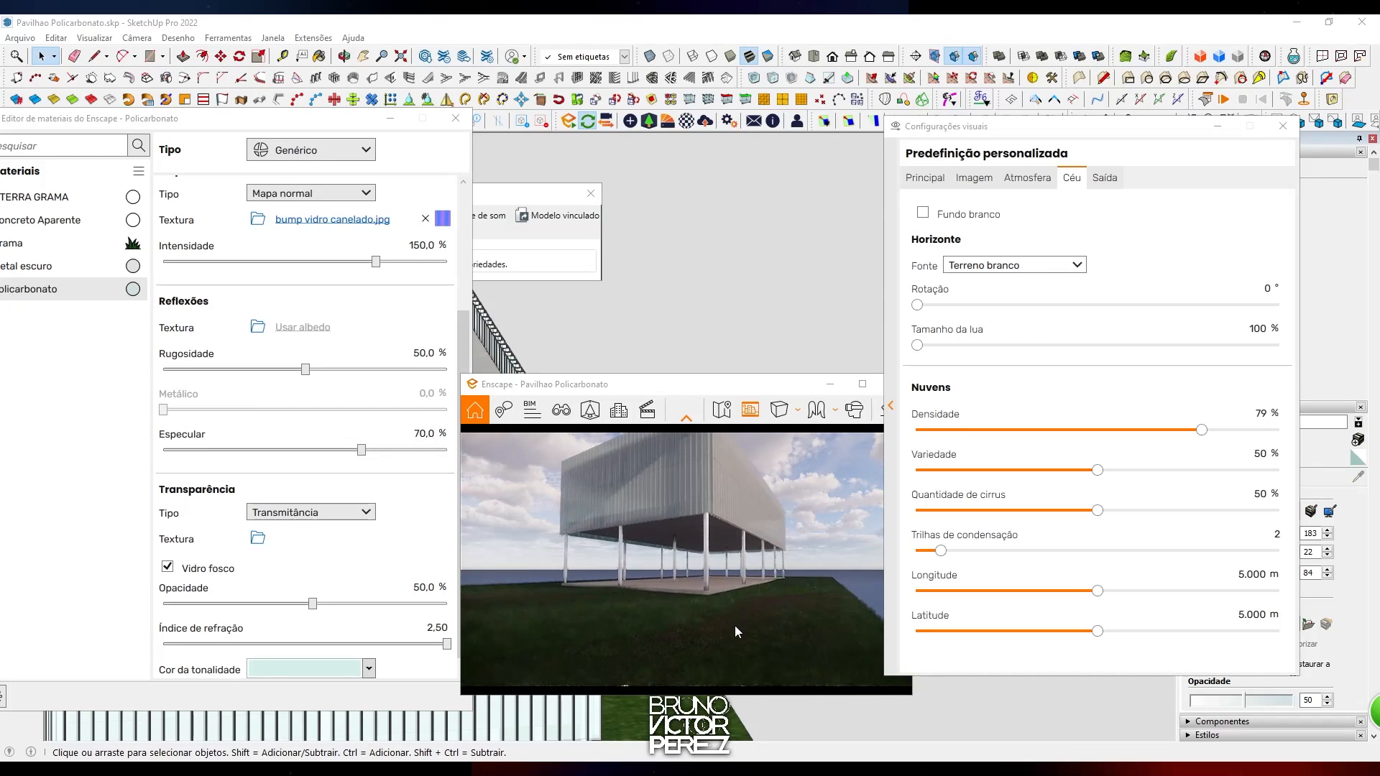
left_click(1283, 126)
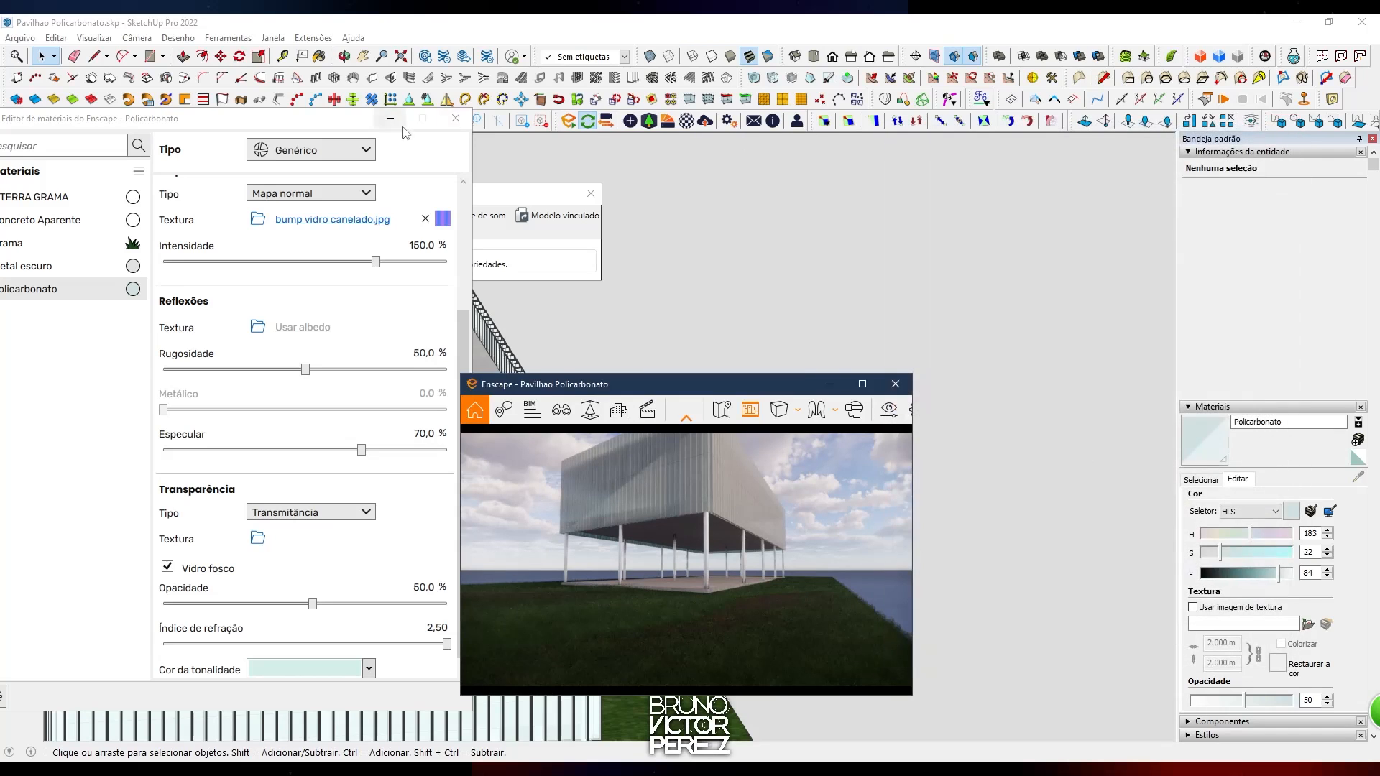
left_click(455, 118)
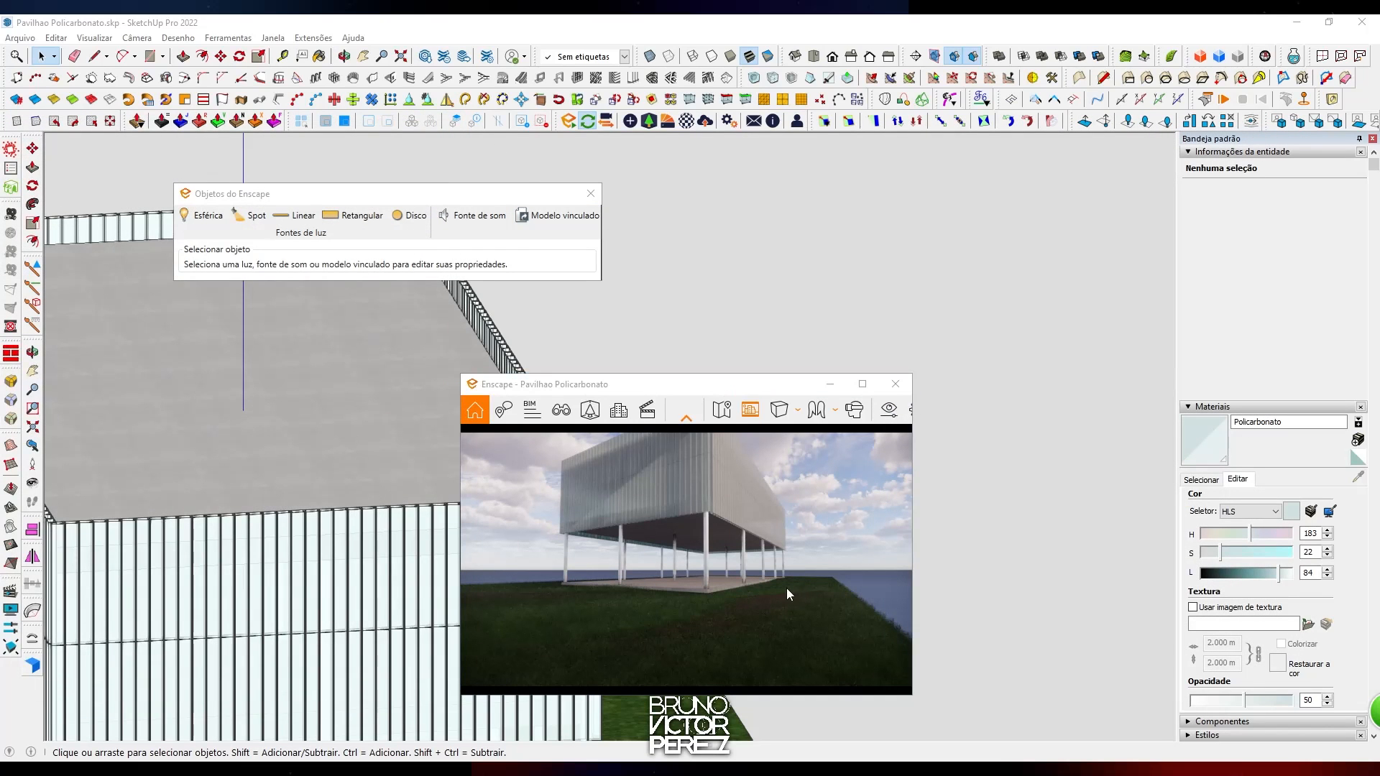
Maximize the render window and move around the pavilion to examine the facade from both front corners
left_click(863, 384)
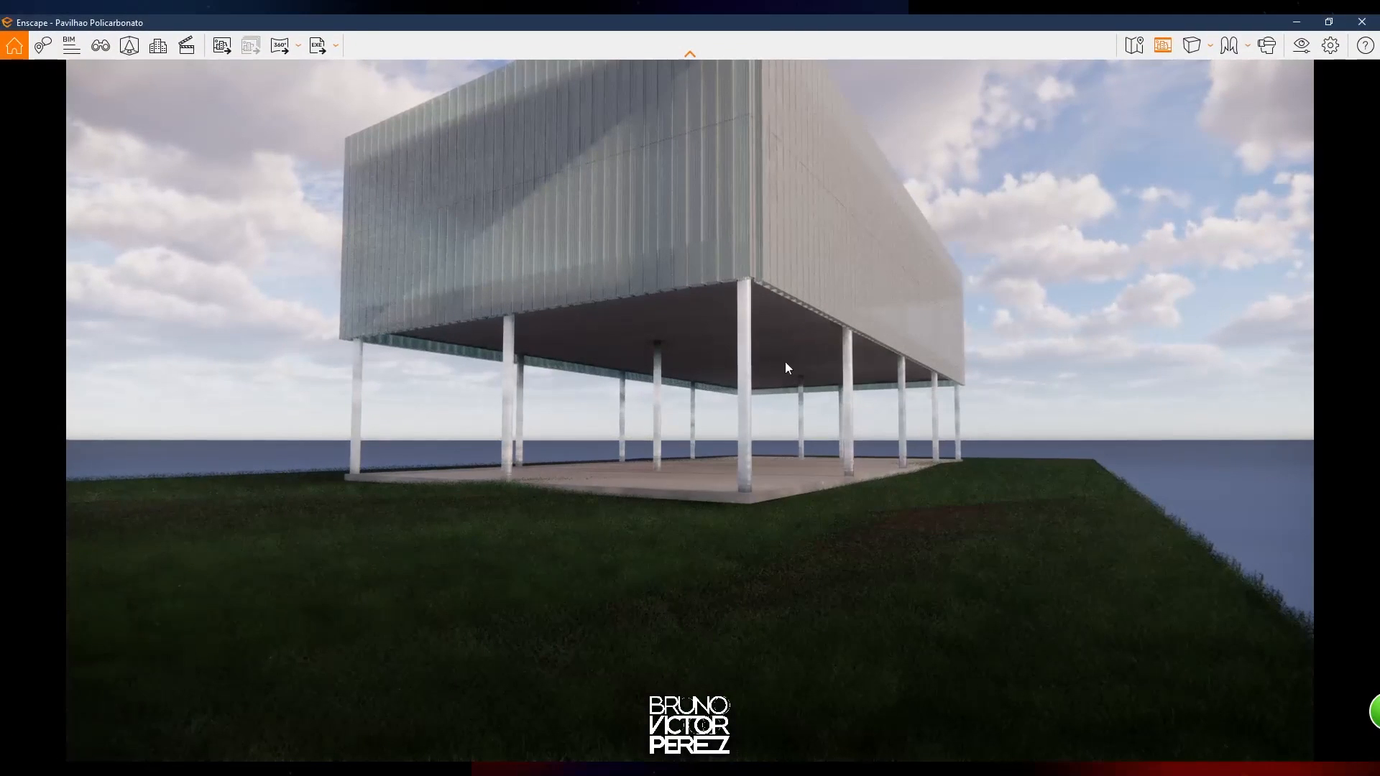
middle_click_drag(785, 361, 823, 420)
scroll(740, 364, "down", 2)
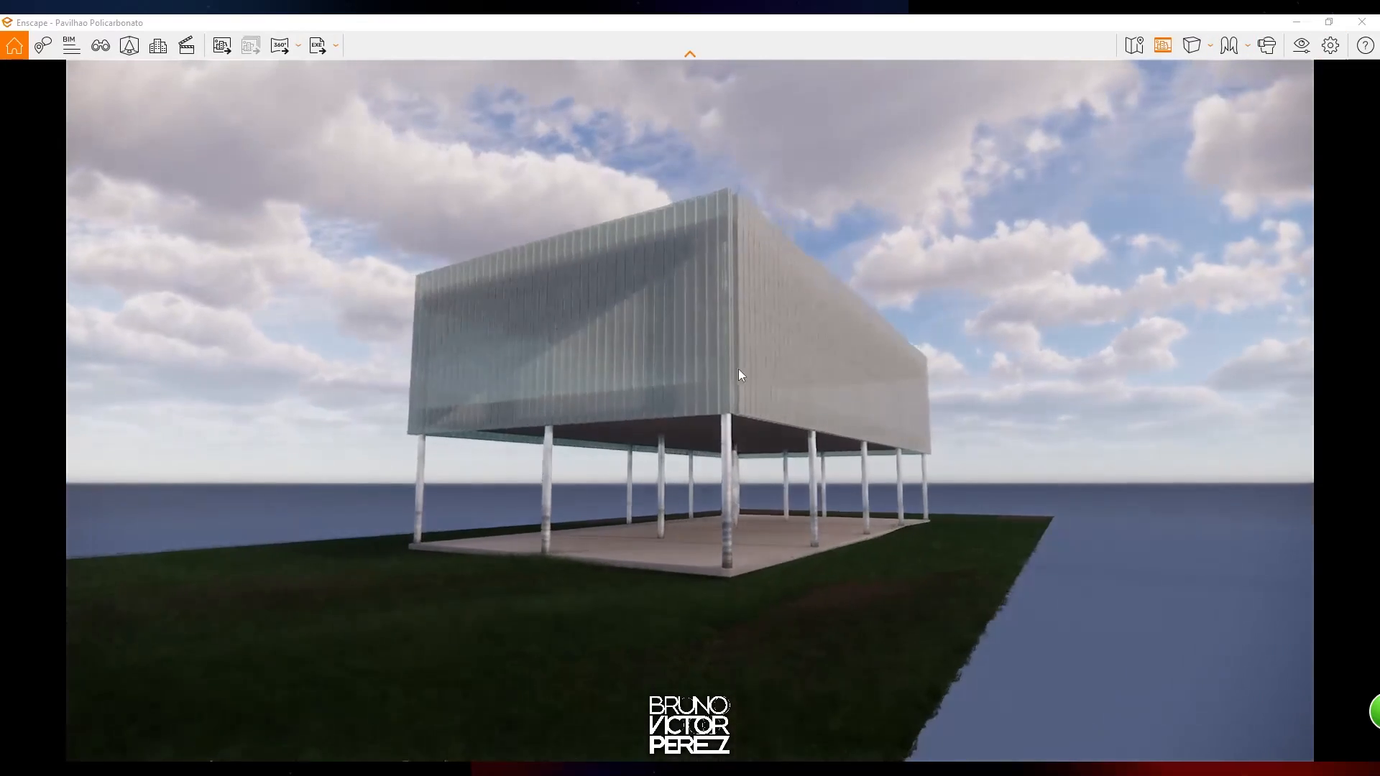
key("a")
key("a")
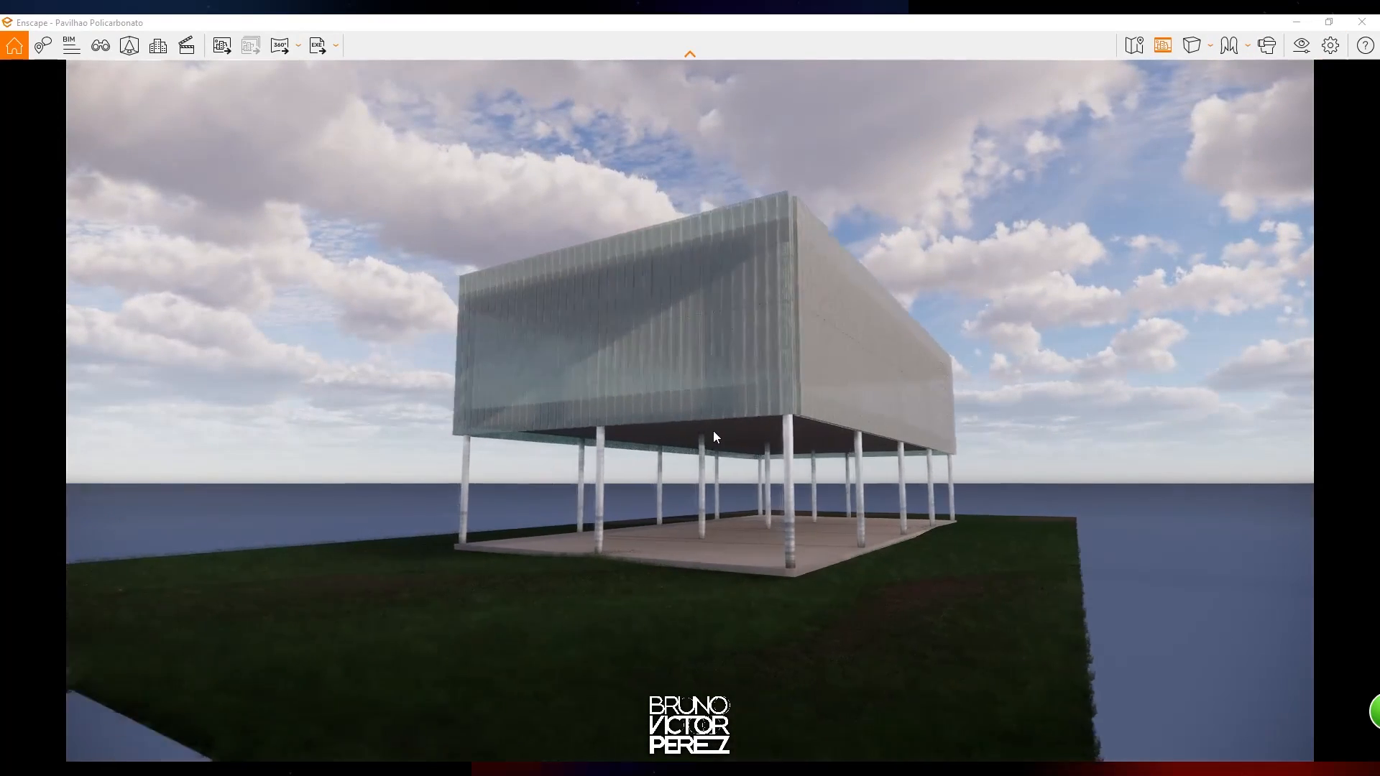
key("a")
left_click_drag(707, 482, 1110, 332)
key("w")
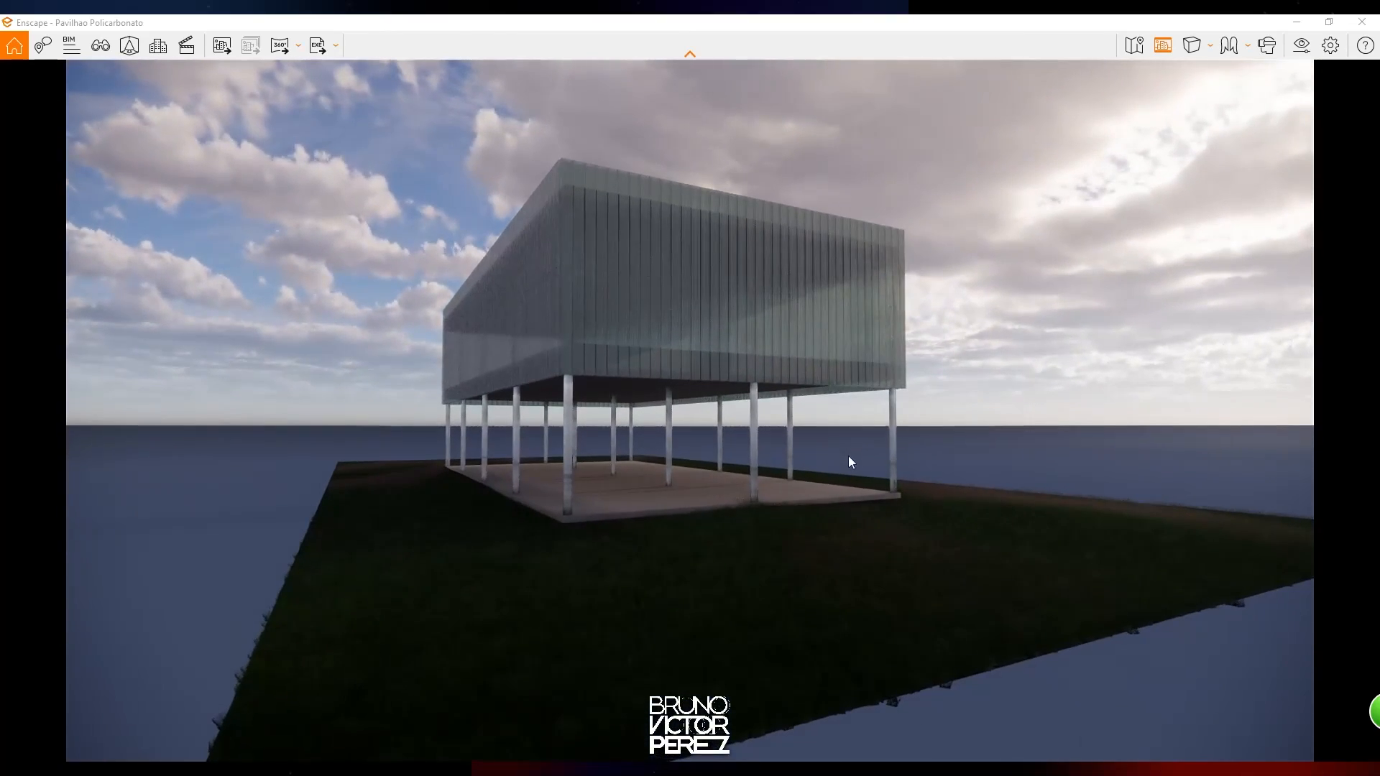
Change the time of day for stronger sunlight on the facade and approach the pavilion's corner from the lawn
key("u")
left_click_drag(866, 473, 427, 534)
key("d")
key("w")
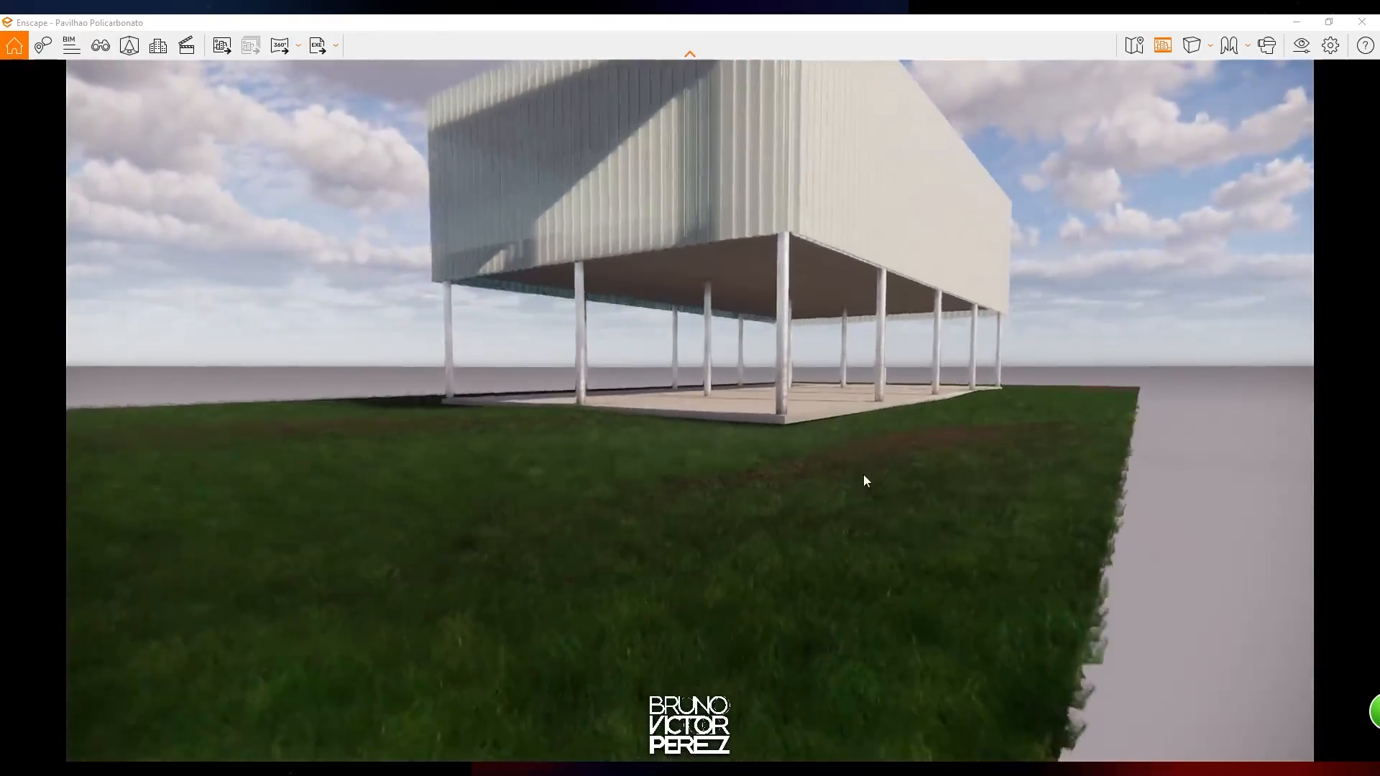
key("w")
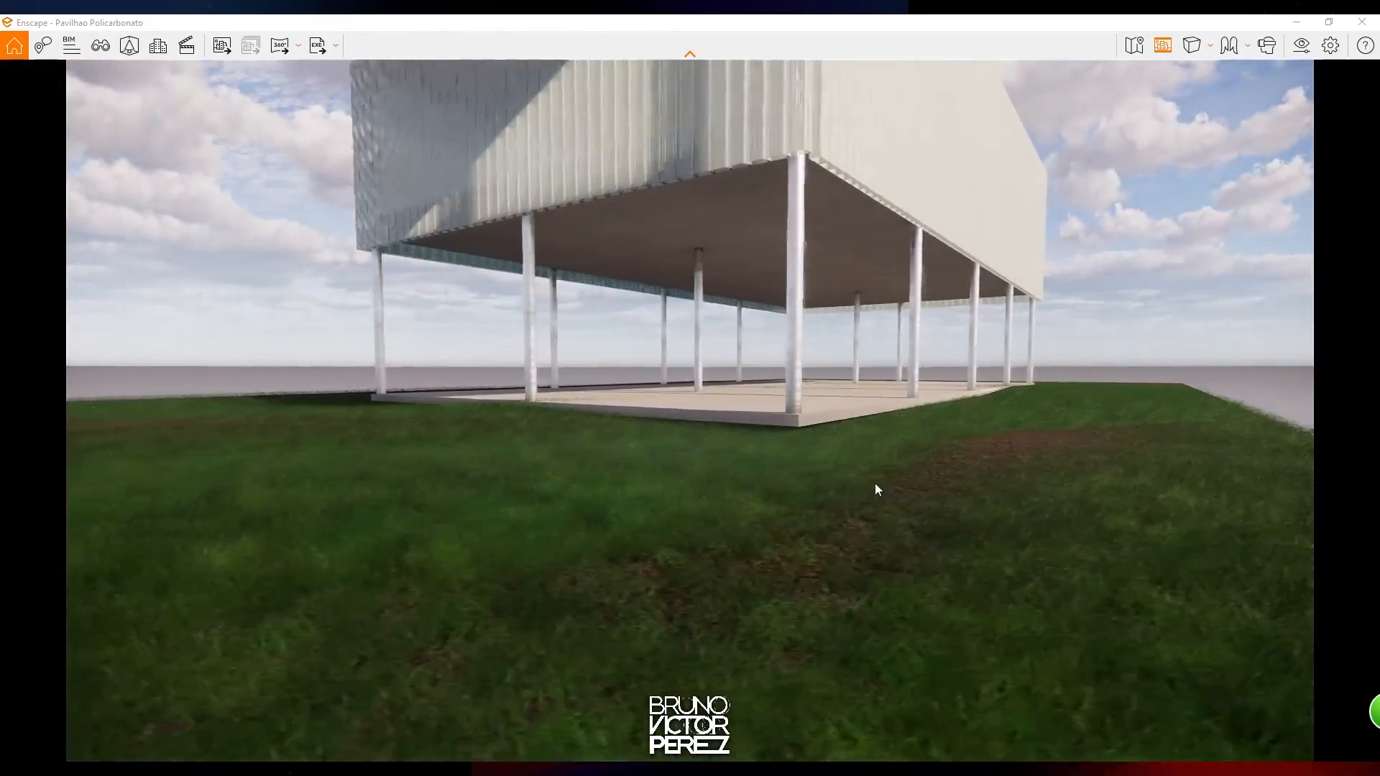
Circle the pavilion in the render to compare the shadows and translucency of the polycarbonate facade from opposite corners
left_click_drag(848, 523, 1142, 403)
key("a")
key("s")
key("a")
key("a")
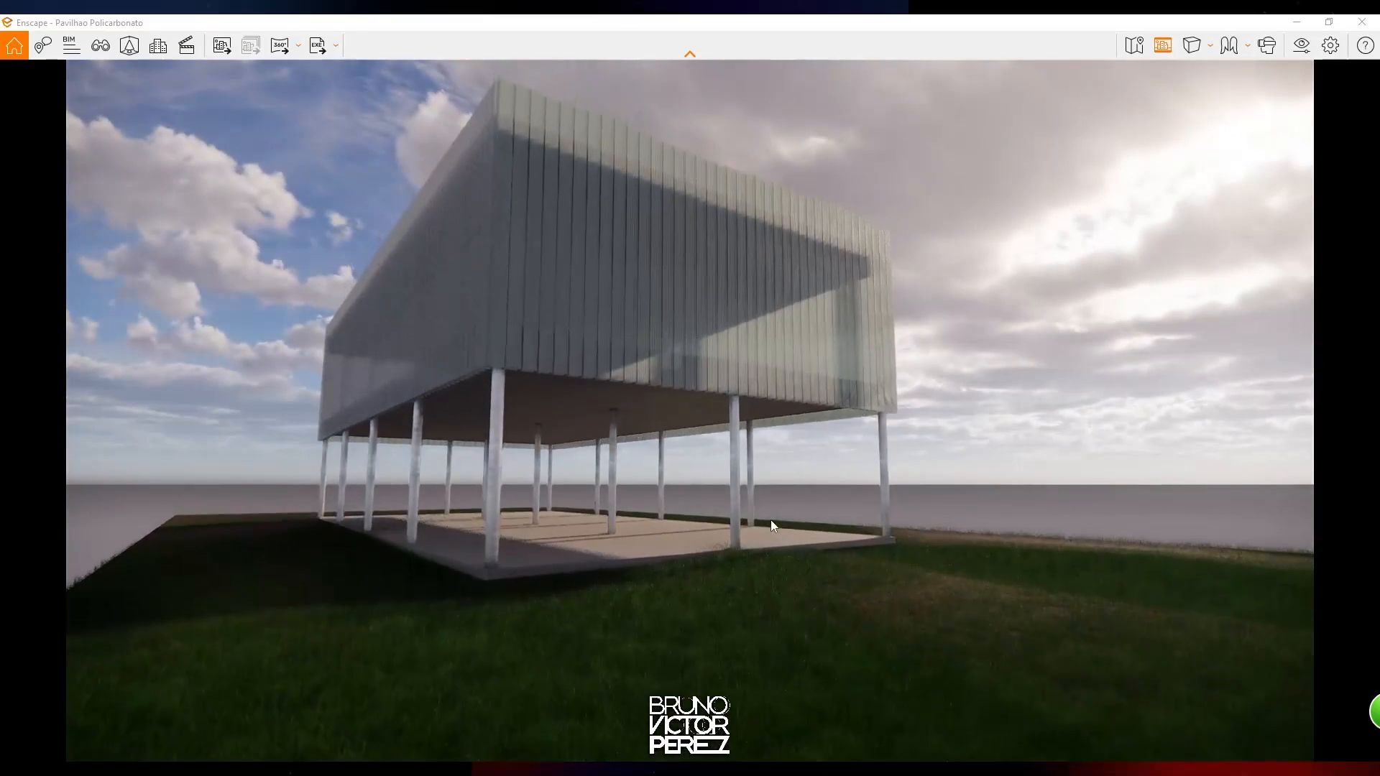
key("a")
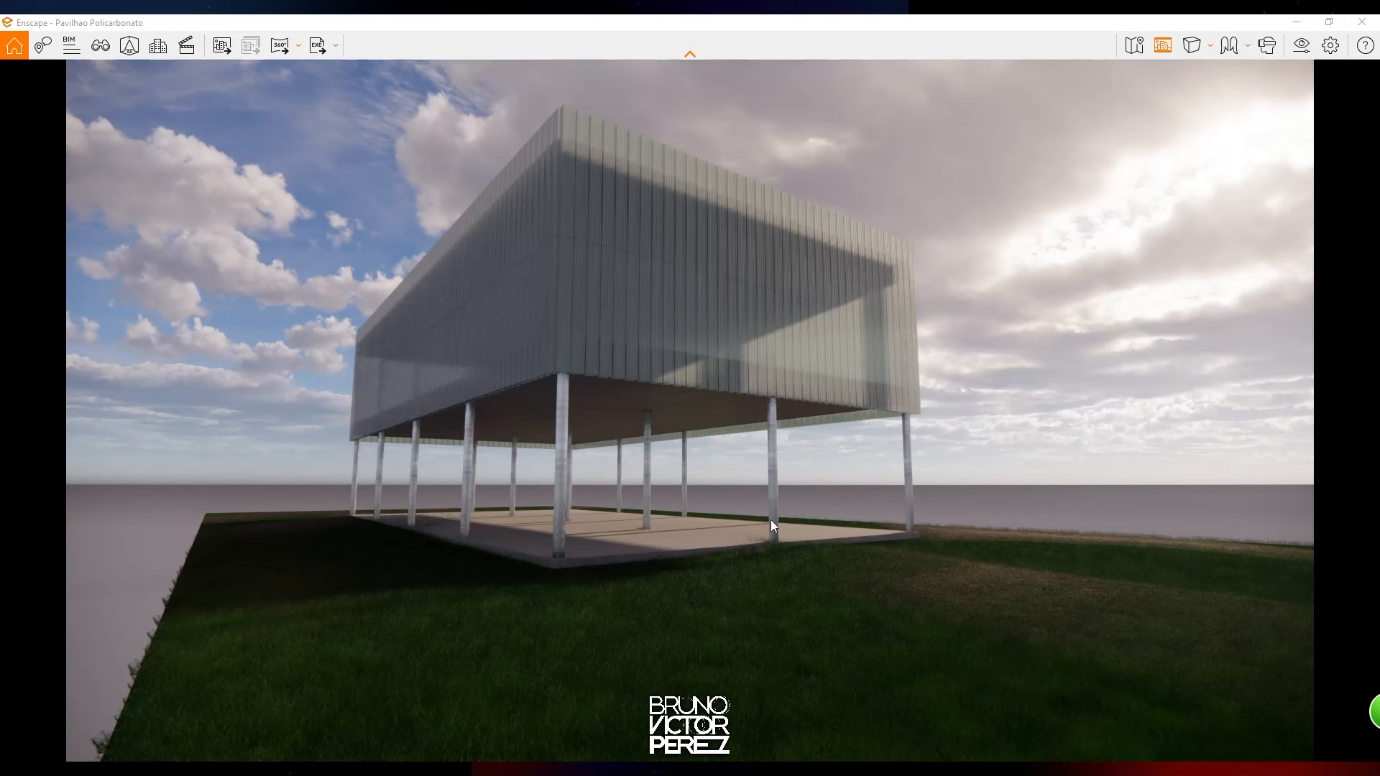
key("d")
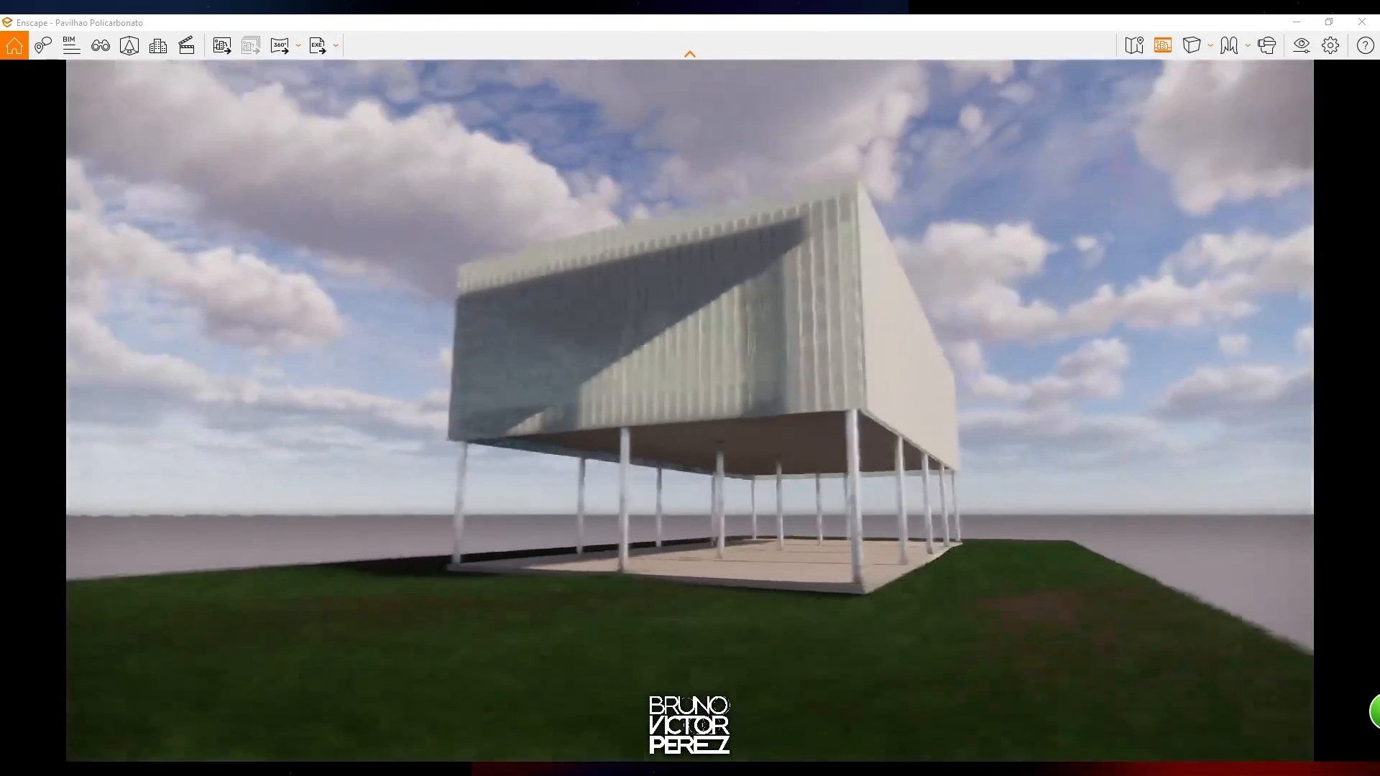